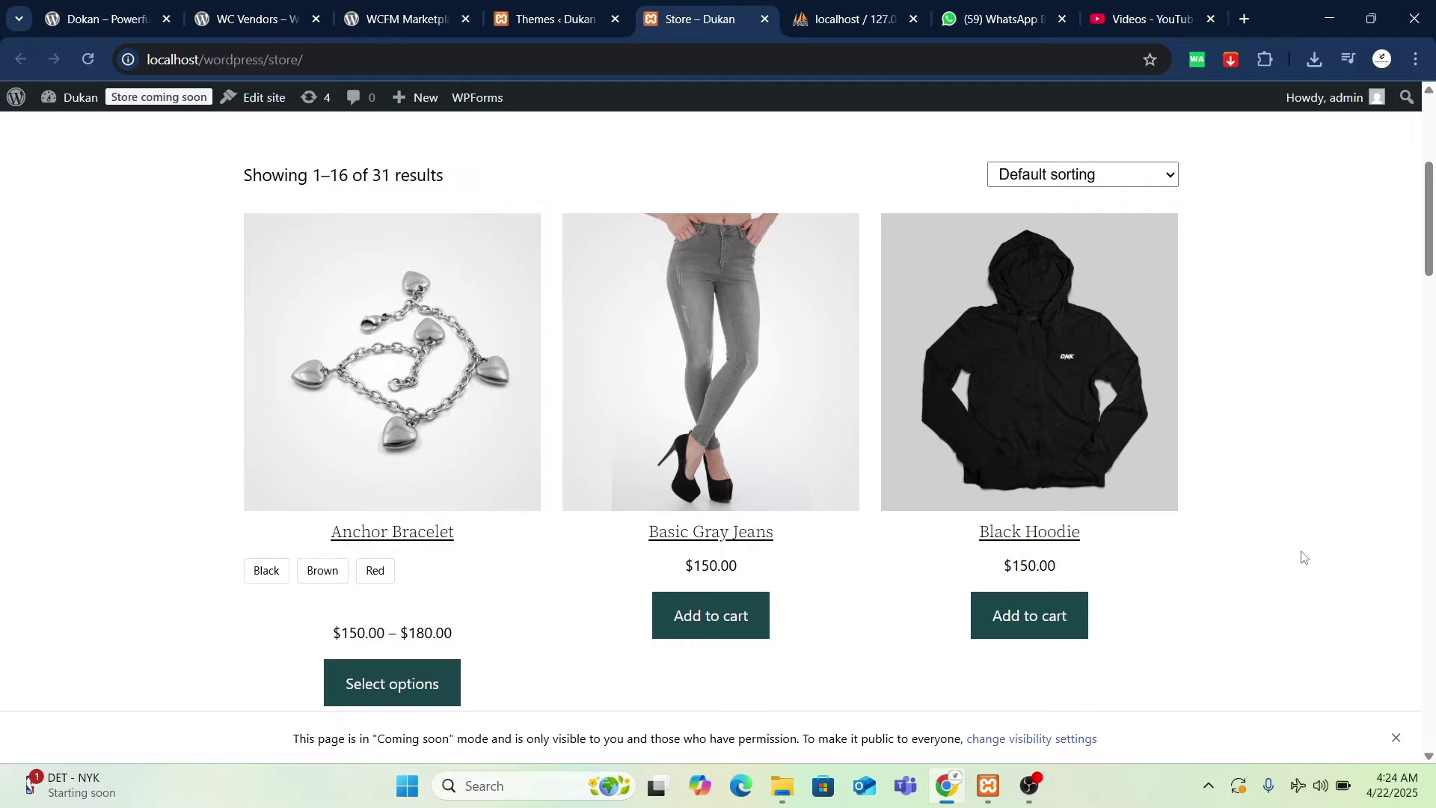
- Browse the installed themes: Twenty Twenty-Two active, alongside Astra and Twenty Twenty-Four
click(545, 20)
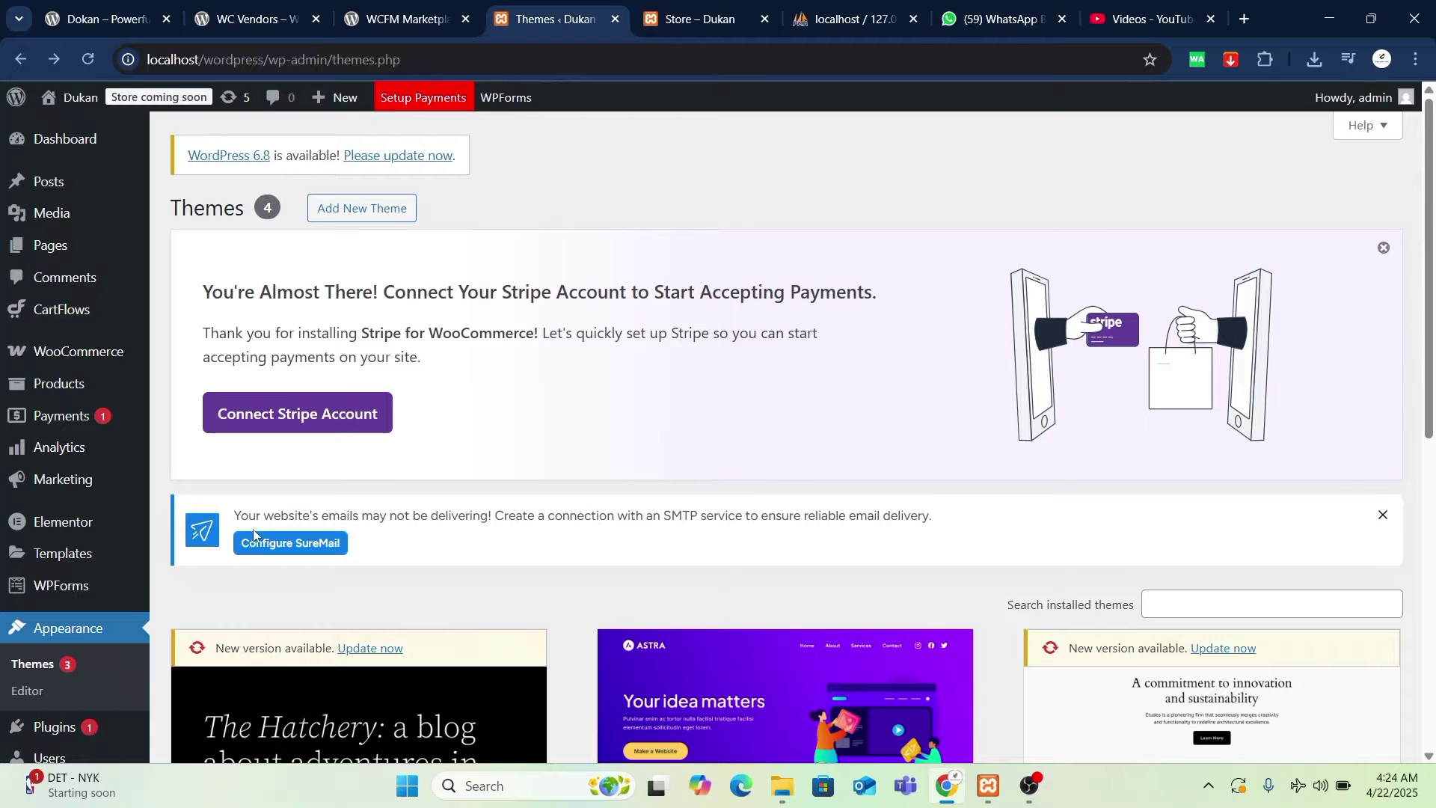
scroll(90, 635, down, 4)
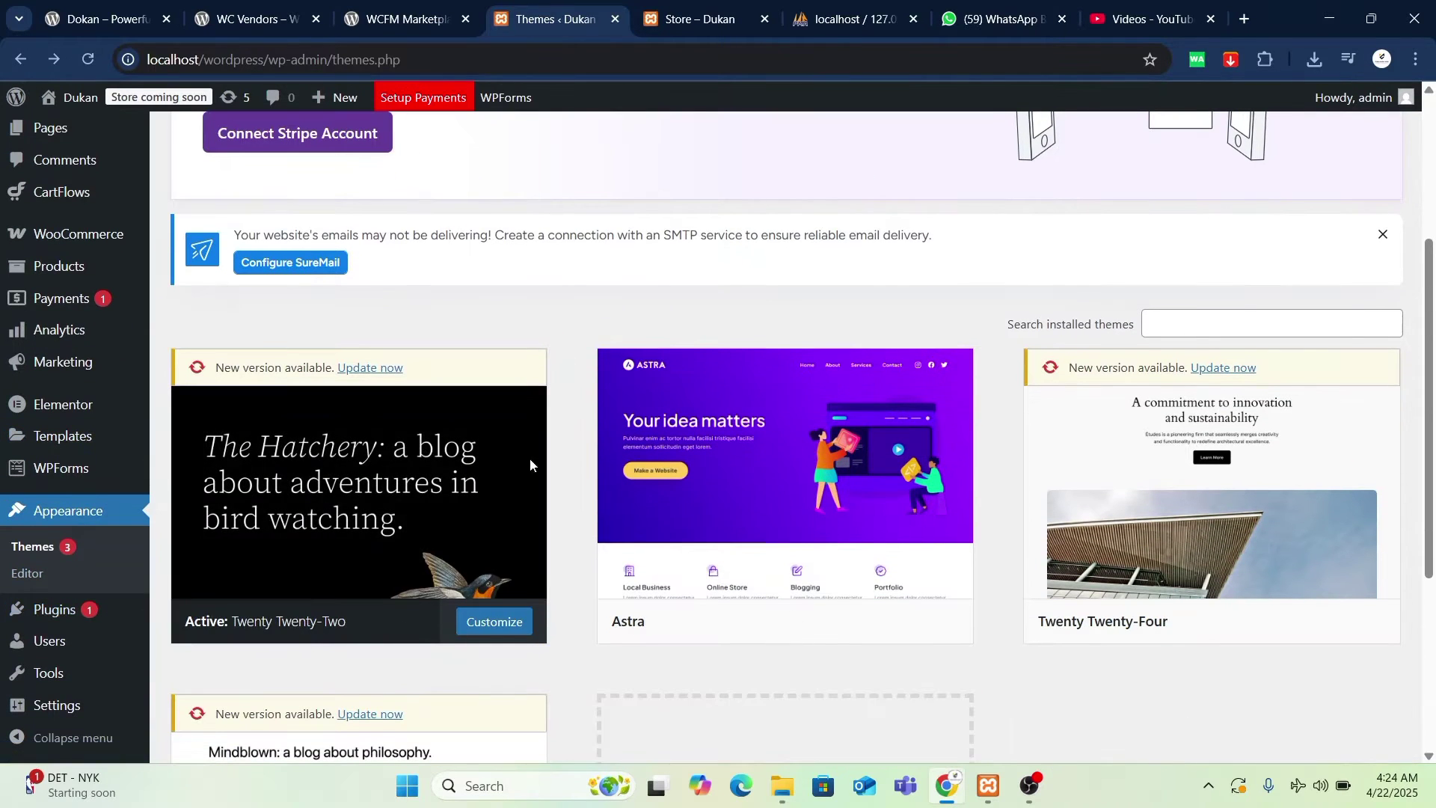
scroll(1025, 427, up, 4)
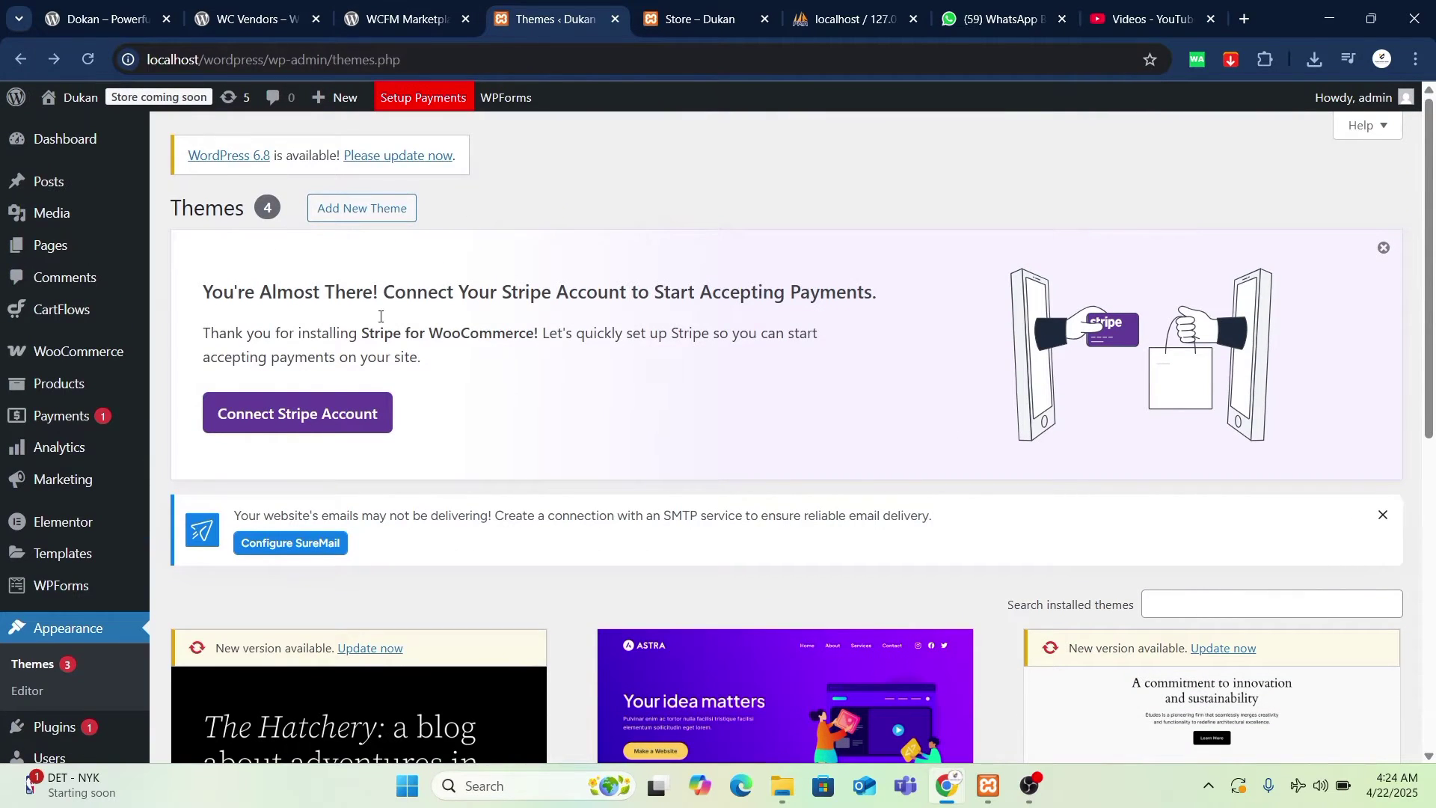
scroll(380, 317, down, 3)
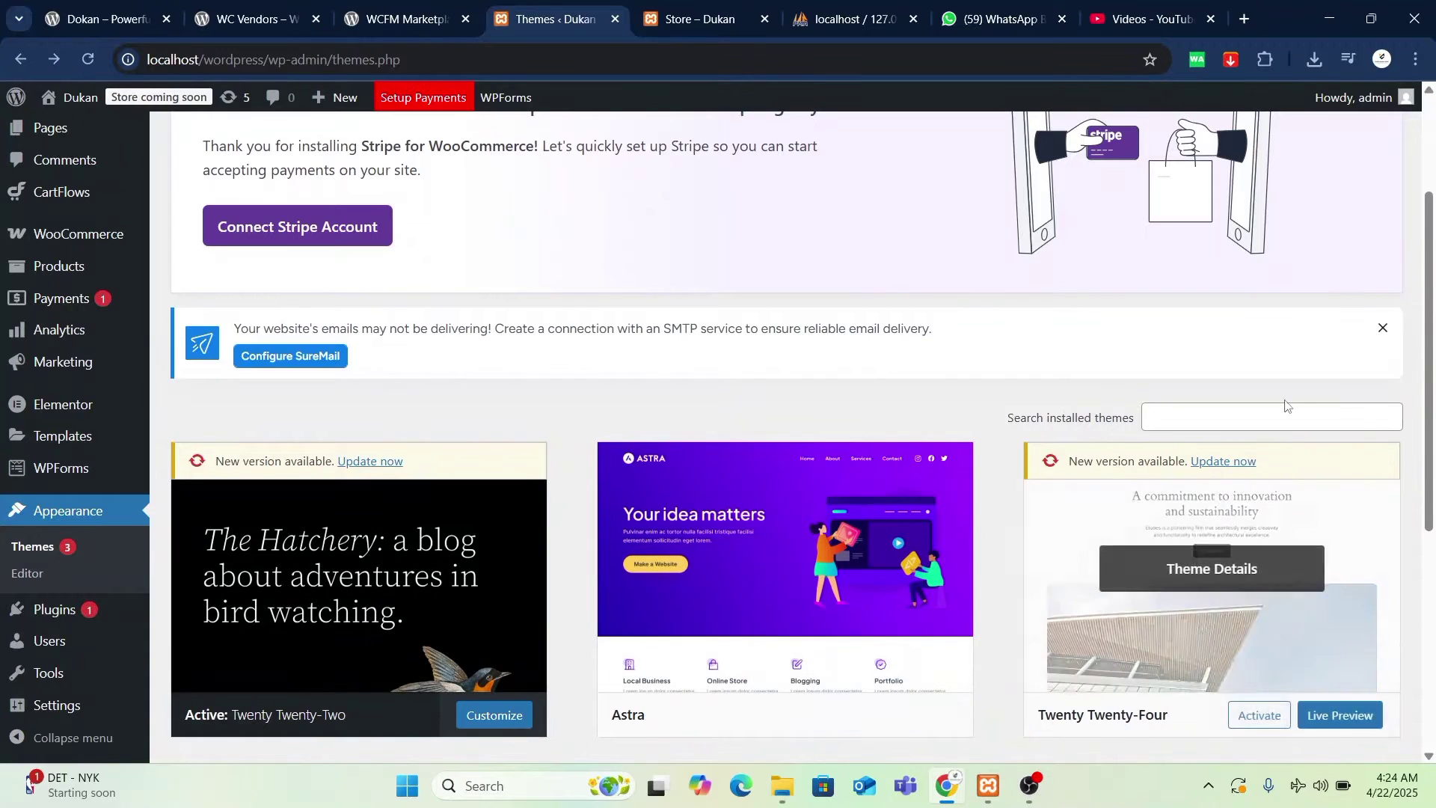
scroll(897, 426, down, 5)
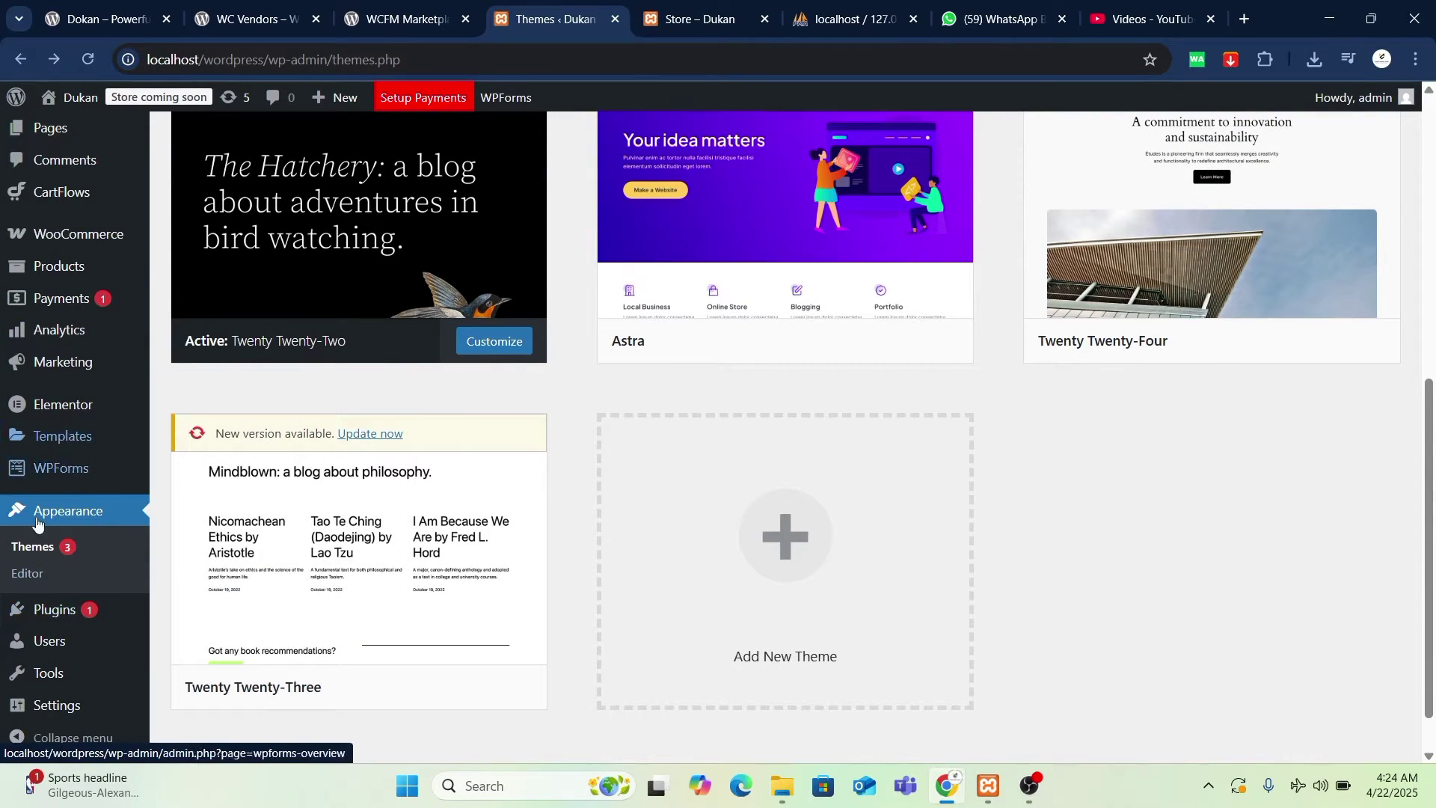
scroll(60, 568, down, 1)
scroll(75, 374, up, 3)
mouse_move(73, 357)
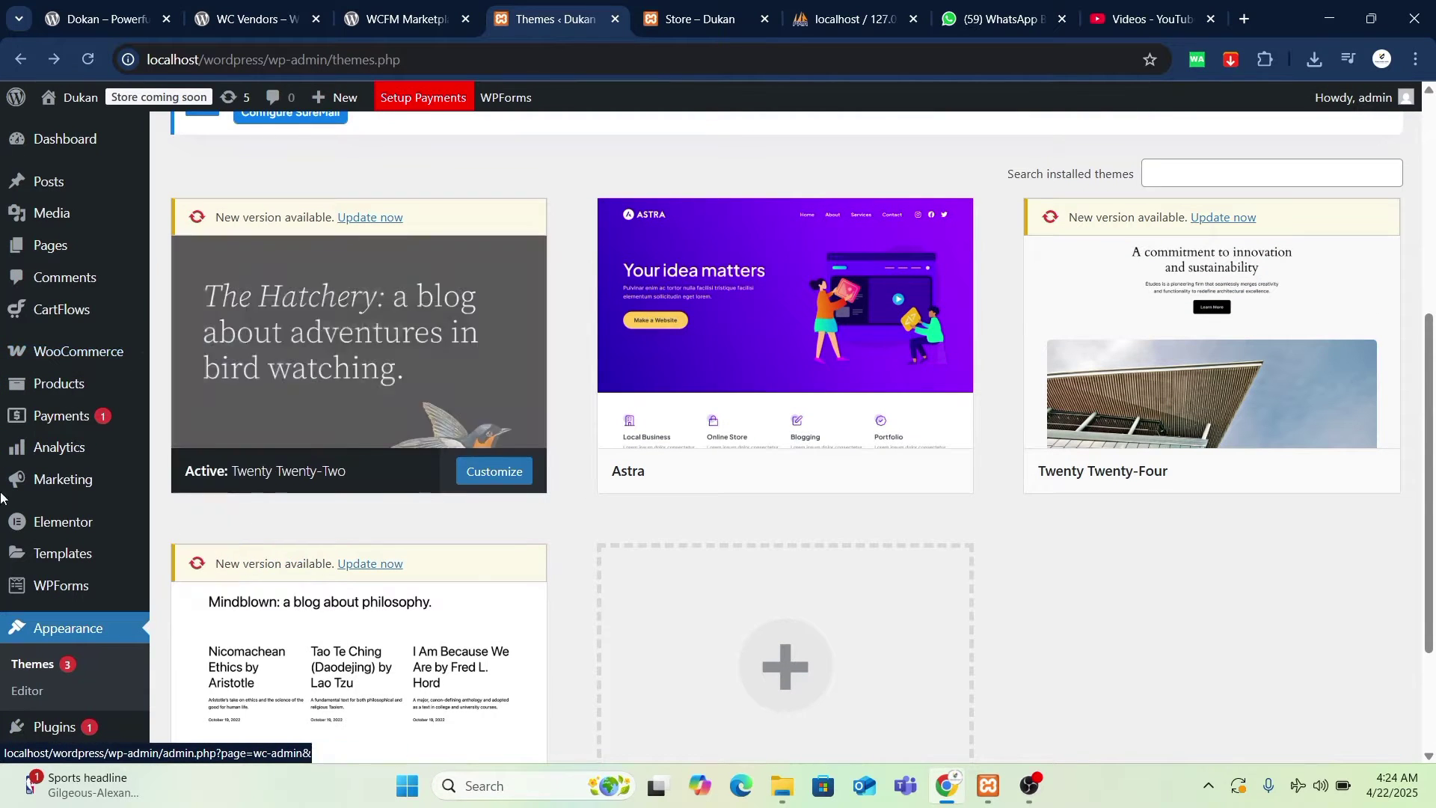
scroll(587, 513, up, 5)
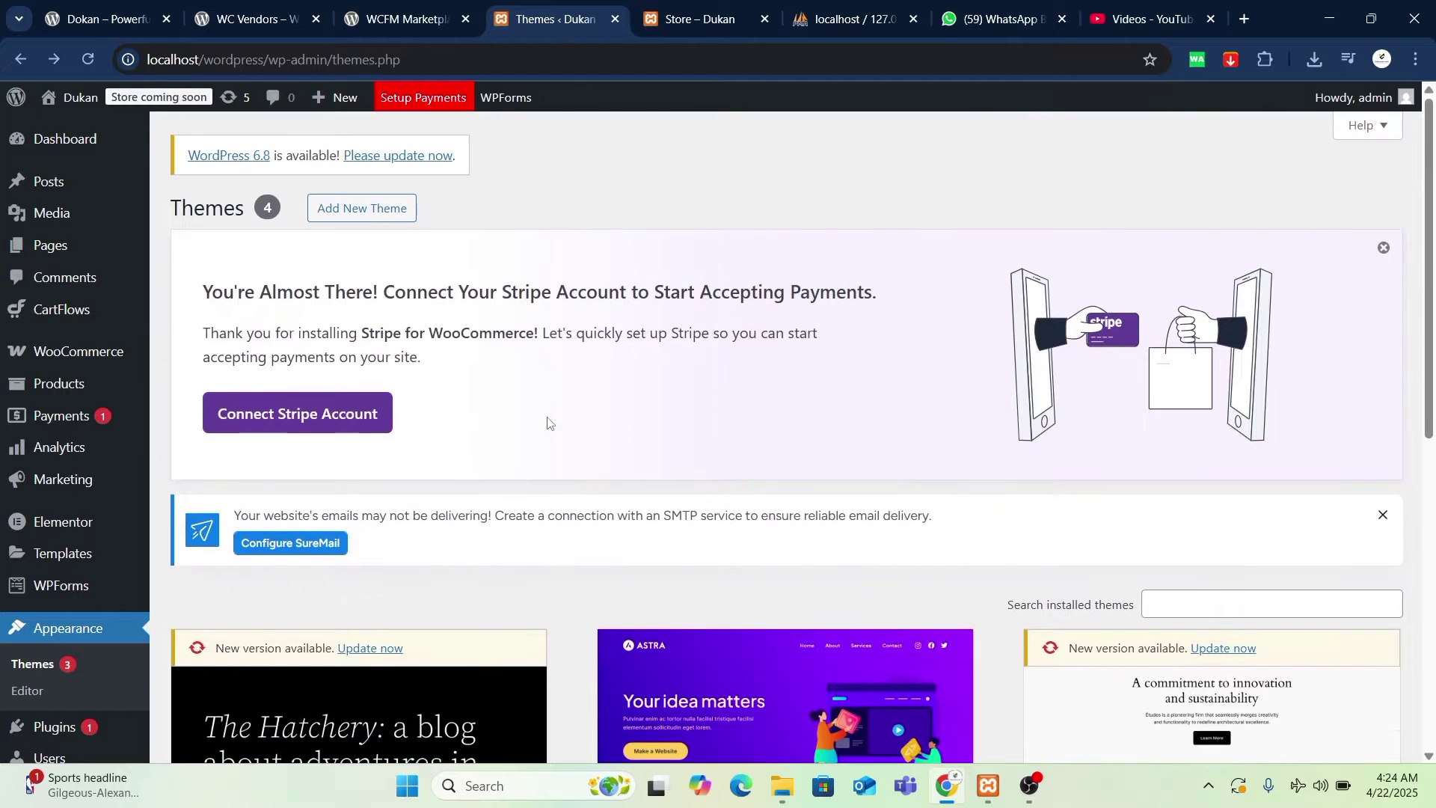
- Glance at the Dukan storefront tab, then return to the Themes admin page
key(ctrl+Tab)
scroll(625, 427, up, 10)
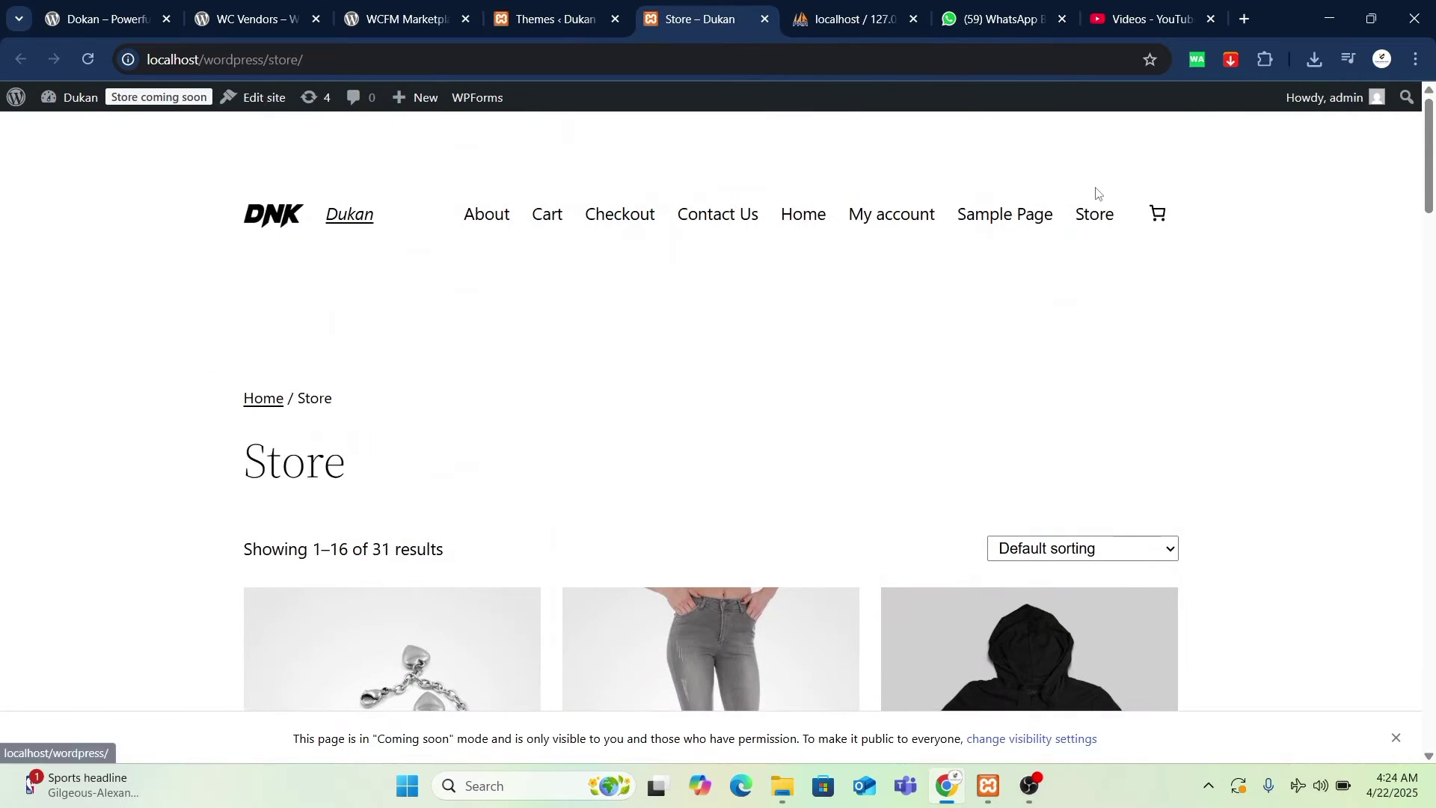
click(537, 9)
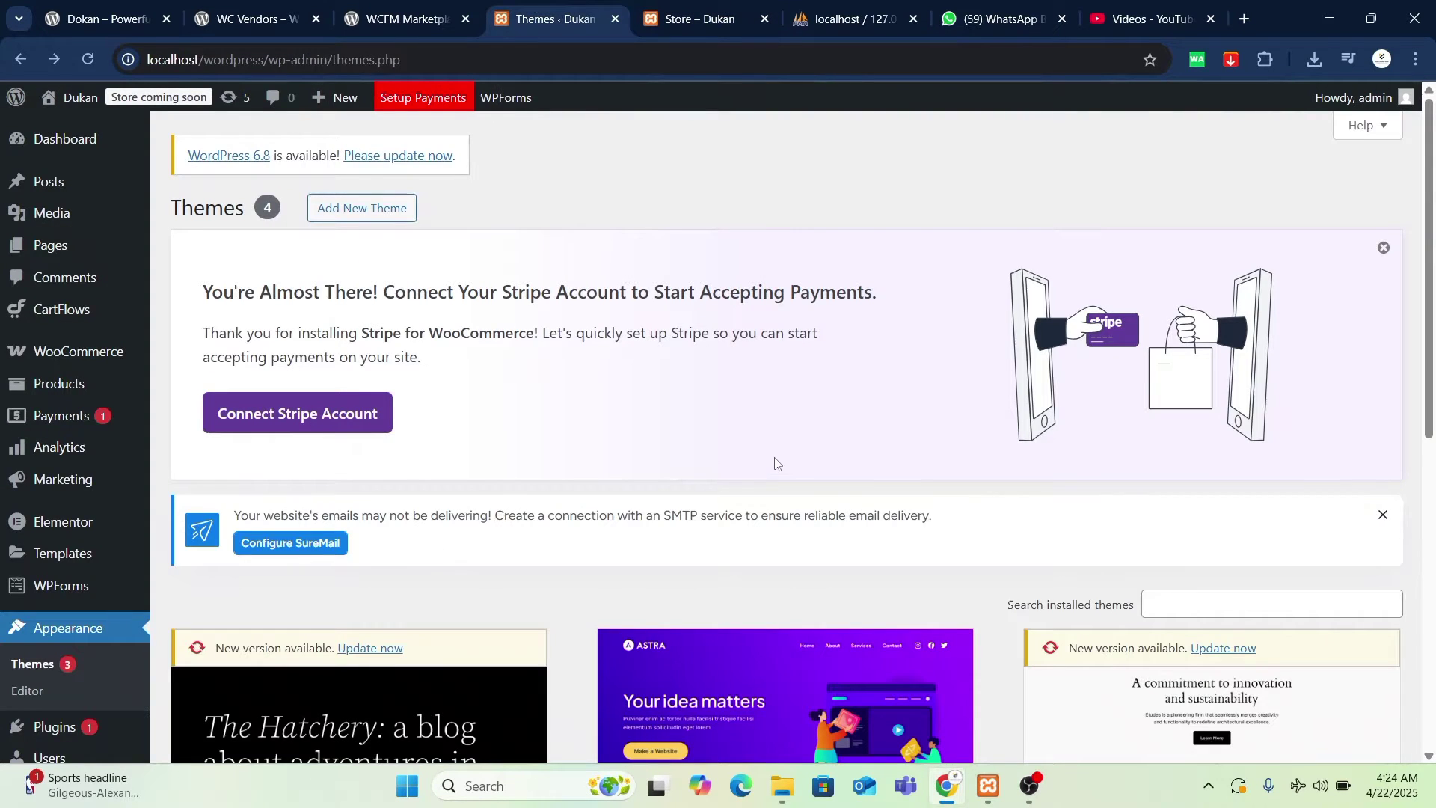
scroll(650, 507, down, 2)
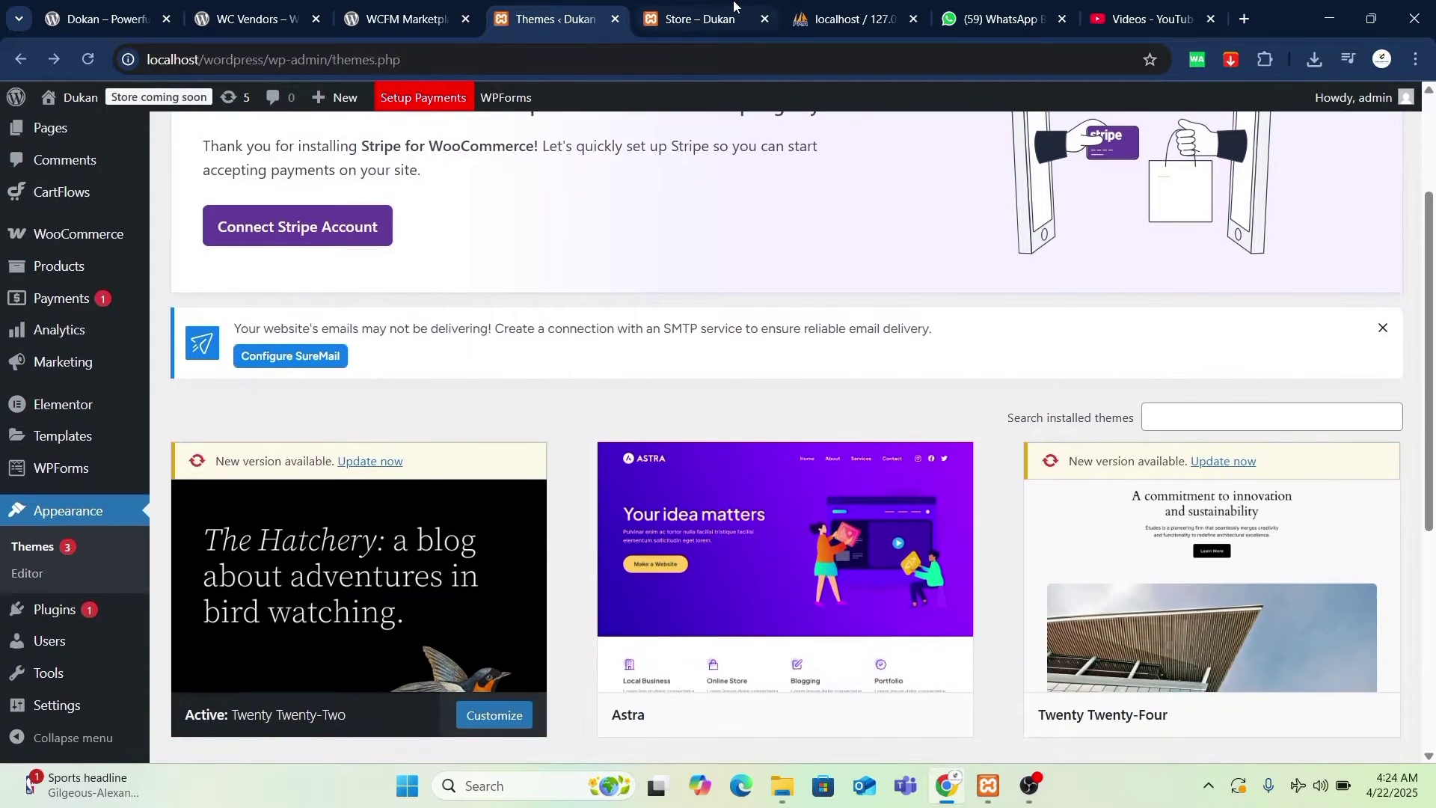
click(734, 6)
click(572, 10)
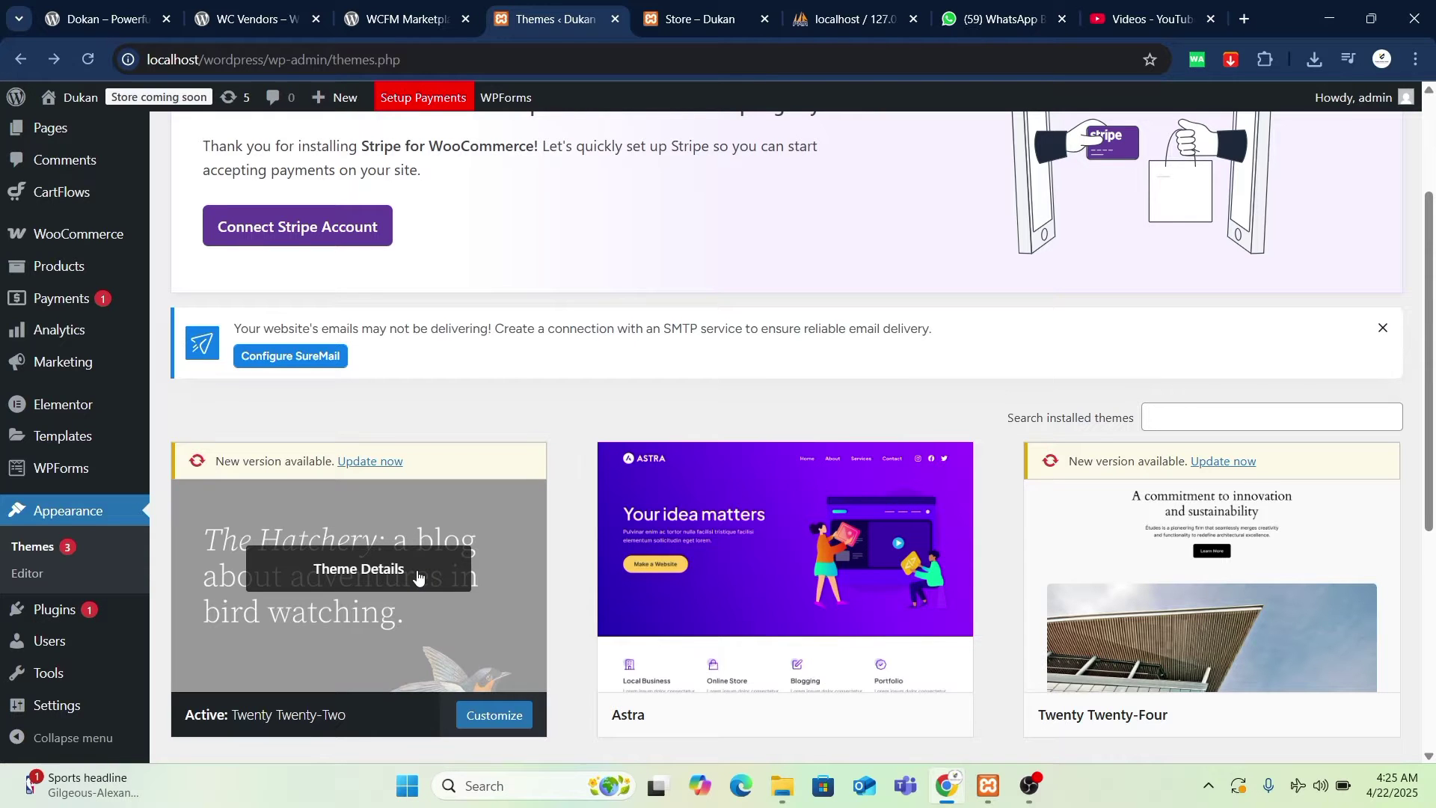
click(1030, 786)
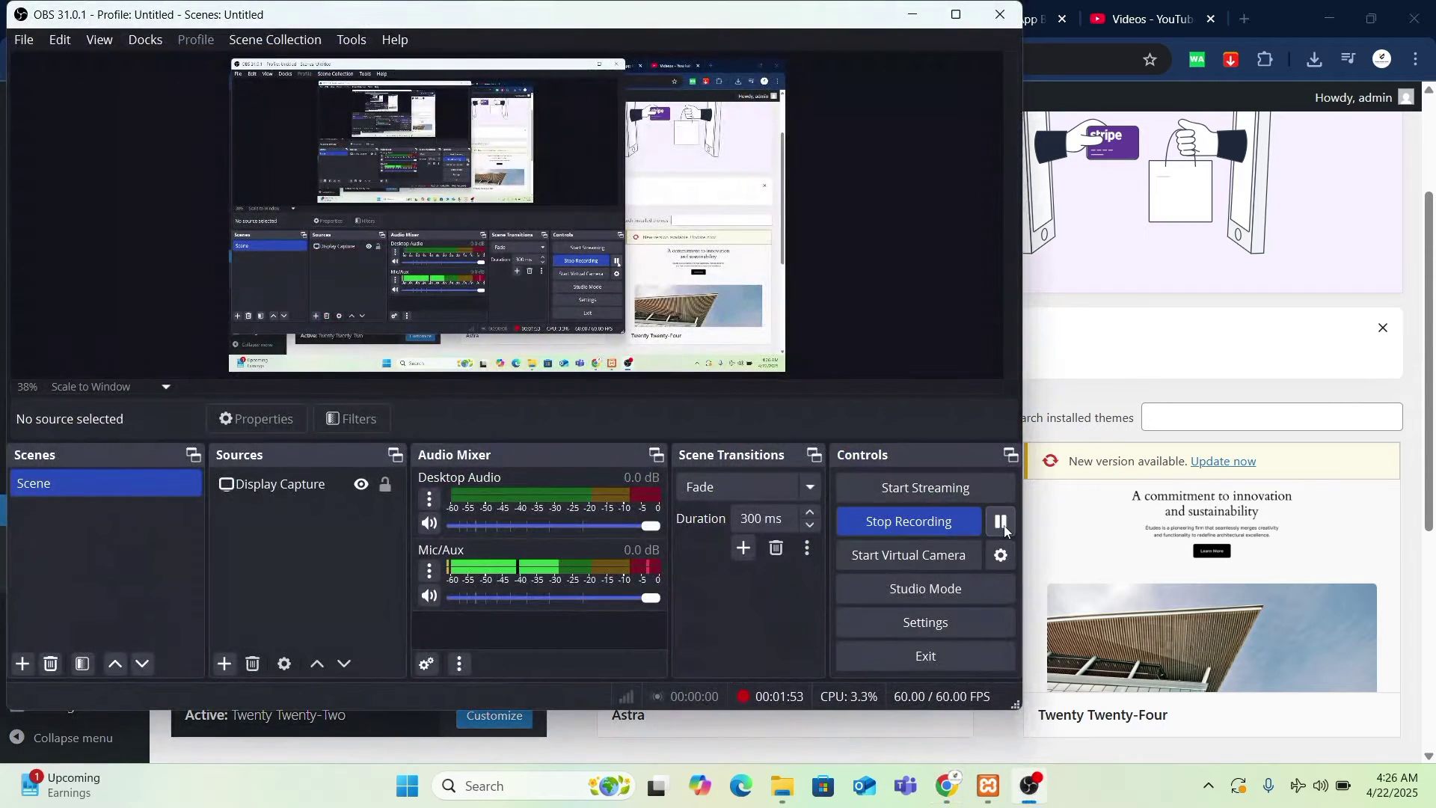
click(1074, 311)
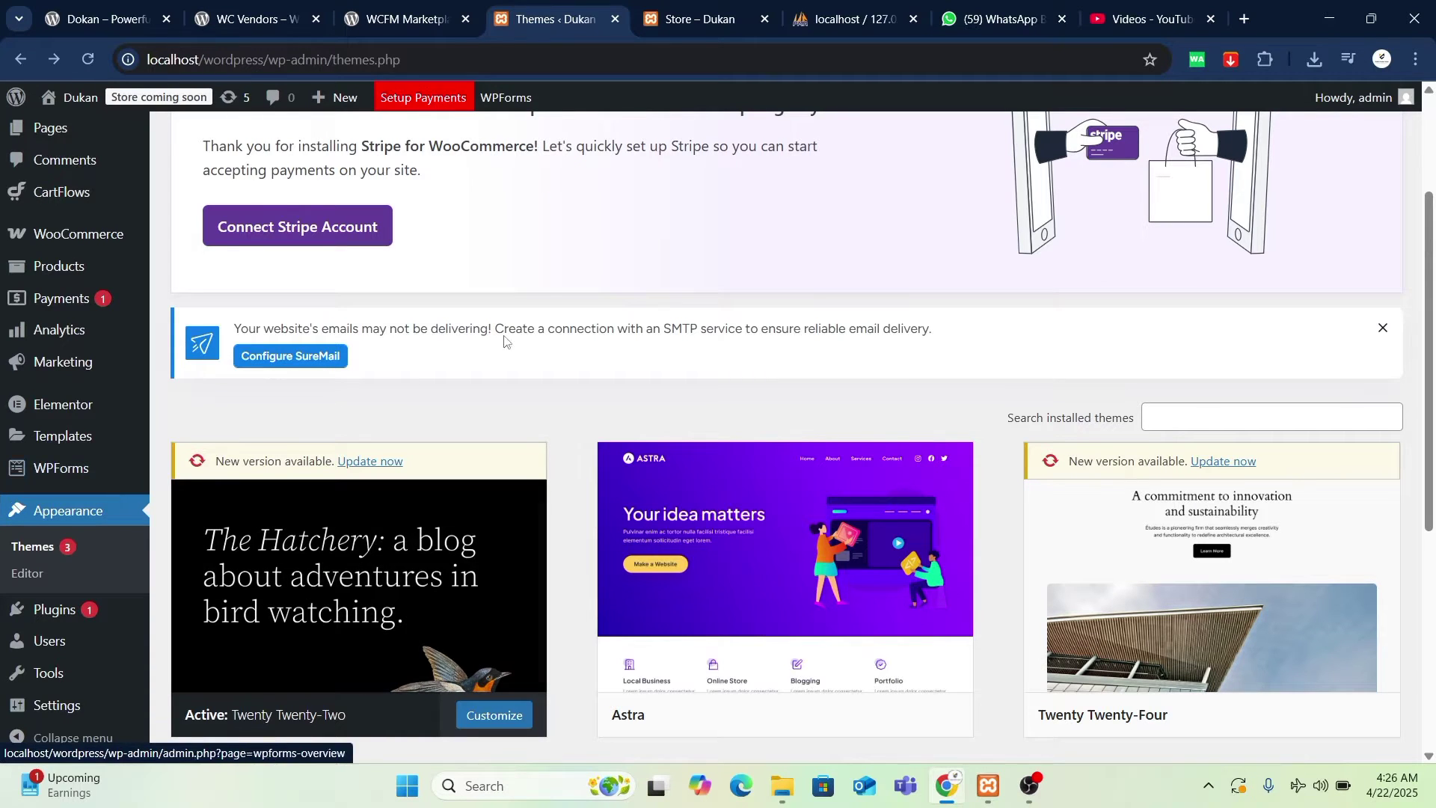
- Peek at the Dukan store, then open WooCommerce Settings from the admin sidebar
click(697, 6)
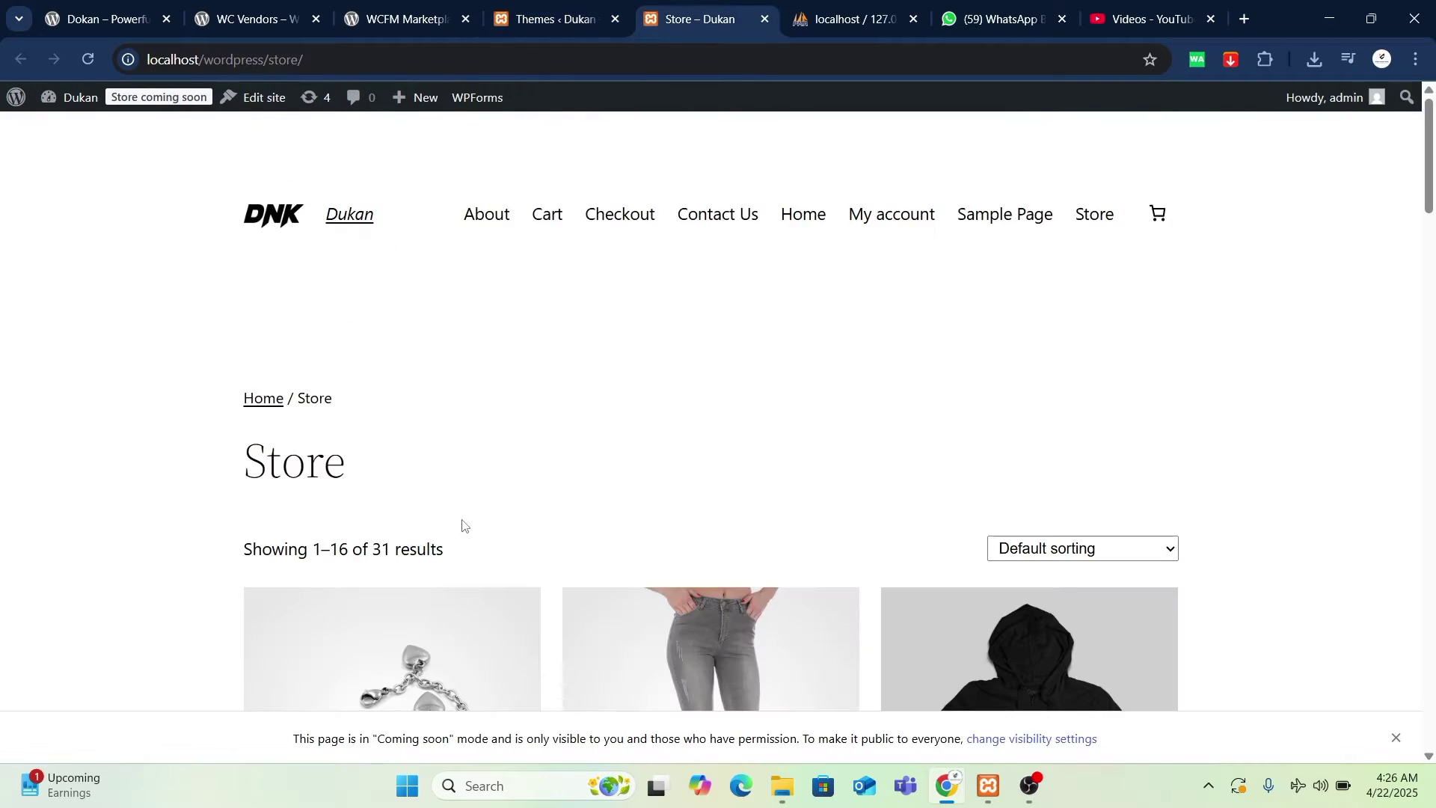
click(543, 14)
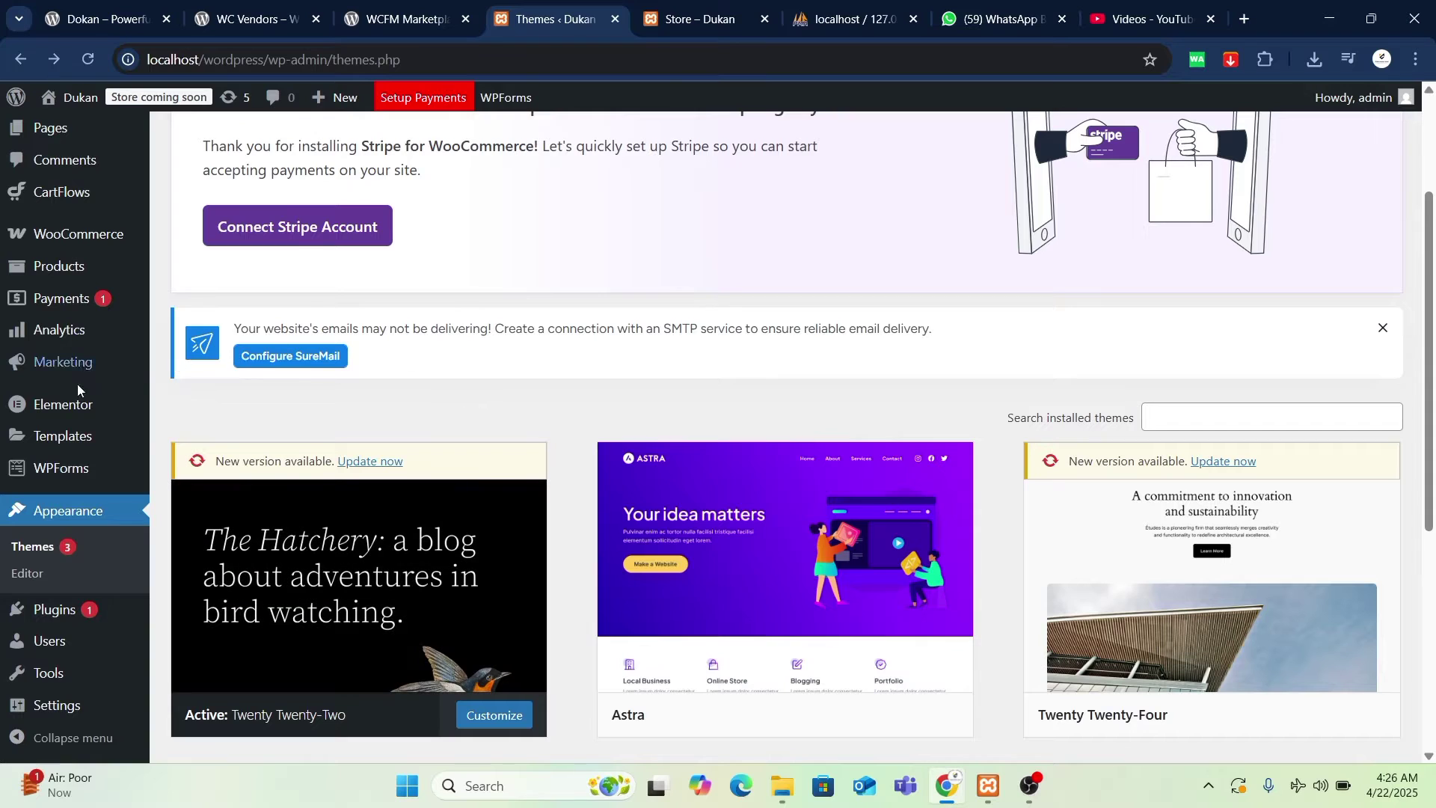
mouse_move(112, 238)
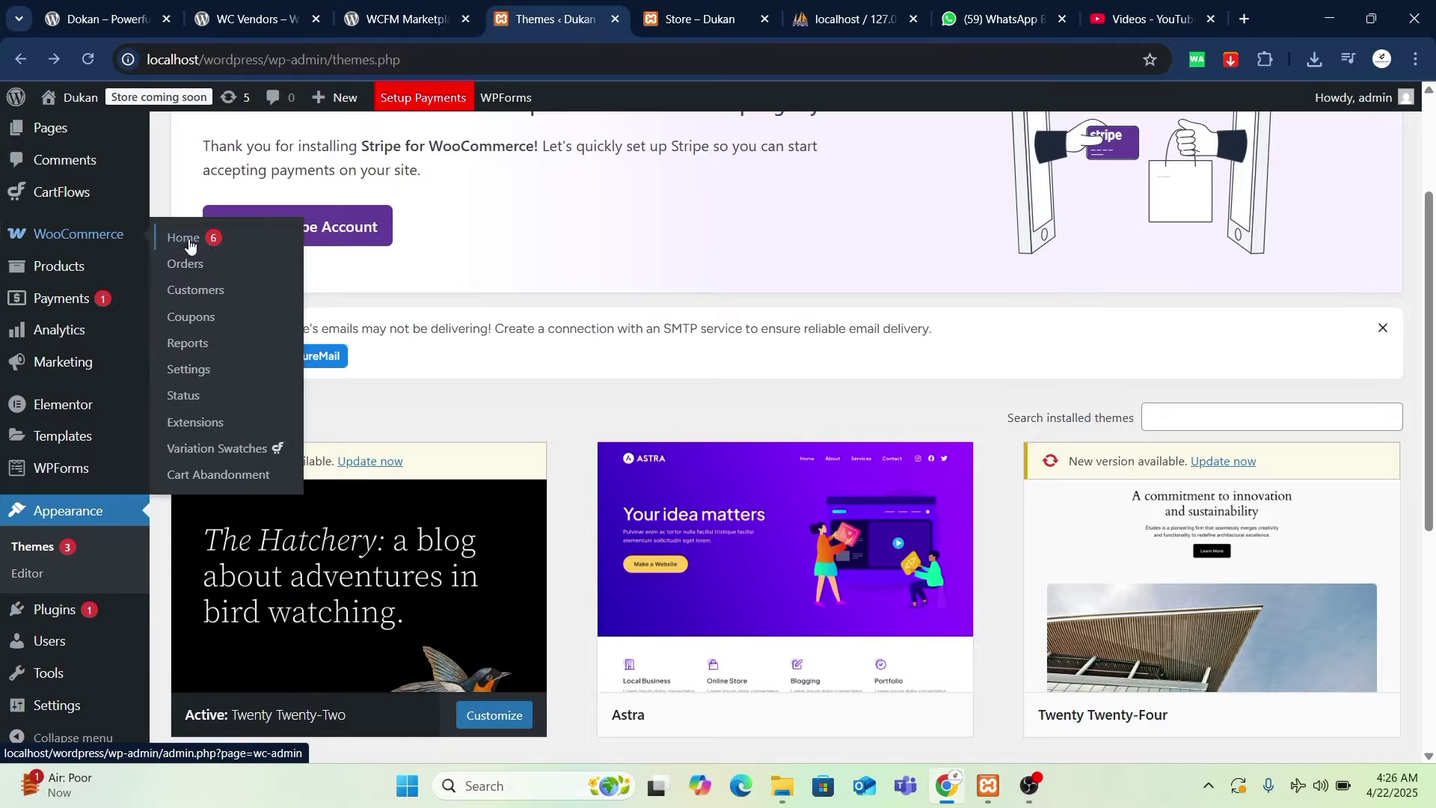
click(225, 381)
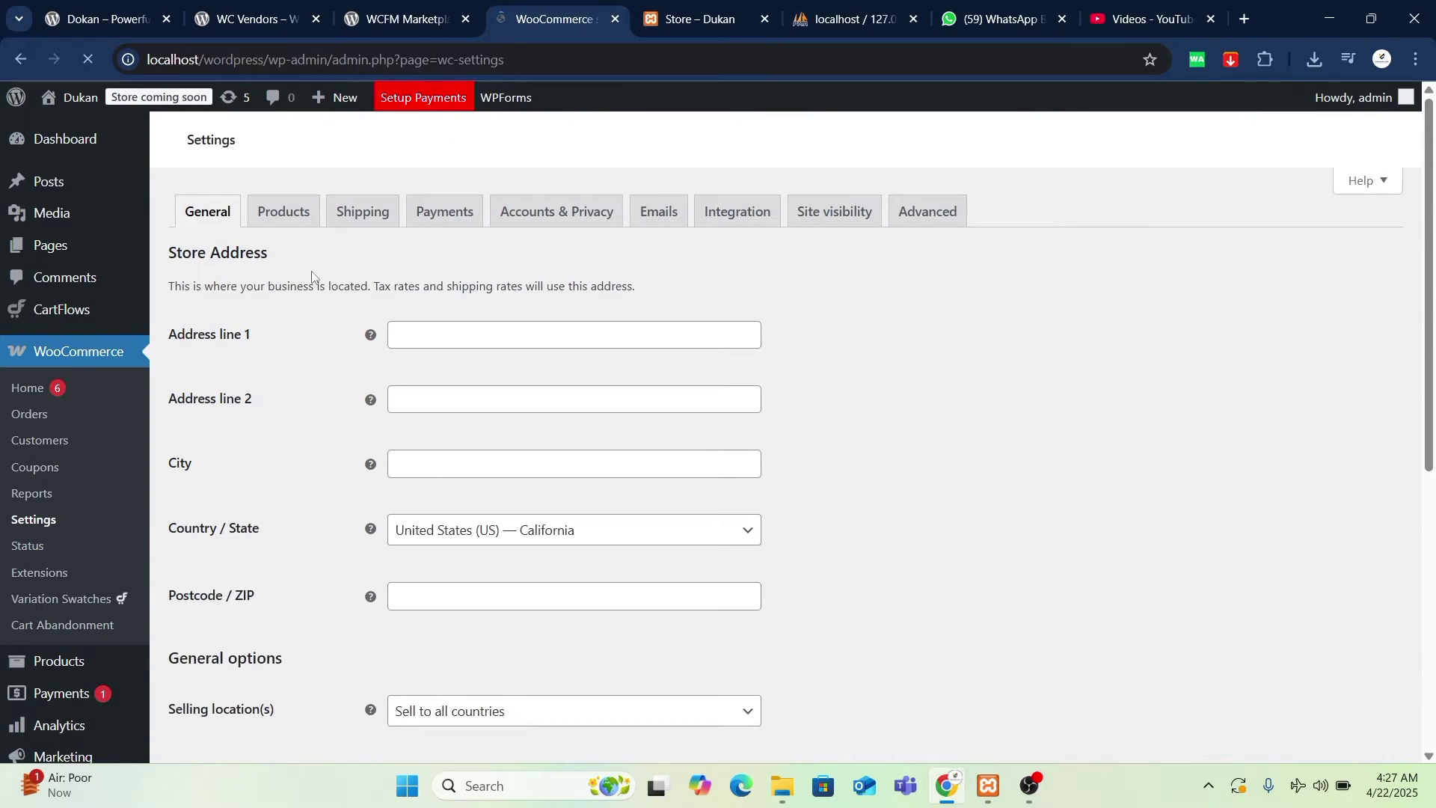
- Scroll to Currency options and search the currency list, jumping to Romanian leu
scroll(334, 538, down, 10)
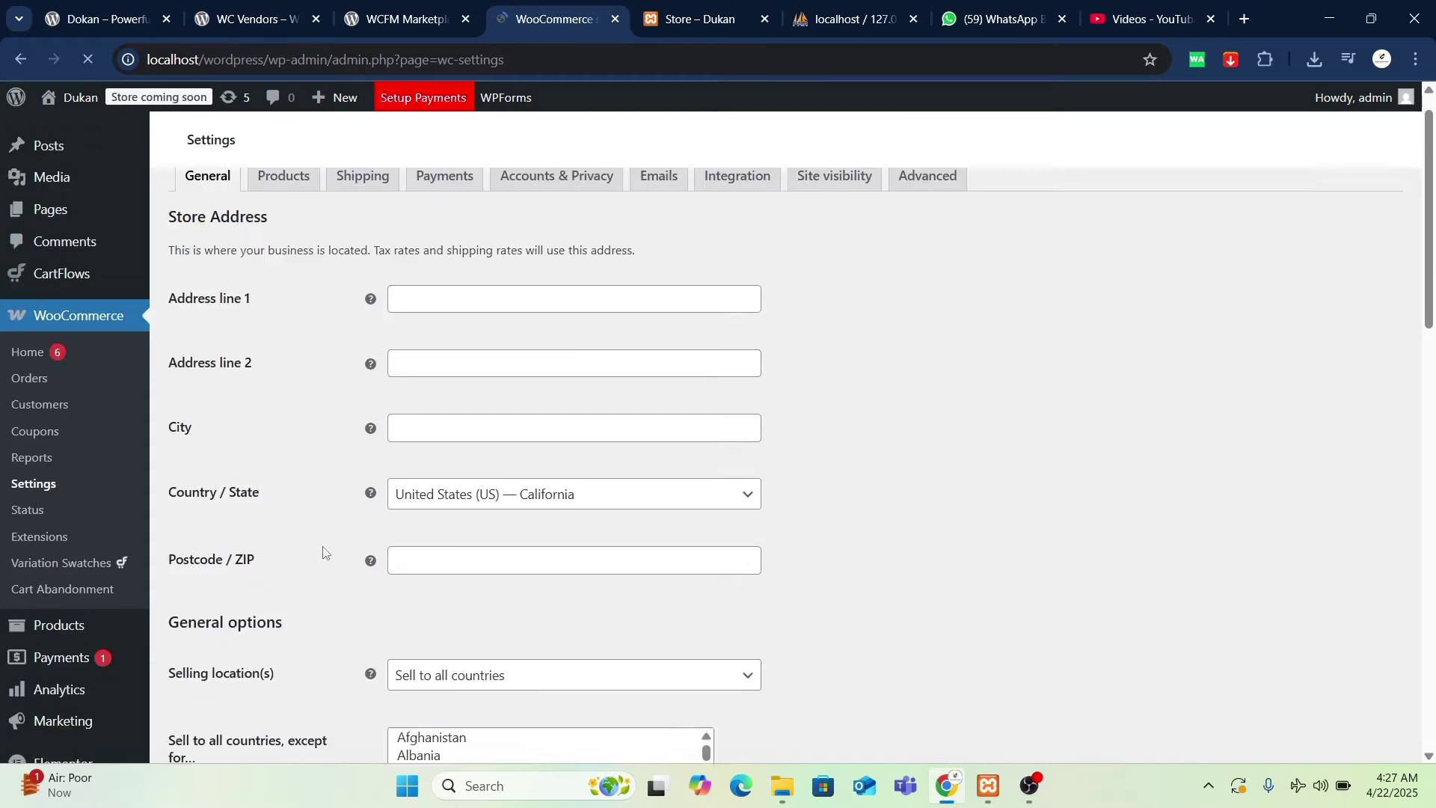
scroll(335, 539, down, 5)
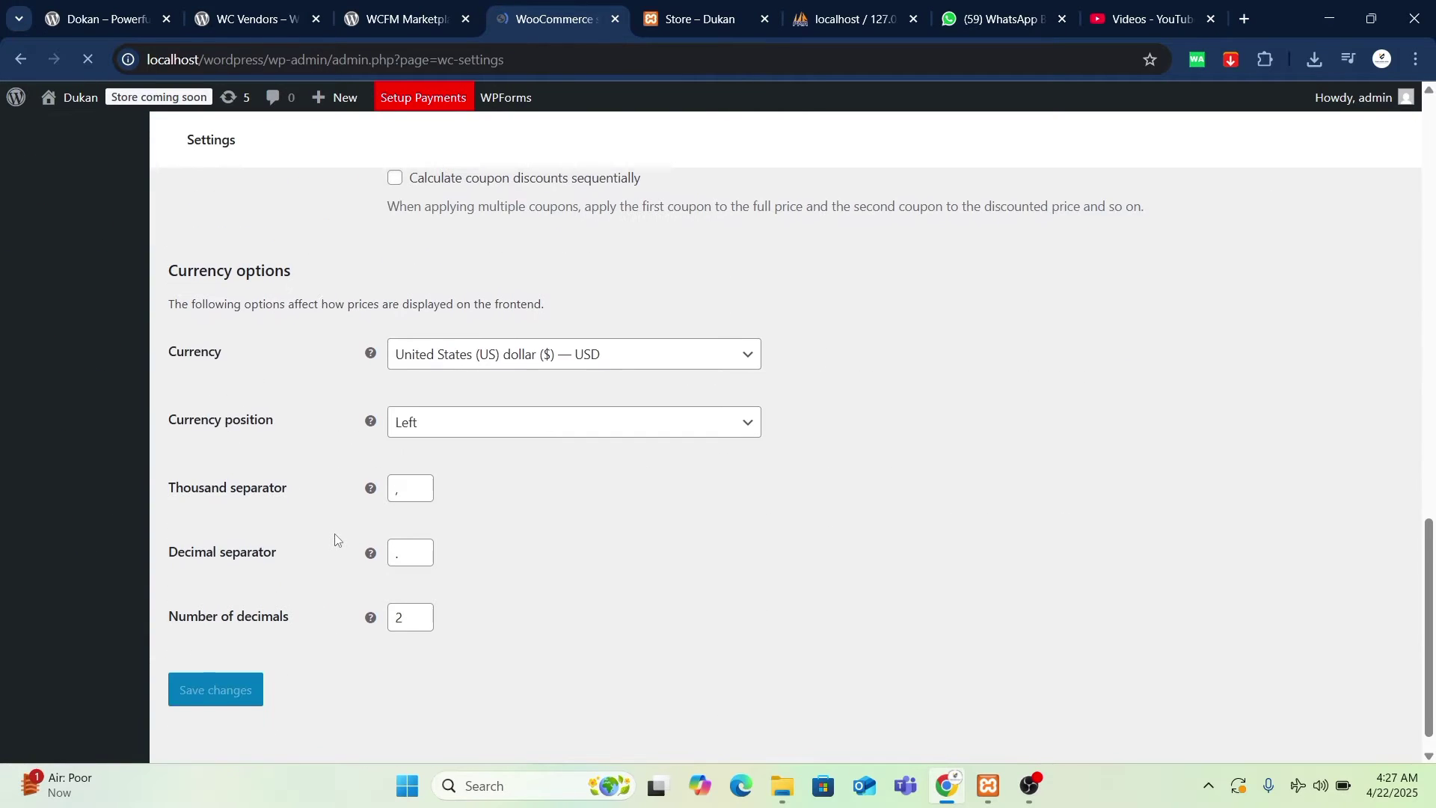
click(612, 362)
text(tu)
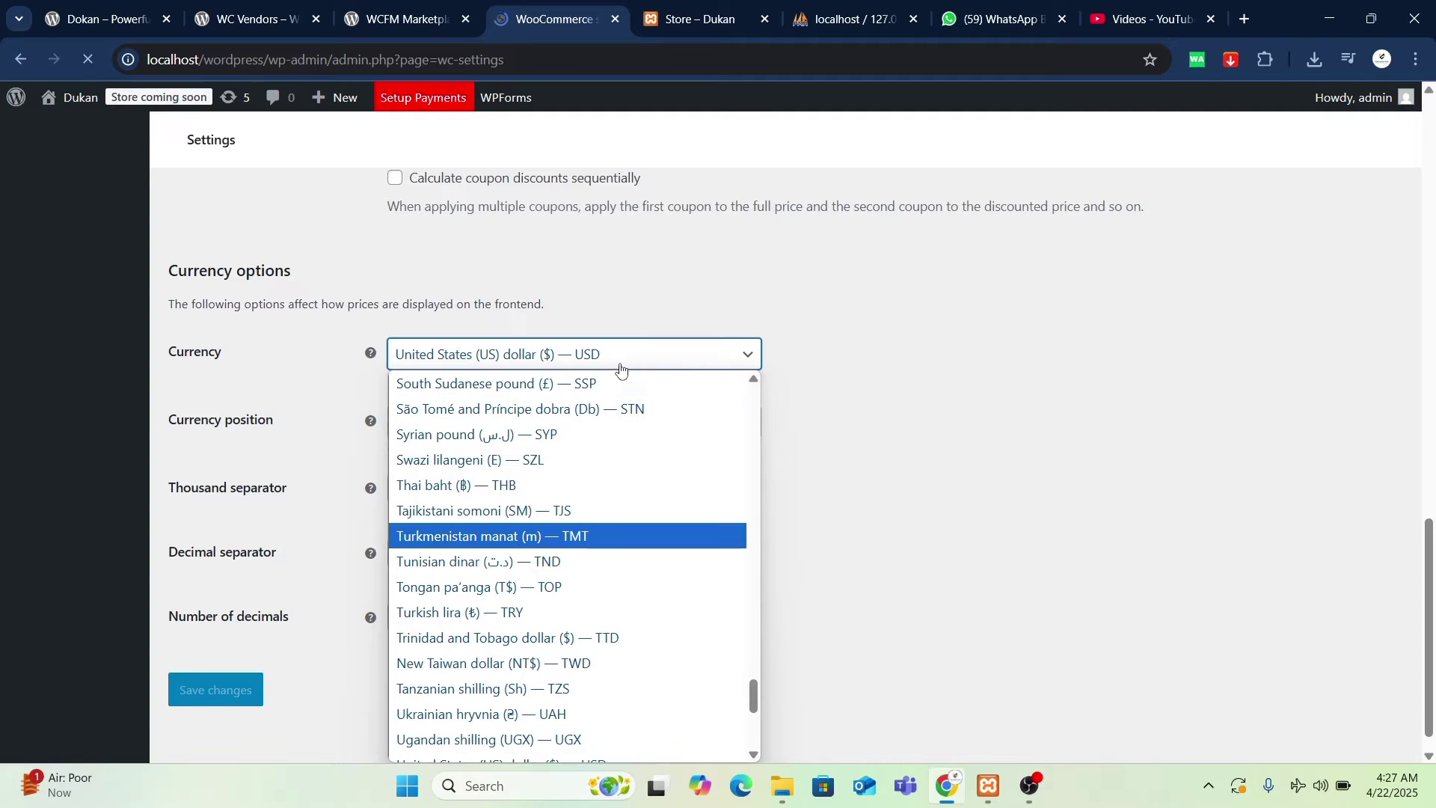
text(p)
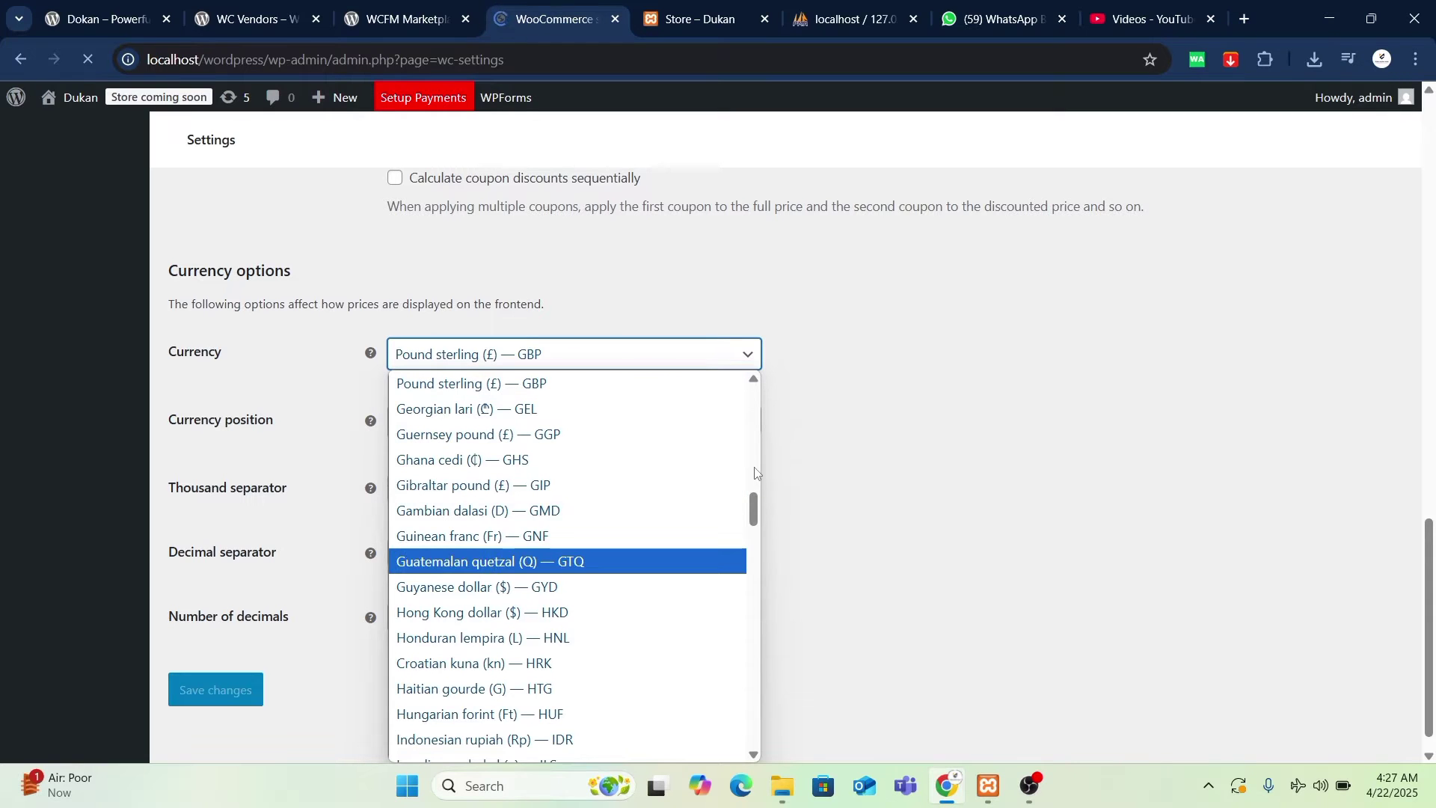
drag(756, 503, 755, 471)
scroll(651, 589, up, 2)
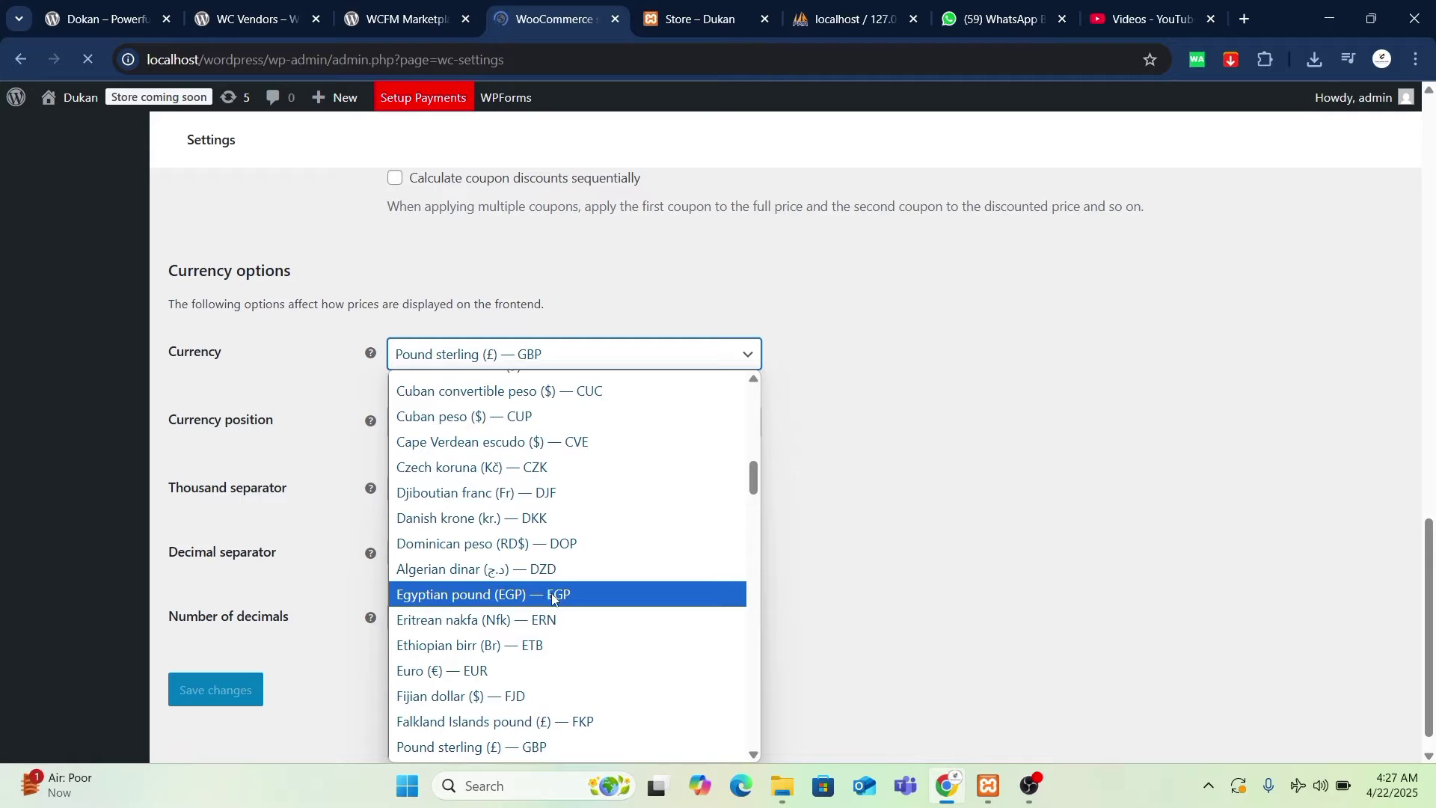
scroll(554, 593, down, 3)
scroll(524, 385, down, 8)
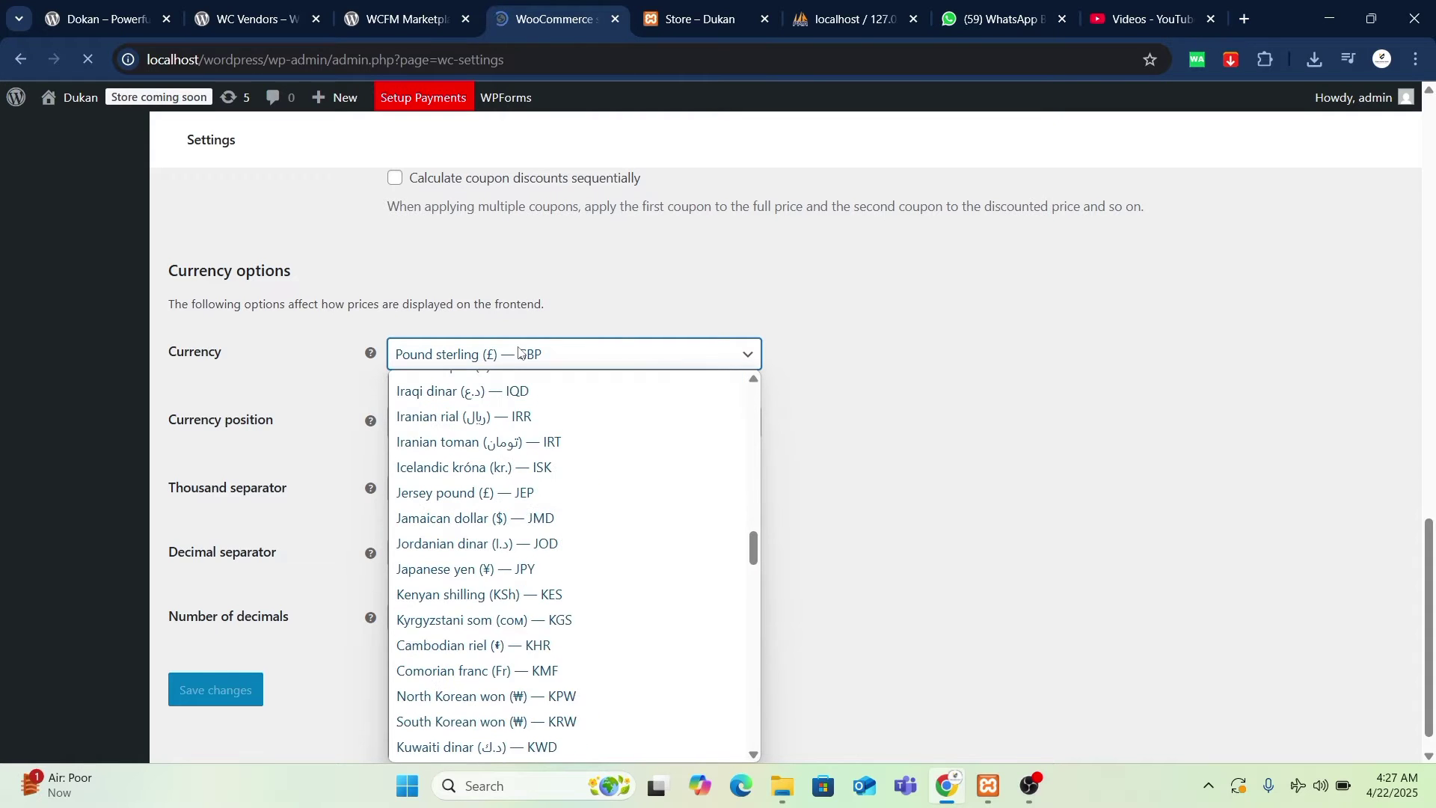
key(r)
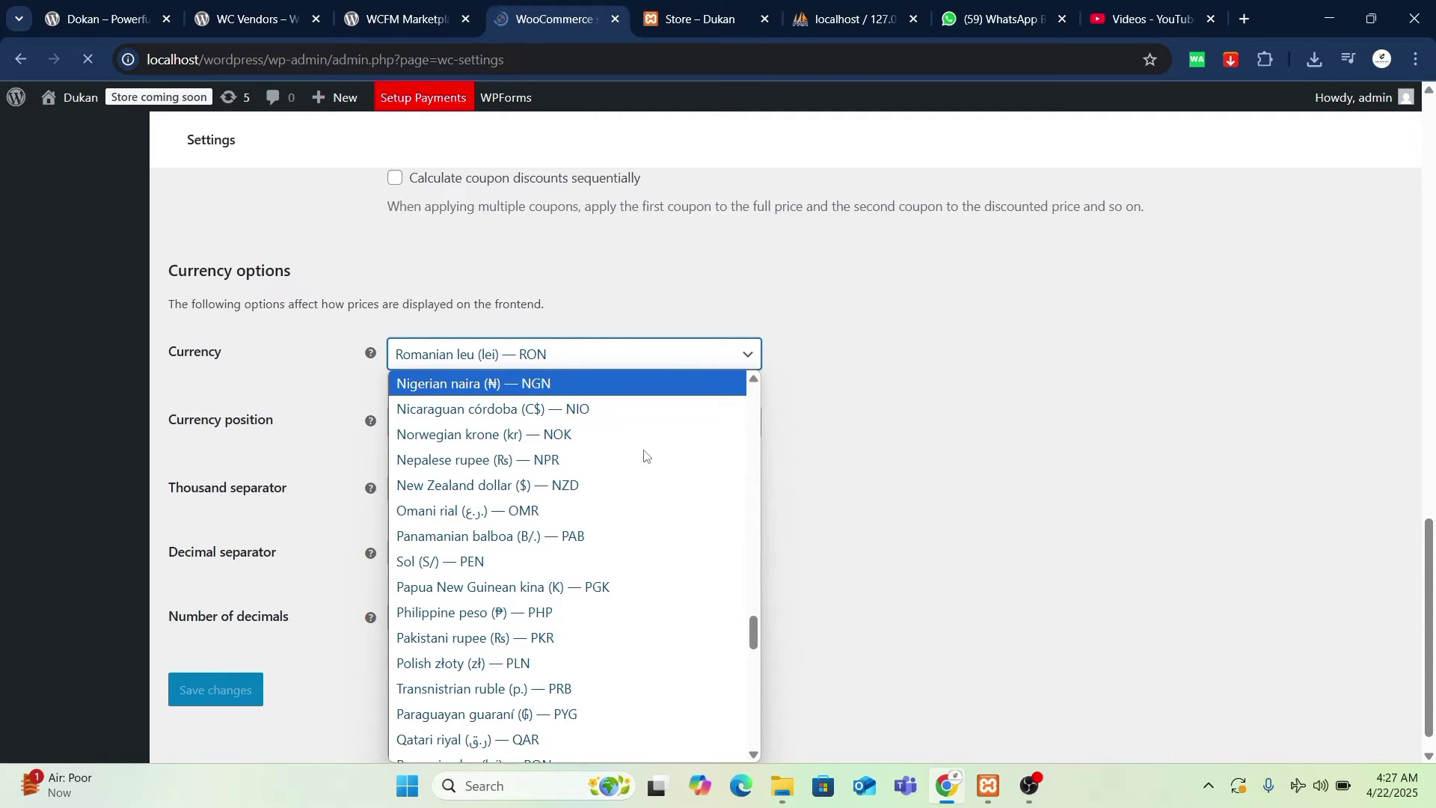
click(970, 390)
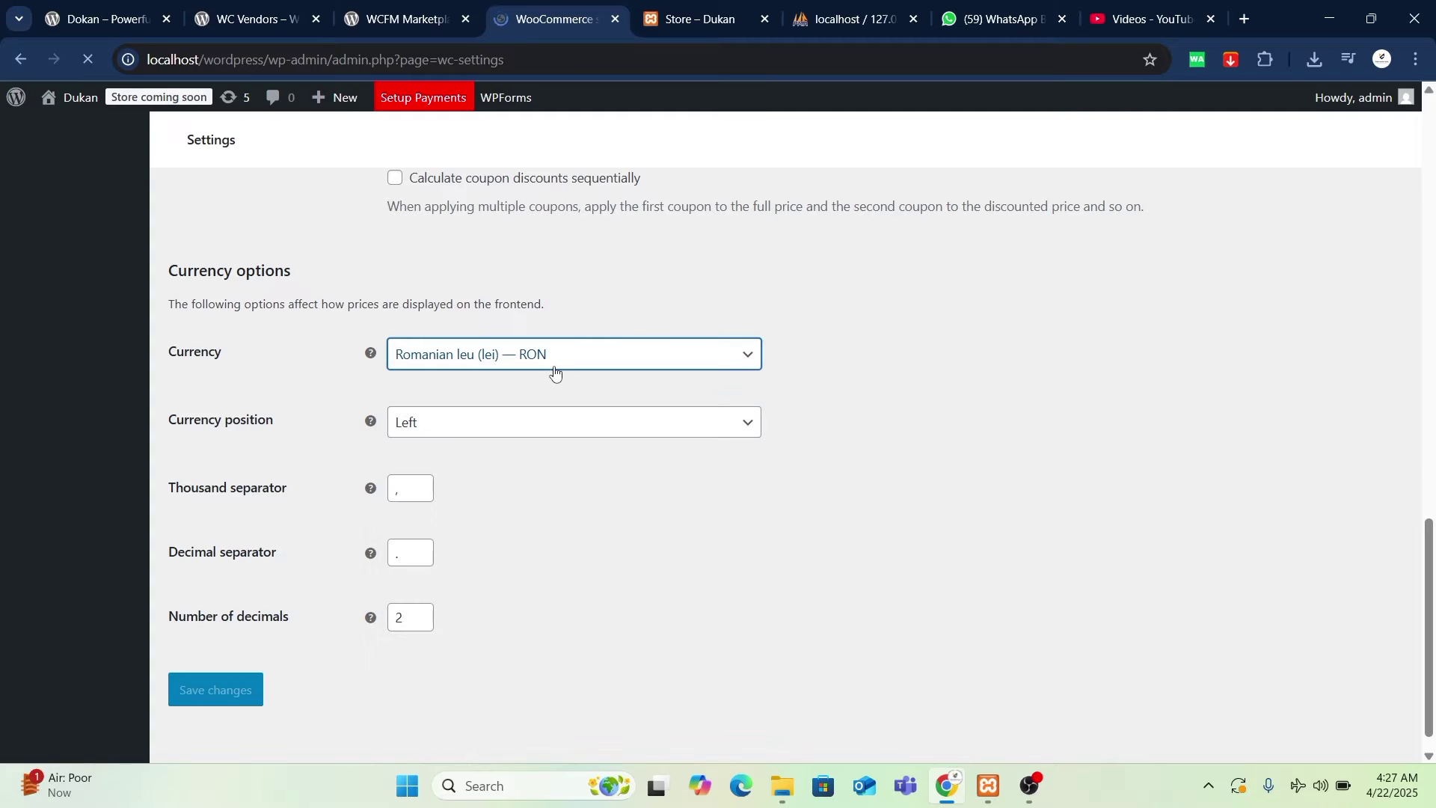
- Choose Pakistani rupee (₨) — PKR as the store currency
click(554, 367)
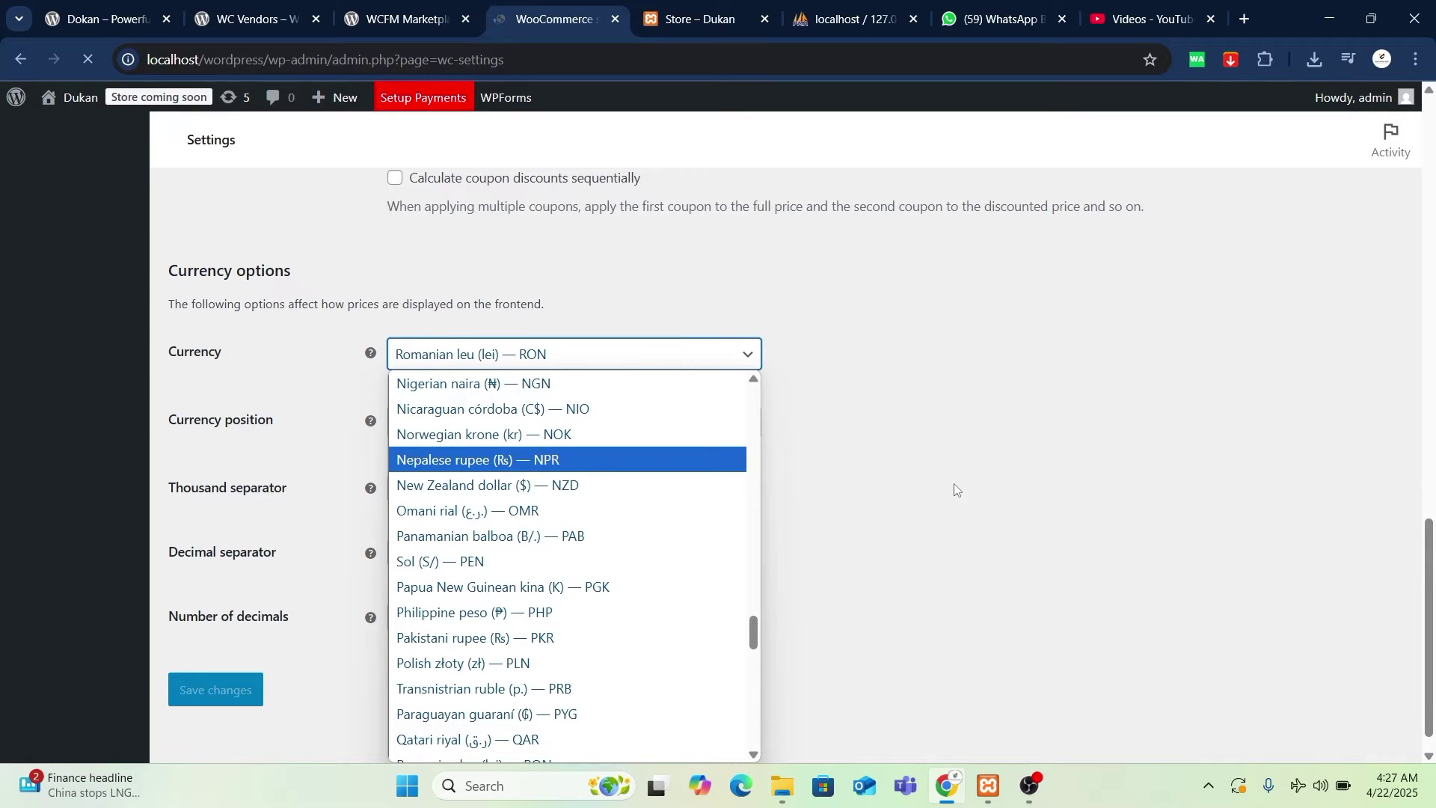
key(Up)
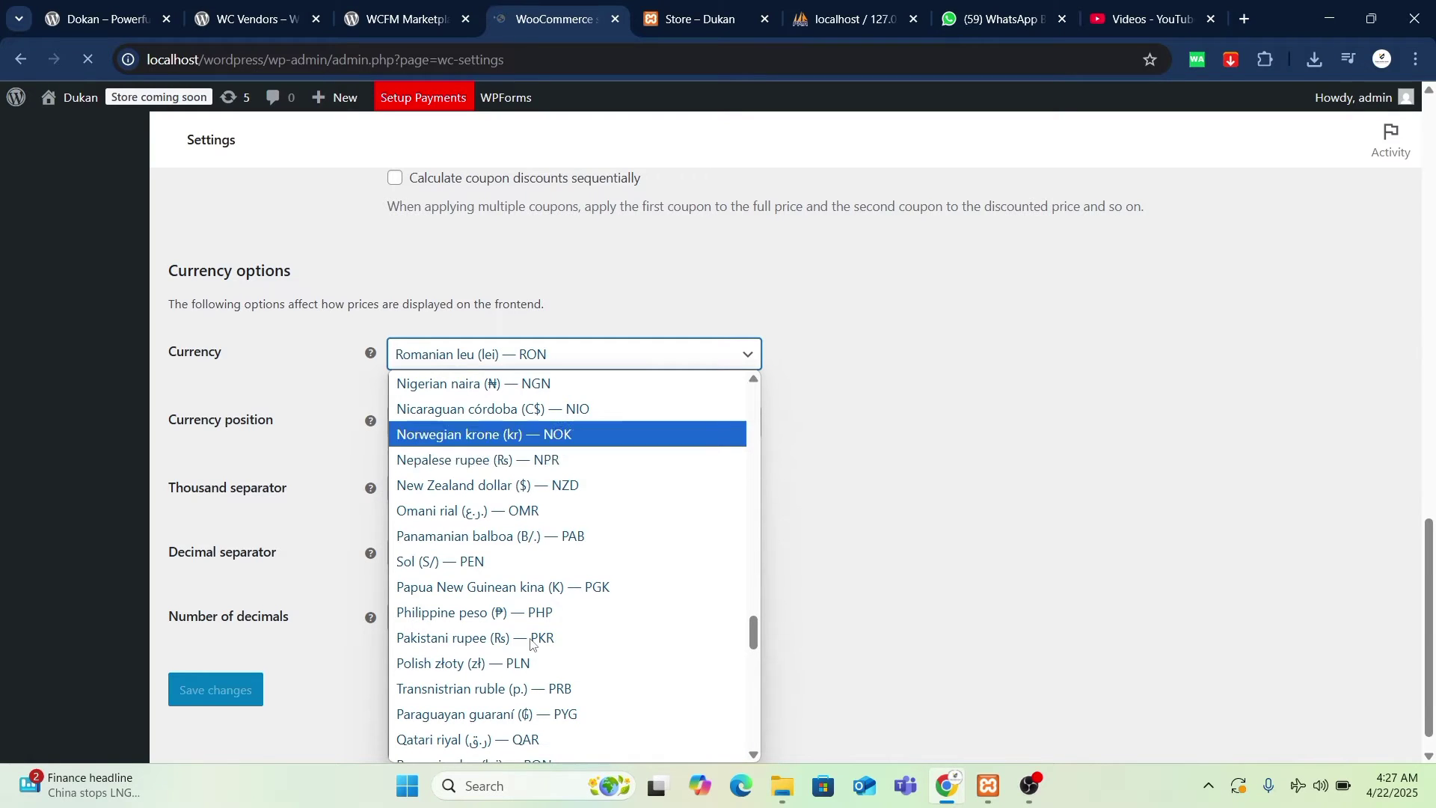
click(503, 639)
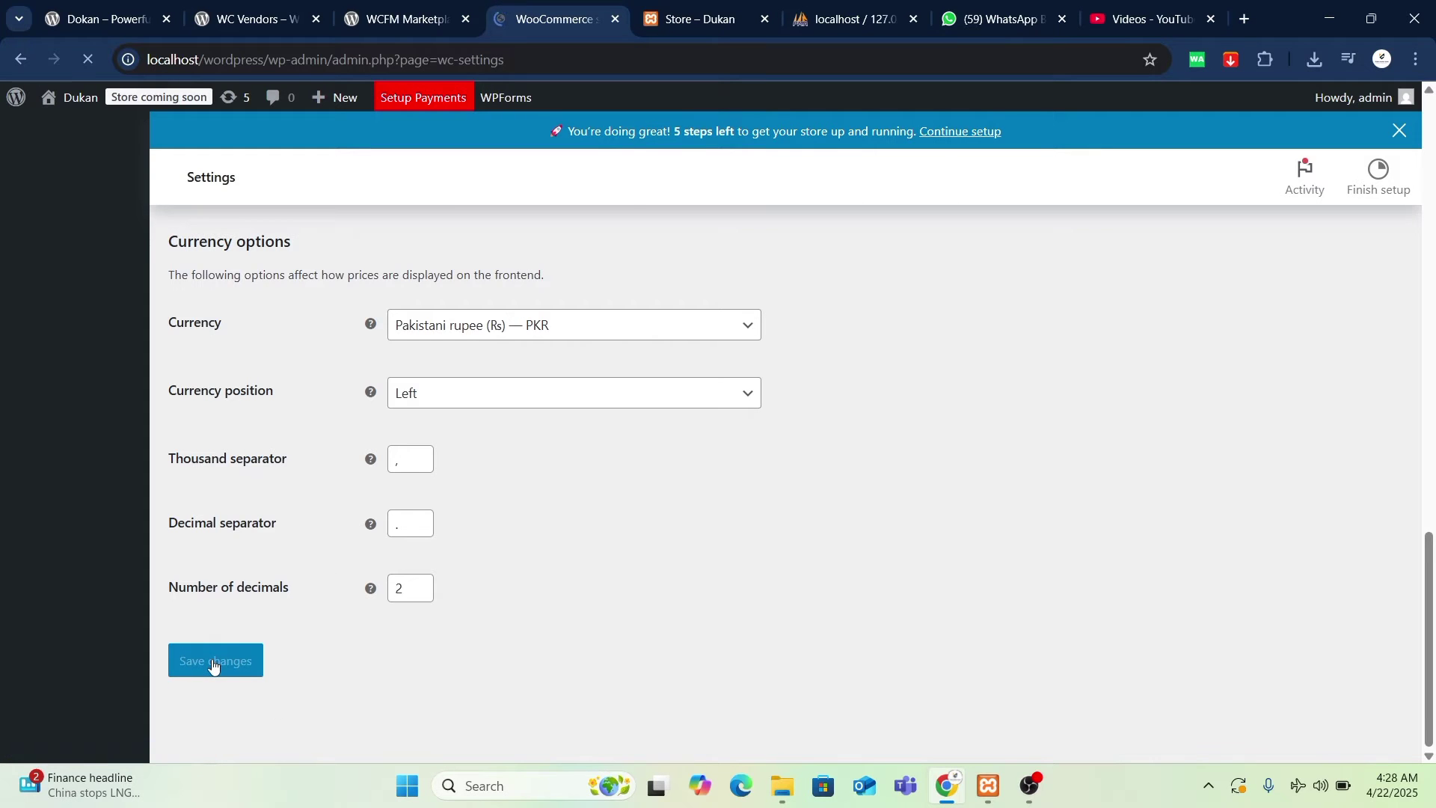
scroll(427, 665, up, 15)
scroll(427, 665, down, 15)
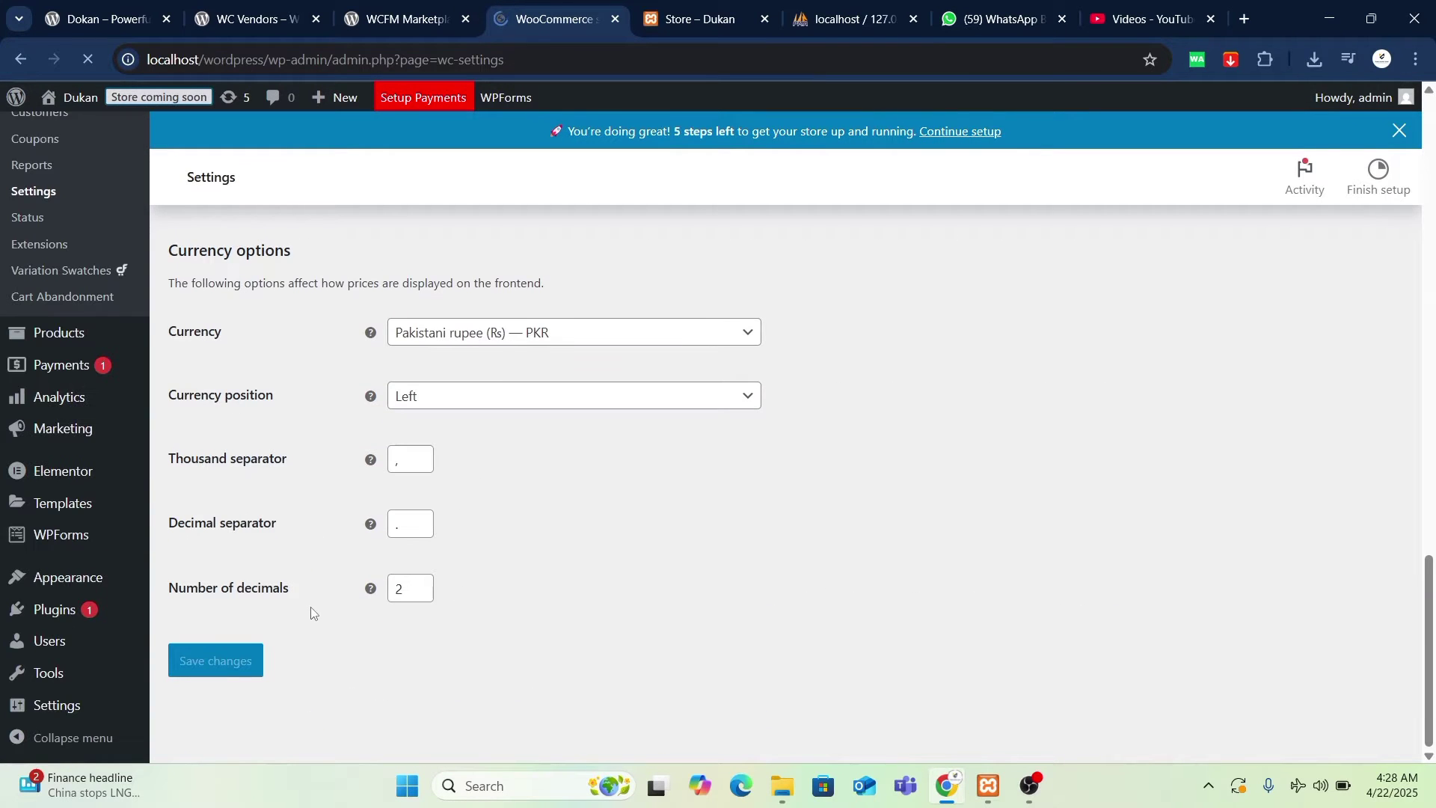
- Change site visibility from Coming soon to Live and save it
mouse_move(75, 101)
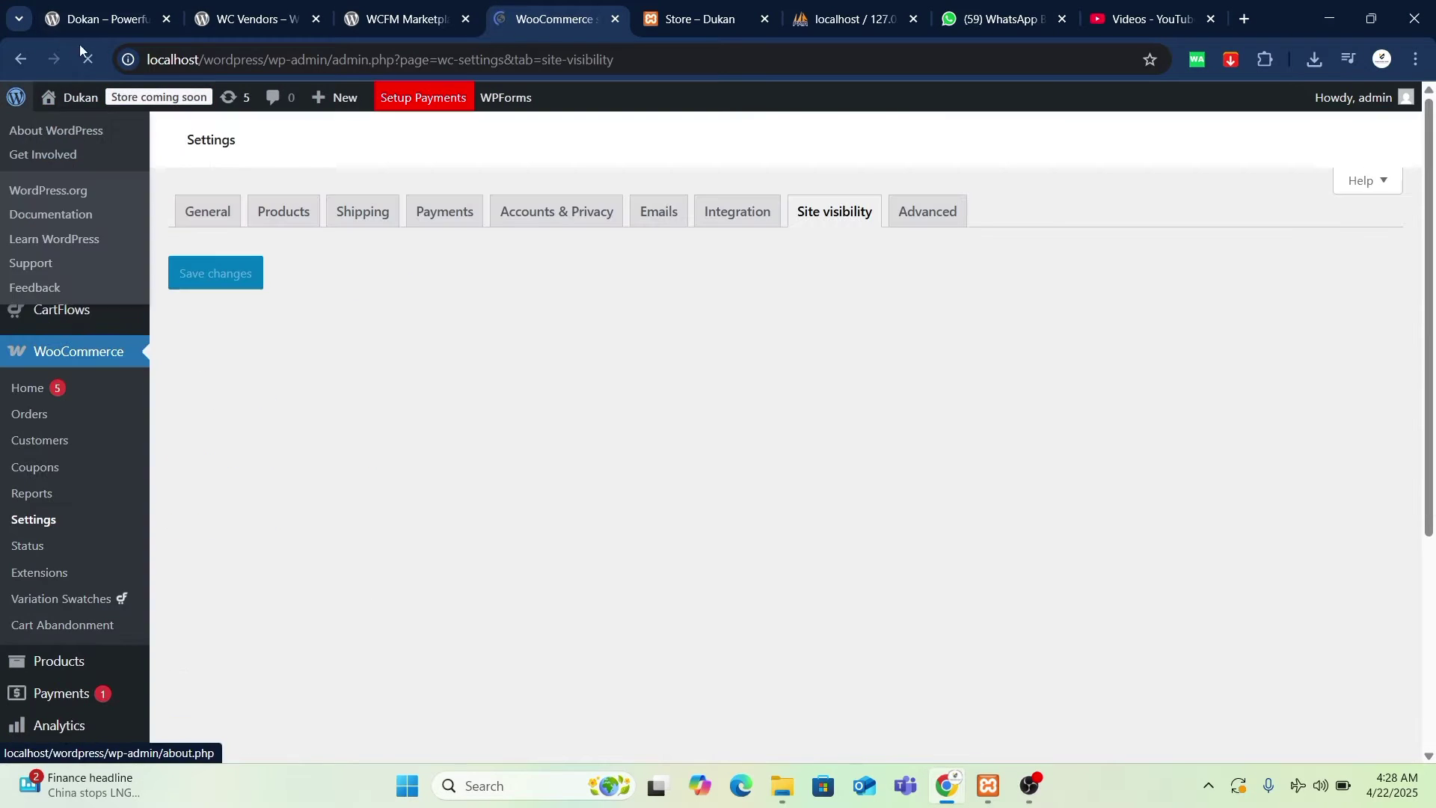
scroll(404, 568, down, 6)
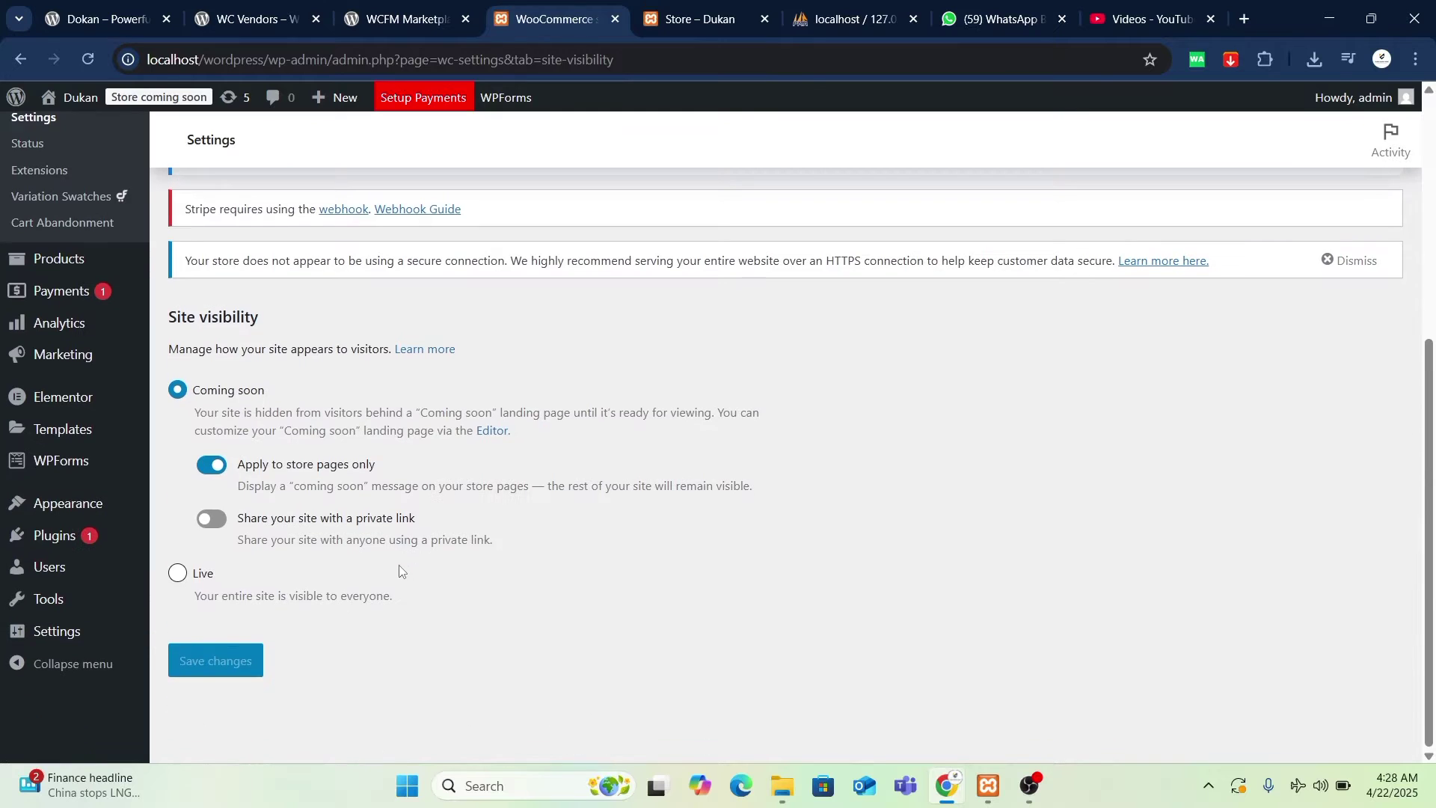
scroll(405, 566, up, 4)
scroll(404, 567, down, 2)
click(179, 583)
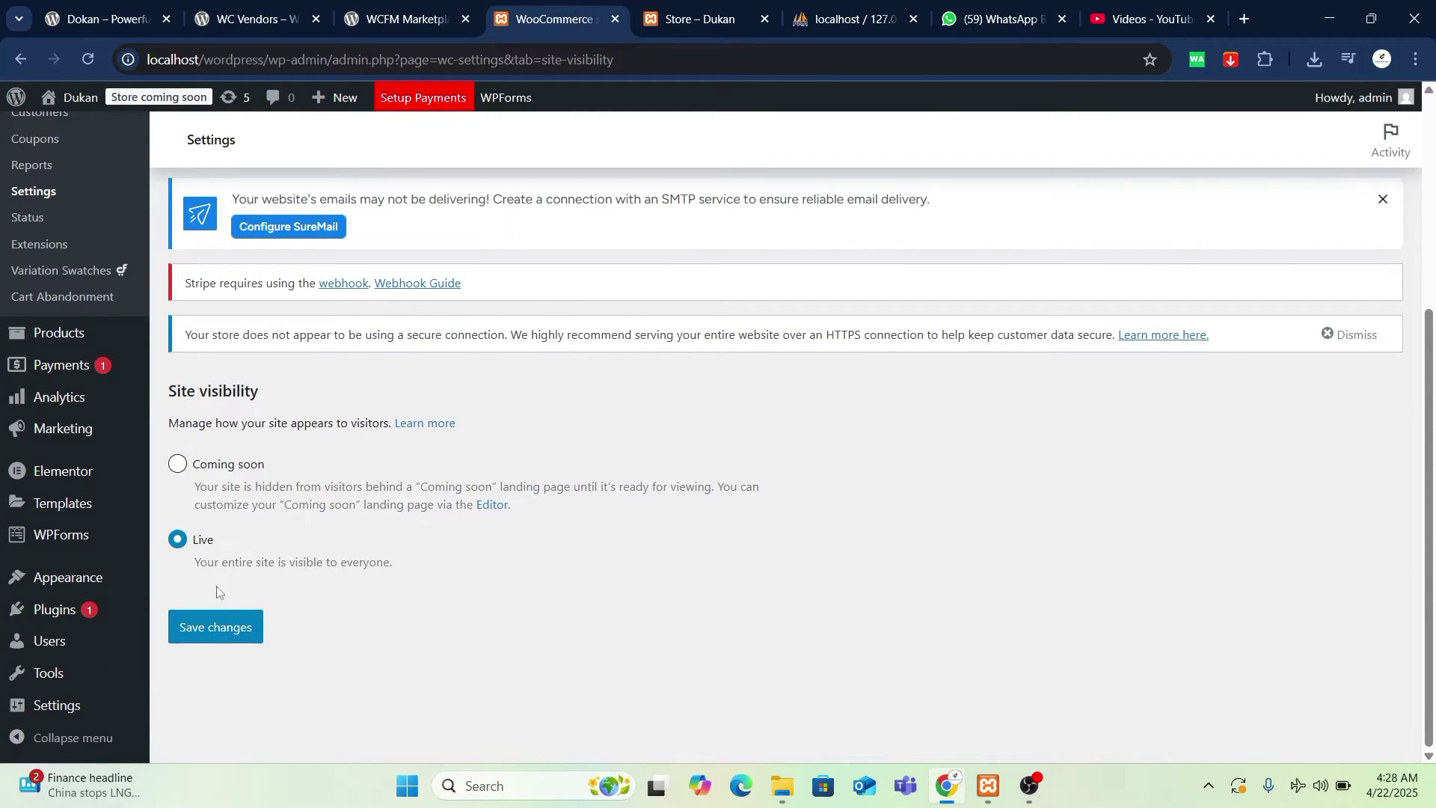
scroll(350, 591, up, 4)
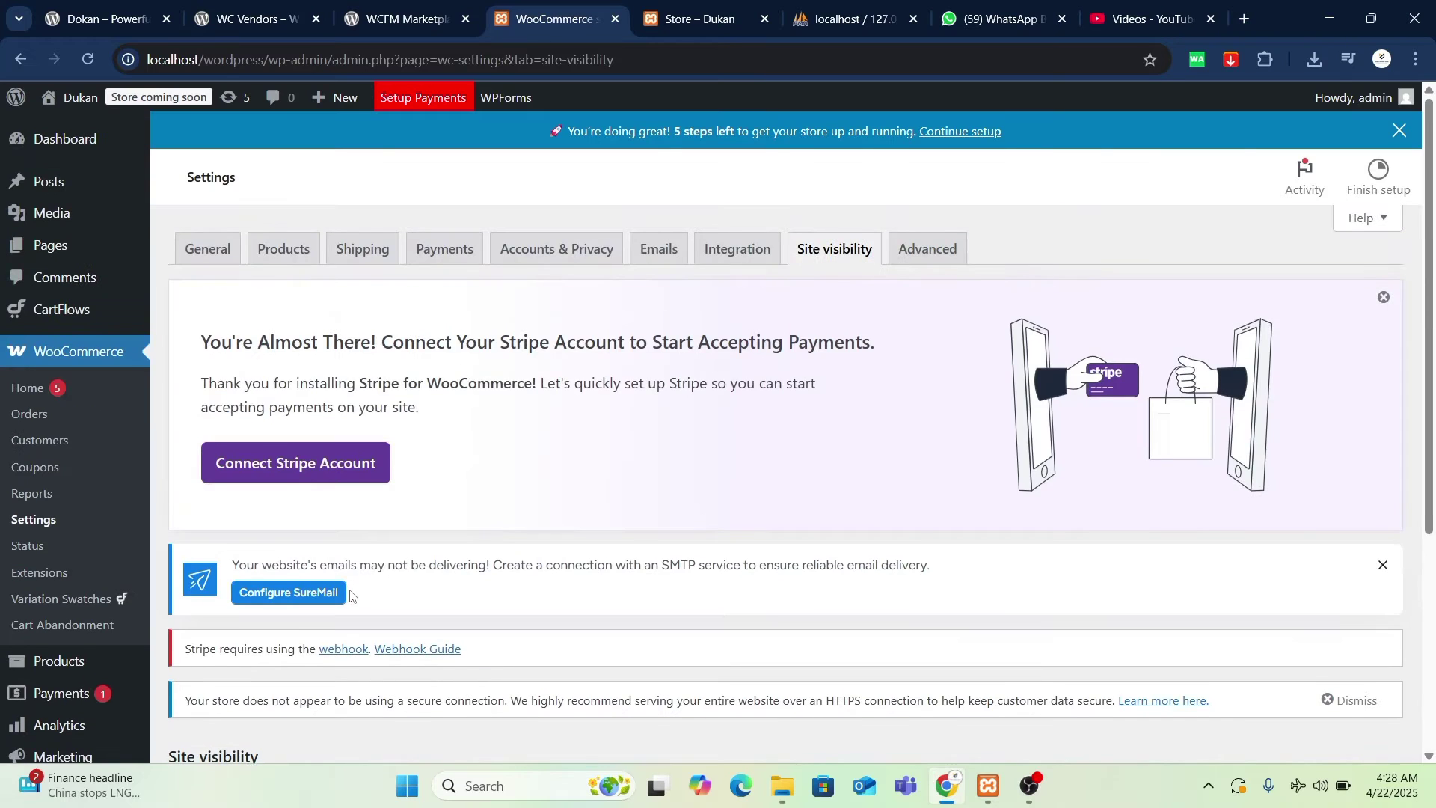
scroll(350, 595, down, 4)
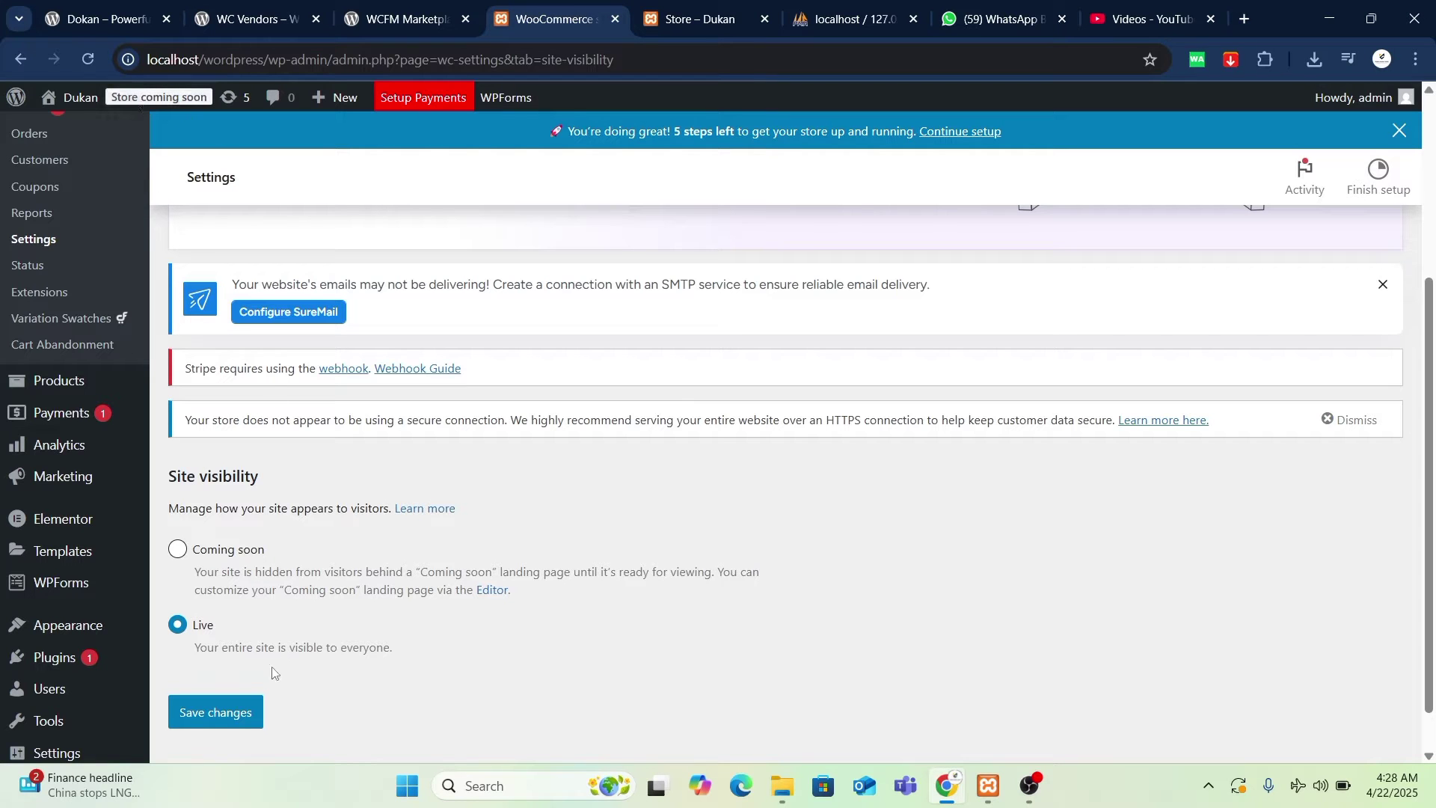
click(238, 711)
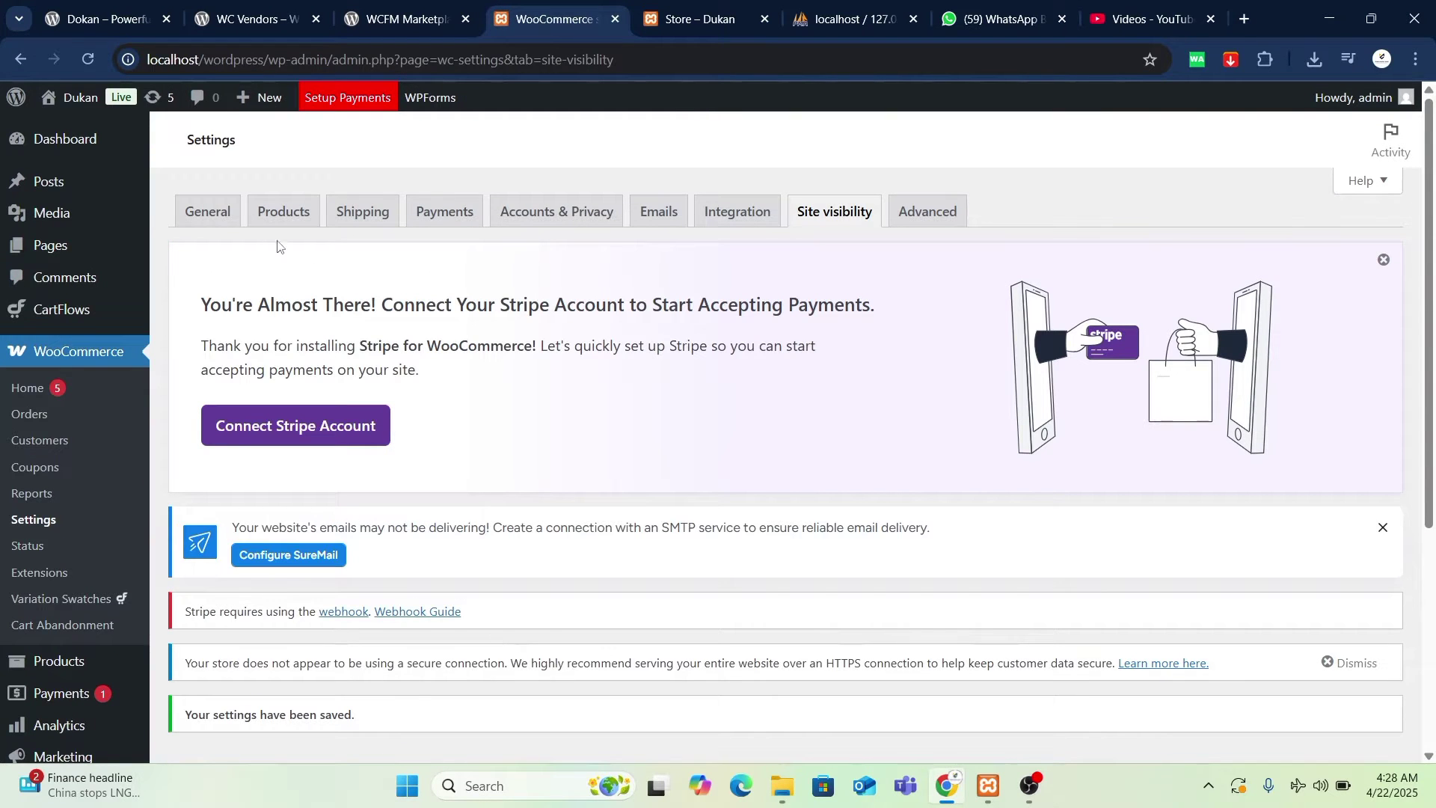
click(223, 215)
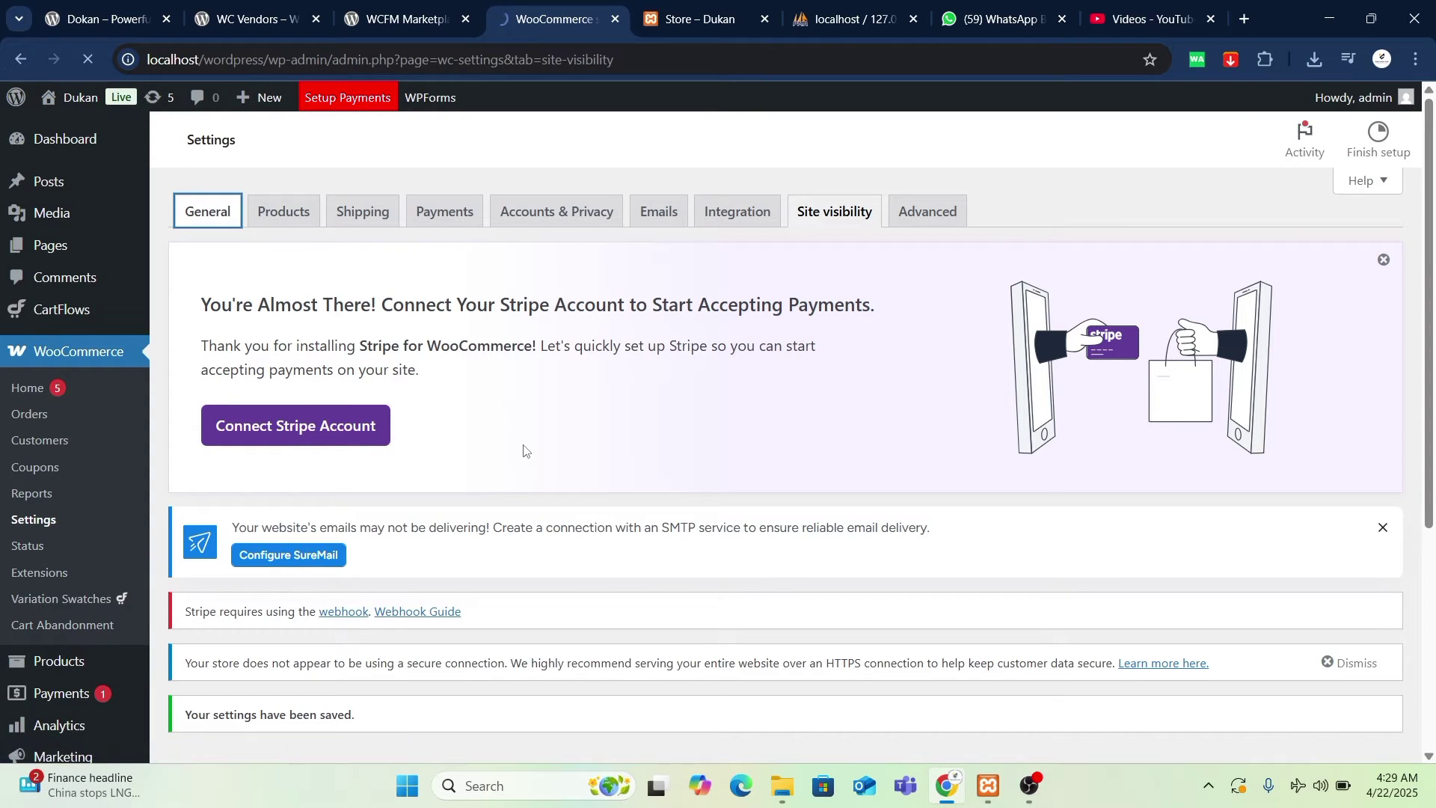
- Open the Currency dropdown on the General tab and browse it by letter while the page loads
scroll(526, 452, down, 4)
scroll(527, 451, up, 4)
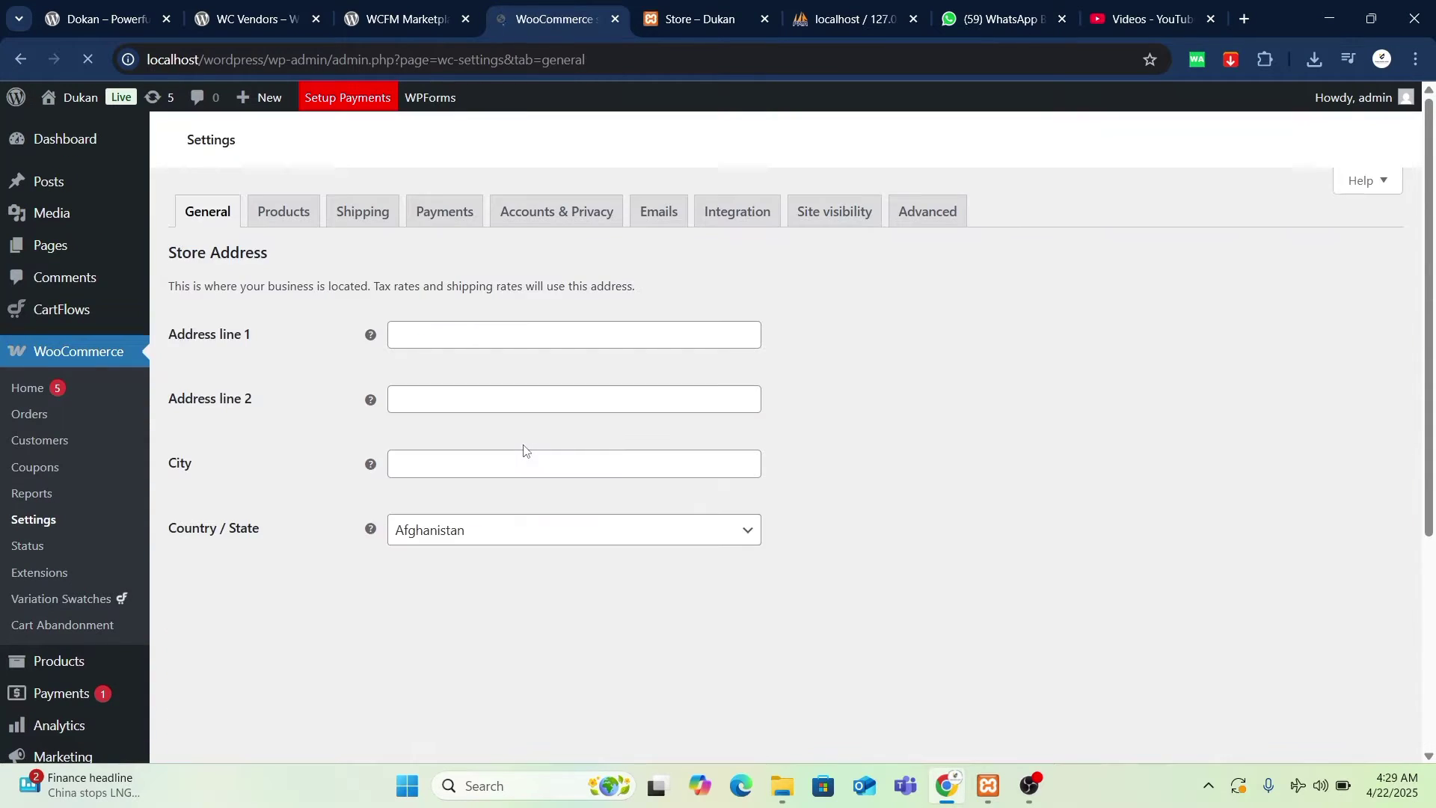
scroll(773, 497, down, 15)
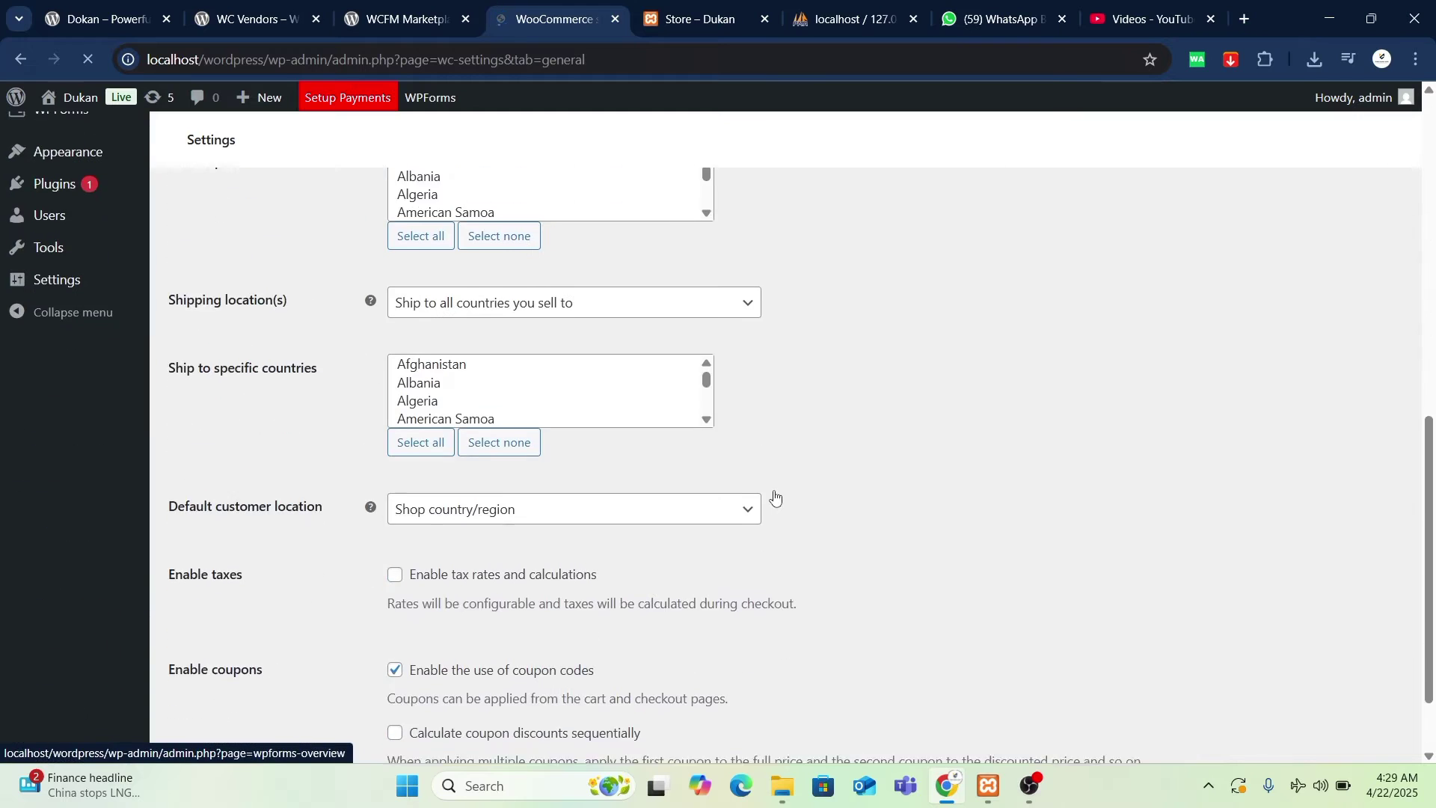
click(591, 327)
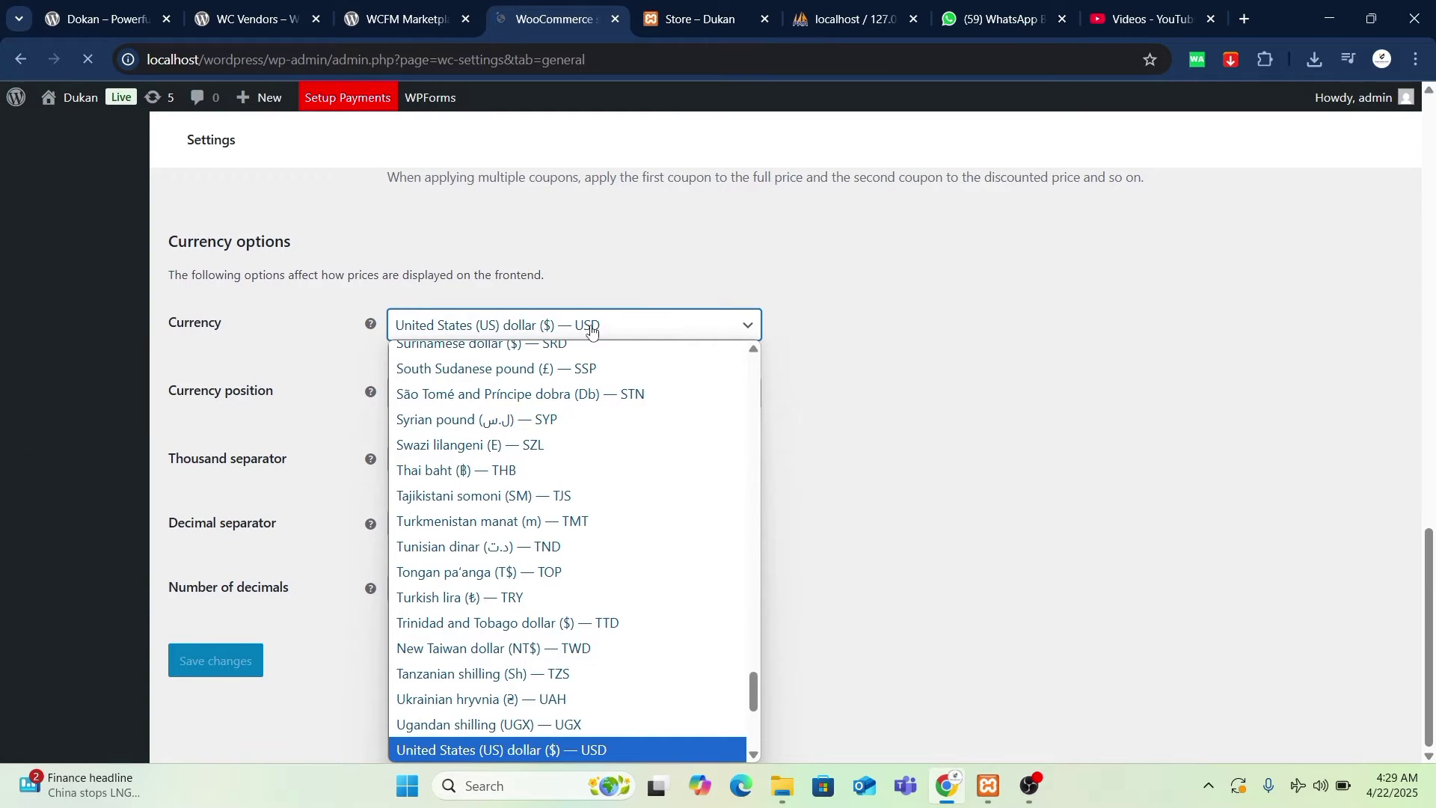
key(p)
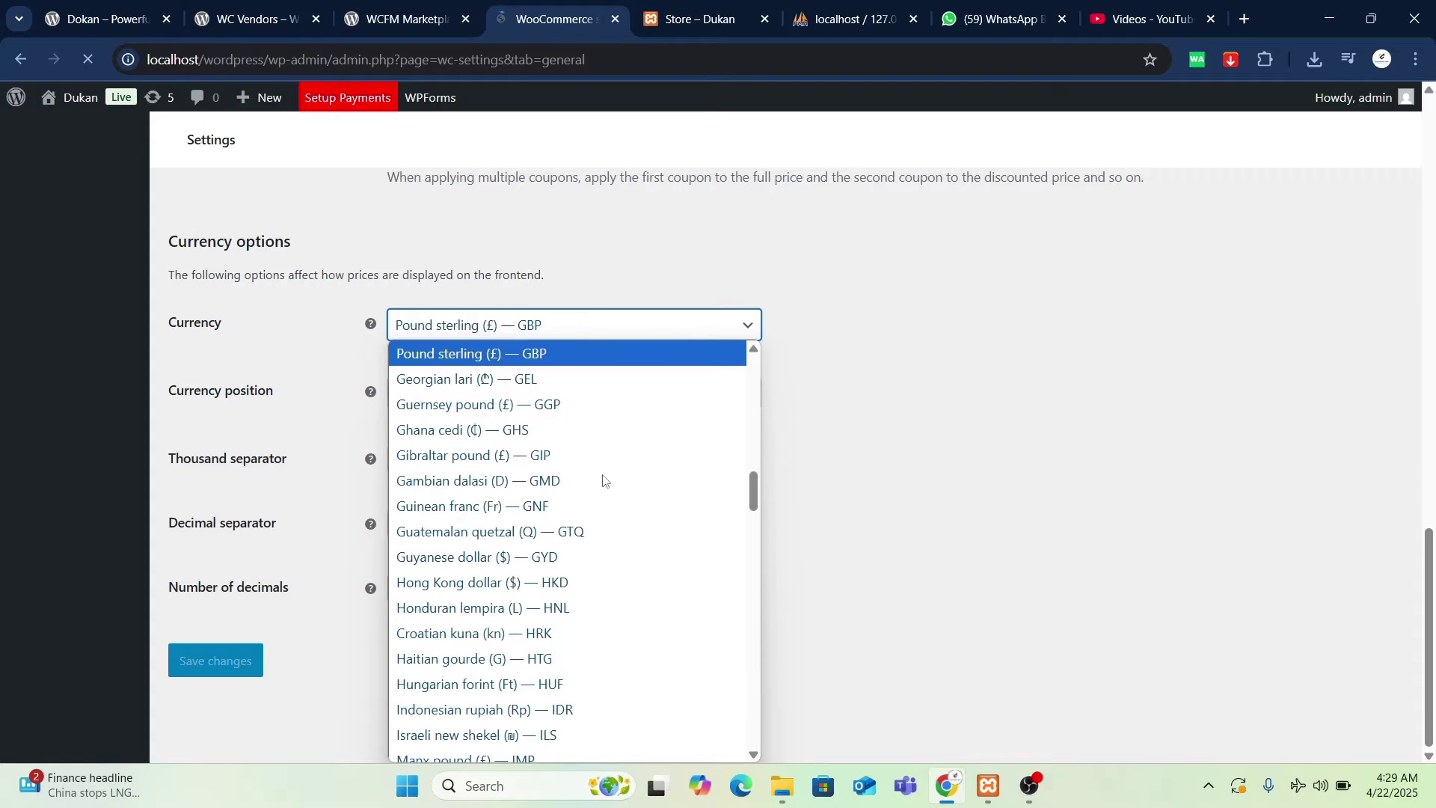
key(Down)
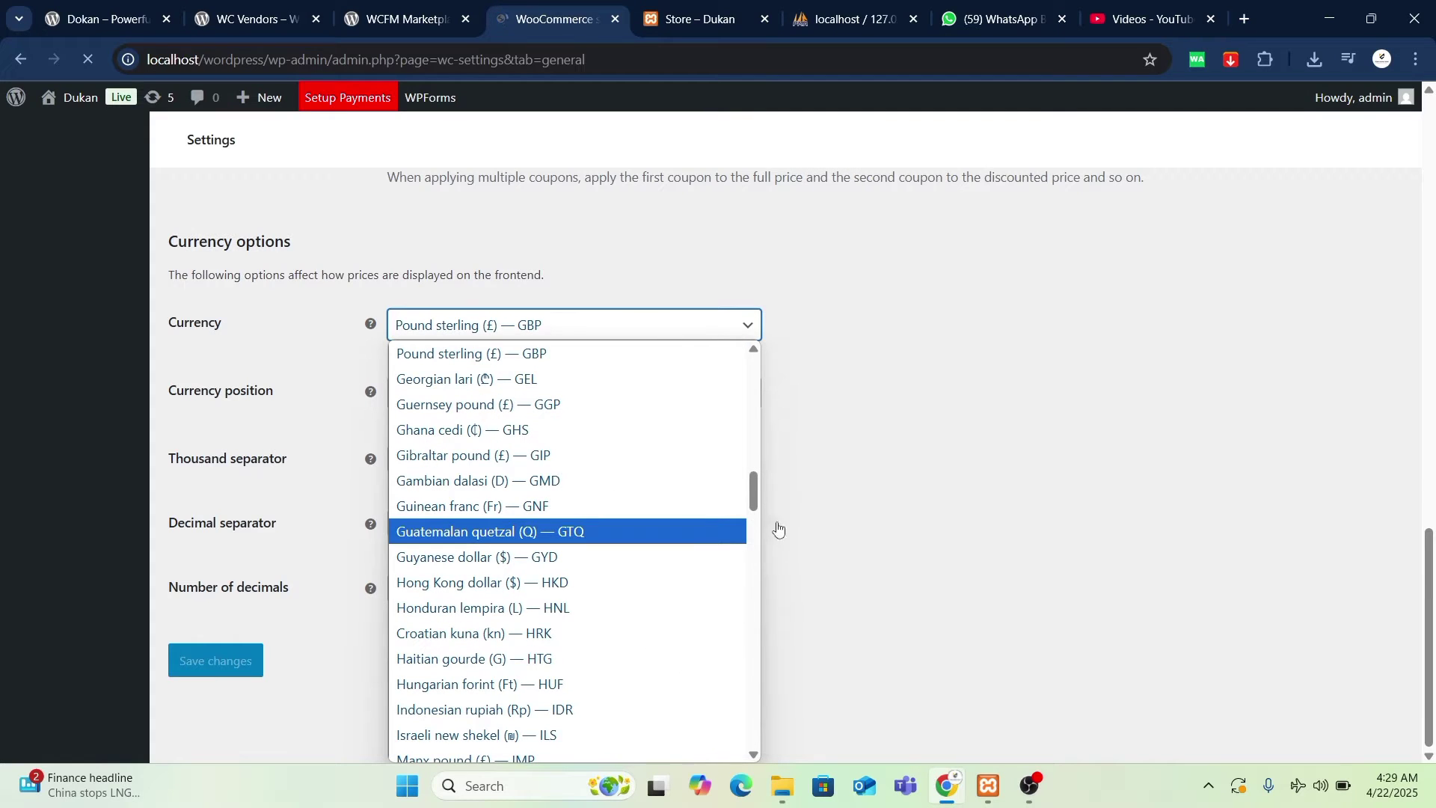
scroll(713, 622, down, 20)
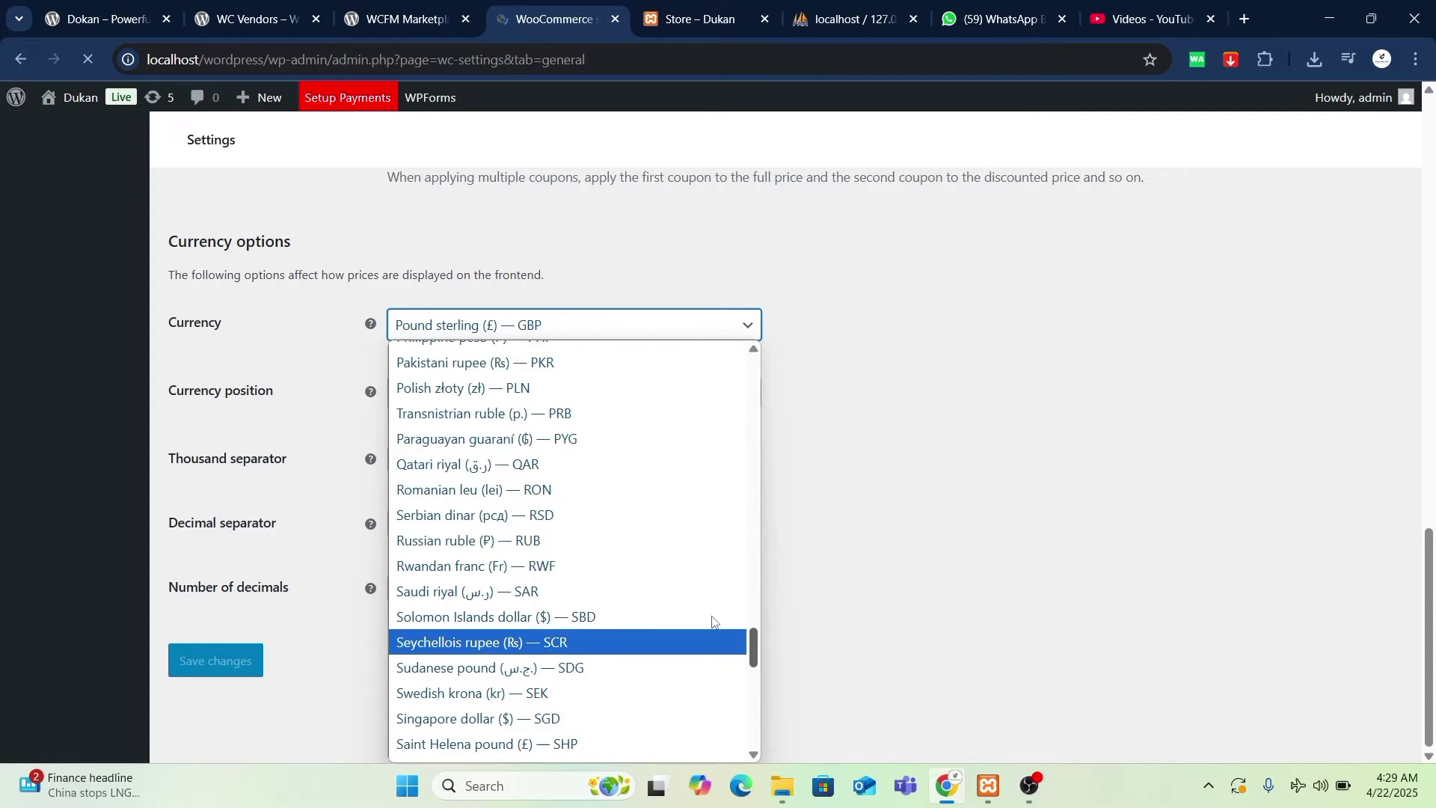
scroll(703, 619, down, 10)
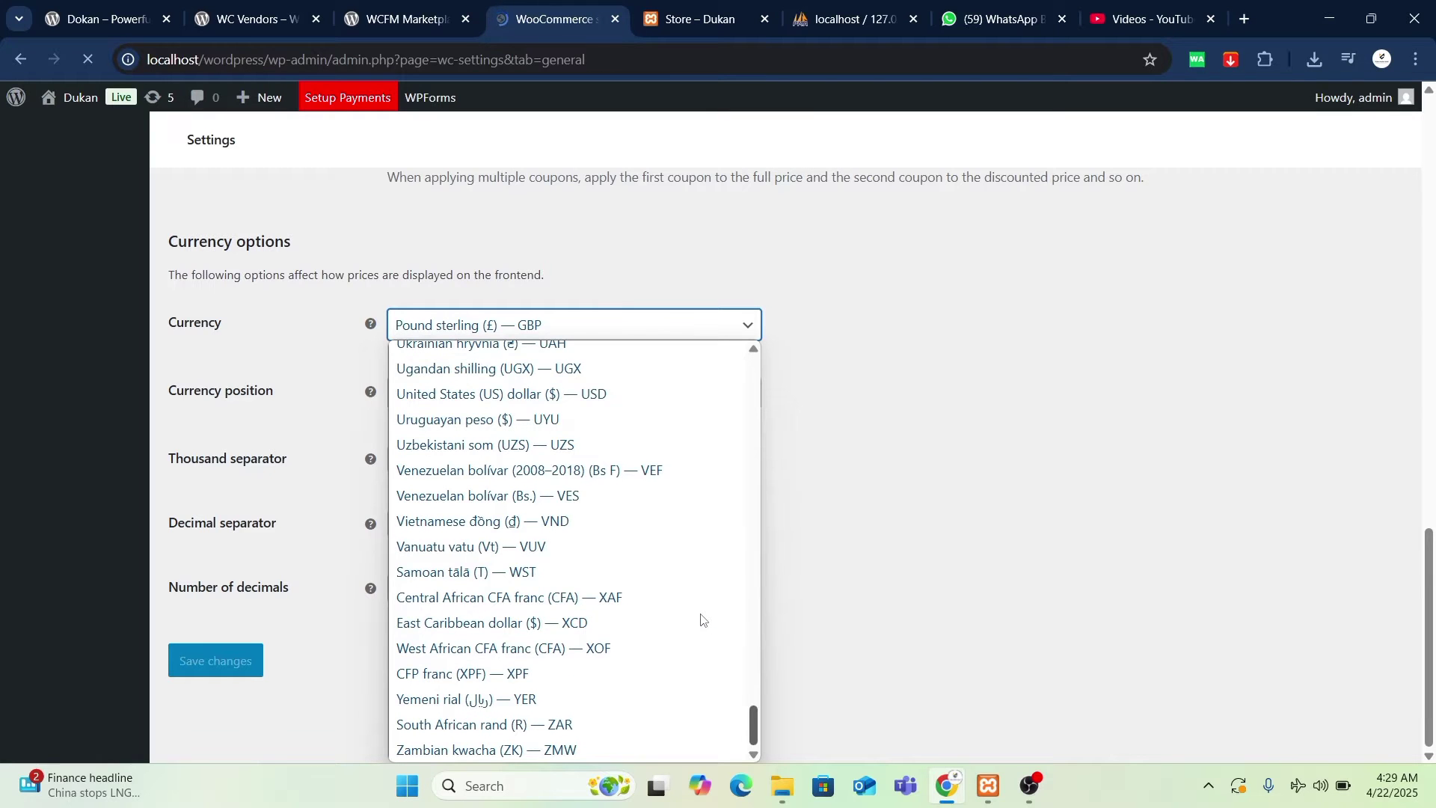
scroll(700, 618, up, 5)
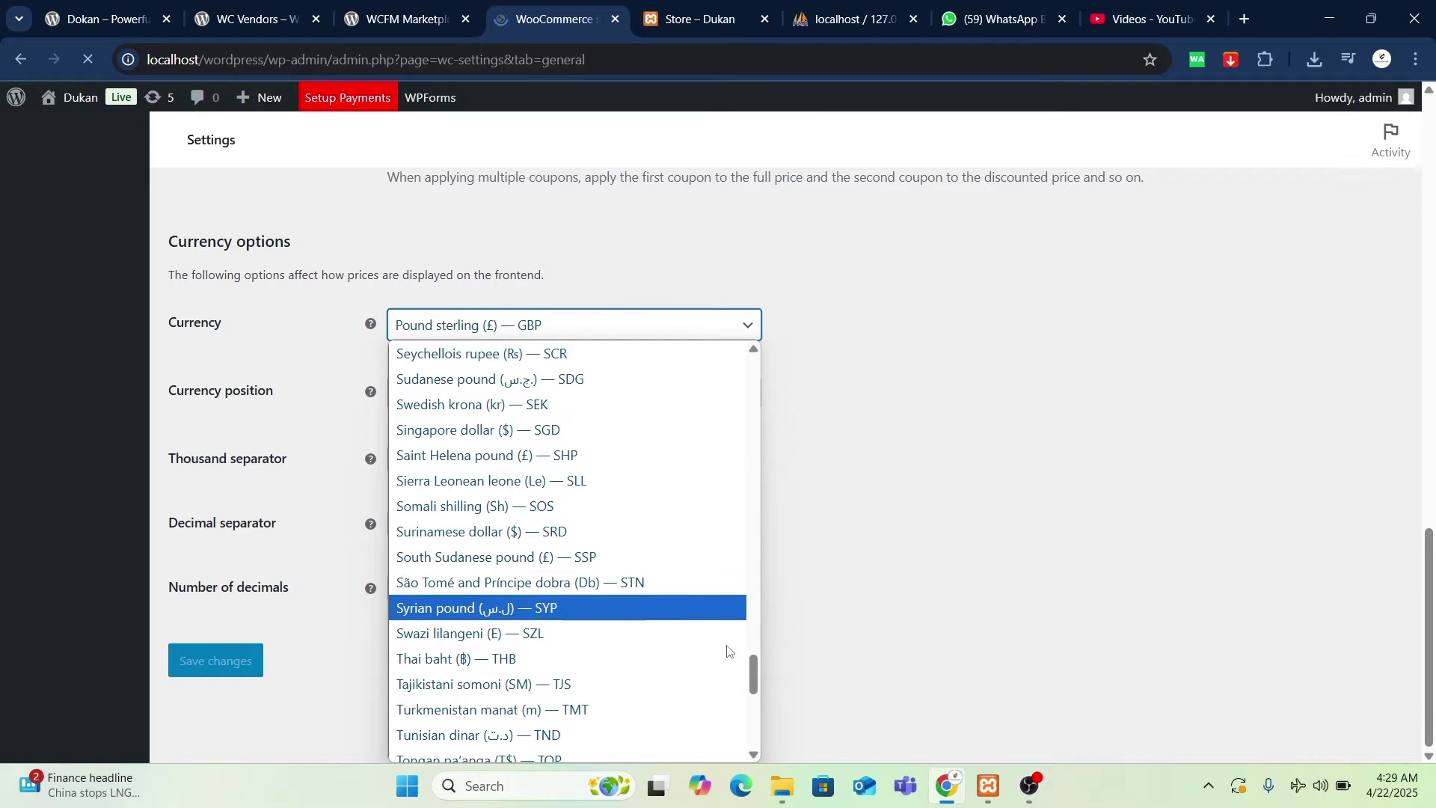
scroll(740, 662, down, 5)
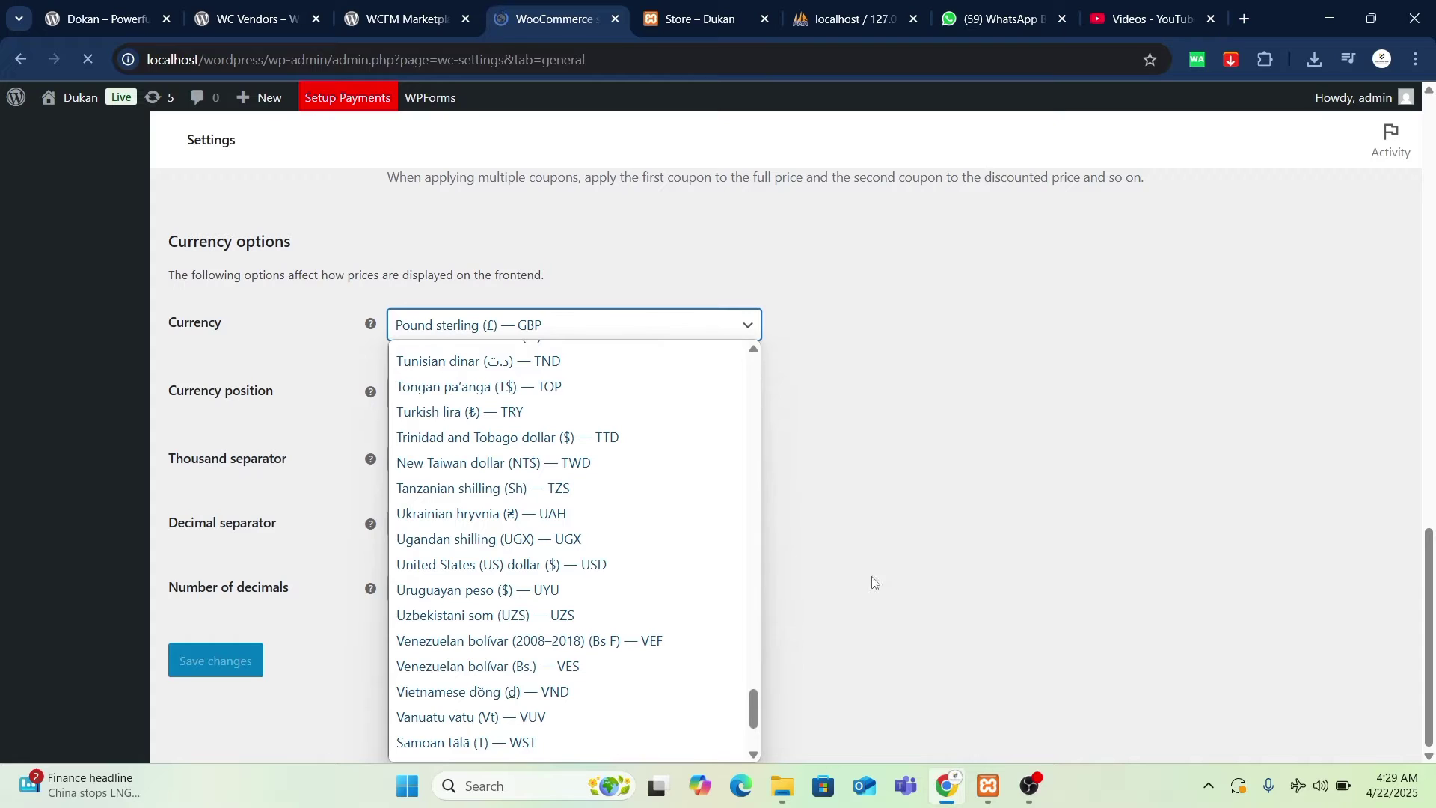
scroll(683, 569, up, 2)
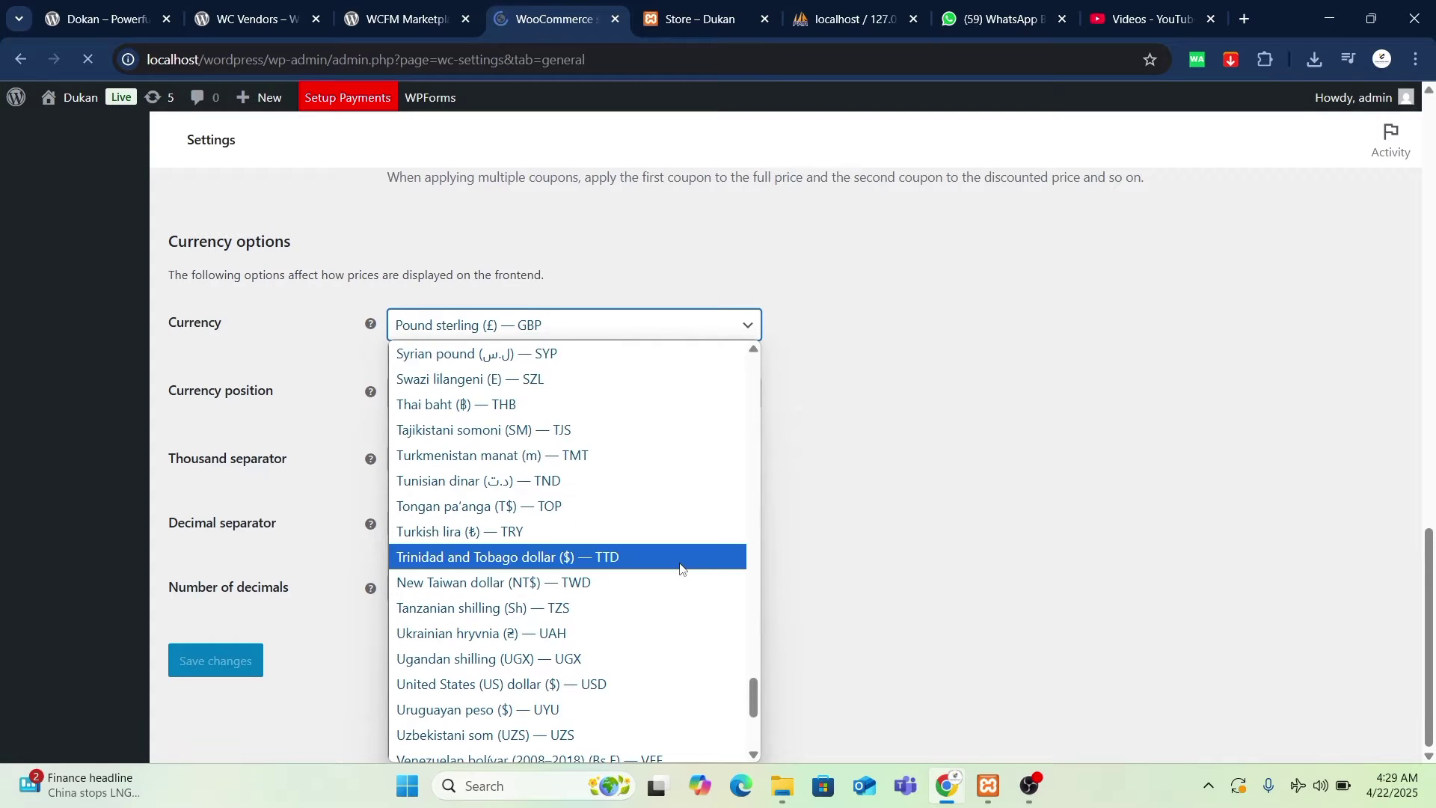
scroll(681, 568, down, 3)
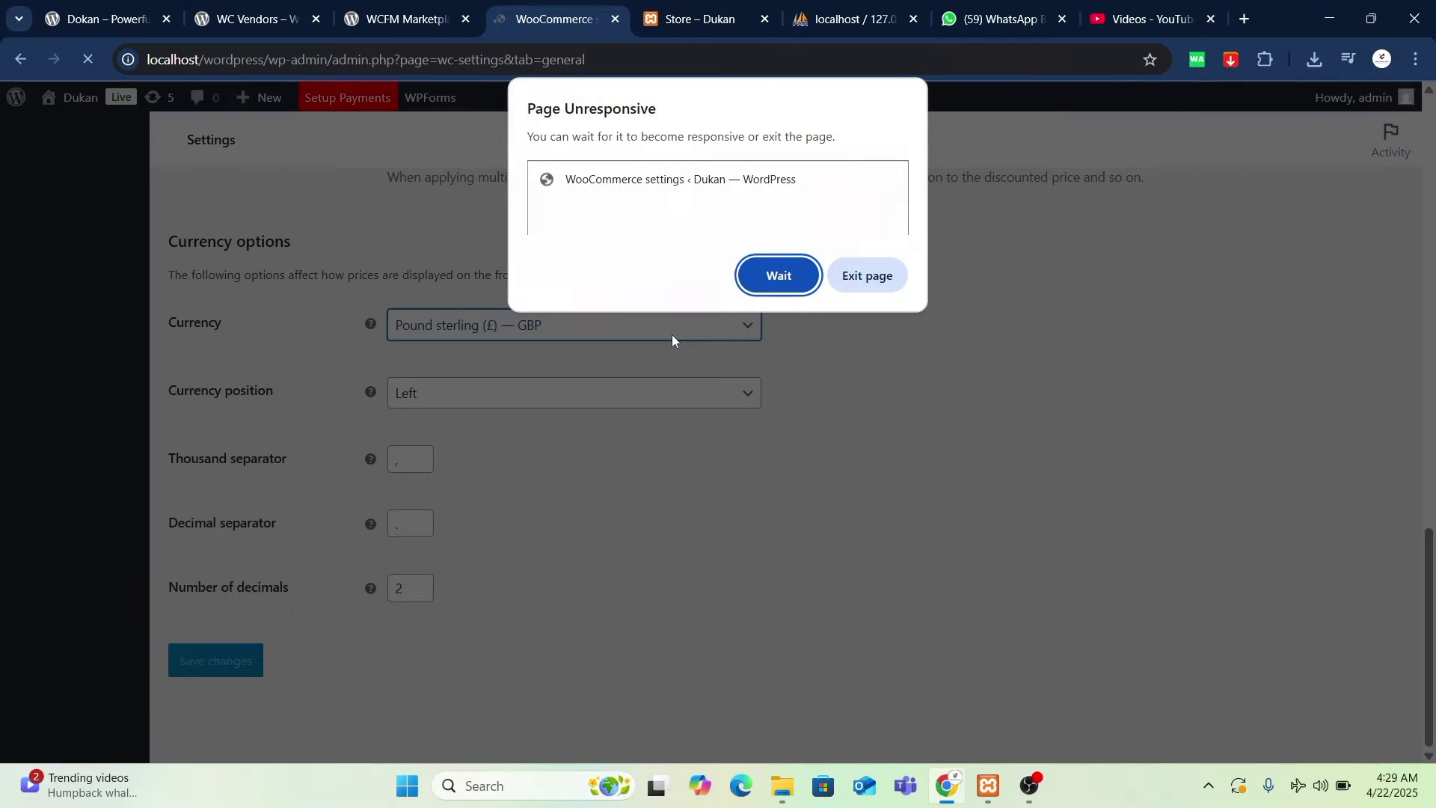
click(778, 276)
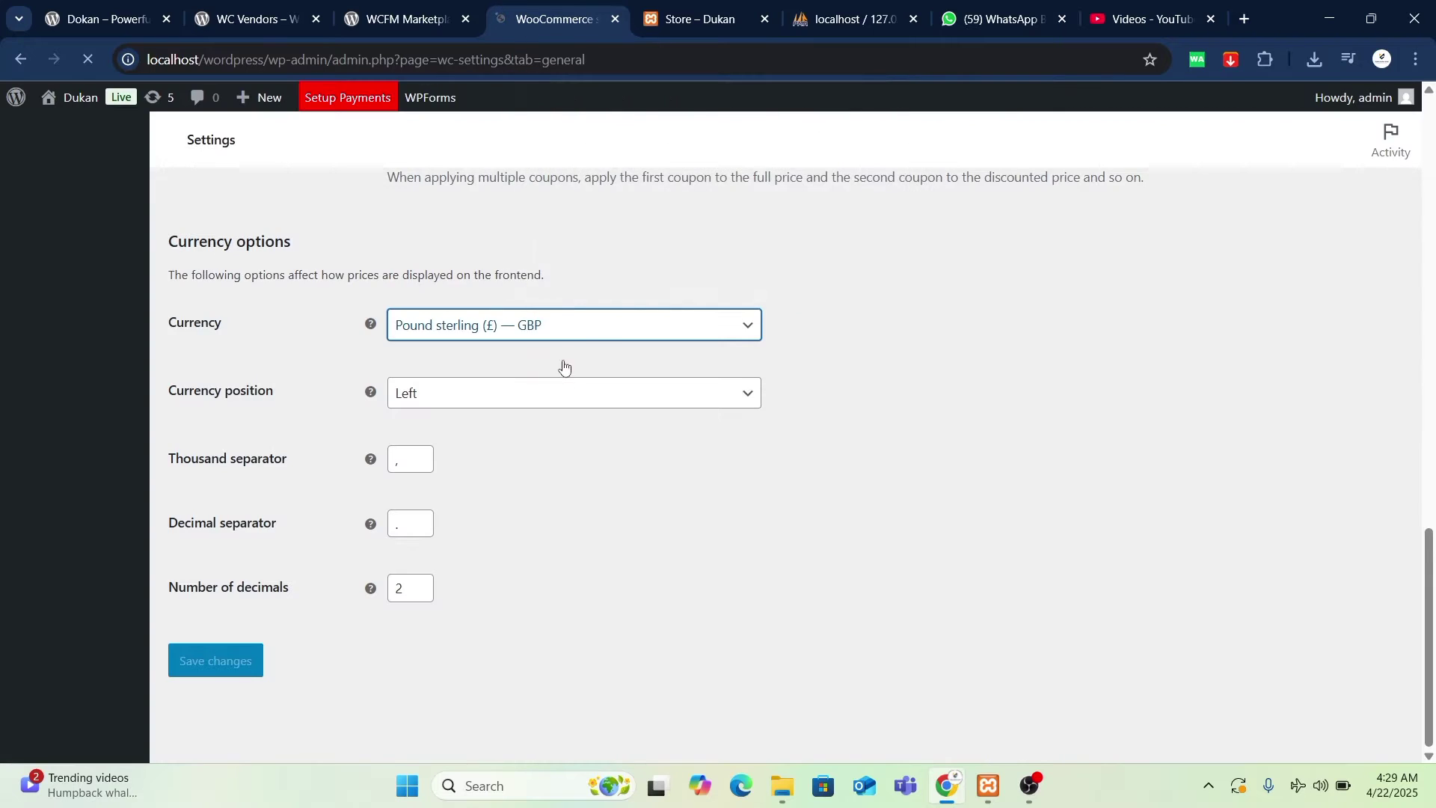
- Search 'pakis', pick Pakistani rupee (₨) — PKR, and save the general settings
click(586, 338)
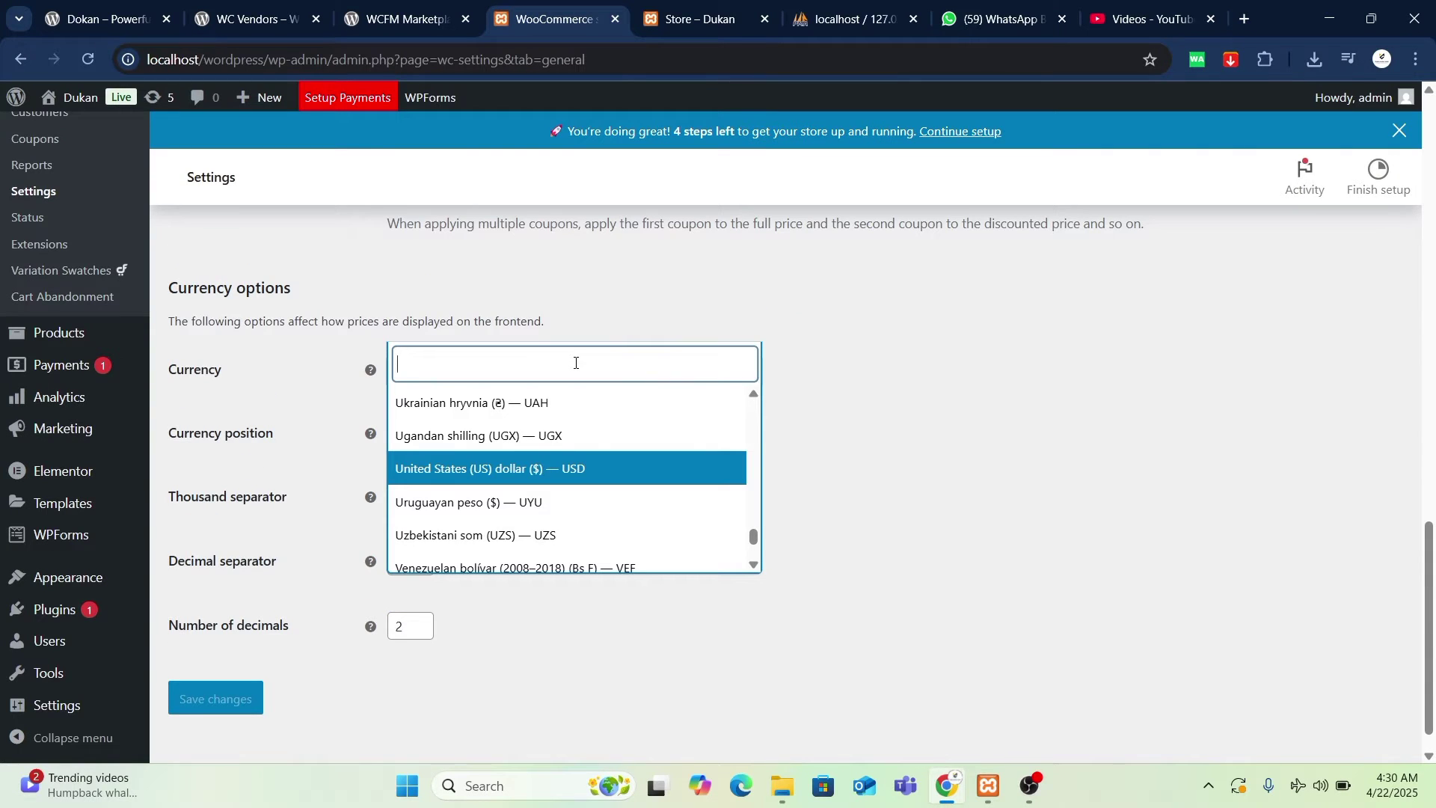
text(p)
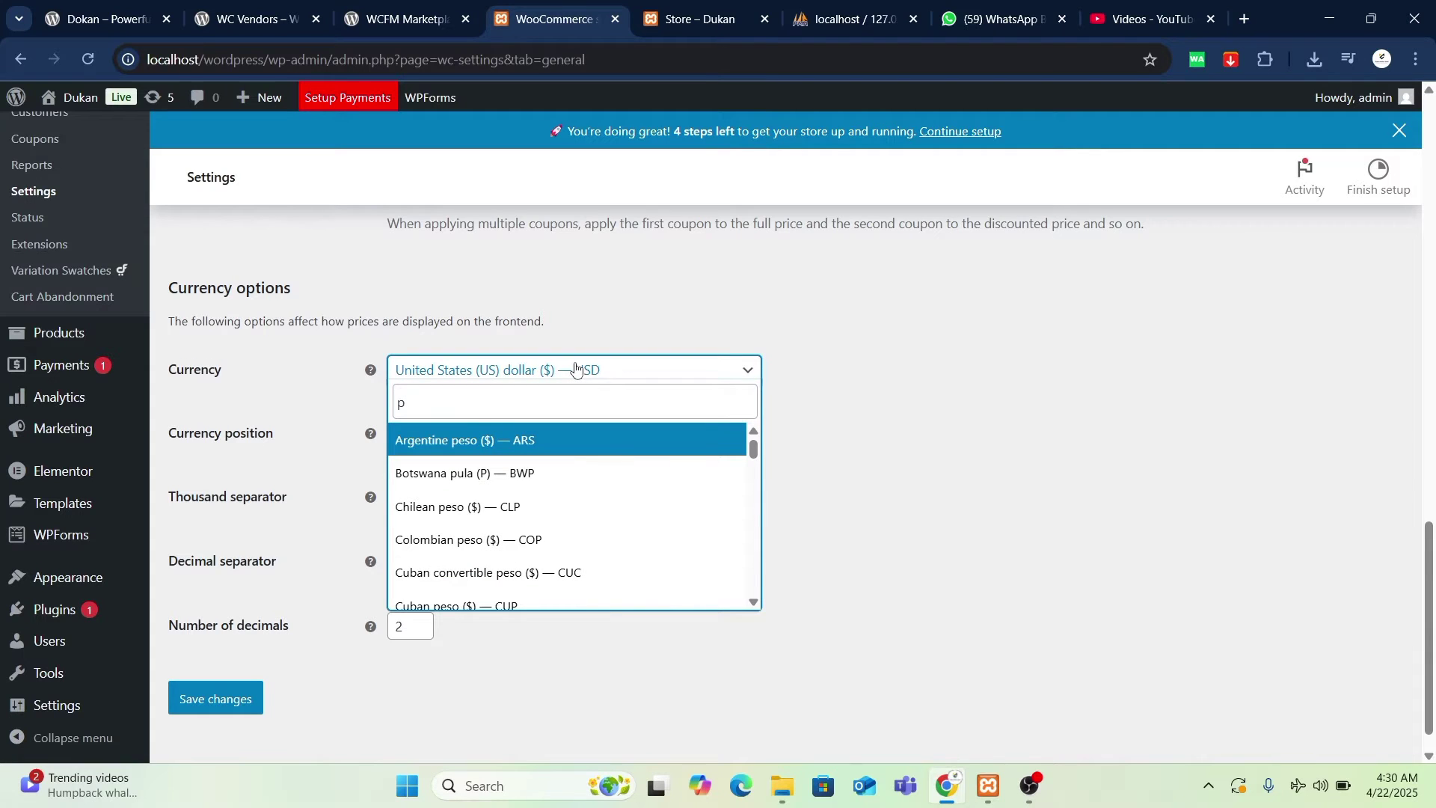
text(akis)
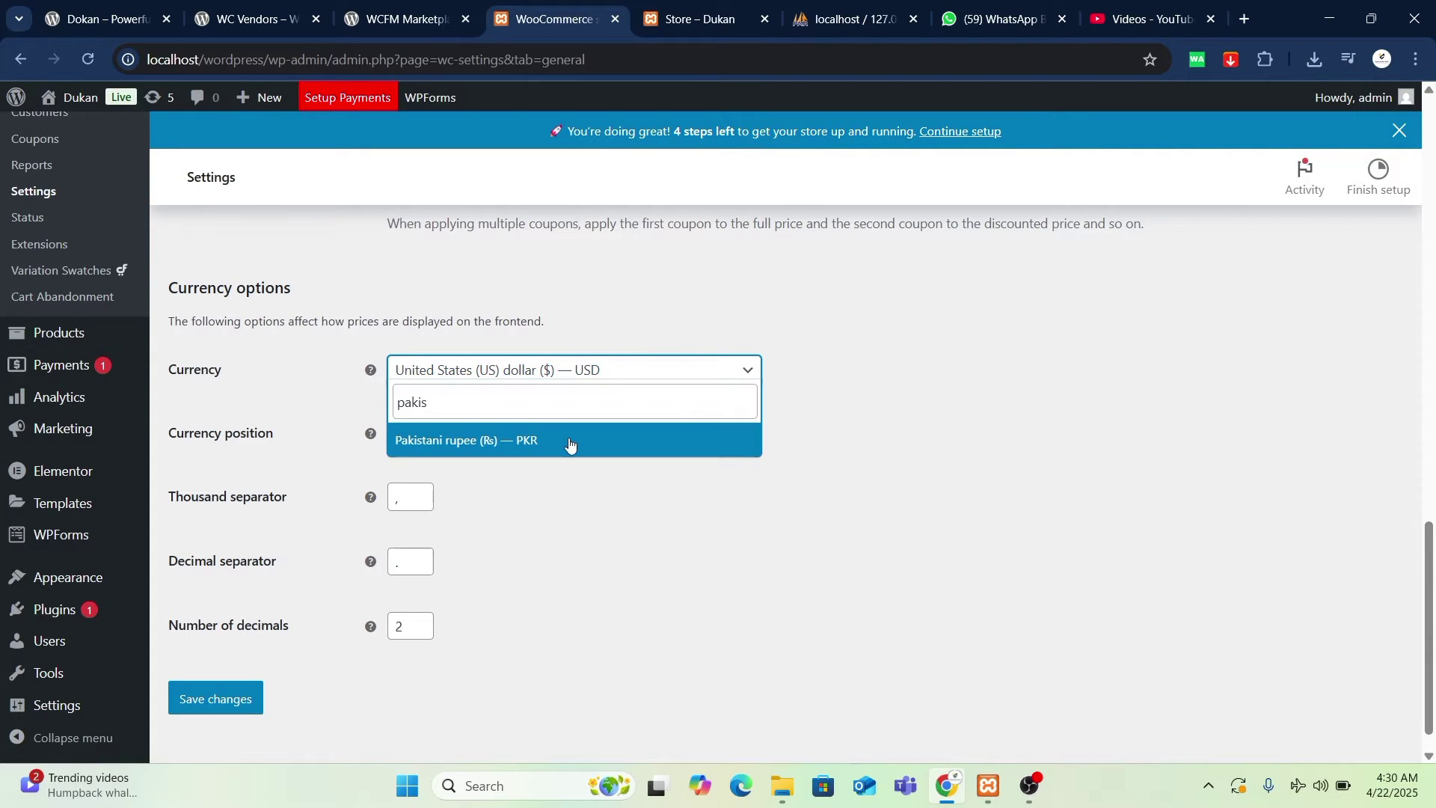
click(582, 441)
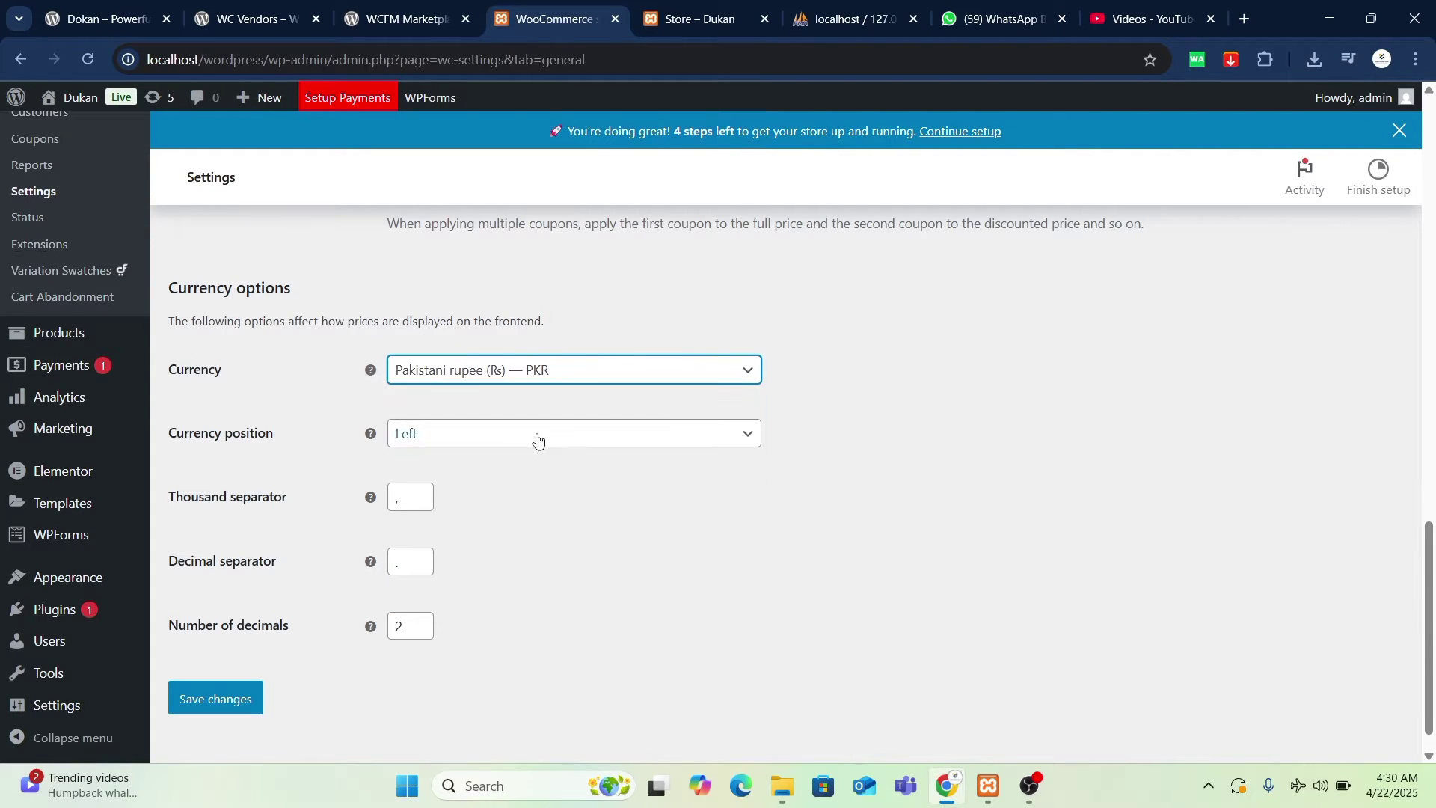
click(226, 698)
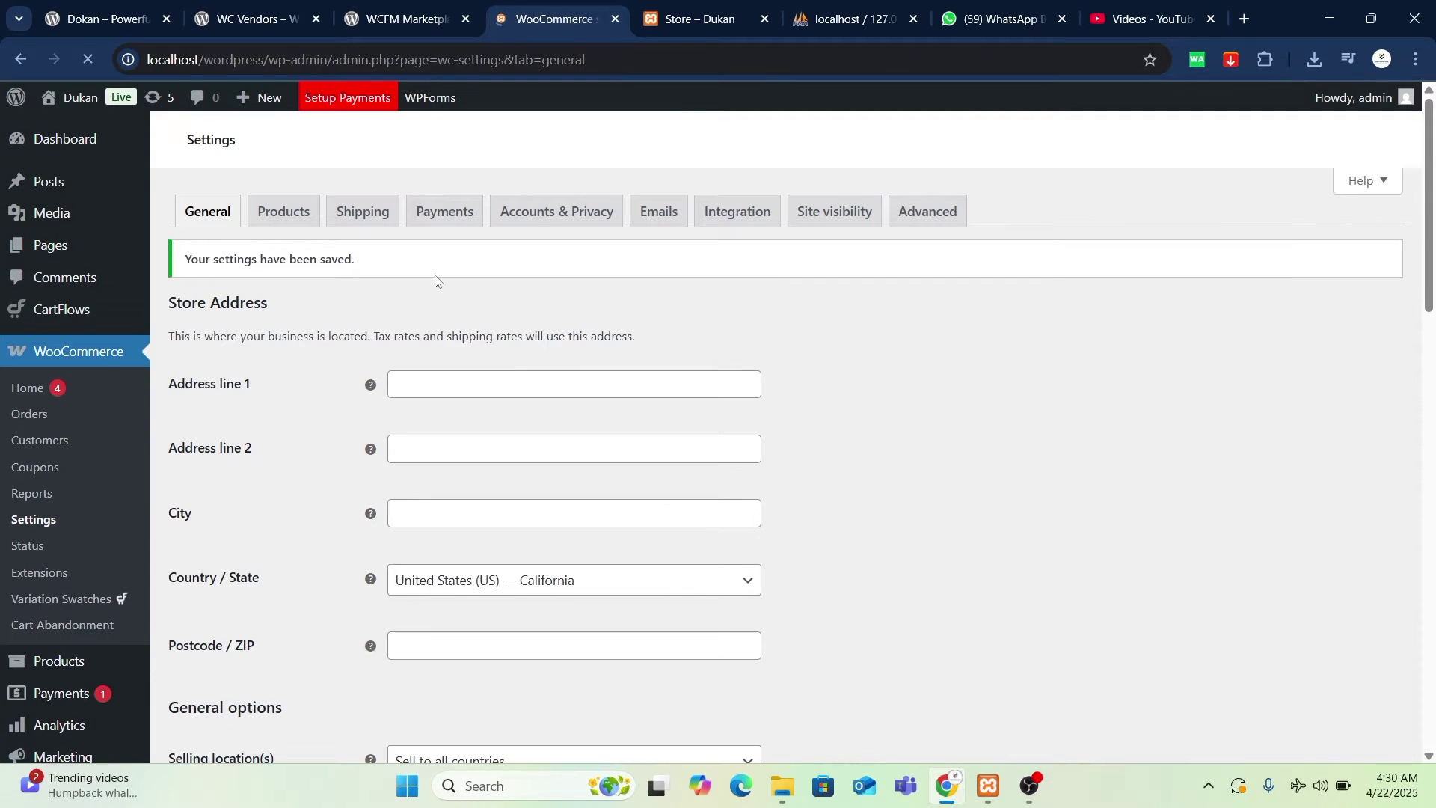
- Reload the Dukan store to confirm prices show in rupees, e.g. ₨150.00, then return to settings
click(695, 19)
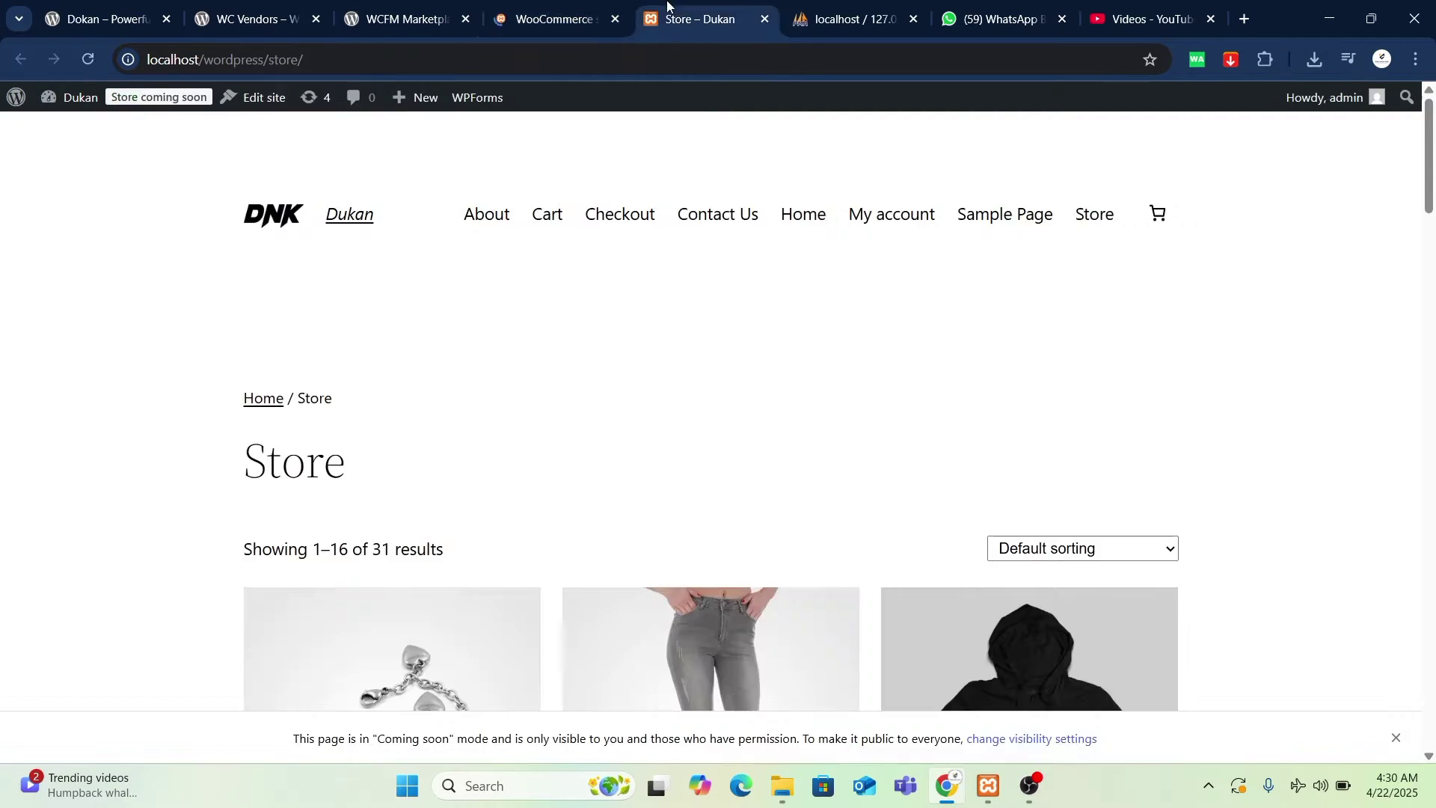
scroll(356, 468, down, 5)
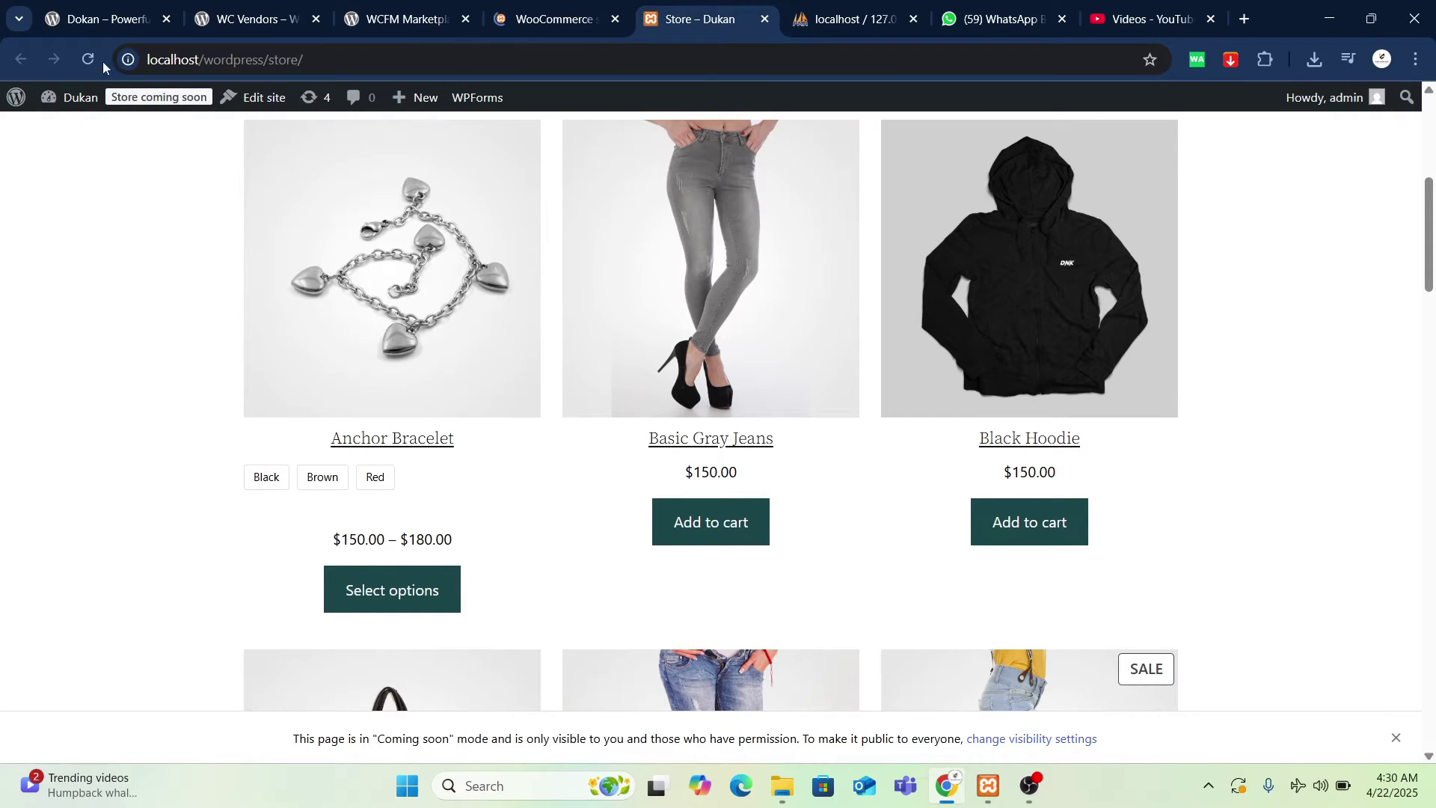
click(727, 436)
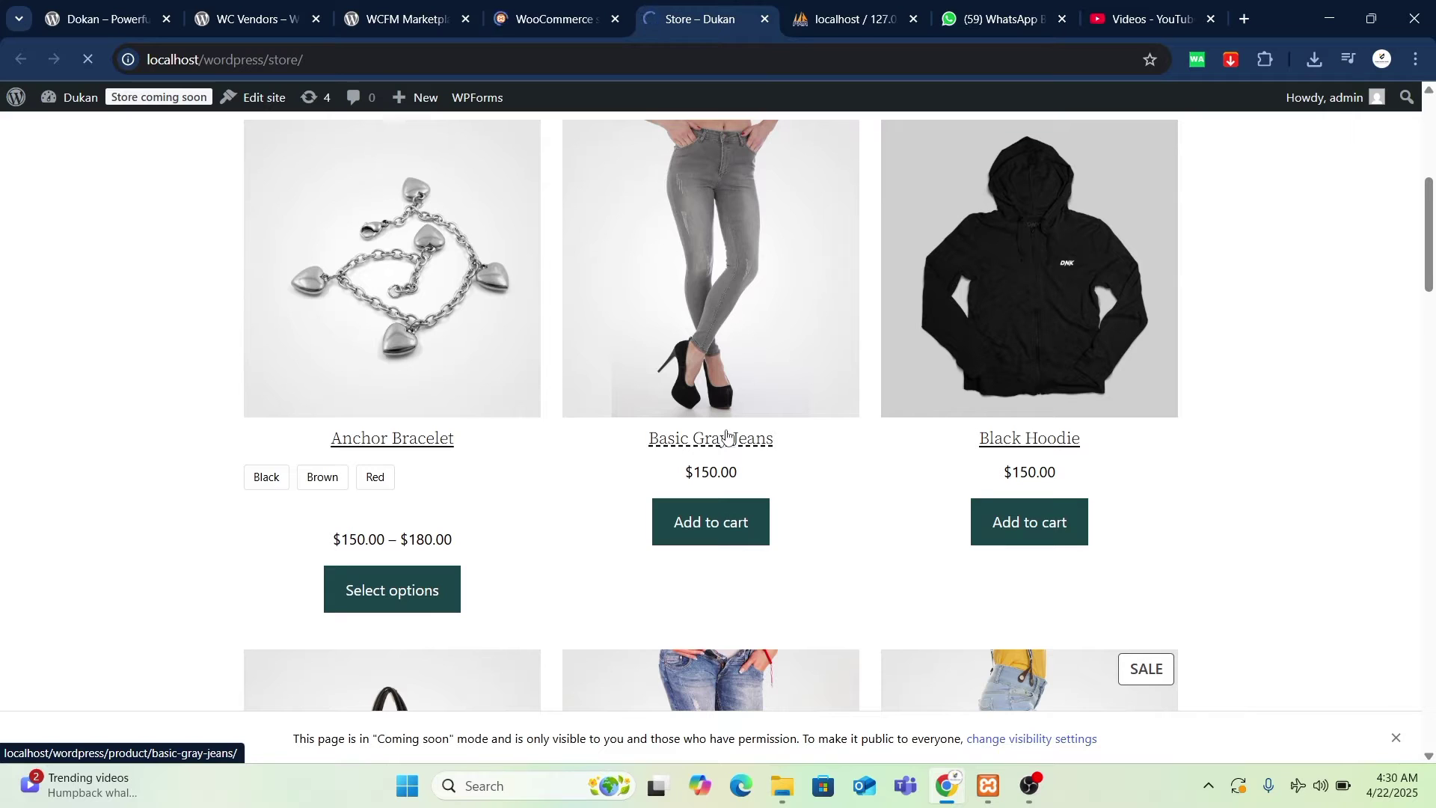
scroll(727, 436, up, 1)
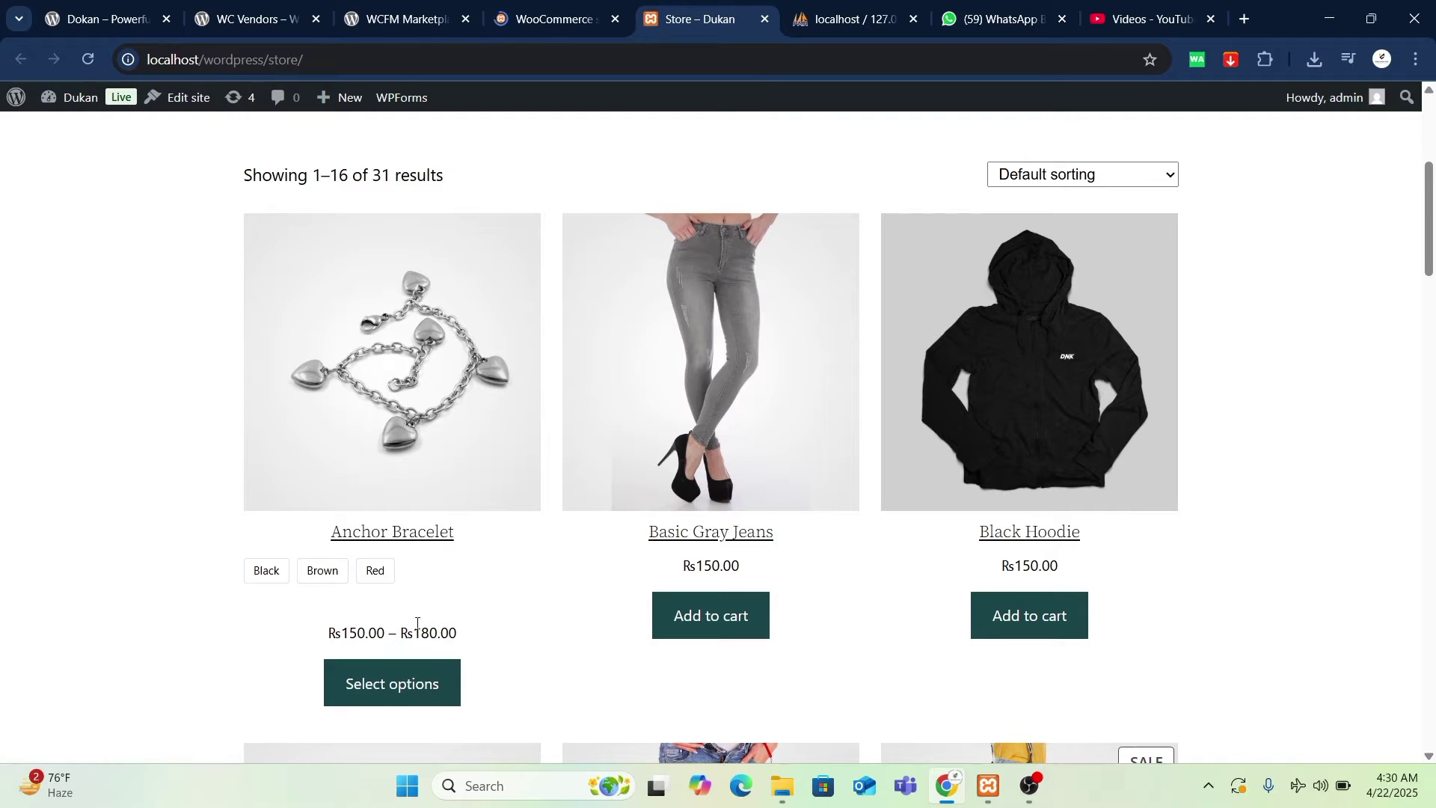
key(ctrl+shift+Tab)
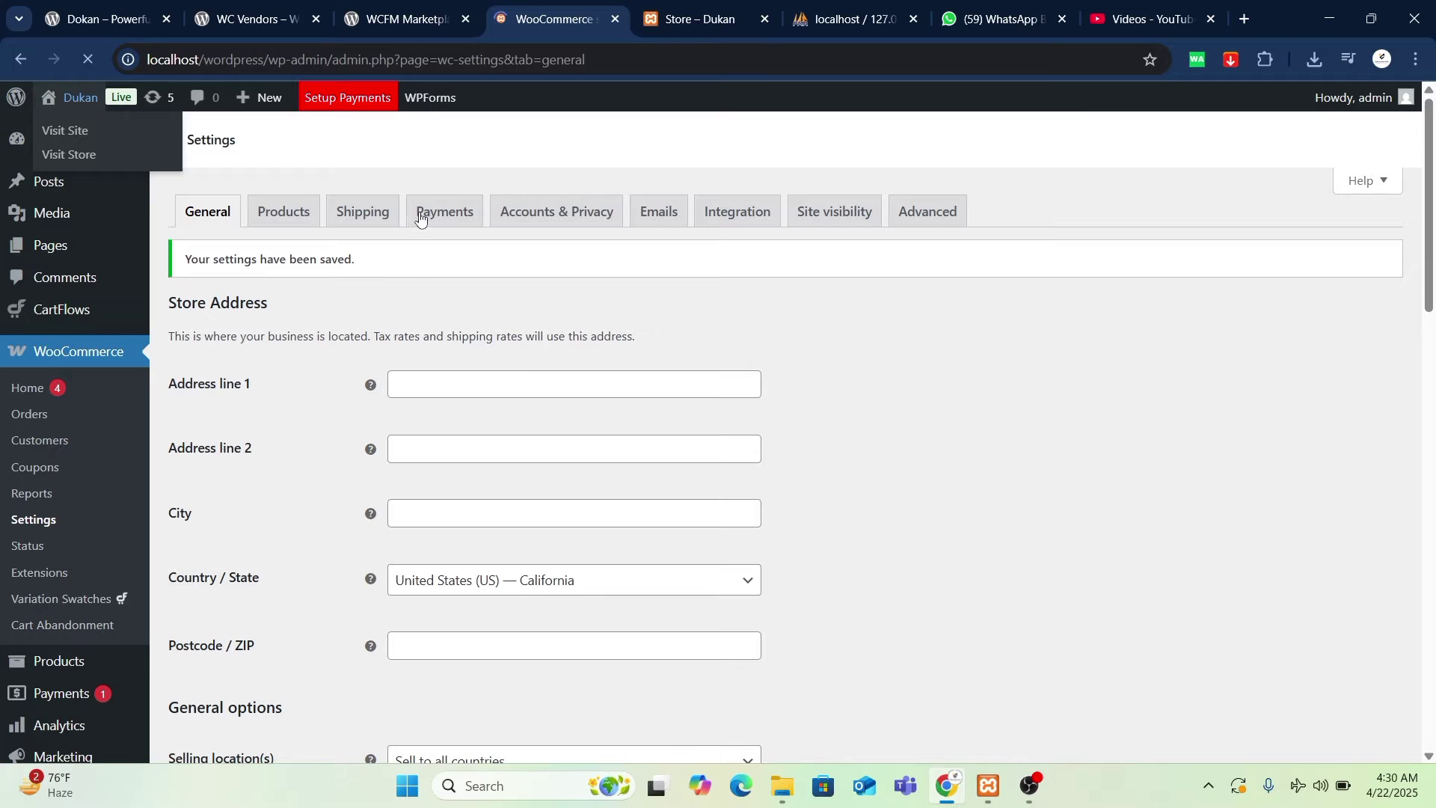
click(695, 19)
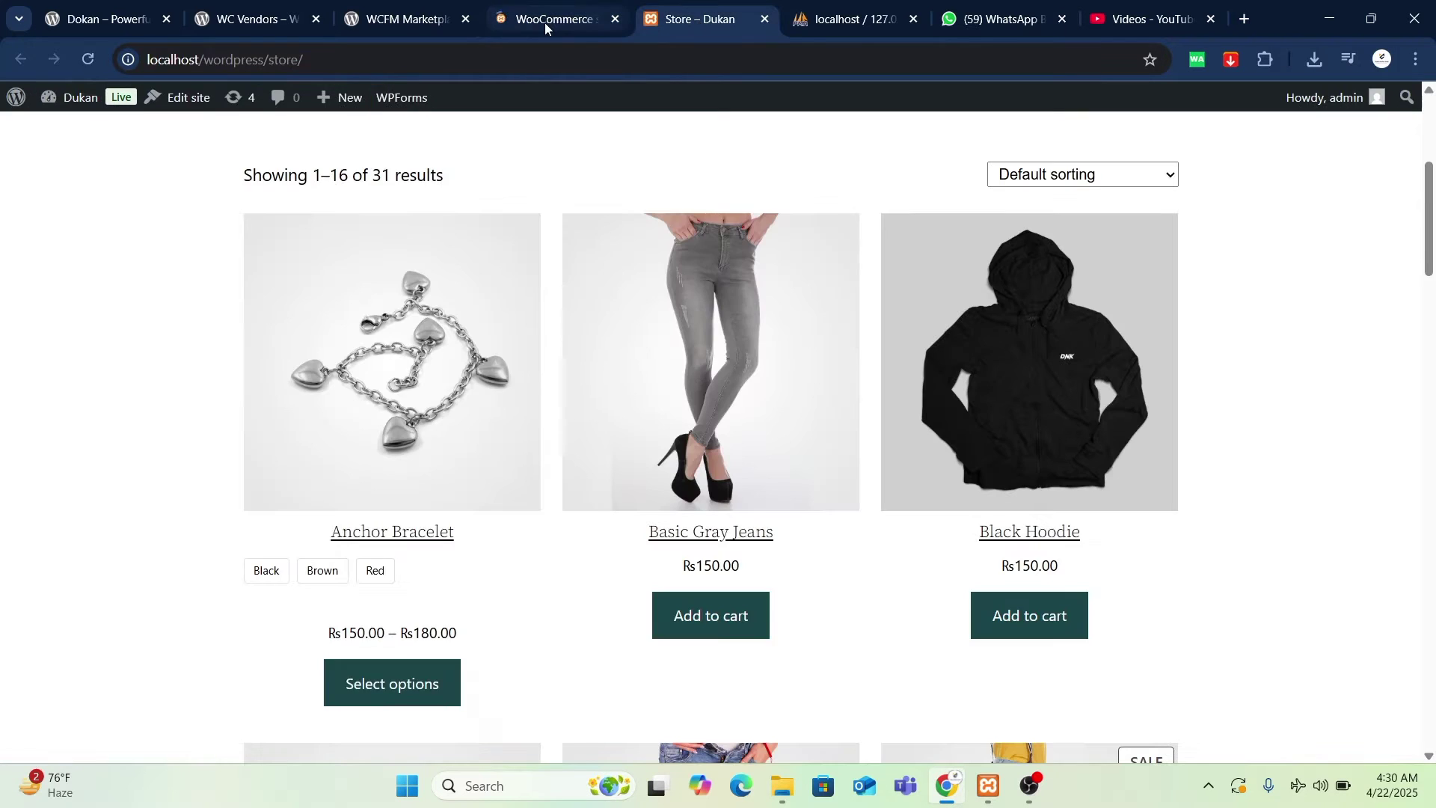
click(544, 22)
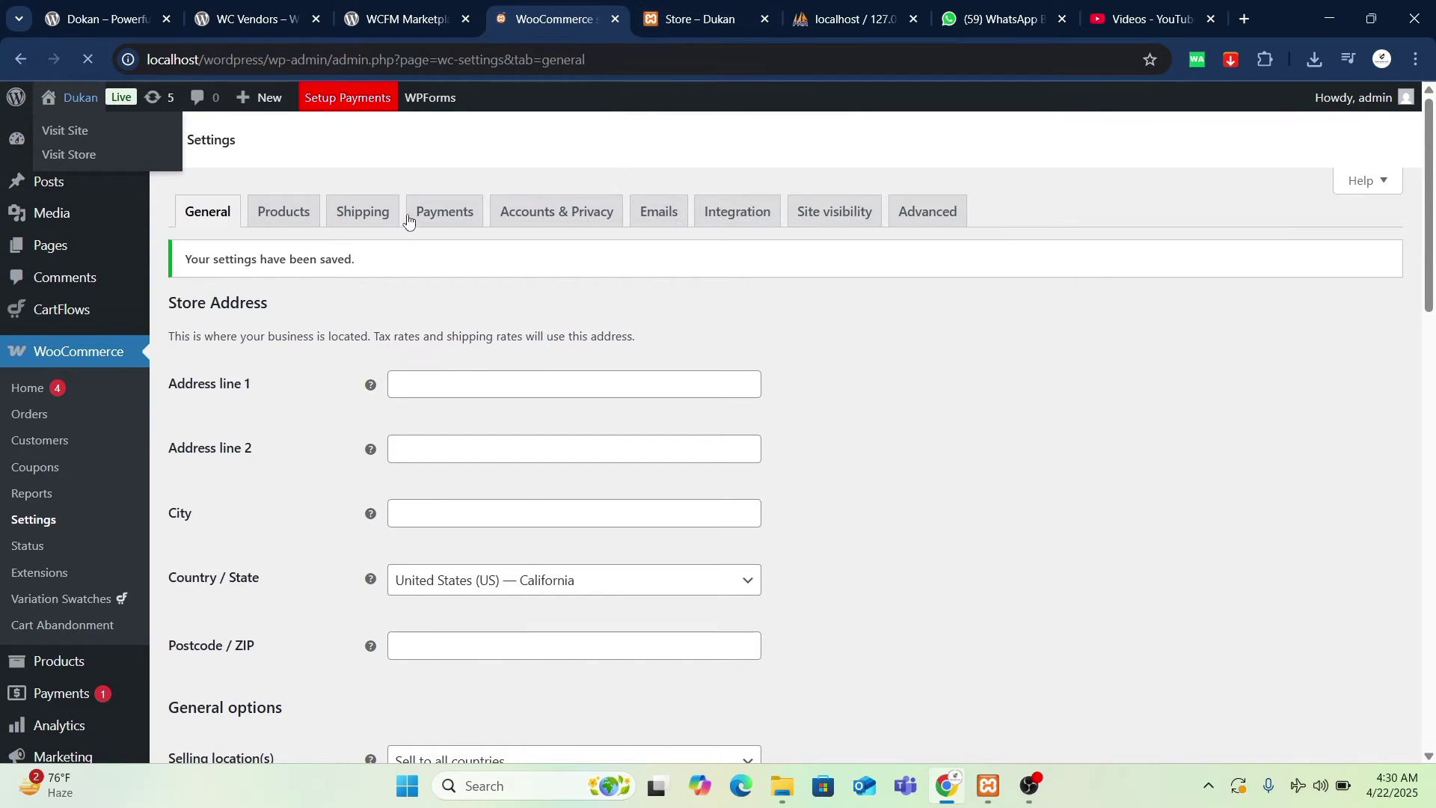
click(691, 21)
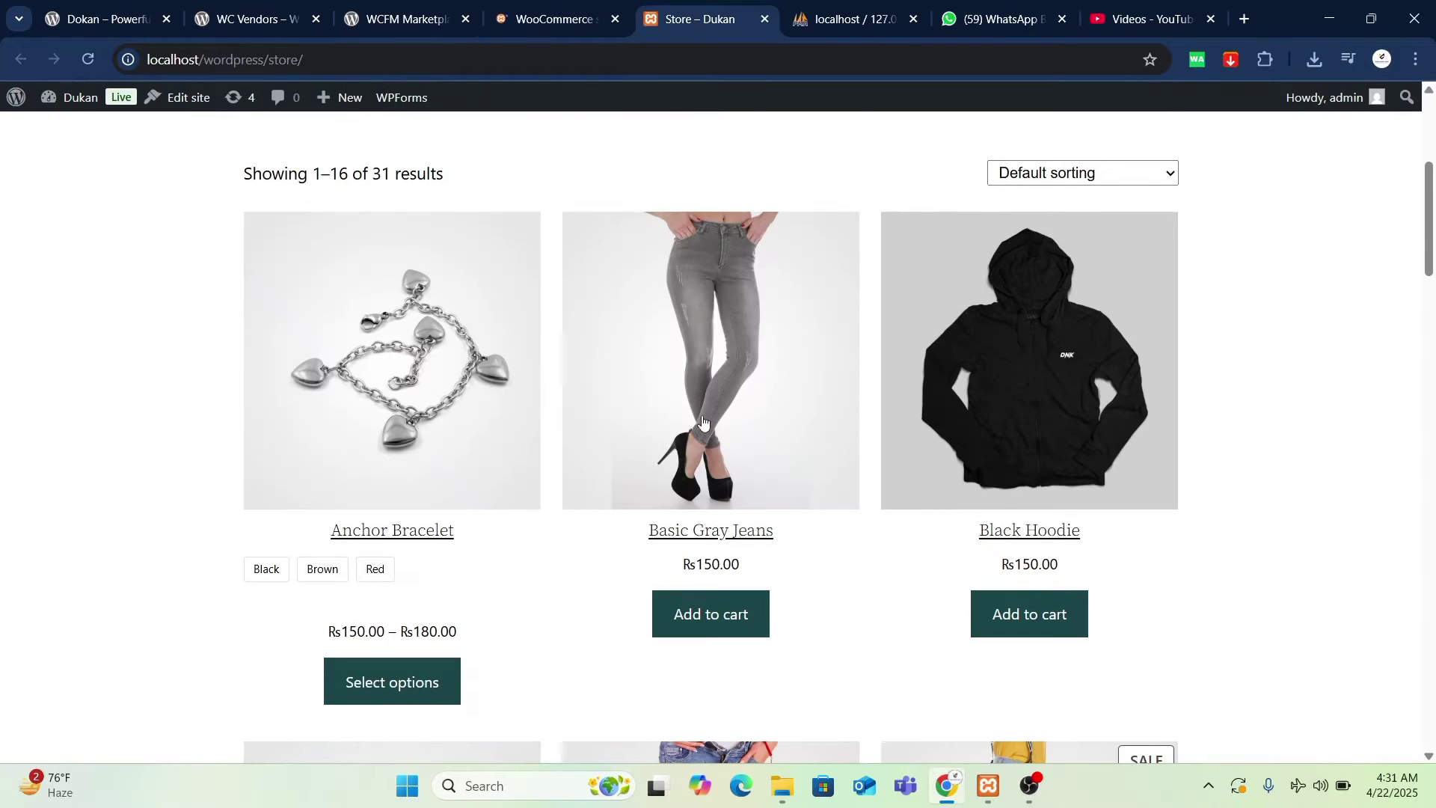
scroll(823, 411, down, 5)
scroll(748, 374, up, 5)
click(592, 11)
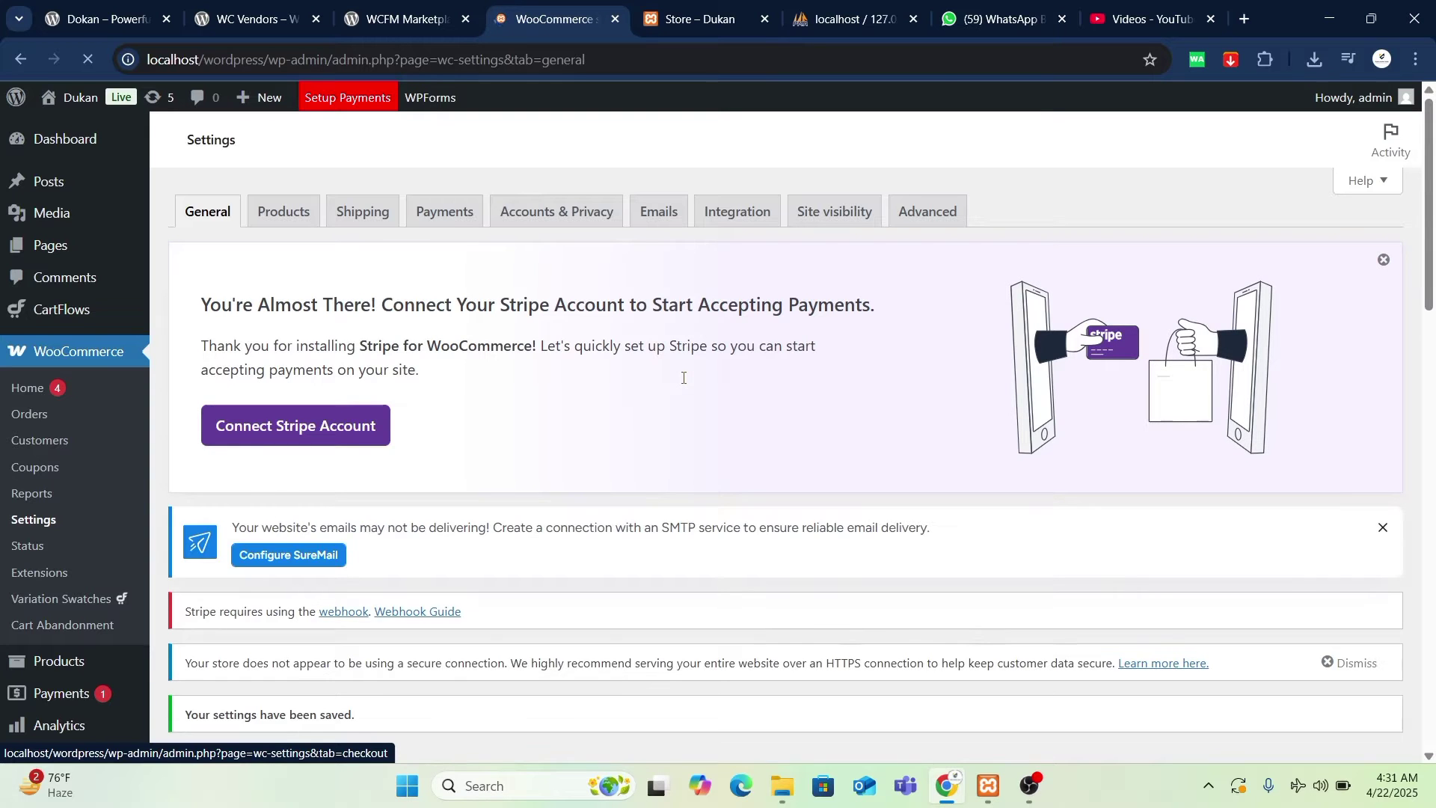
- Scroll the payment methods down to Cash on delivery and start its Finish setup
scroll(581, 474, down, 8)
scroll(576, 566, up, 6)
scroll(764, 599, down, 15)
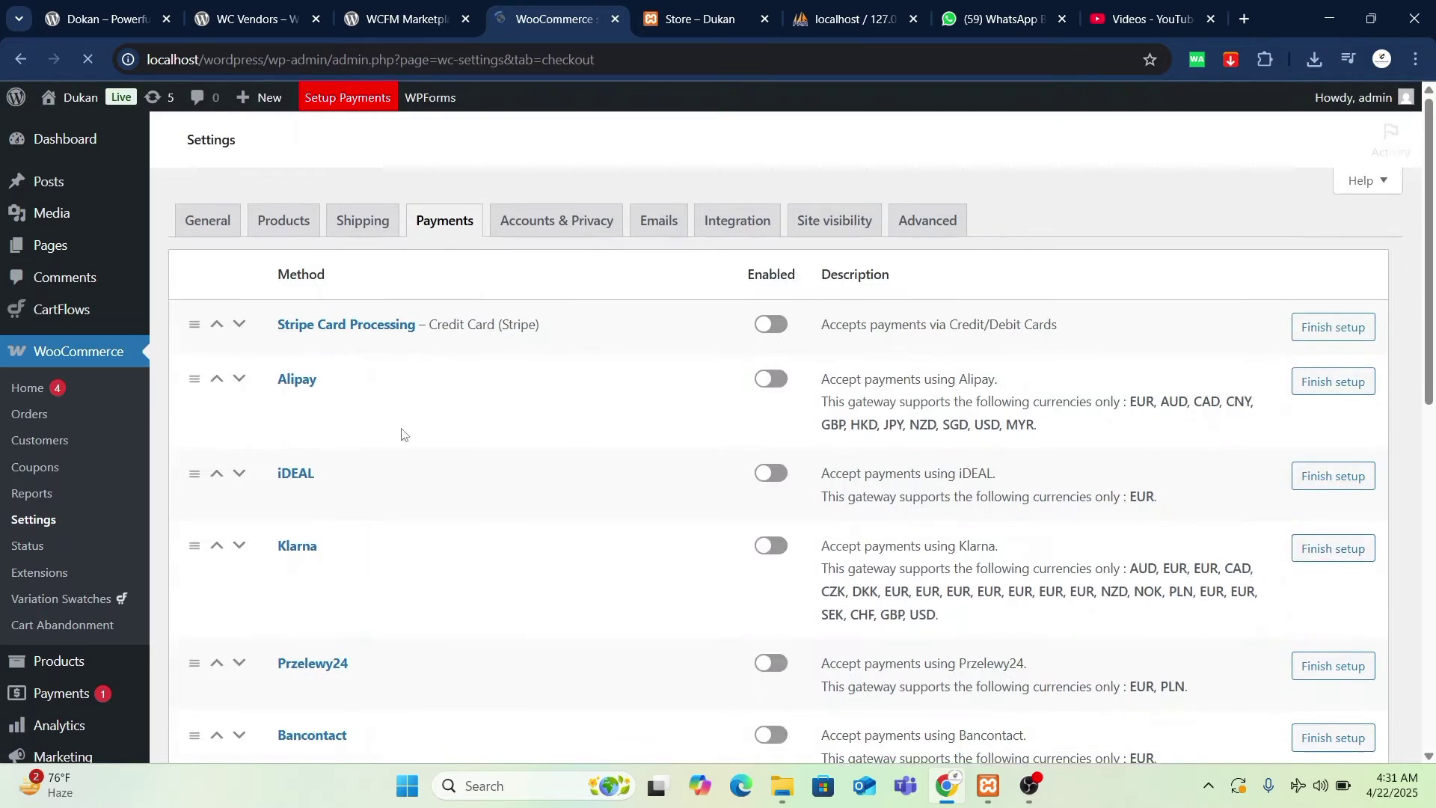
scroll(752, 594, down, 8)
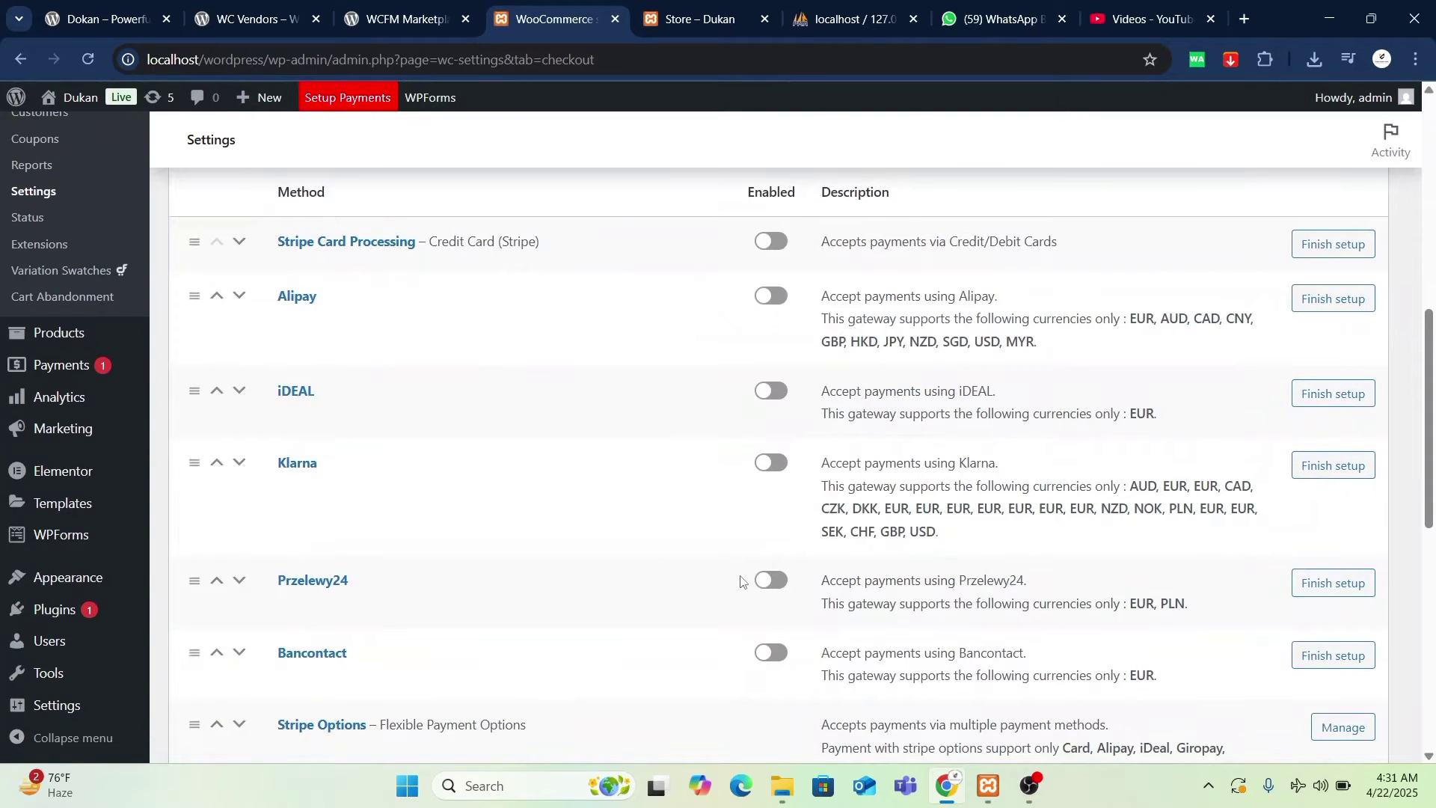
scroll(739, 580, down, 7)
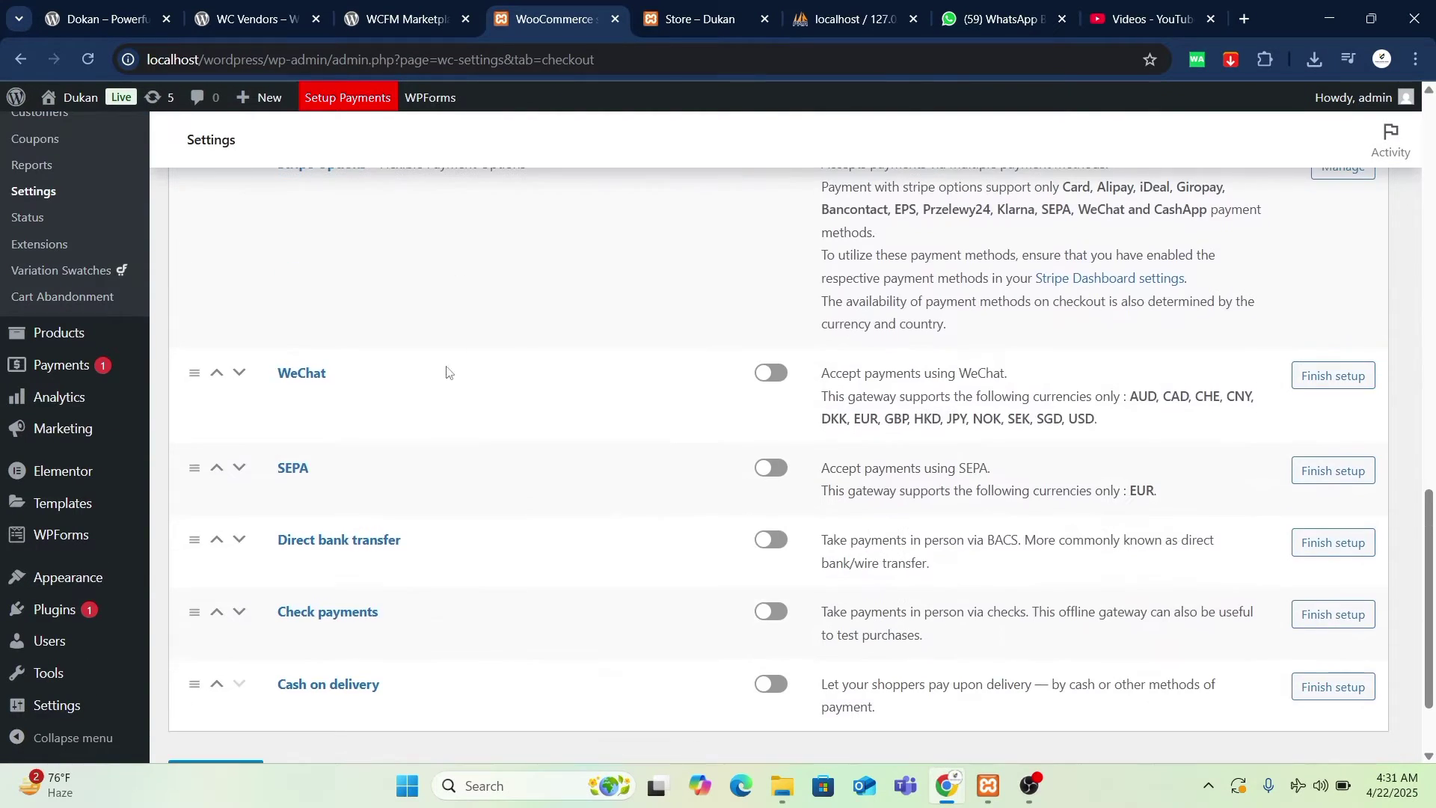
scroll(426, 576, down, 2)
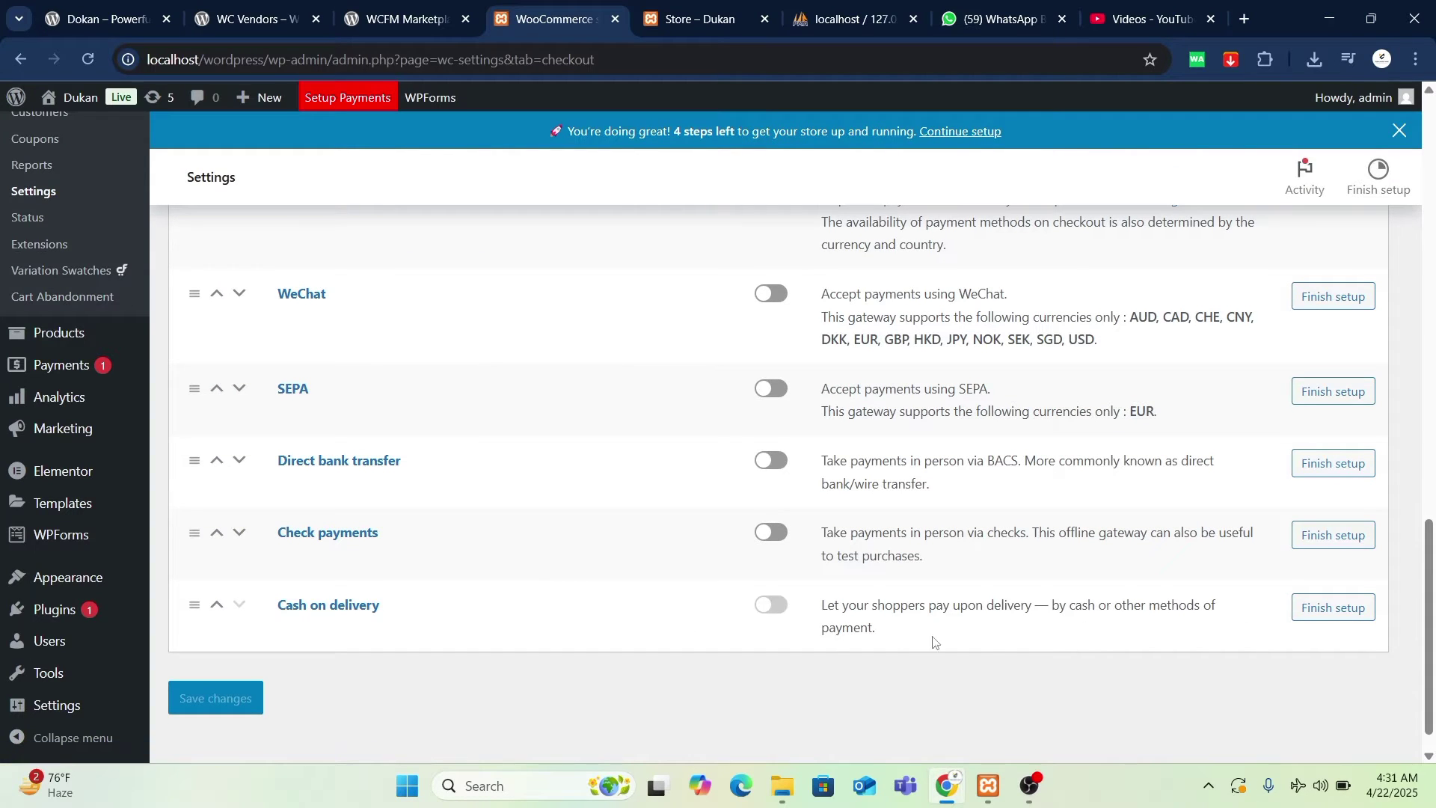
click(1333, 609)
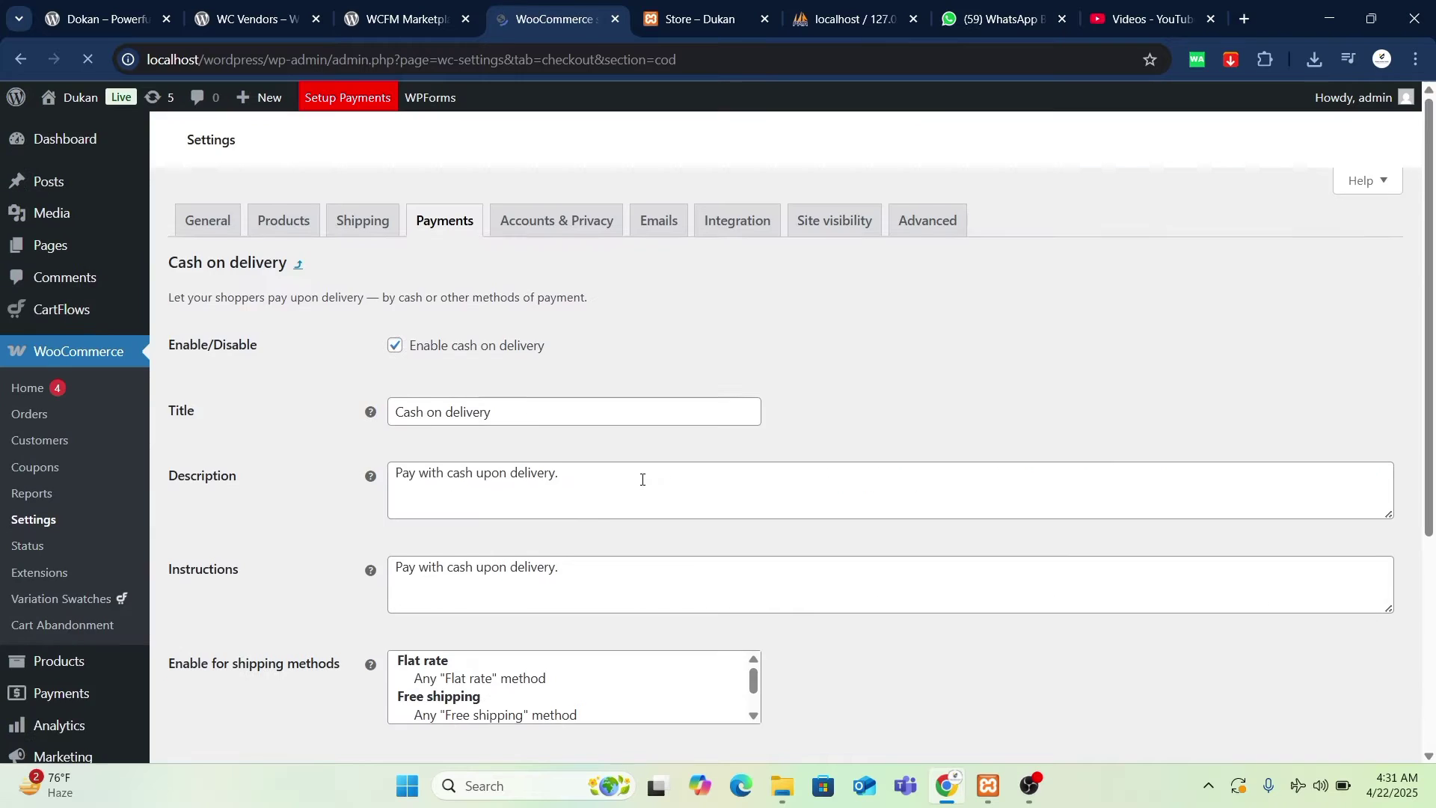
- Review Cash on delivery options with Enable cash on delivery checked, then go back to Payments
scroll(642, 479, down, 5)
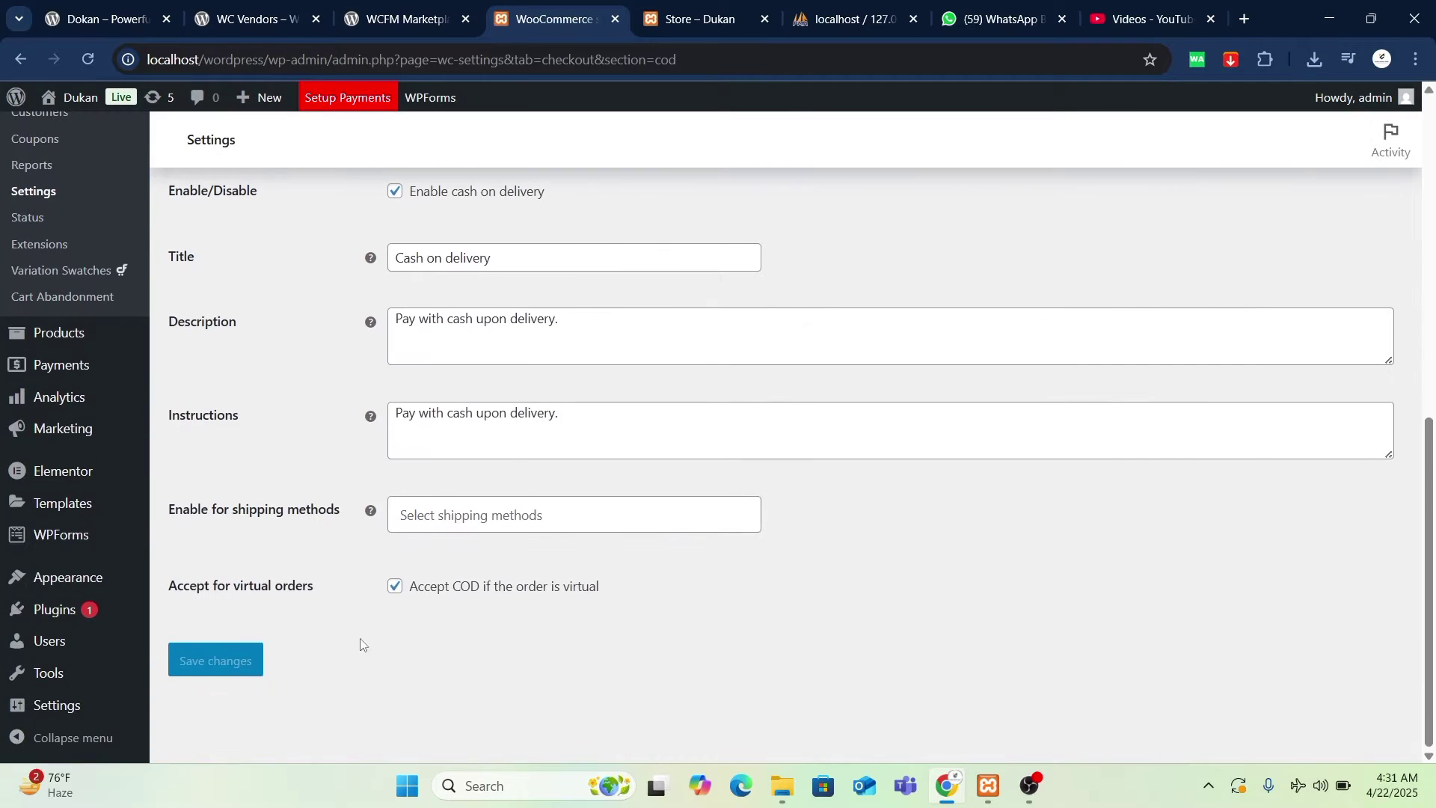
scroll(291, 627, up, 5)
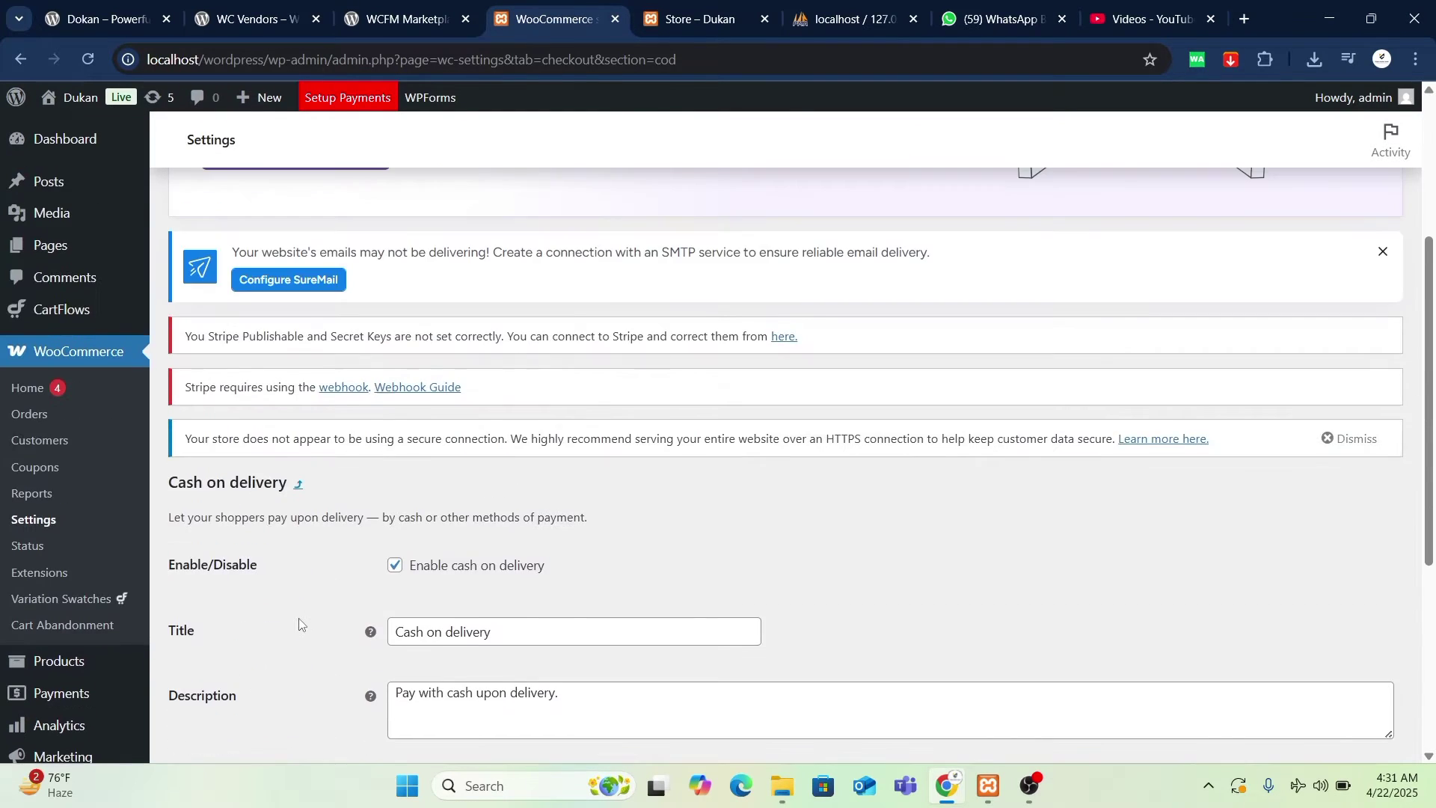
scroll(298, 618, down, 1)
scroll(298, 618, down, 4)
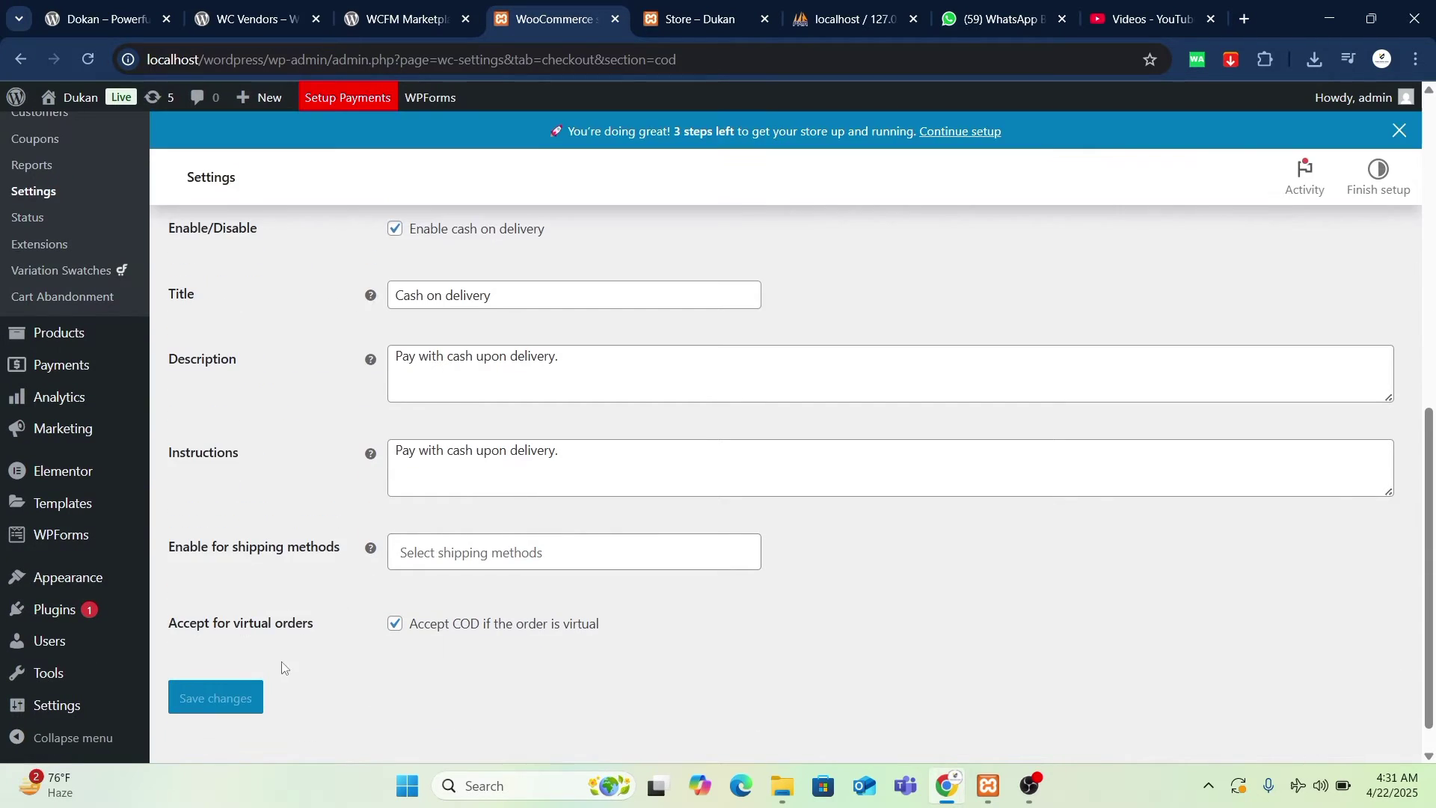
scroll(401, 604, up, 2)
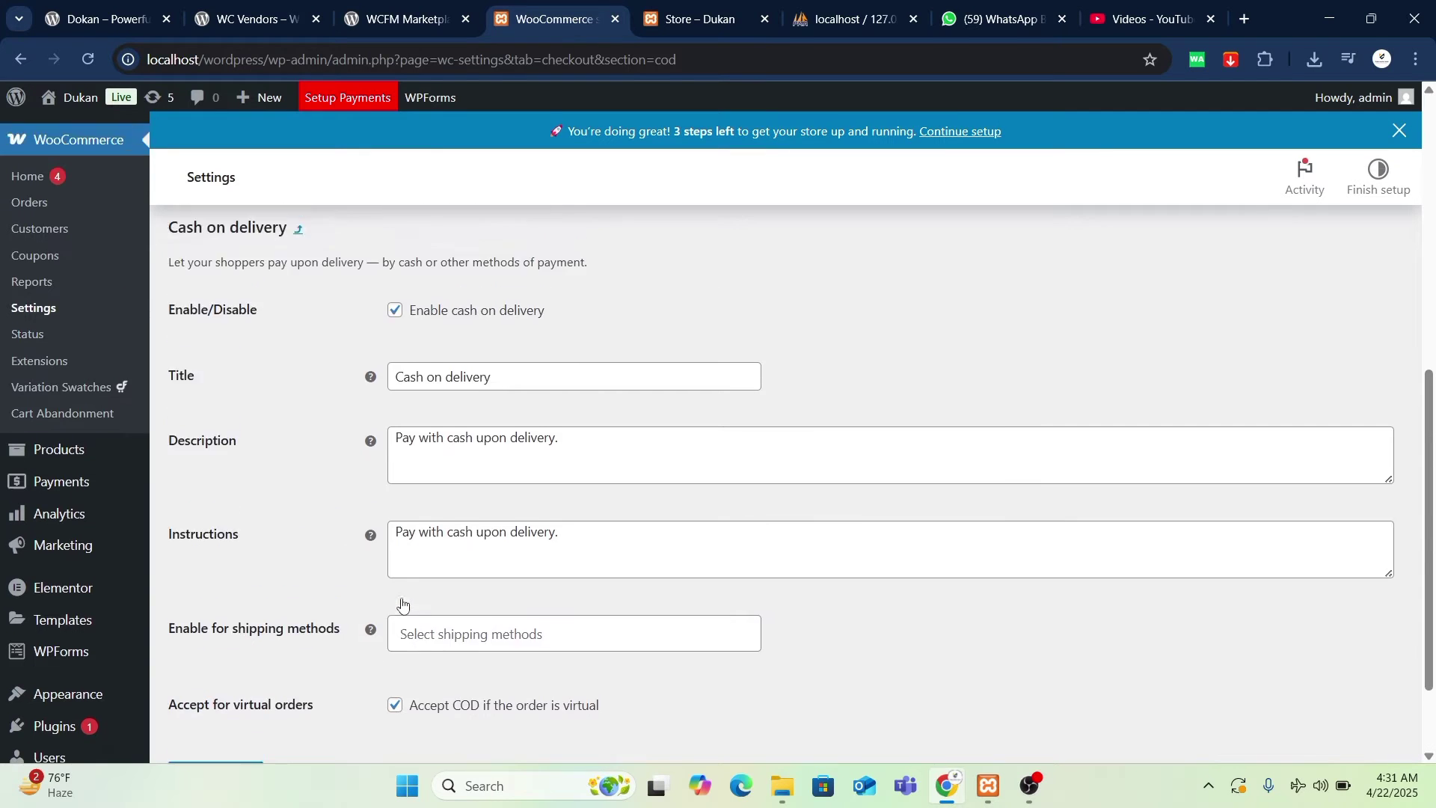
scroll(401, 599, up, 4)
scroll(229, 652, down, 4)
scroll(277, 656, up, 6)
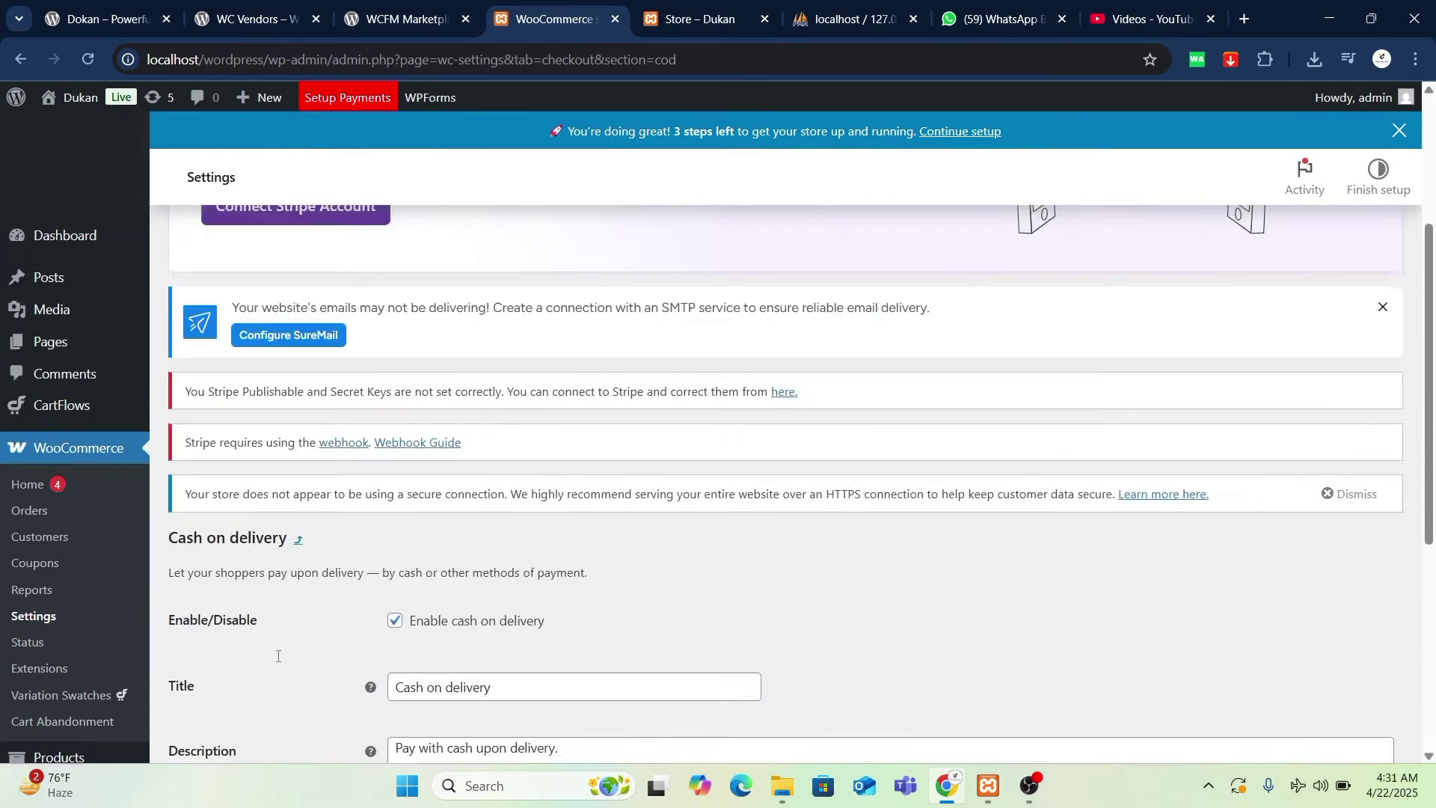
scroll(278, 655, up, 3)
scroll(277, 649, down, 8)
scroll(276, 603, up, 5)
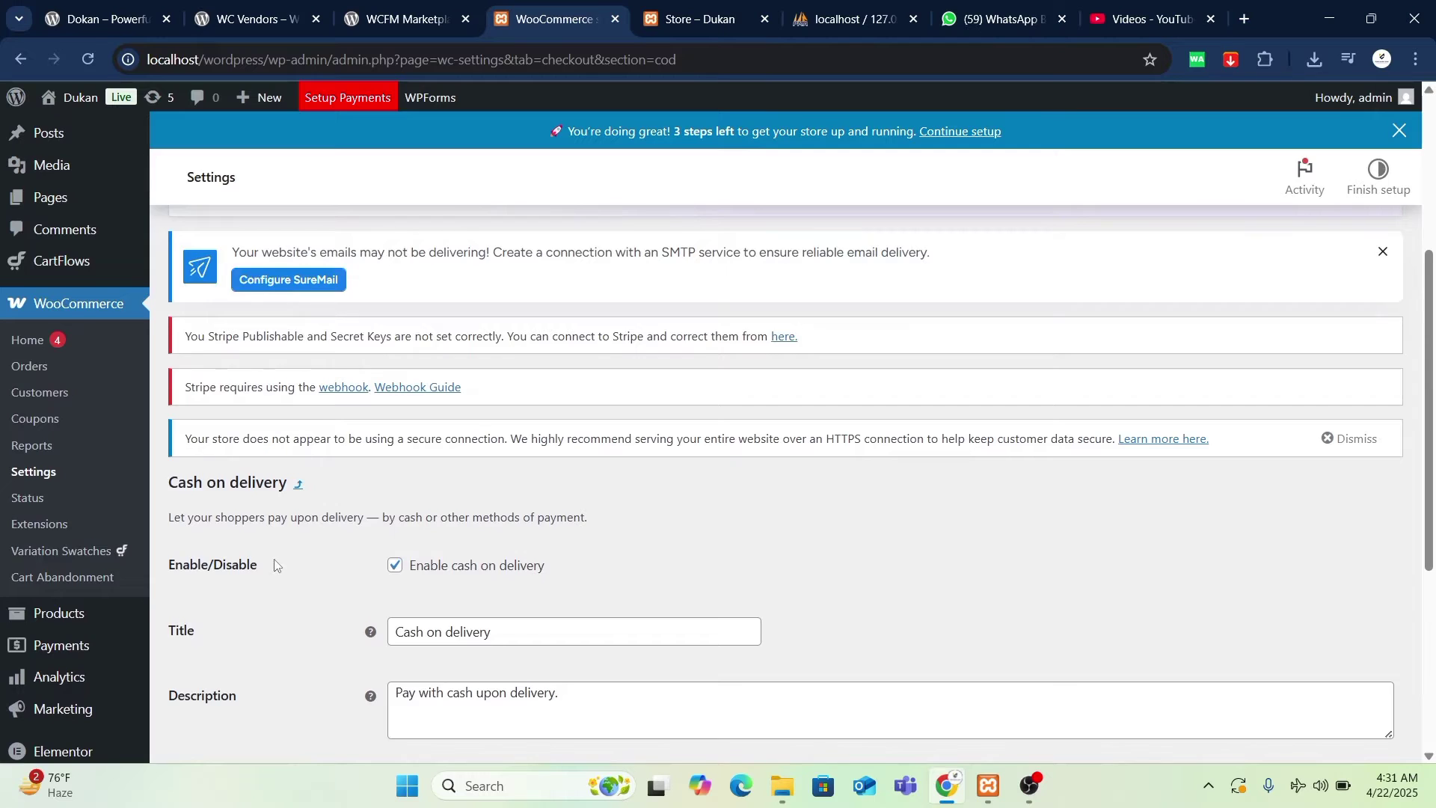
scroll(275, 565, up, 5)
click(441, 271)
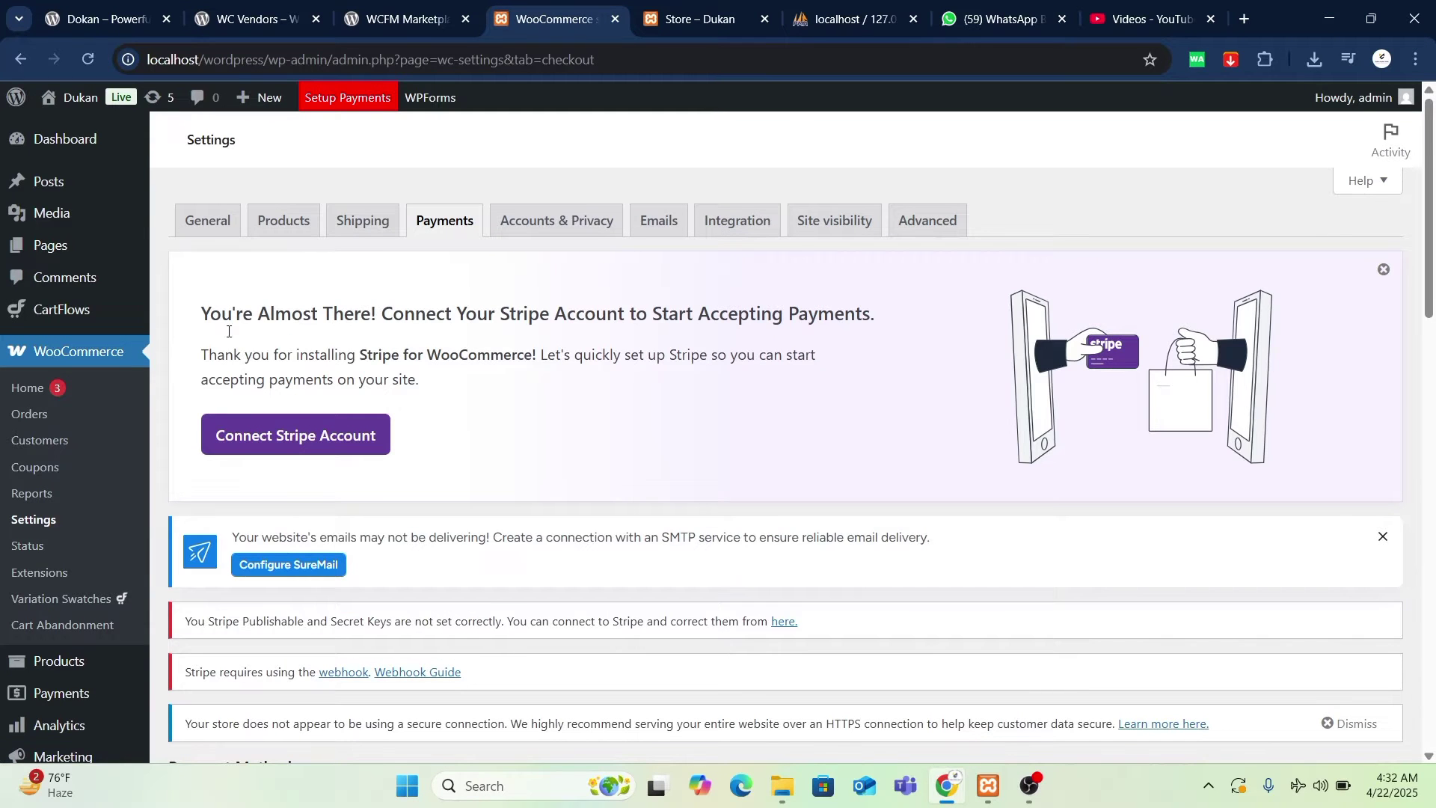
- Confirm Cash on delivery is on, and check the Anchor Bracelet product and phpMyAdmin tabs
scroll(229, 332, down, 15)
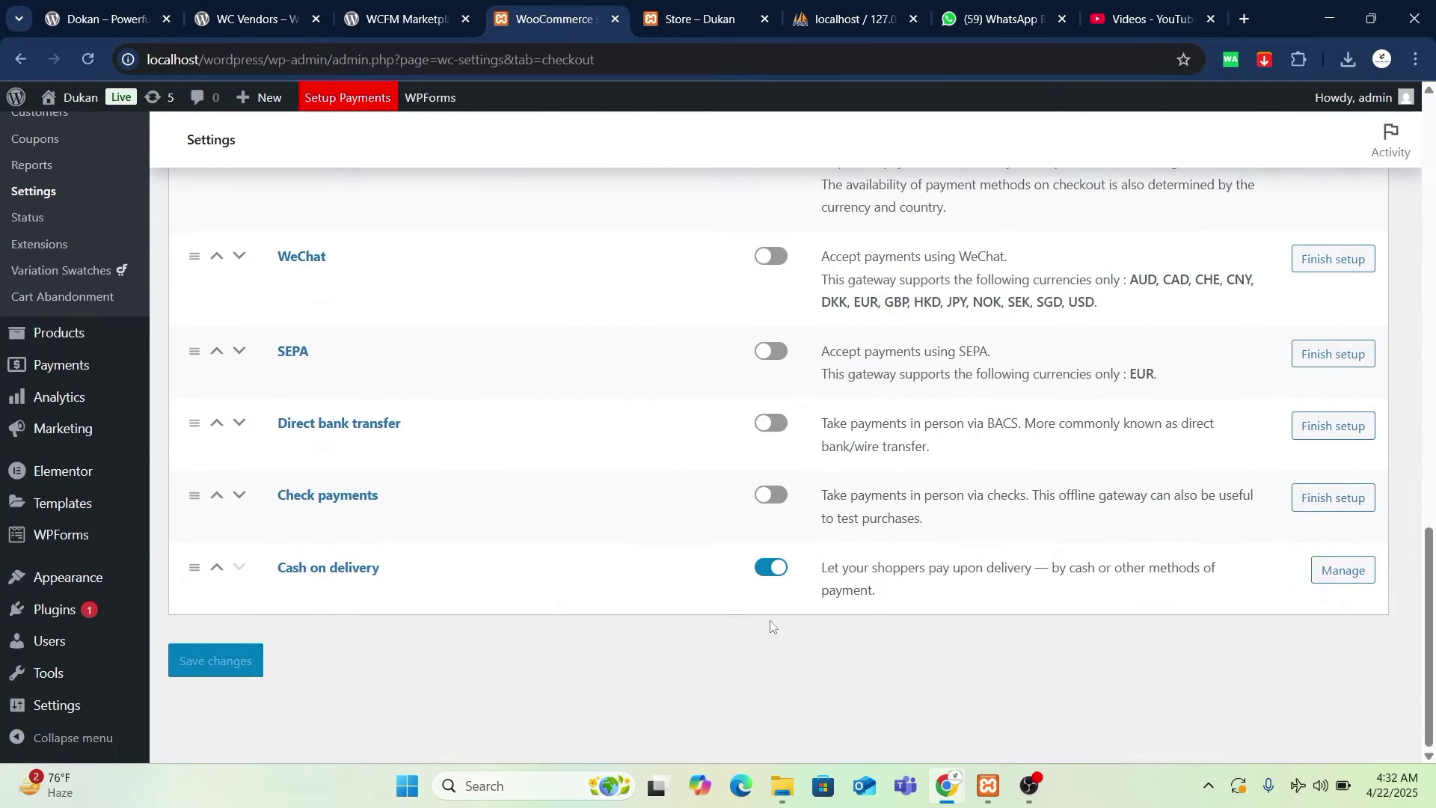
key(ctrl+Tab)
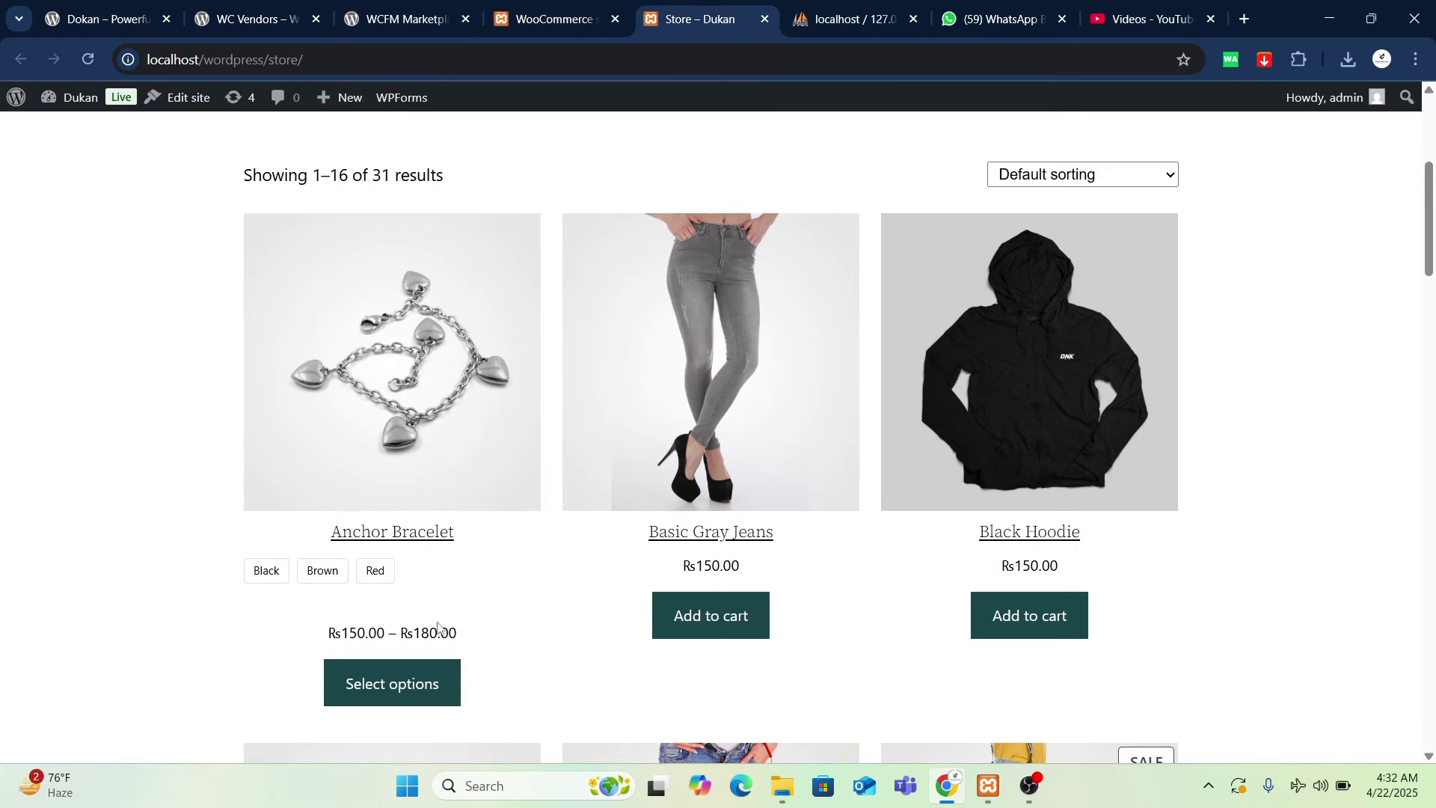
click(418, 531)
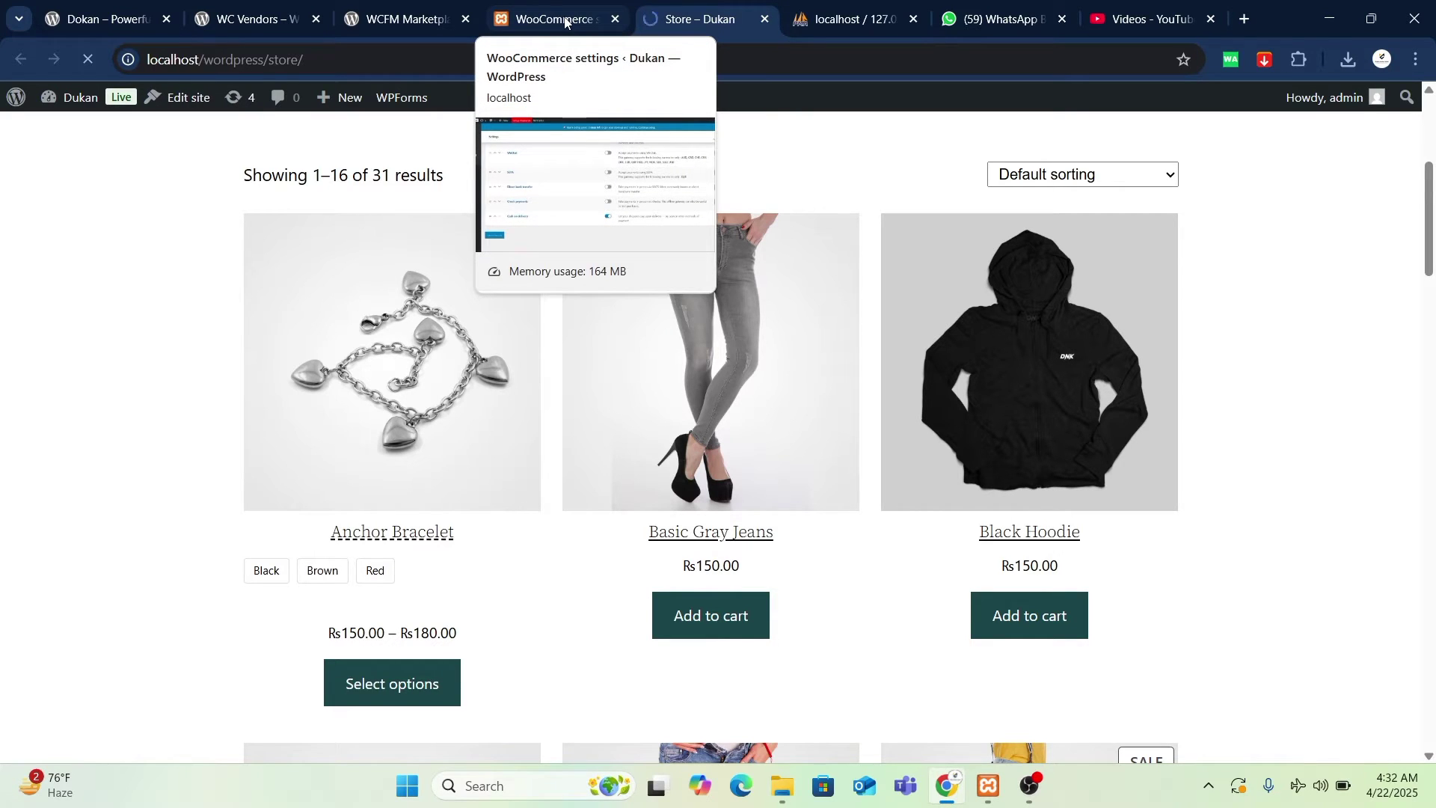
click(856, 16)
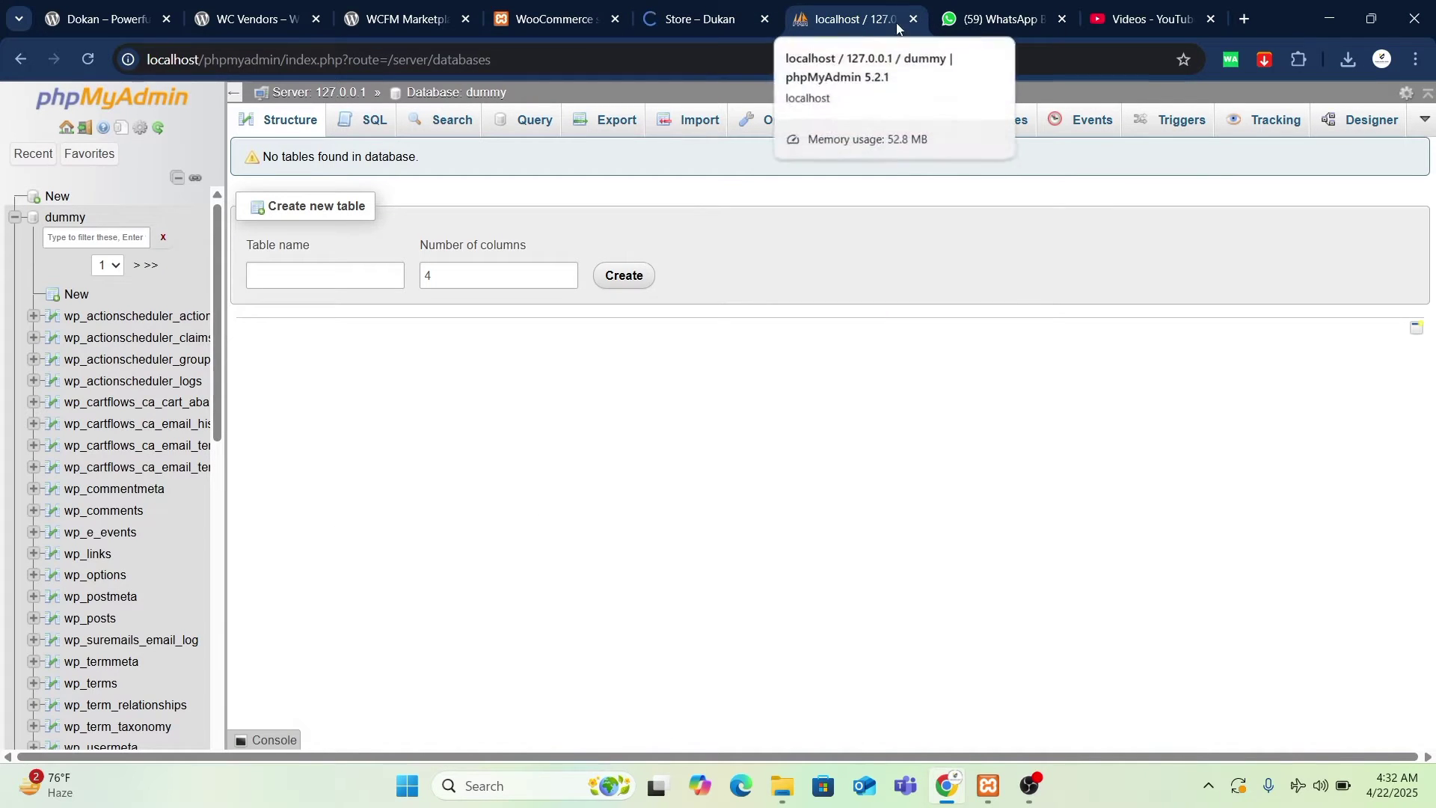
click(683, 19)
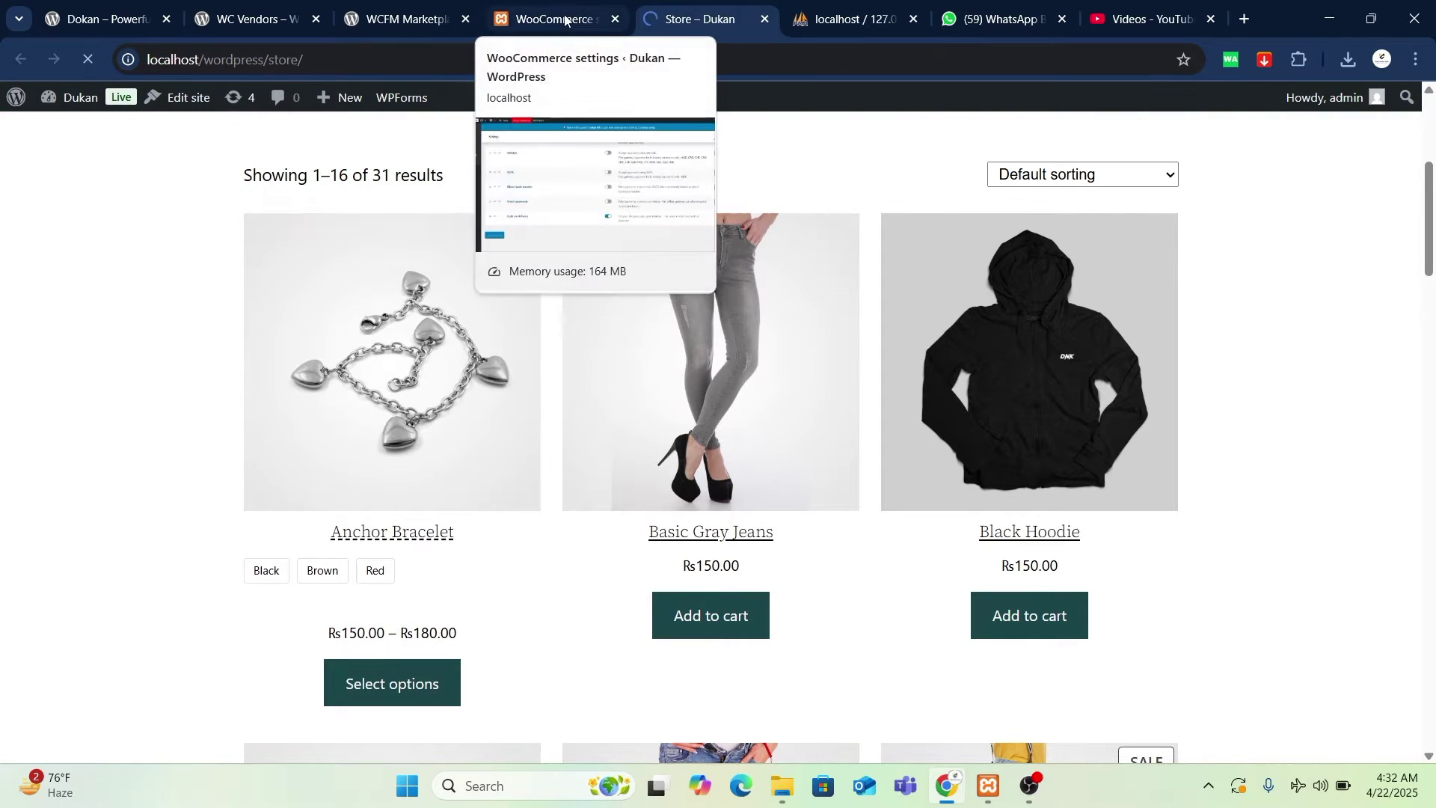
click(566, 18)
- Open Installed Plugins, listing 11 plugins with 8 active and one update available
scroll(85, 485, up, 3)
scroll(58, 334, up, 3)
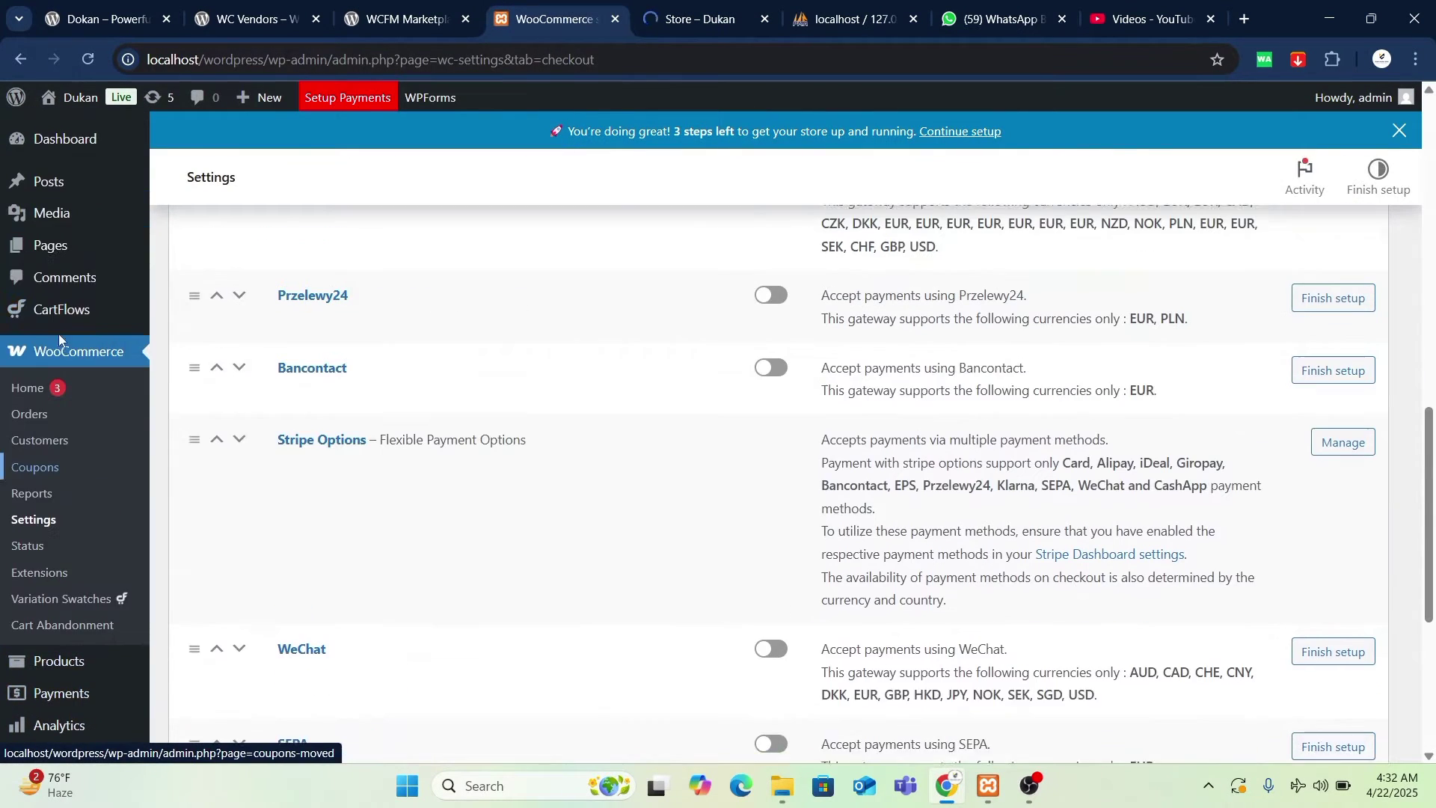
scroll(71, 652, down, 4)
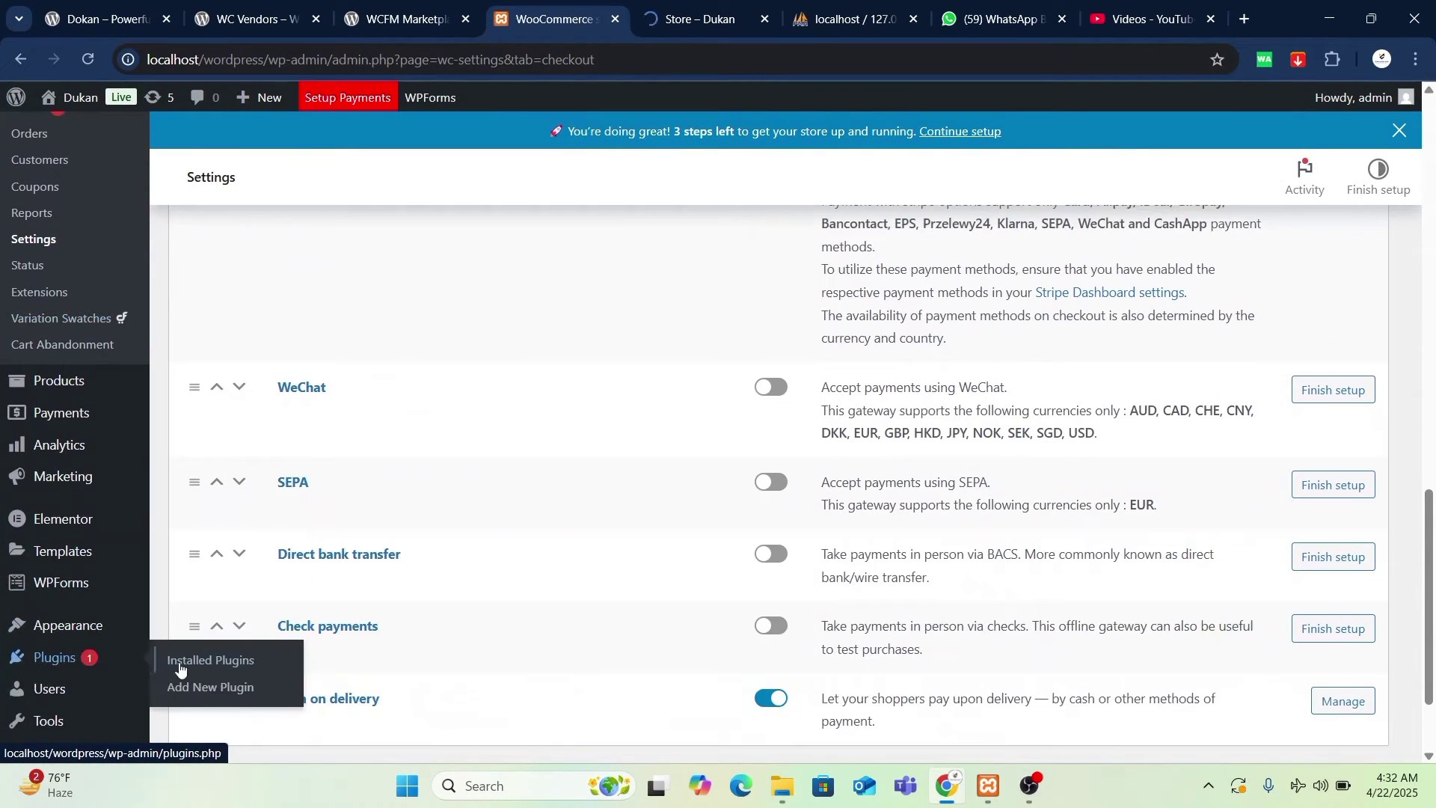
click(363, 623)
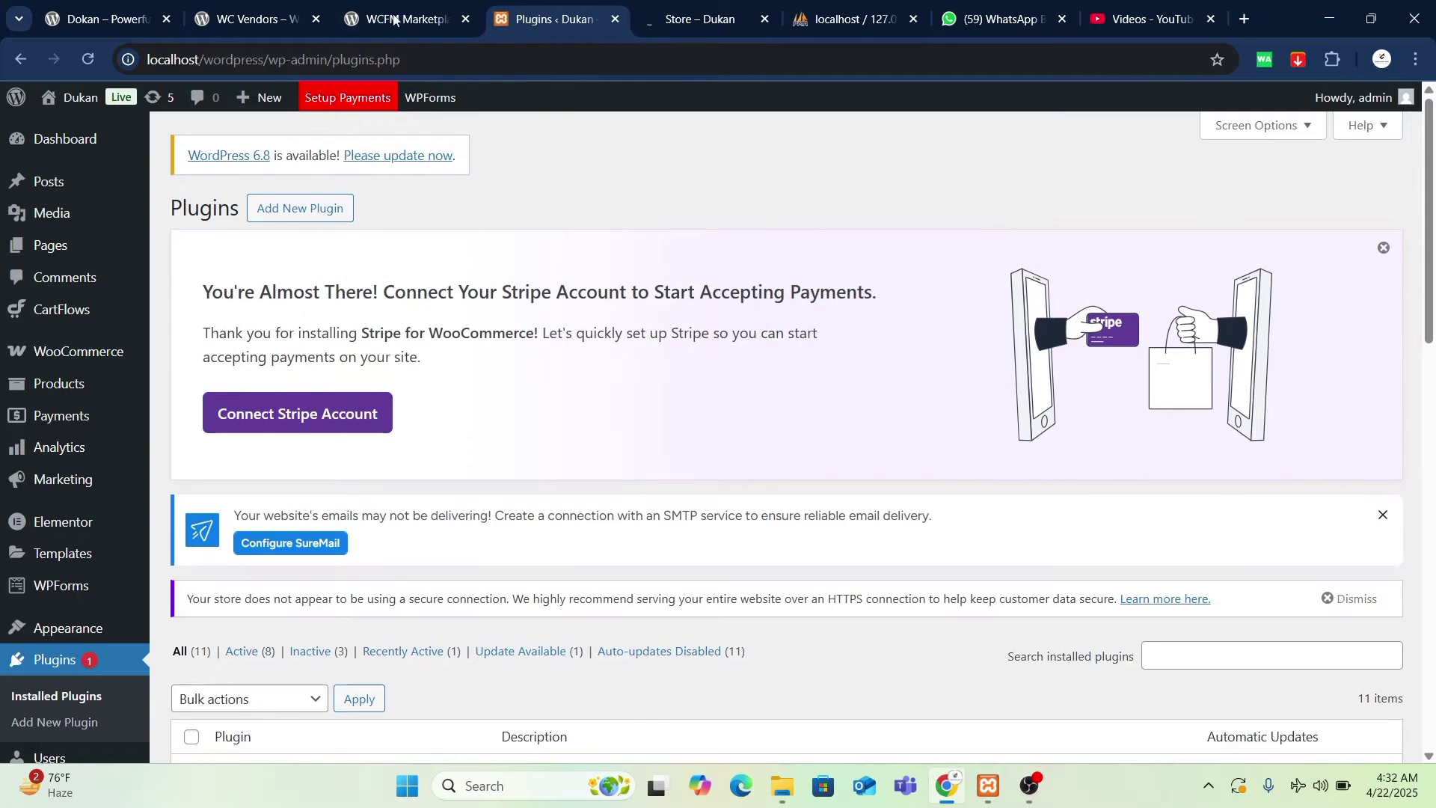
click(105, 19)
- Compare the WC Vendors and WCFM Marketplace plugin pages, highlighting titles and active installations
scroll(438, 518, up, 15)
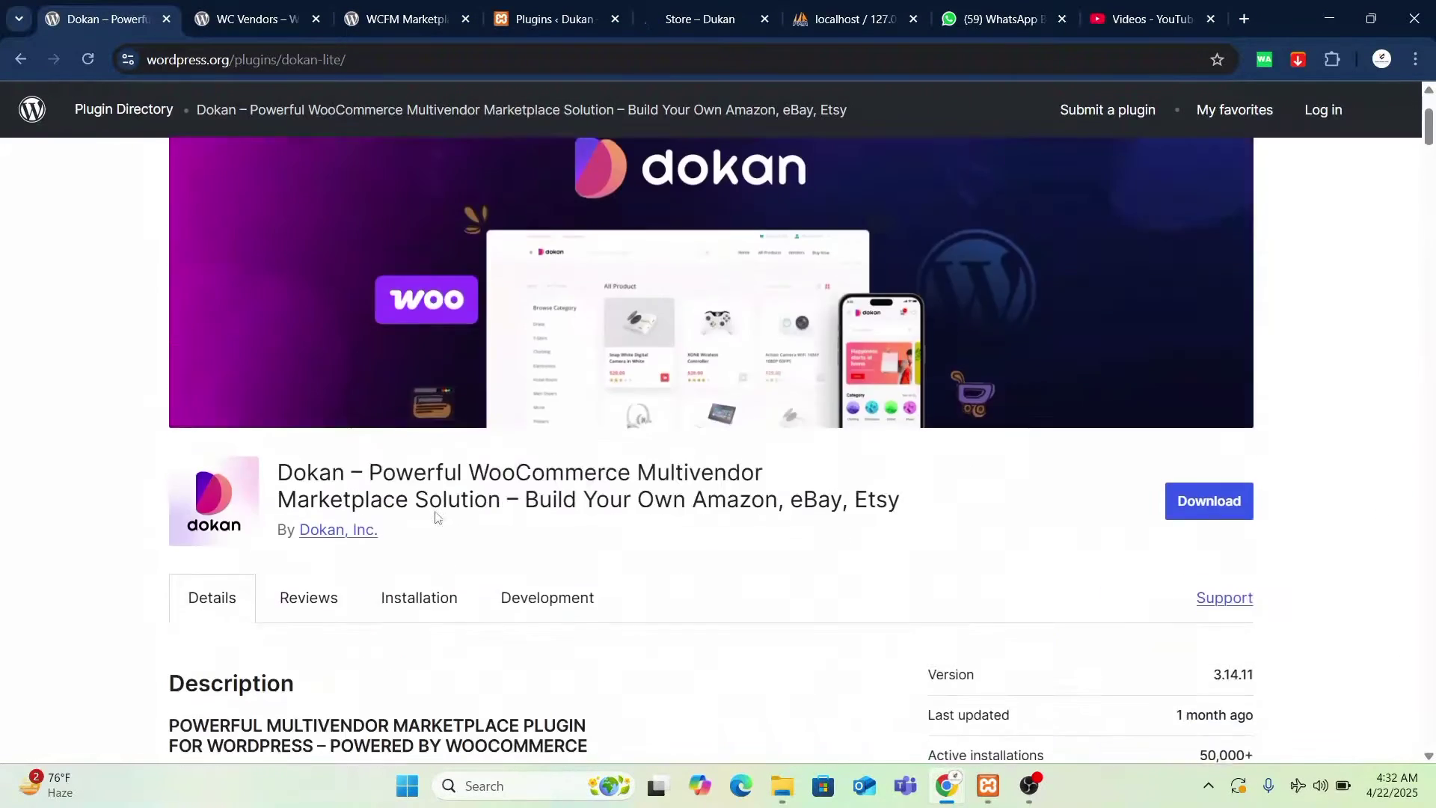
scroll(437, 518, up, 3)
click(259, 24)
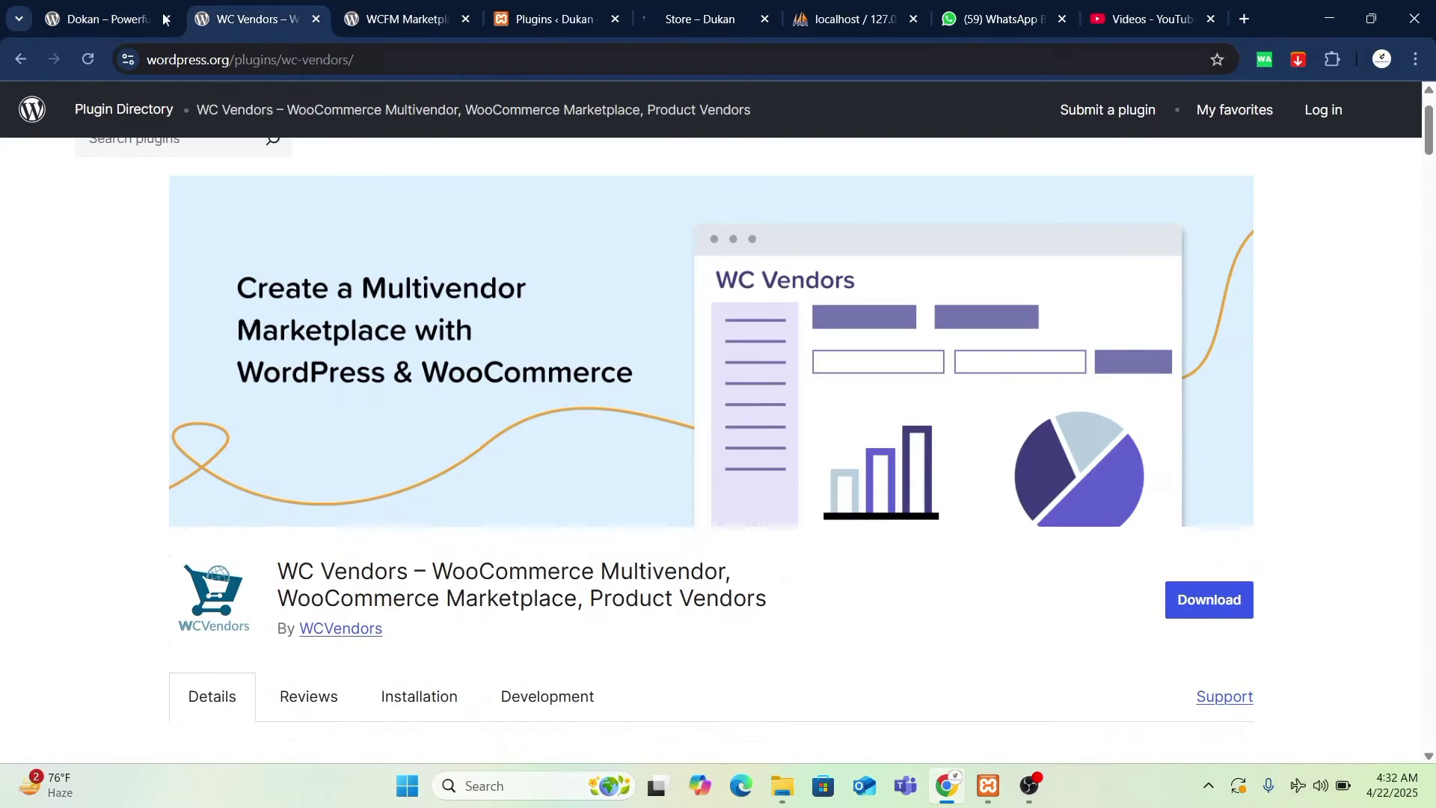
drag(300, 576, 789, 610)
click(404, 19)
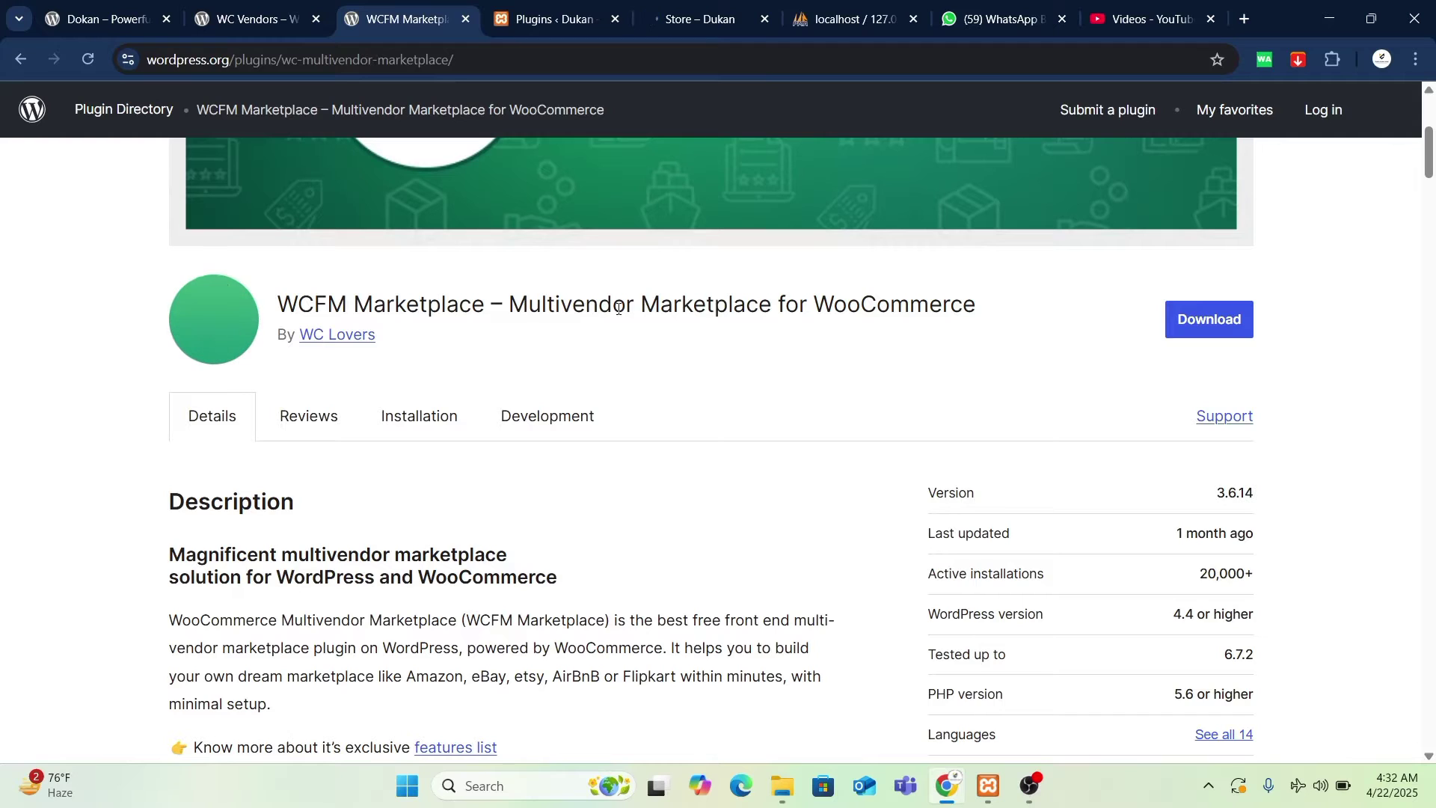
drag(993, 312, 240, 303)
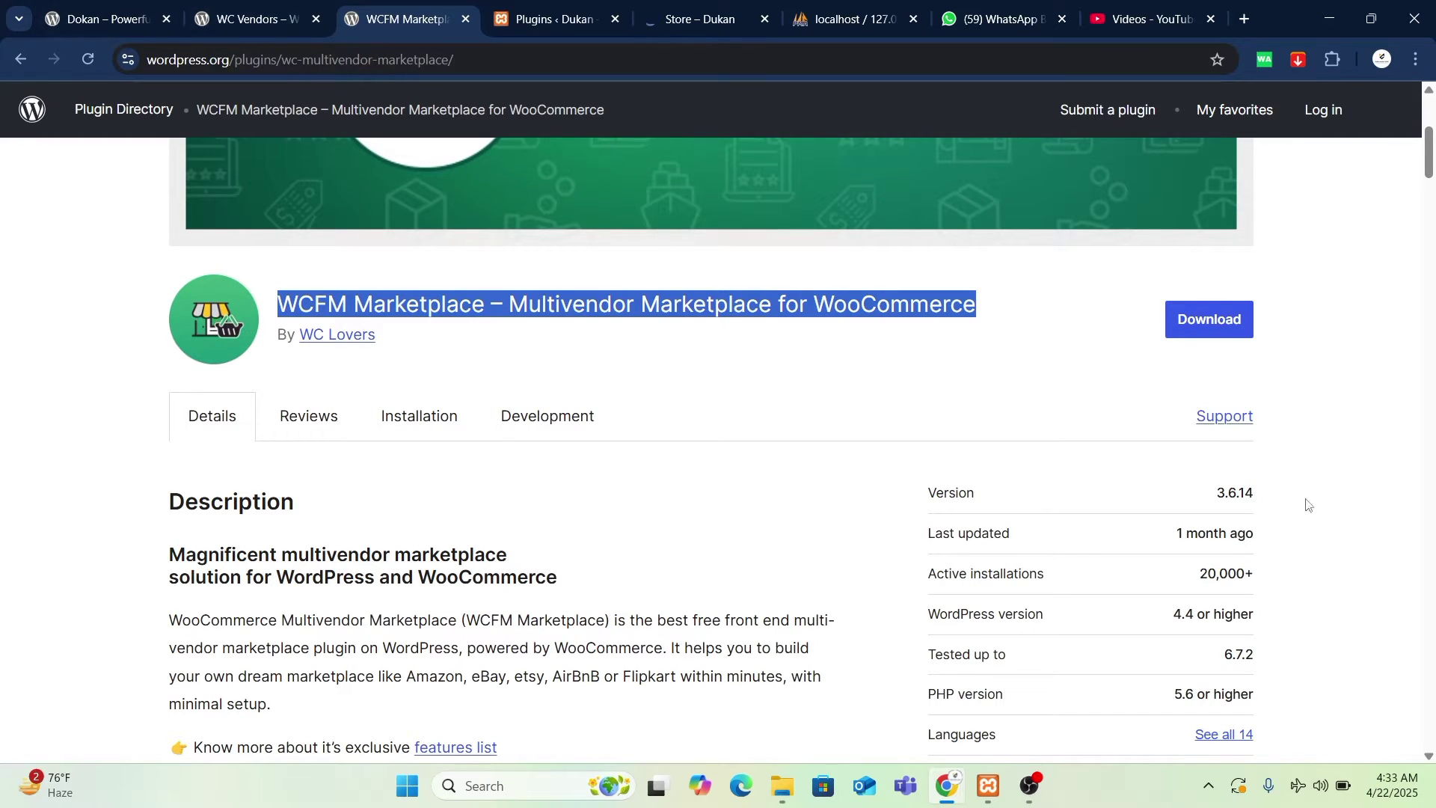
click(1017, 613)
double_click(1276, 613)
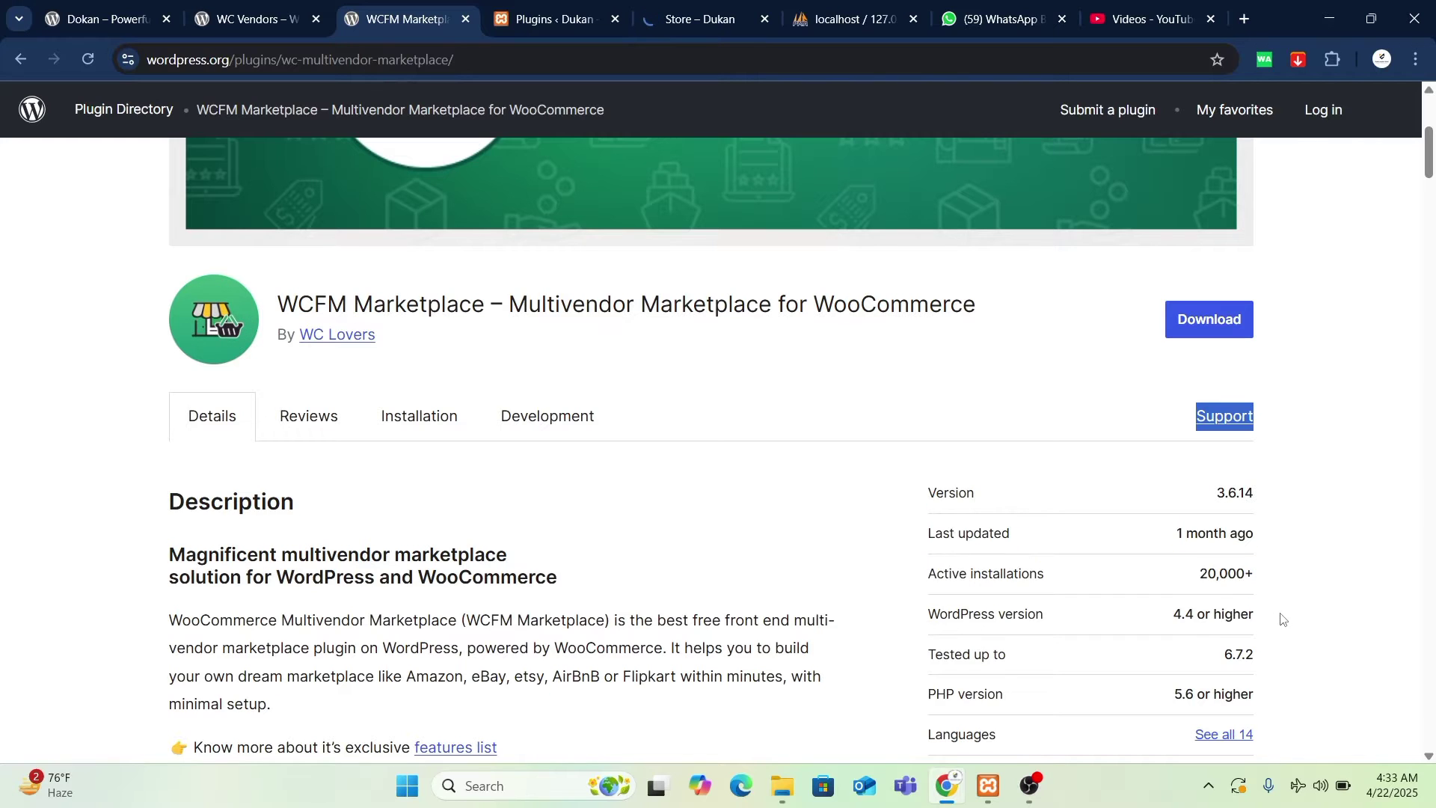
scroll(1111, 521, down, 1)
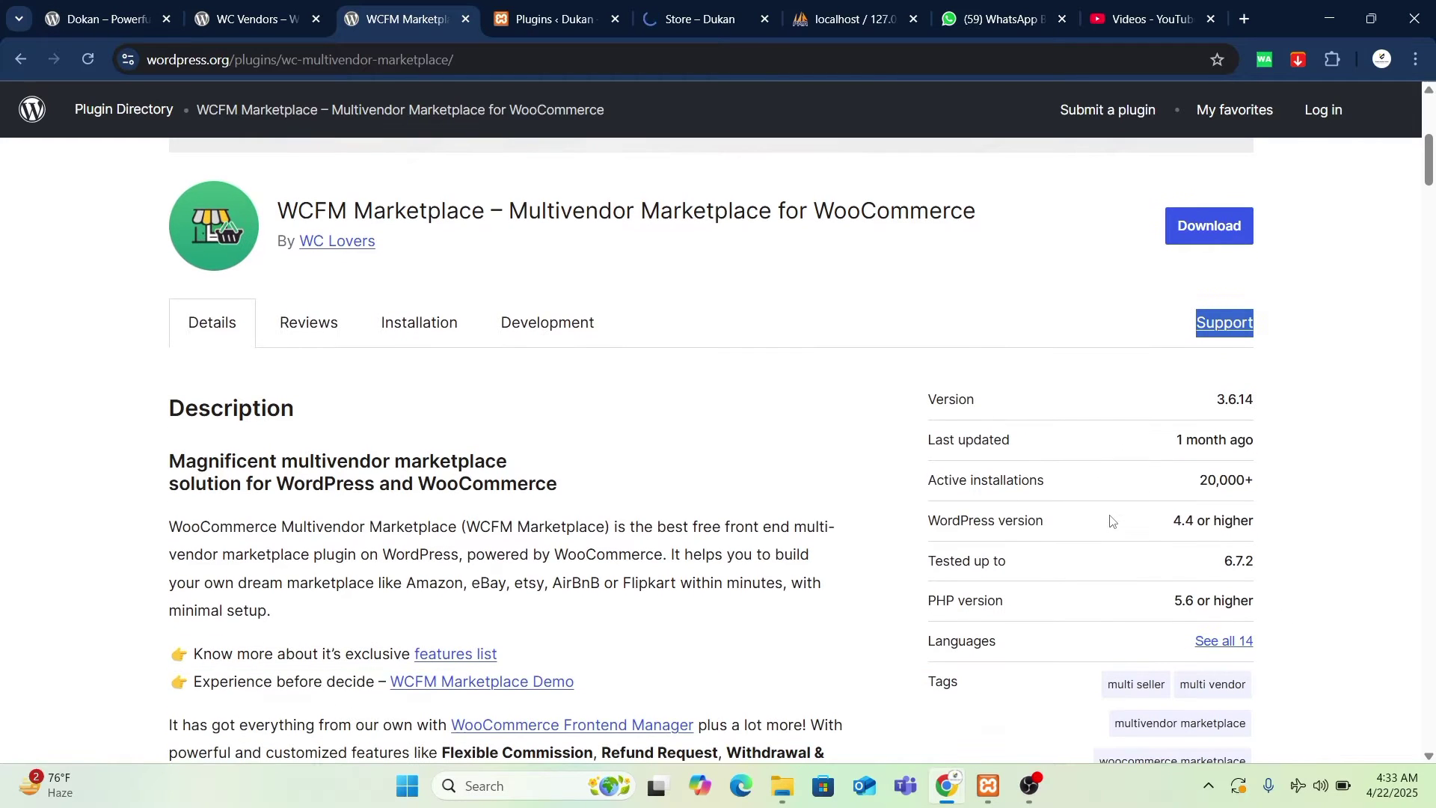
drag(1199, 483, 1252, 485)
click(1252, 484)
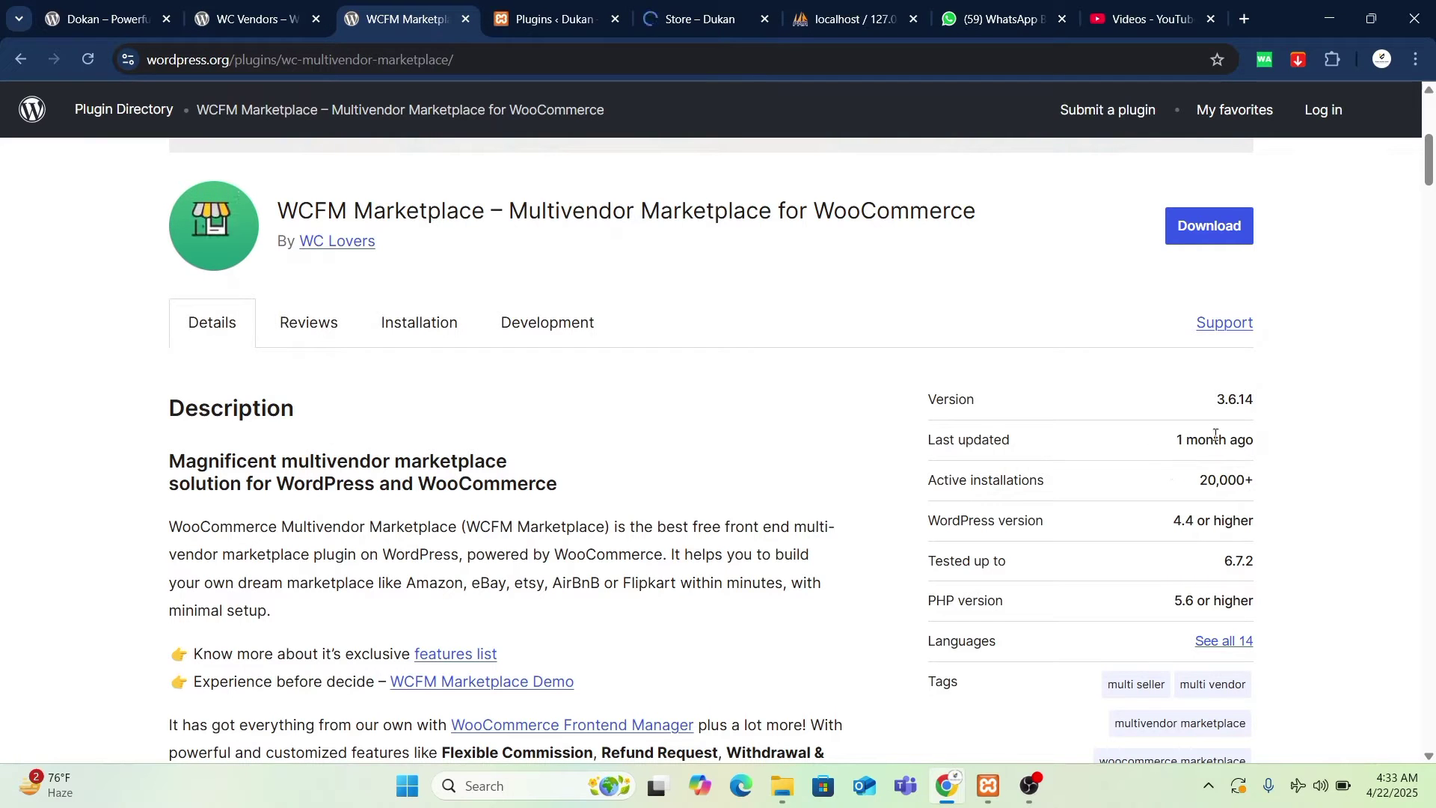
- Scroll the WC Vendors and Dokan plugin pages and show the Dokan plugin's reviews
click(255, 18)
scroll(1122, 569, down, 5)
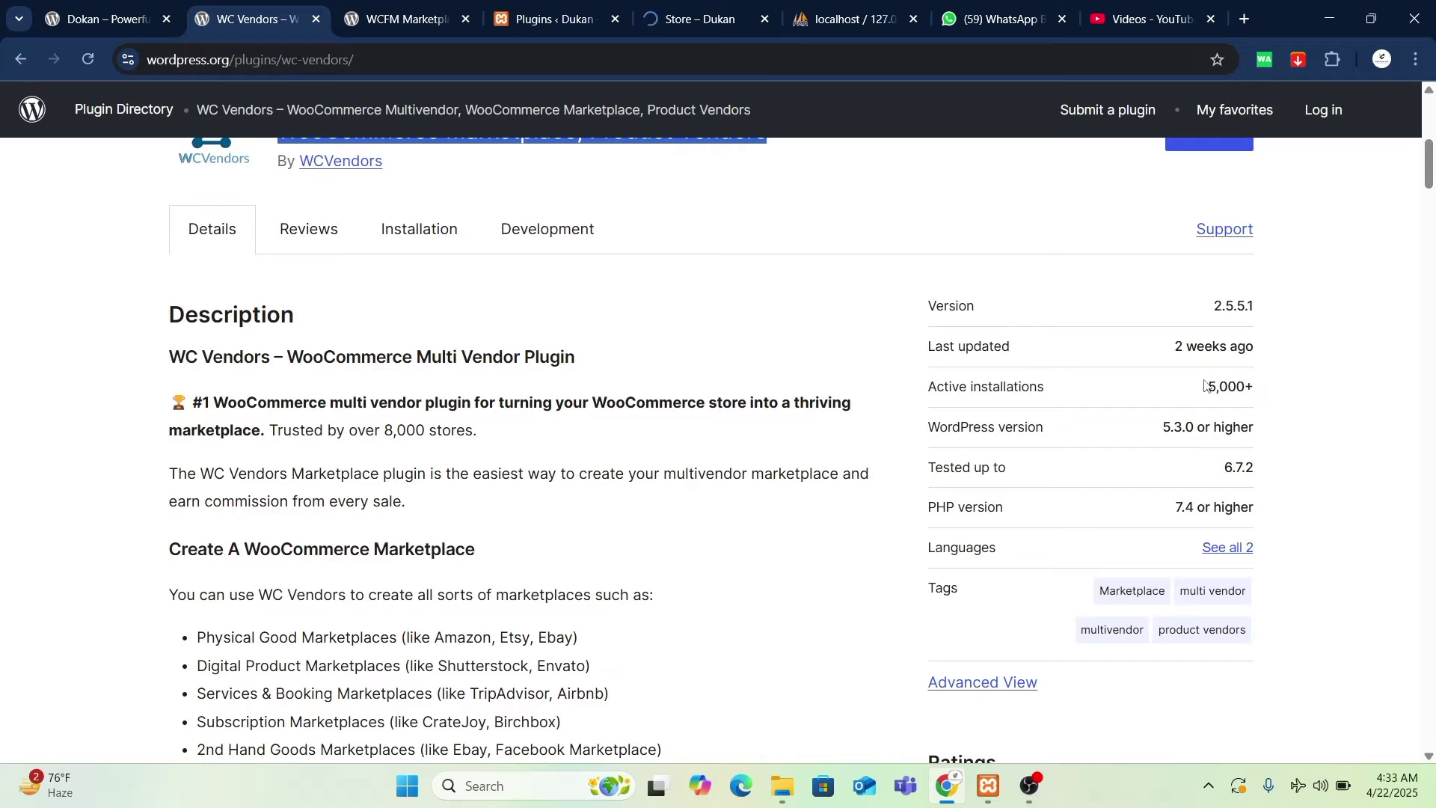
click(97, 18)
scroll(1156, 446, down, 5)
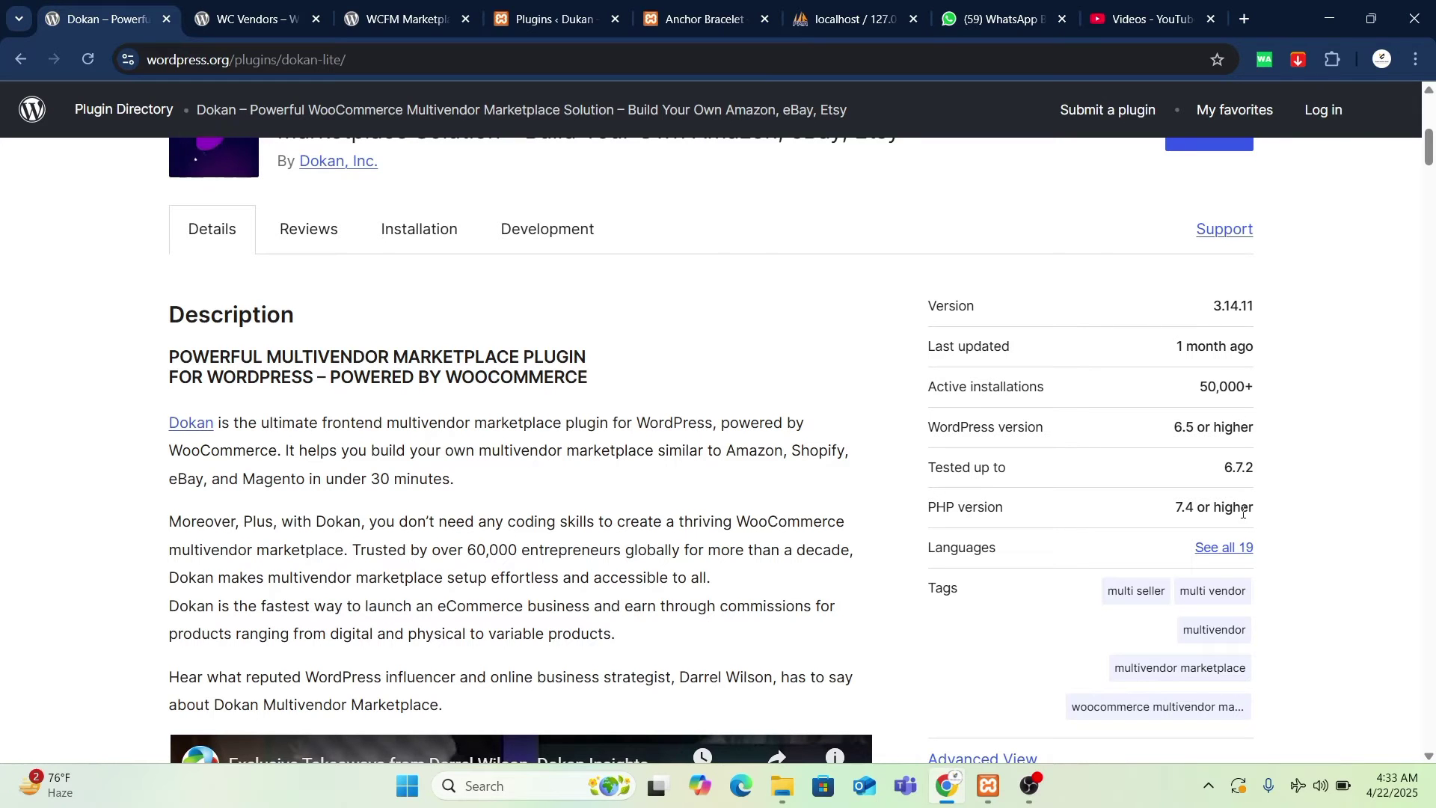
scroll(1234, 591, up, 4)
scroll(1236, 561, down, 4)
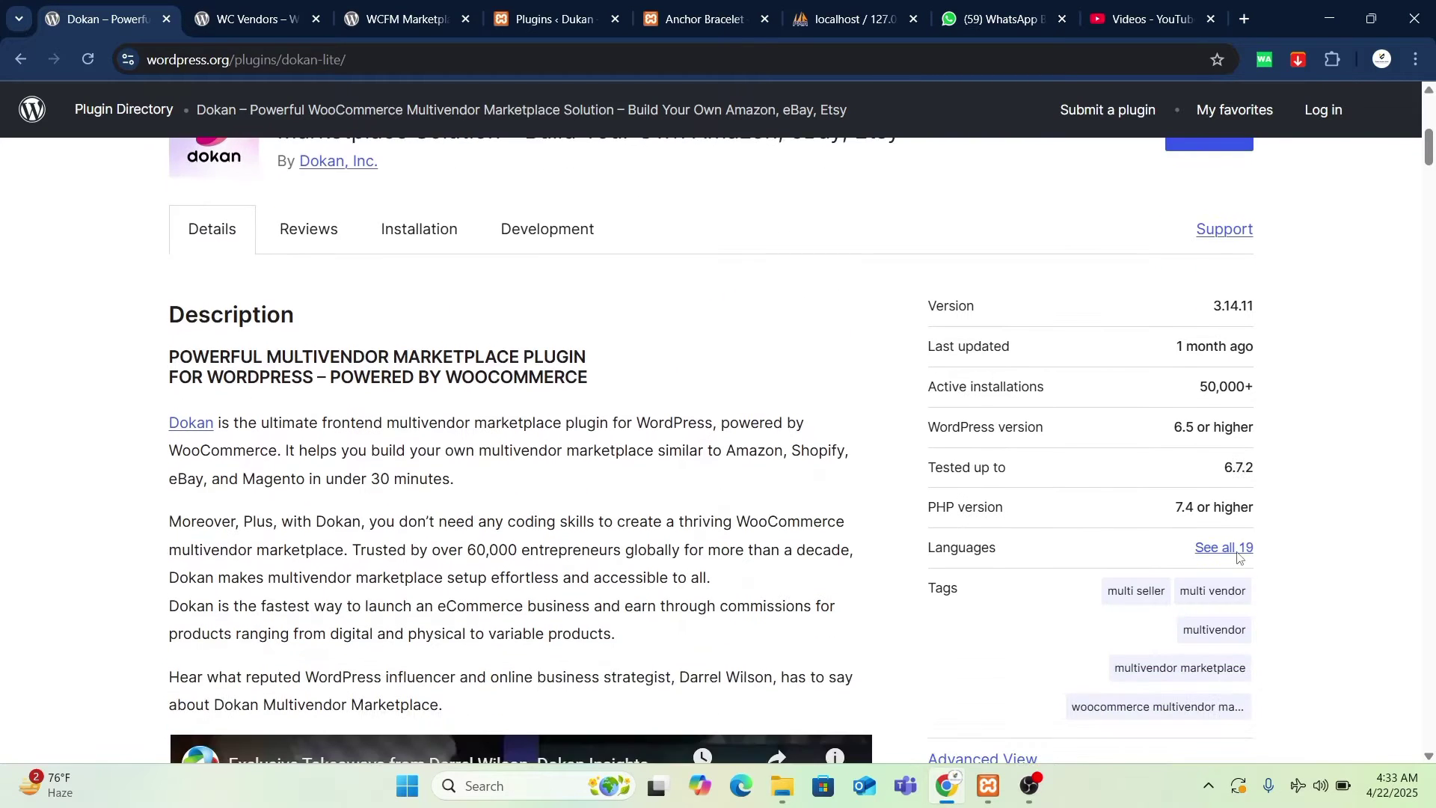
scroll(1238, 560, down, 1)
scroll(1220, 591, up, 3)
click(312, 329)
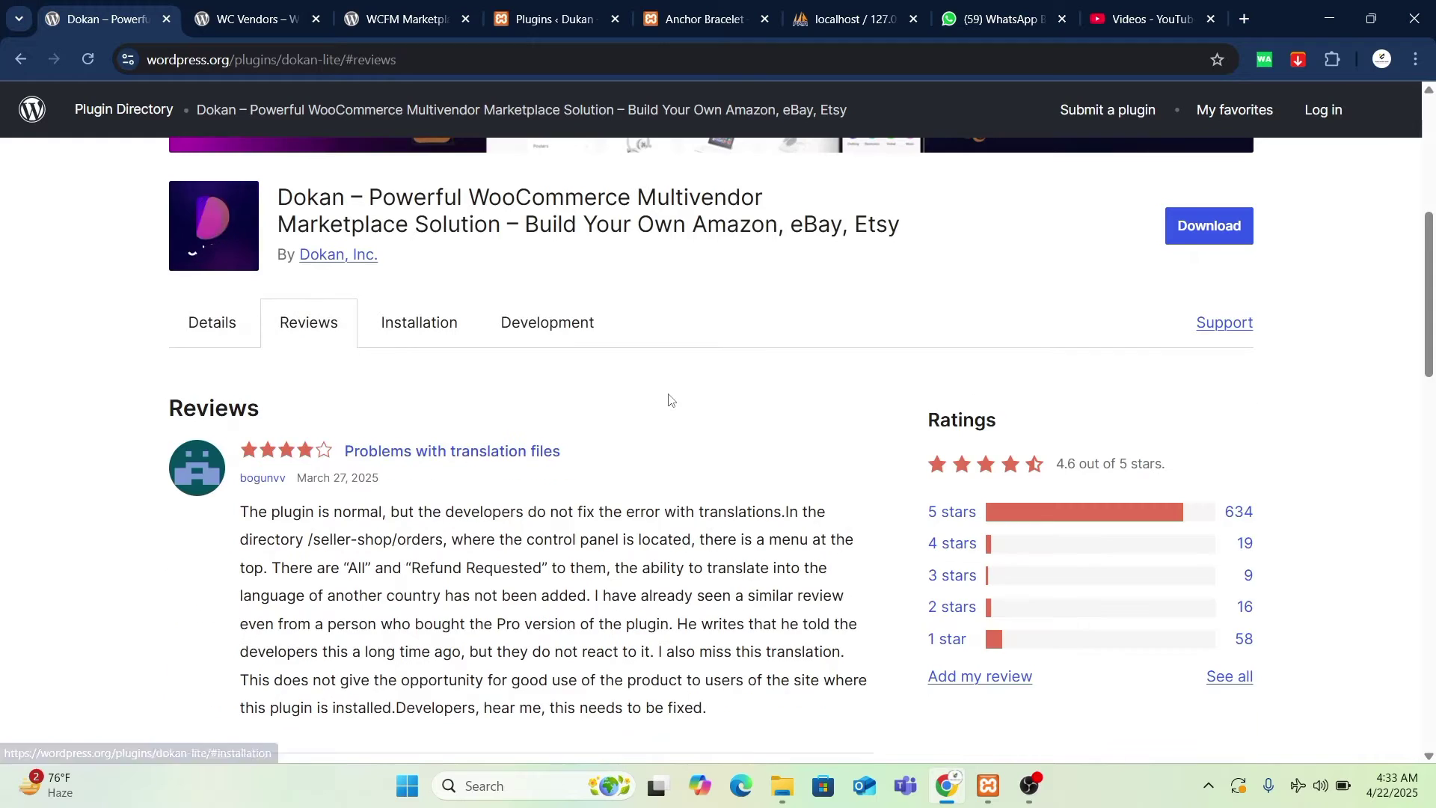
scroll(670, 400, down, 1)
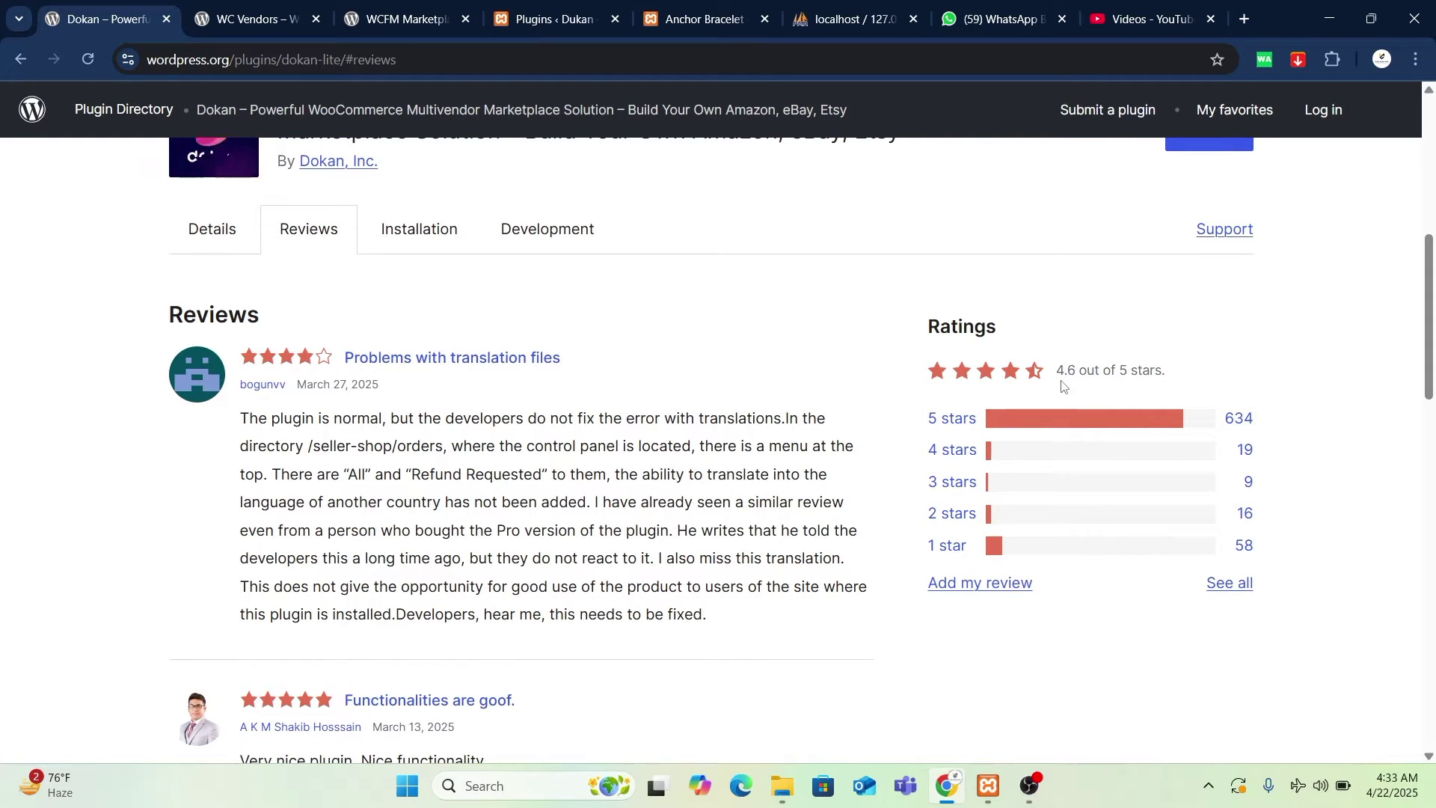
- Show the WC Vendors and WCFM Marketplace reviews, then return to the Dokan plugin page
click(396, 19)
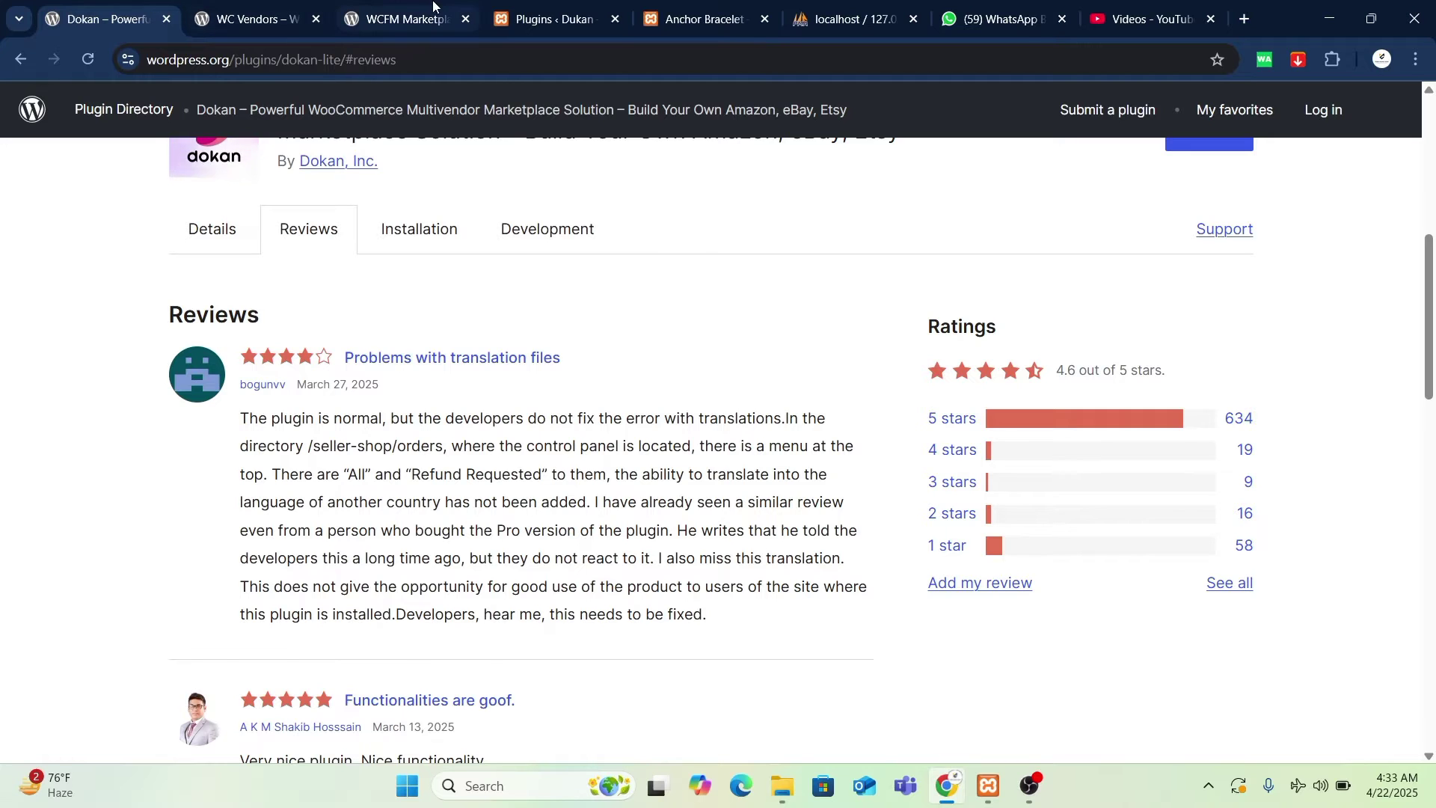
click(272, 6)
click(307, 228)
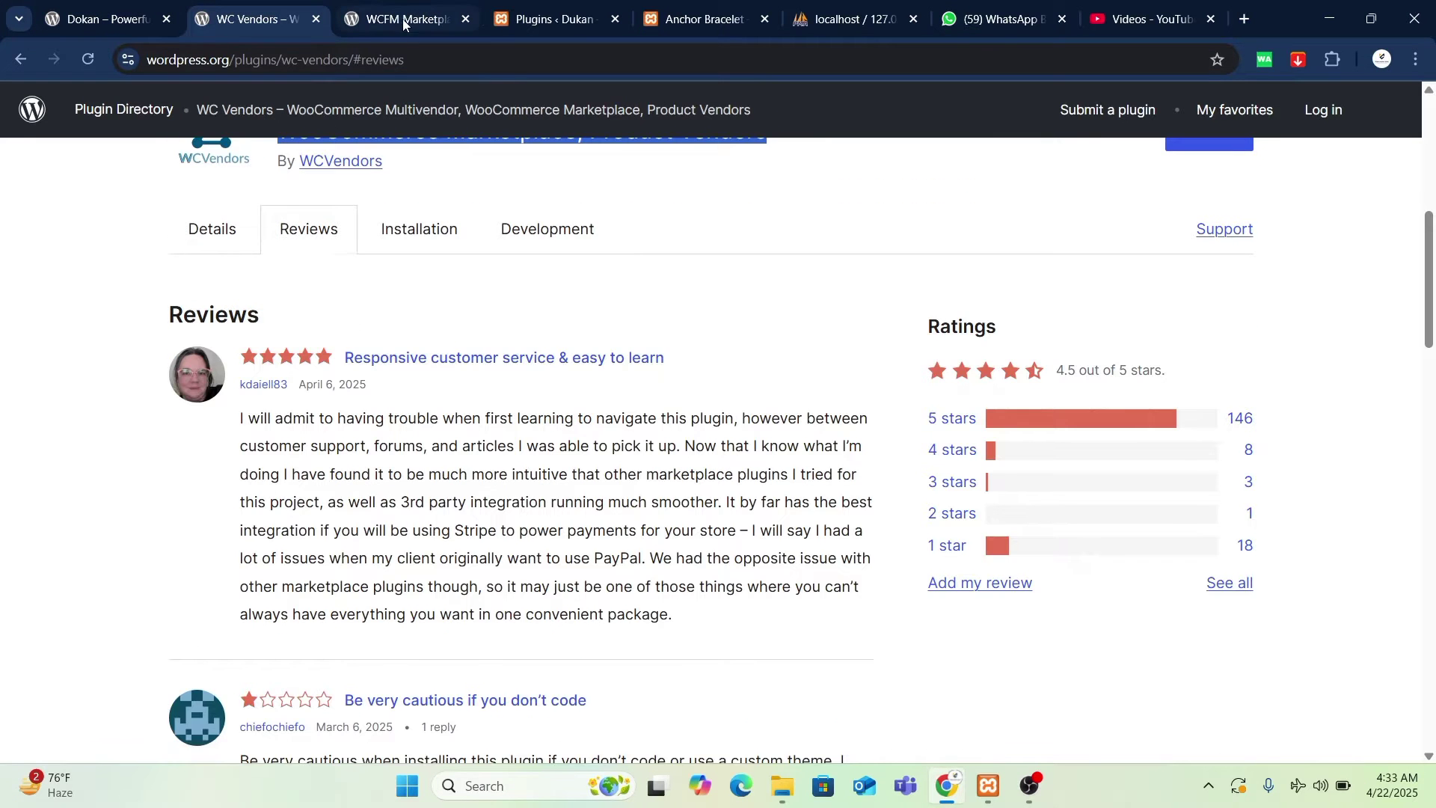
click(404, 19)
click(273, 22)
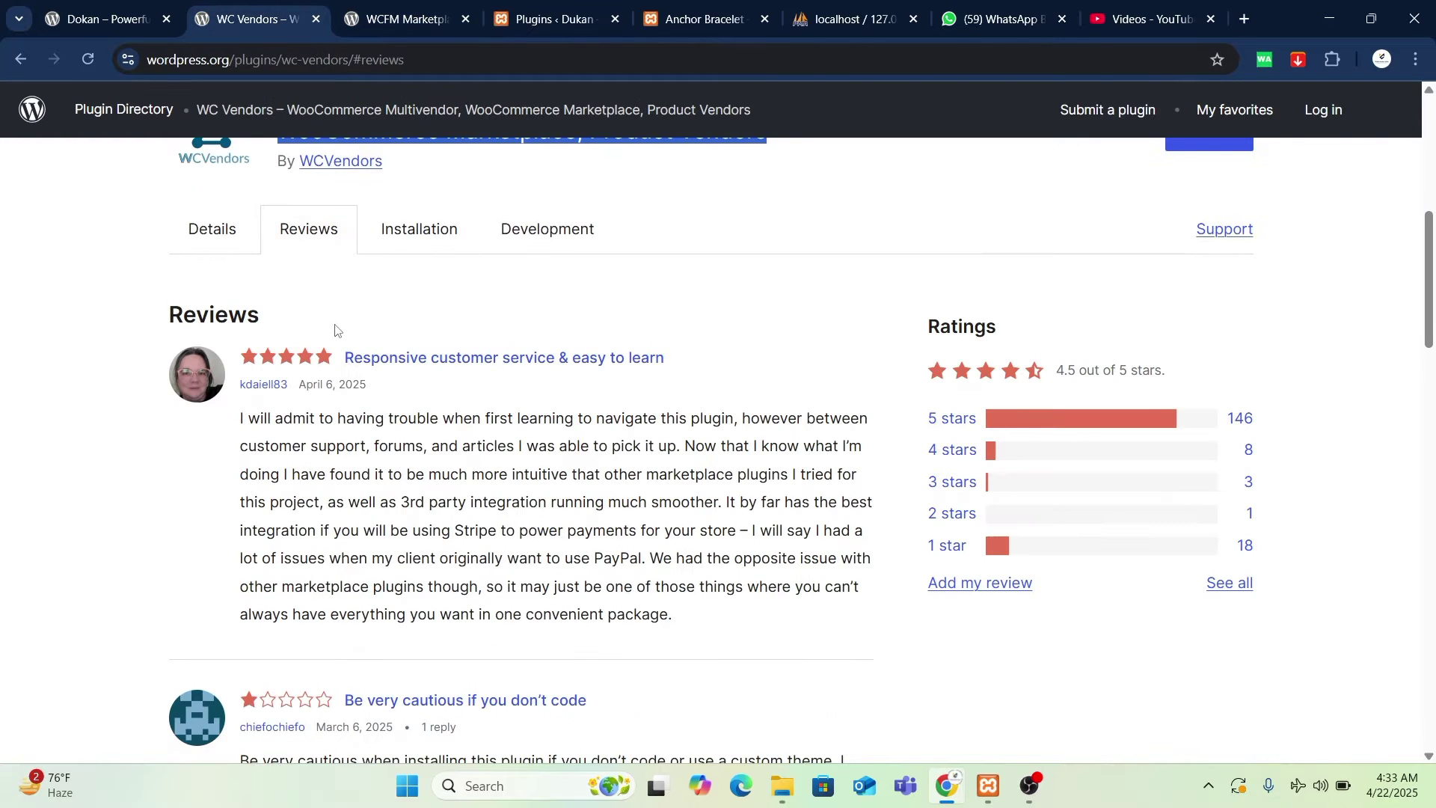
click(397, 21)
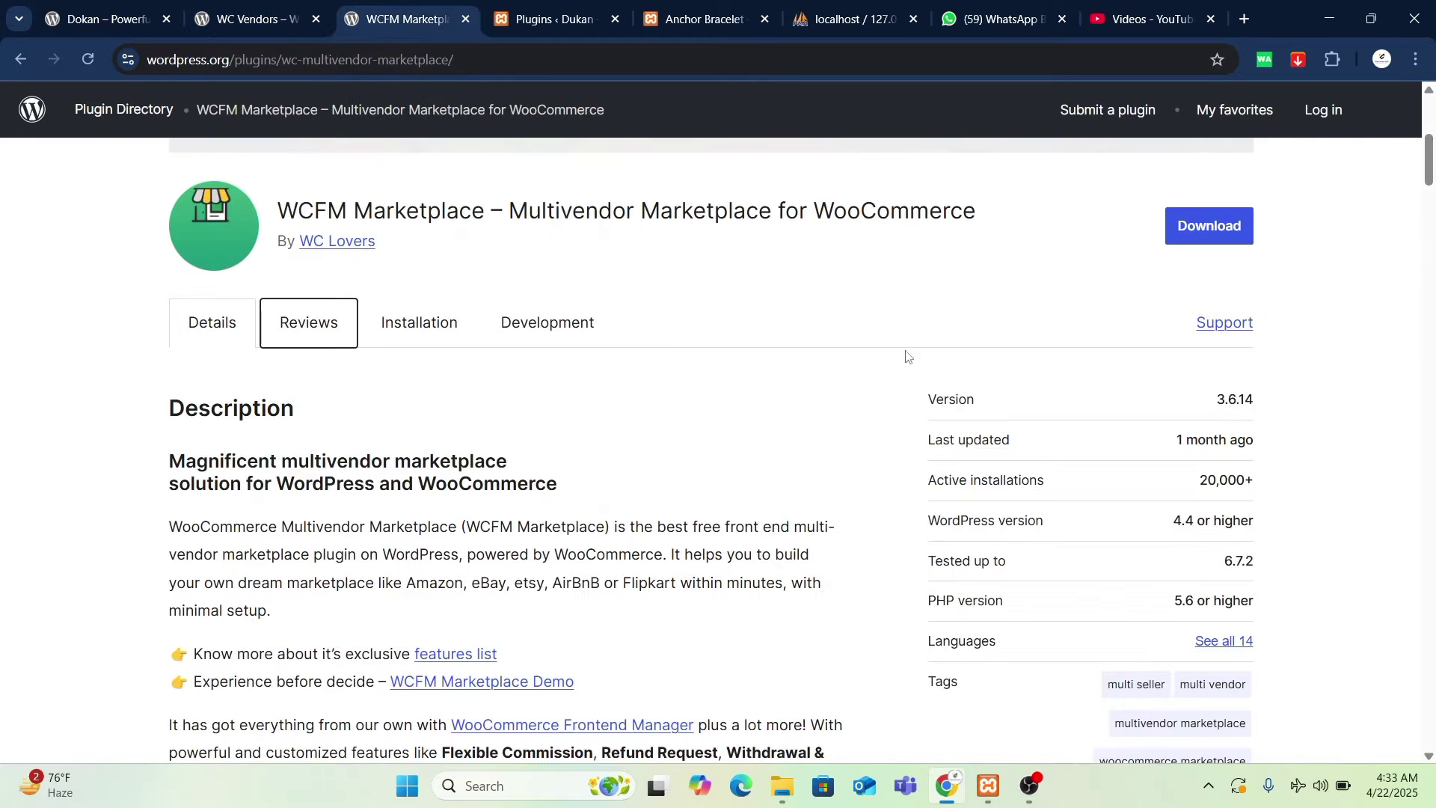
click(325, 332)
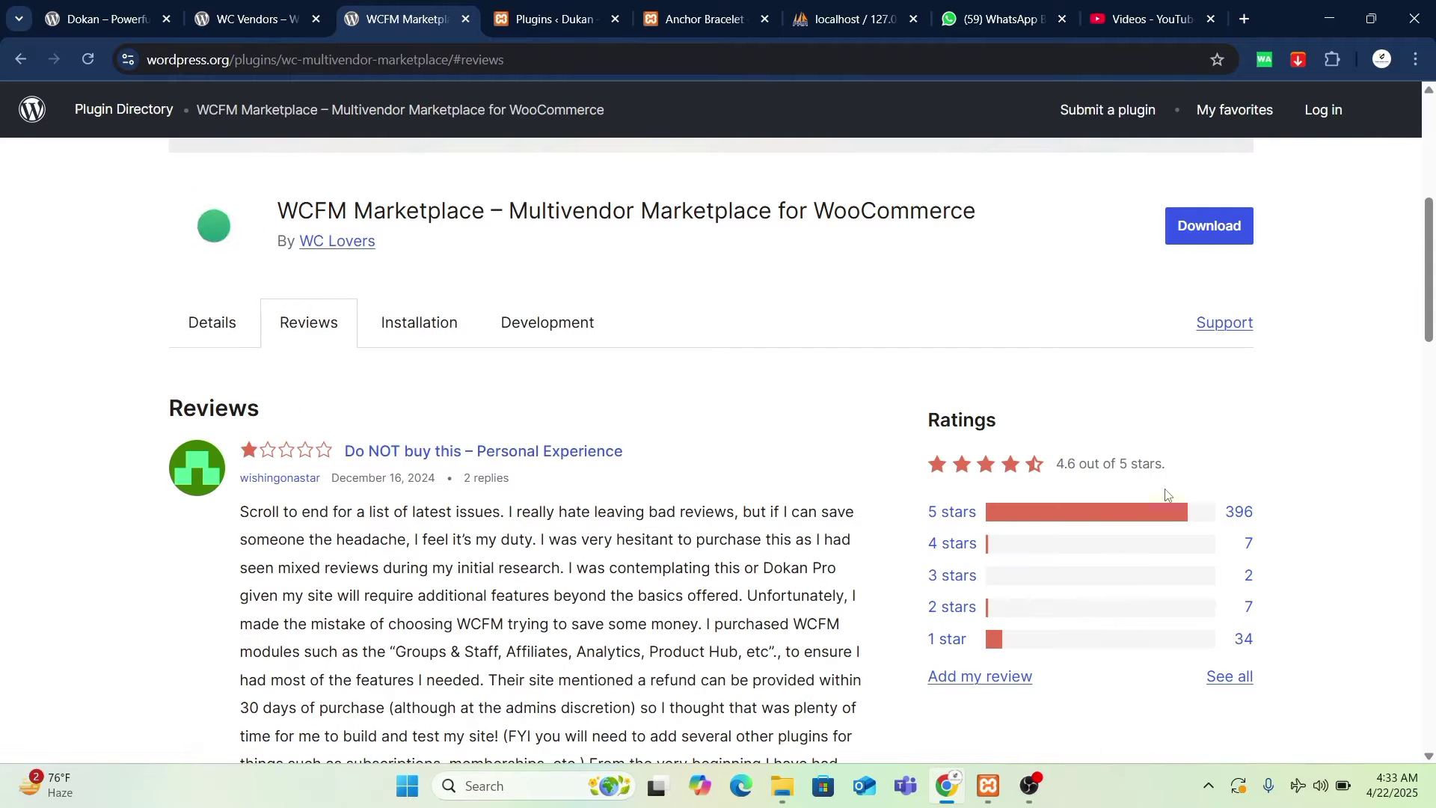
click(97, 20)
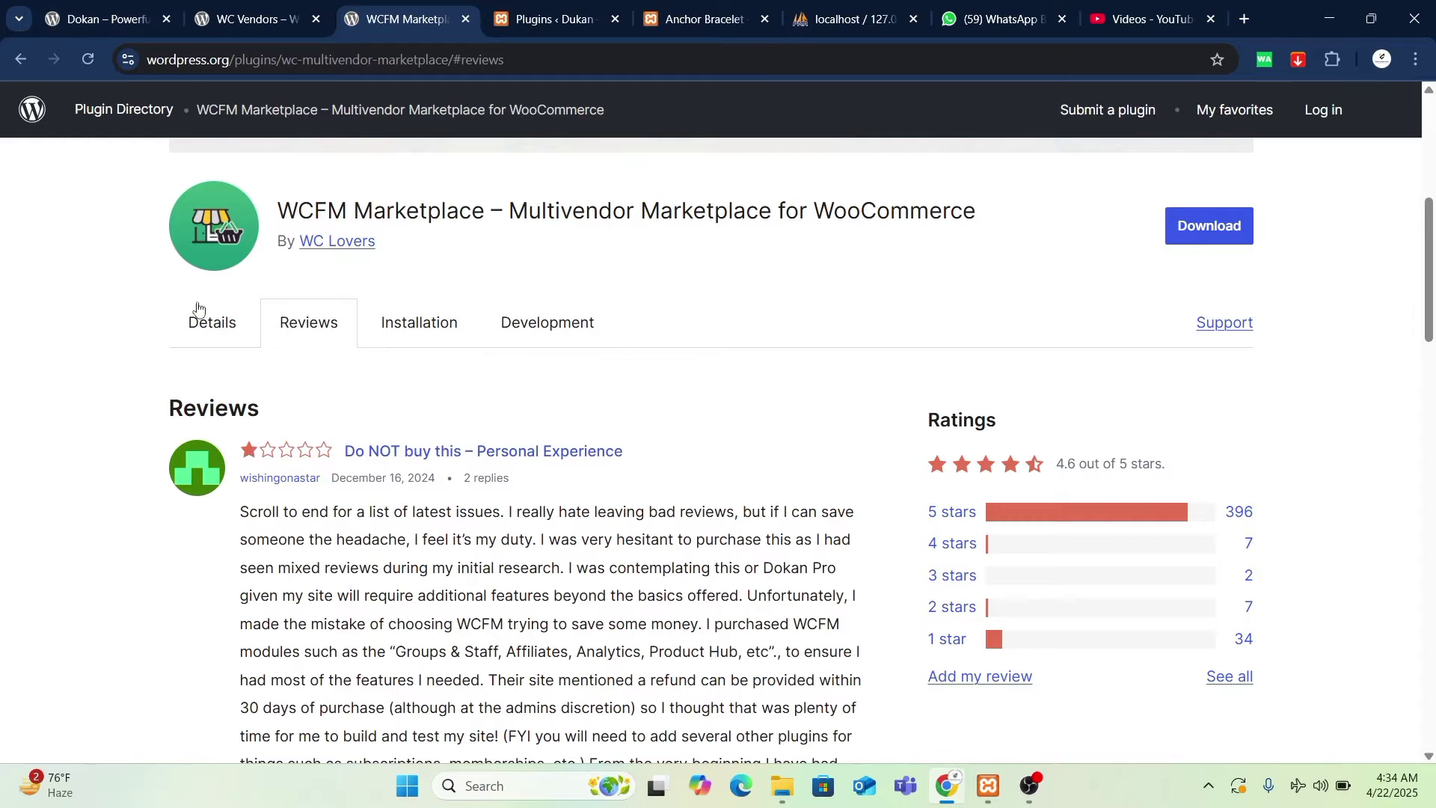
scroll(455, 466, up, 5)
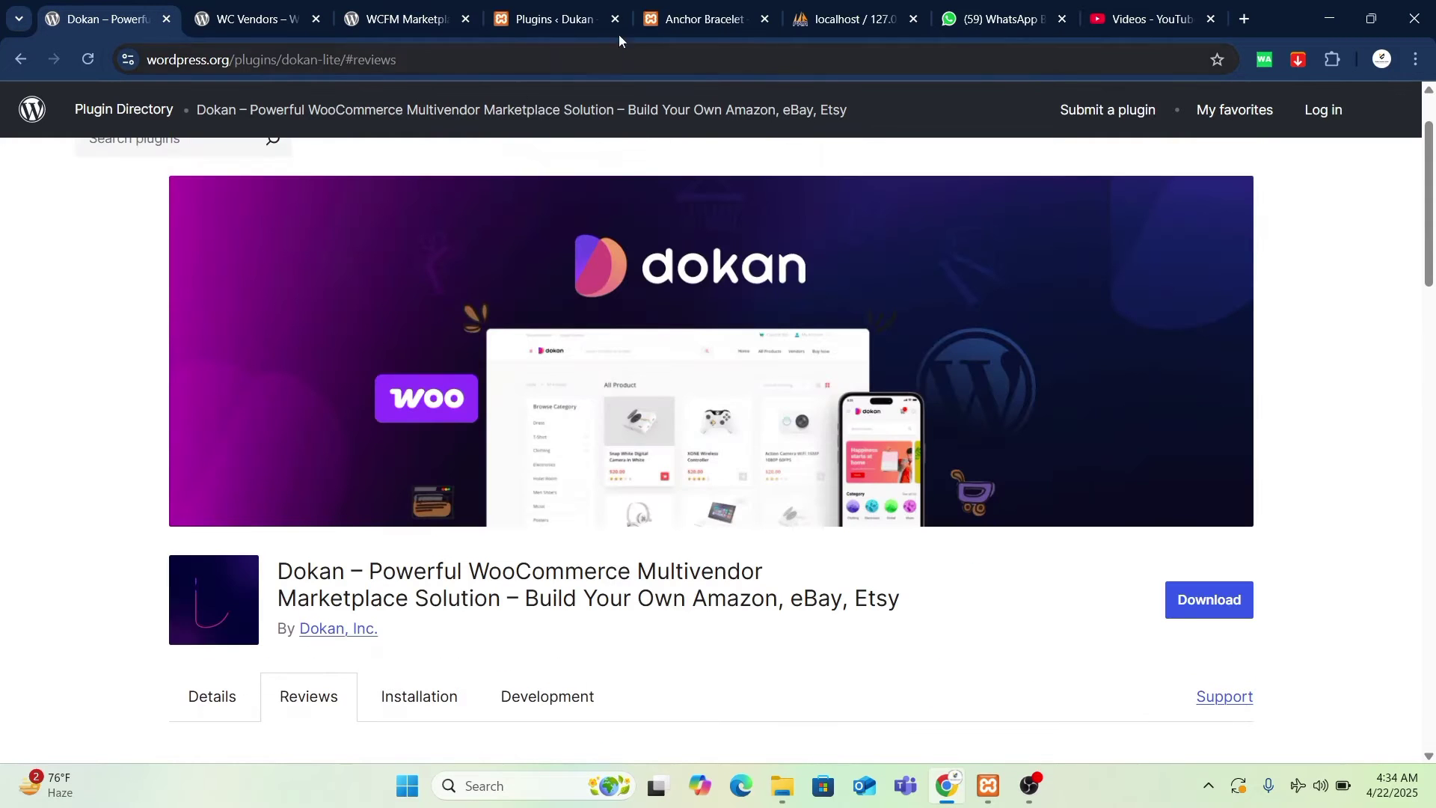
click(554, 20)
- Add the Anchor Bracelet in the Black option to the cart
click(322, 202)
key(ctrl+Tab)
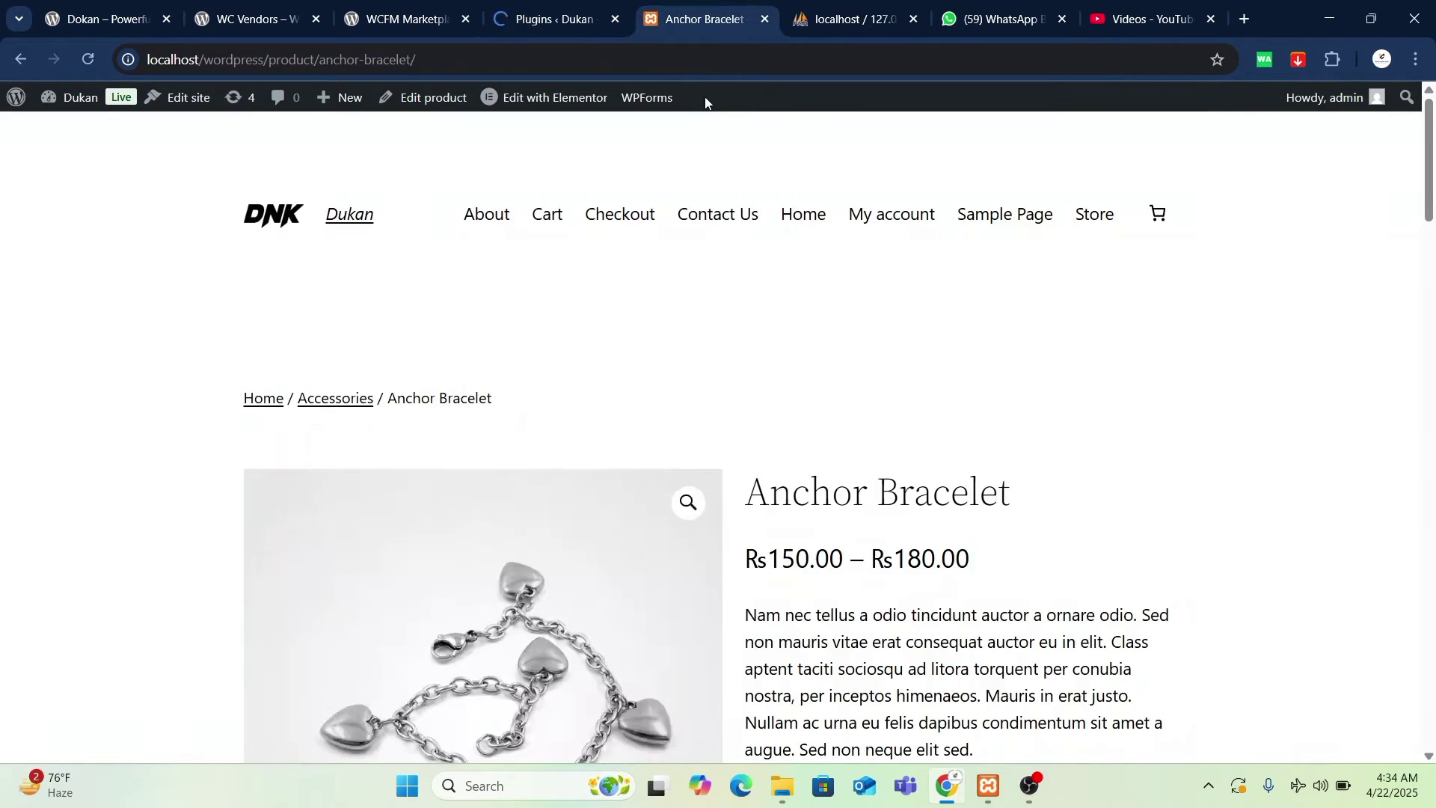
scroll(705, 503, down, 8)
scroll(823, 484, up, 4)
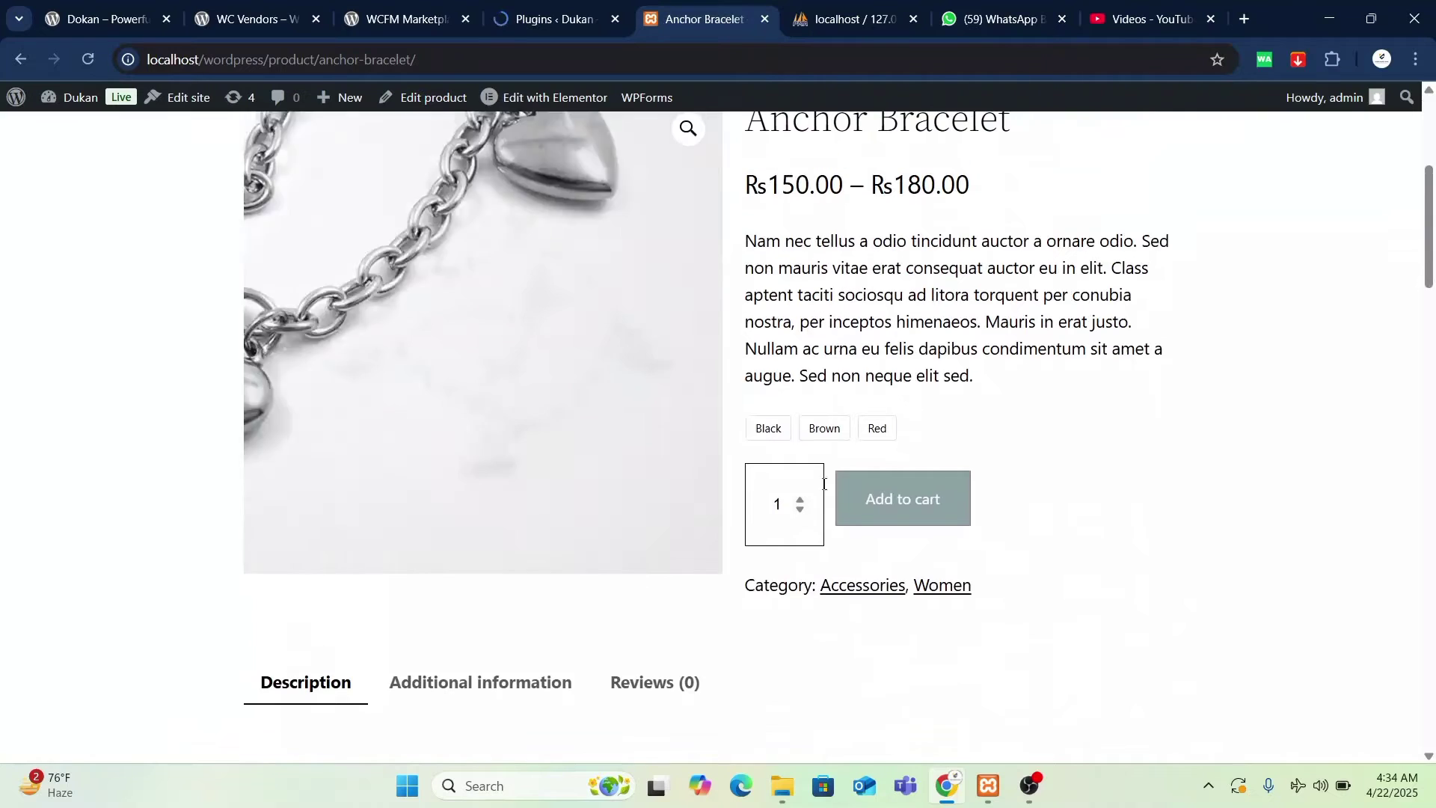
click(905, 502)
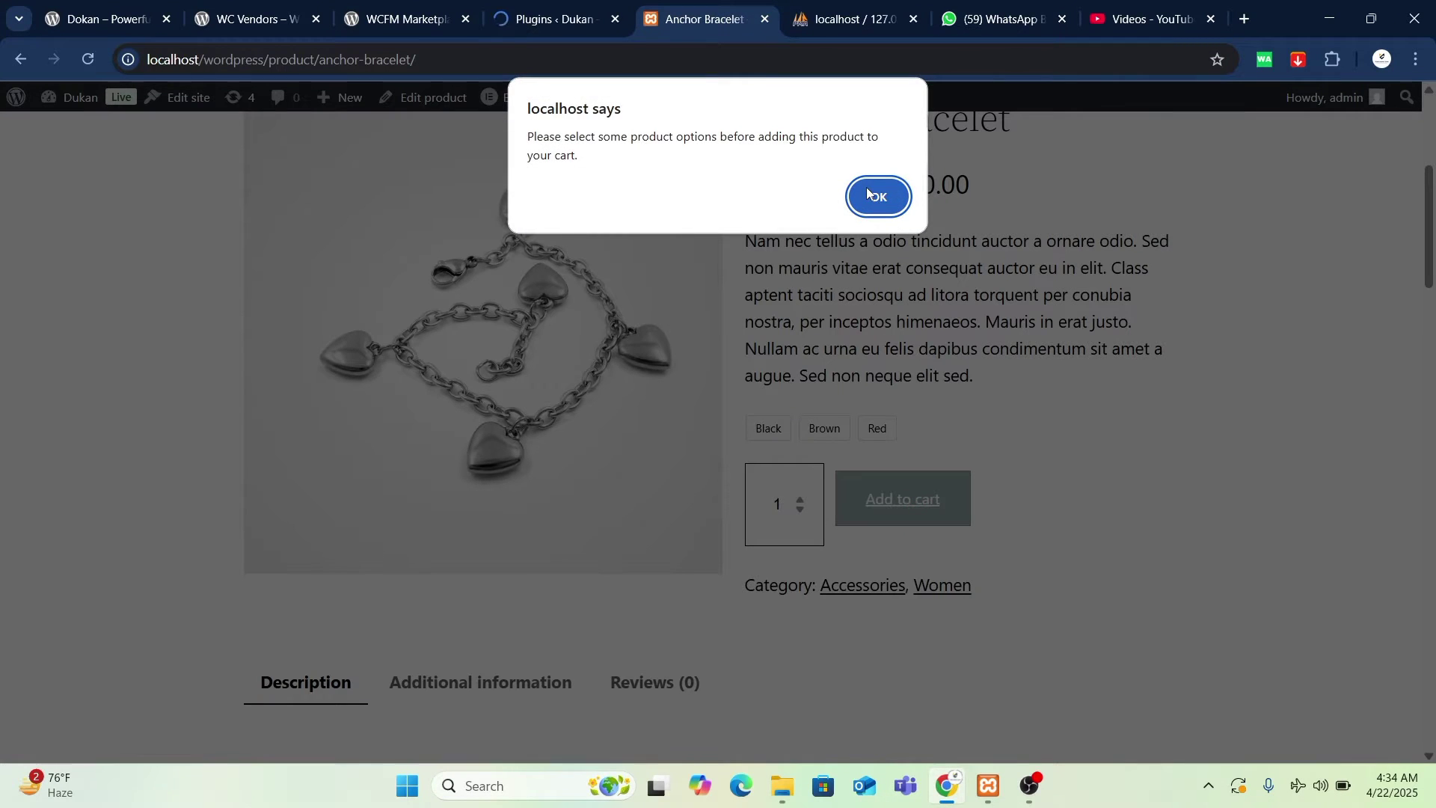
click(877, 196)
click(778, 437)
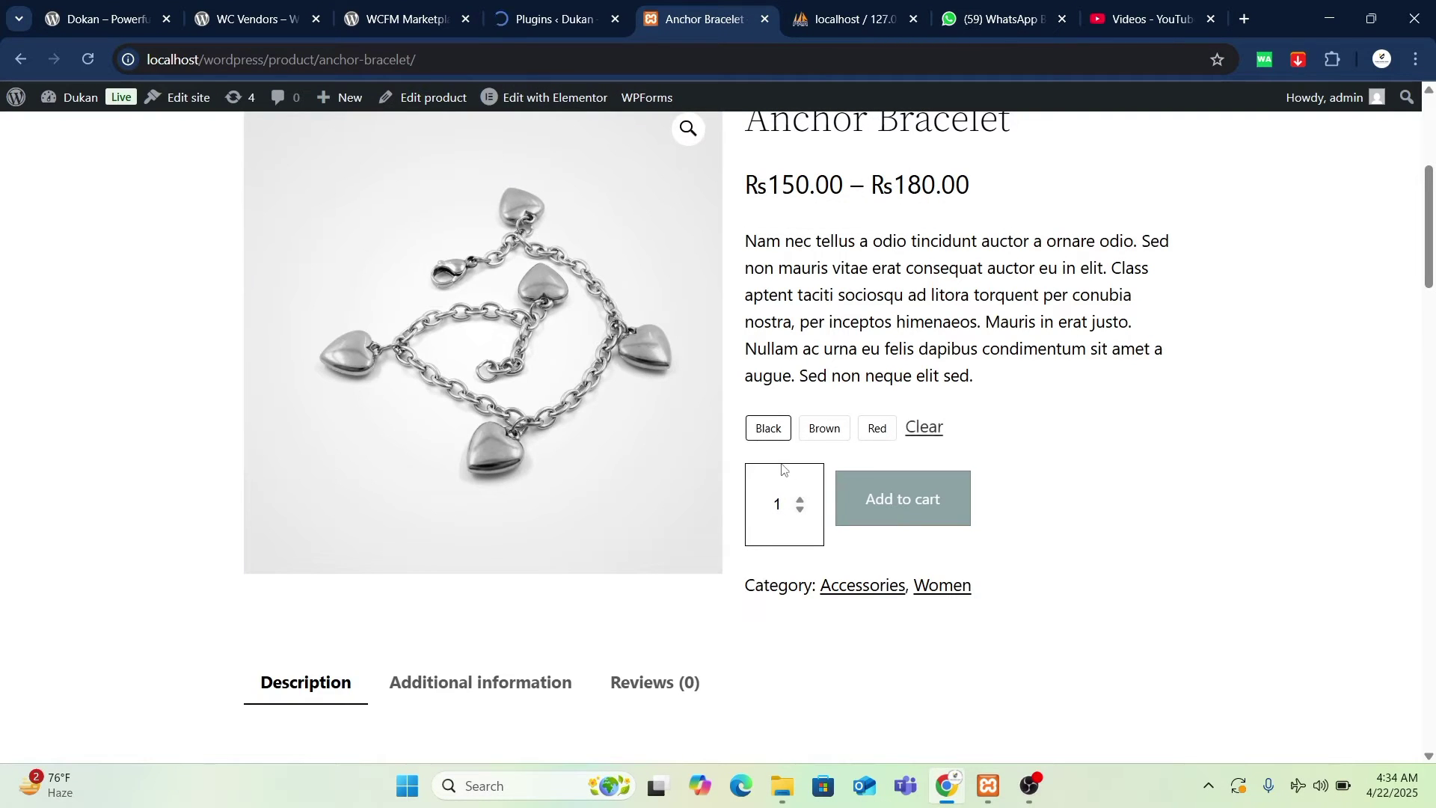
click(925, 560)
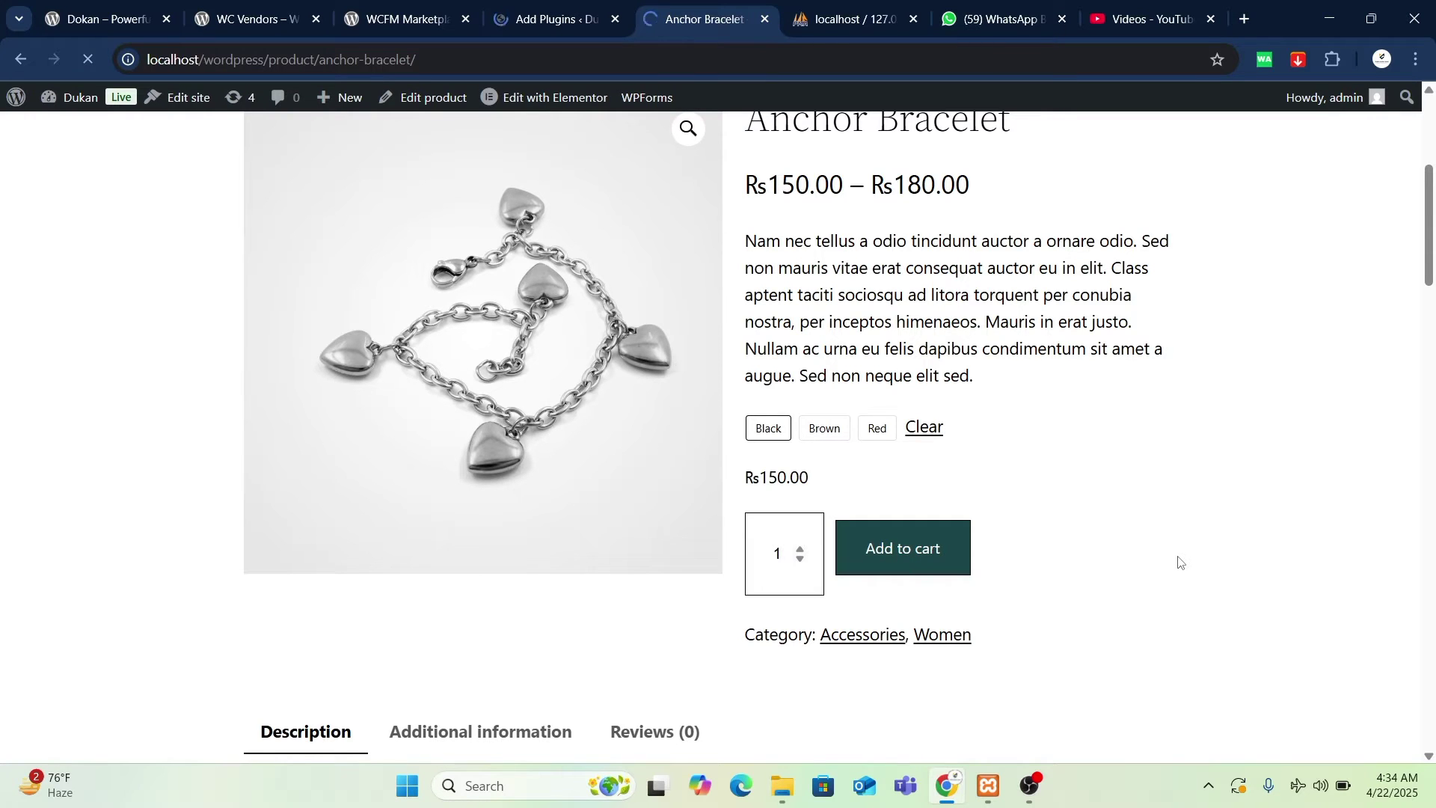
- Open the cart holding the Black Anchor Bracelet at Rs150.00
click(566, 15)
scroll(641, 404, down, 6)
scroll(641, 404, up, 6)
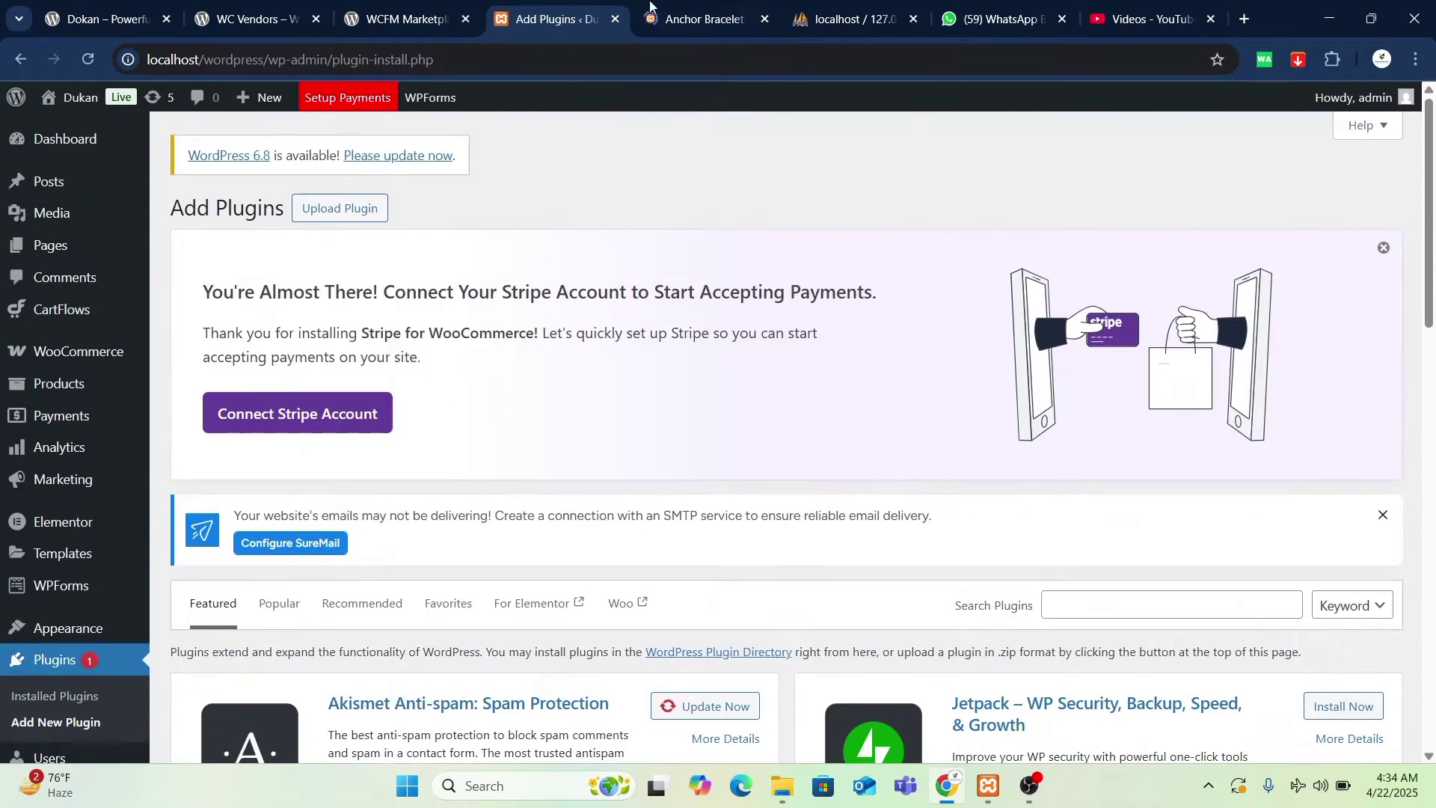
click(689, 16)
scroll(413, 280, down, 5)
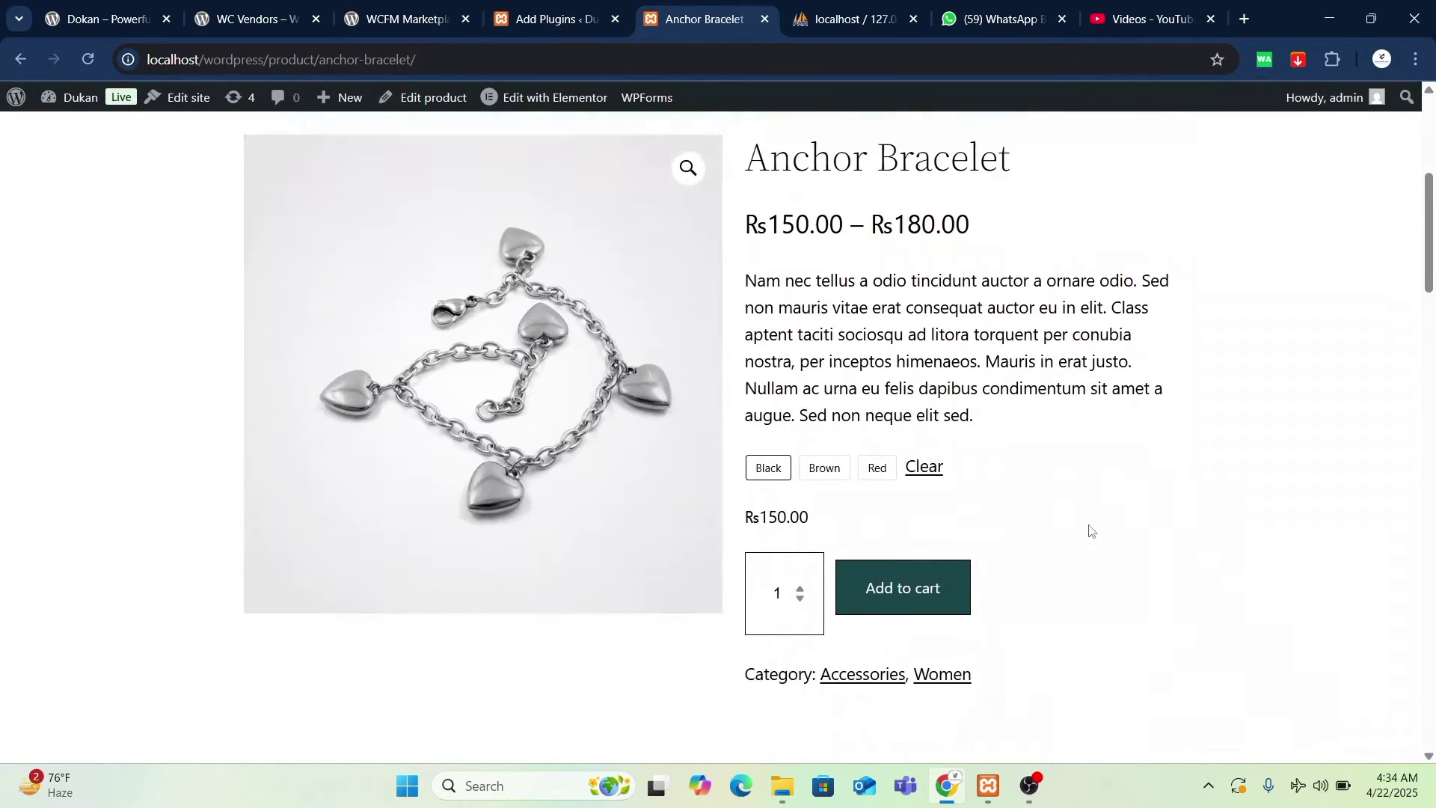
scroll(1323, 258, up, 3)
scroll(1322, 258, up, 3)
click(1141, 493)
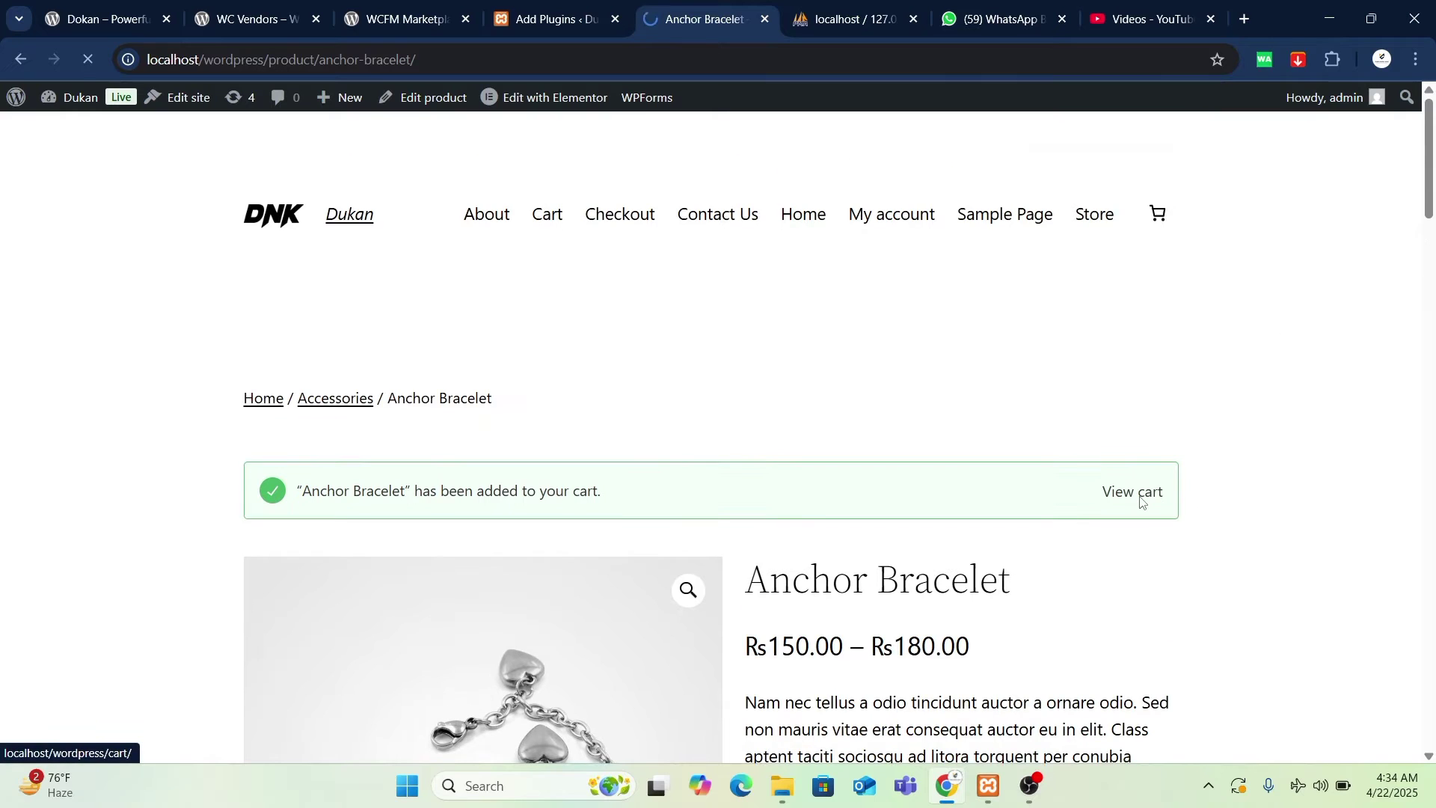
- Proceed to checkout with the Rs150.00 bracelet, then go back to the Add Plugins page
click(565, 9)
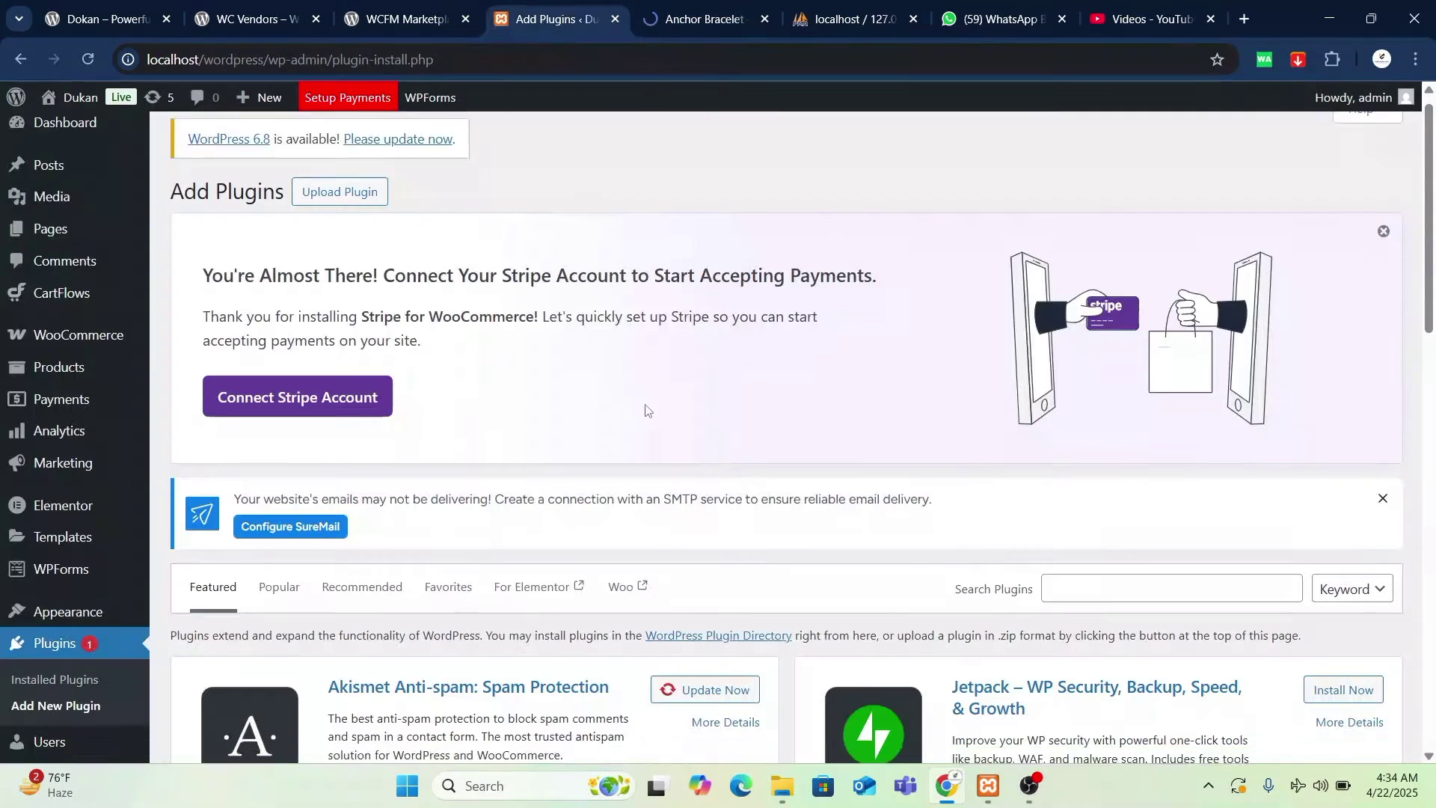
scroll(646, 411, down, 8)
scroll(645, 411, down, 7)
scroll(642, 400, up, 8)
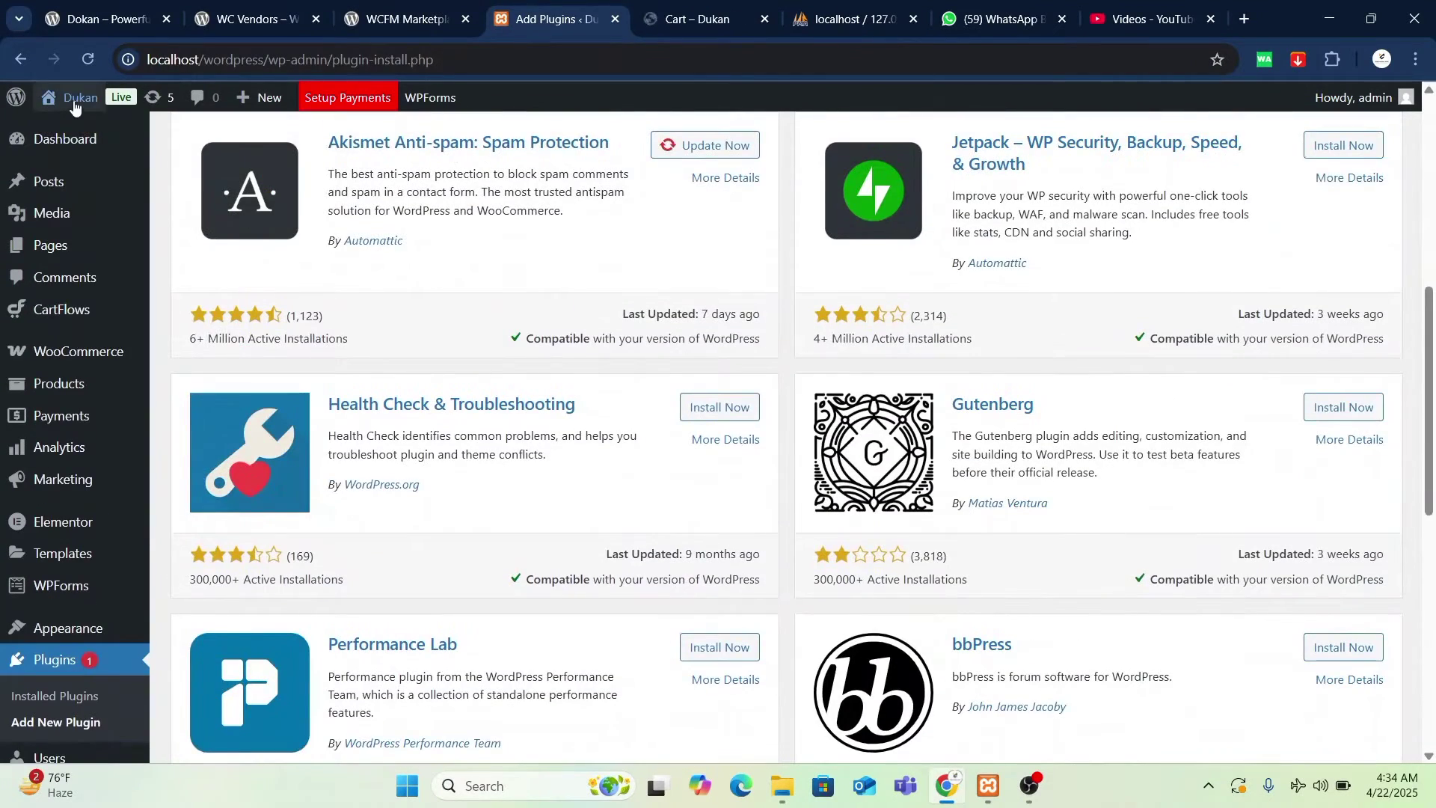
mouse_move(85, 100)
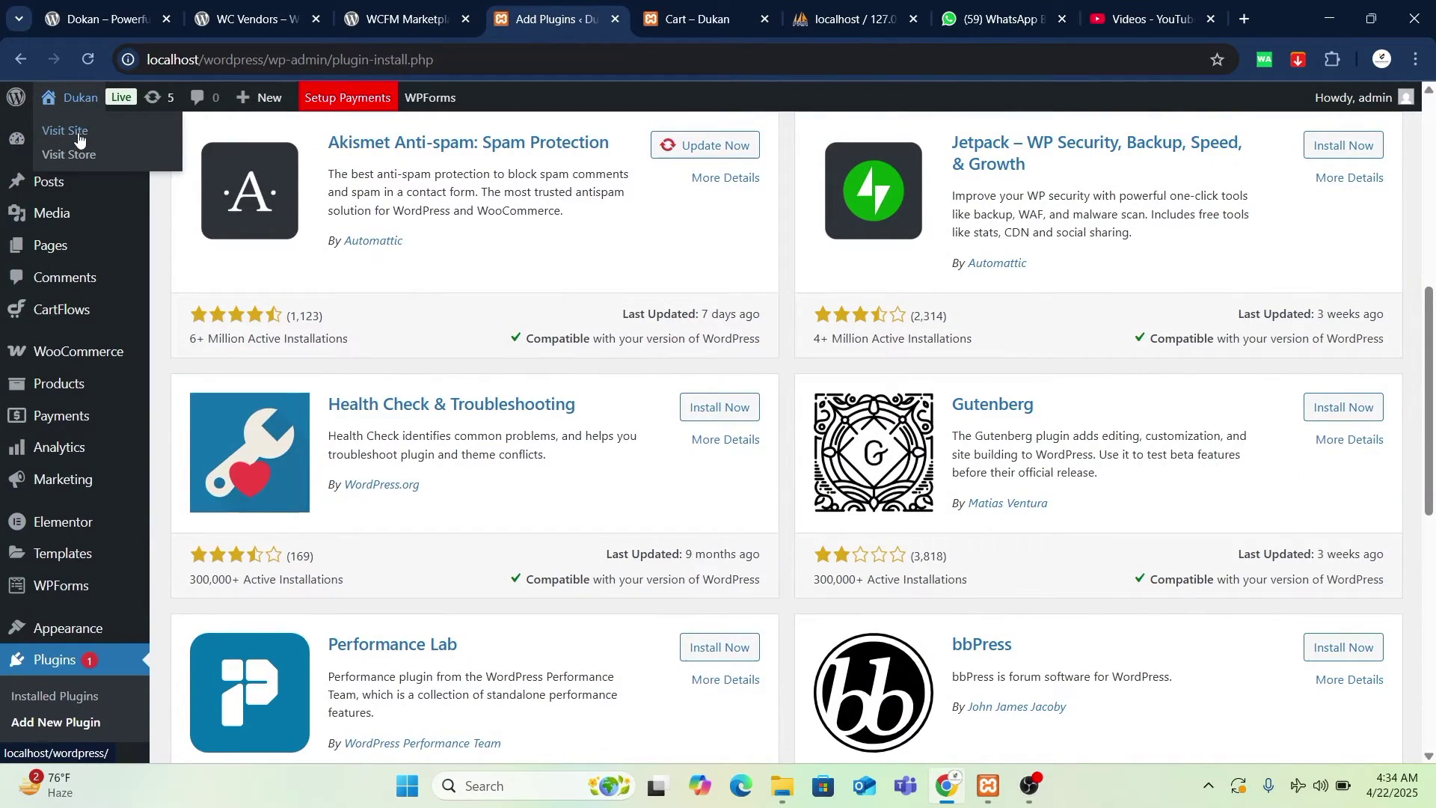
click(695, 19)
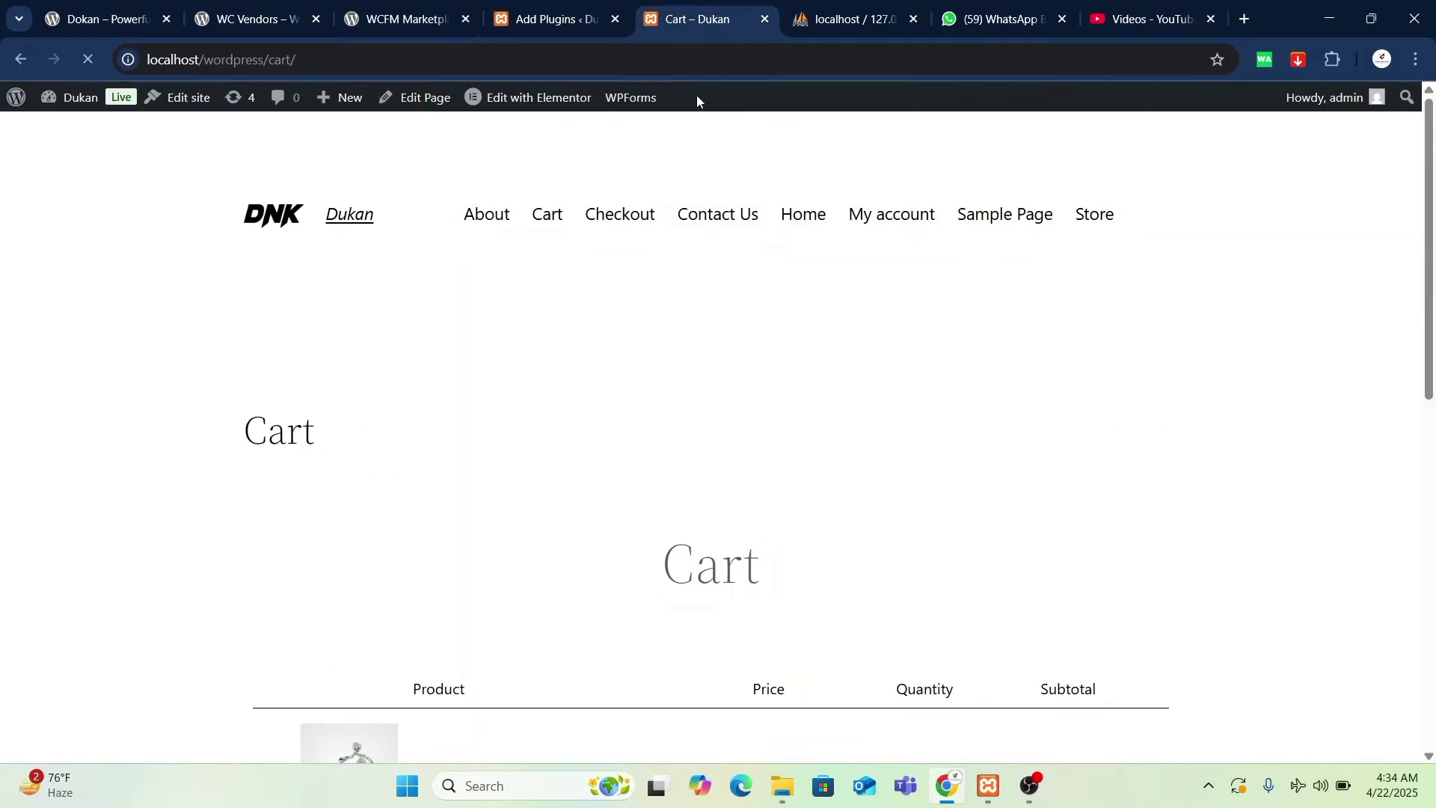
scroll(721, 359, down, 6)
scroll(724, 359, up, 1)
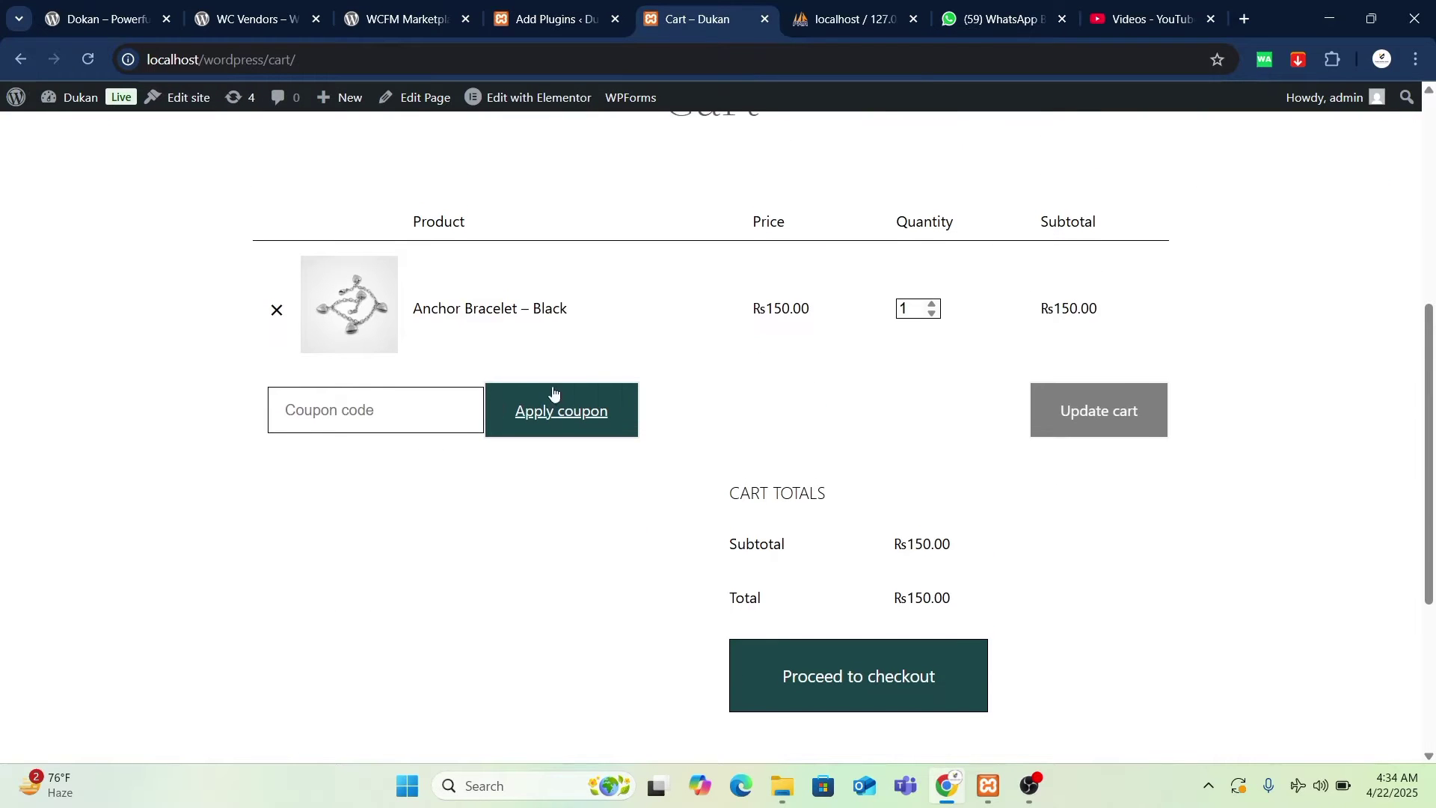
click(924, 654)
click(547, 19)
scroll(1104, 532, up, 7)
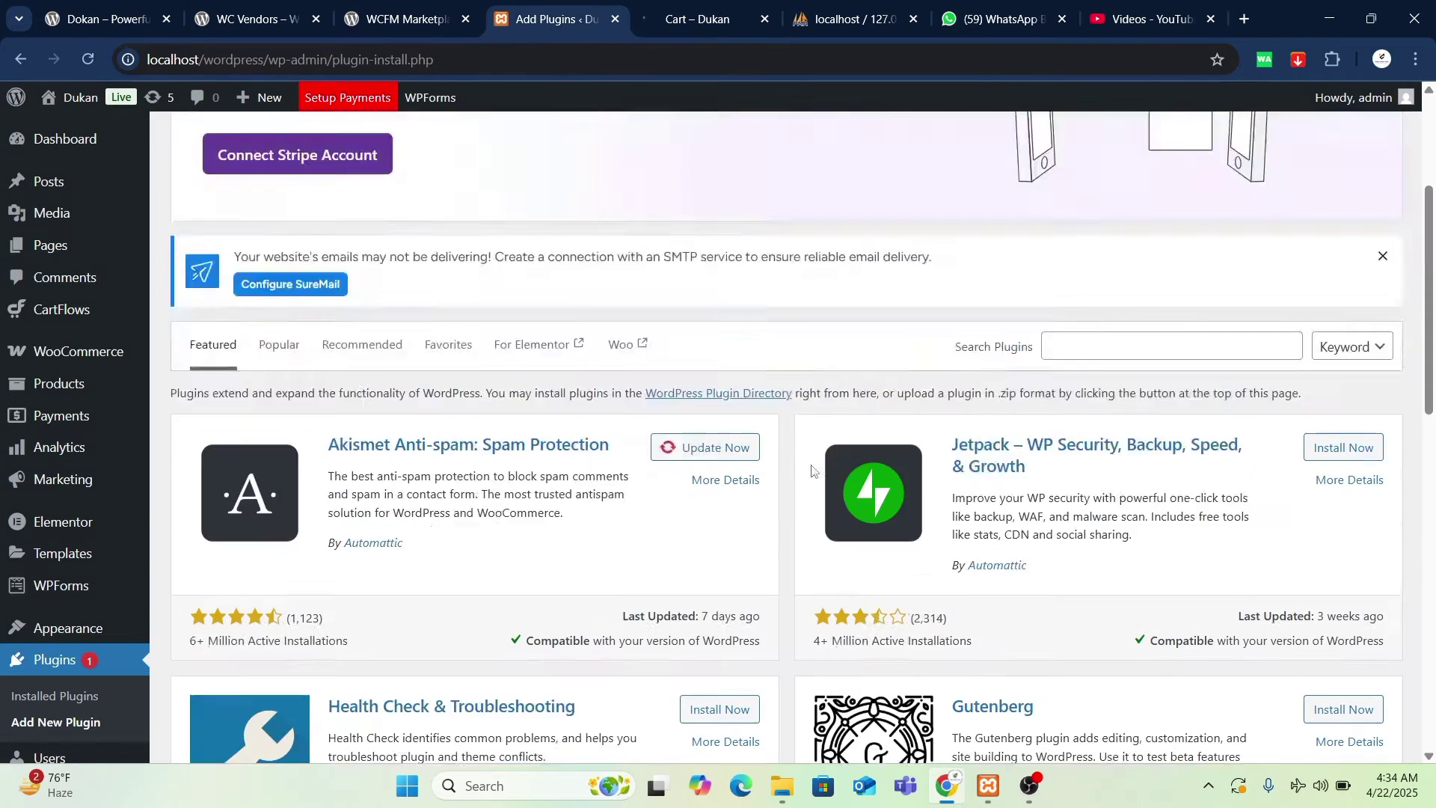
- Search the WordPress plugin directory for 'dokan'
scroll(1104, 532, down, 2)
click(1092, 413)
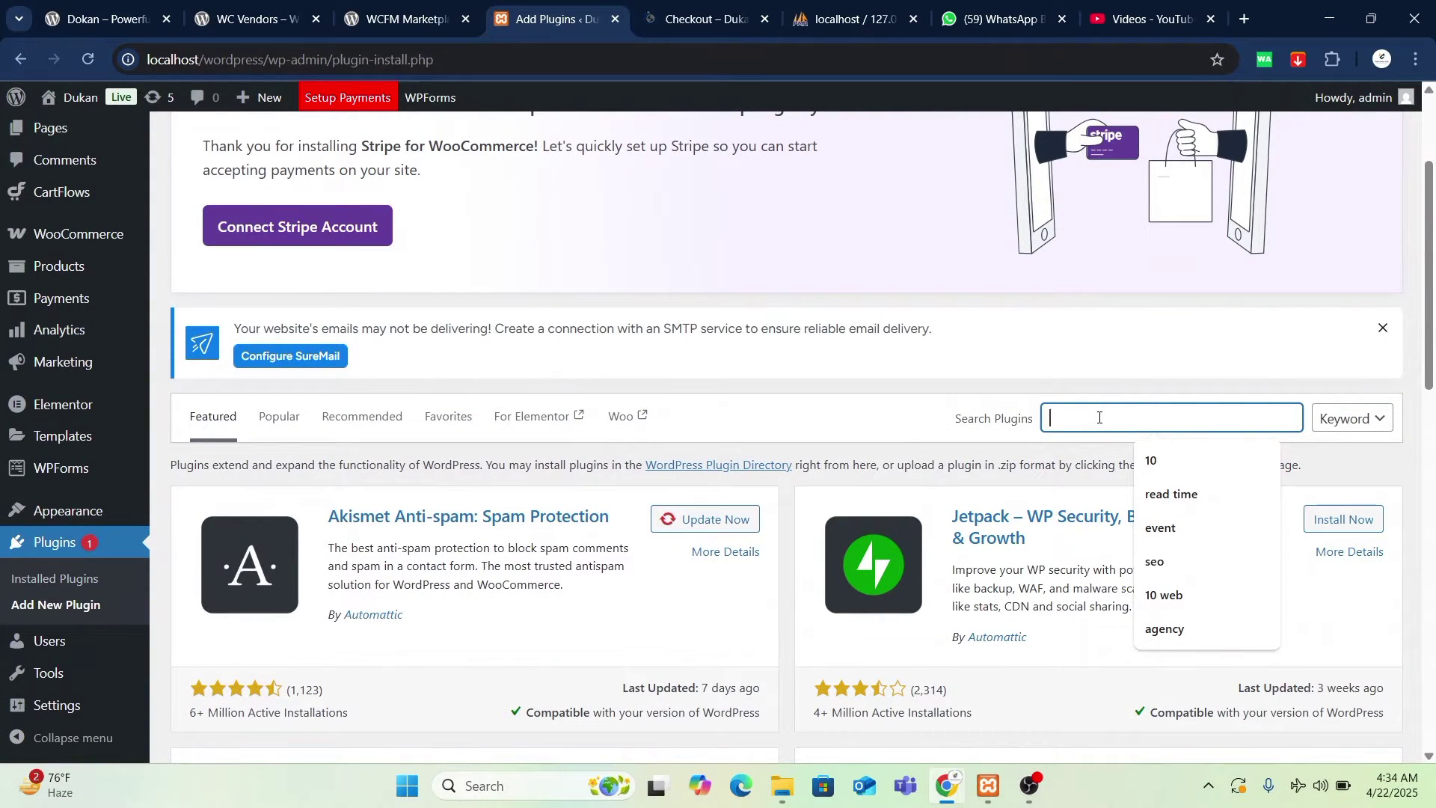
text(do)
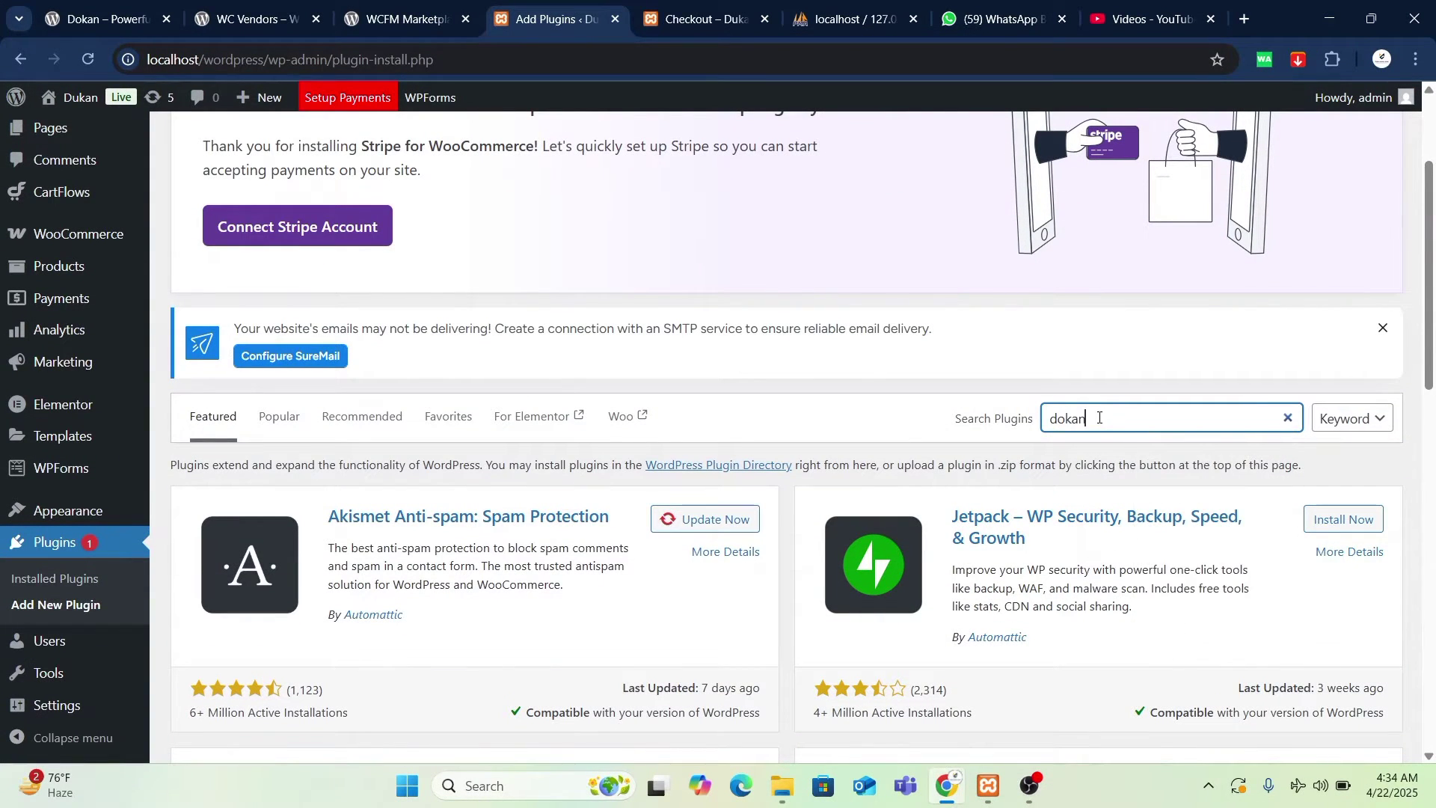
text(kan)
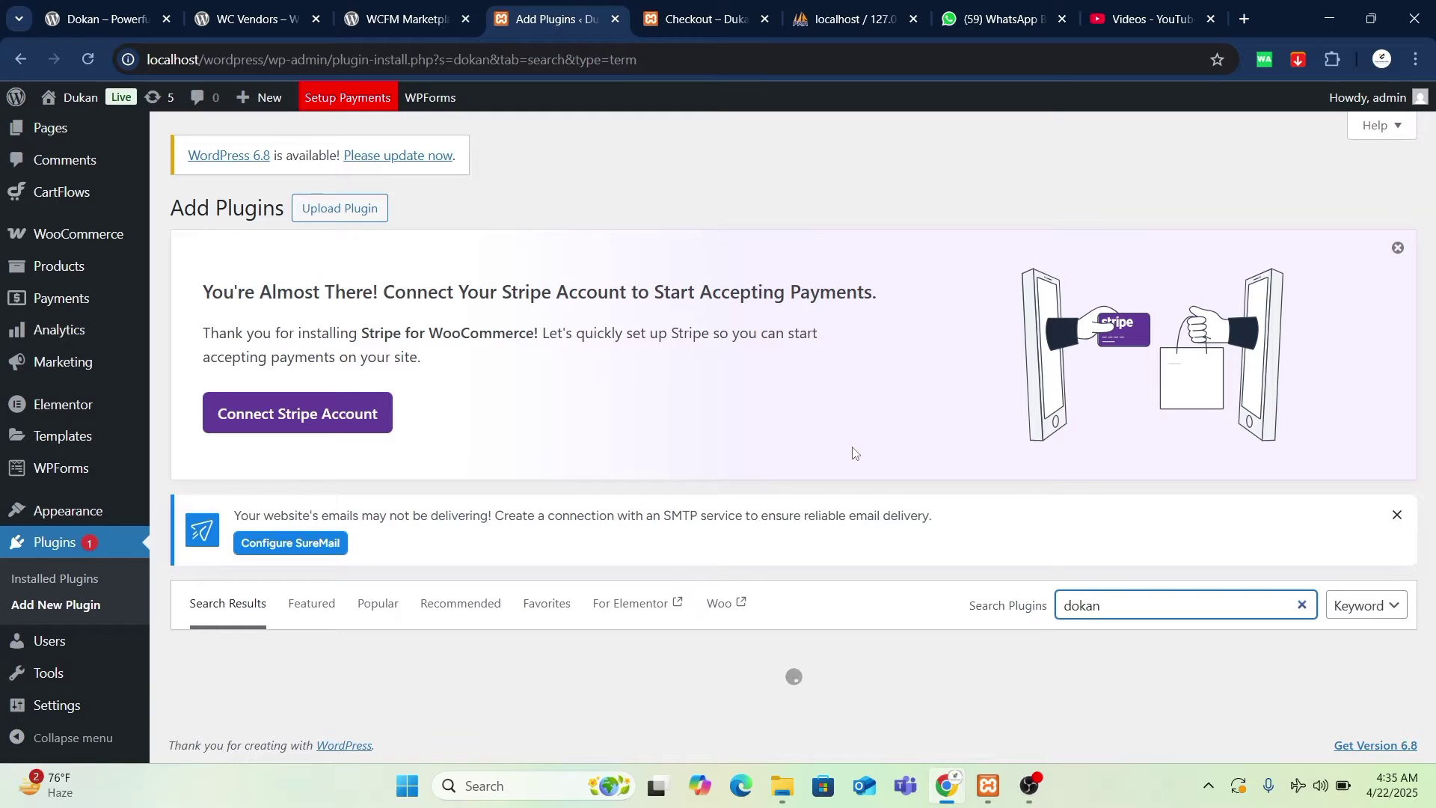
mouse_move(706, 27)
- Review the checkout form, checking back on the dokan plugin search results
click(667, 27)
scroll(677, 479, down, 8)
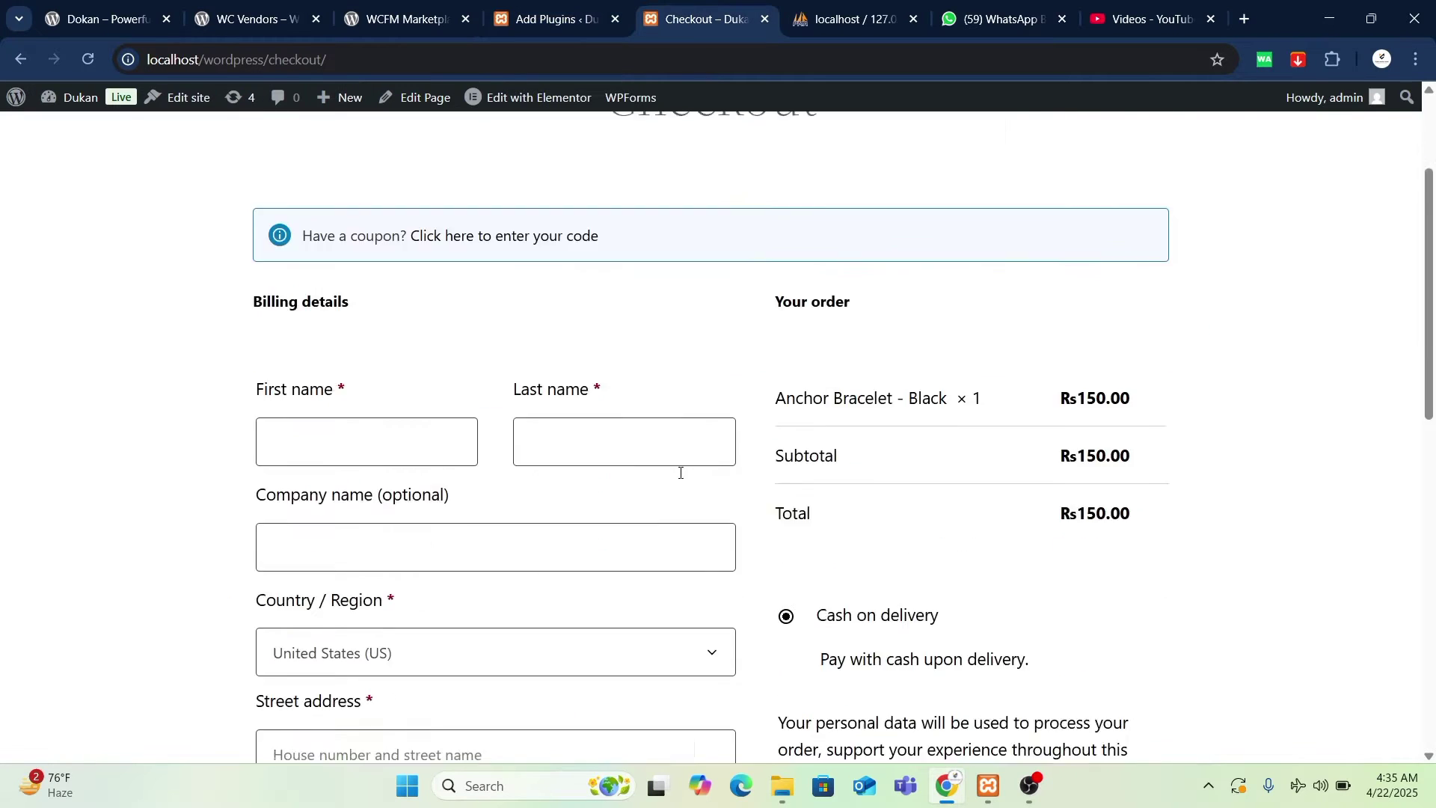
scroll(801, 526, up, 3)
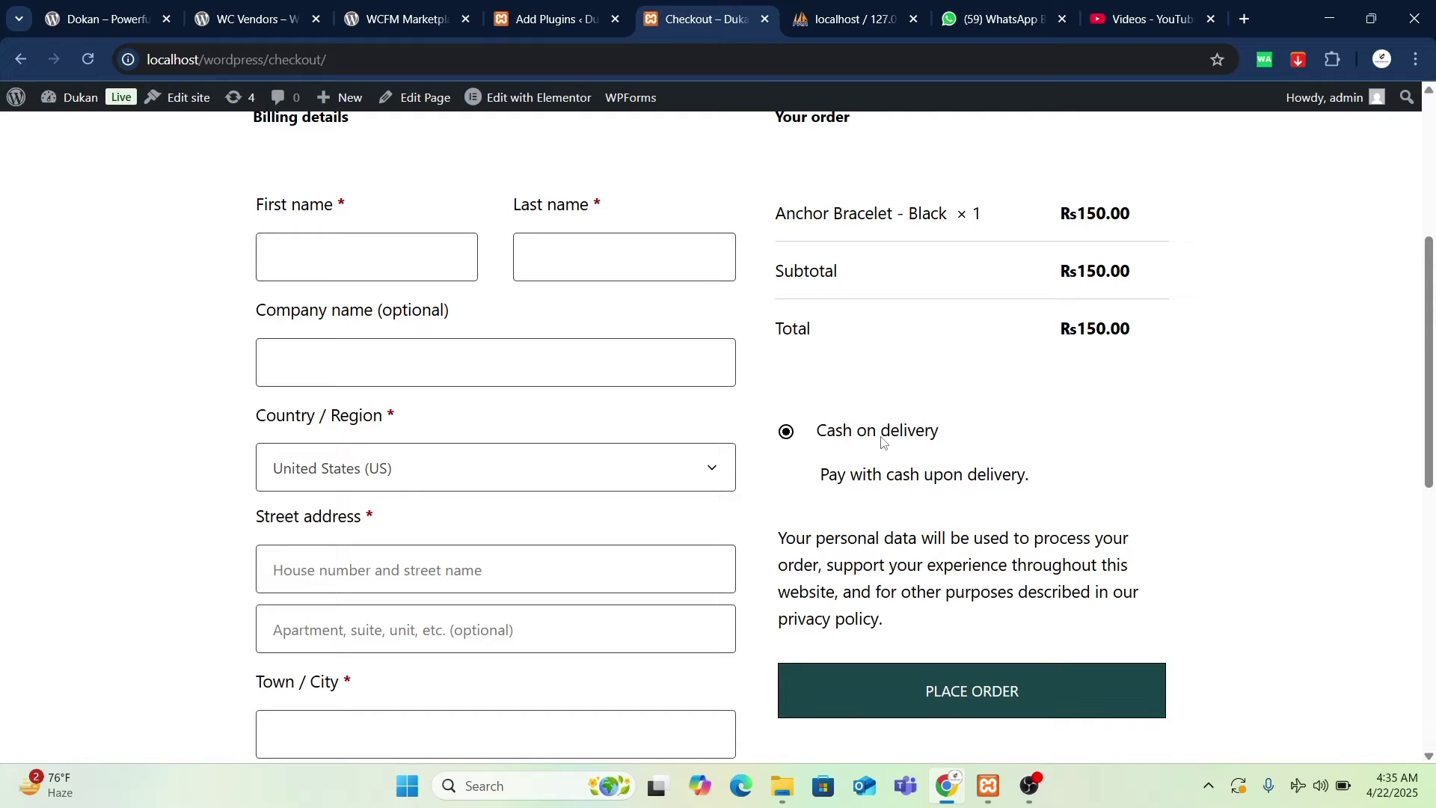
scroll(702, 509, down, 8)
scroll(491, 545, up, 10)
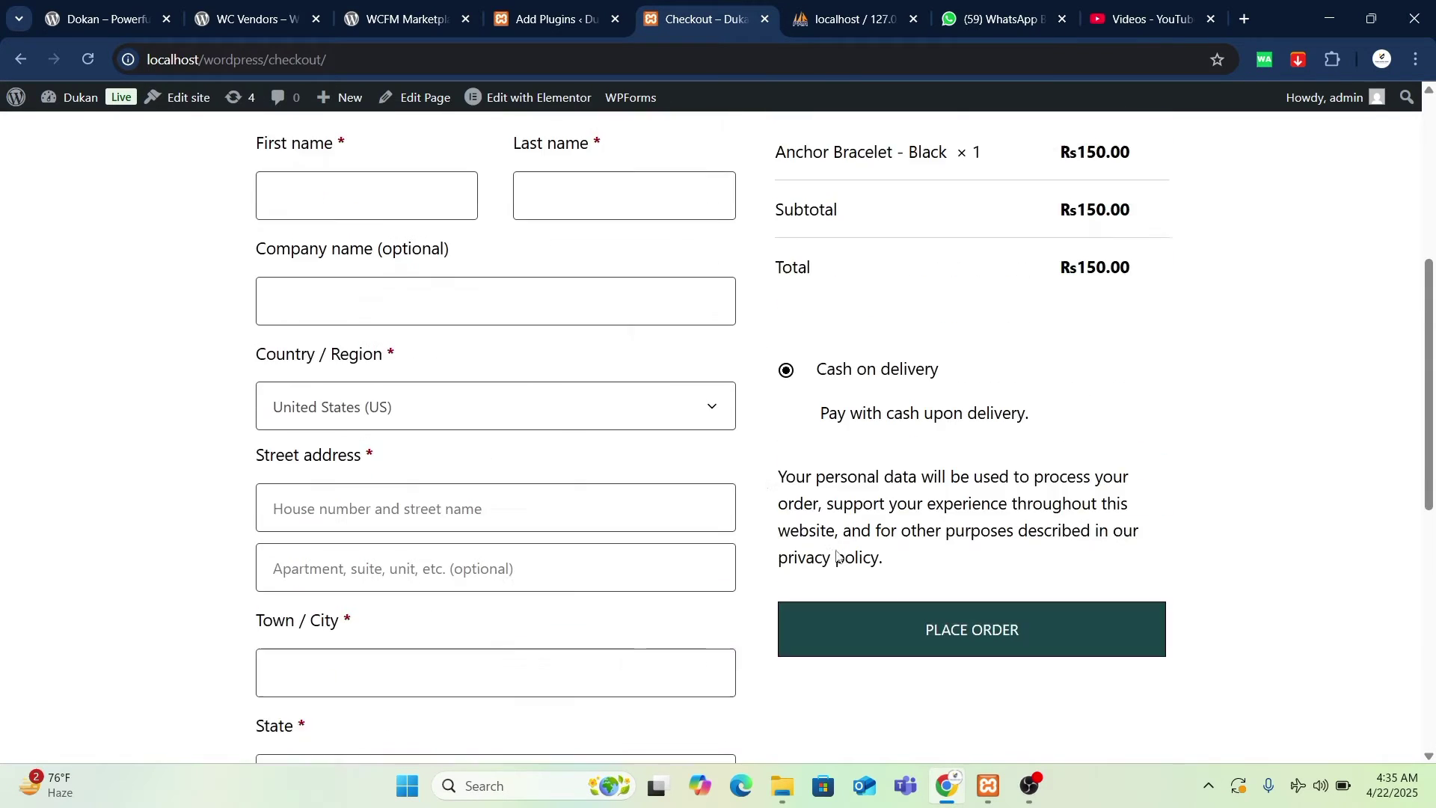
click(533, 22)
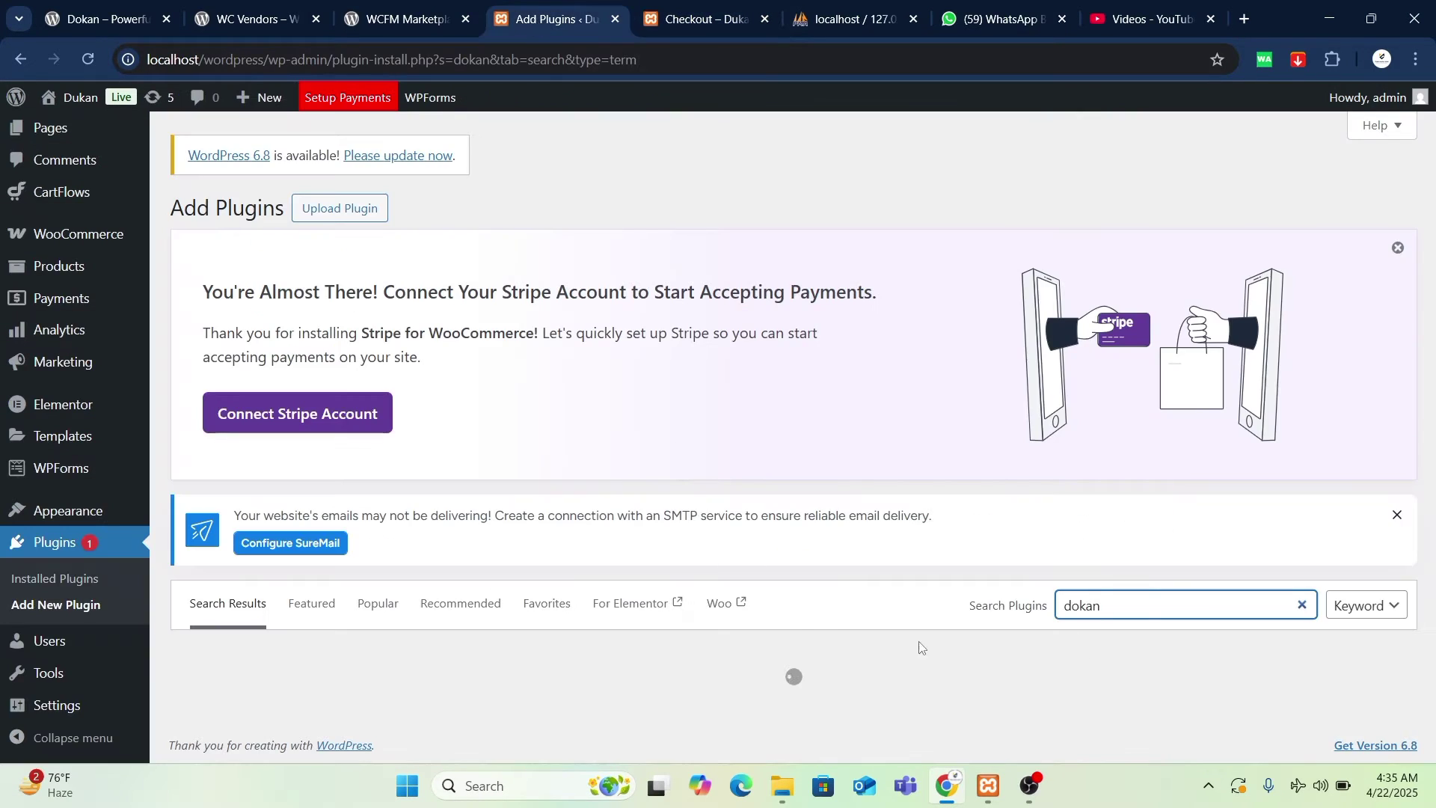
click(675, 23)
scroll(548, 497, down, 10)
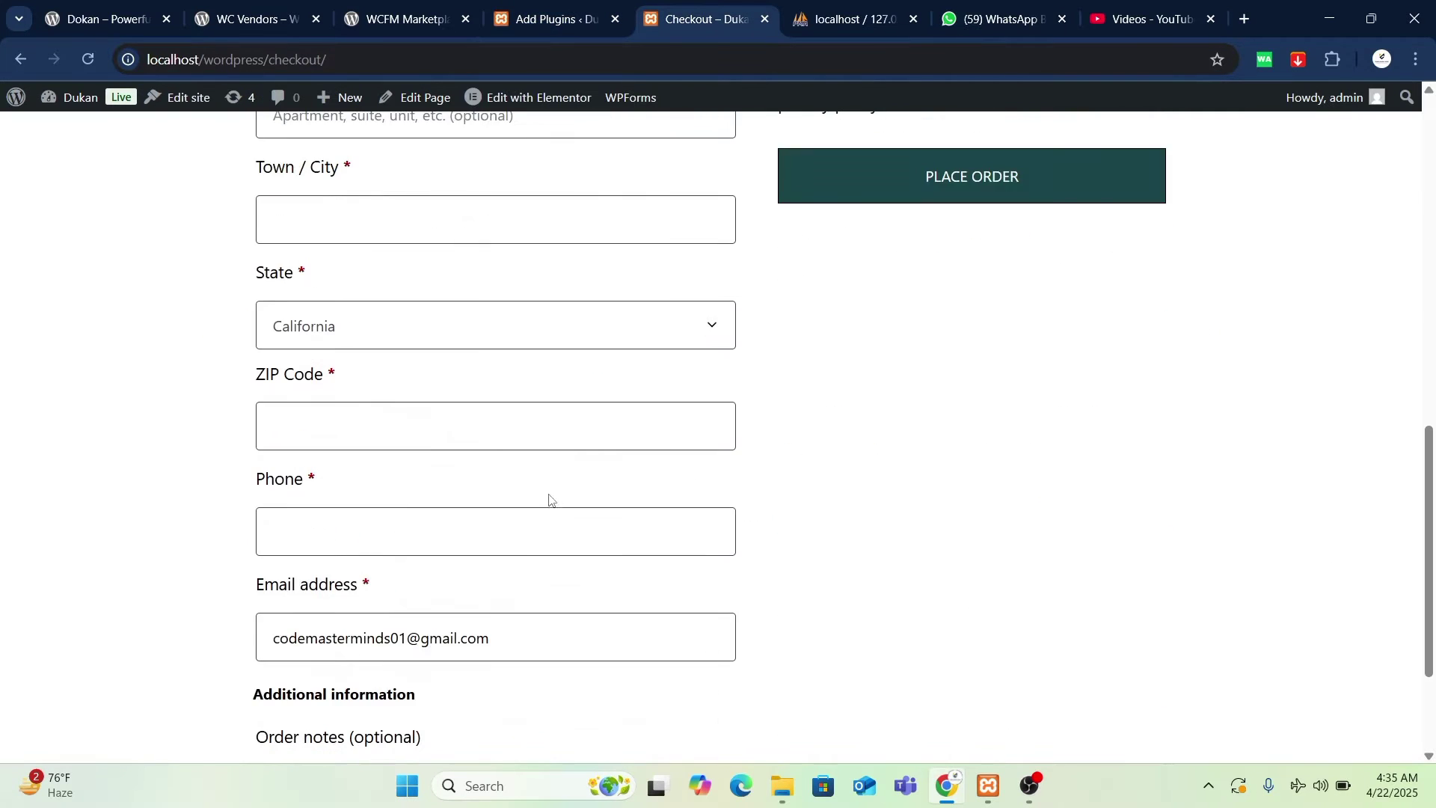
scroll(619, 536, up, 2)
scroll(619, 539, up, 10)
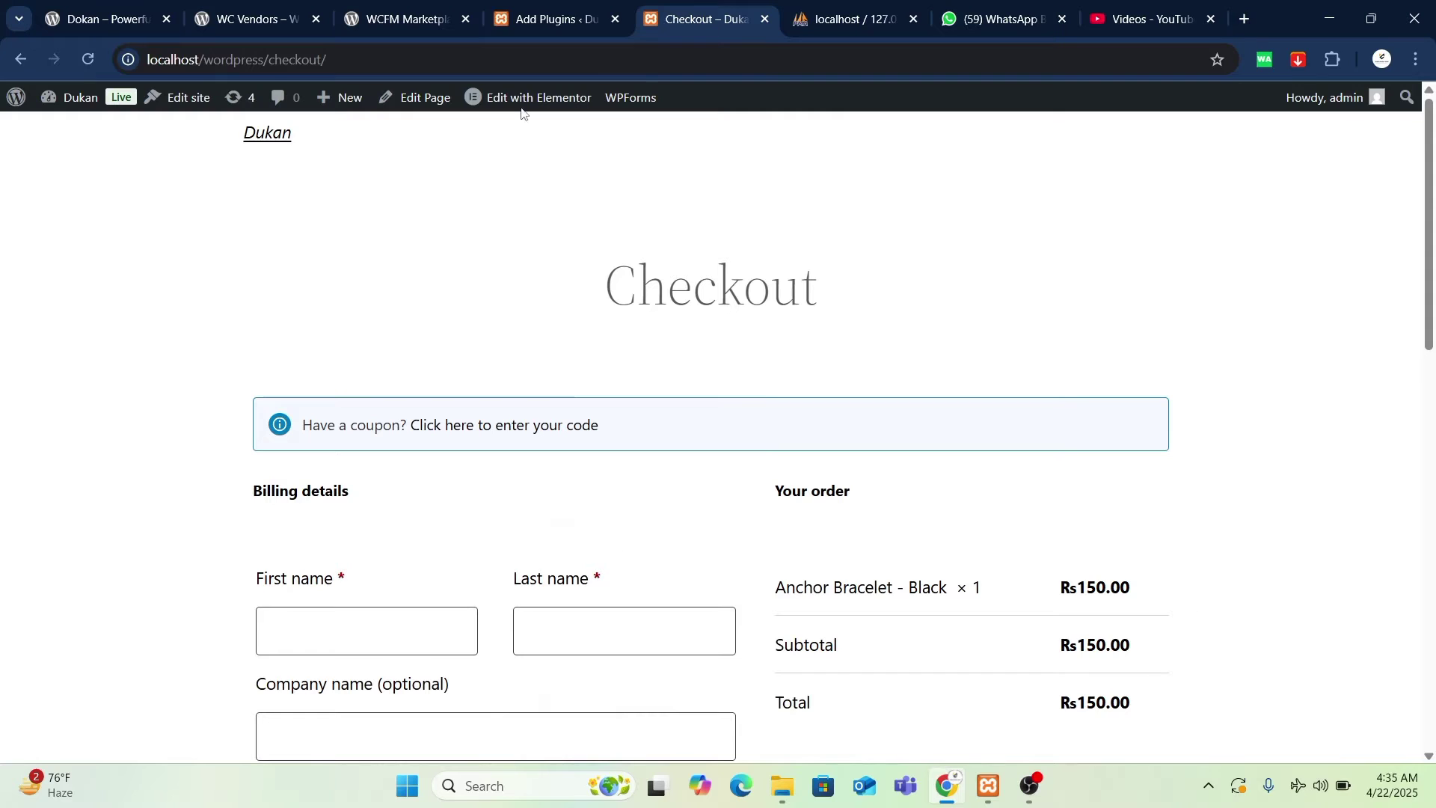
click(550, 25)
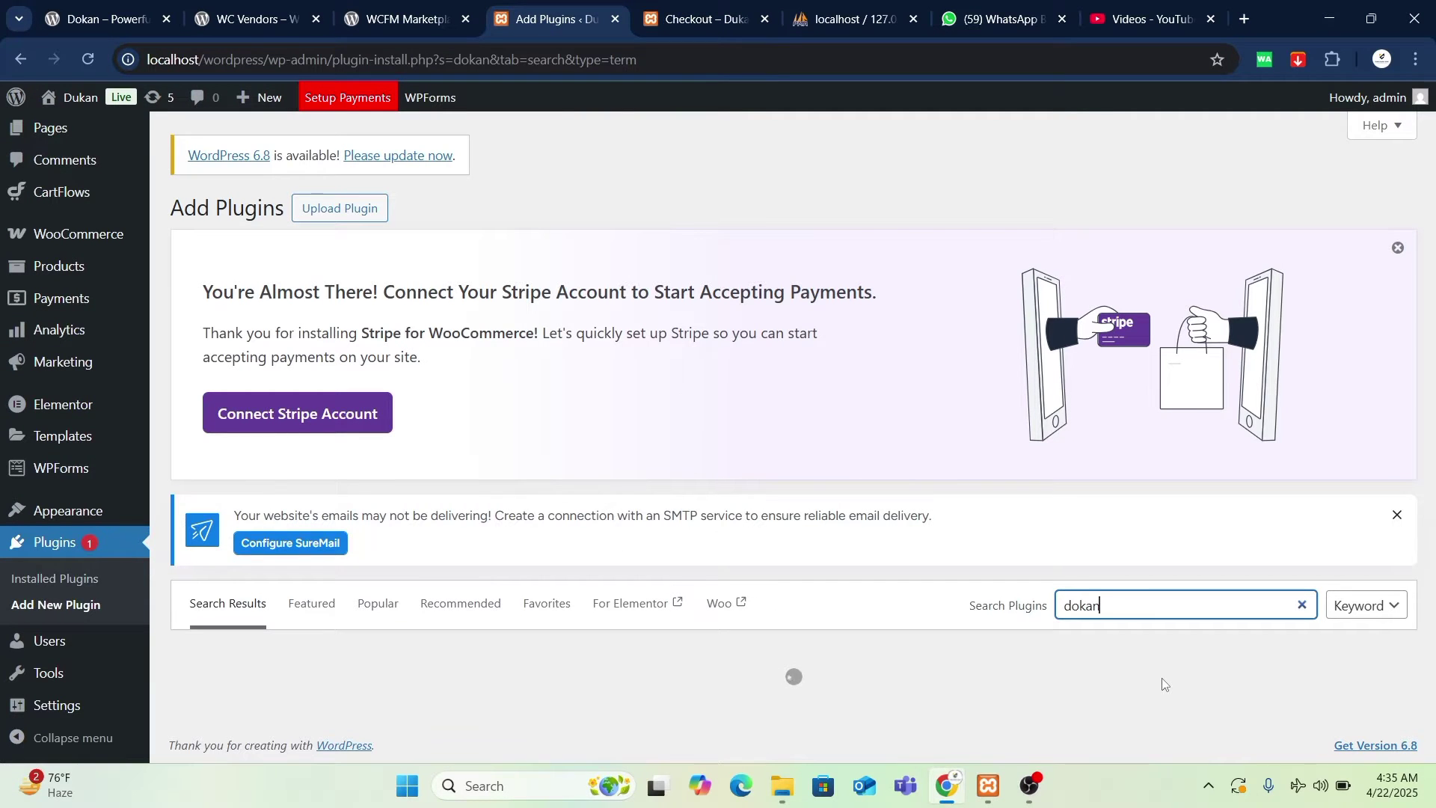
- Open the Gmail inbox in a new tab and return to the checkout page
click(1245, 20)
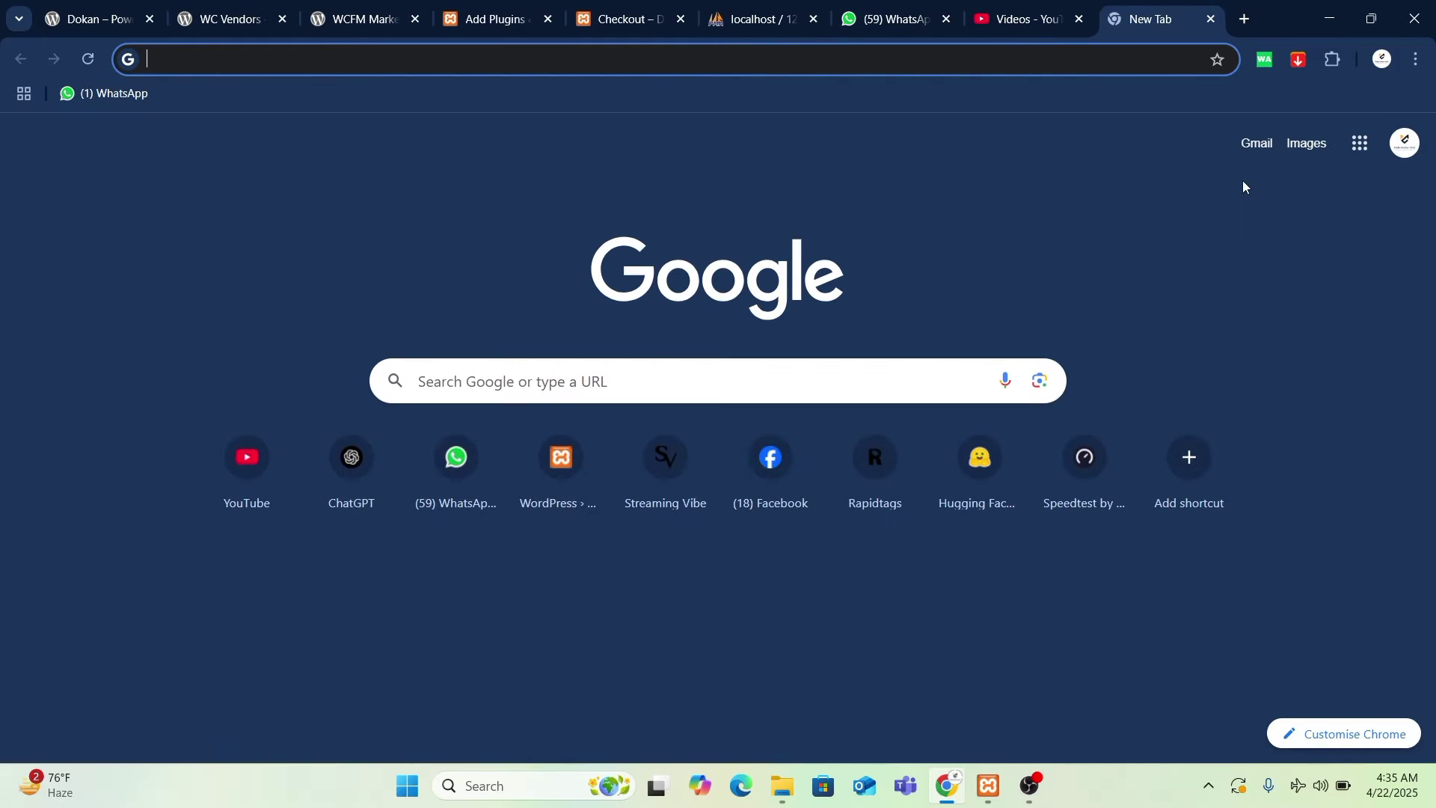
click(1259, 149)
click(615, 22)
scroll(607, 364, down, 8)
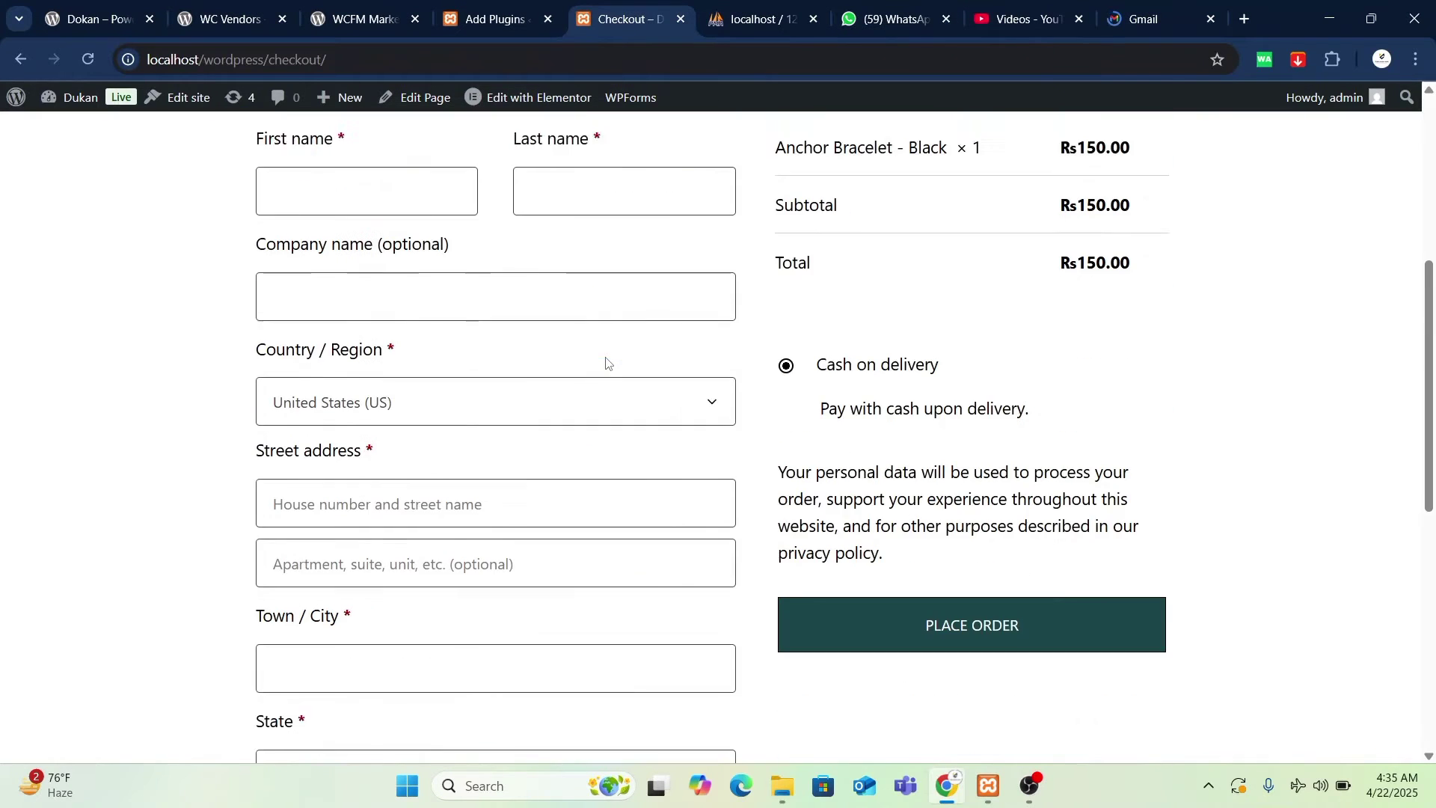
scroll(607, 364, down, 5)
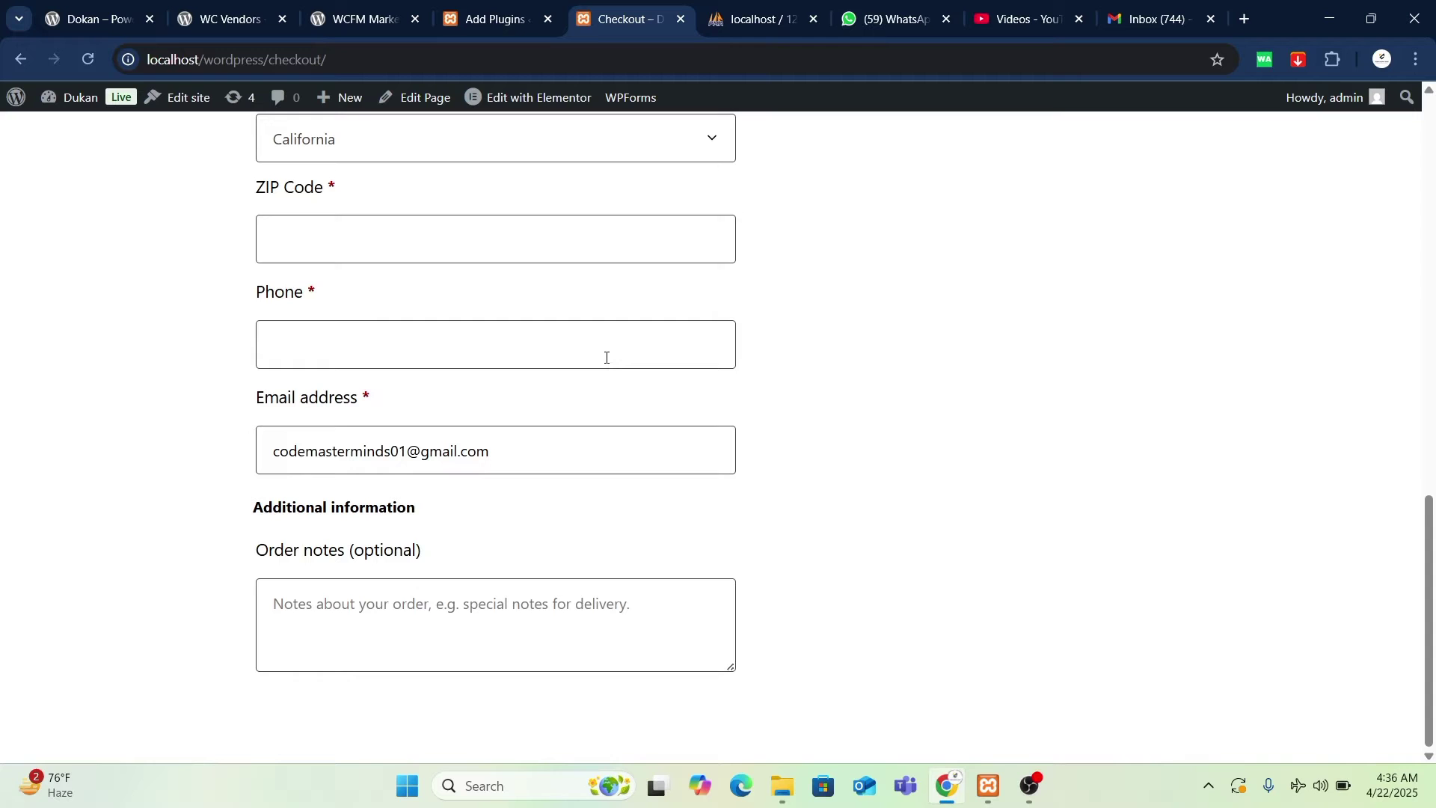
- Install the Dokan multivendor marketplace plugin from the search results
click(490, 19)
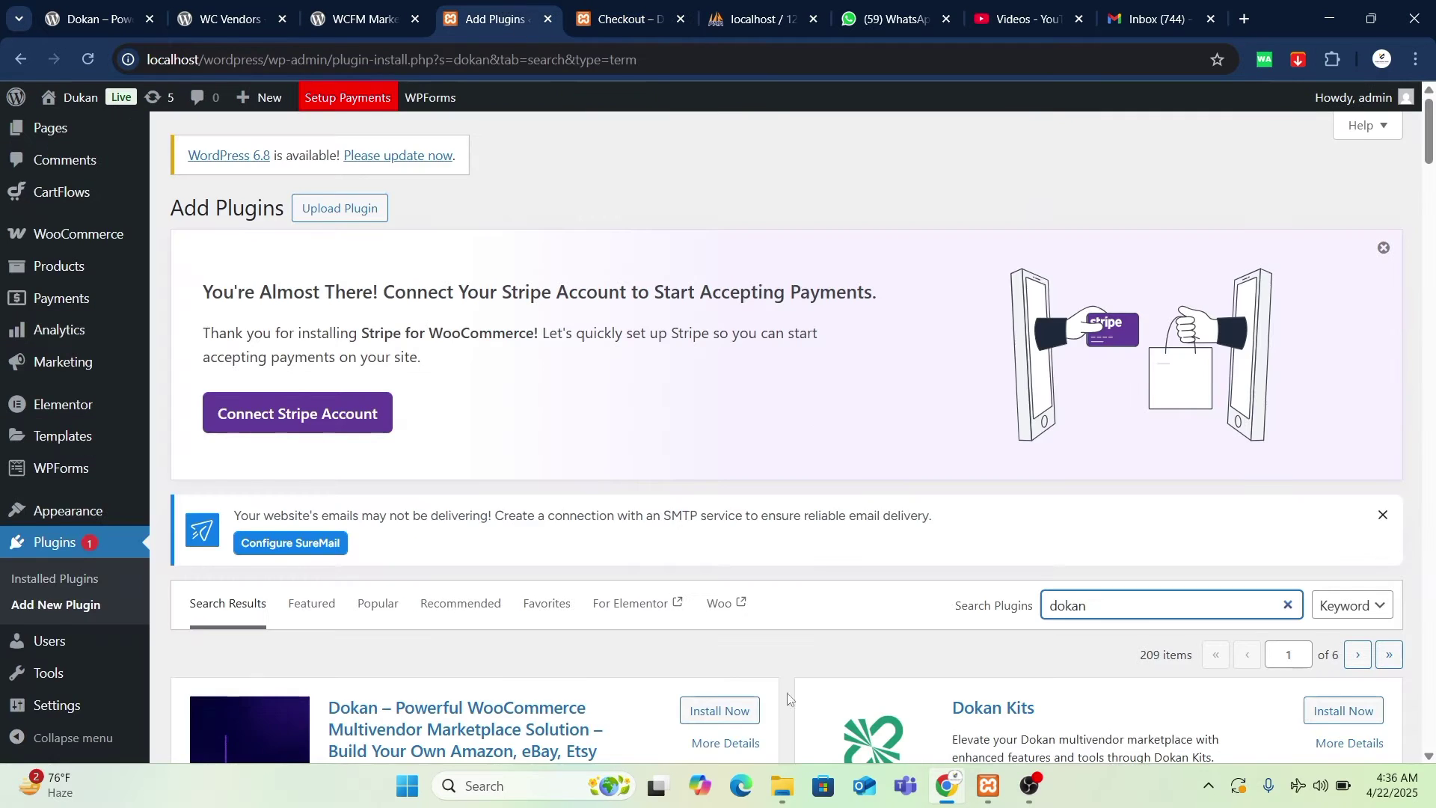
scroll(452, 463, down, 9)
scroll(452, 463, up, 4)
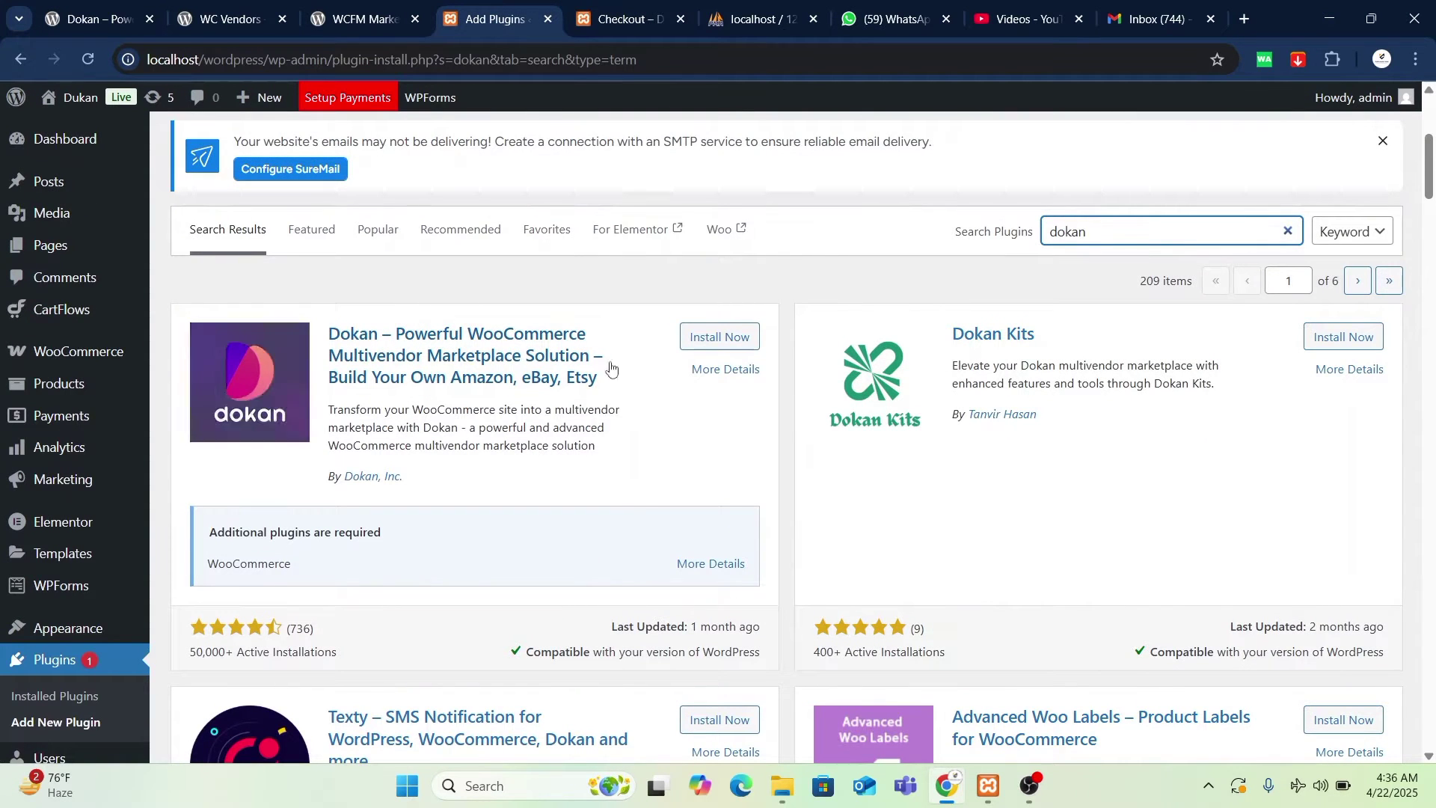
click(720, 337)
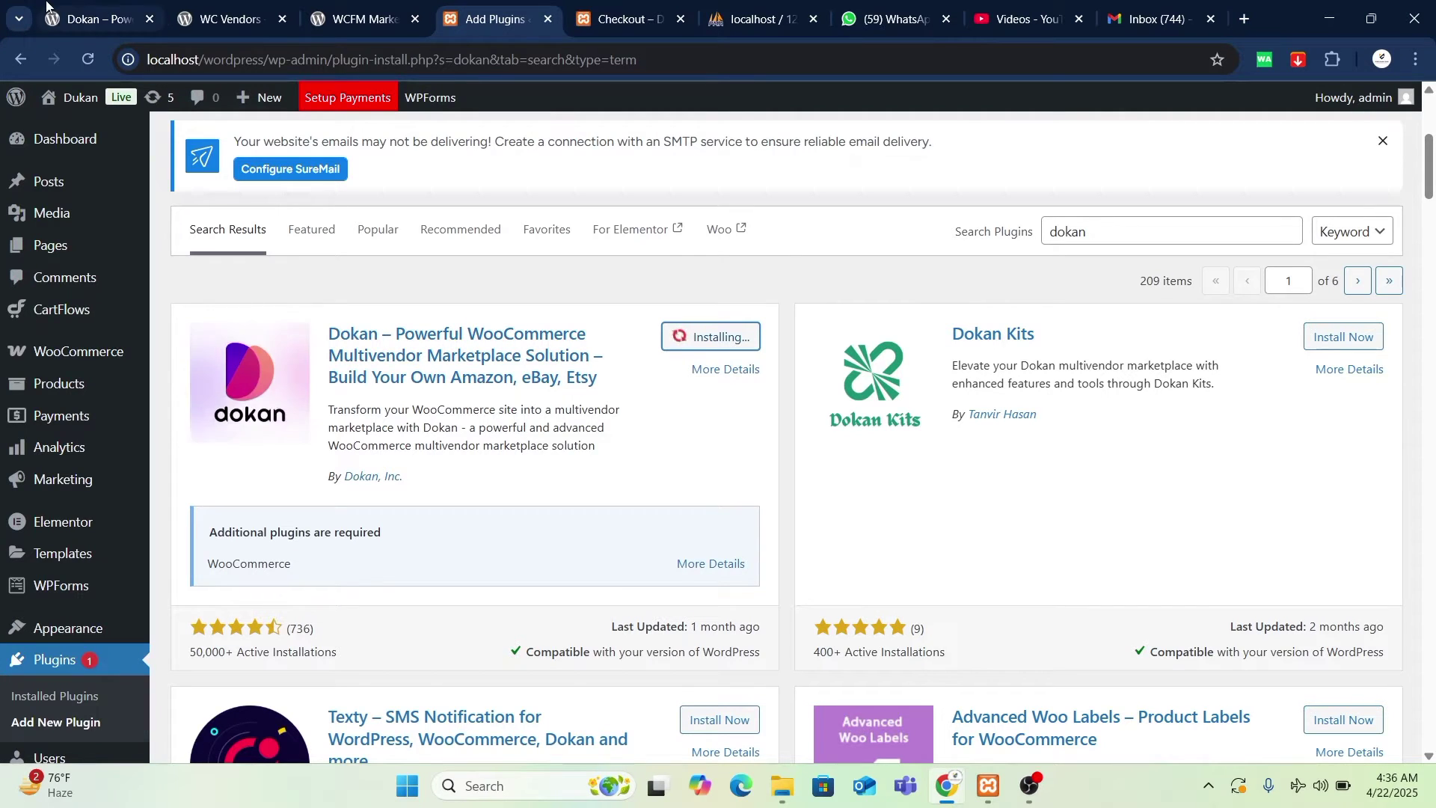
- Choose Downloads as the save location for the dokan-lite.3.14.11 zip from wordpress.org
click(94, 19)
scroll(853, 573, down, 4)
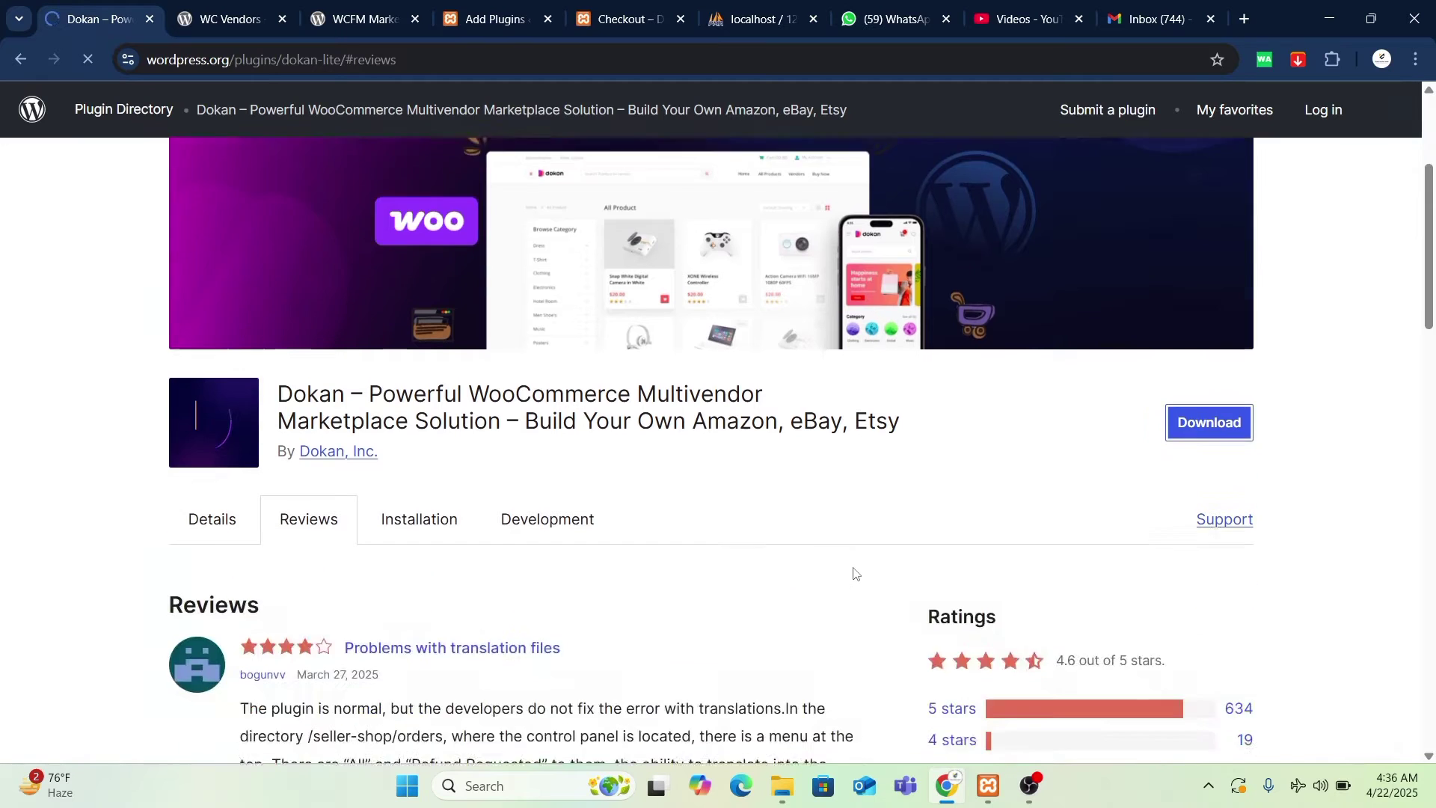
scroll(1059, 598, up, 2)
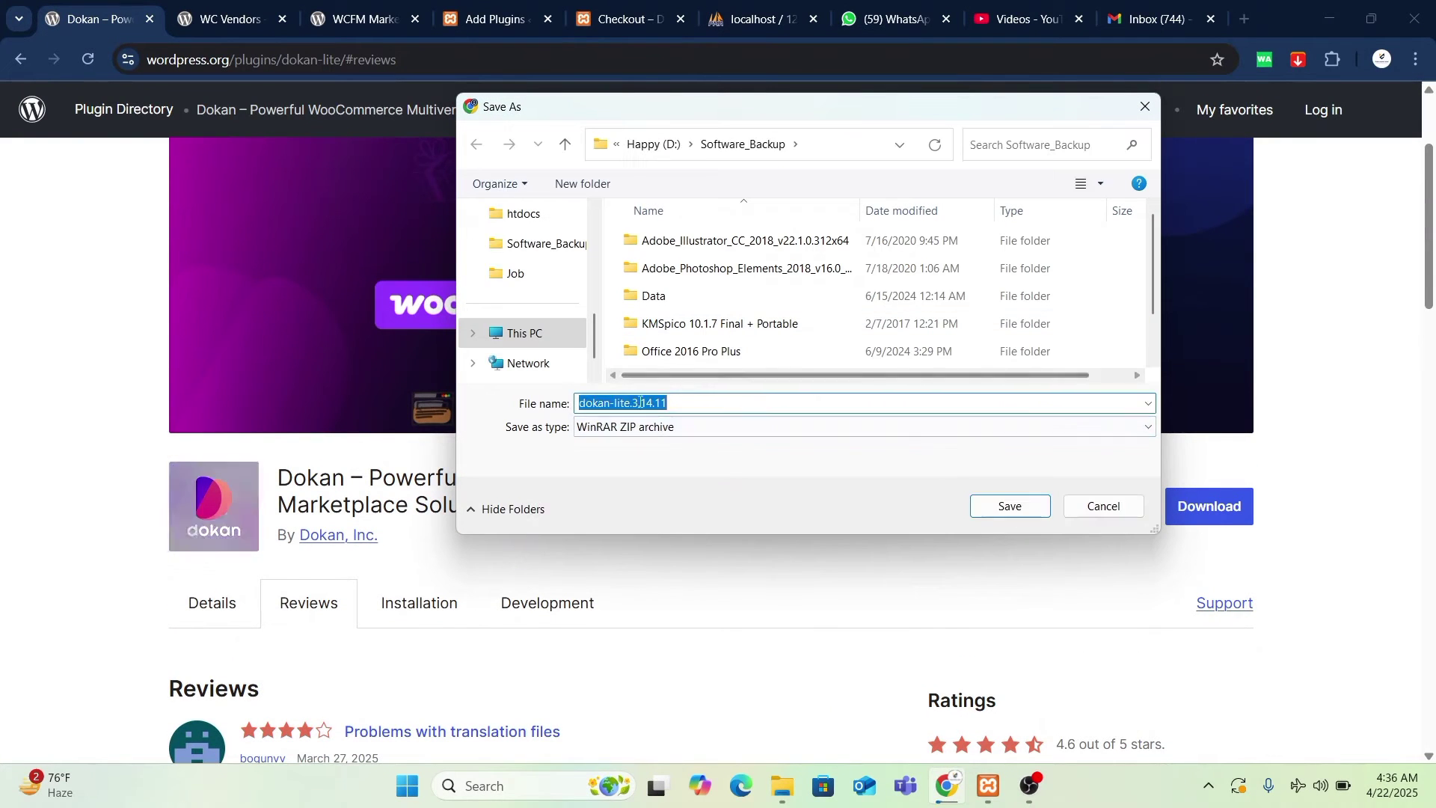
scroll(536, 341, up, 3)
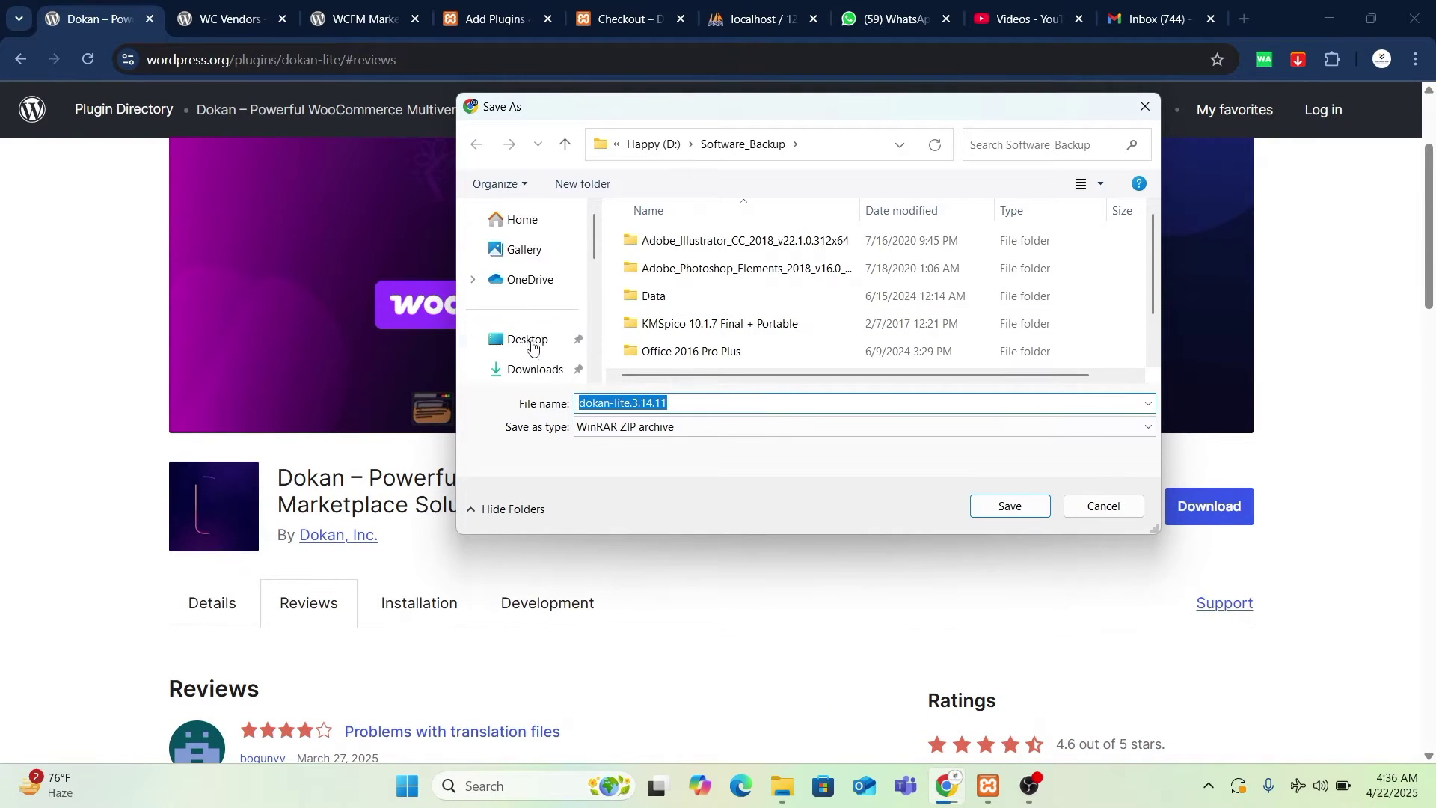
click(535, 333)
- Save dokan-lite.3.14.11.zip to Downloads, confirm the download, and return to Add Plugins
click(1010, 507)
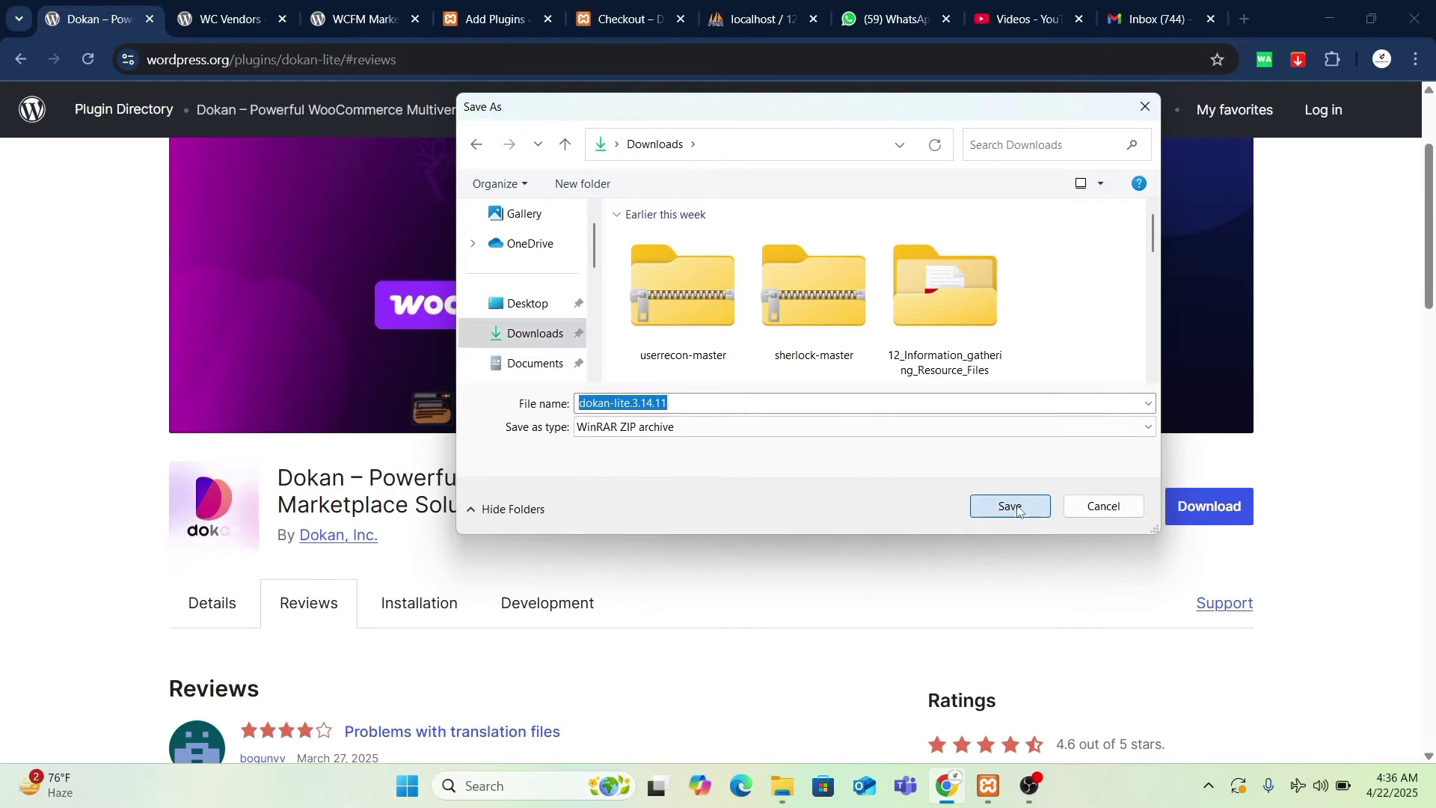
click(1346, 65)
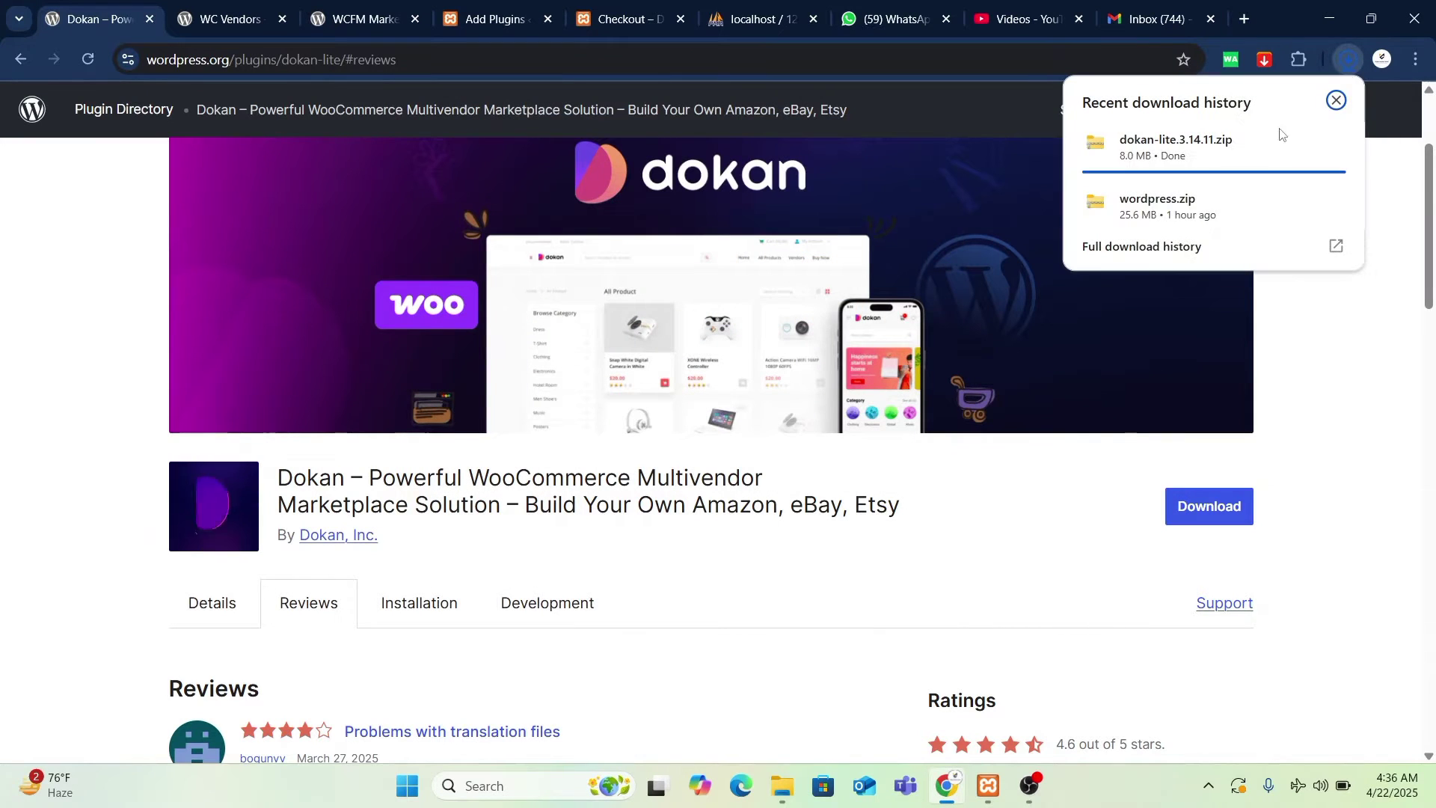
click(494, 18)
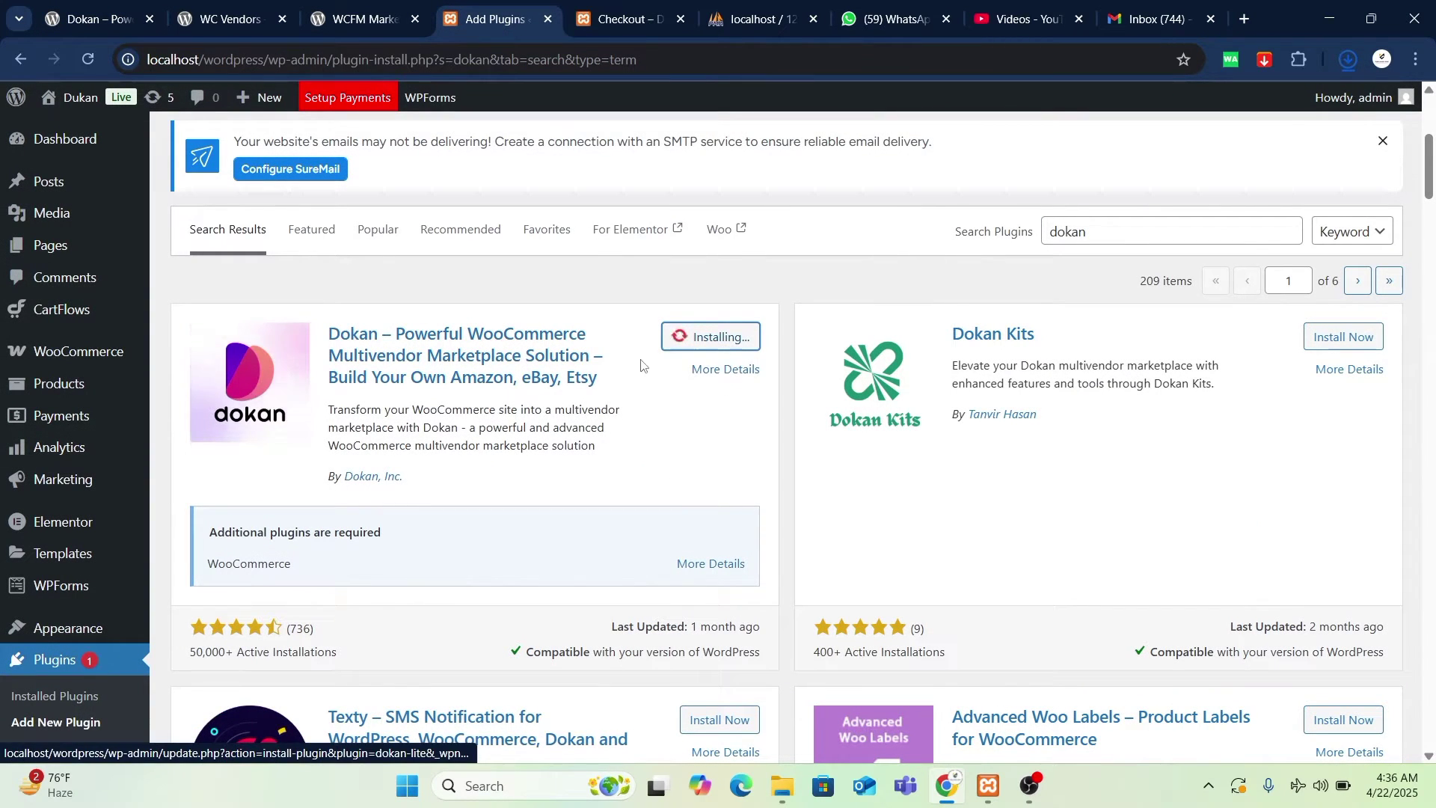
- Find dokan-lite.3.14.11.zip in Downloads and start extracting it
click(782, 786)
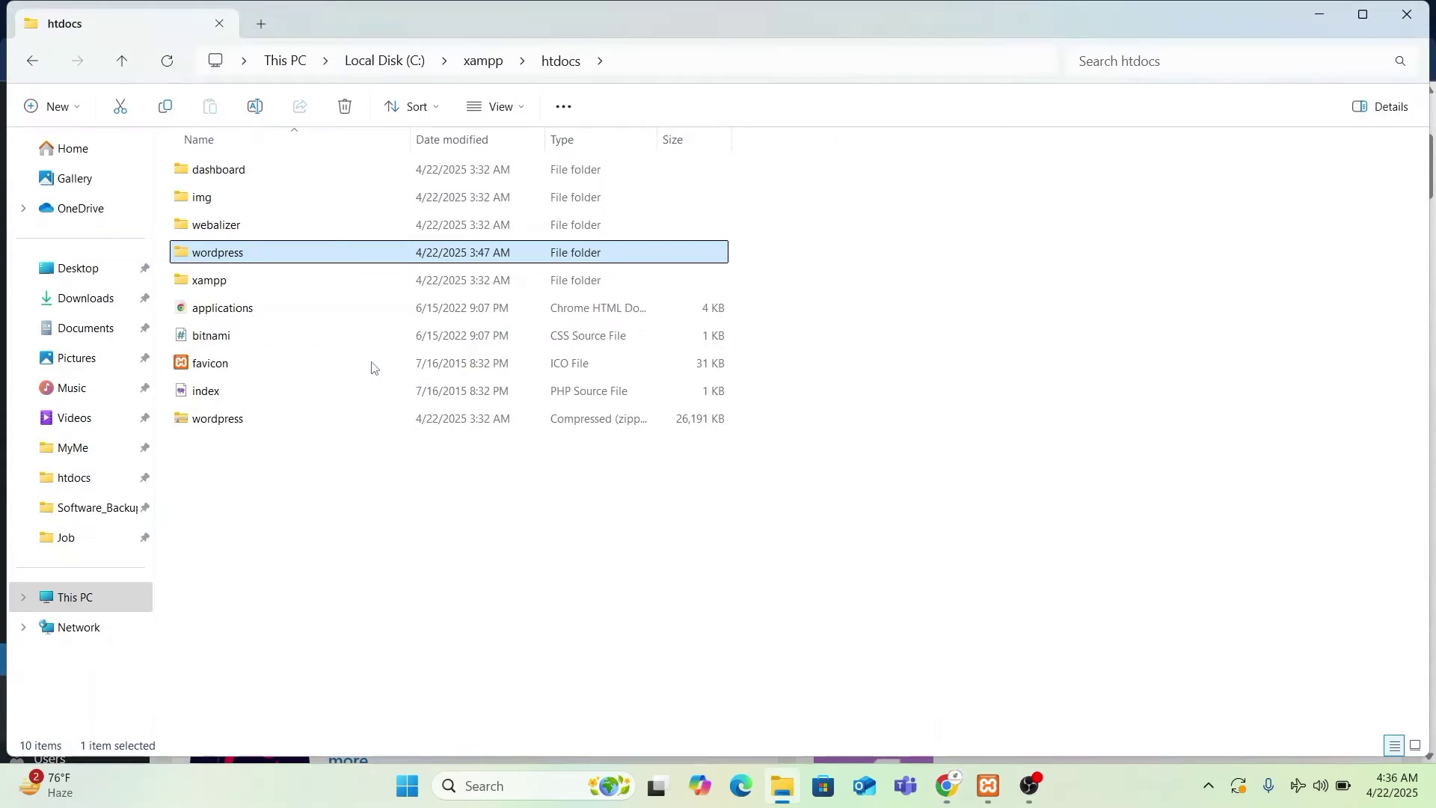
click(108, 300)
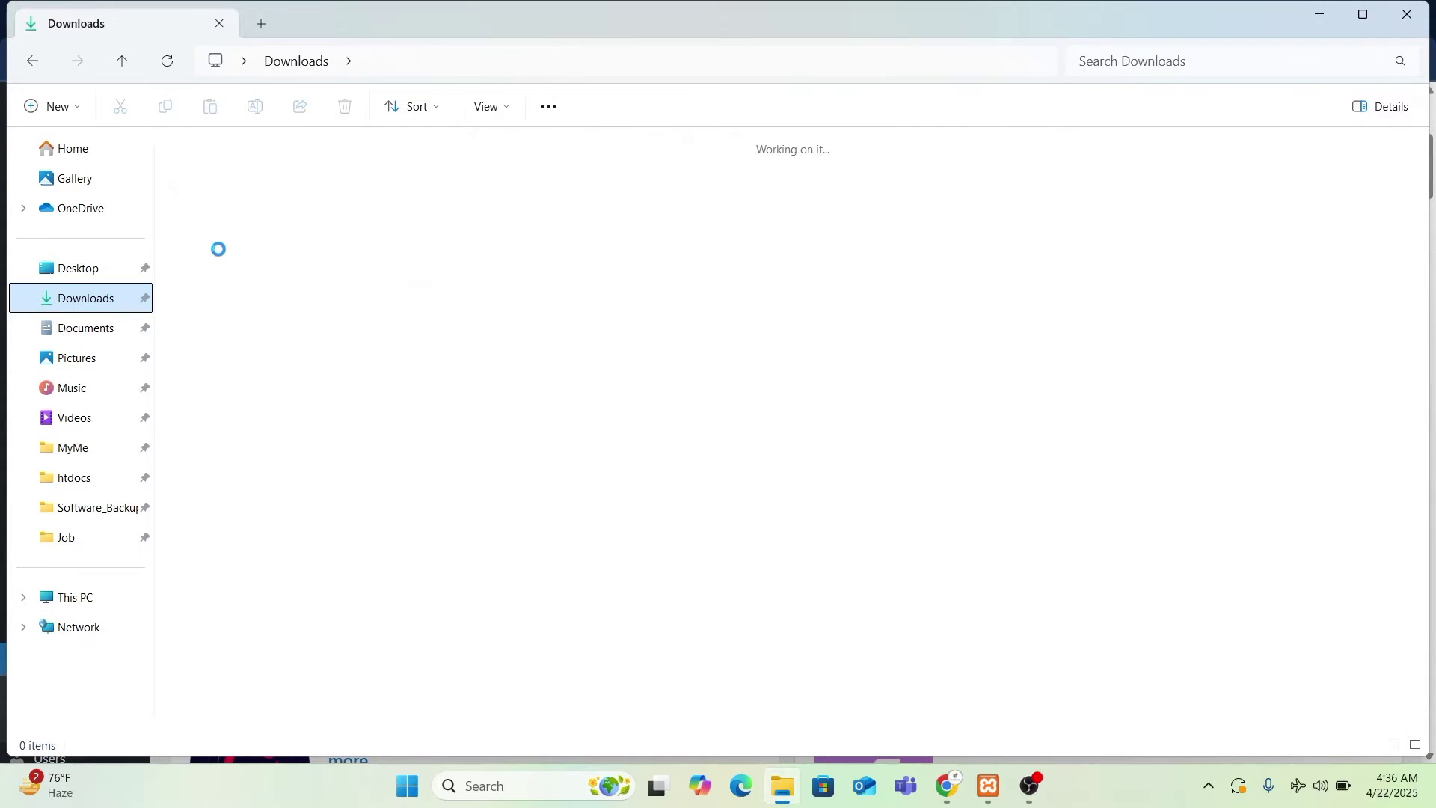
click(290, 260)
key(ctrl+c)
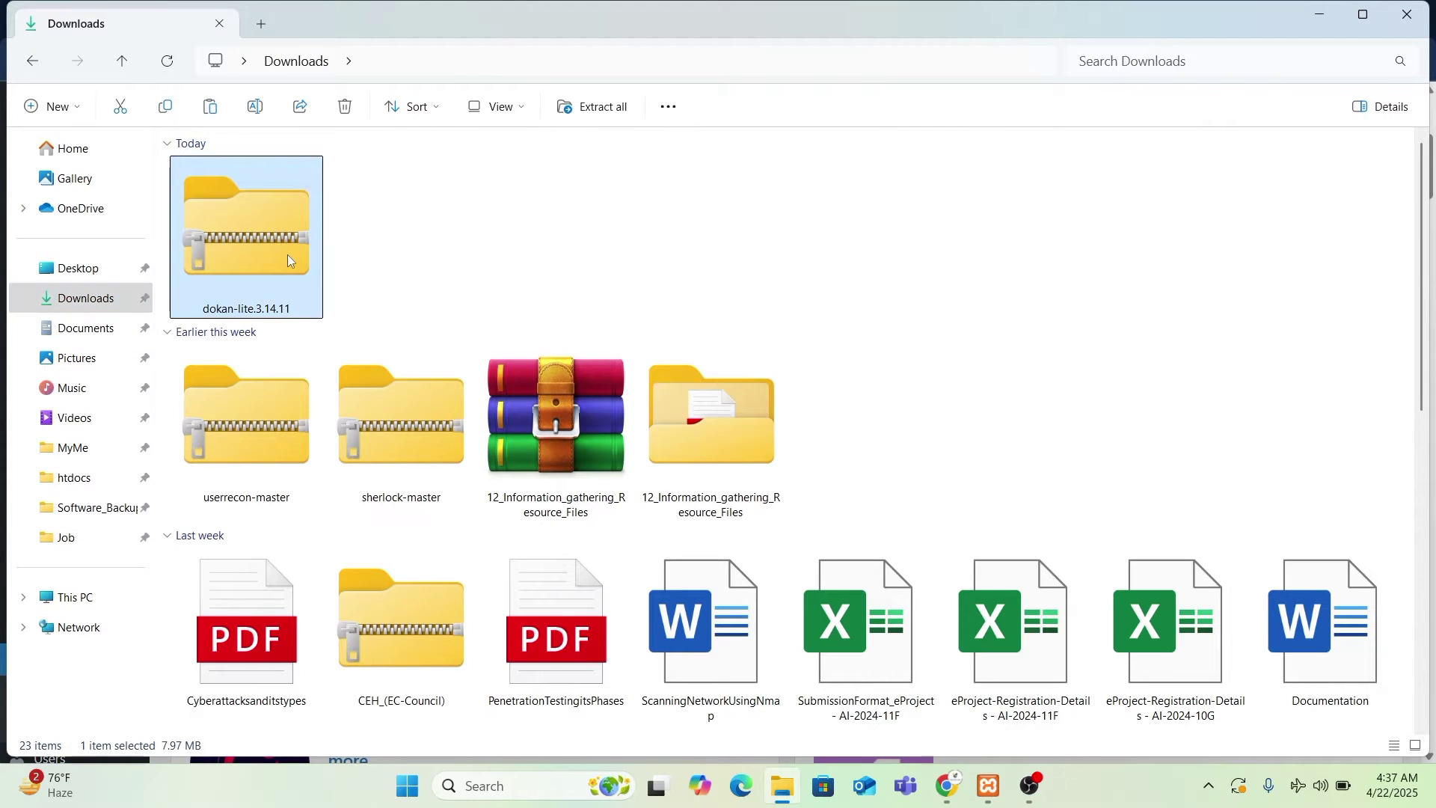
right_click(246, 249)
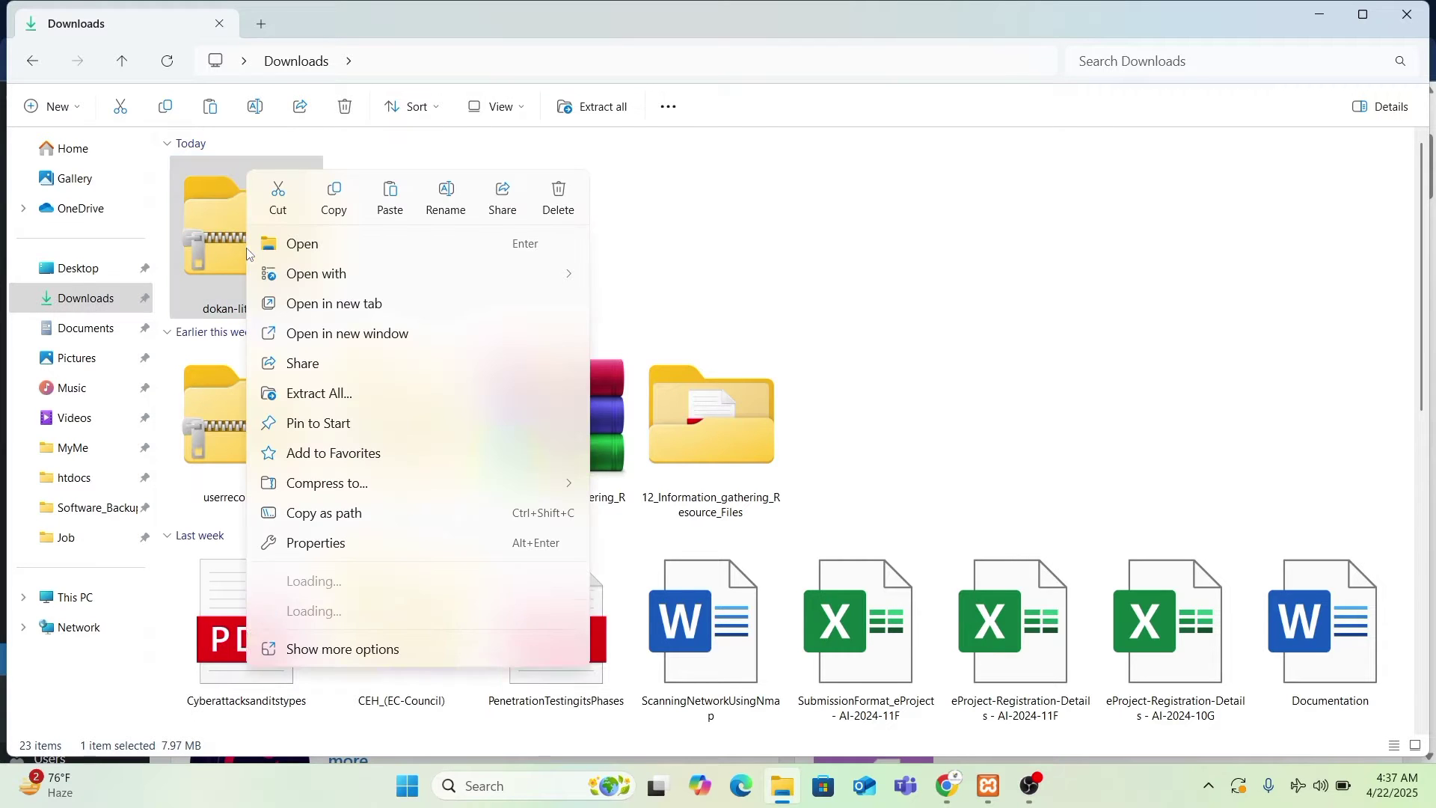
click(346, 394)
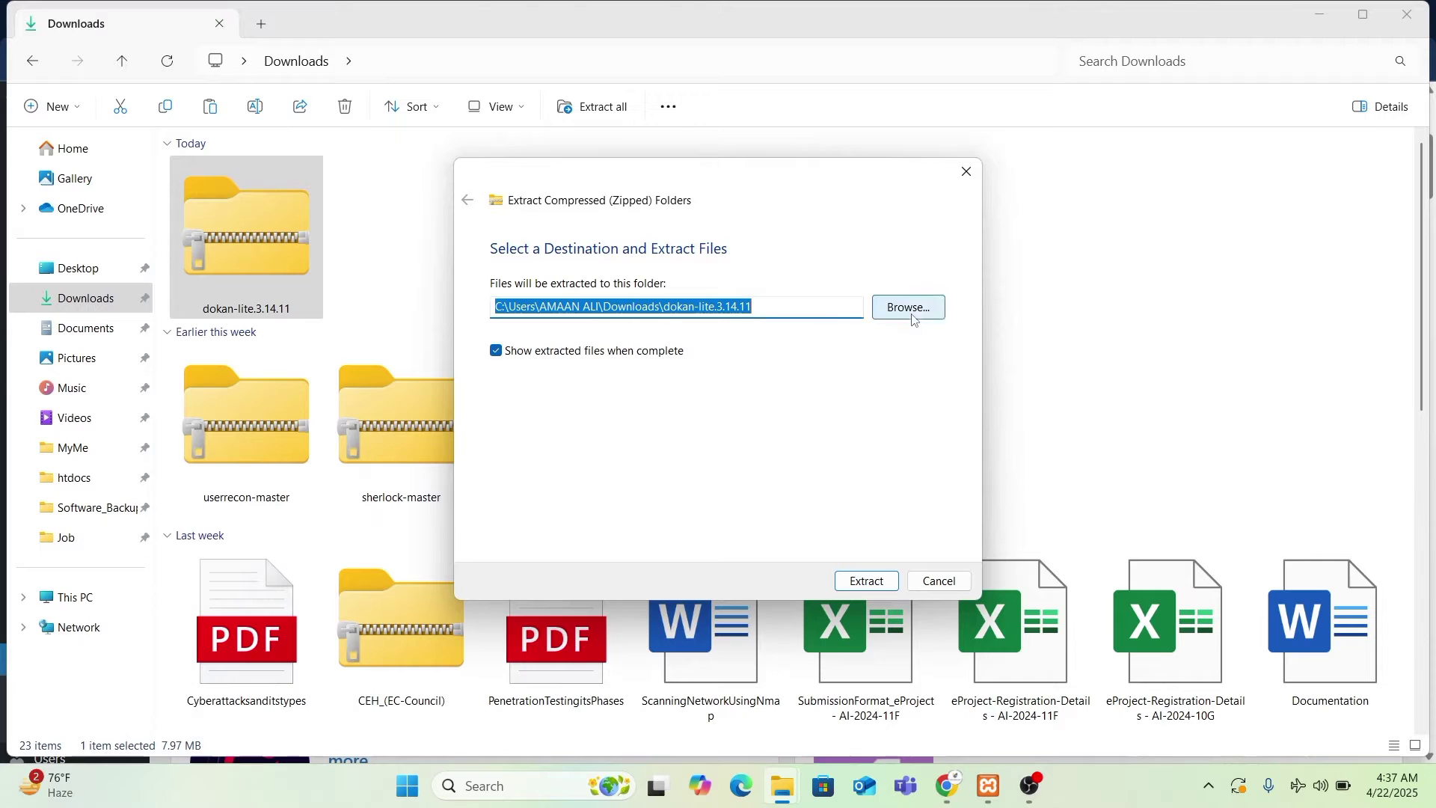
- Browse to C:\xampp\wordpress\wp-content\plugins as the extraction destination
key(Return)
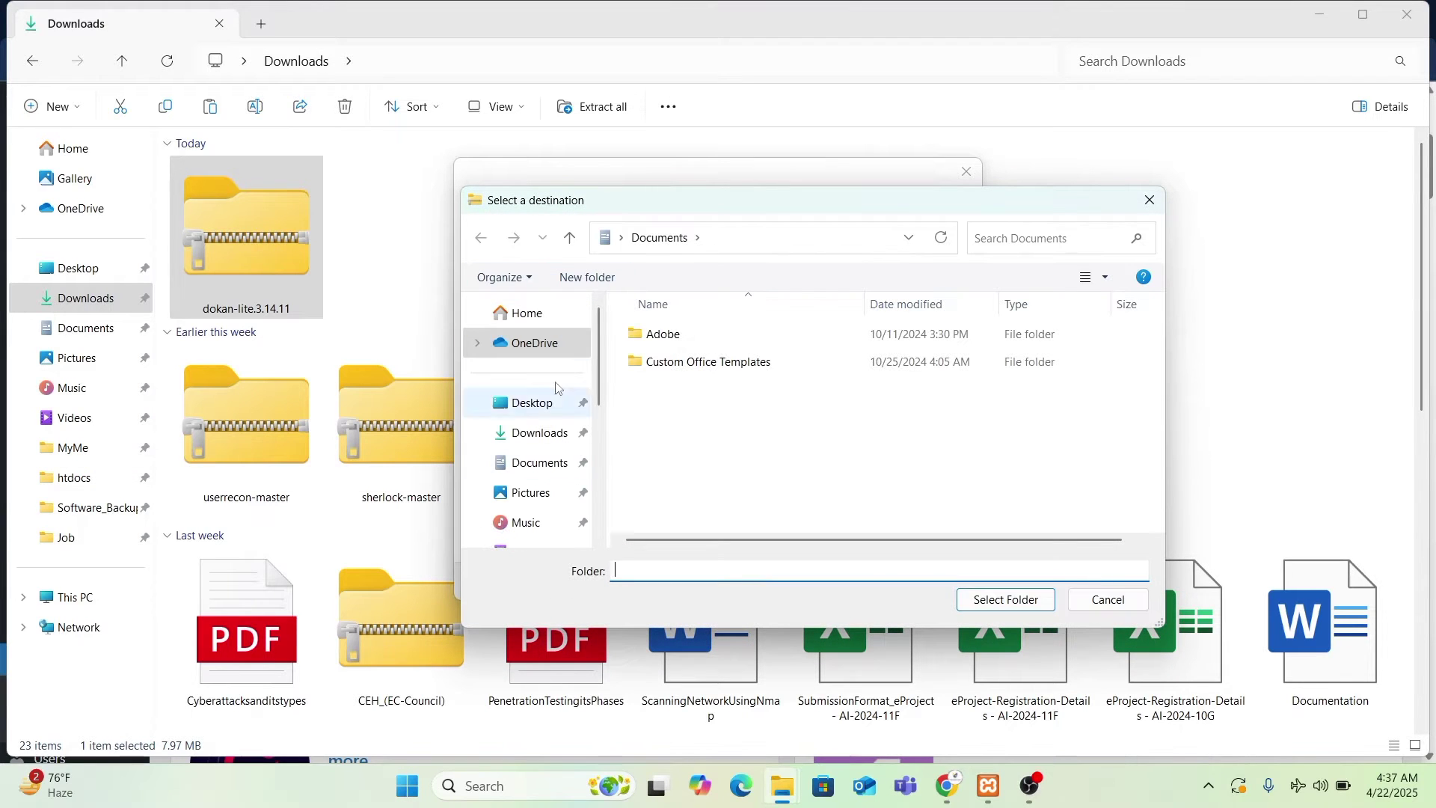
scroll(573, 482, down, 3)
scroll(561, 508, down, 2)
click(561, 458)
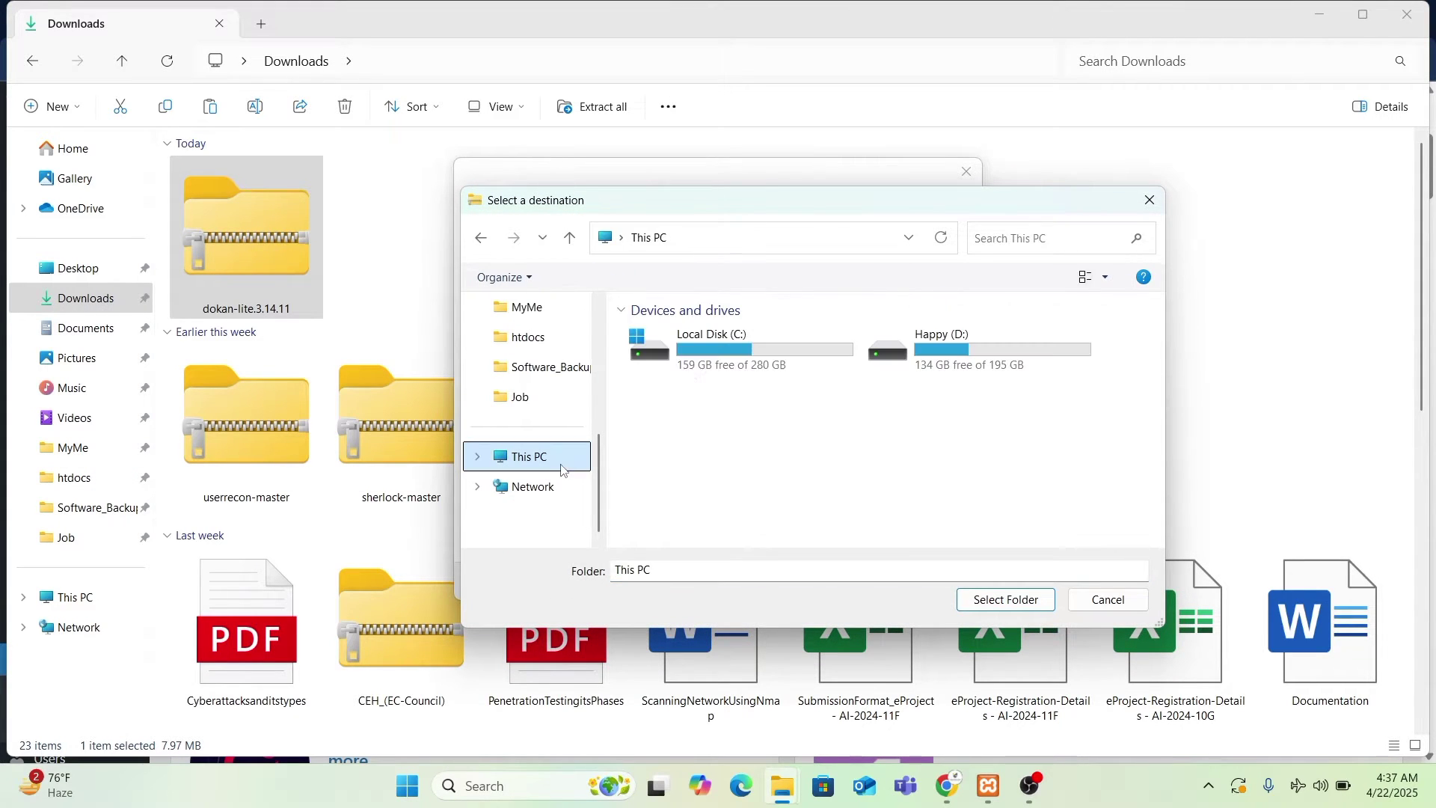
click(736, 359)
double_click(737, 359)
double_click(686, 519)
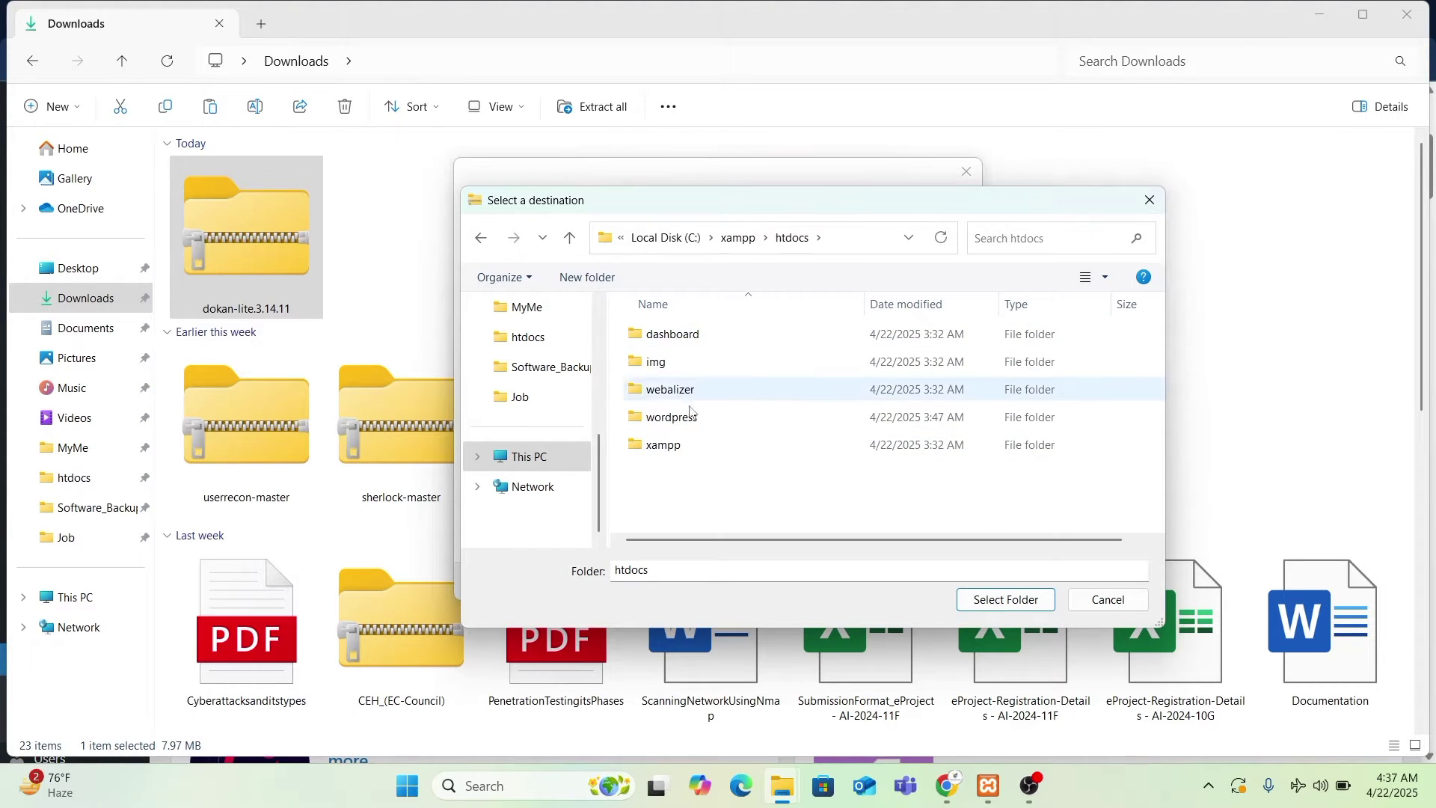
click(693, 447)
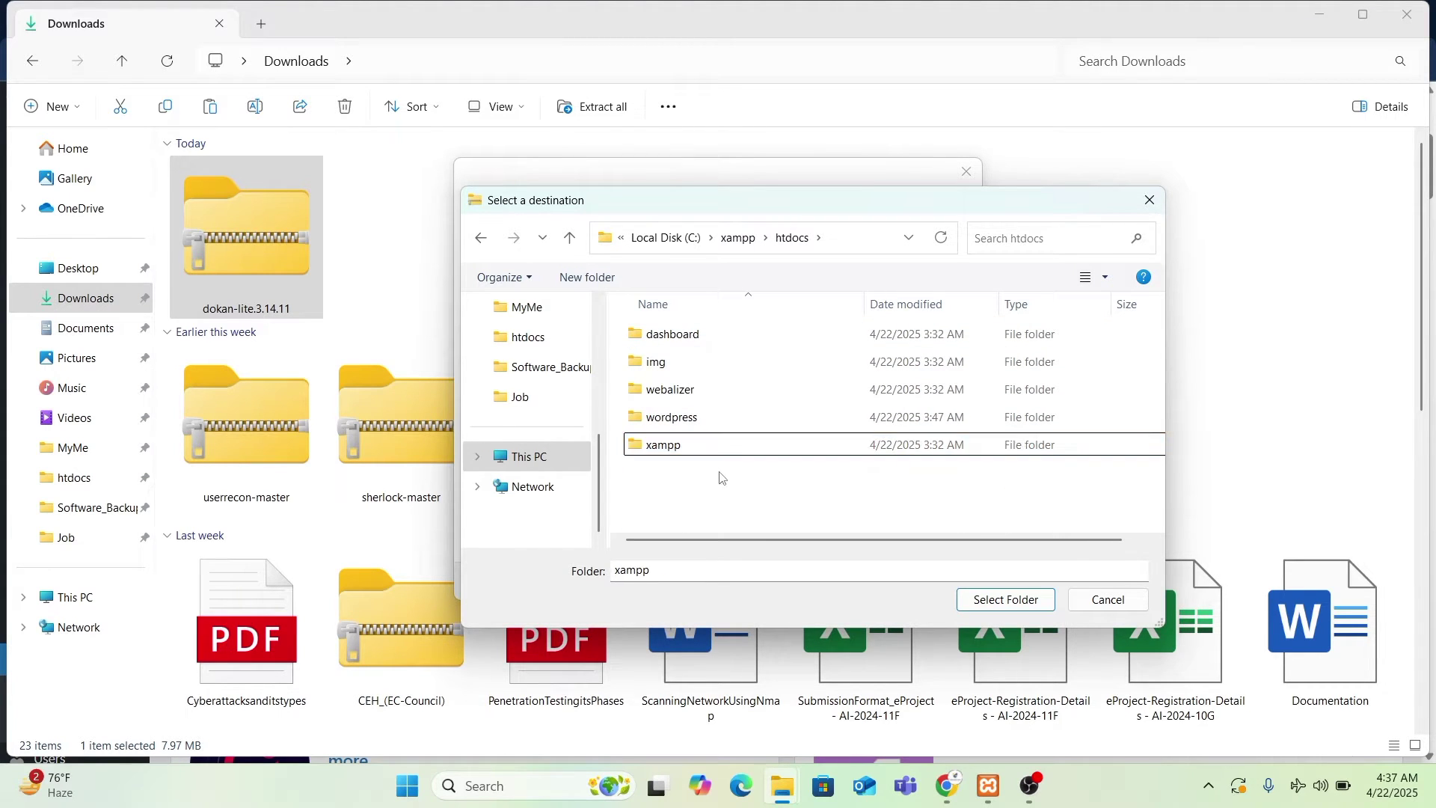
double_click(701, 417)
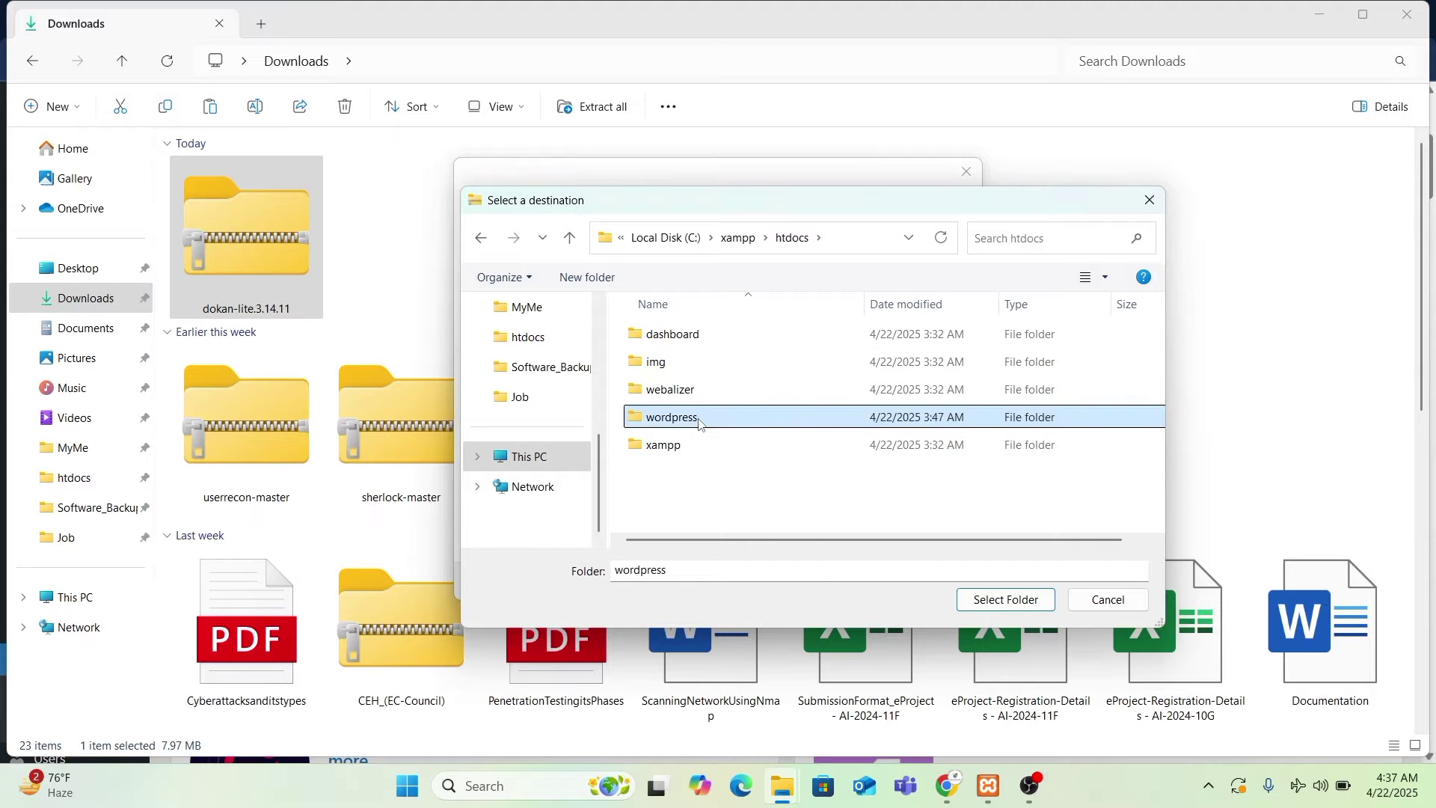
click(717, 370)
double_click(716, 369)
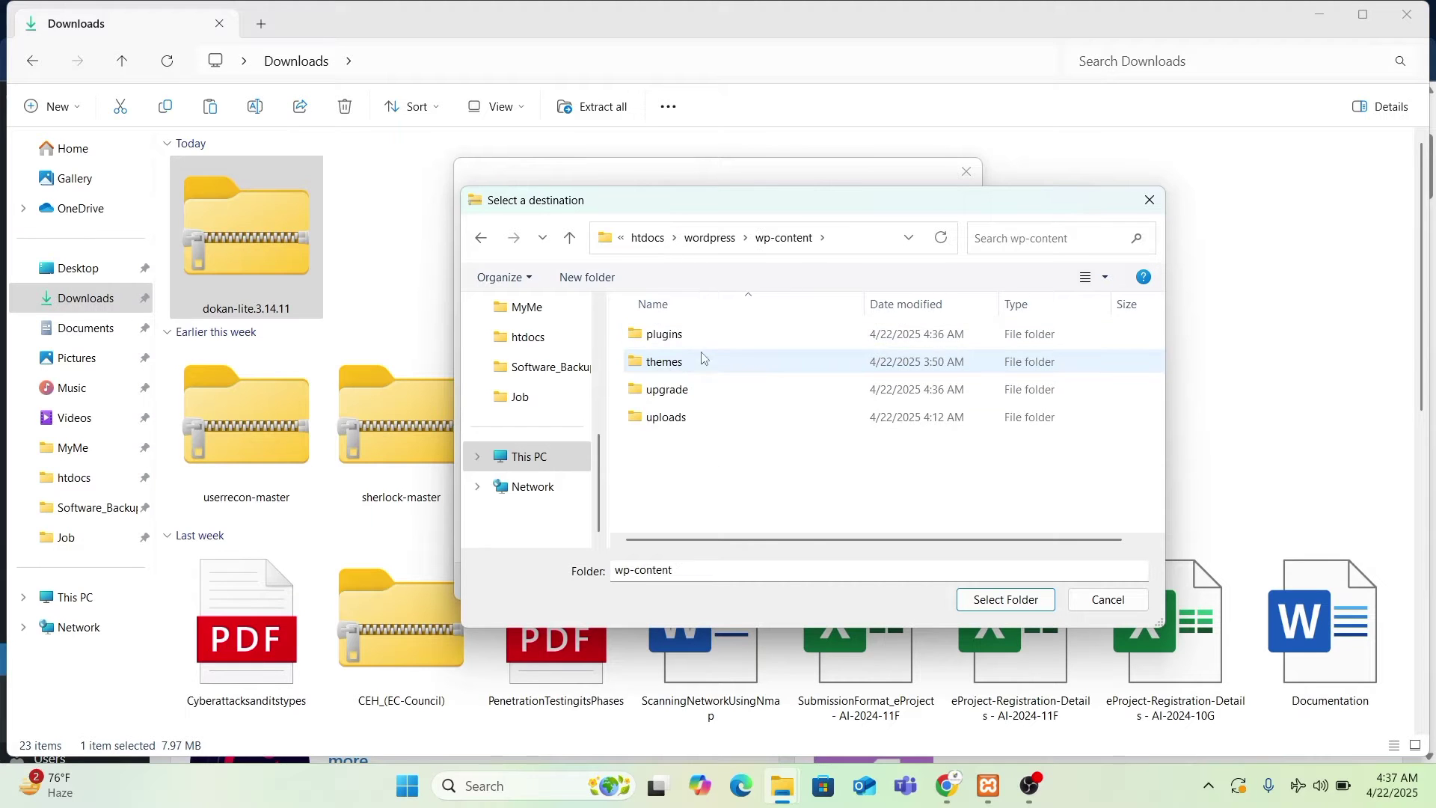
double_click(699, 332)
- Extract the Dokan zip into the plugins folder and return to Add Plugins
click(1006, 599)
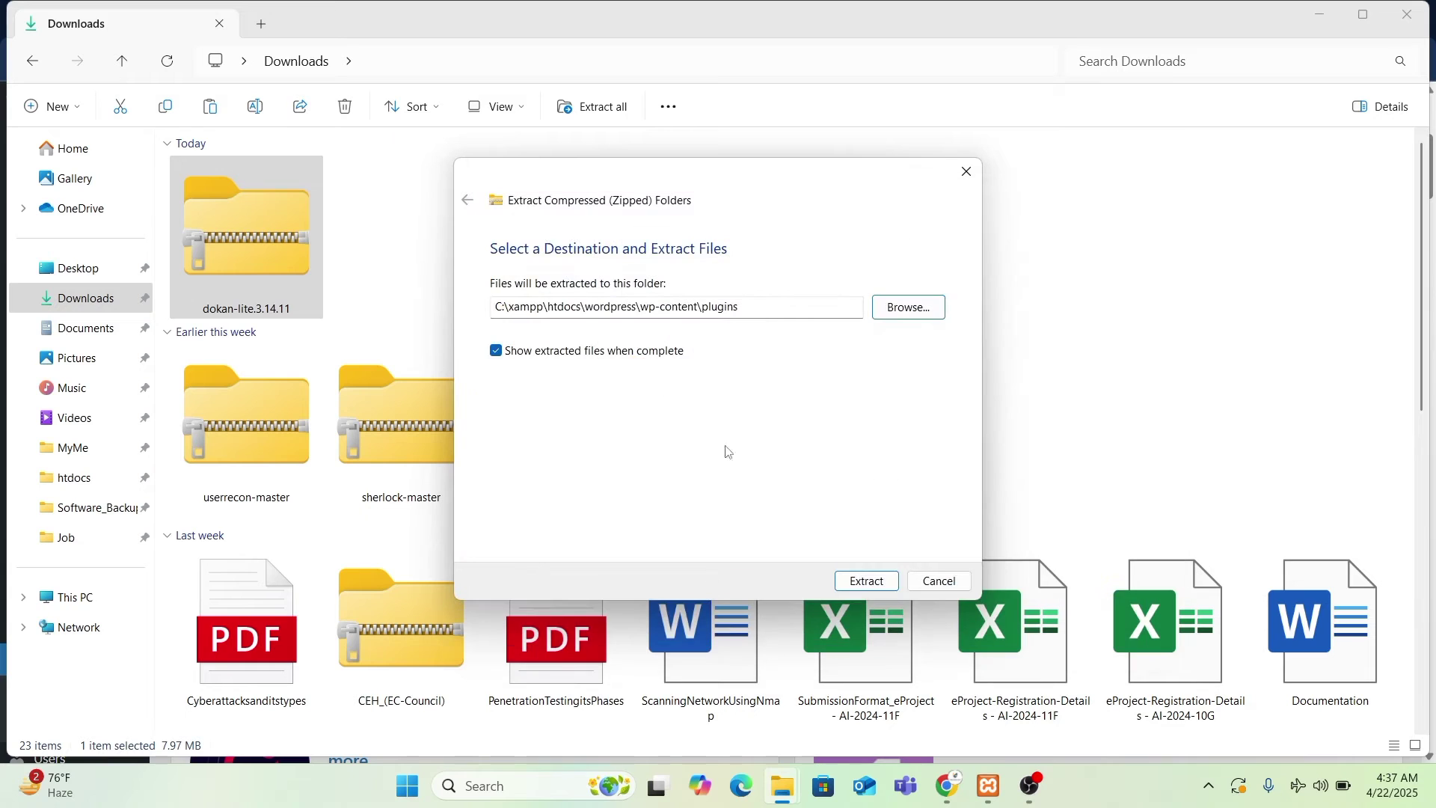
click(860, 582)
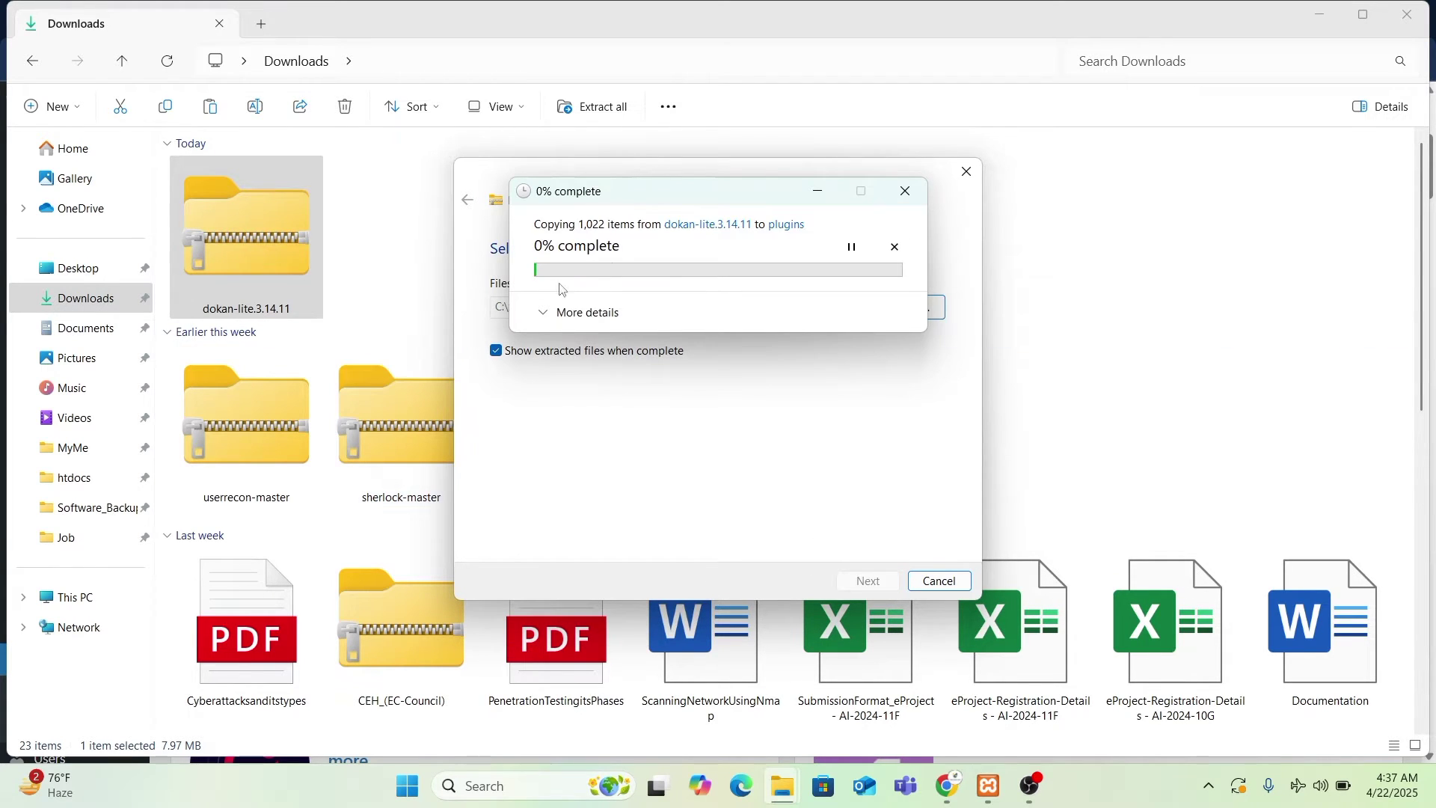
mouse_move(948, 785)
click(949, 740)
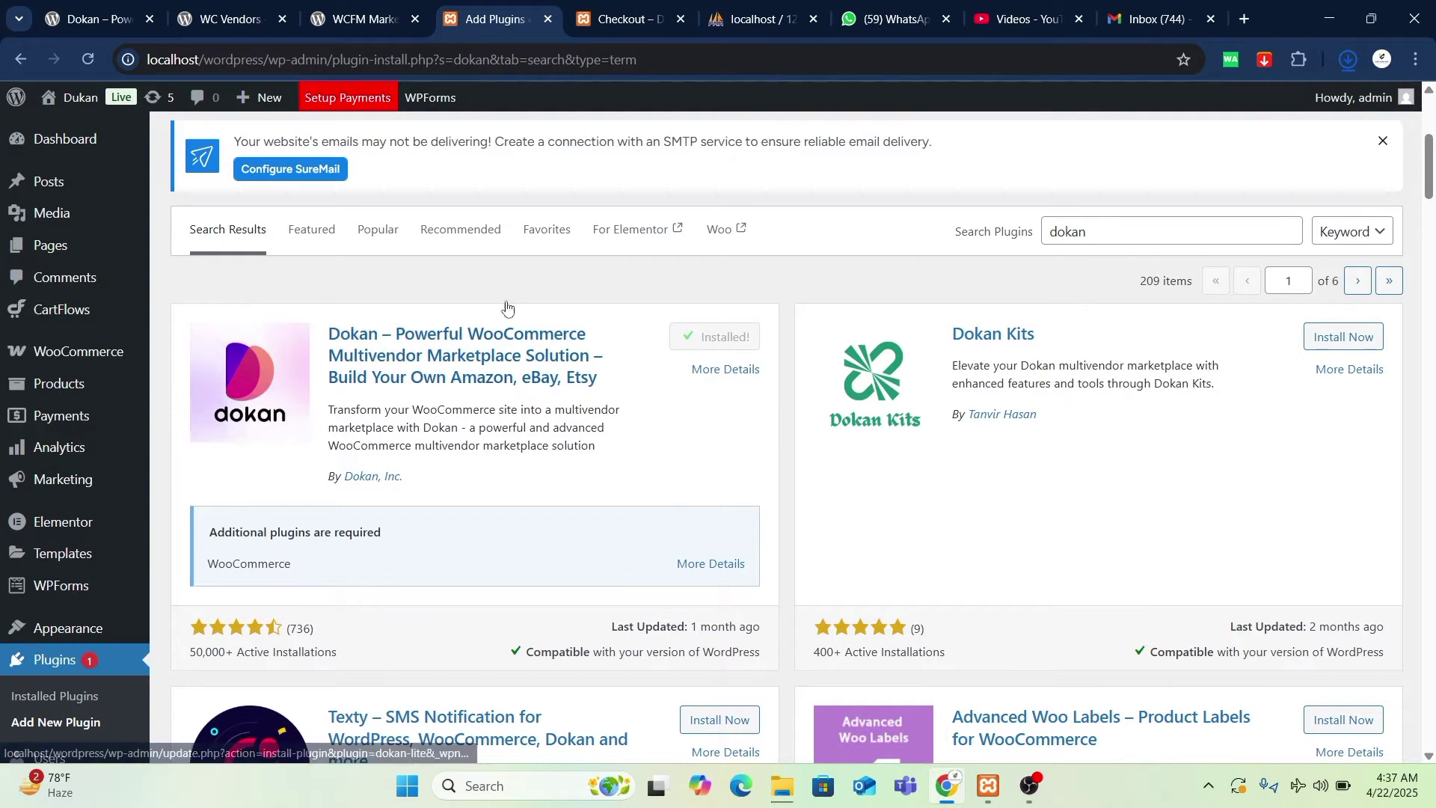
- Reload the Add Plugins page and dismiss the extraction dialog
click(88, 56)
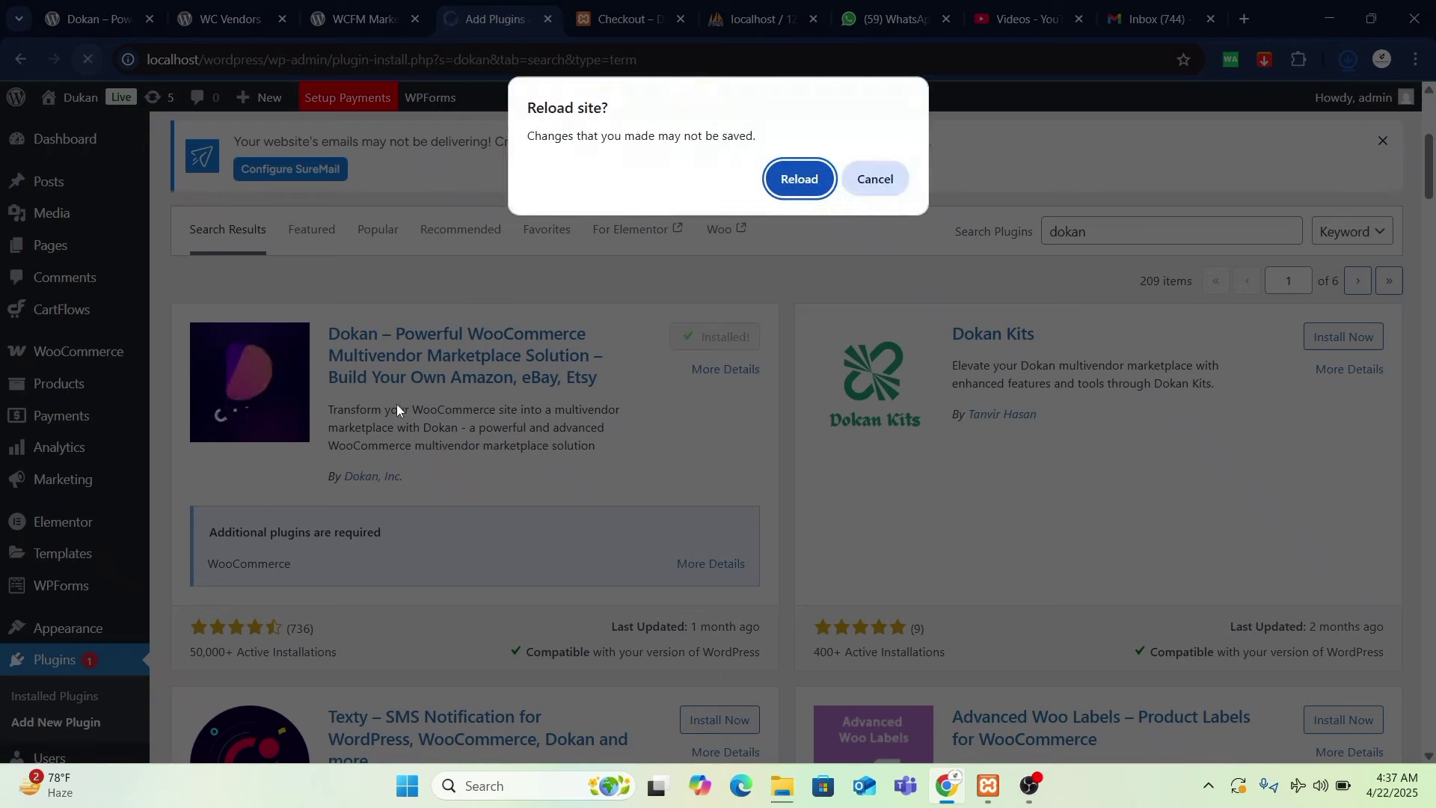
click(786, 189)
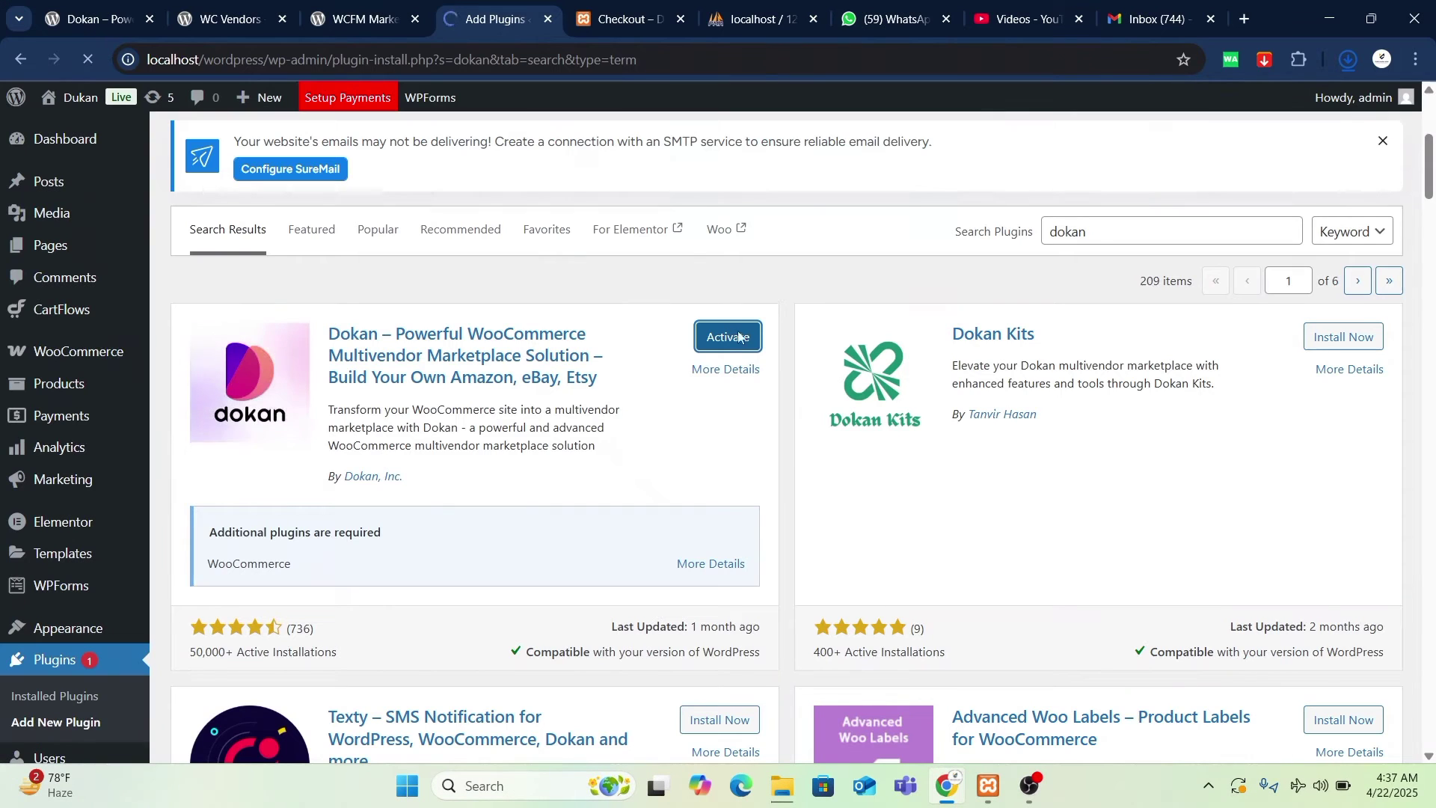
mouse_move(782, 785)
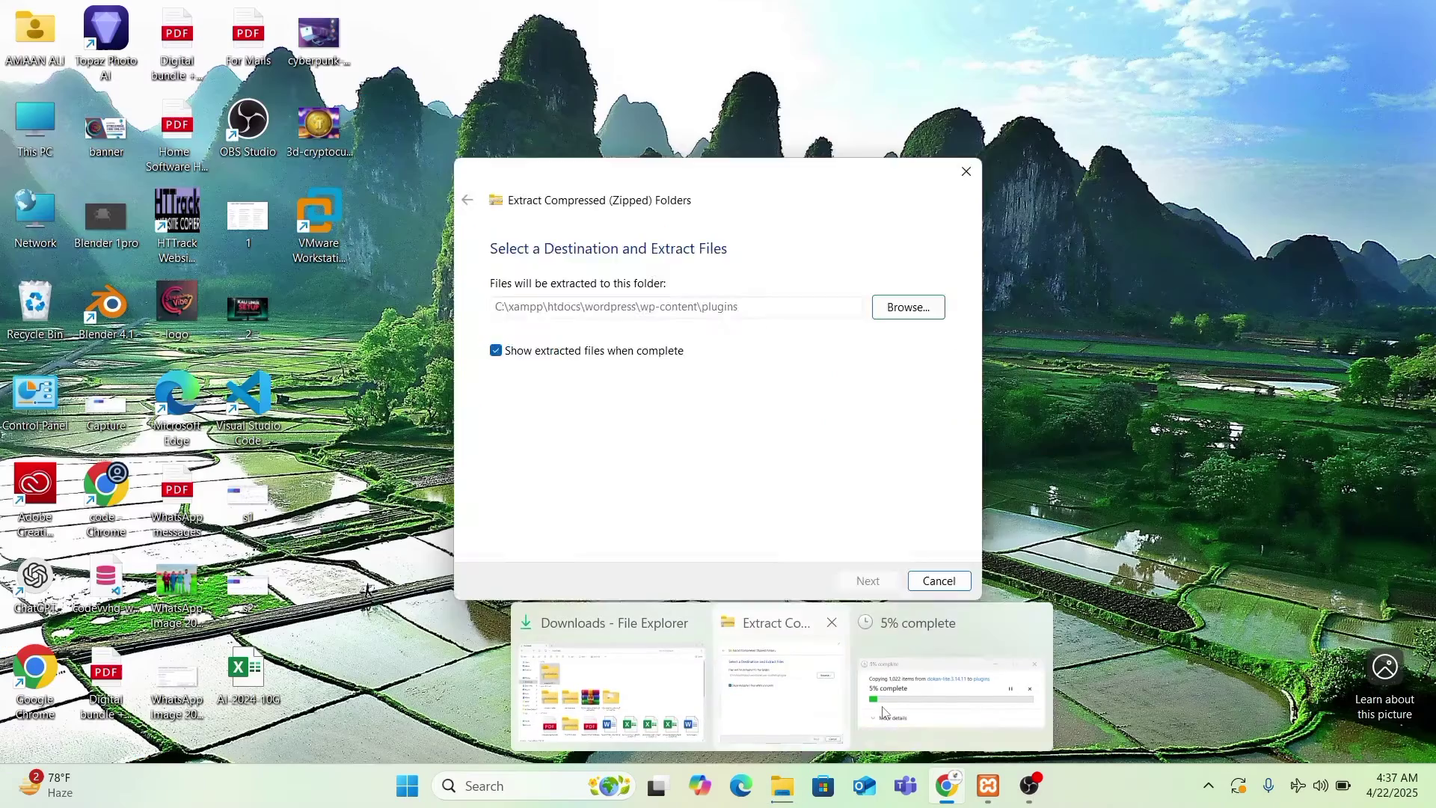
click(924, 703)
click(894, 247)
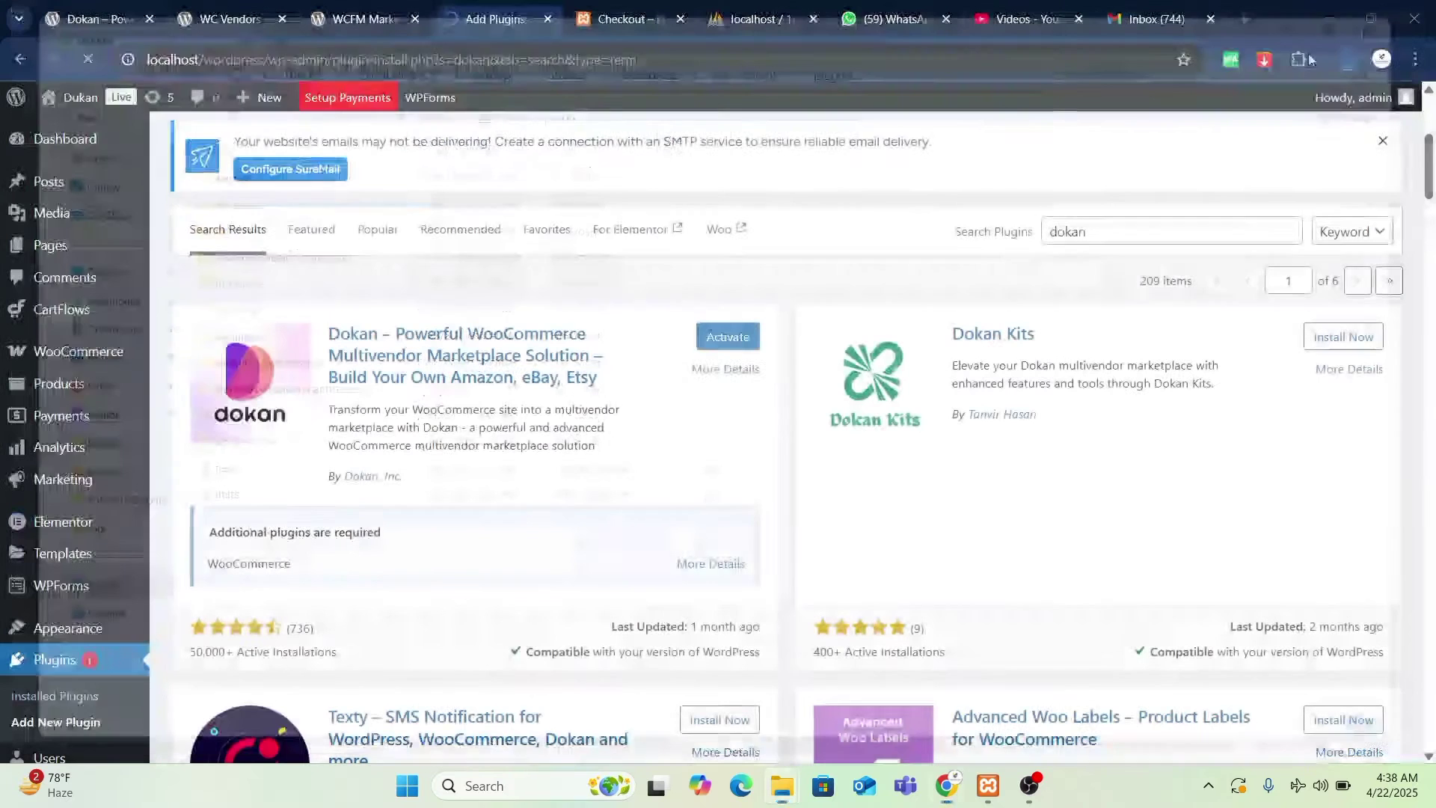
- Close the File Explorer windows and activate the installed Dokan plugin
click(1408, 14)
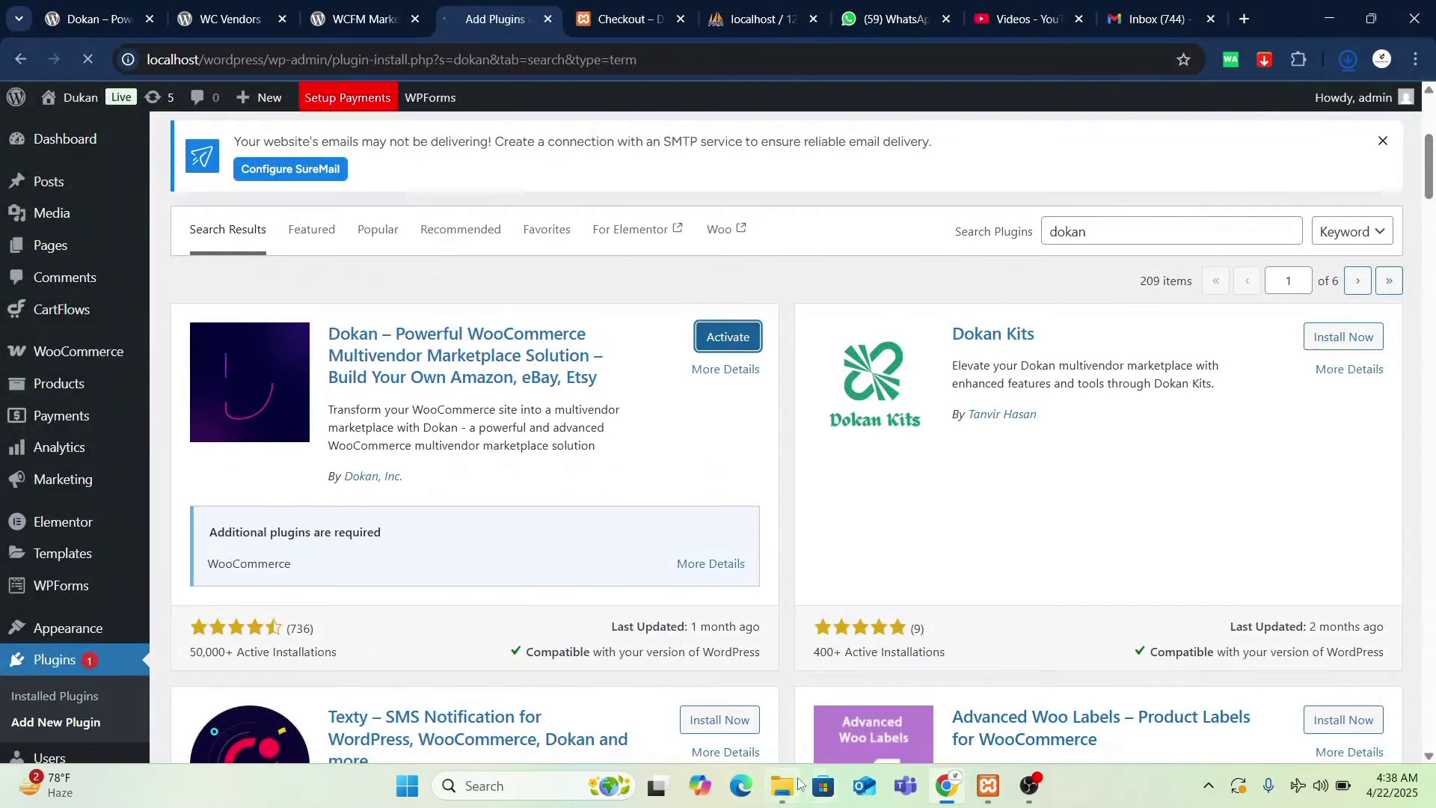
click(799, 784)
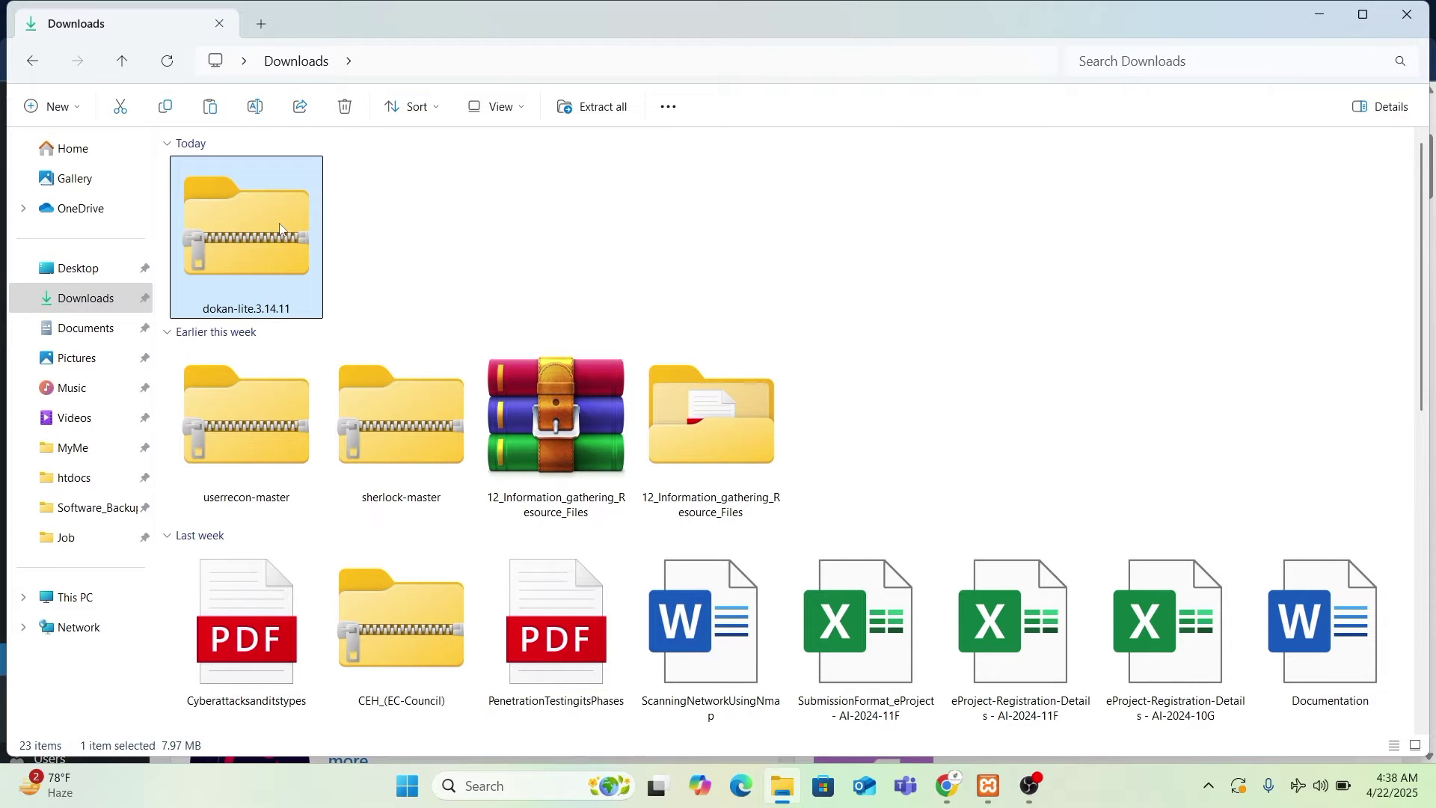
click(1408, 14)
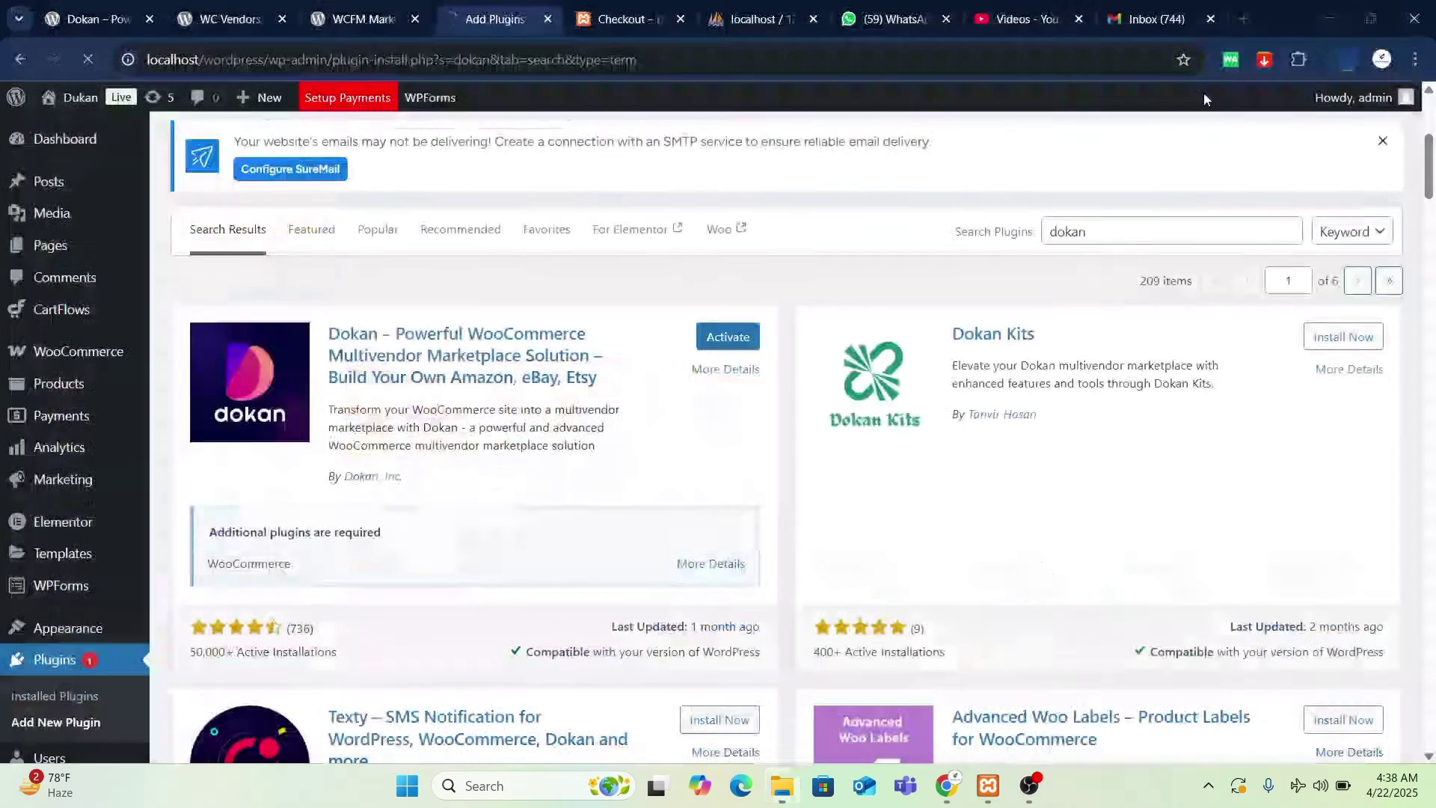
click(730, 340)
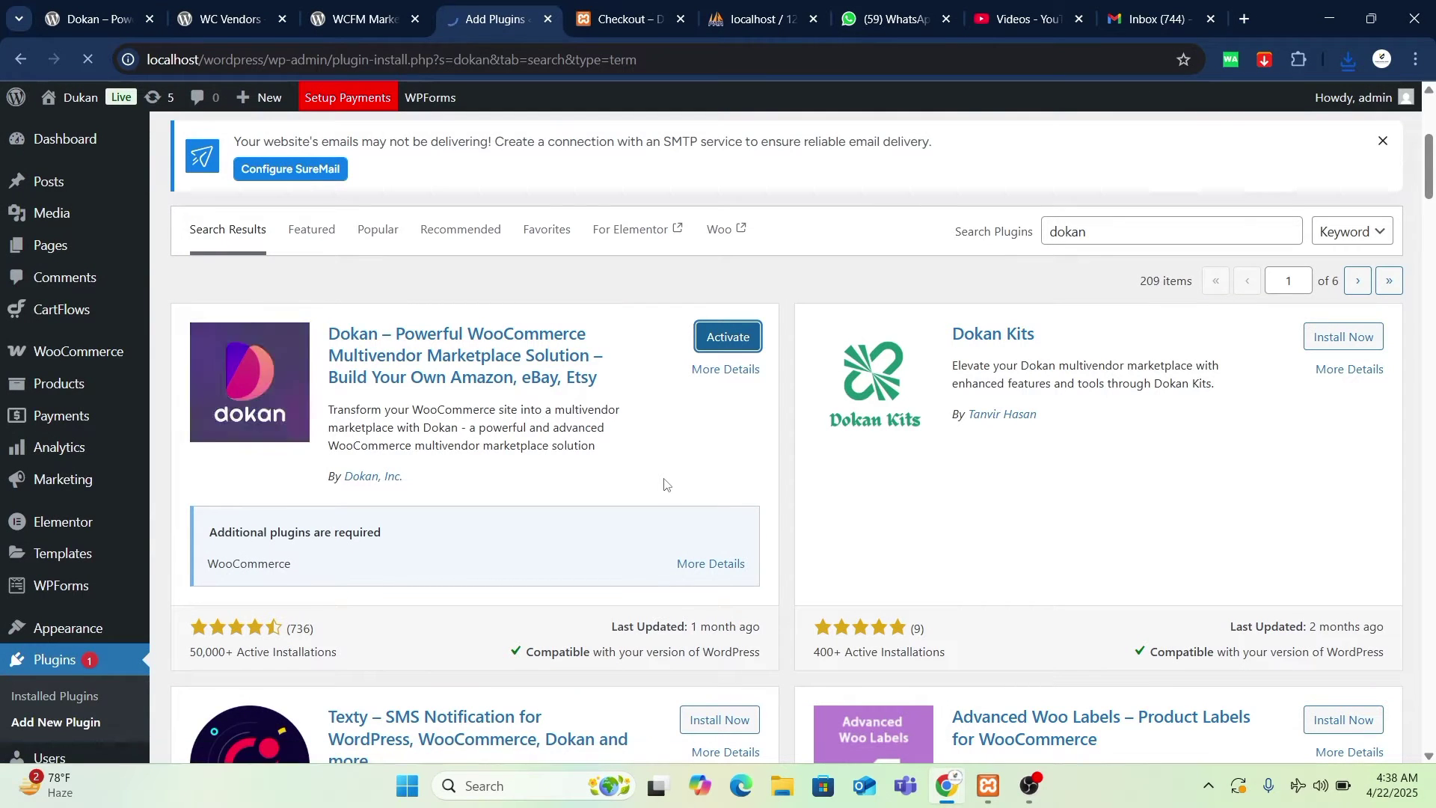
scroll(664, 484, up, 5)
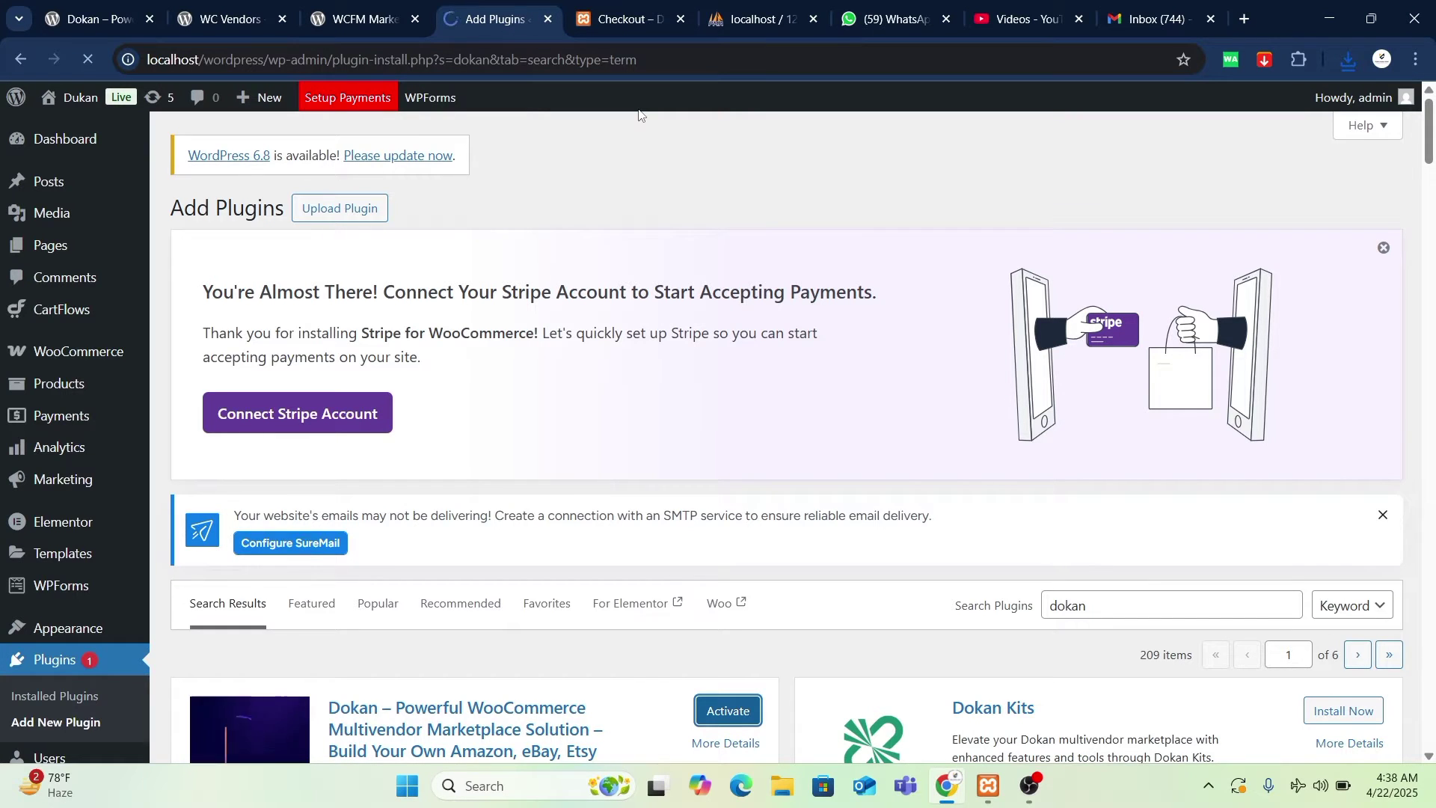
- Compare the Dokan, WC Vendors and WCFM Marketplace plugin pages before returning to the Dokan wizard
click(98, 12)
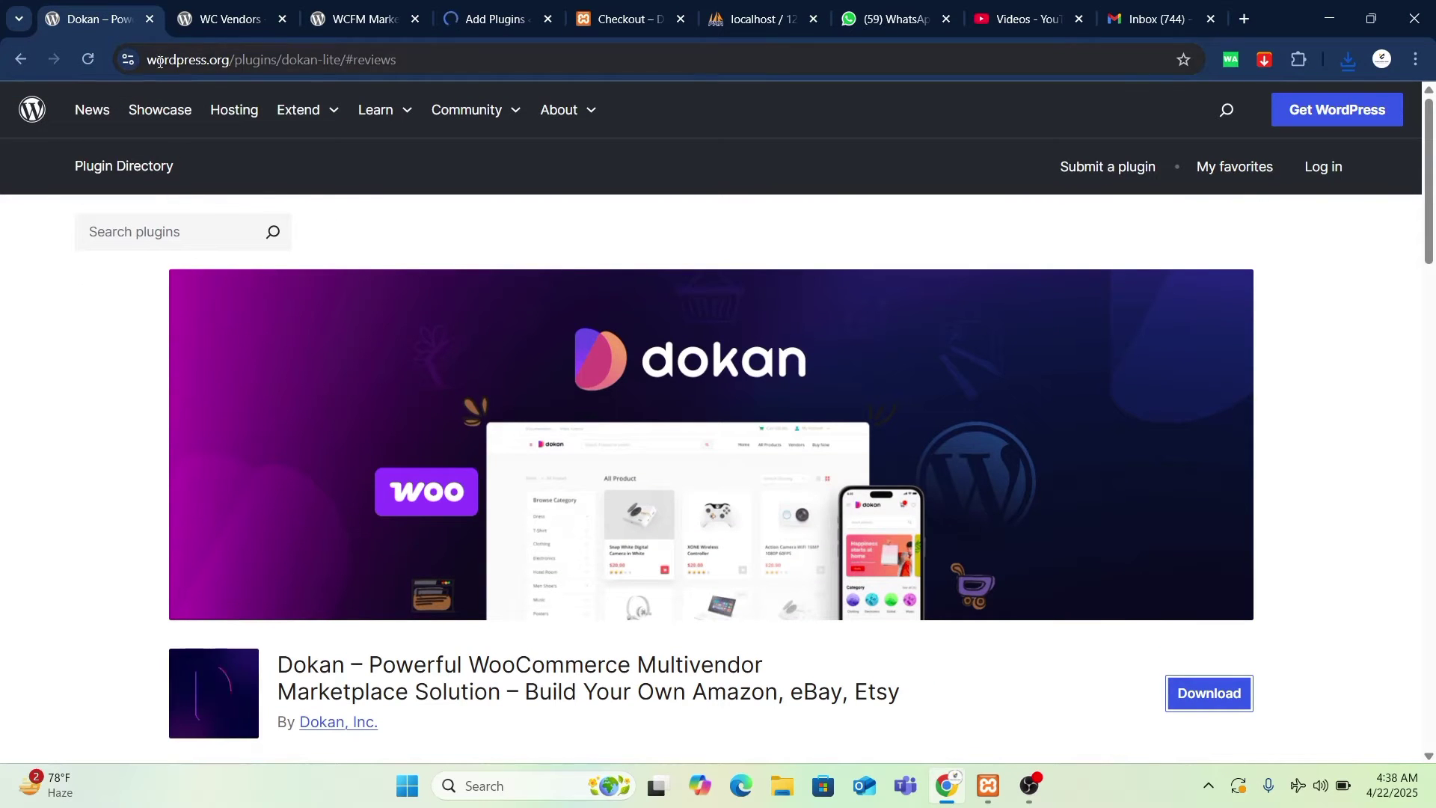
click(19, 59)
click(35, 61)
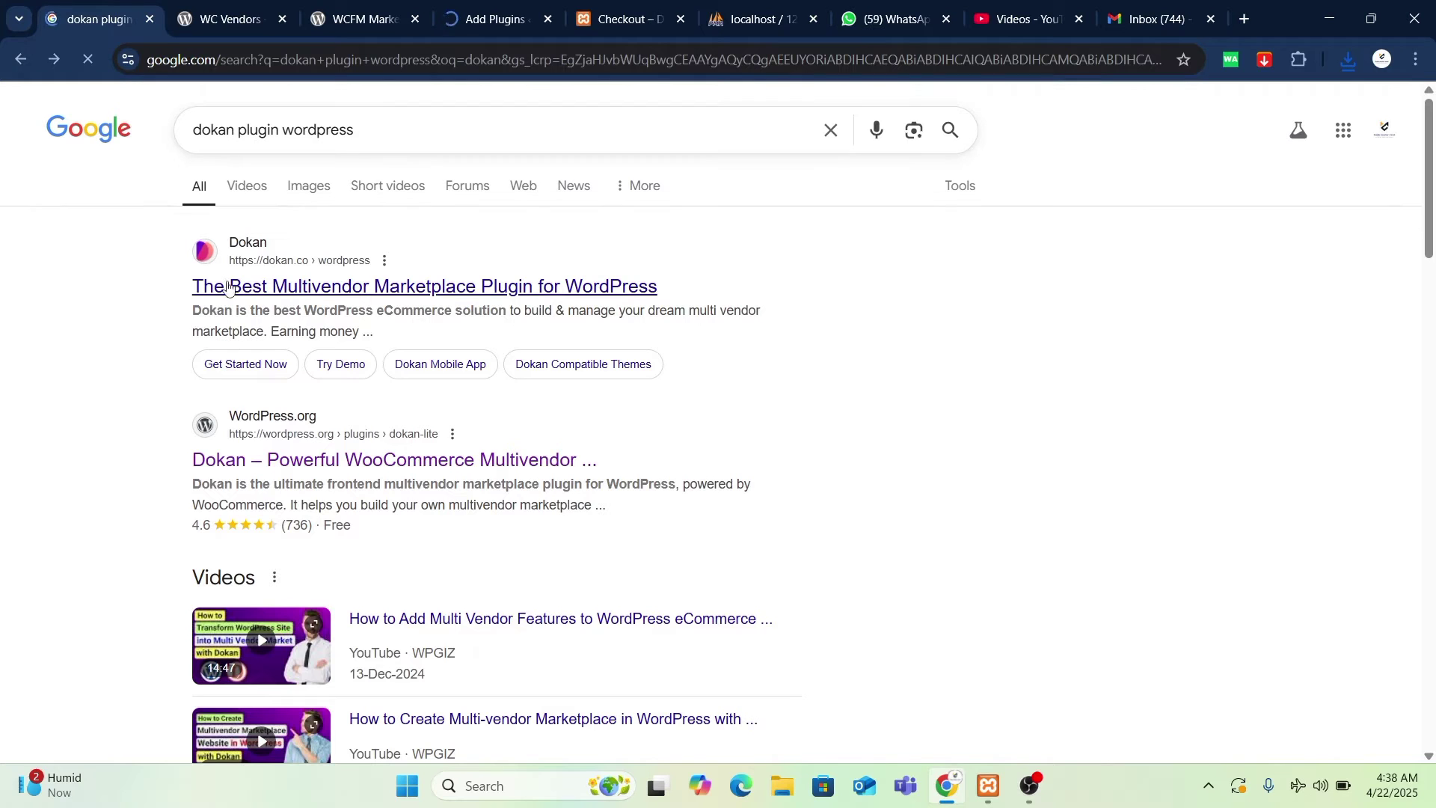
click(303, 462)
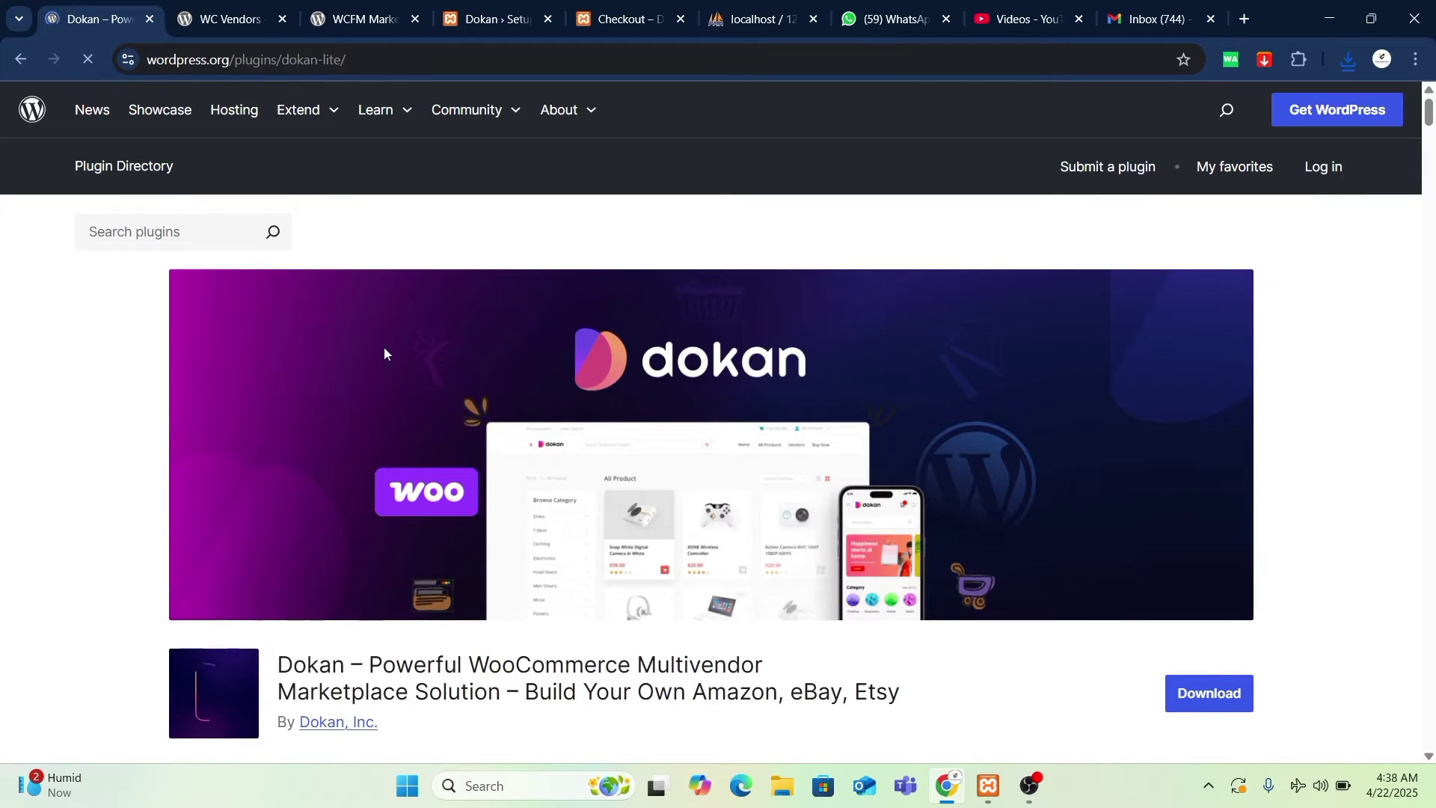
scroll(383, 350, down, 3)
click(227, 19)
scroll(388, 404, up, 5)
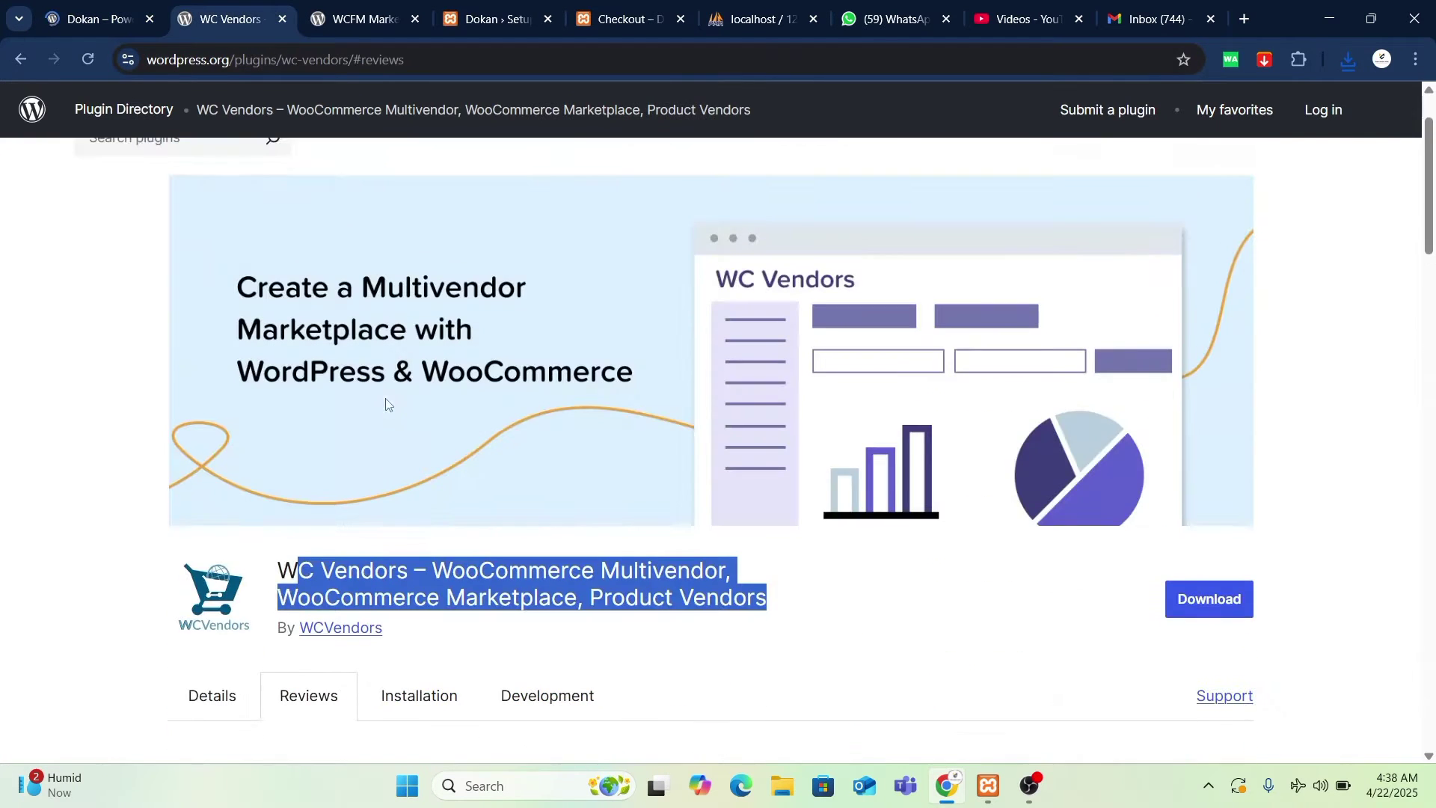
click(359, 19)
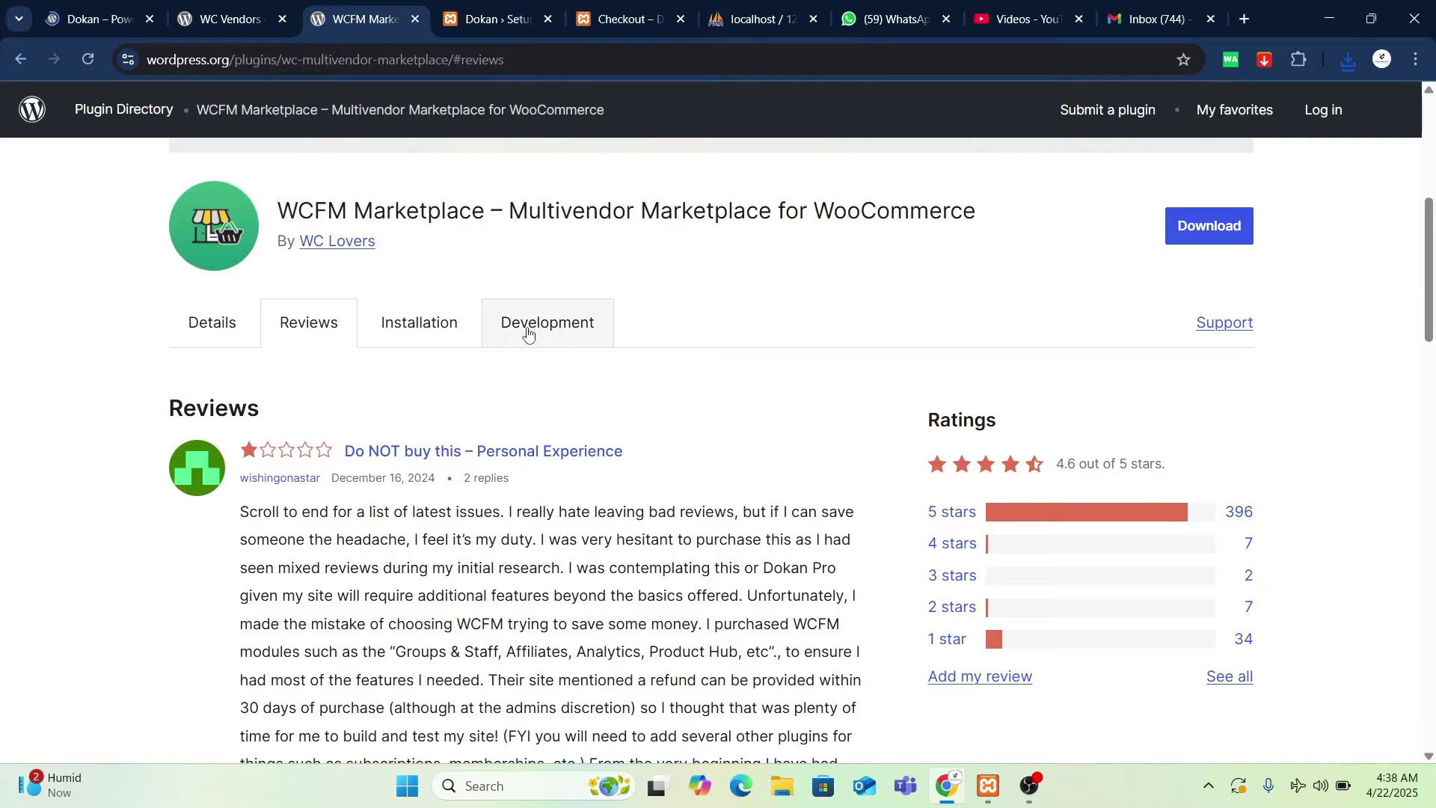
click(537, 19)
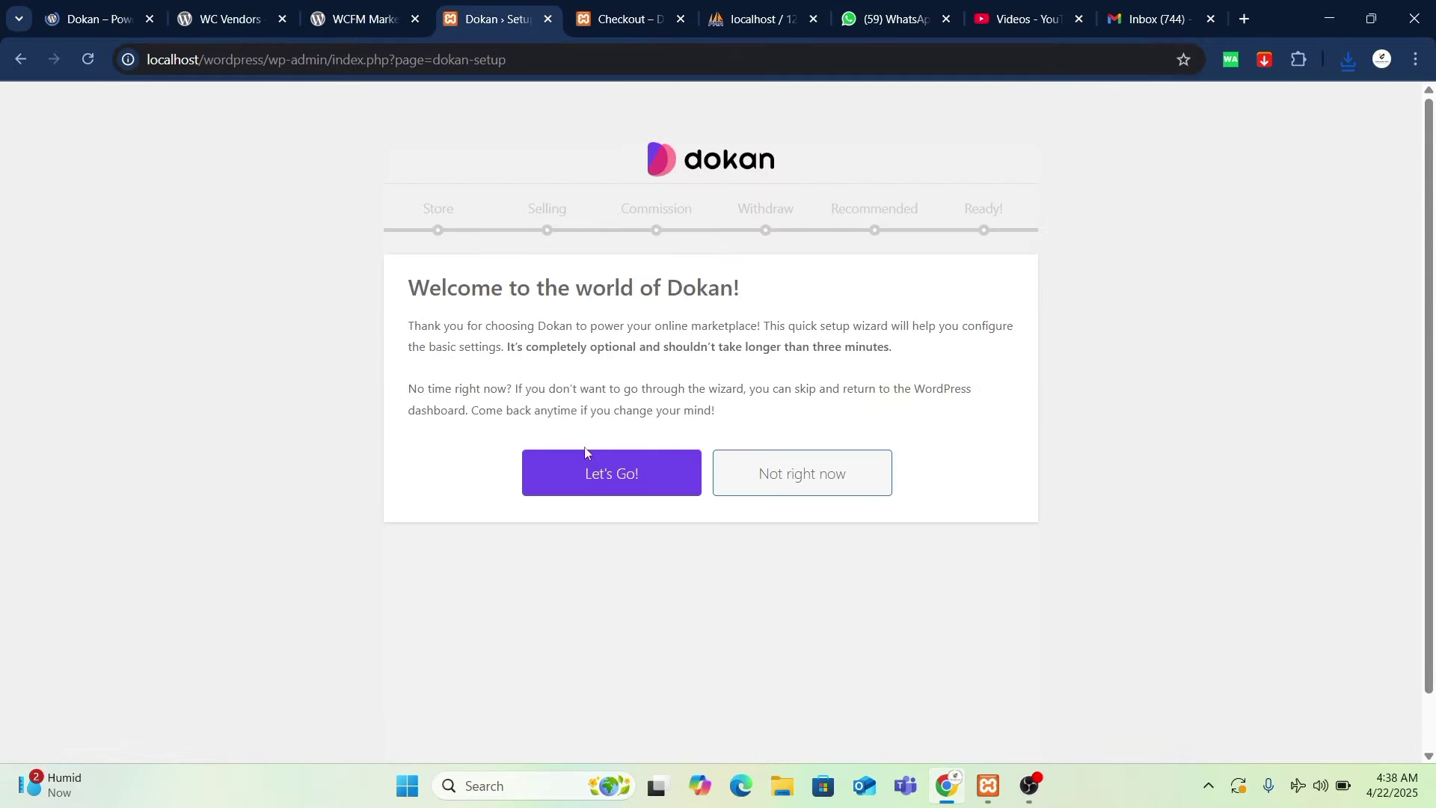
- Launch the Dokan wizard and continue past Store Setup, keeping Vendor Store URL as 'store'
click(611, 479)
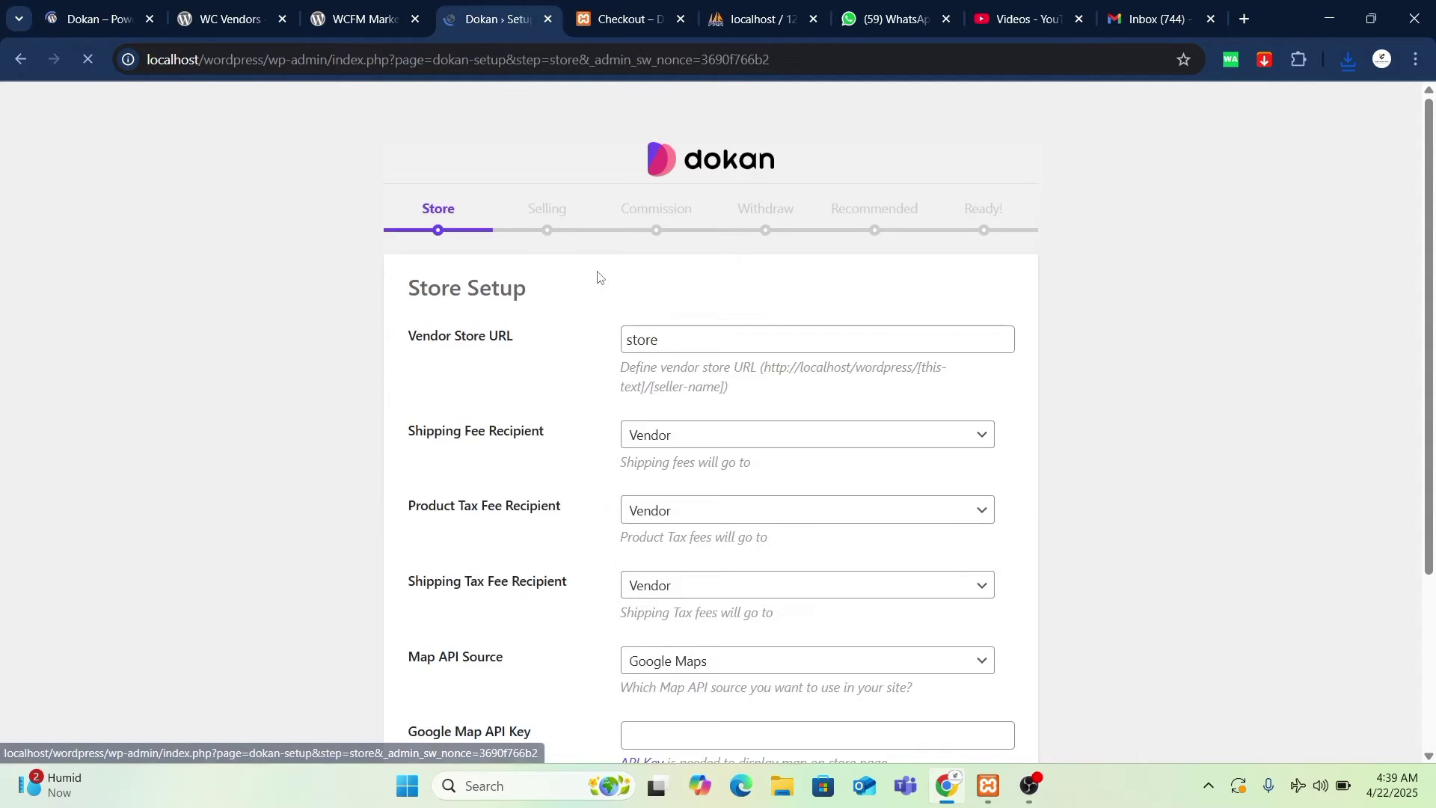
scroll(751, 441, down, 1)
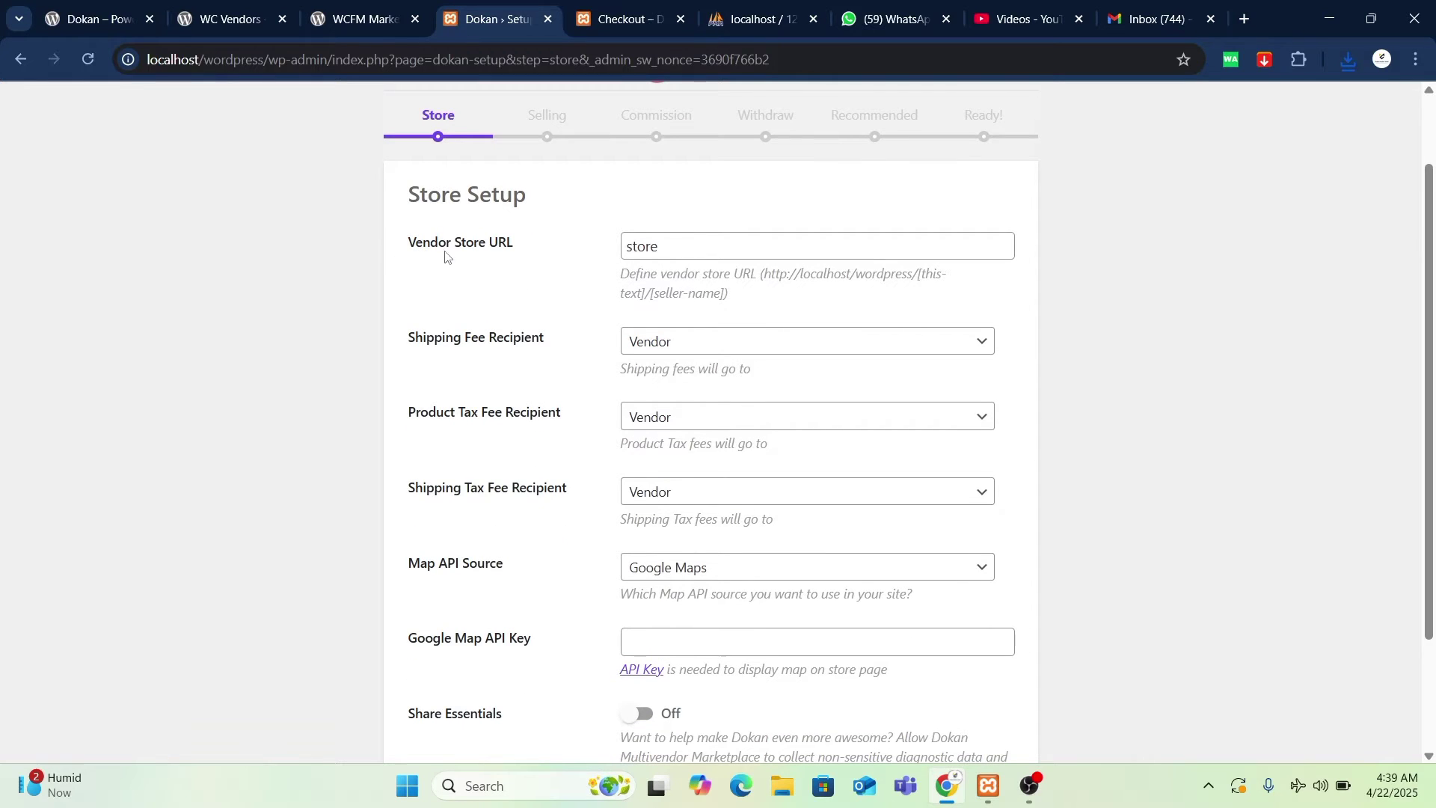
drag(419, 243, 651, 230)
click(638, 251)
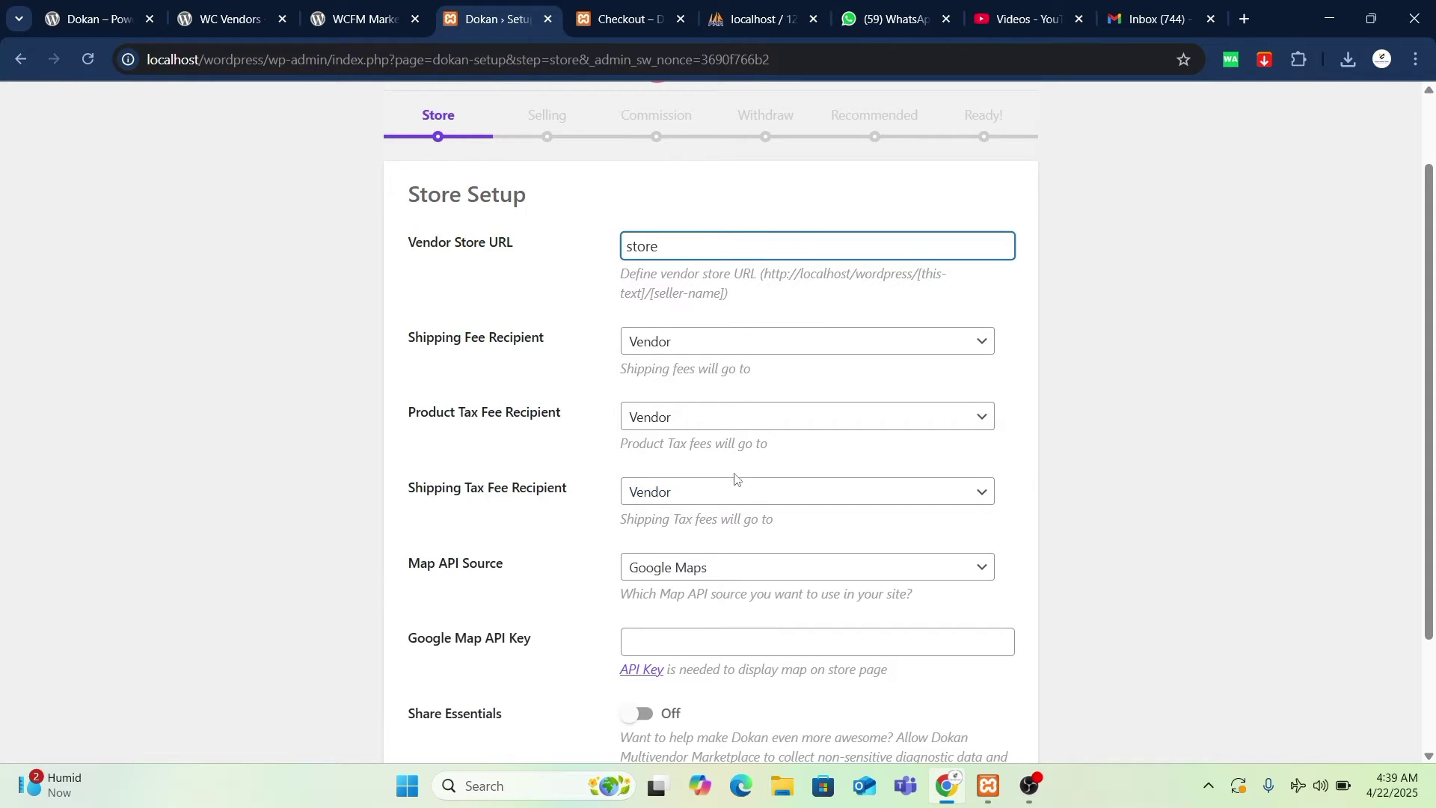
scroll(733, 483, down, 2)
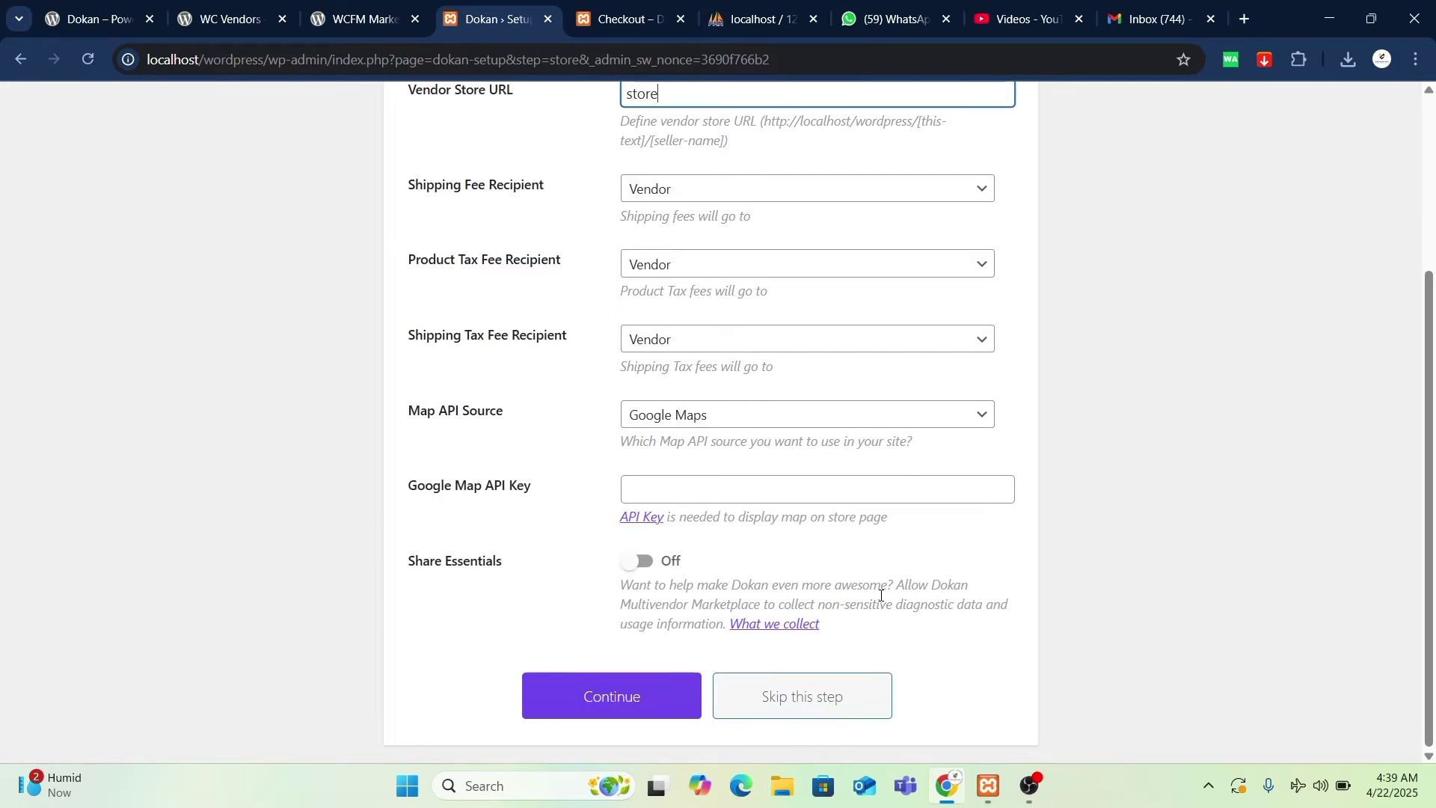
click(617, 706)
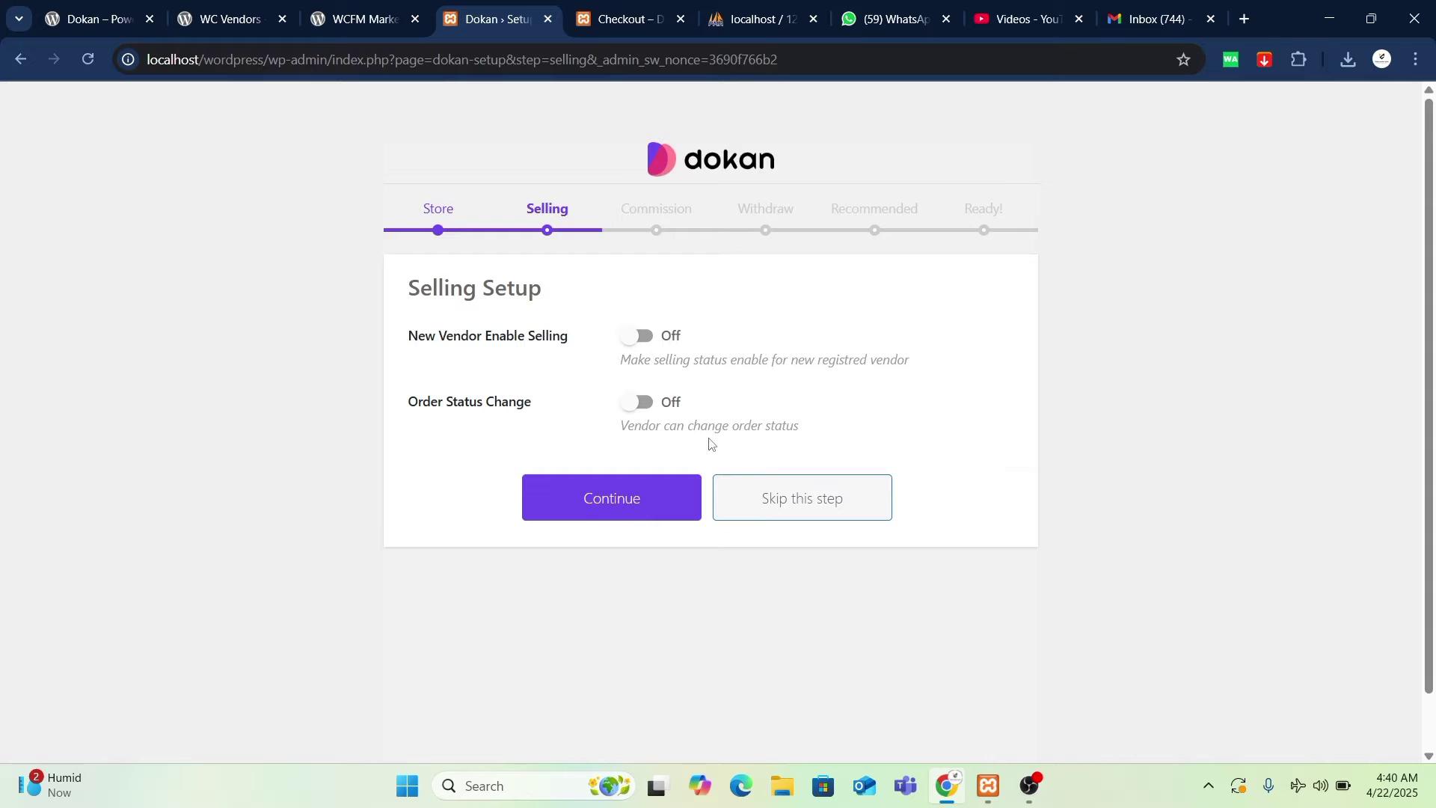
- Switch Order Status Change on and continue to Commission Setup
click(643, 404)
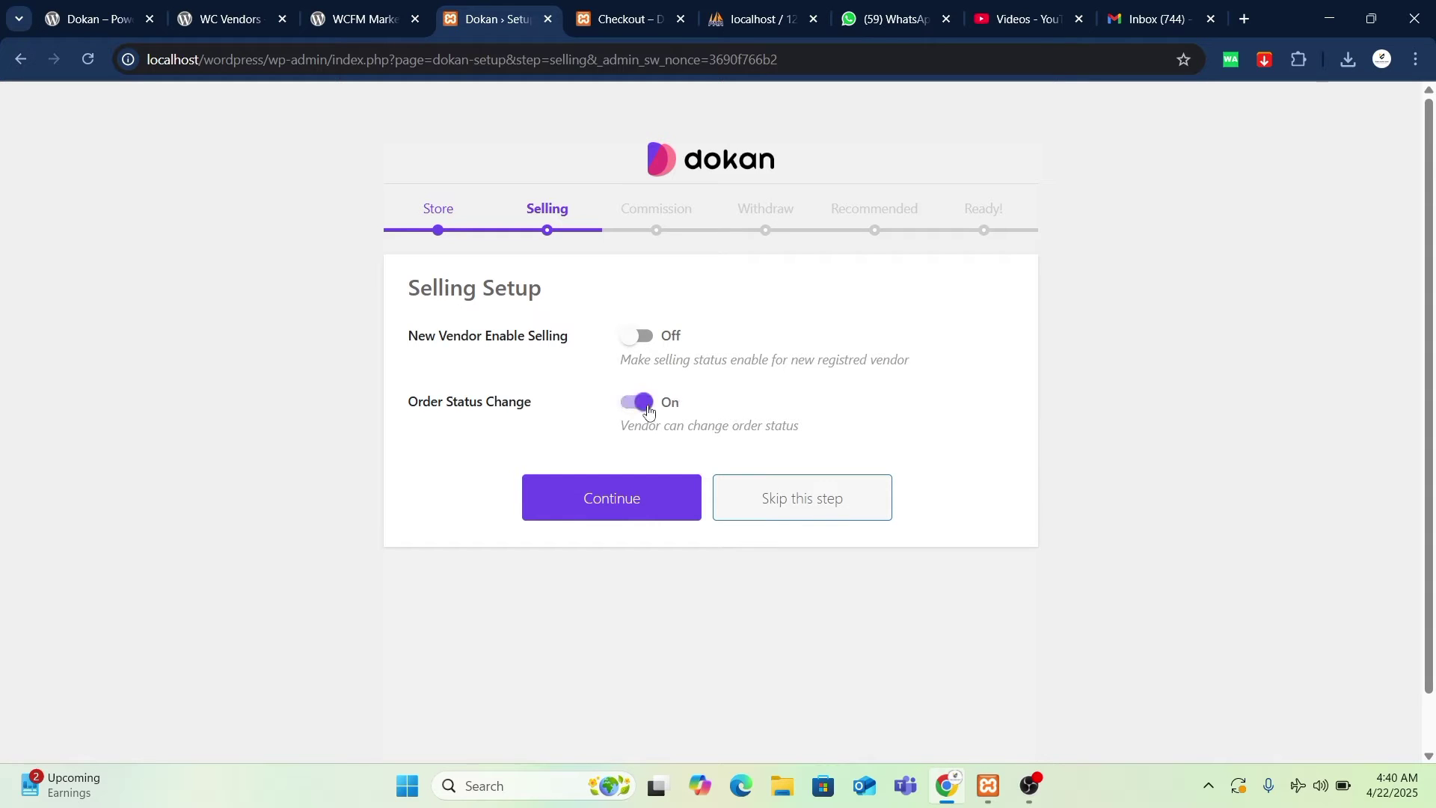
click(661, 506)
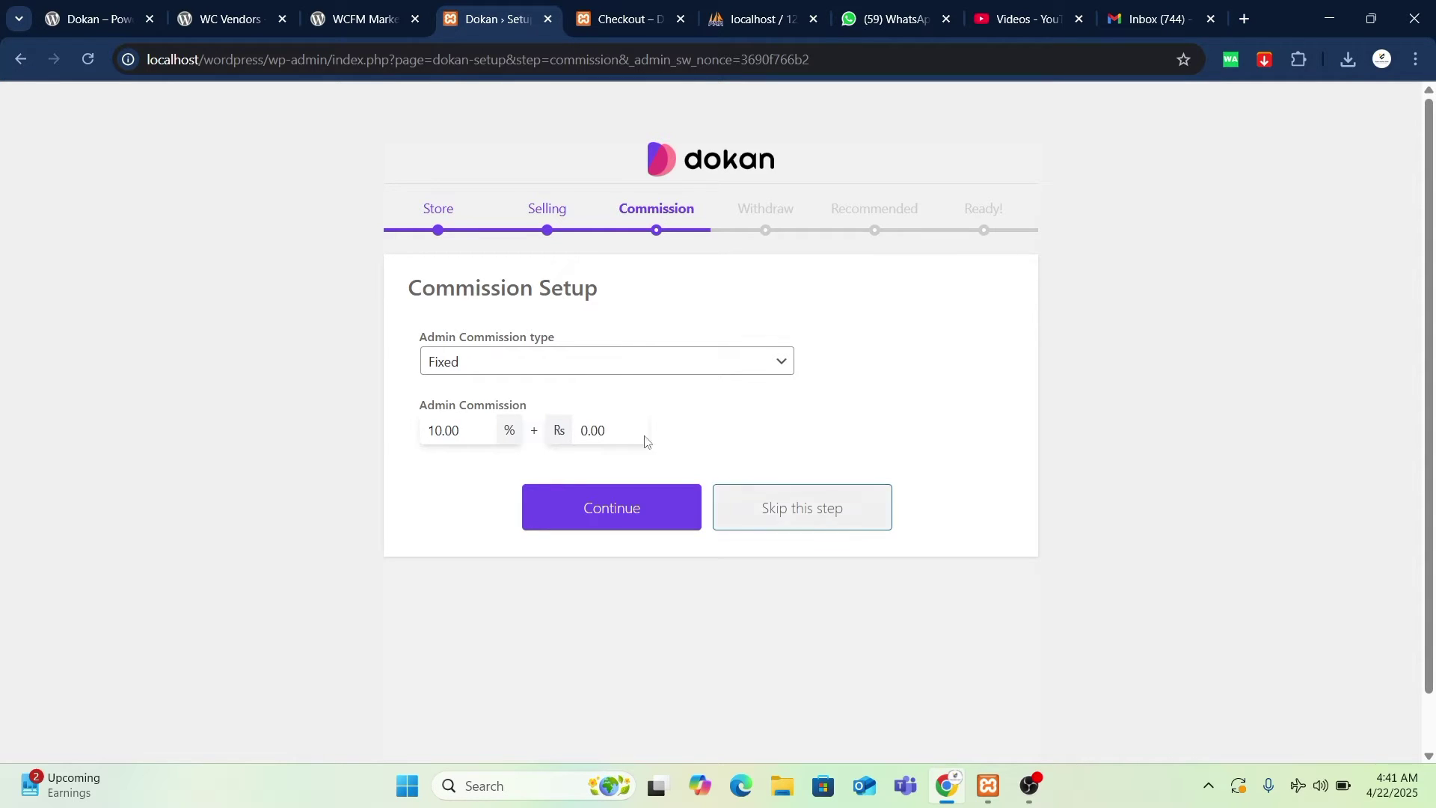
- Try Category Based commission, revert to Fixed at 10.00%, and continue to Withdraw Setup
click(483, 365)
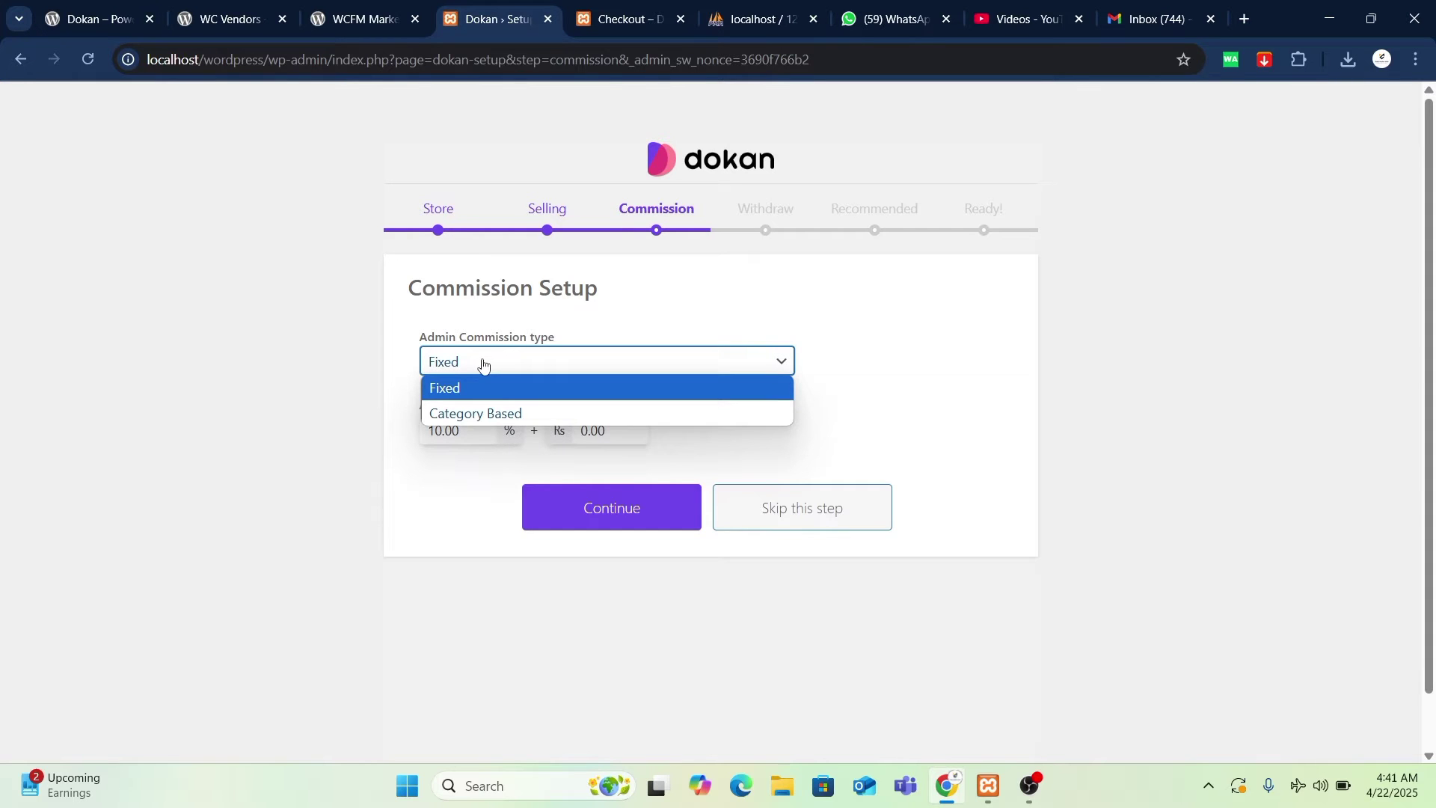
click(505, 416)
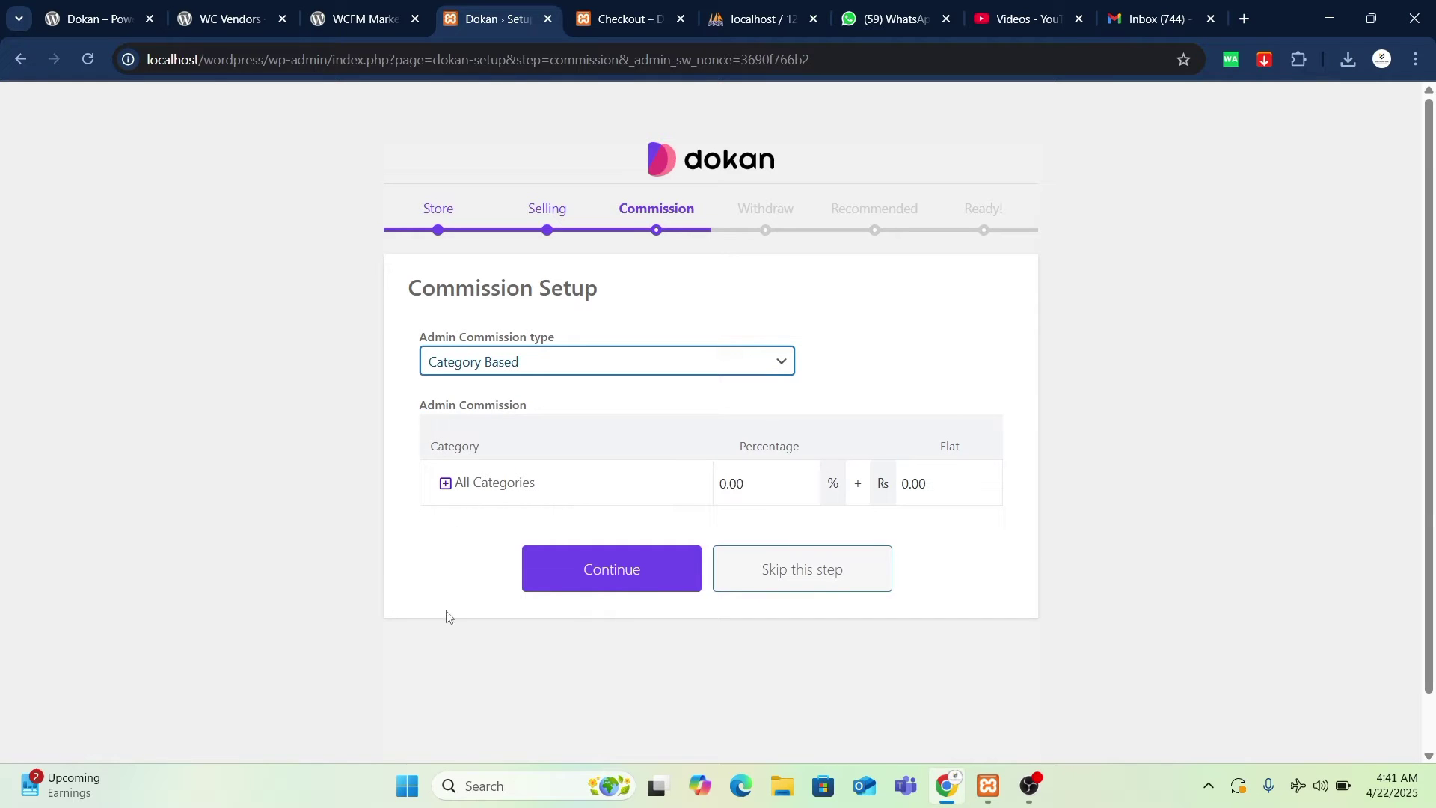
click(582, 363)
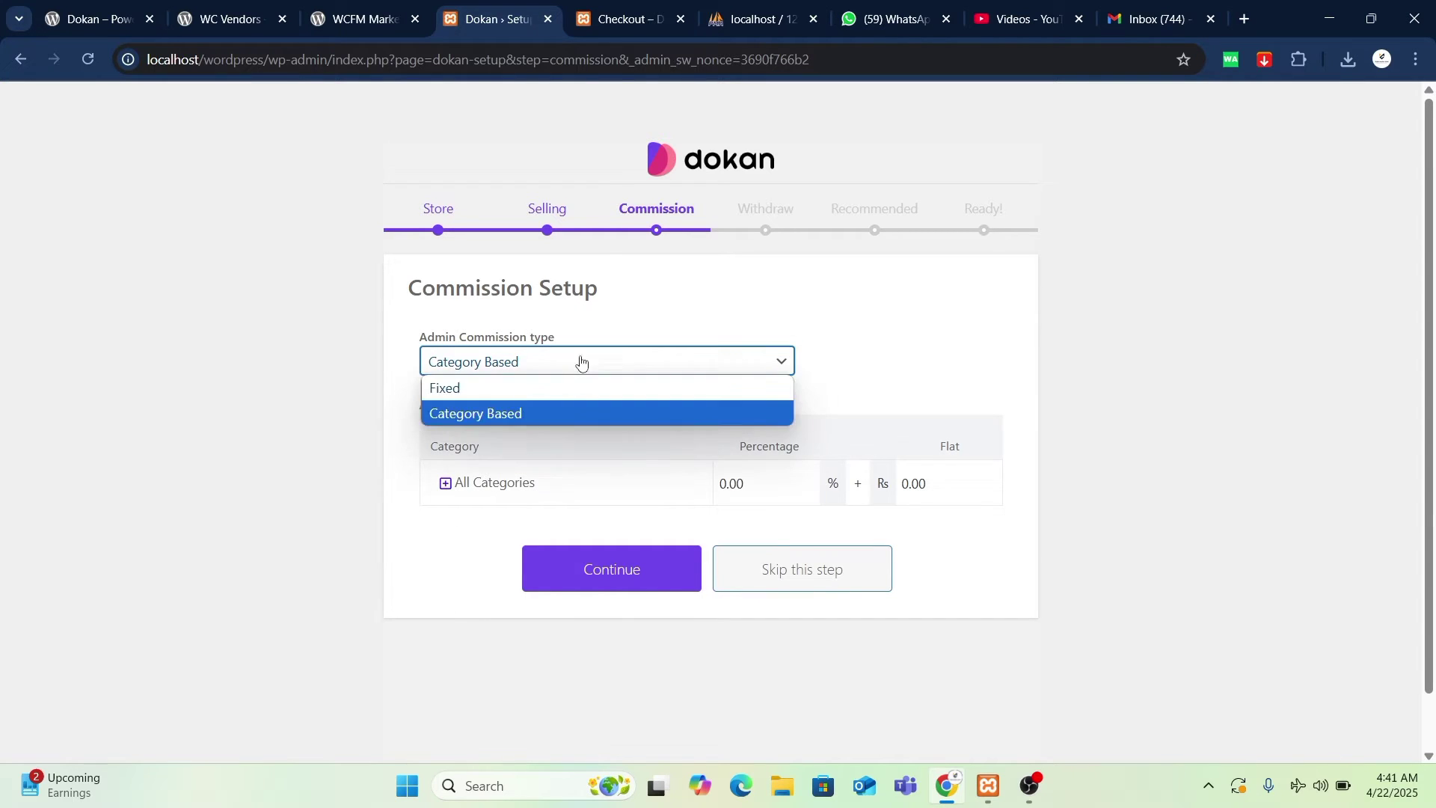
click(575, 399)
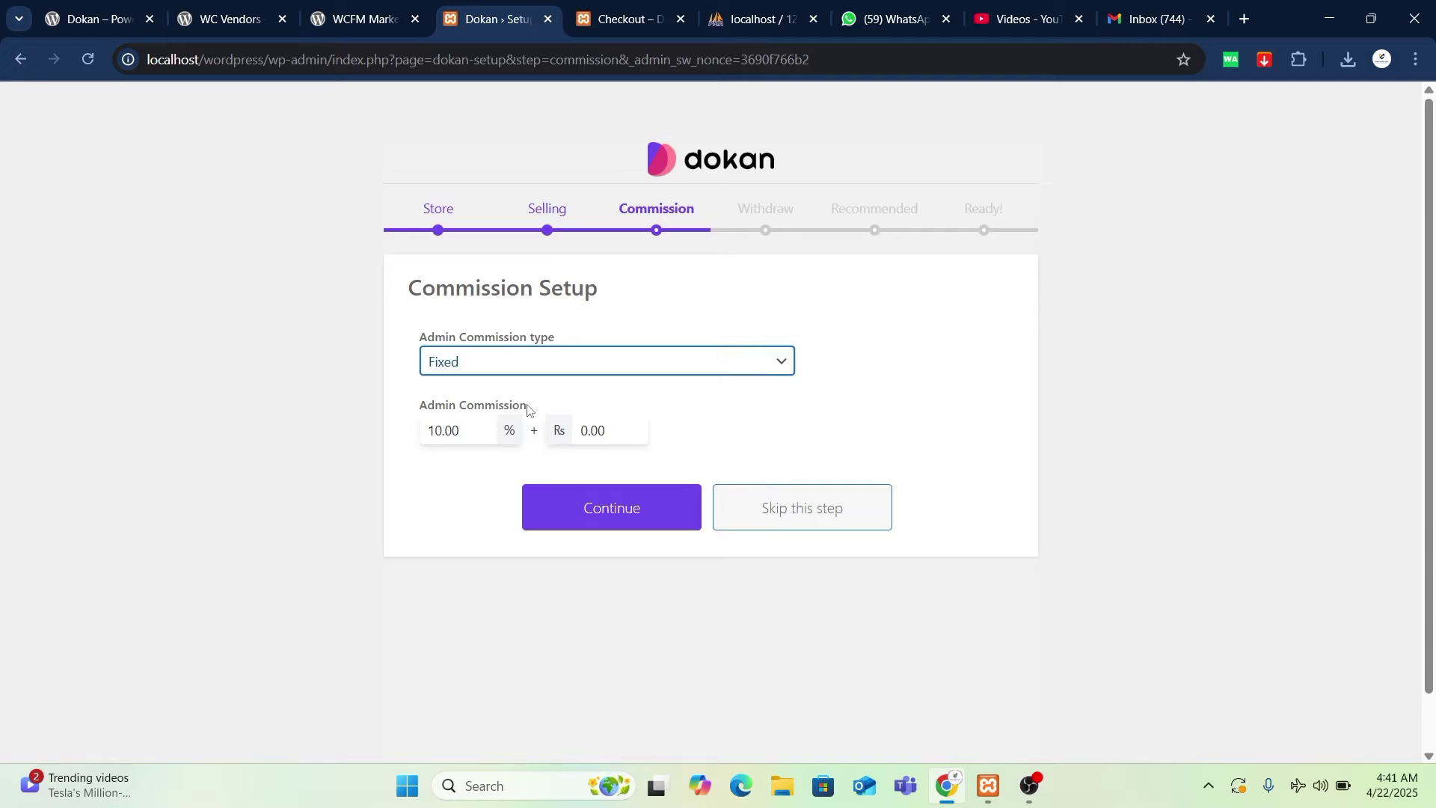
click(459, 433)
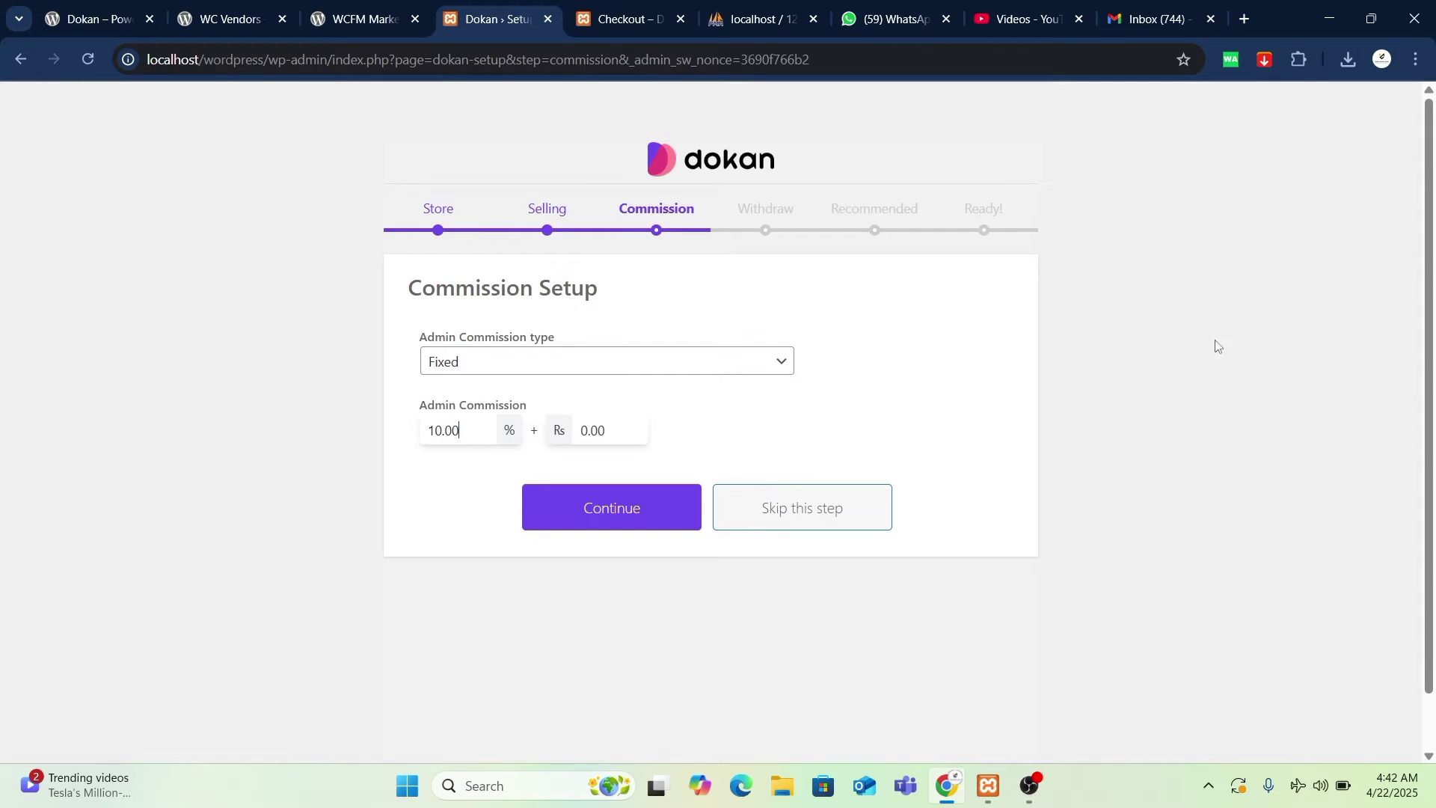
click(589, 515)
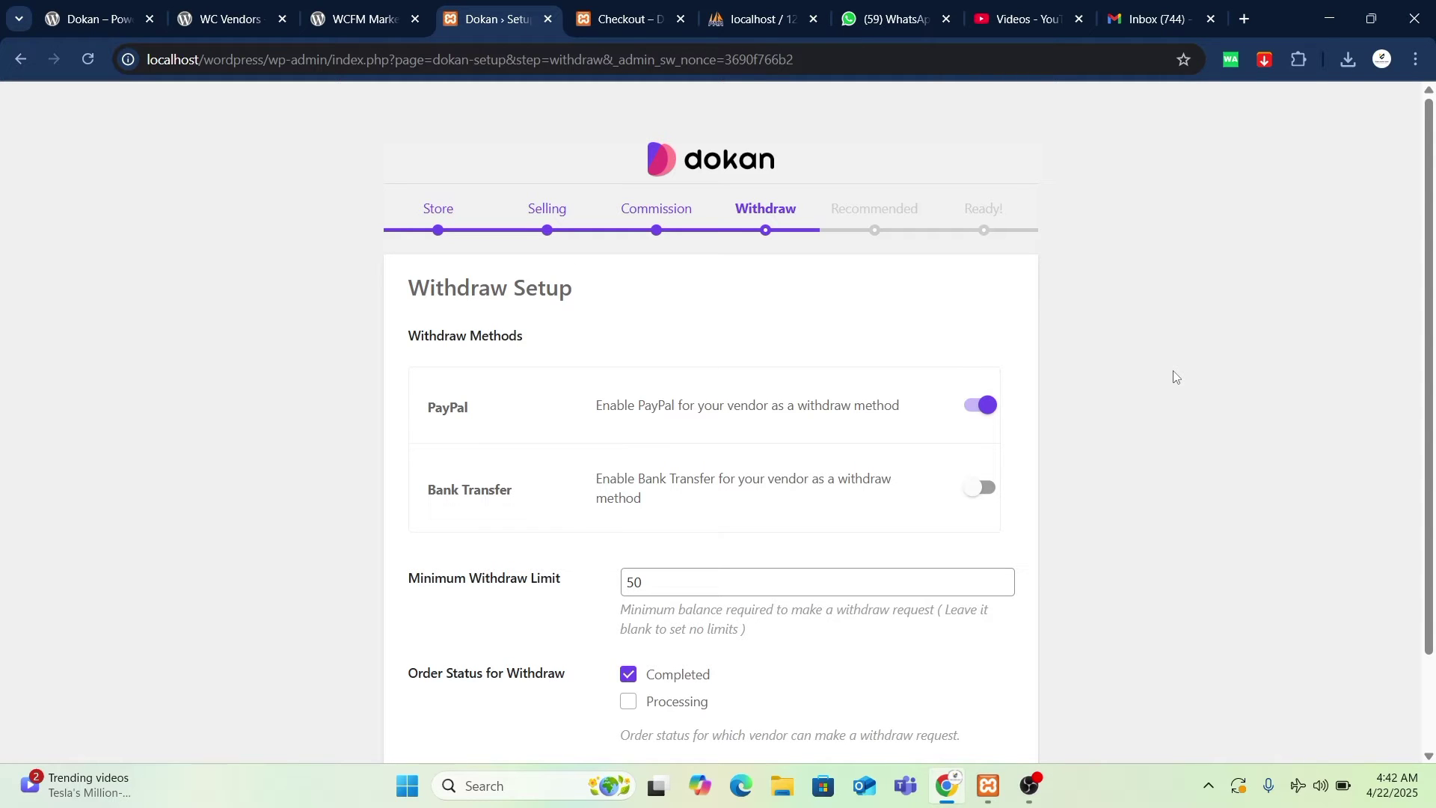
- Check the minimum withdraw limit and leave it at 50
scroll(950, 475, down, 1)
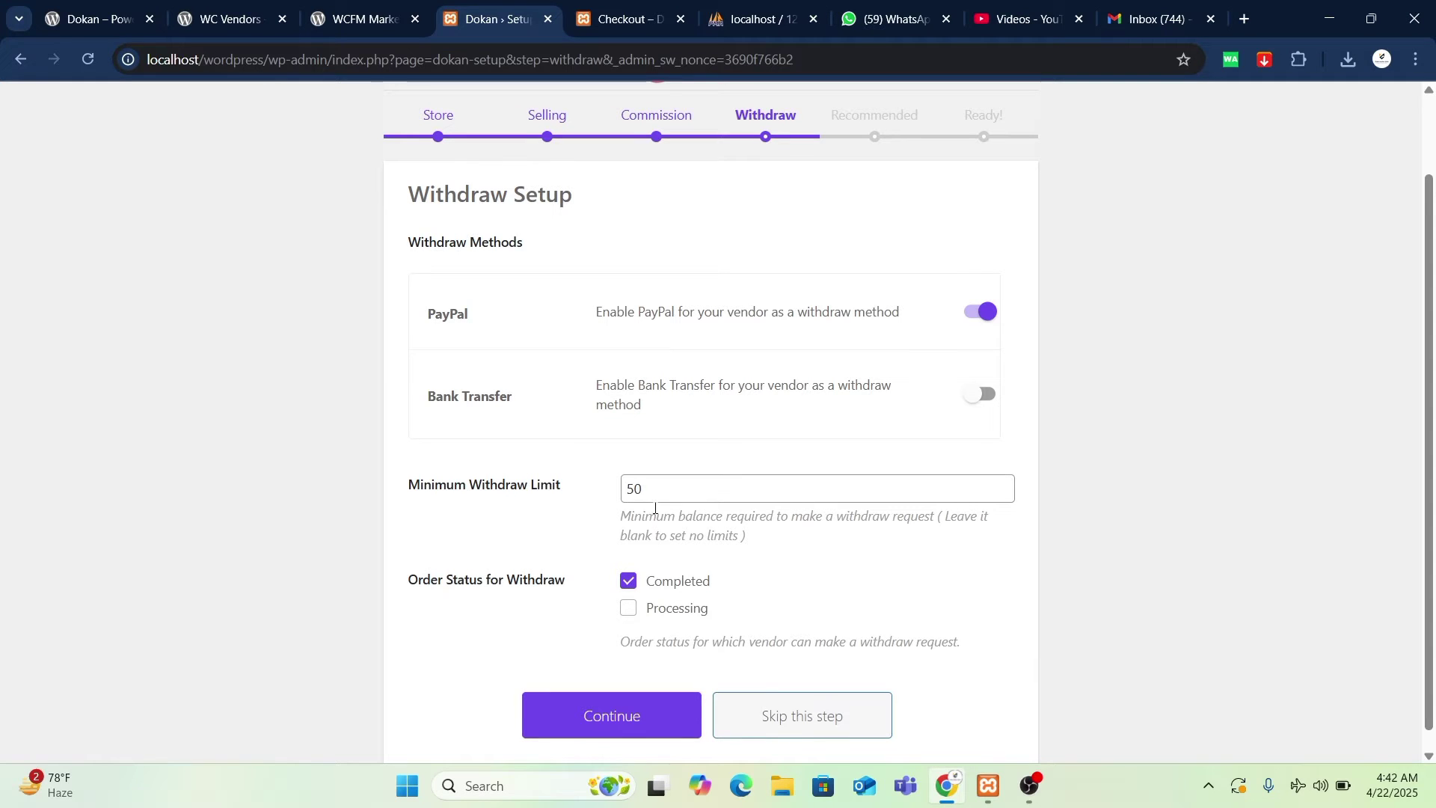
click(695, 492)
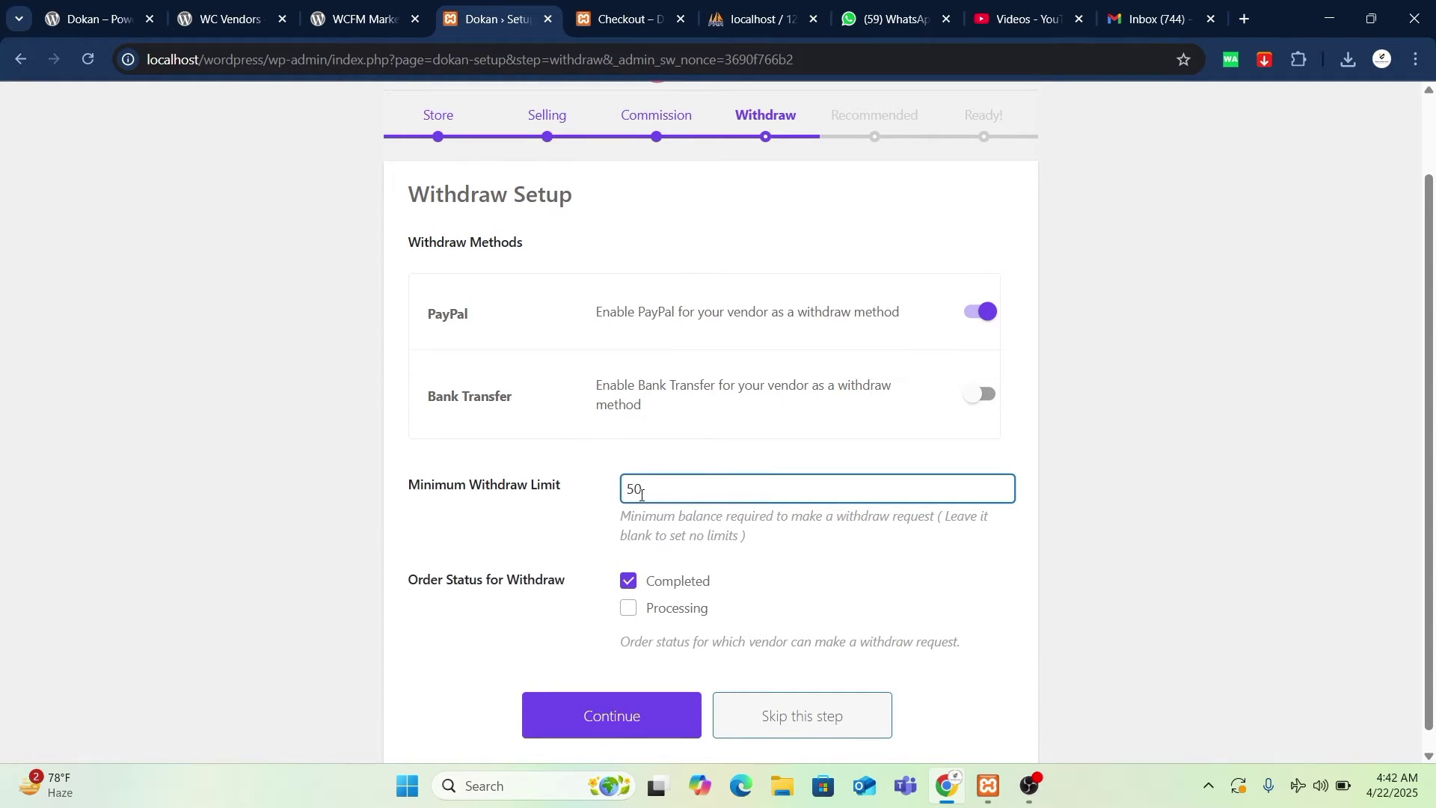
drag(635, 494, 623, 494)
click(654, 488)
- Enable Bank Transfer and disable PayPal as withdraw methods
click(969, 393)
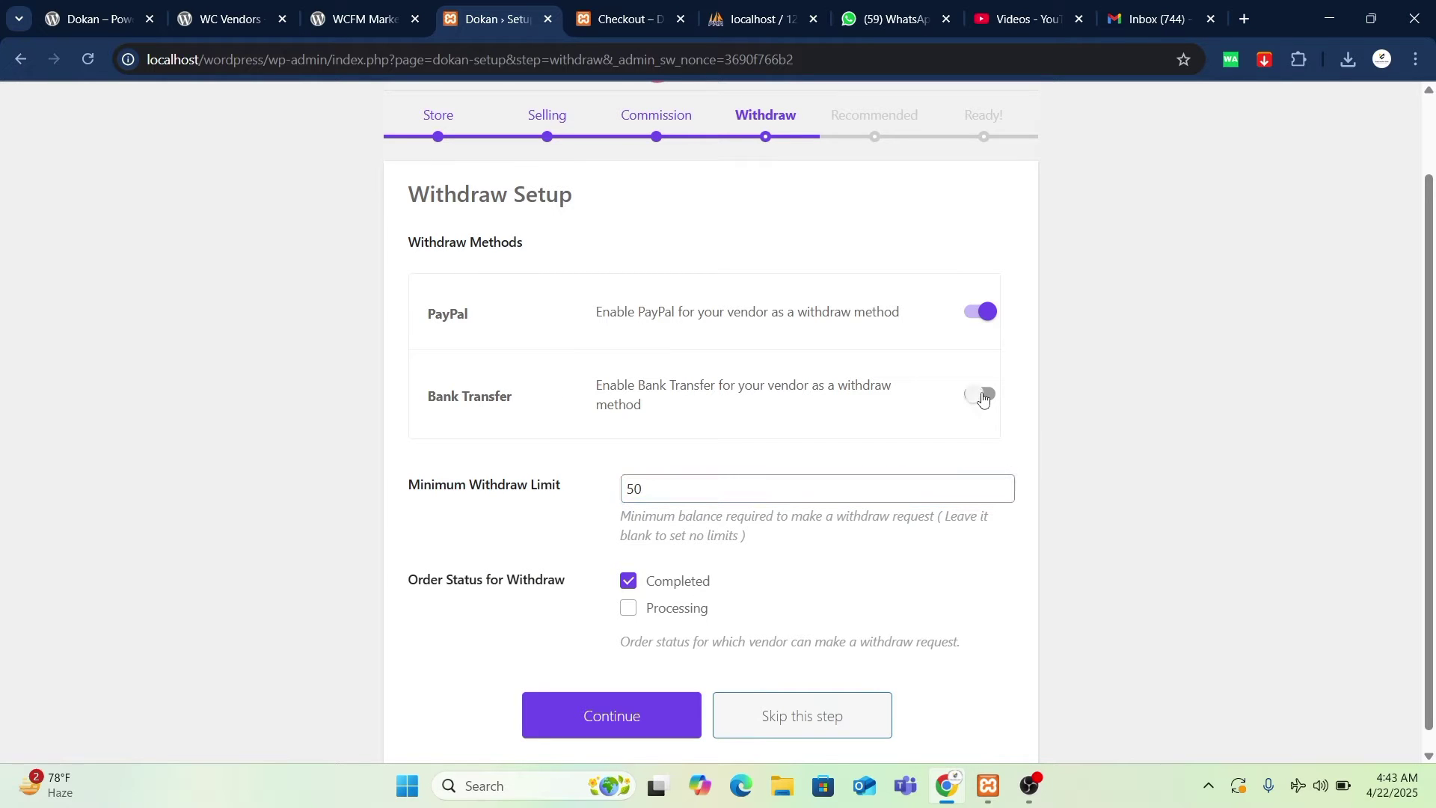
click(986, 312)
scroll(825, 402, down, 1)
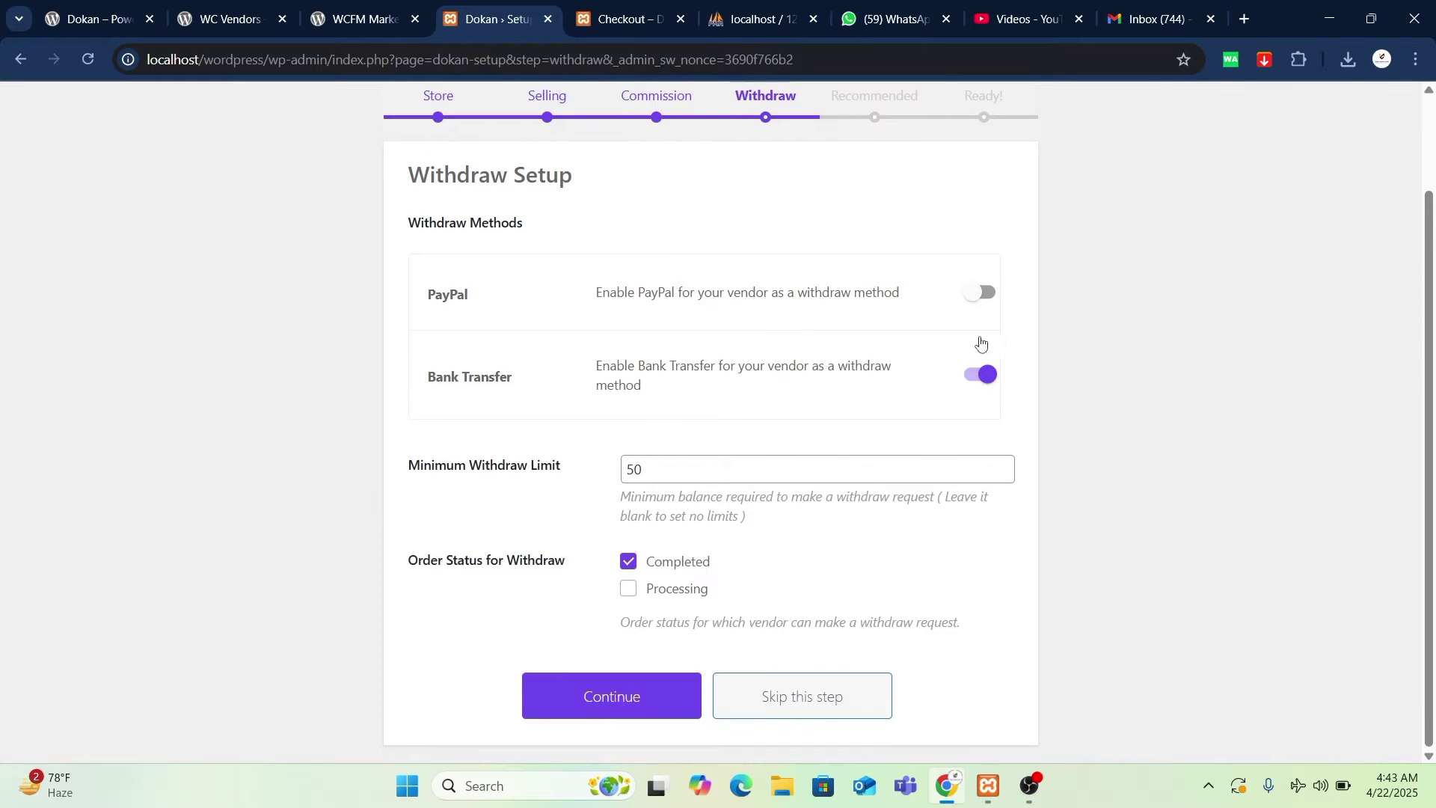
click(984, 294)
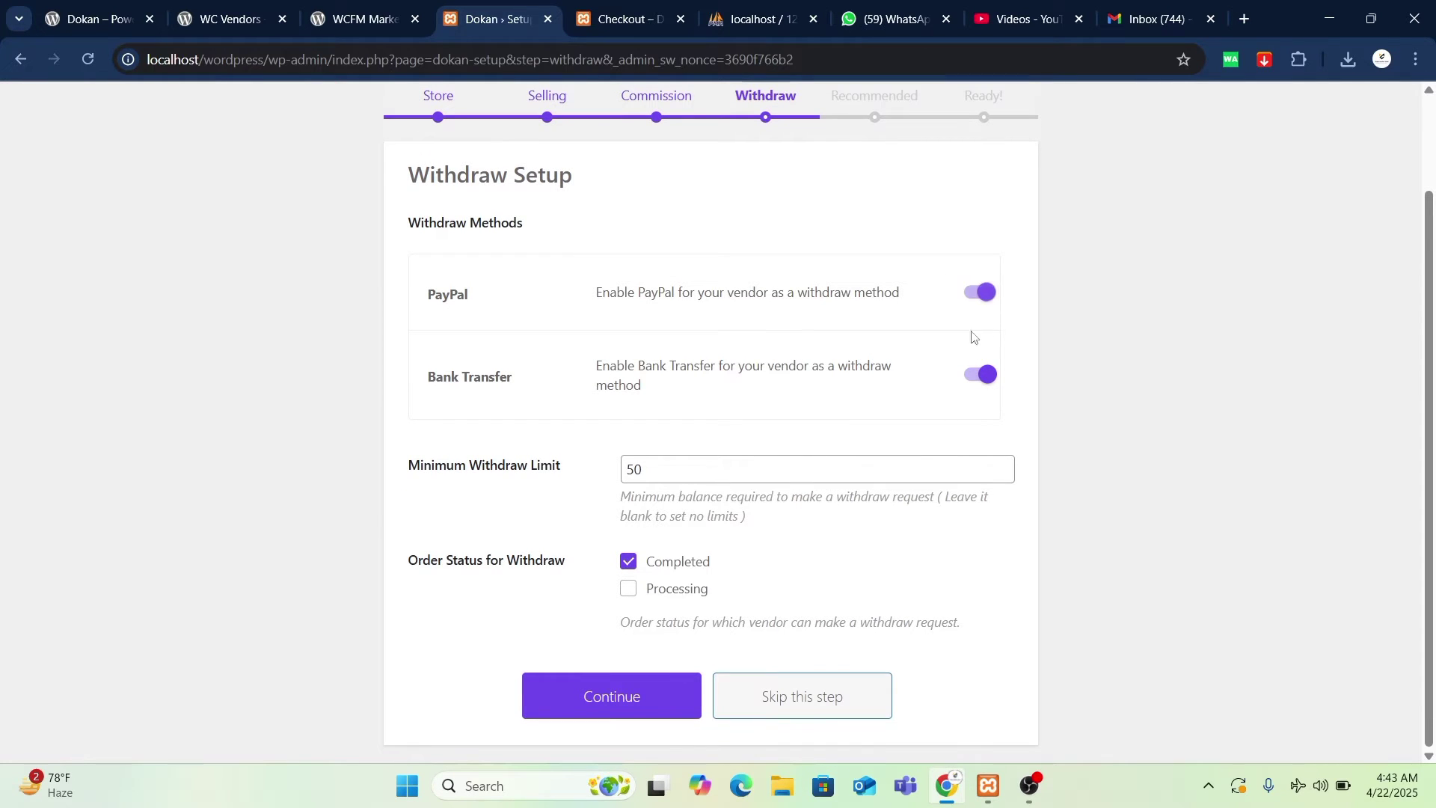
click(984, 293)
- Keep limit 50 and Completed order status, then save the withdraw settings
click(670, 471)
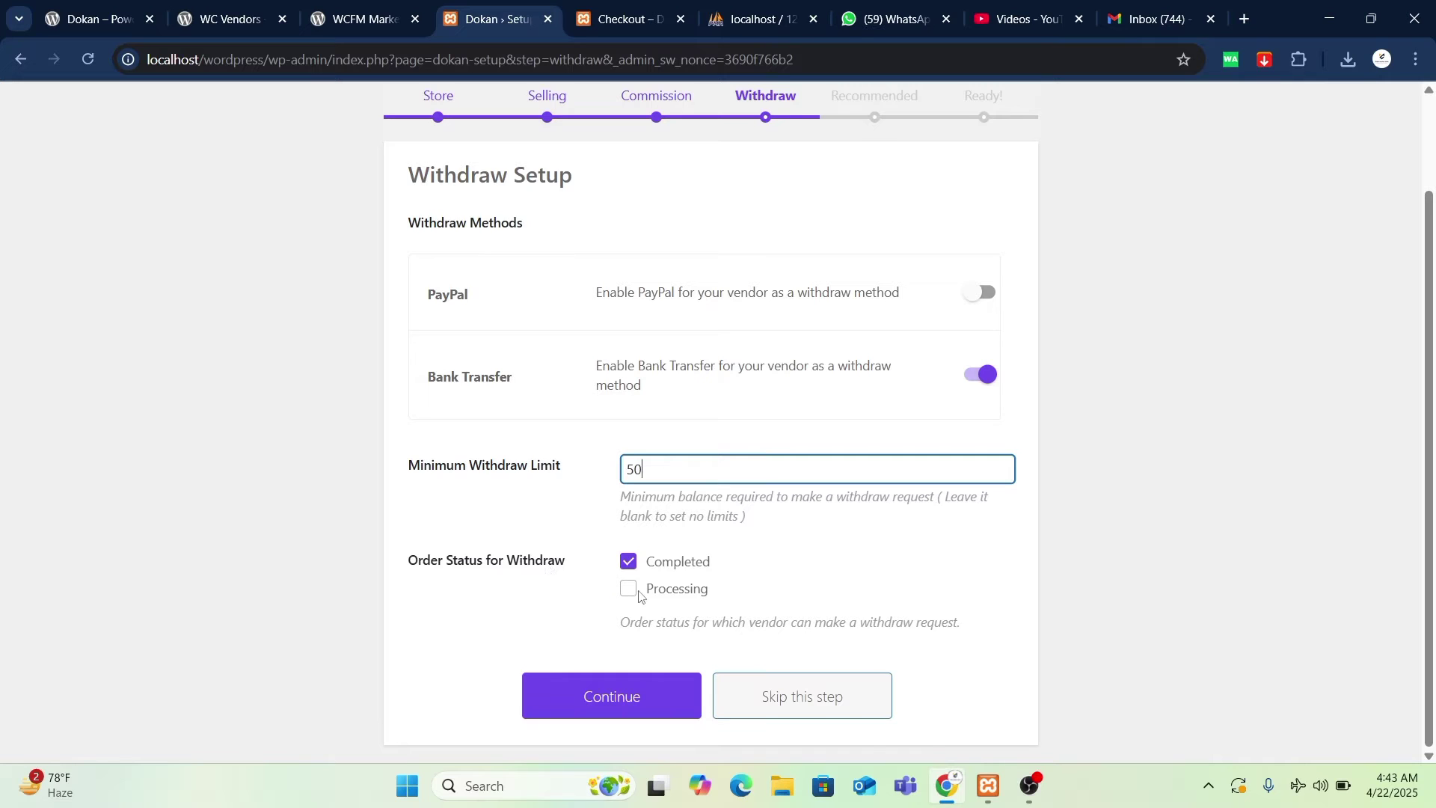
drag(573, 575, 415, 572)
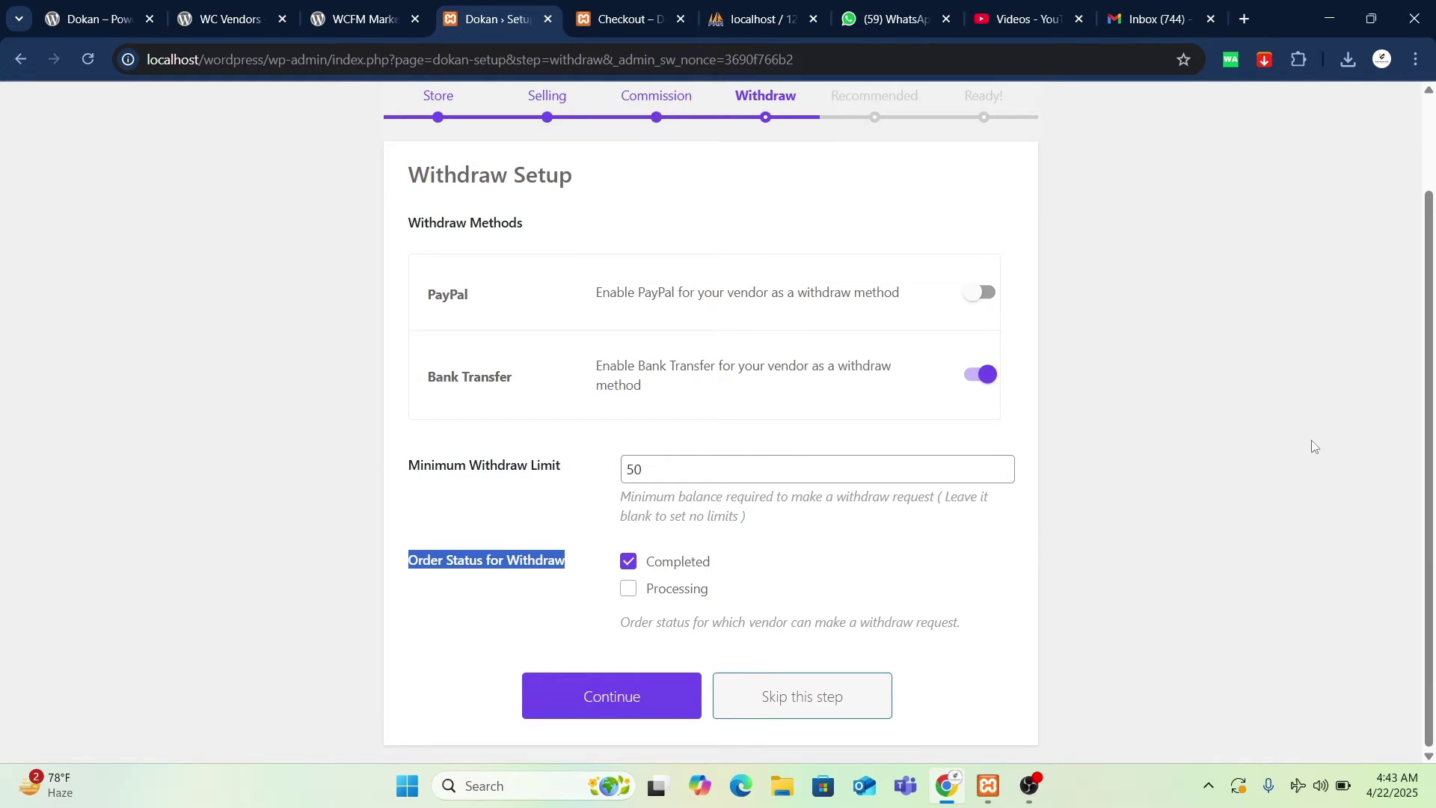
click(1115, 526)
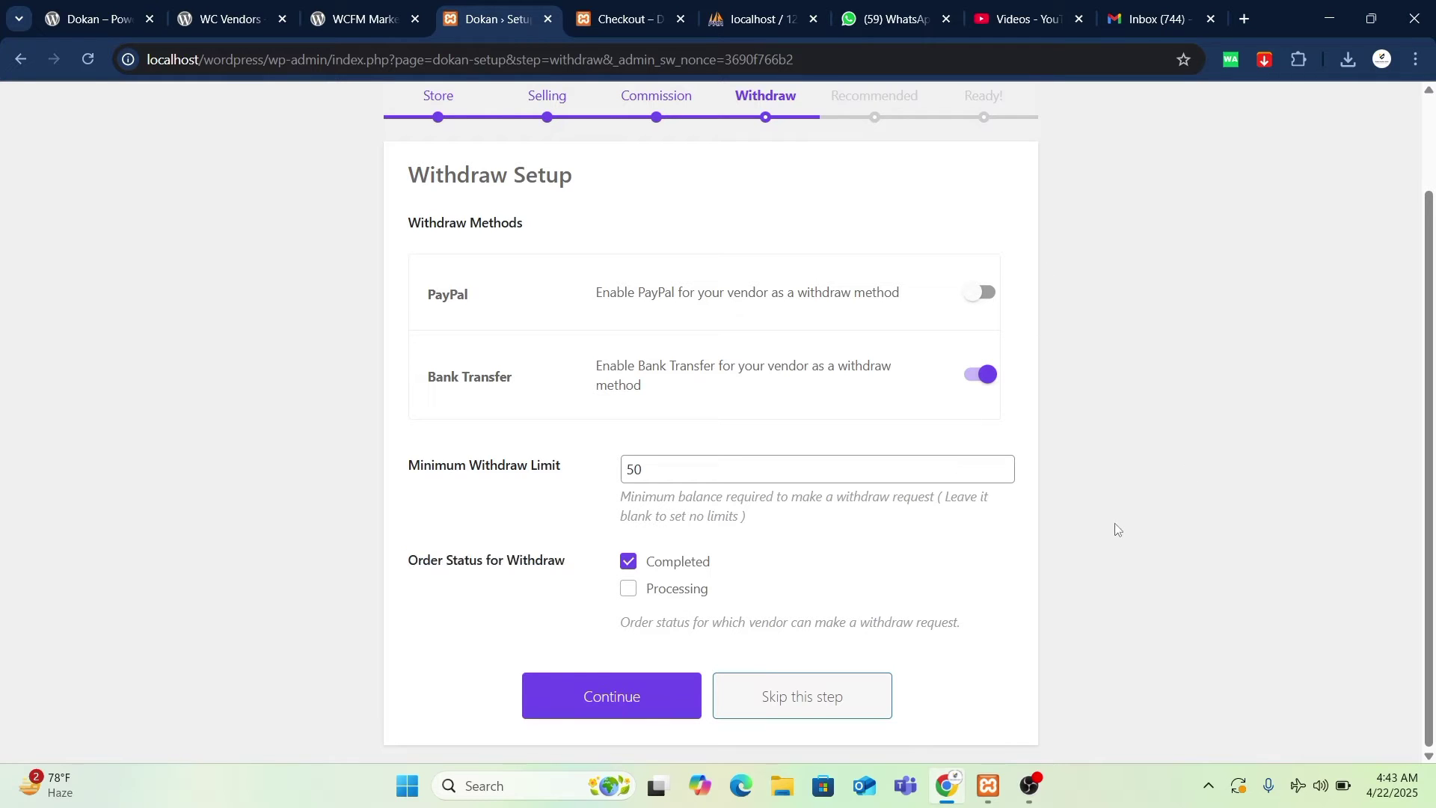
click(618, 709)
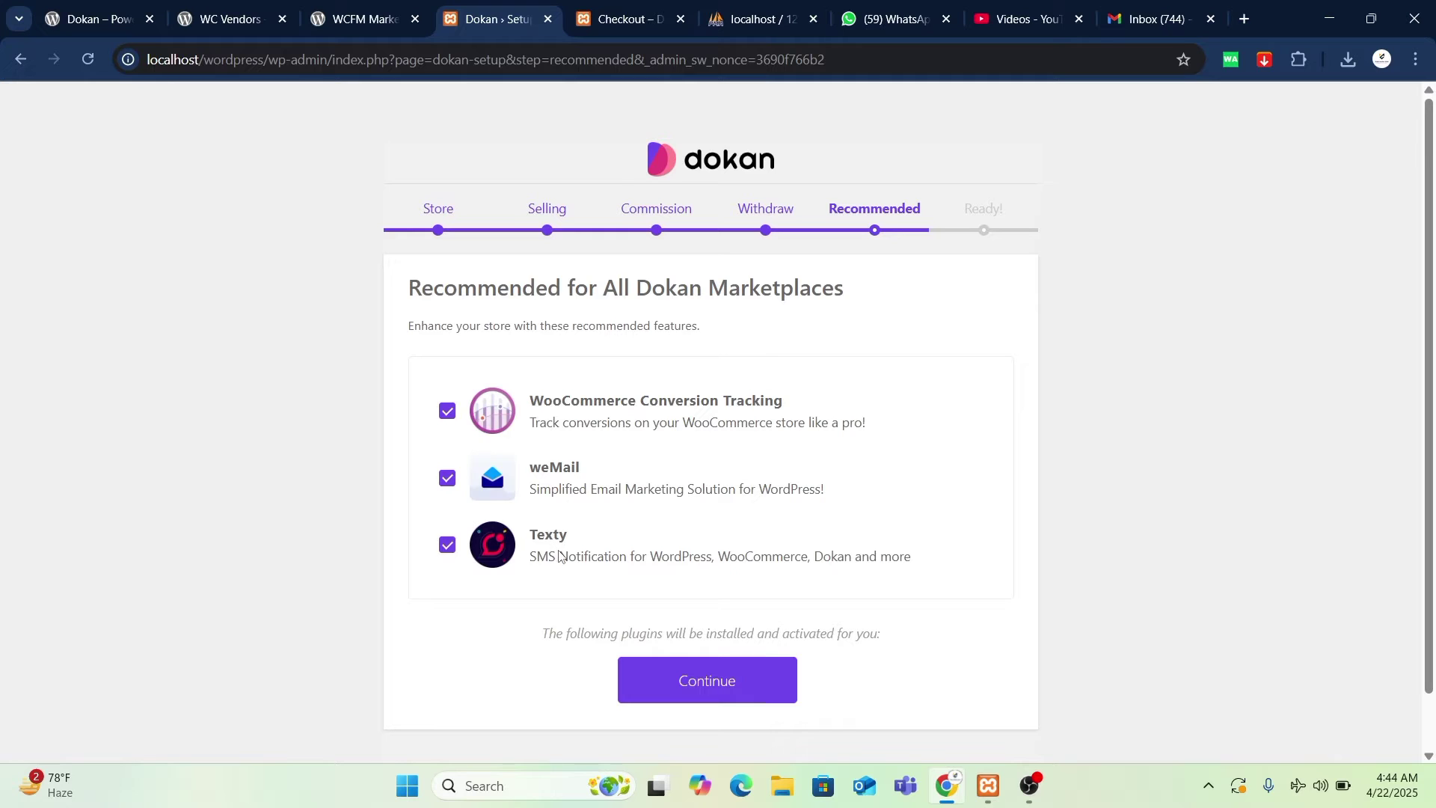
- Finish the wizard with WooCommerce Conversion Tracking, weMail and Texty kept checked
click(734, 678)
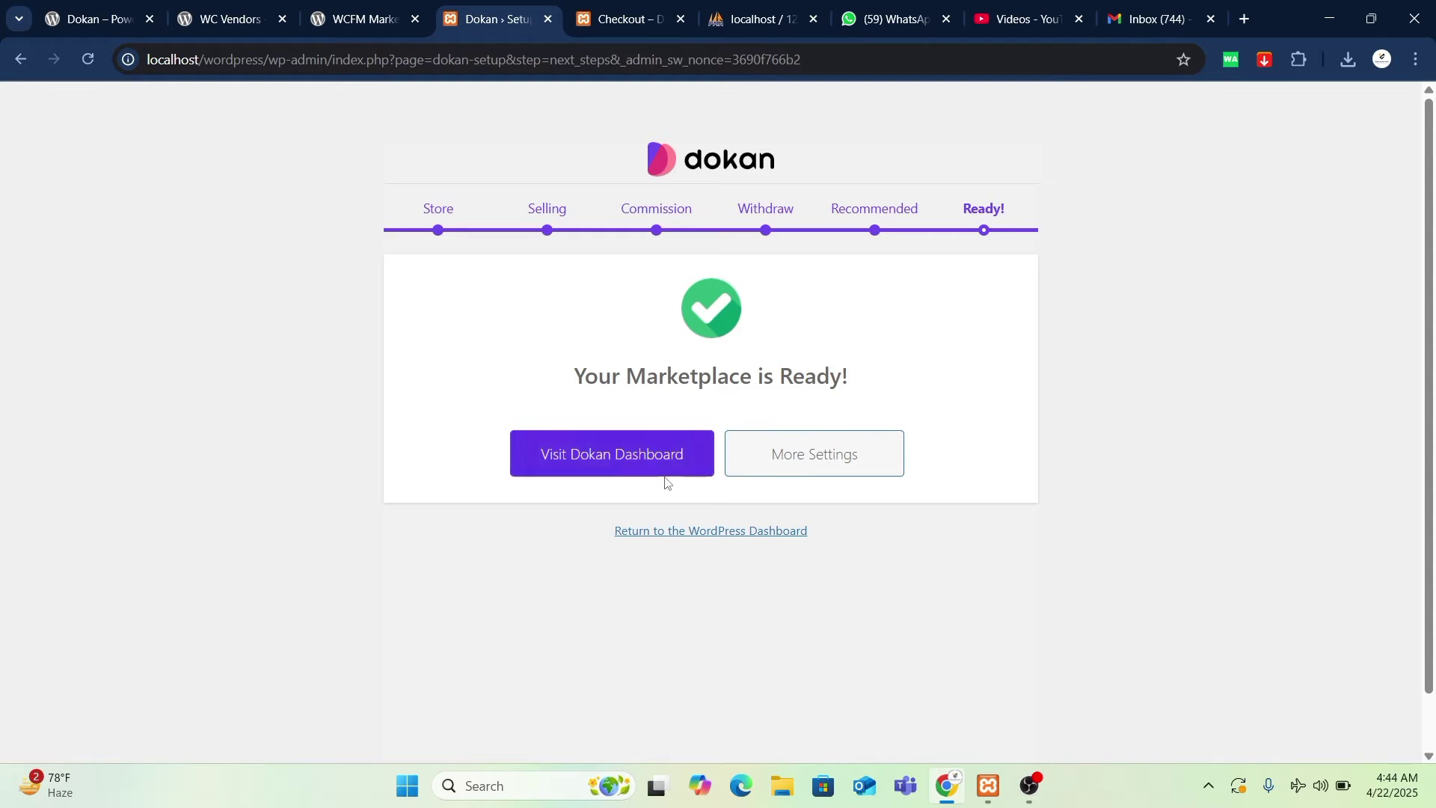
click(667, 471)
- Open the Dokan dashboard in a new tab and switch between the open tabs
right_click(668, 471)
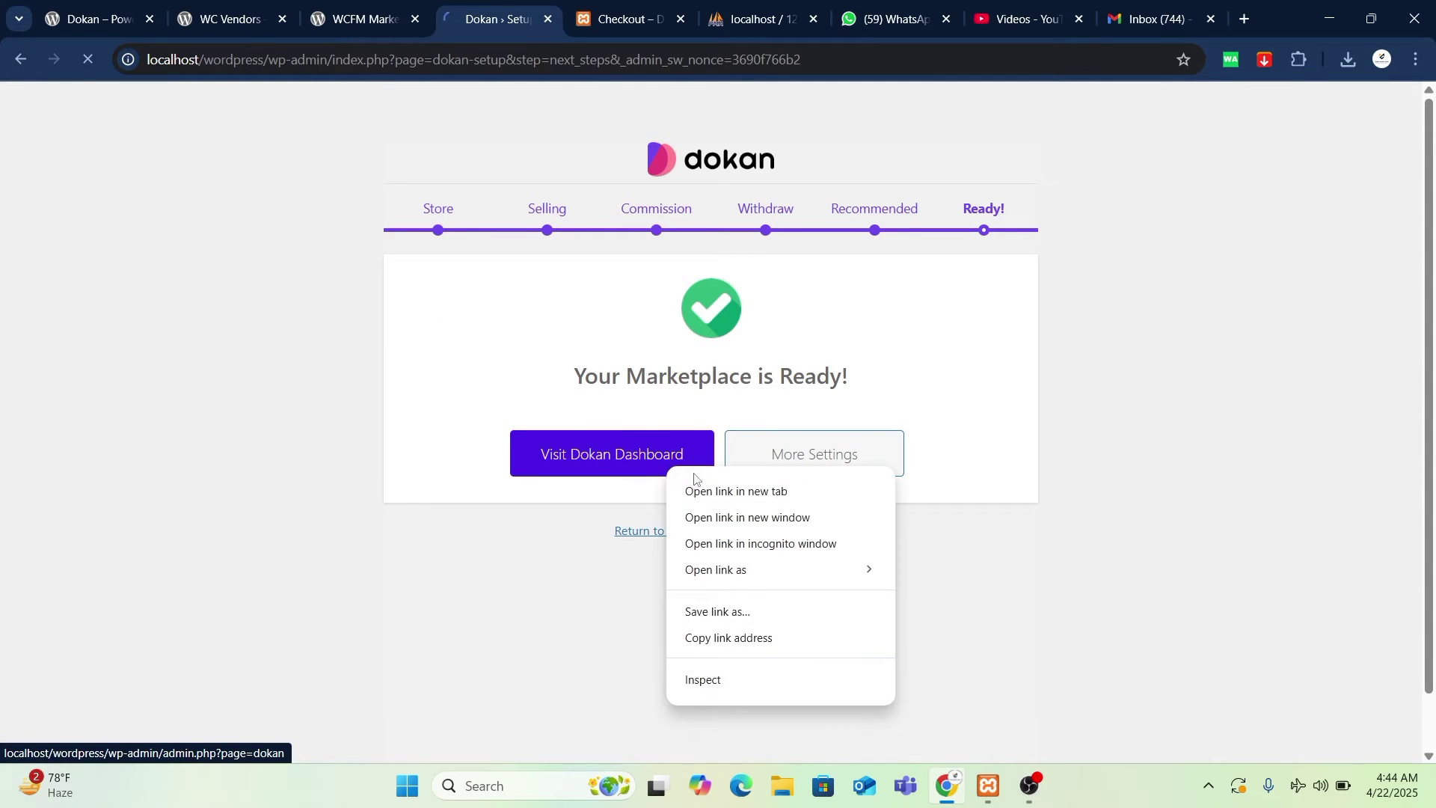
click(718, 488)
click(685, 18)
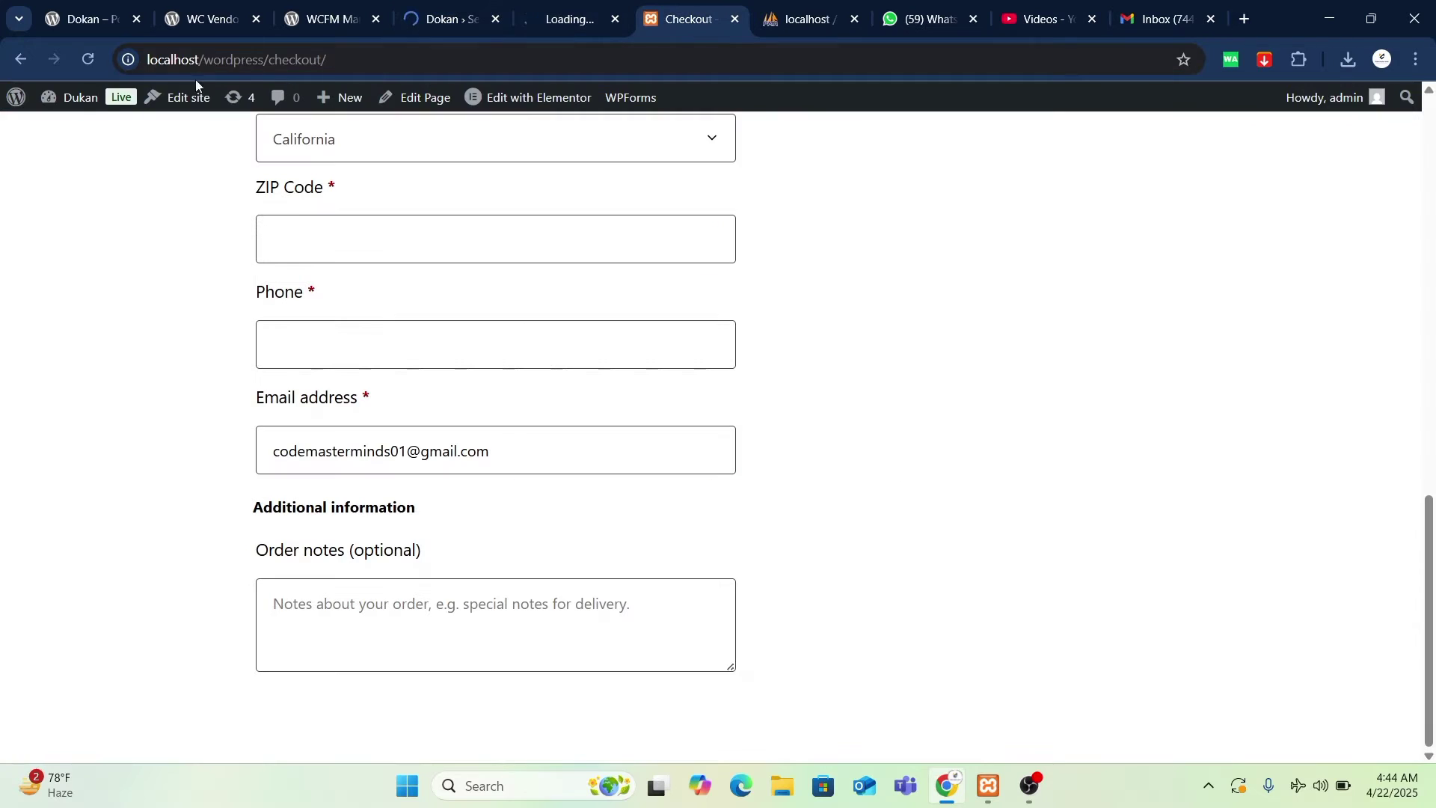
click(15, 98)
click(568, 18)
click(449, 6)
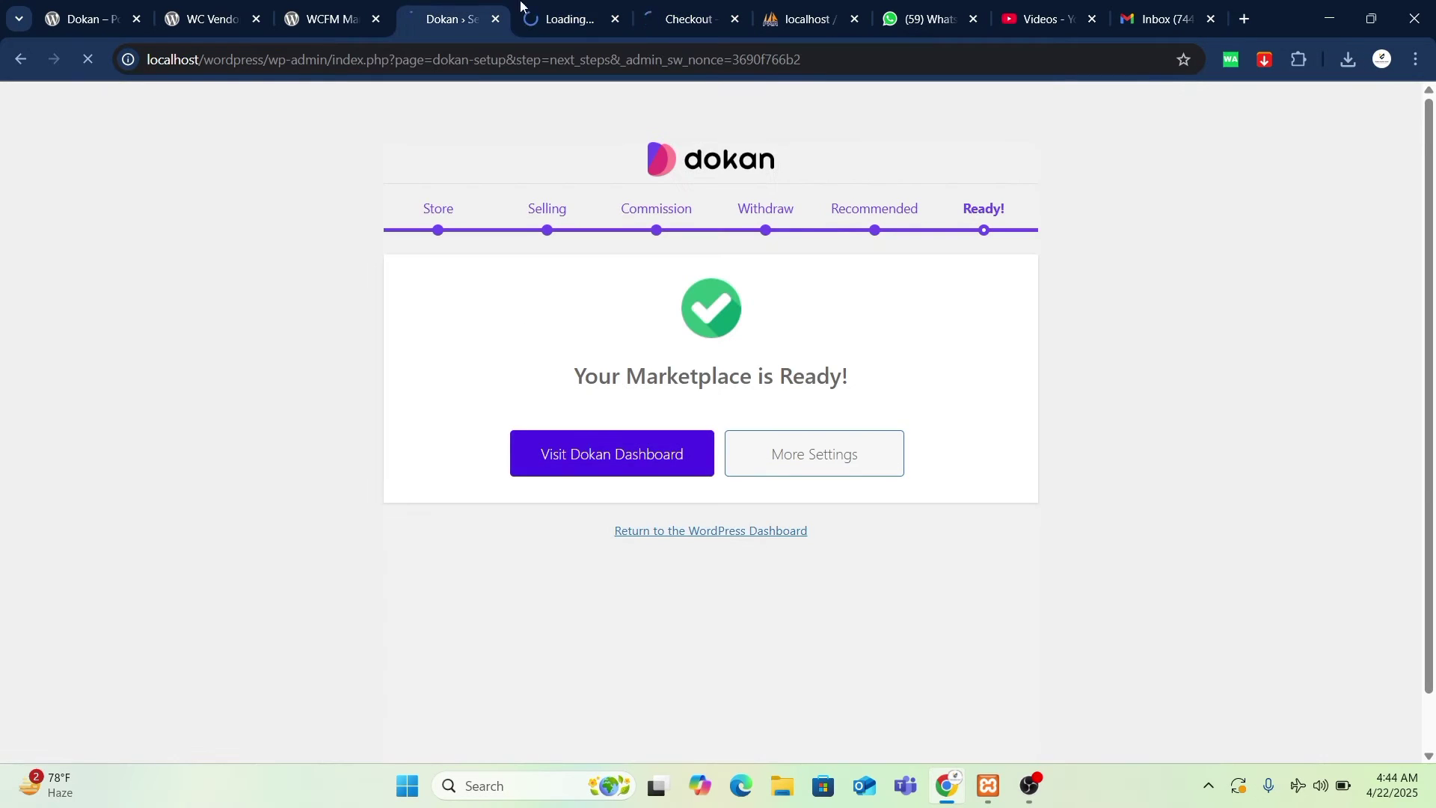
click(685, 18)
- Close the blank loading tab, then look at the WordPress 6.6 About page
scroll(616, 428, up, 10)
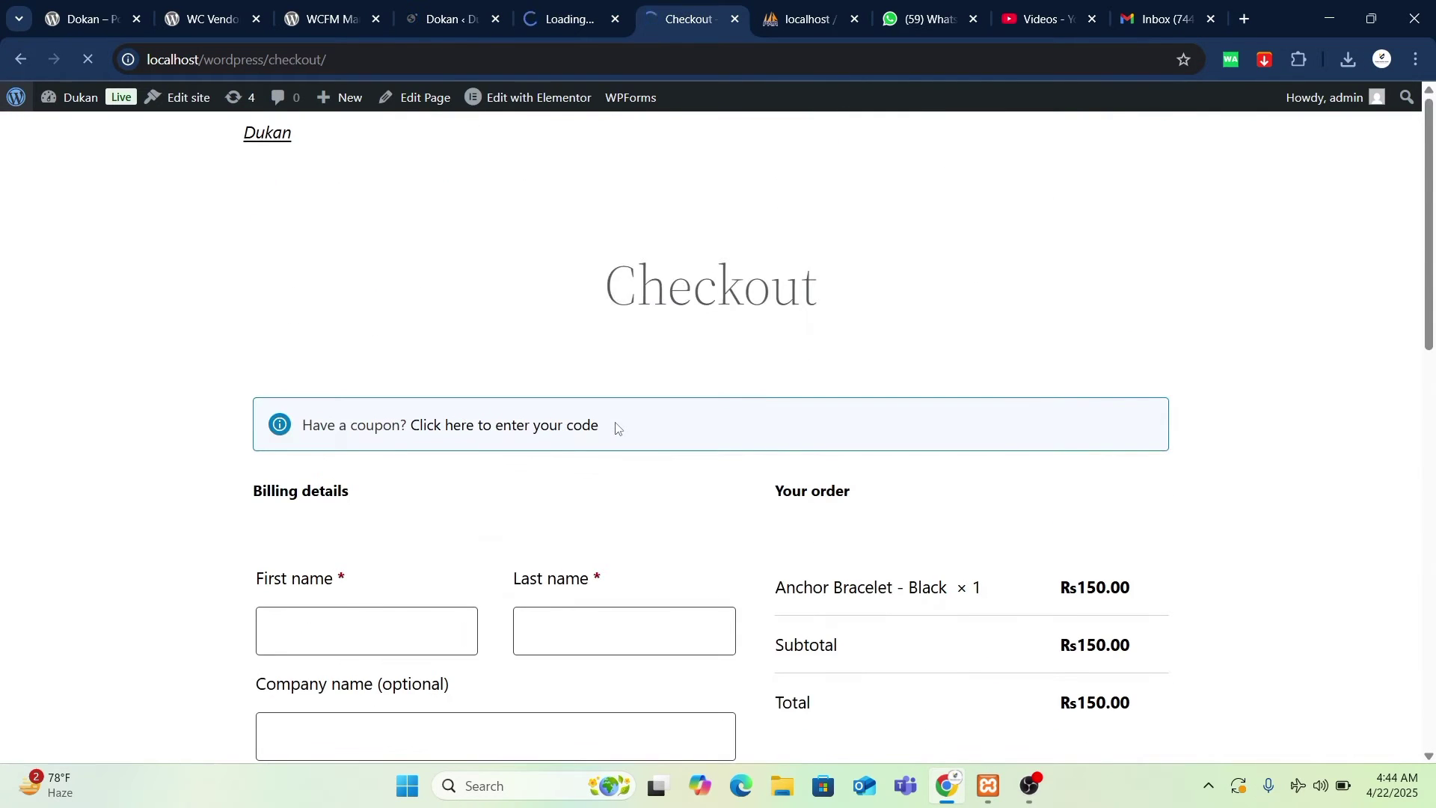
click(476, 6)
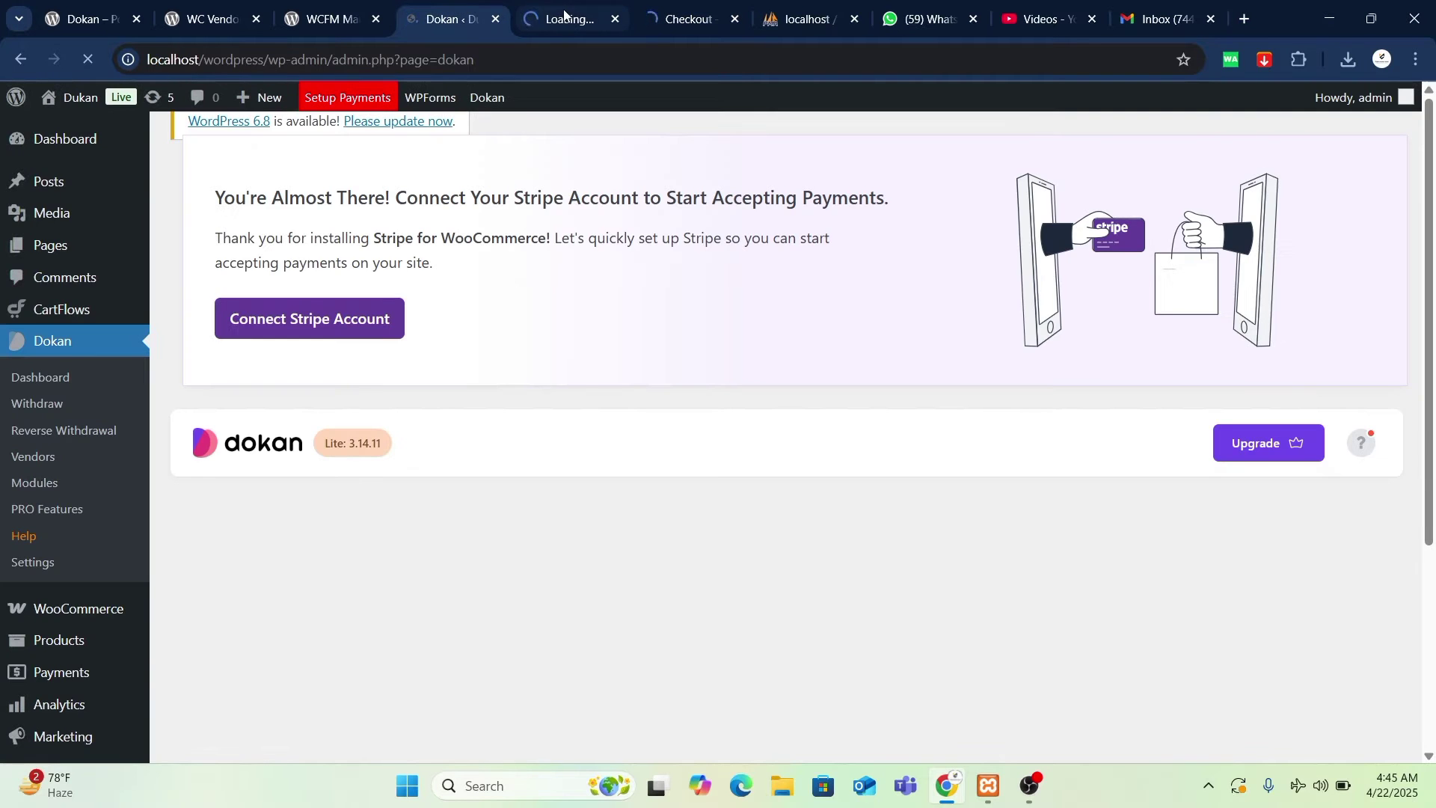
scroll(516, 439, down, 2)
scroll(519, 439, up, 2)
click(529, 6)
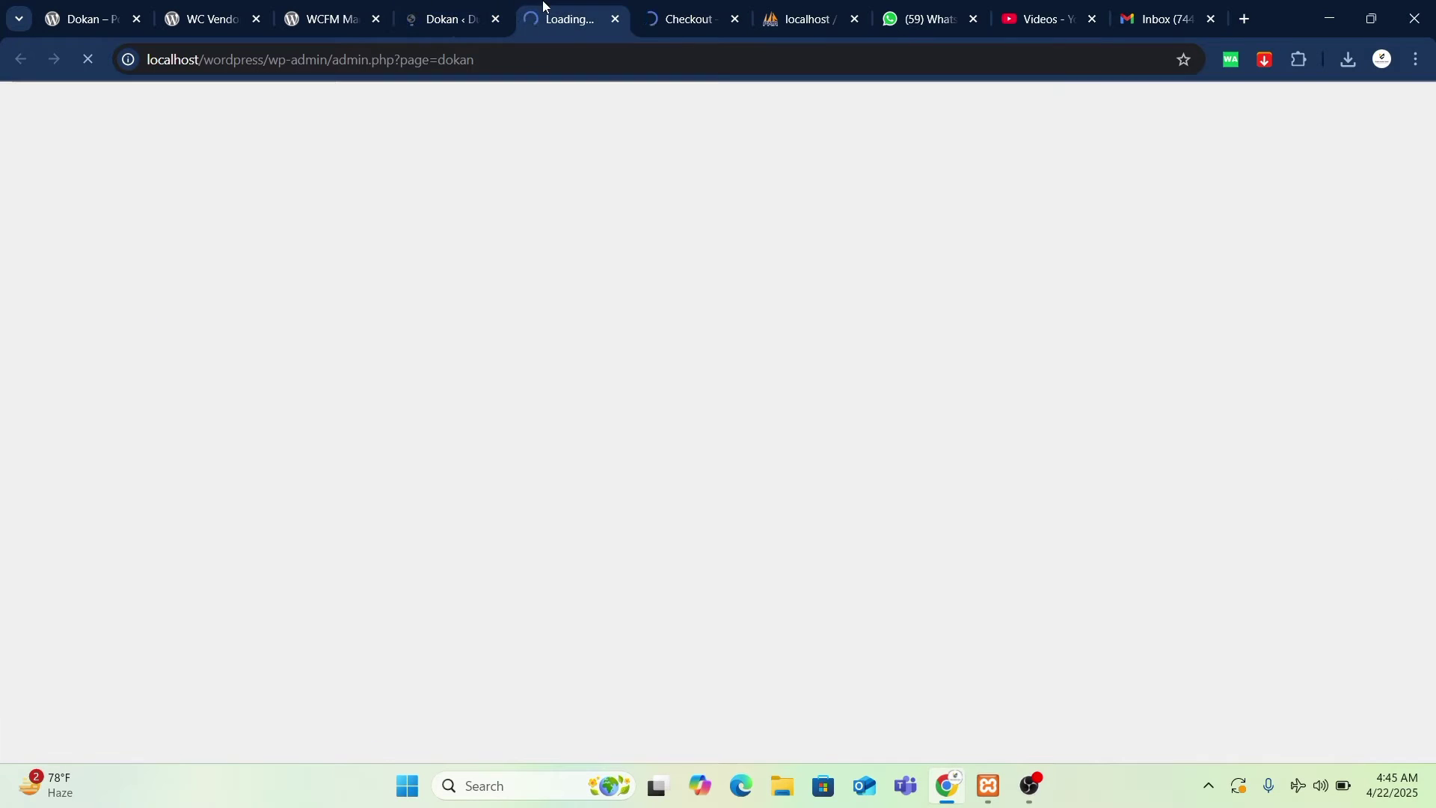
click(427, 15)
scroll(587, 303, down, 3)
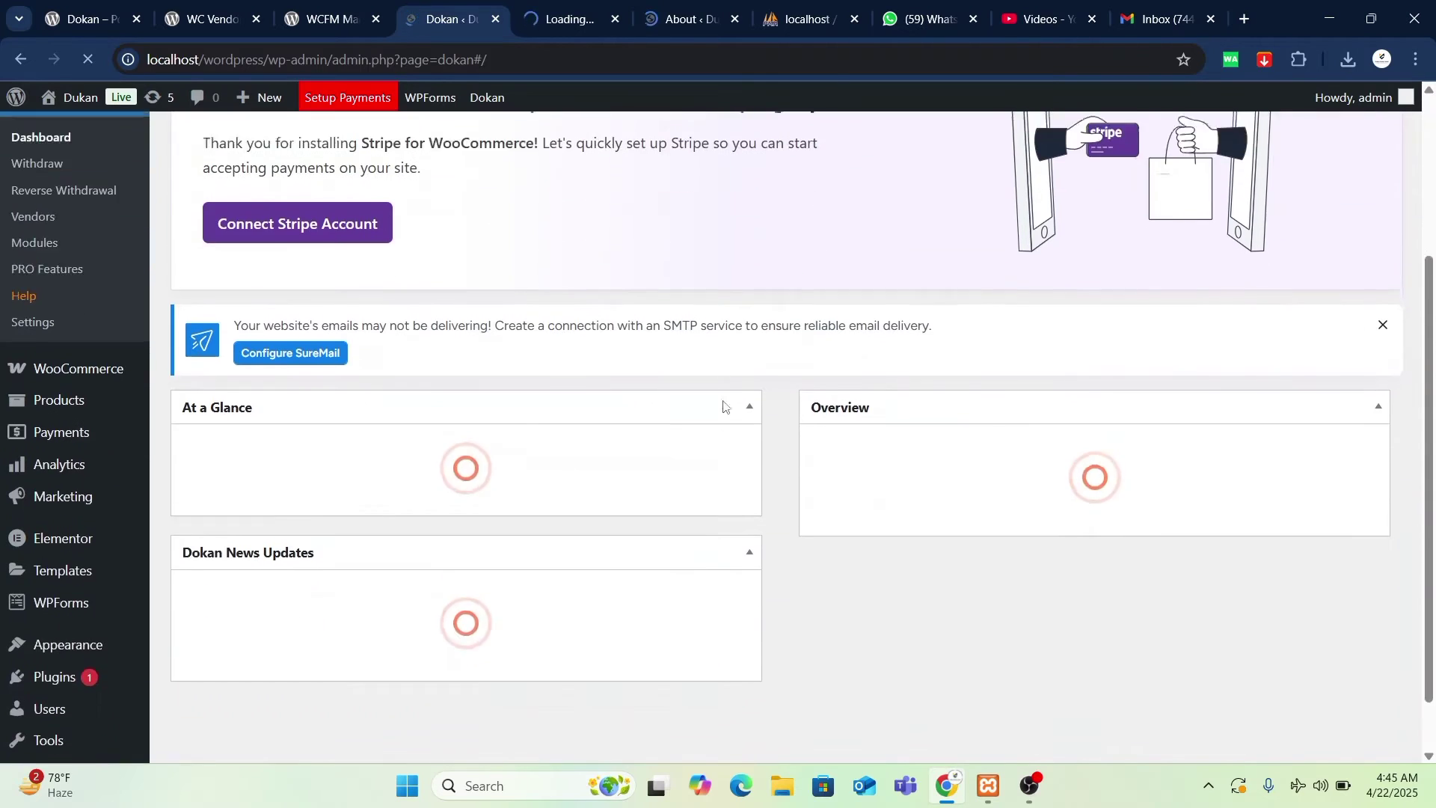
click(614, 20)
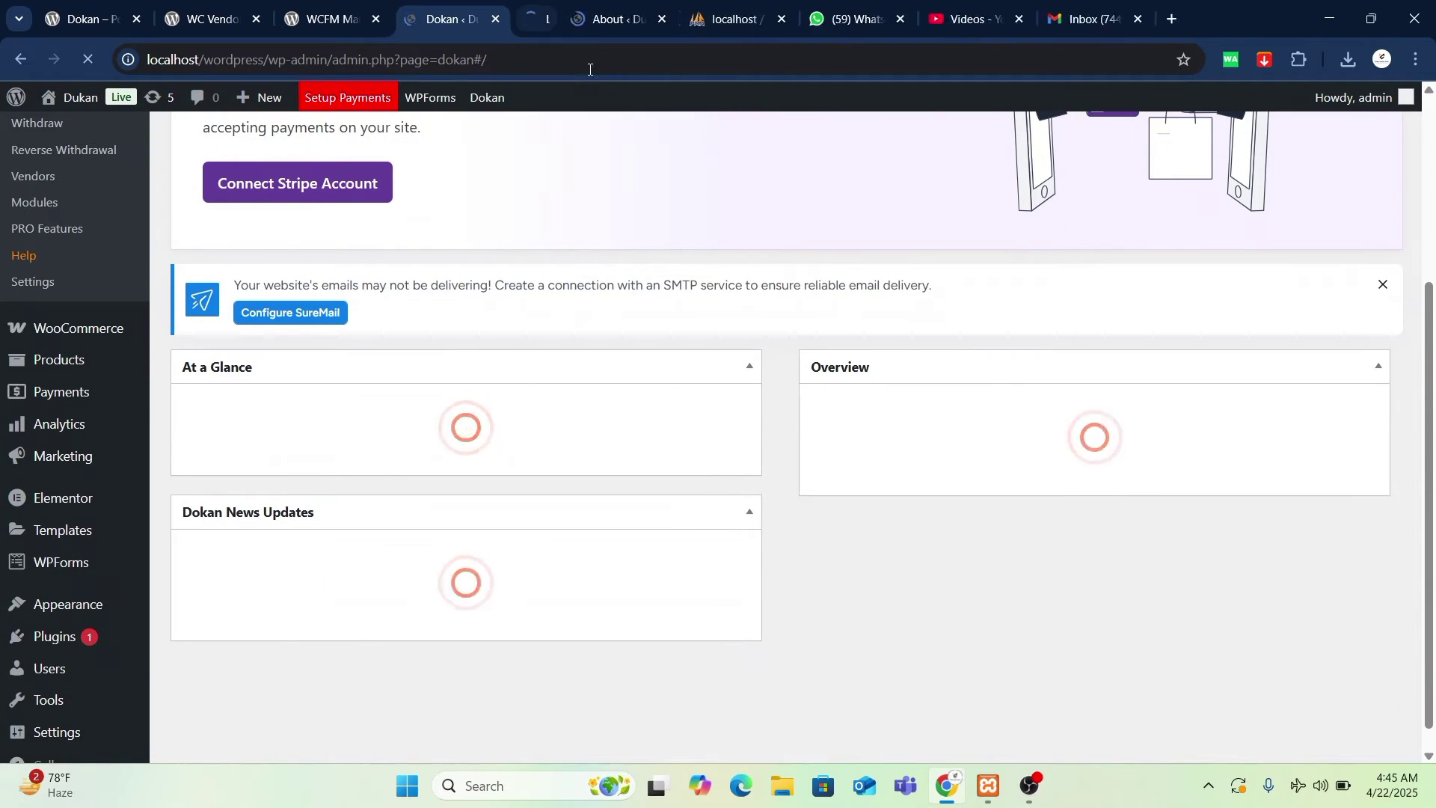
scroll(430, 313, up, 3)
scroll(644, 474, down, 3)
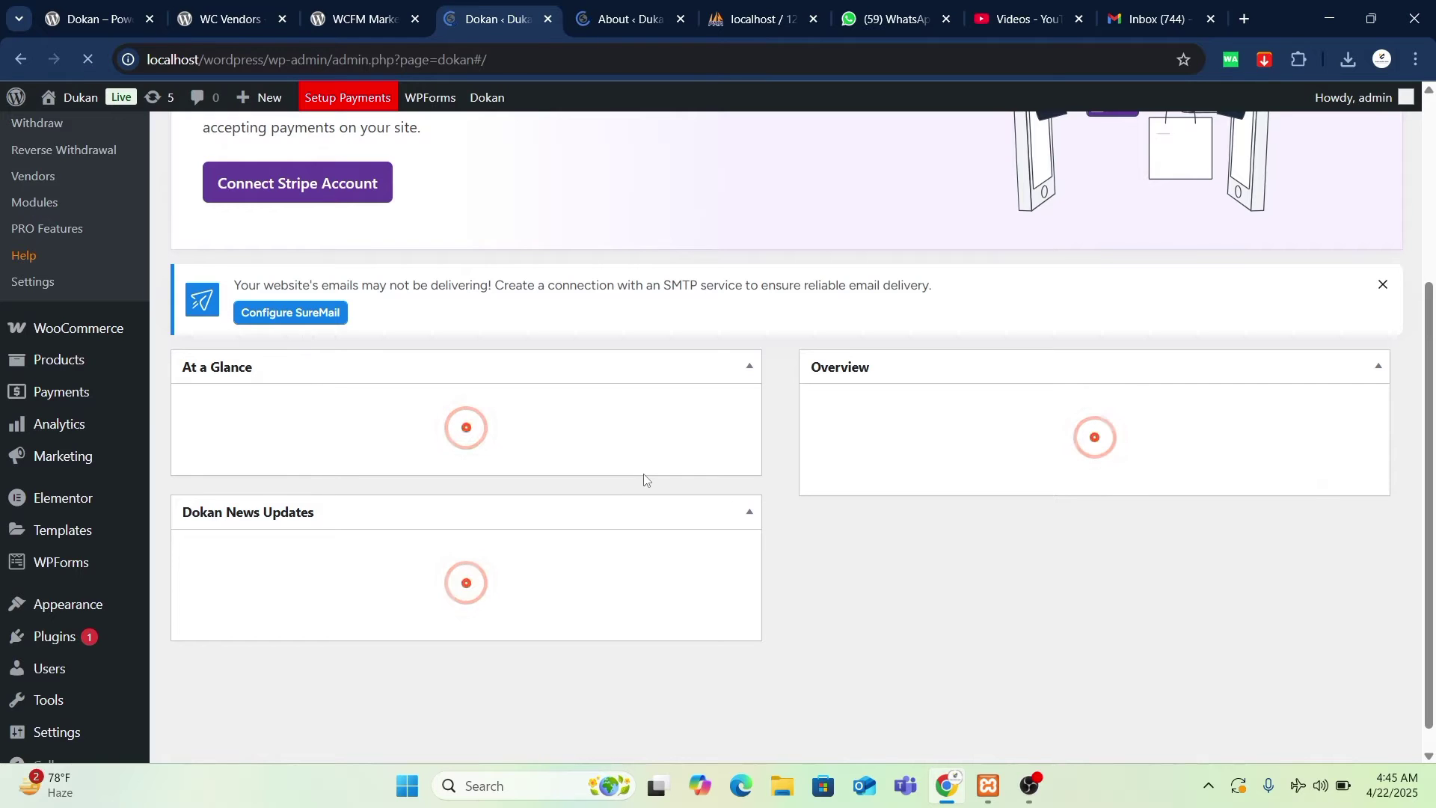
click(659, 8)
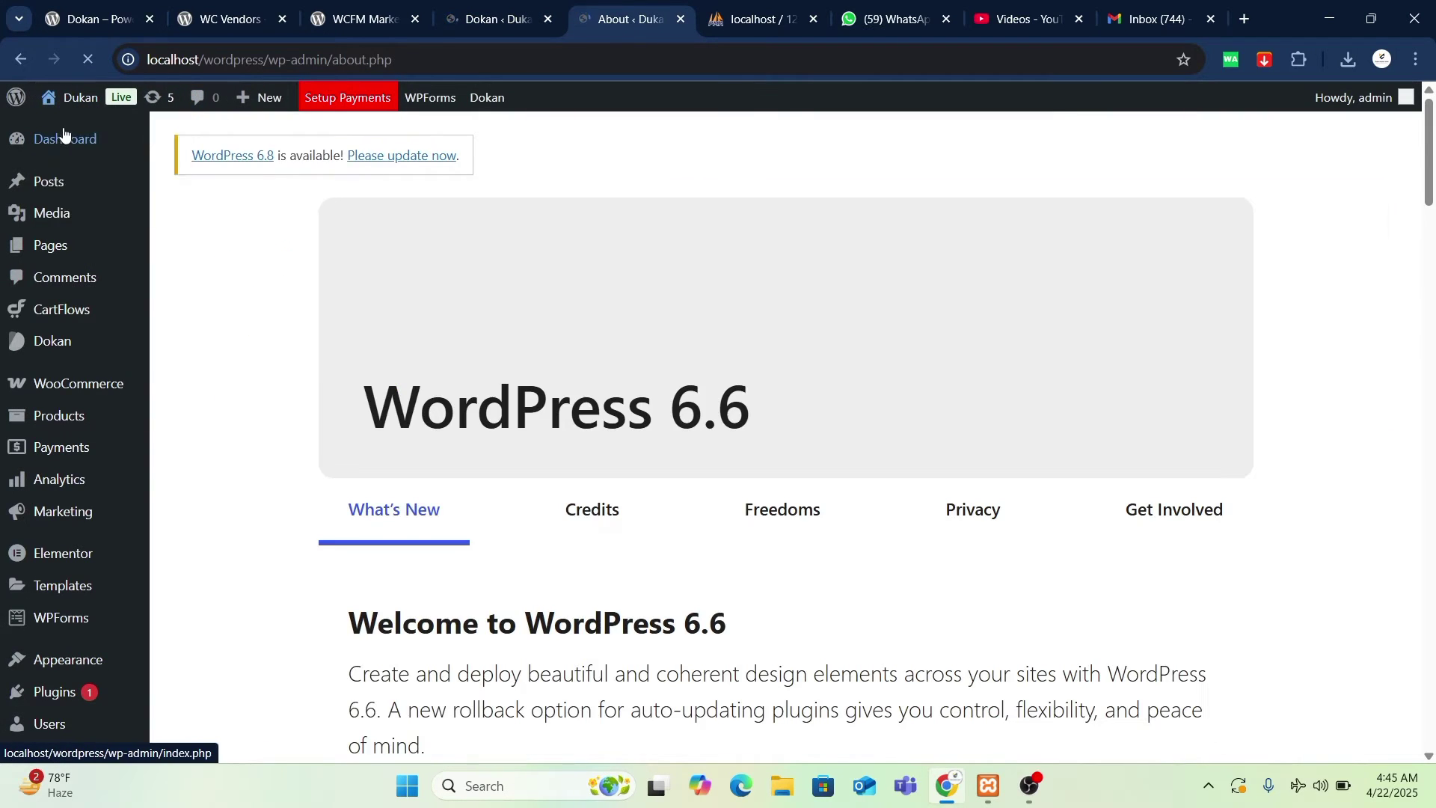
- Open the public Dukan site in a new tab and return to the Dokan dashboard
right_click(67, 126)
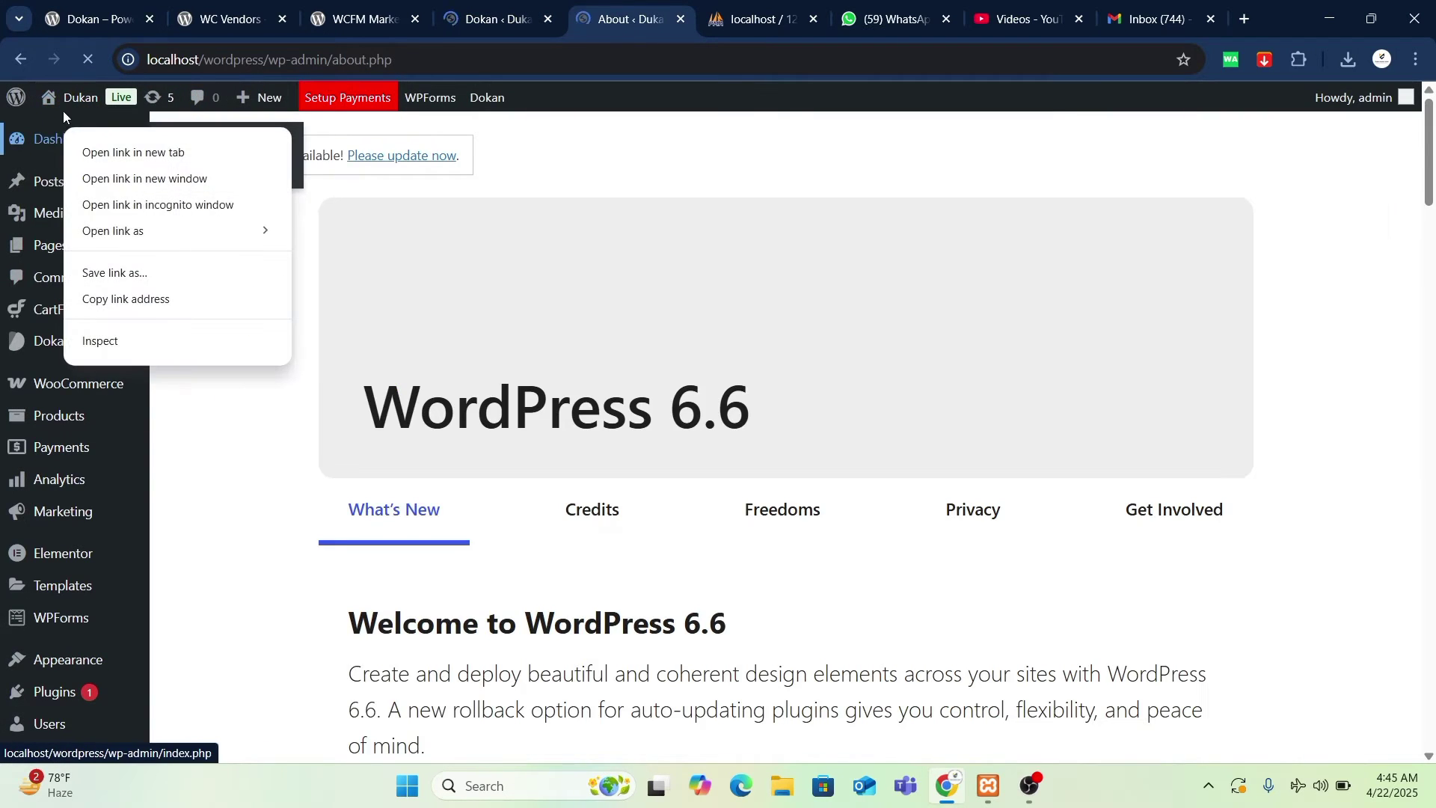
click(62, 109)
right_click(68, 127)
click(116, 146)
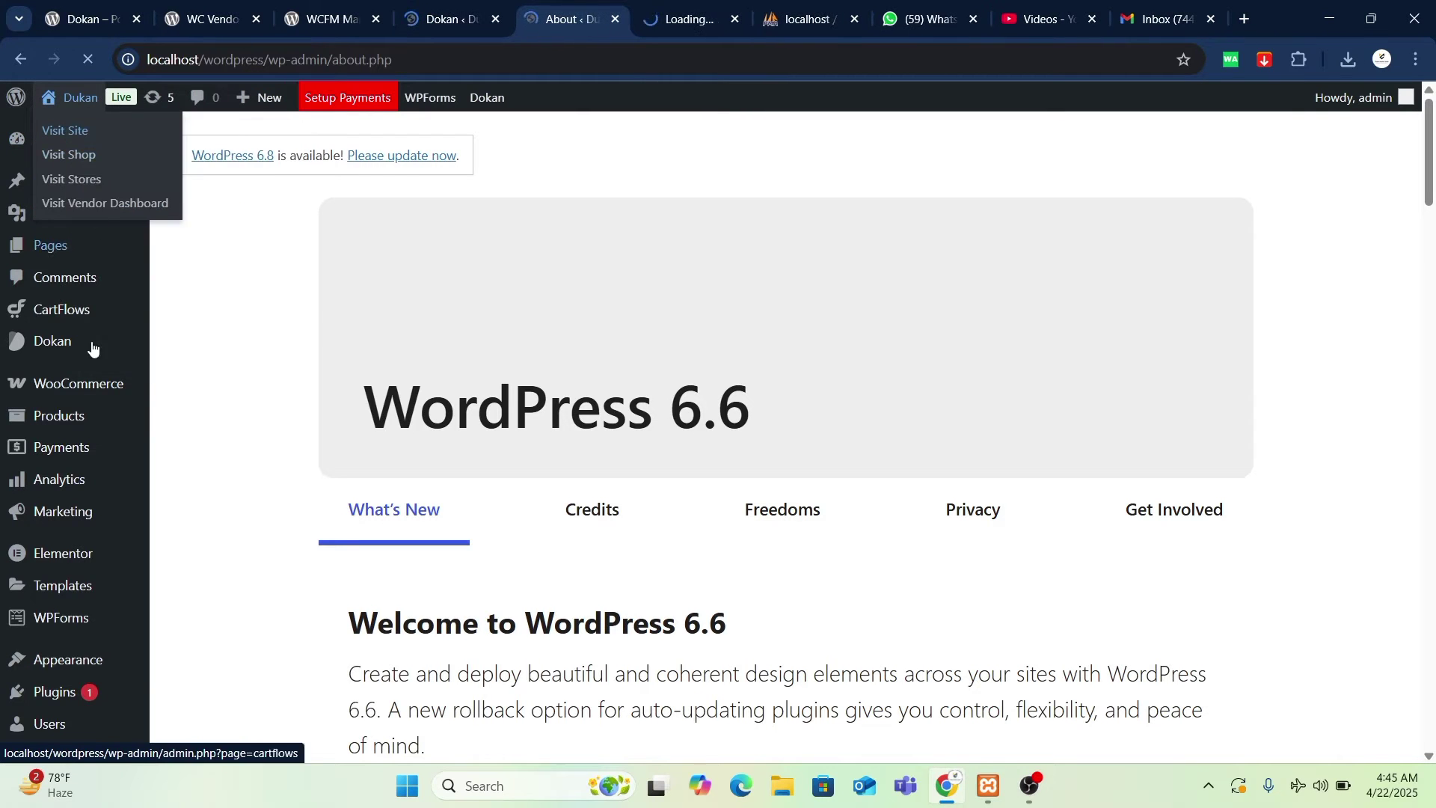
scroll(96, 479, down, 10)
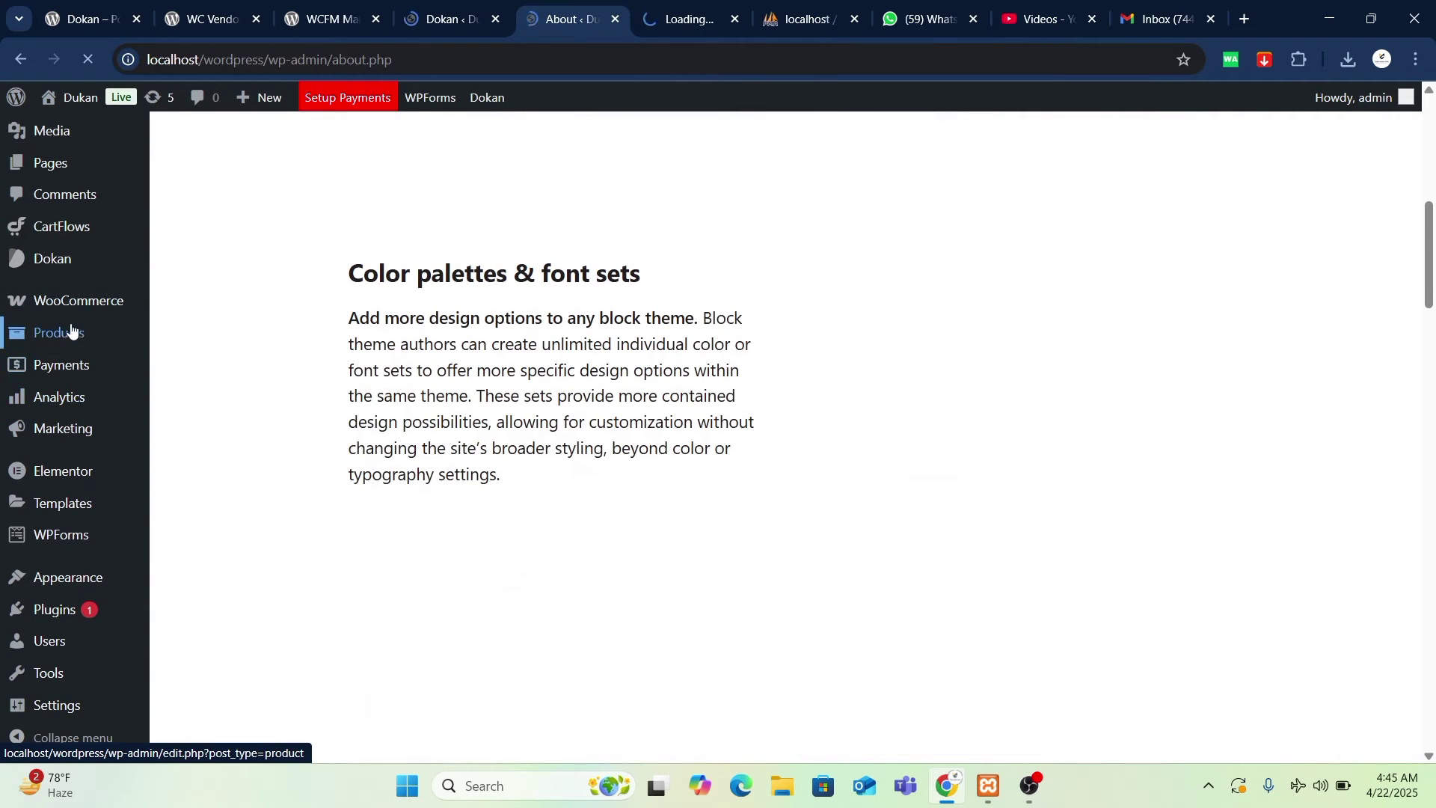
click(439, 13)
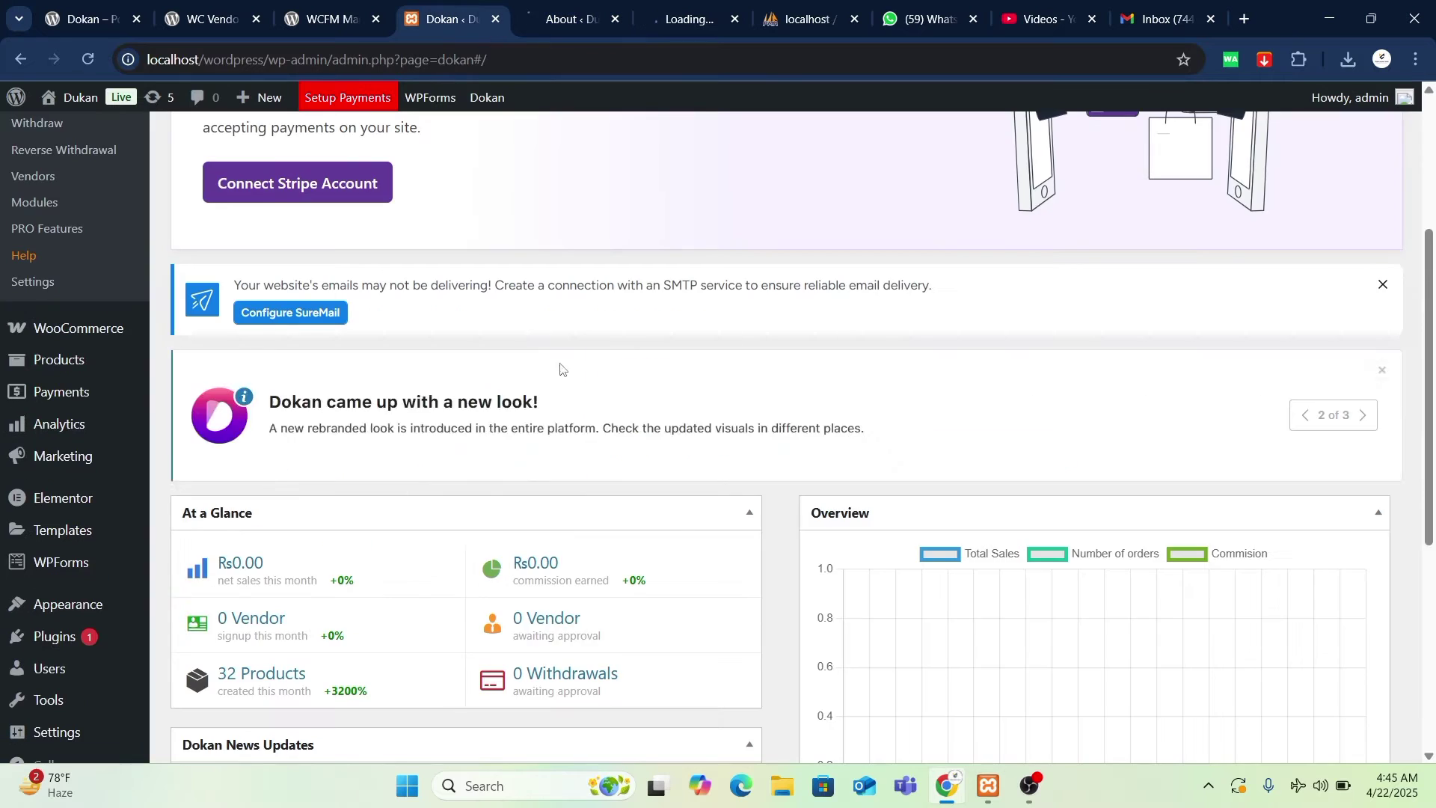
scroll(619, 426, down, 5)
scroll(603, 368, up, 1)
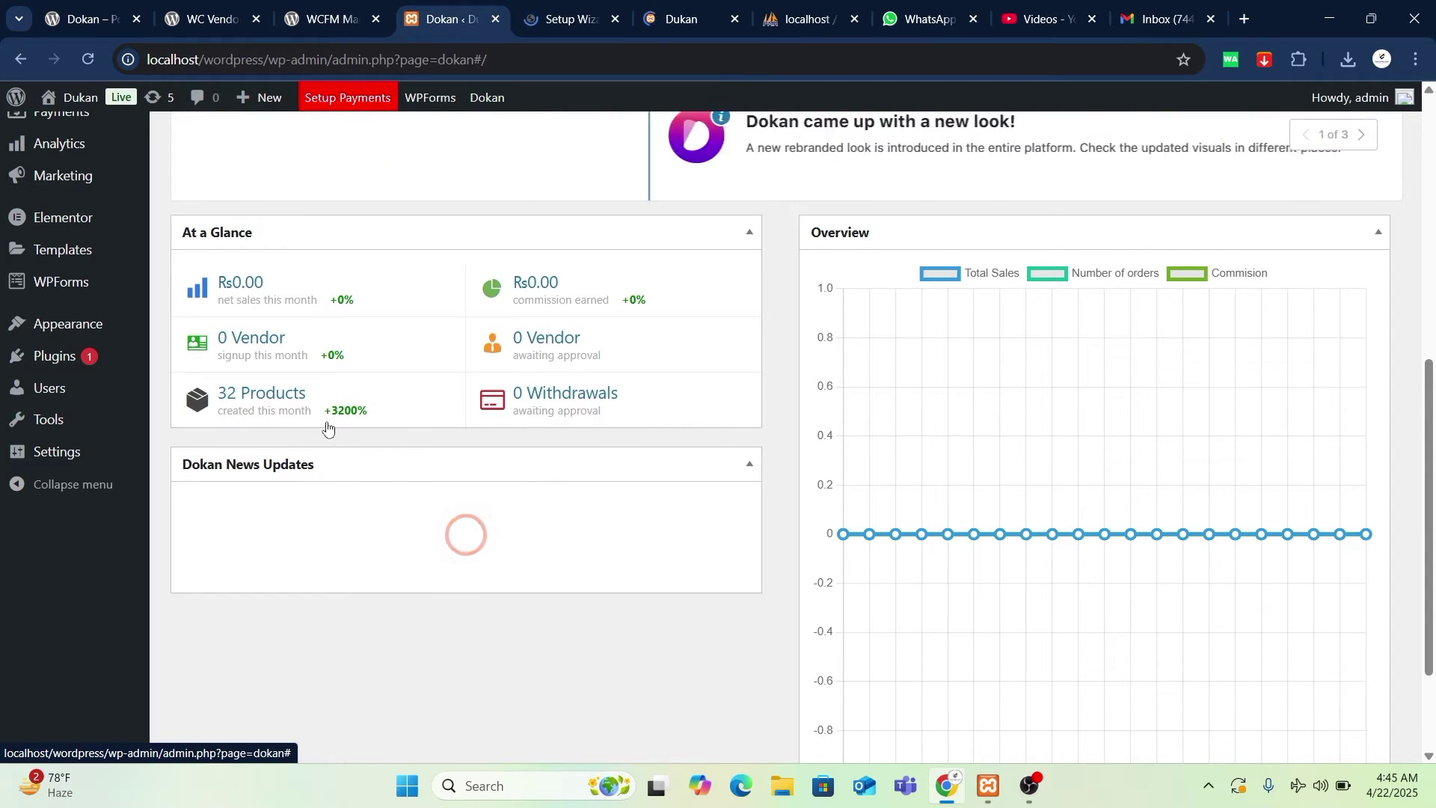
scroll(684, 426, up, 4)
scroll(701, 427, down, 6)
scroll(701, 427, up, 10)
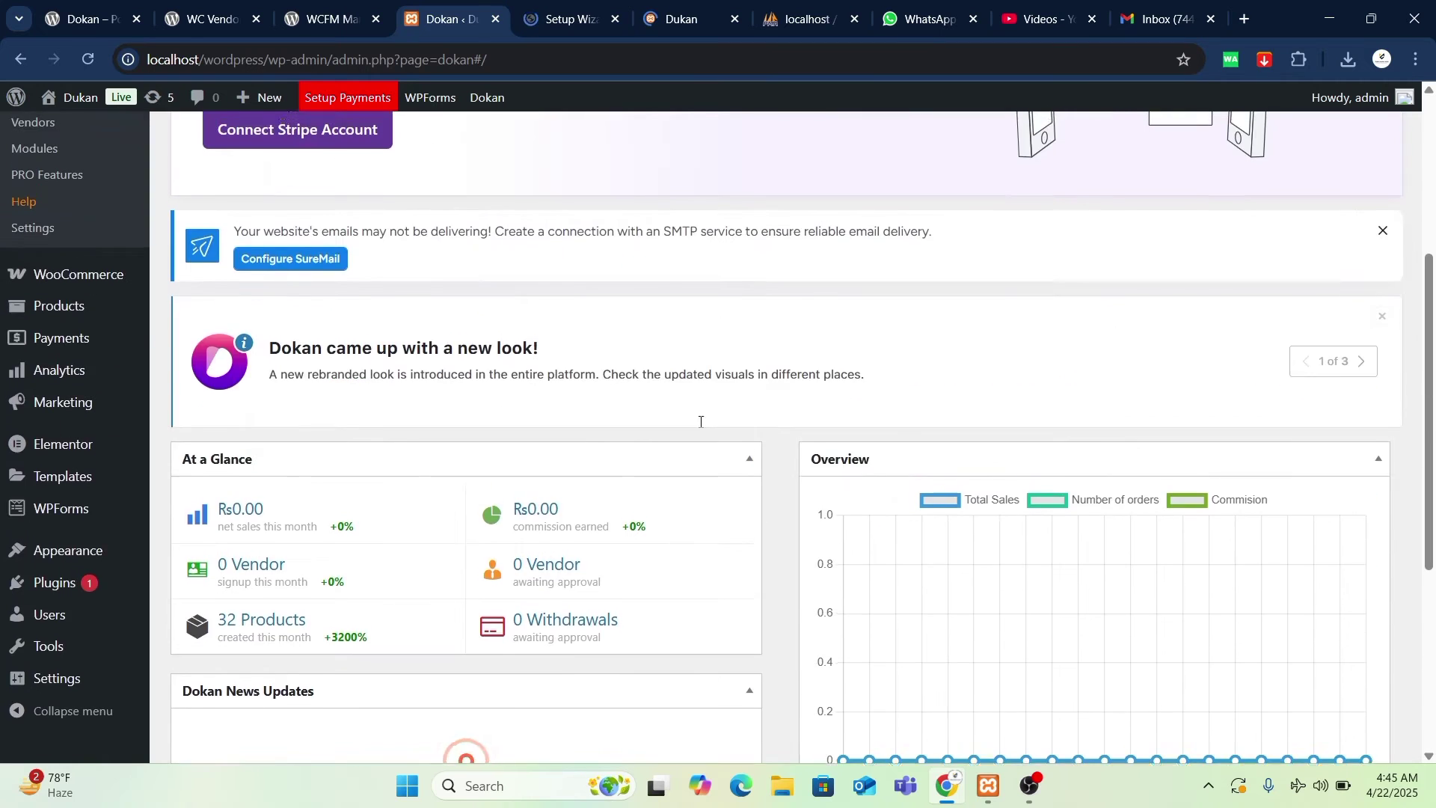
click(568, 19)
- Glance at the Dukan storefront, close the WooCommerce setup wizard tab, and return to Dokan
click(685, 22)
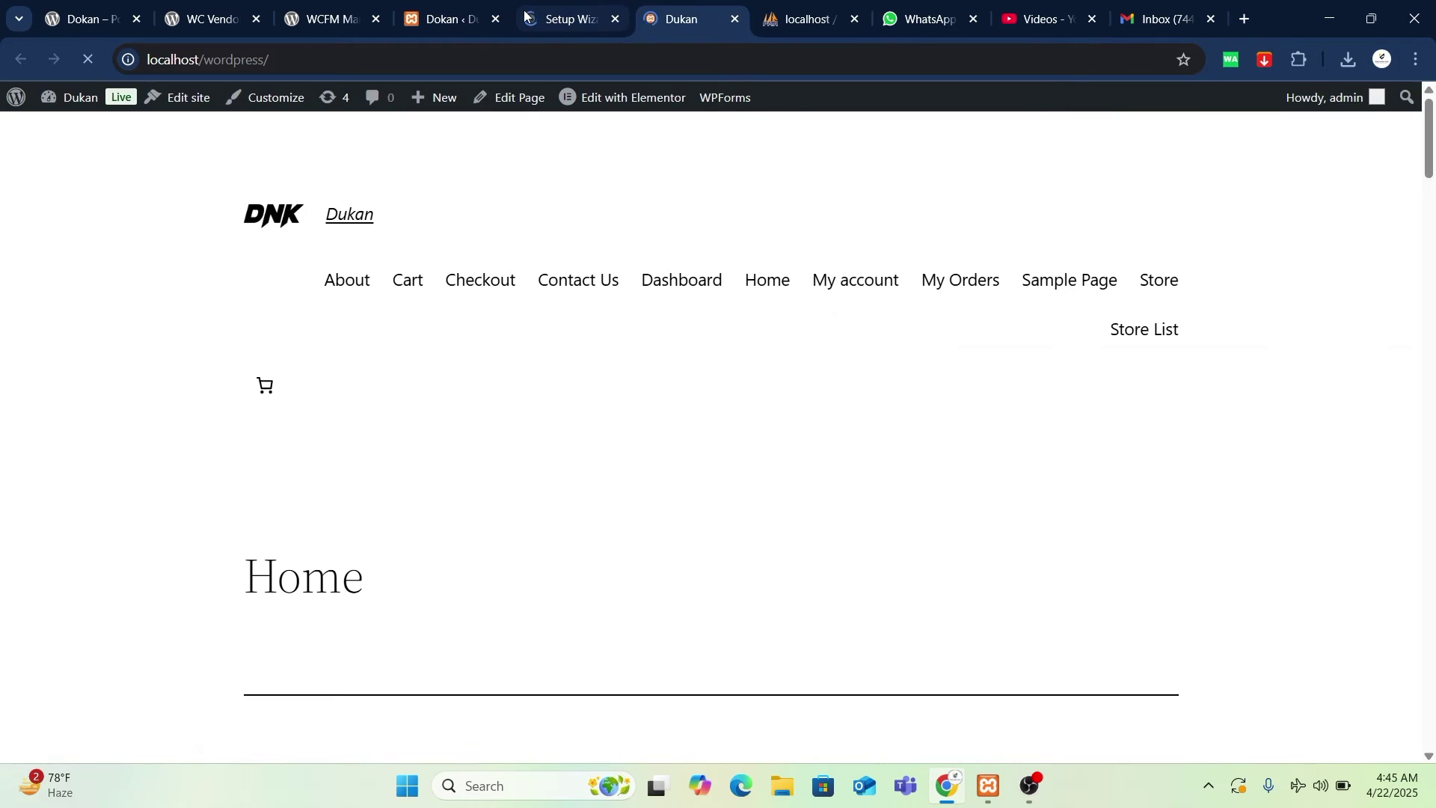
scroll(635, 375, down, 2)
scroll(346, 131, up, 1)
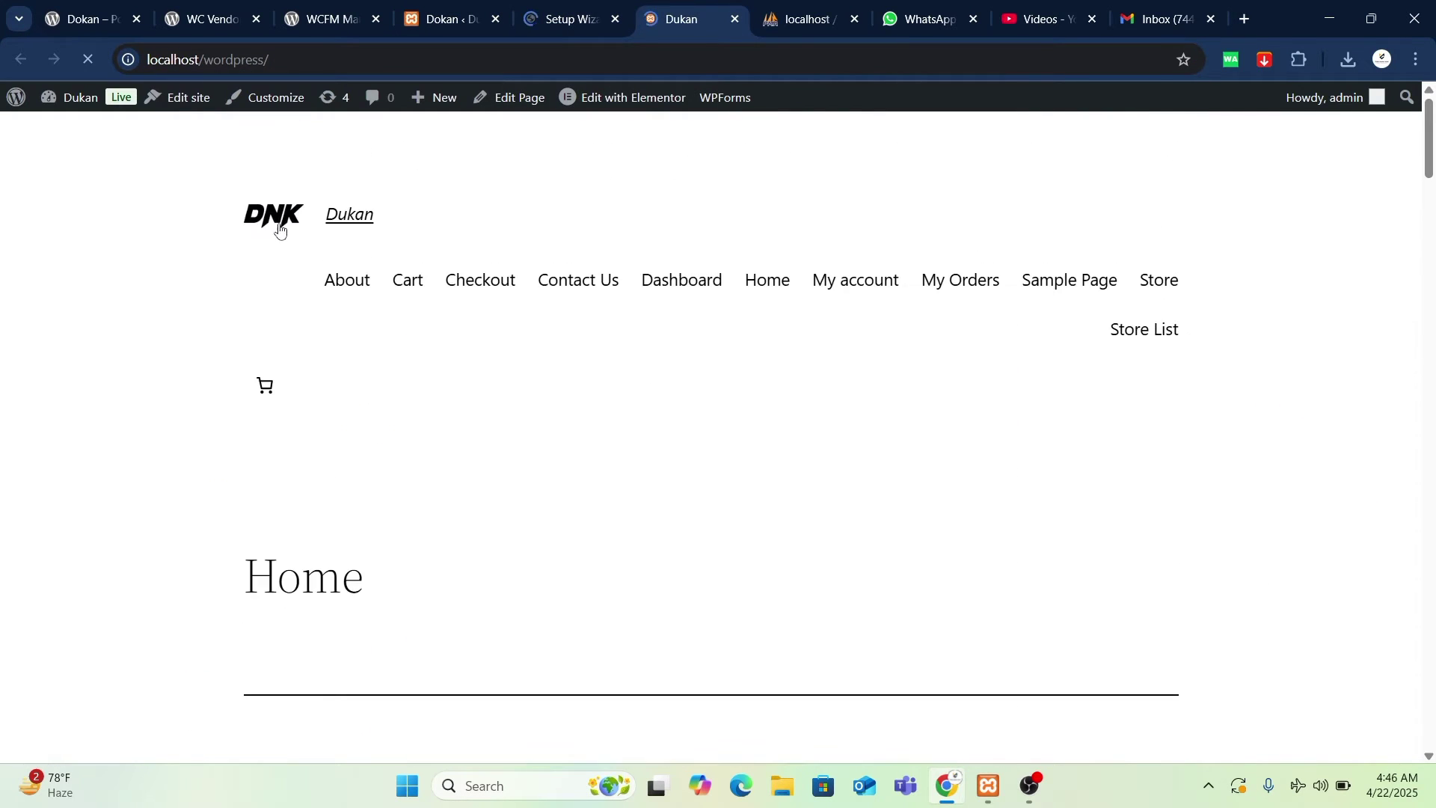
click(565, 10)
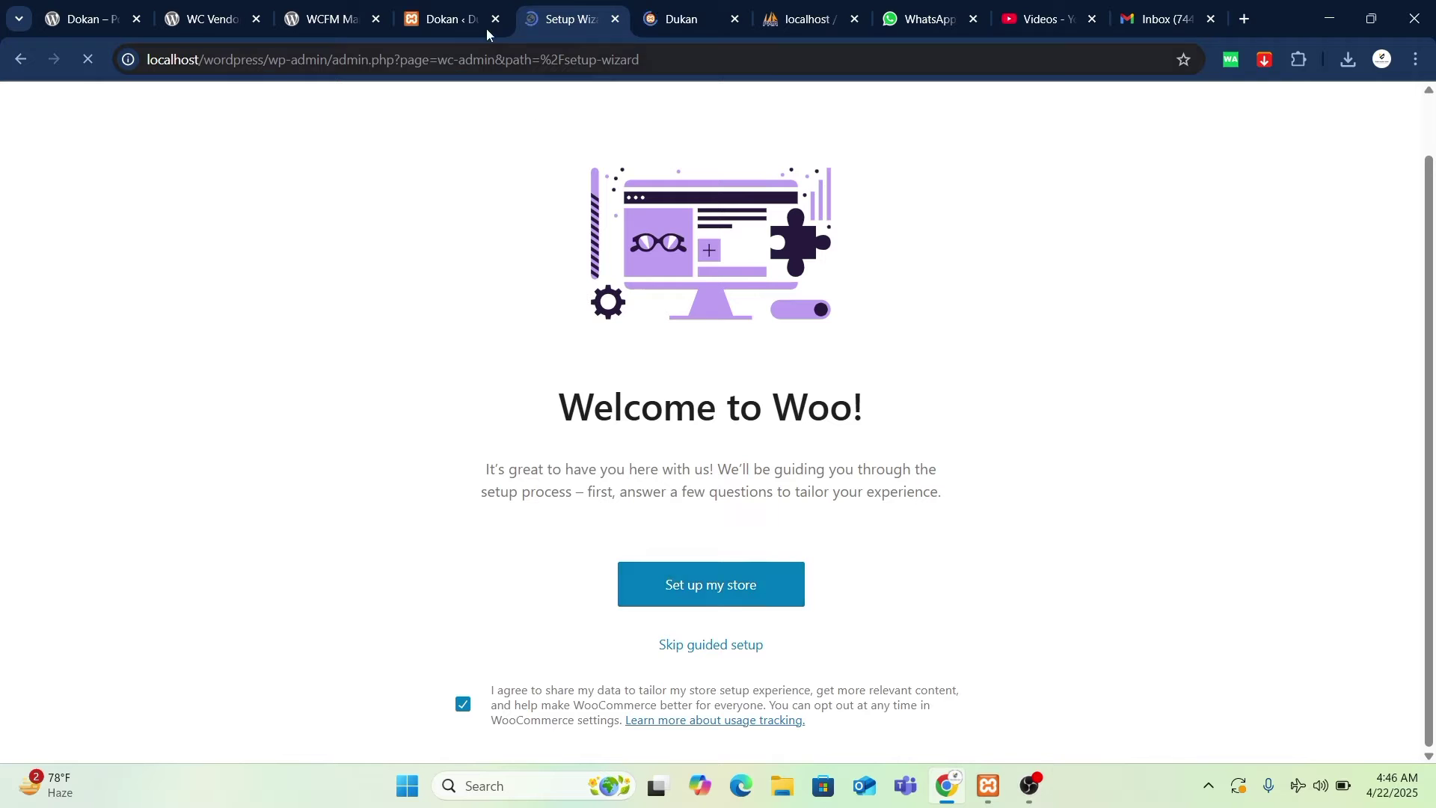
click(615, 19)
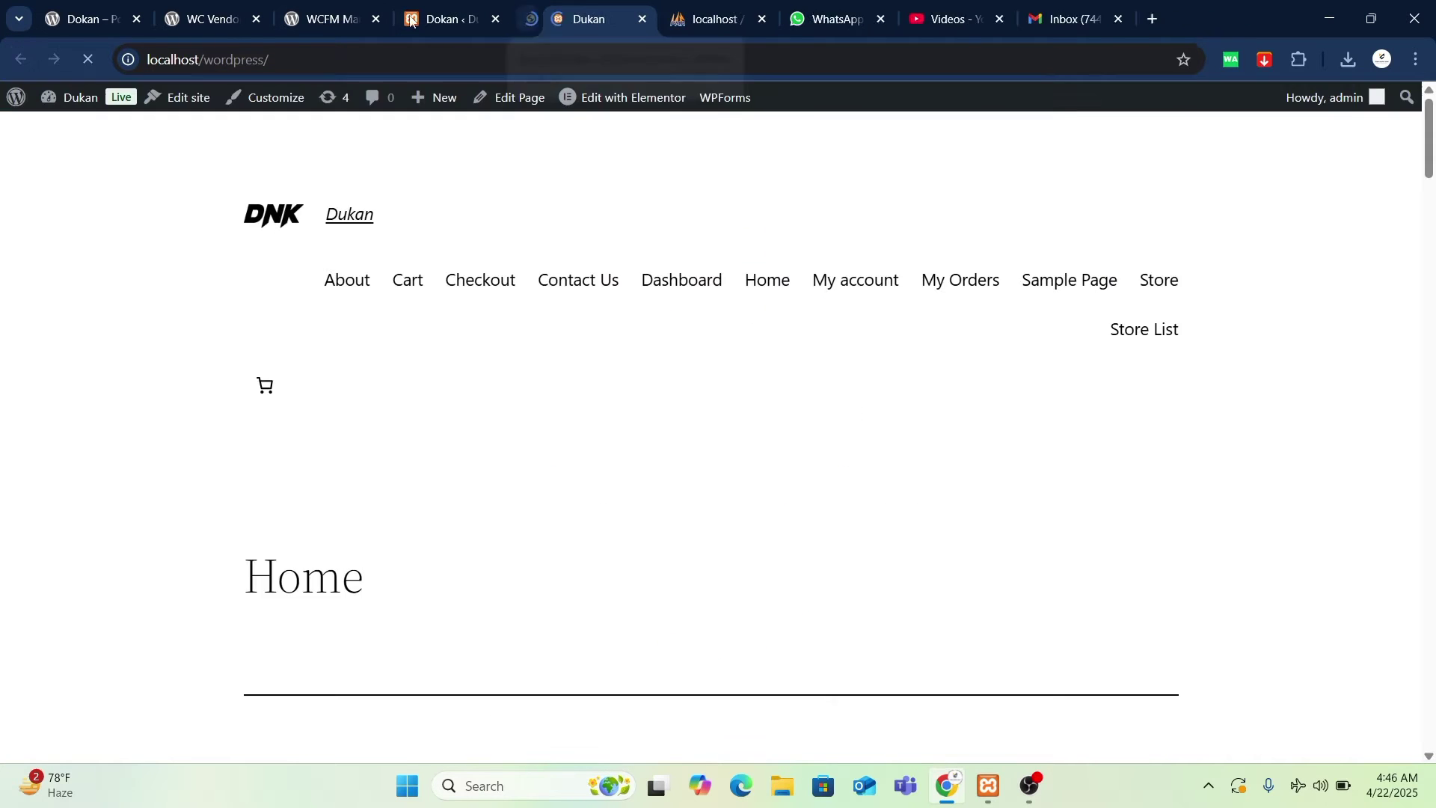
click(442, 19)
mouse_move(93, 377)
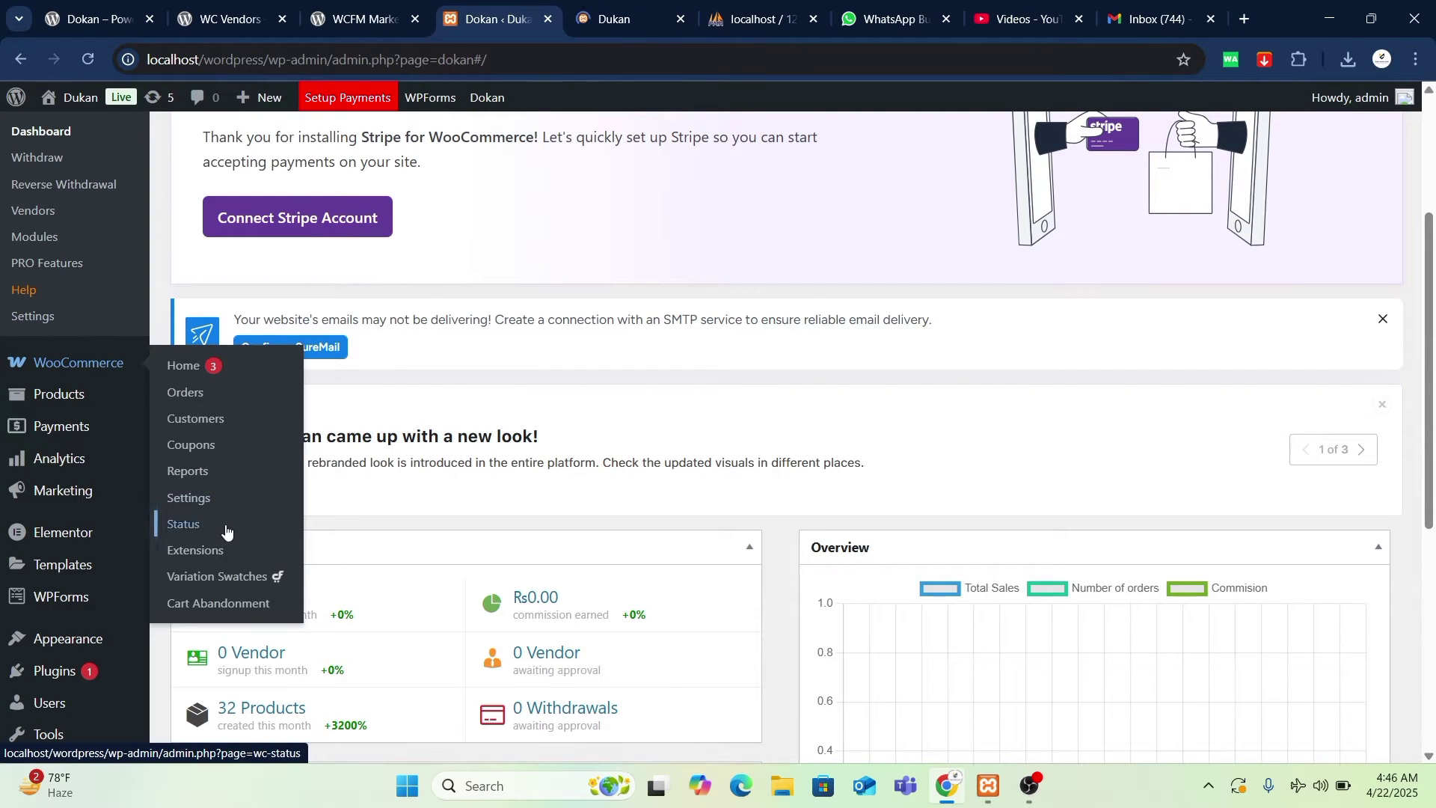
- Open WooCommerce Settings in a new tab on the Accounts & Privacy section
right_click(193, 500)
click(253, 522)
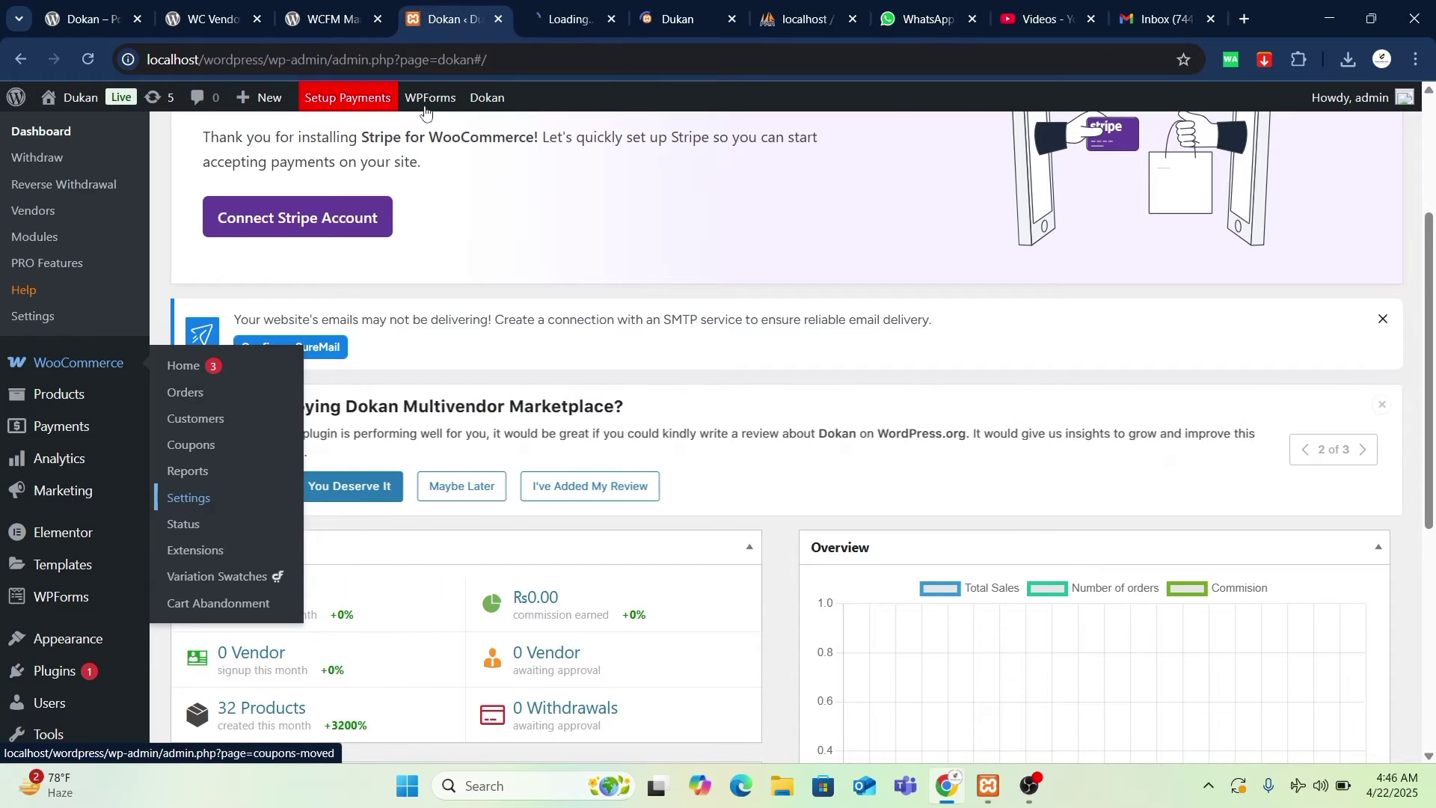
click(580, 17)
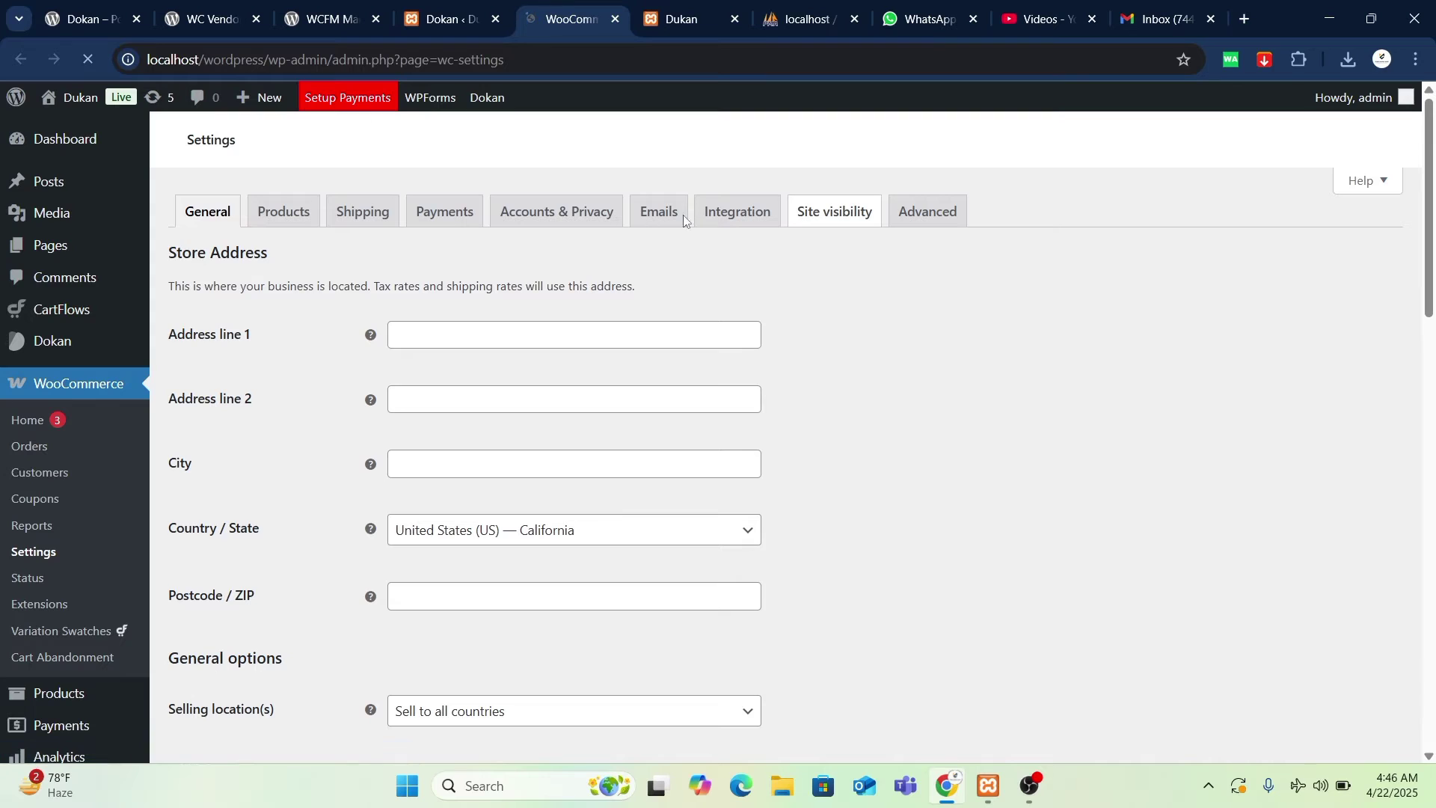
click(530, 219)
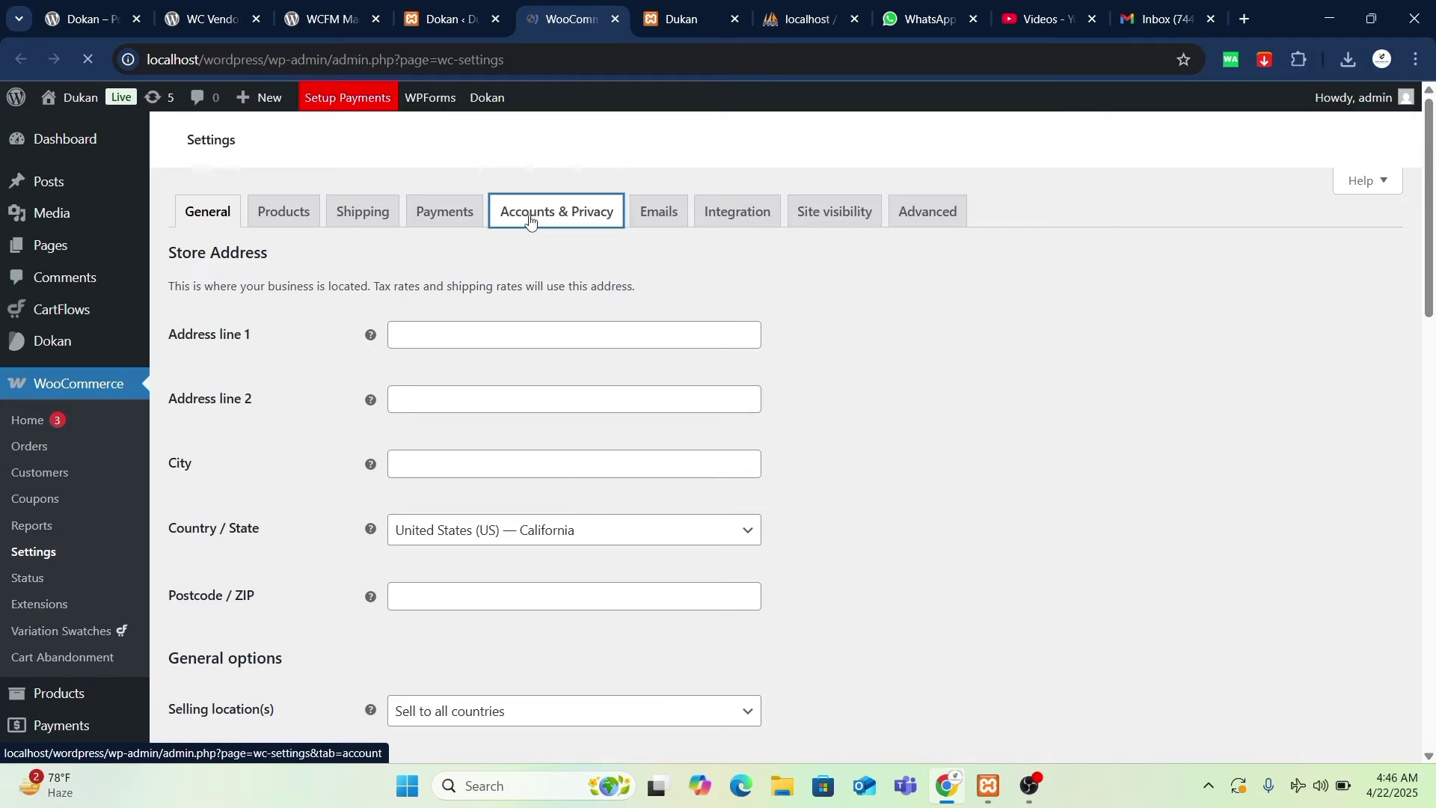
scroll(532, 375, down, 6)
scroll(532, 376, up, 6)
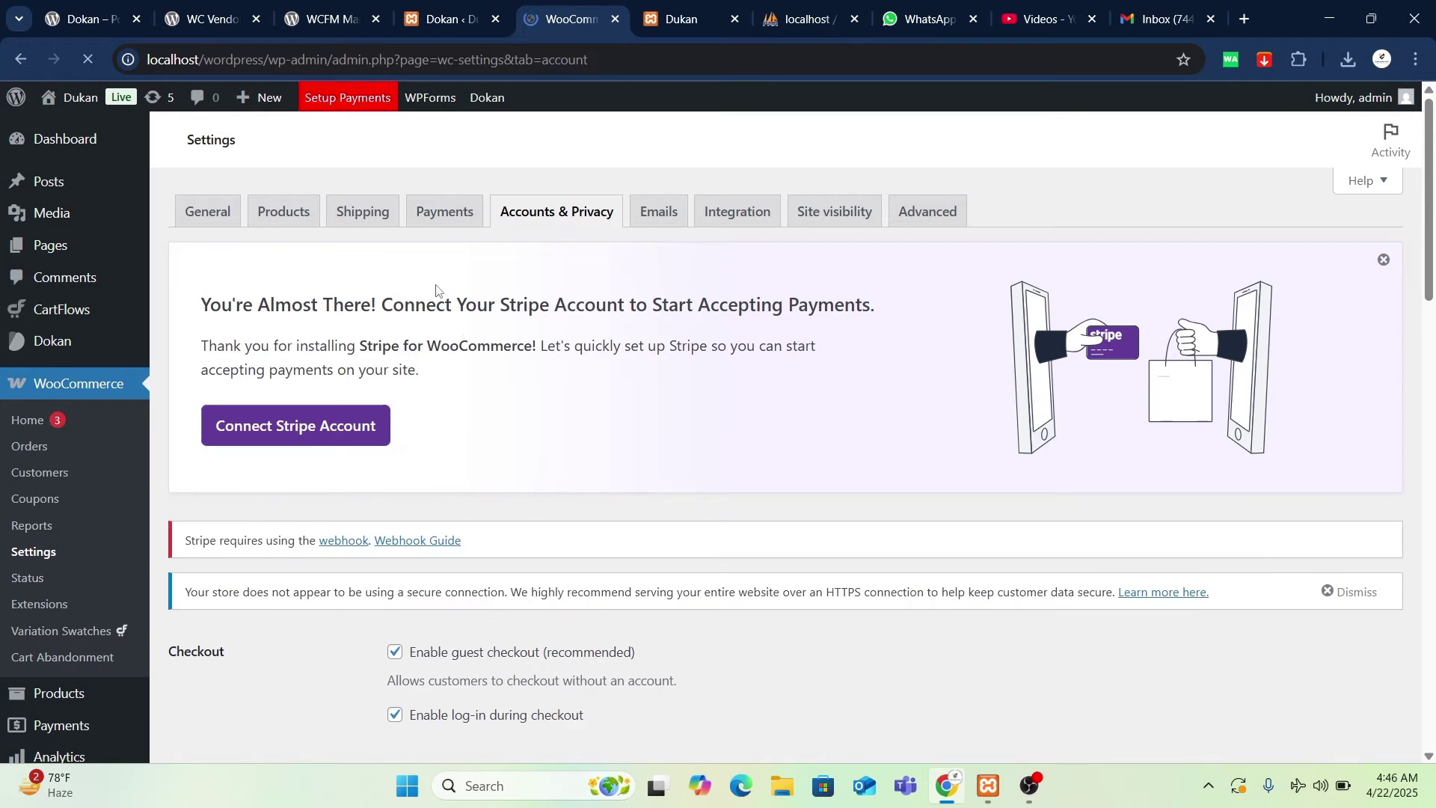
scroll(596, 434, down, 5)
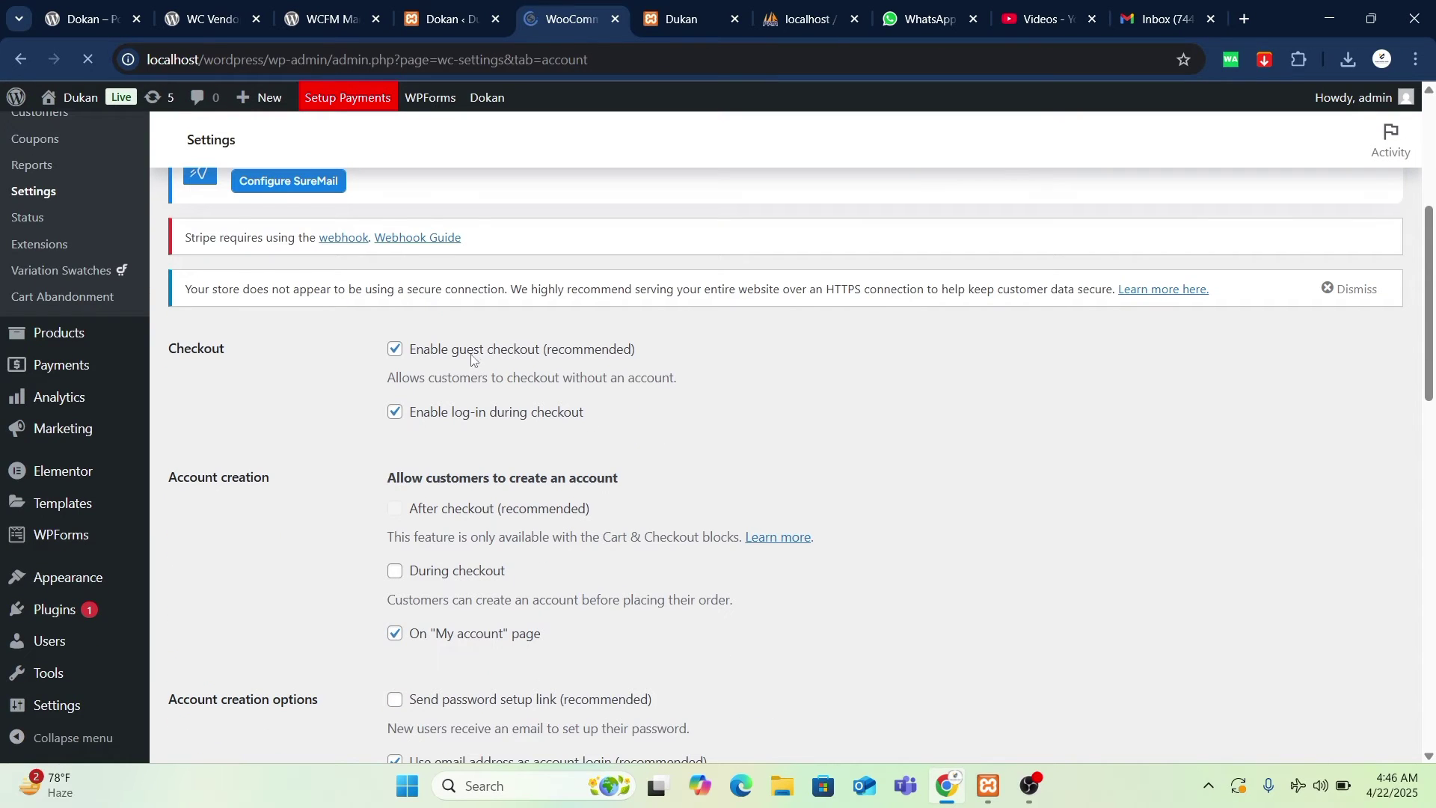
- Uncheck Enable guest checkout and save the account settings
click(394, 354)
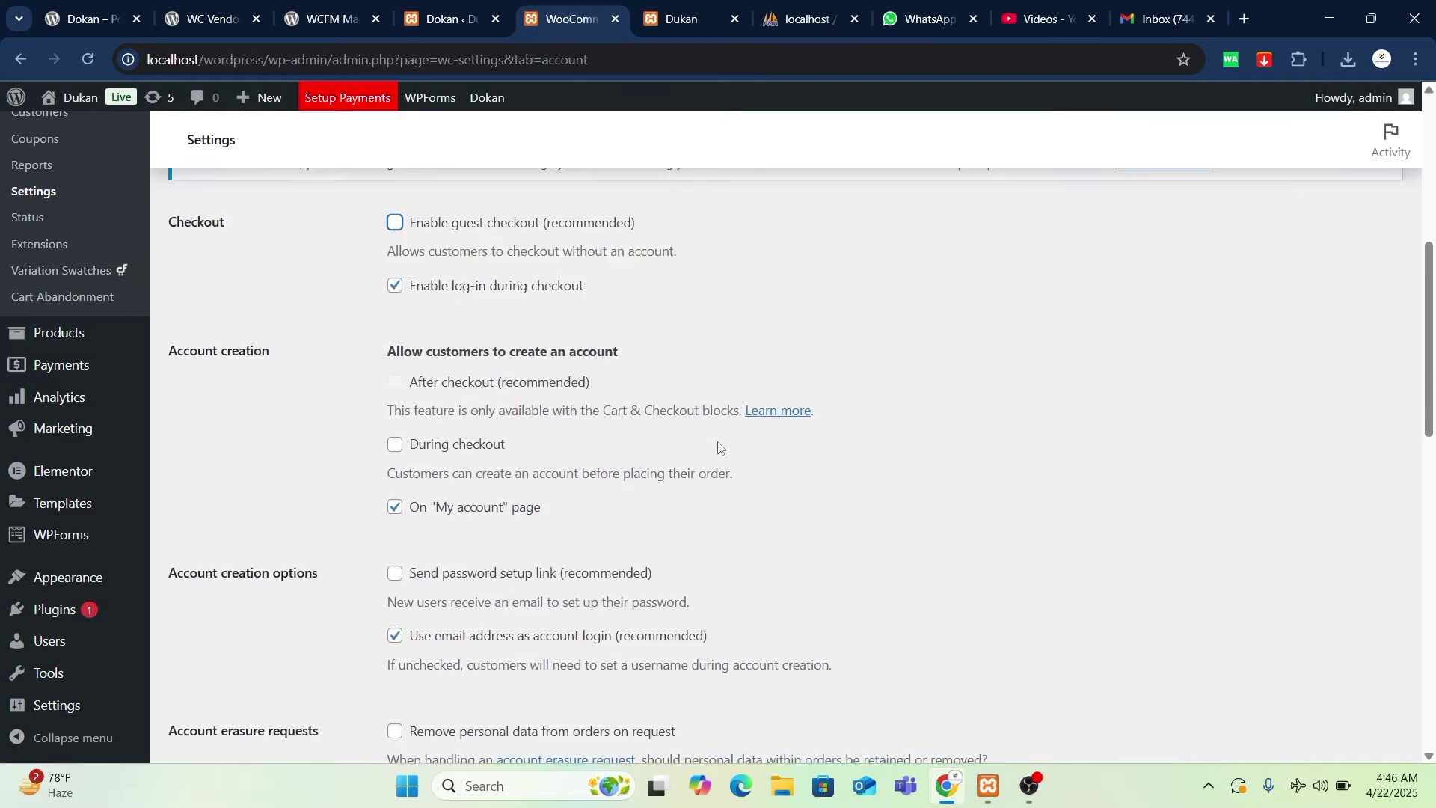
scroll(627, 469, down, 2)
scroll(627, 470, down, 1)
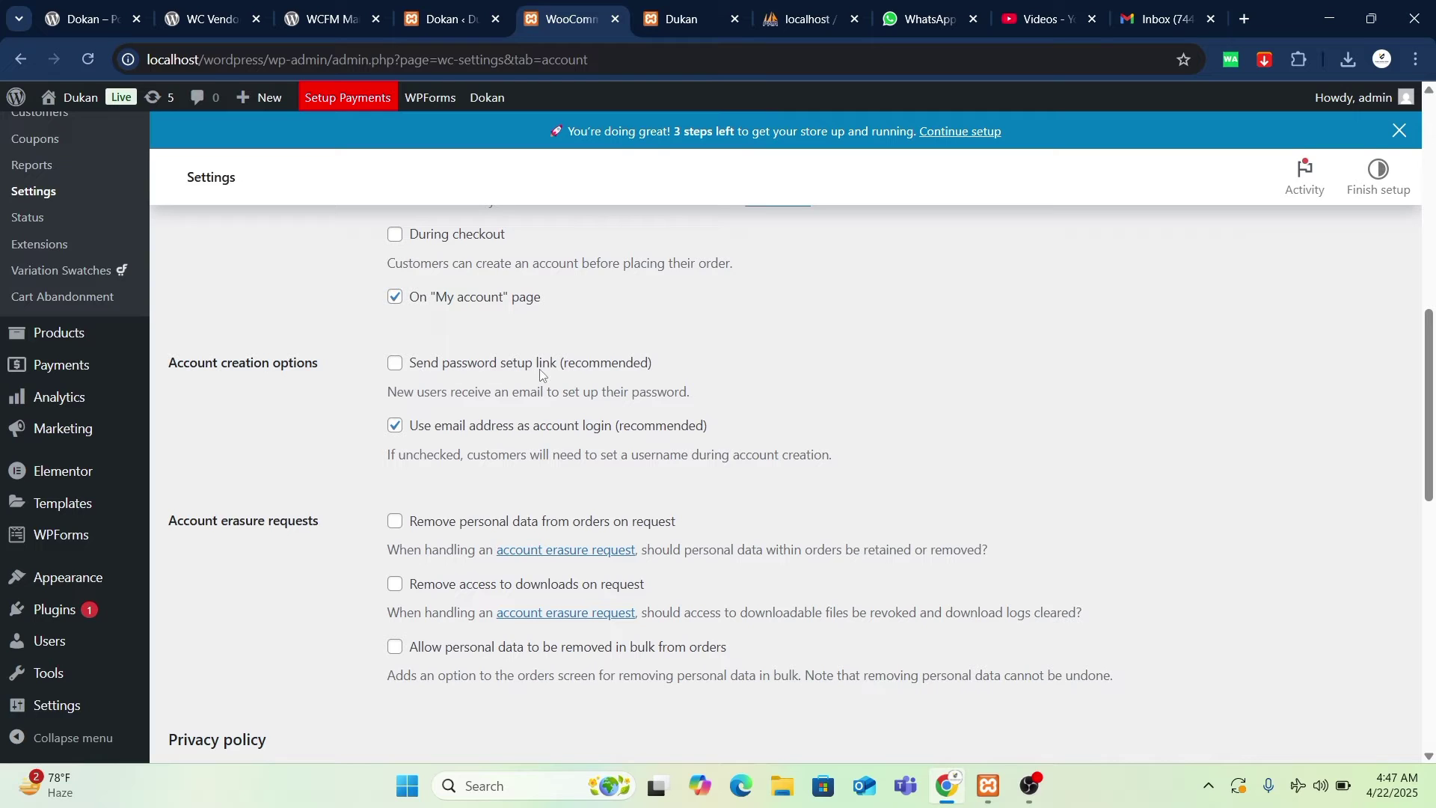
drag(386, 398, 683, 412)
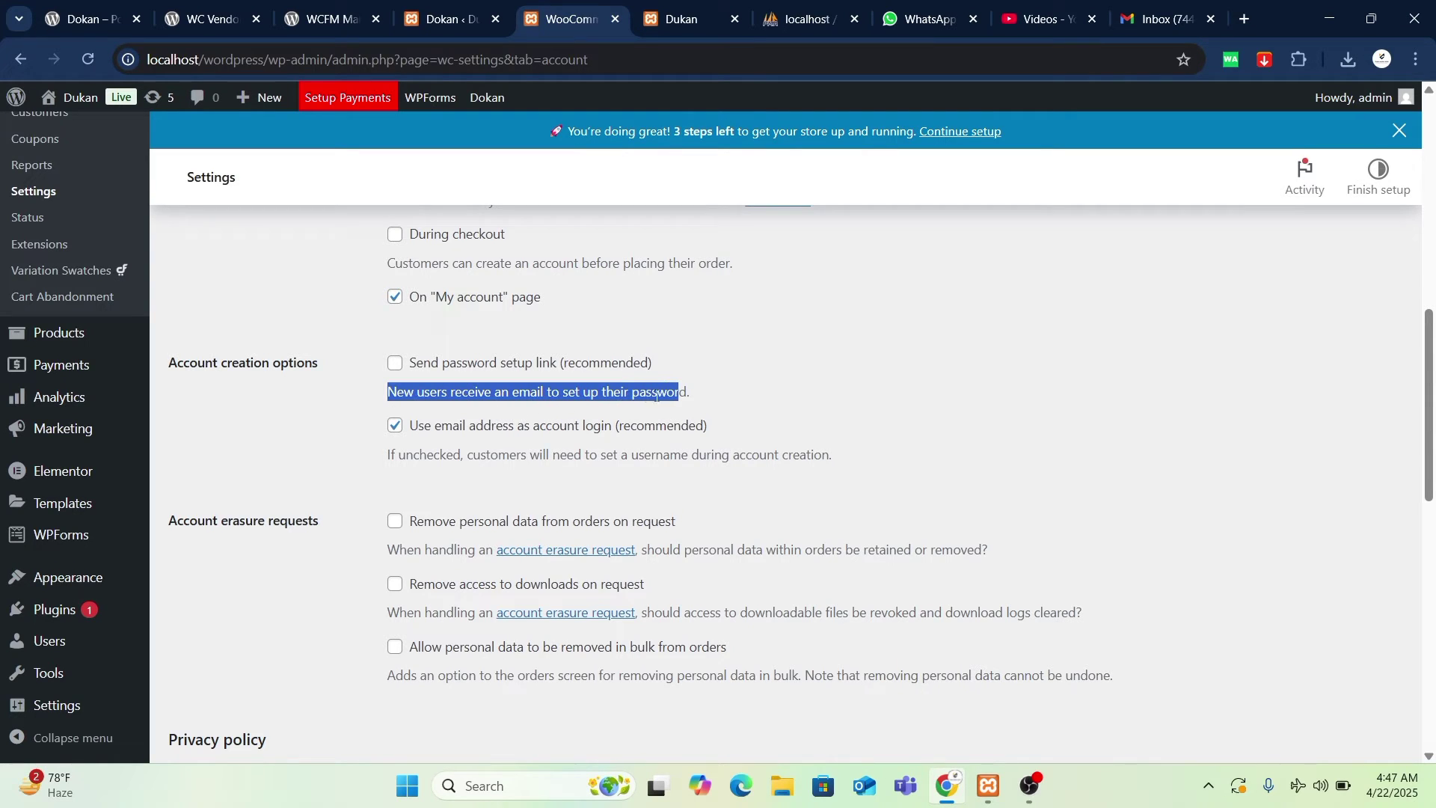
click(693, 403)
drag(687, 395, 386, 395)
scroll(454, 346, down, 2)
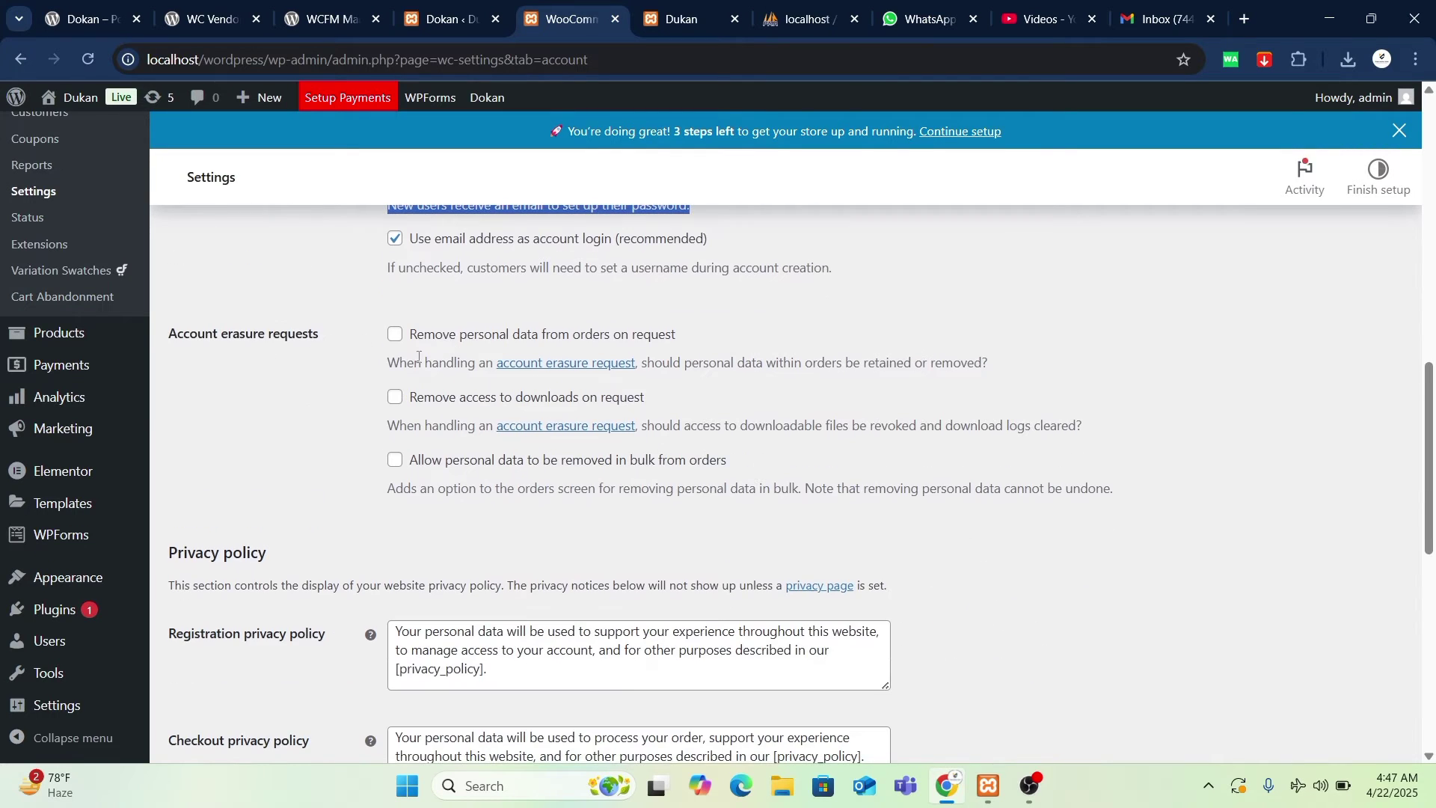
scroll(564, 427, down, 7)
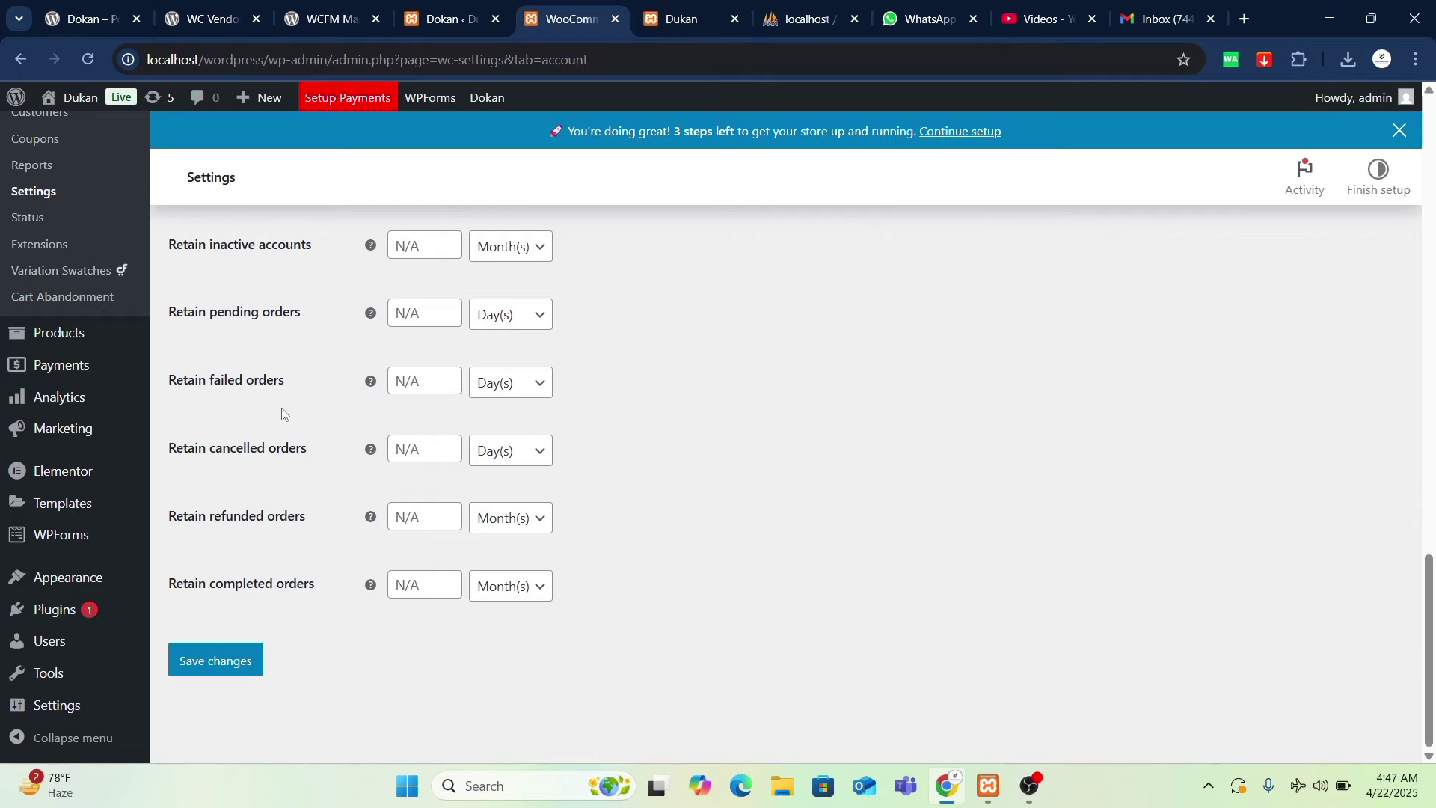
scroll(288, 411, up, 1)
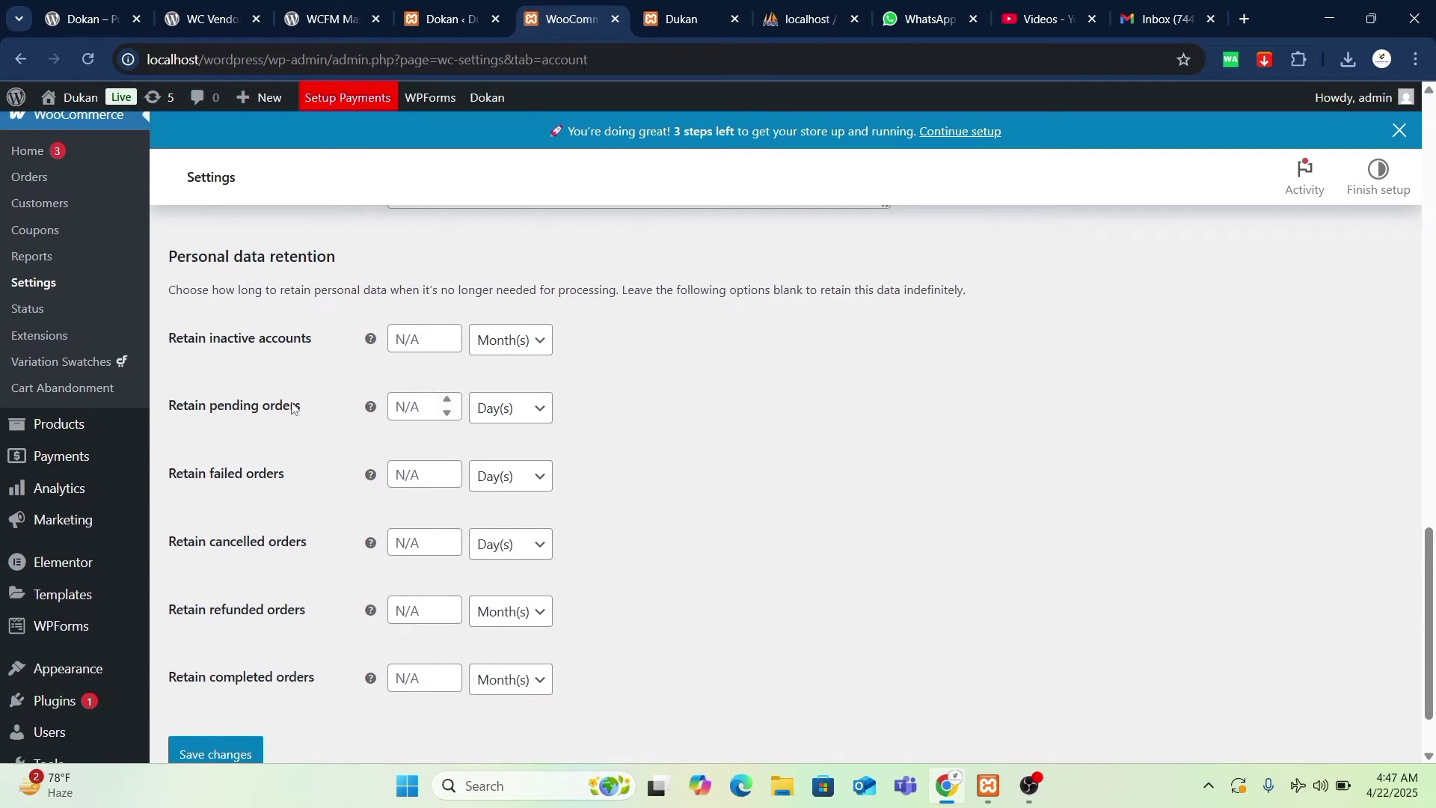
scroll(290, 408, down, 1)
click(224, 661)
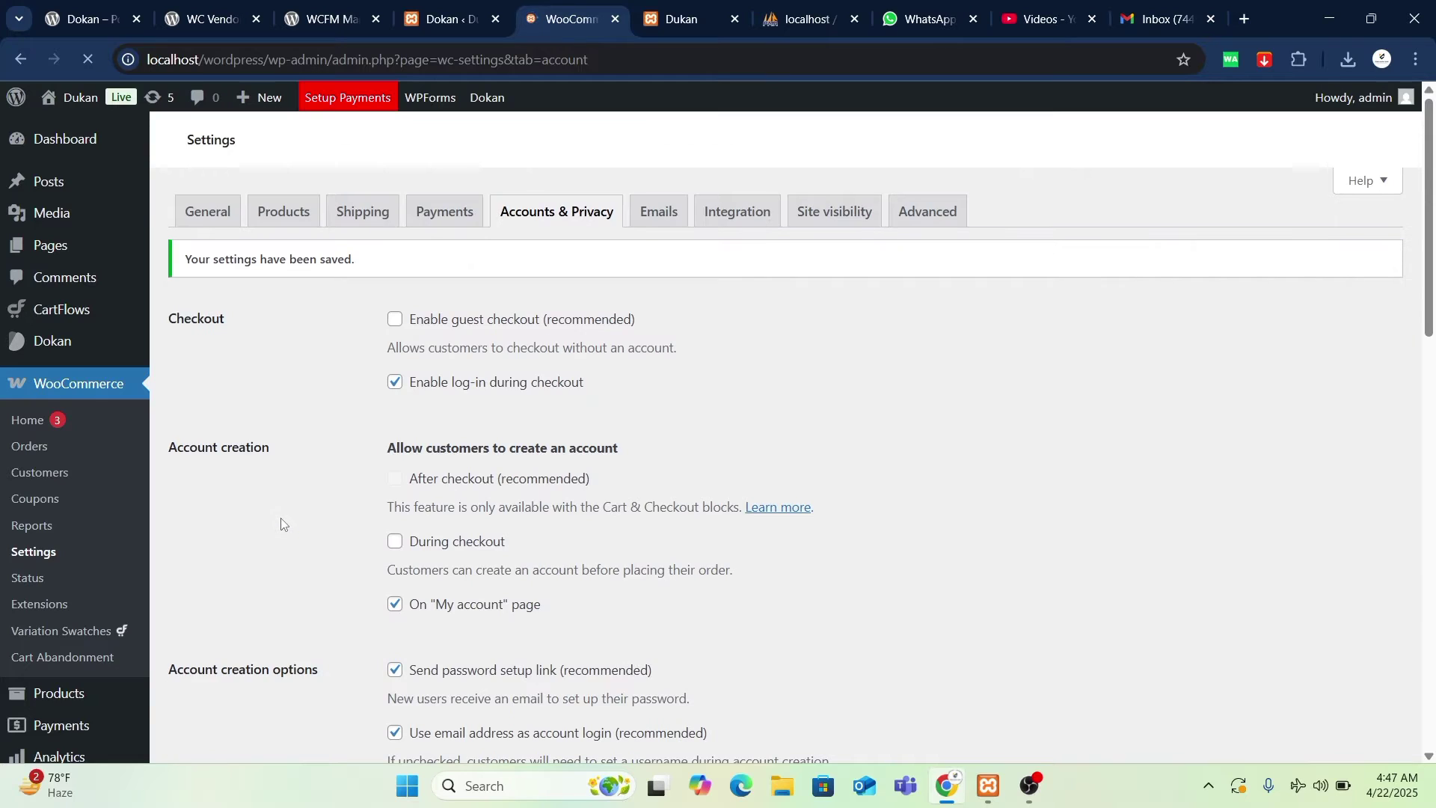
- In the Dukan storefront, open My account and select its page address
click(677, 19)
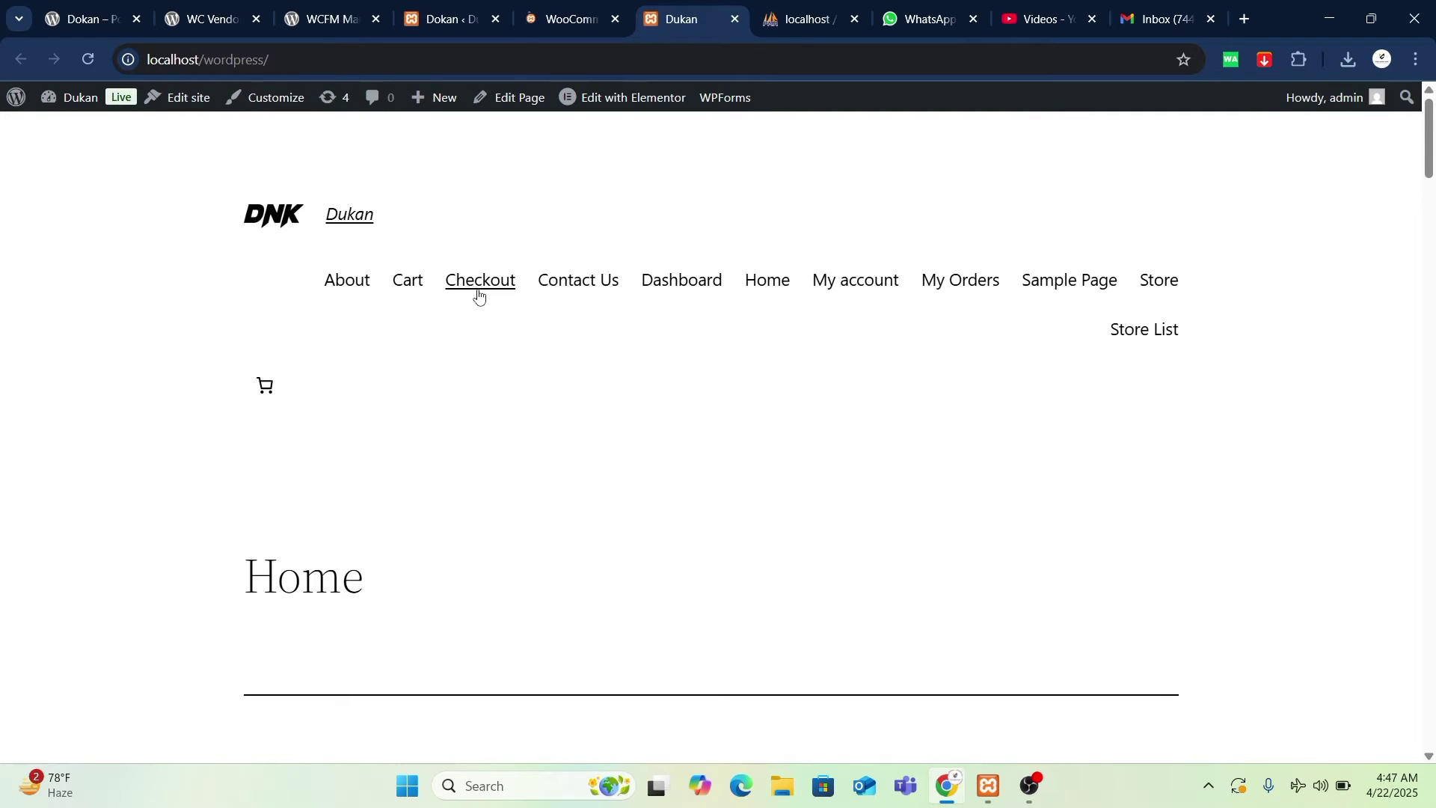
click(872, 288)
scroll(800, 378, down, 15)
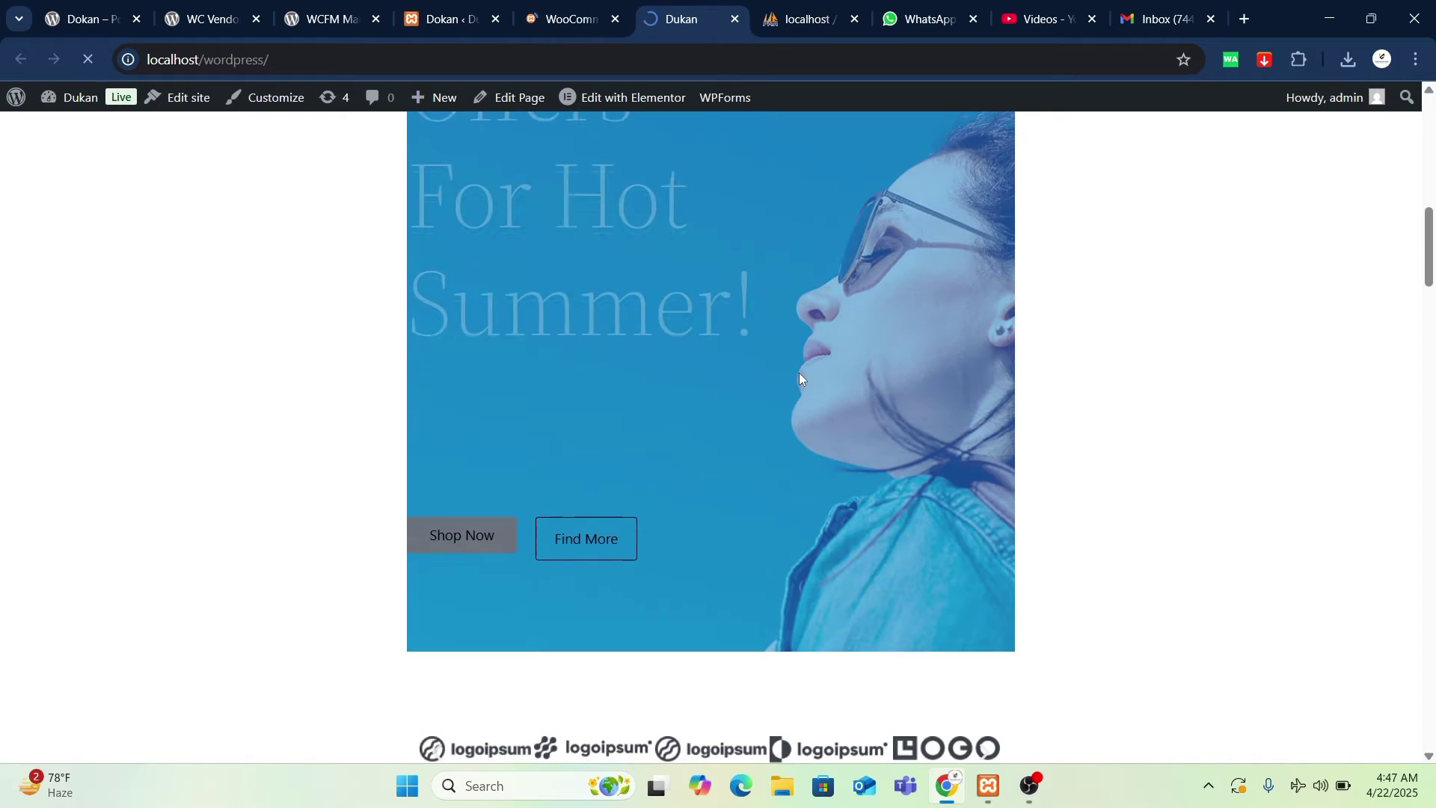
scroll(799, 374, down, 5)
scroll(800, 378, up, 20)
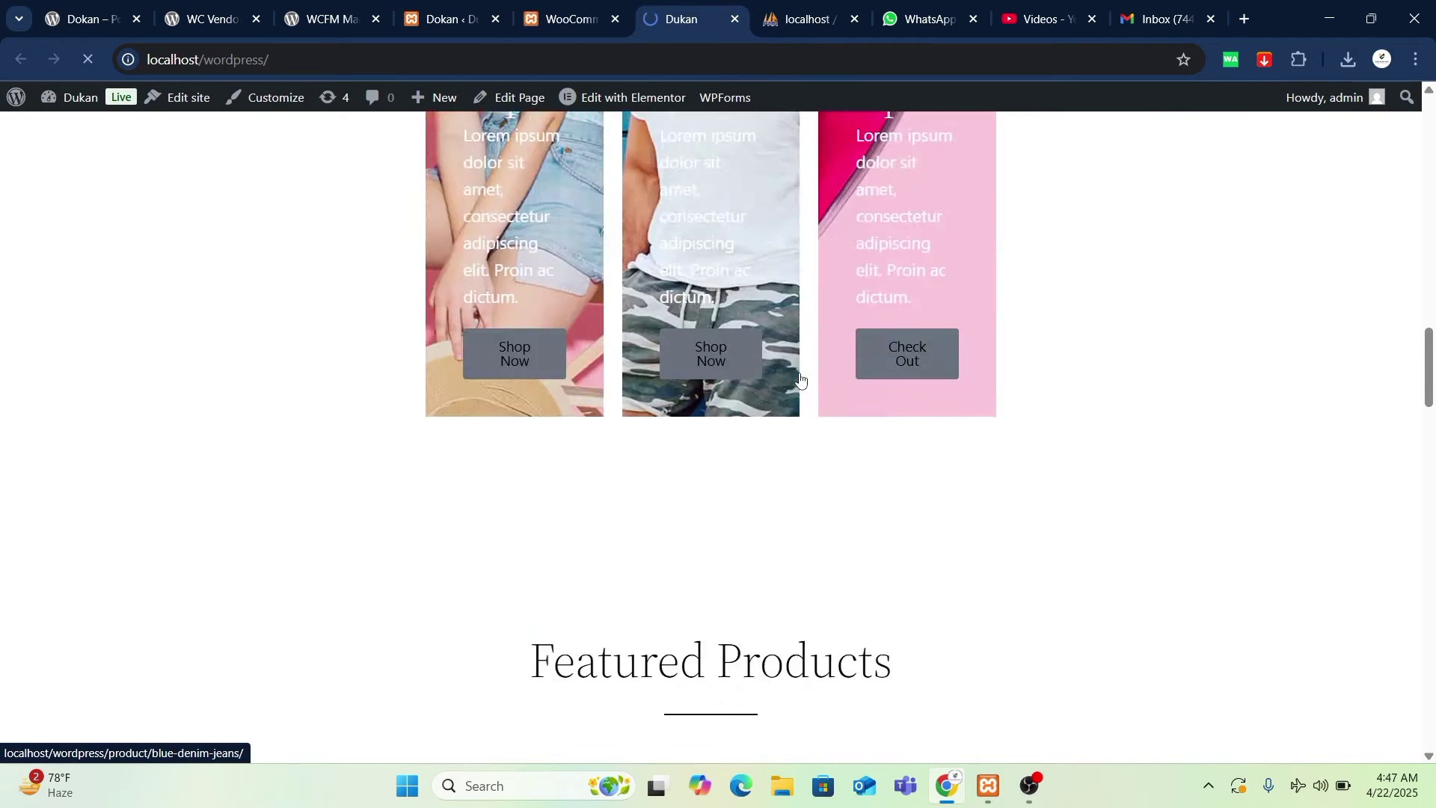
scroll(800, 380, up, 2)
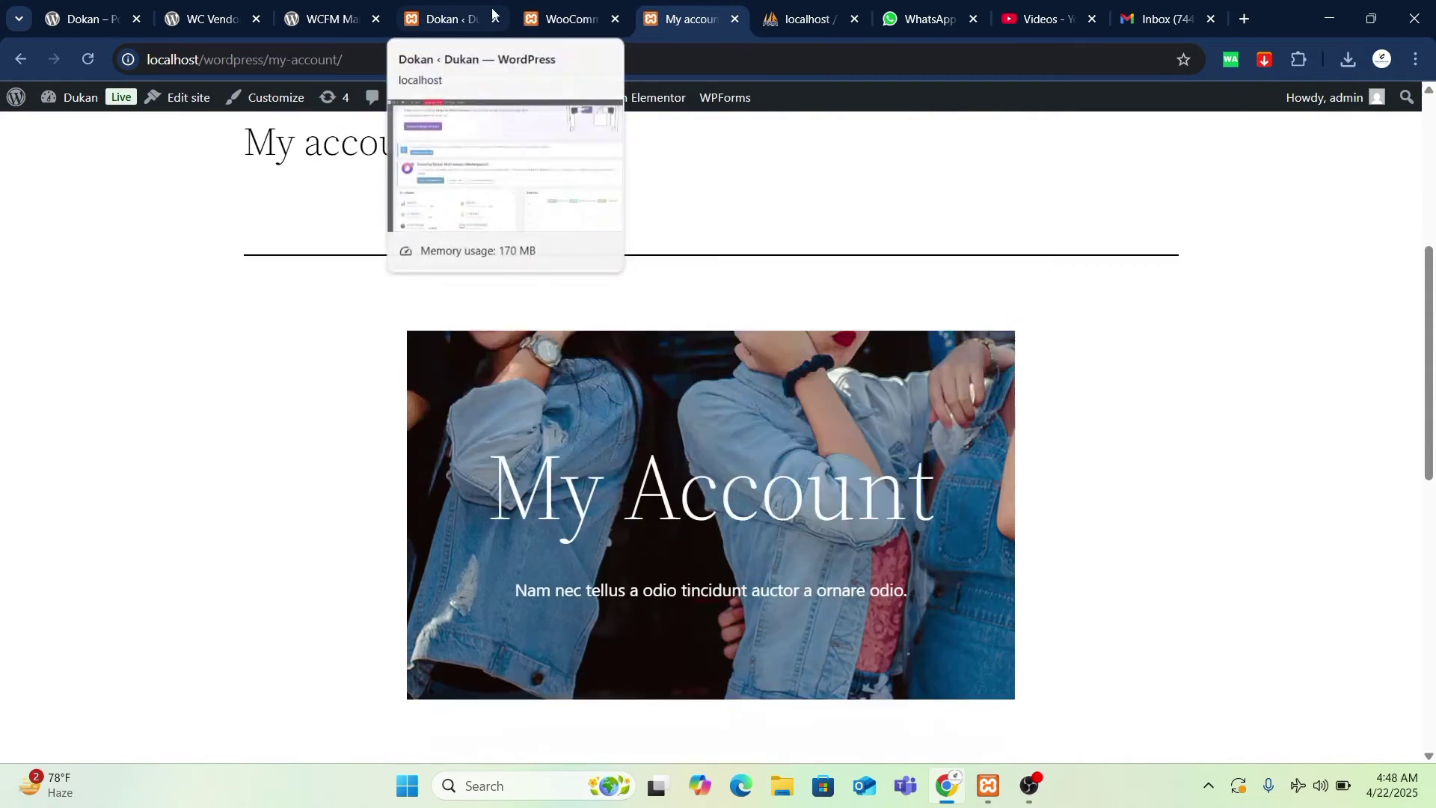
scroll(705, 404, down, 1)
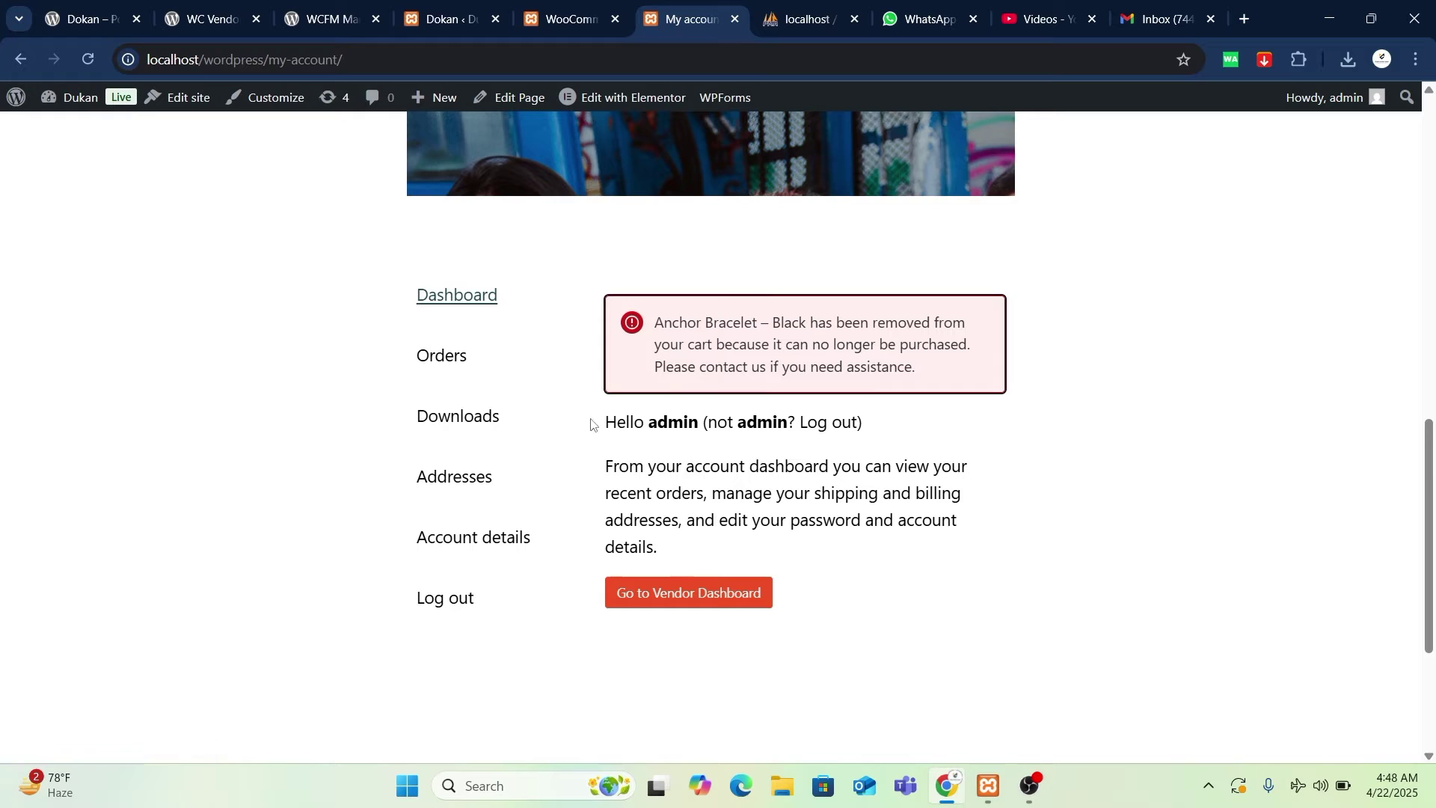
click(293, 59)
key(ctrl+c)
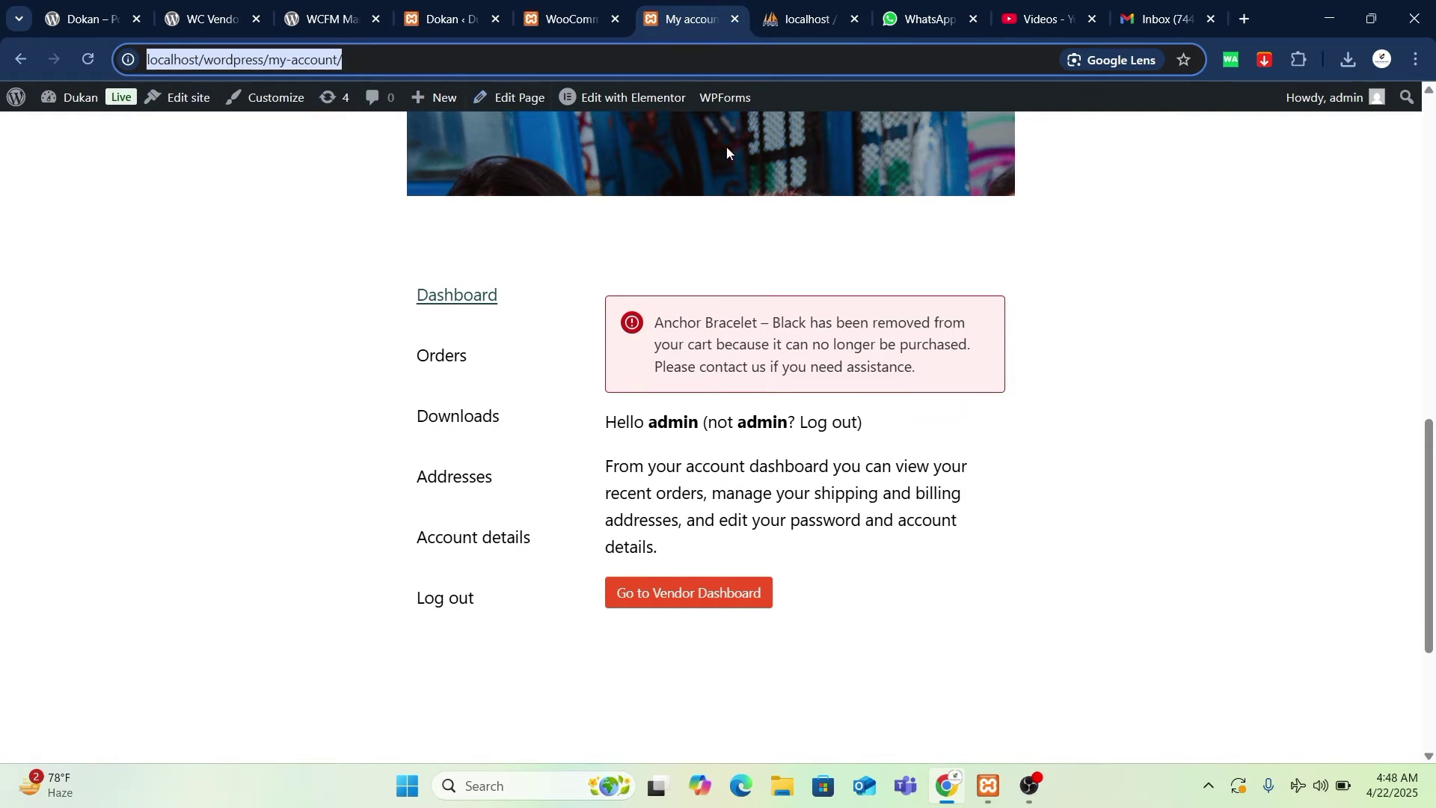
click(1416, 60)
- Load the copied My account URL in a new incognito window
click(1305, 153)
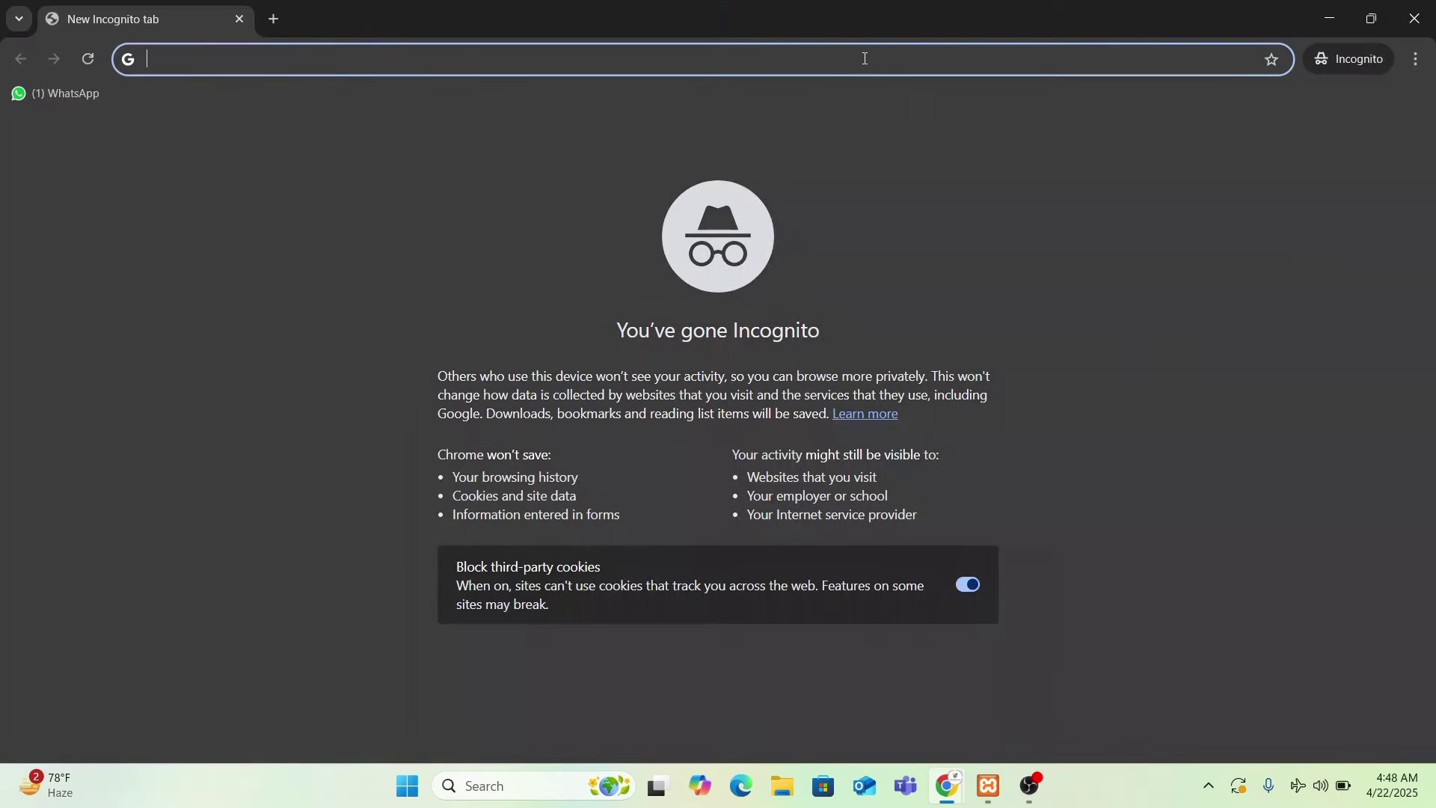
key(ctrl+v)
key(Return)
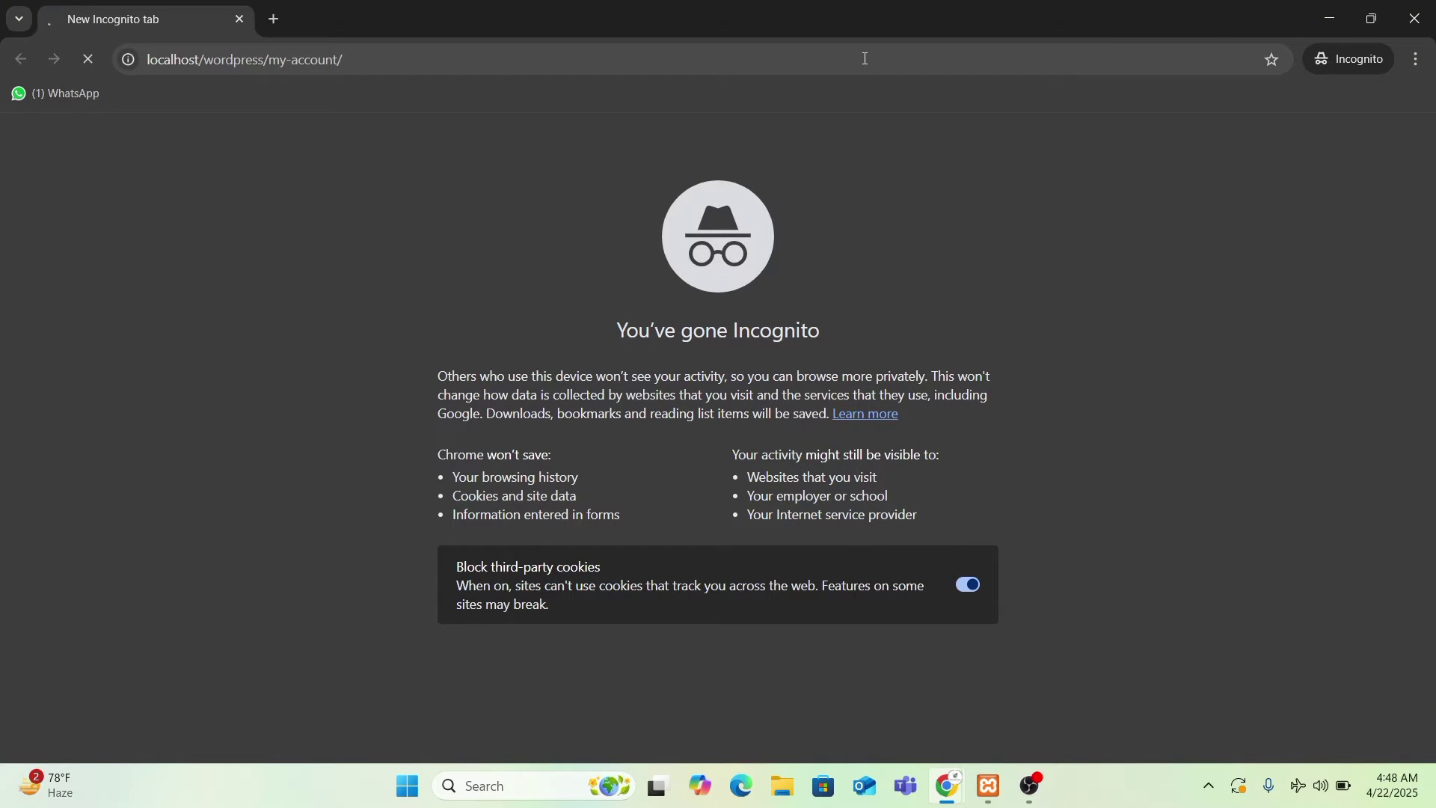
click(1414, 18)
scroll(771, 191, up, 10)
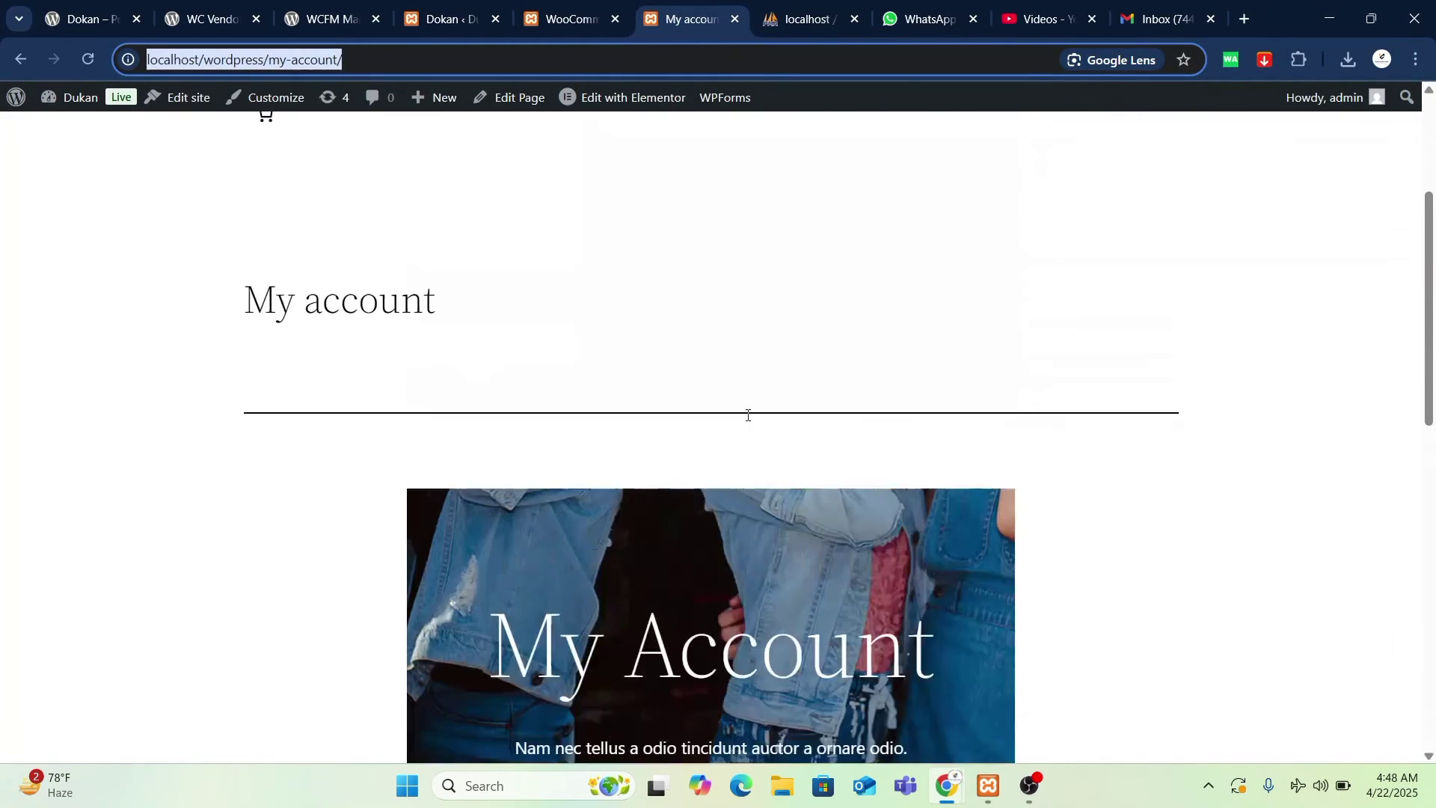
mouse_move(946, 785)
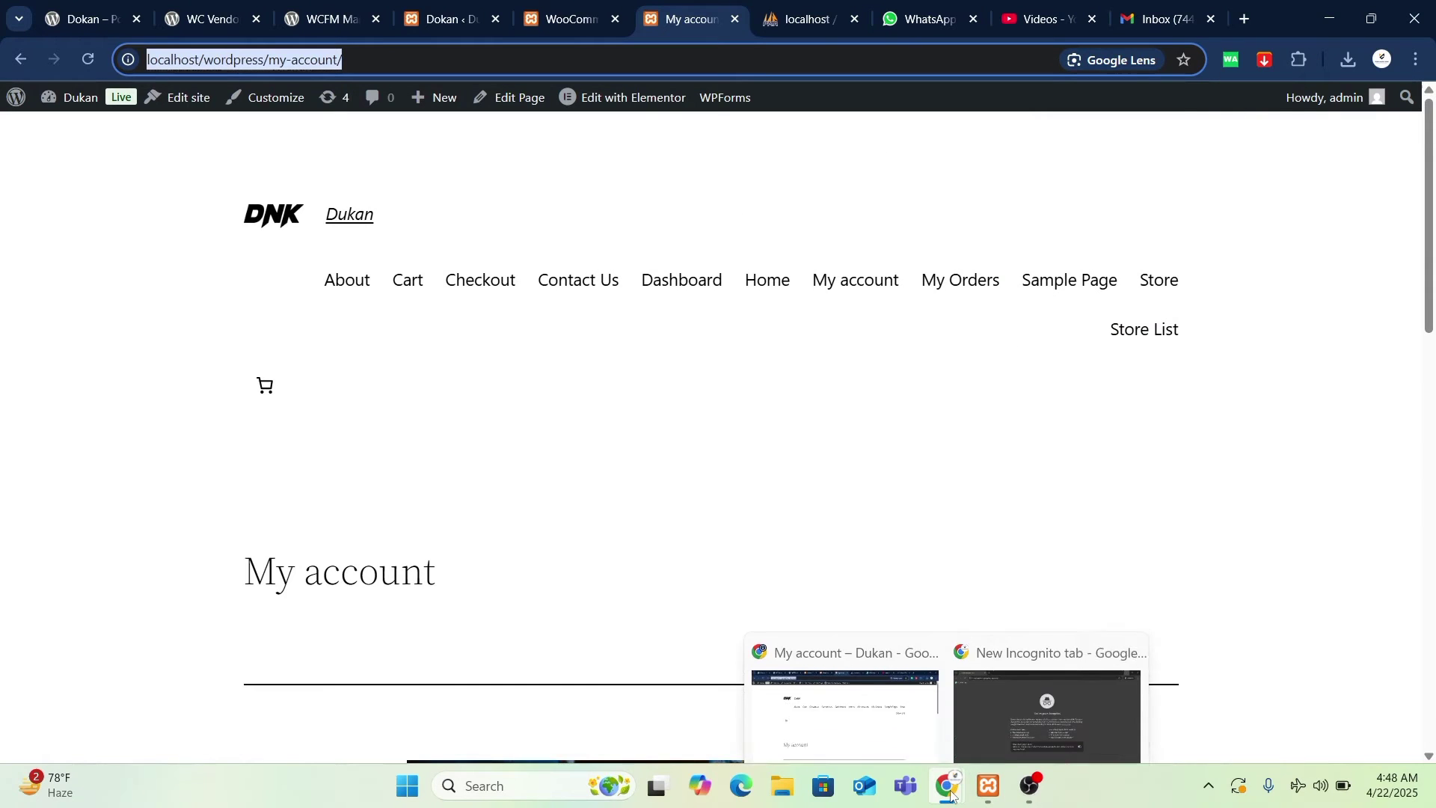
click(1006, 712)
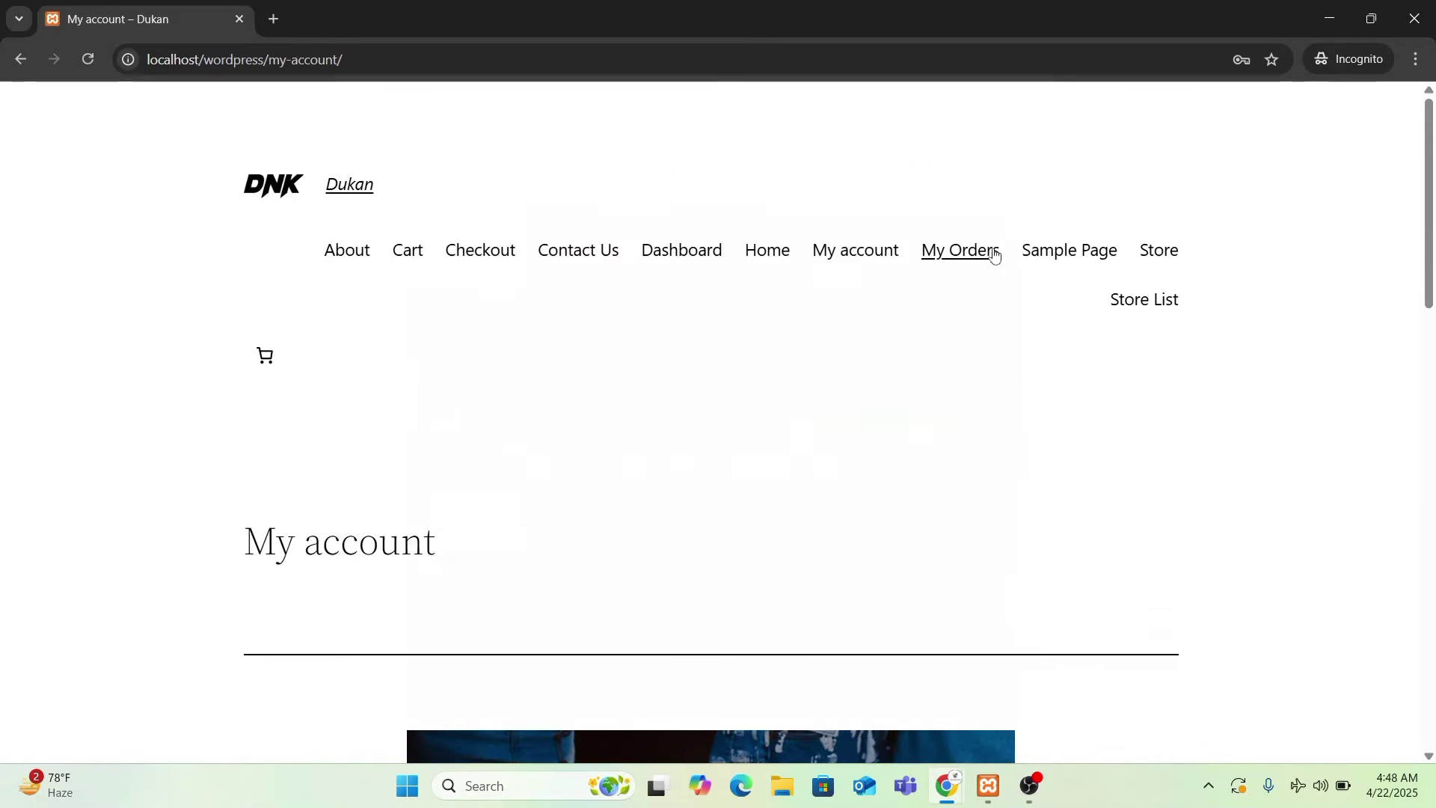
click(860, 262)
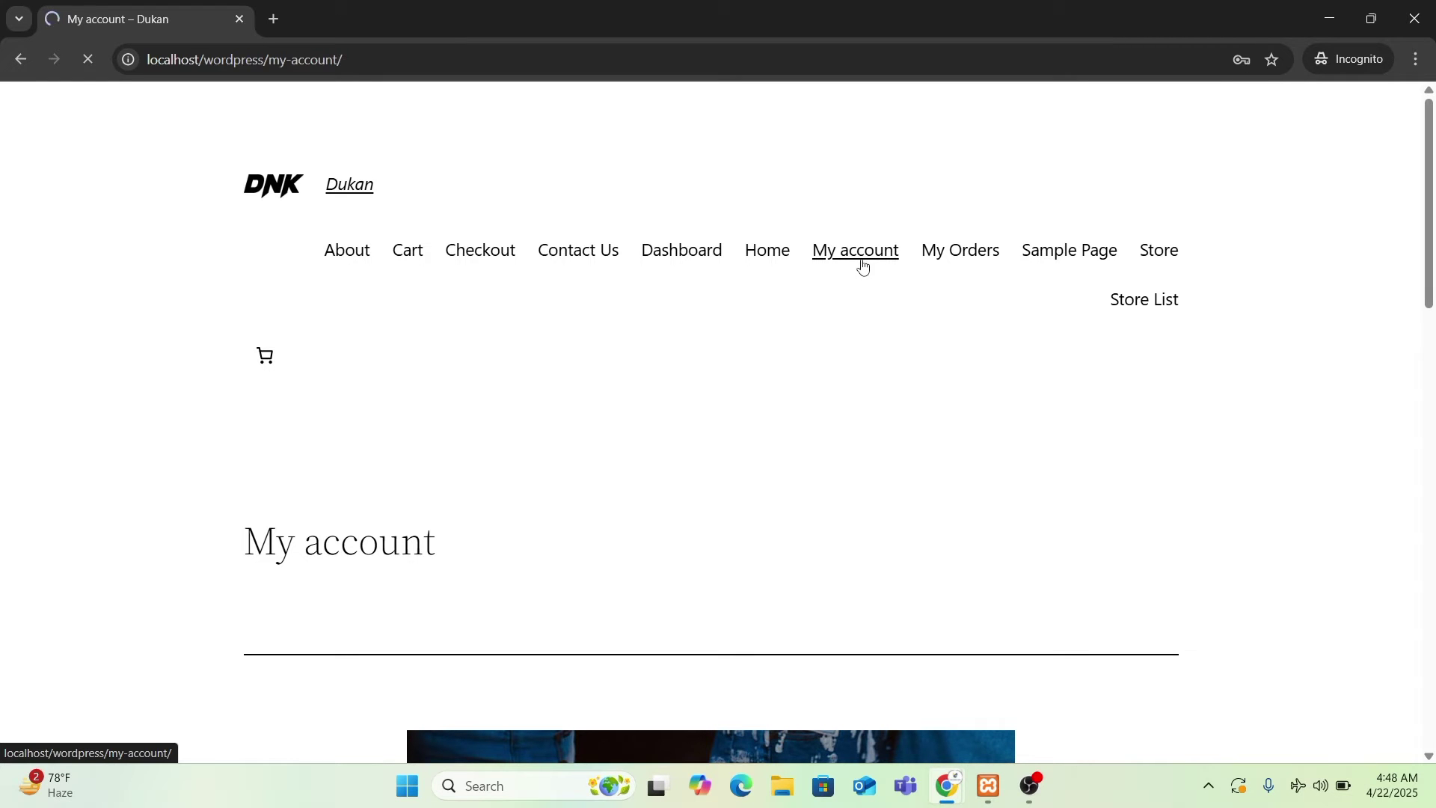
scroll(967, 308, down, 10)
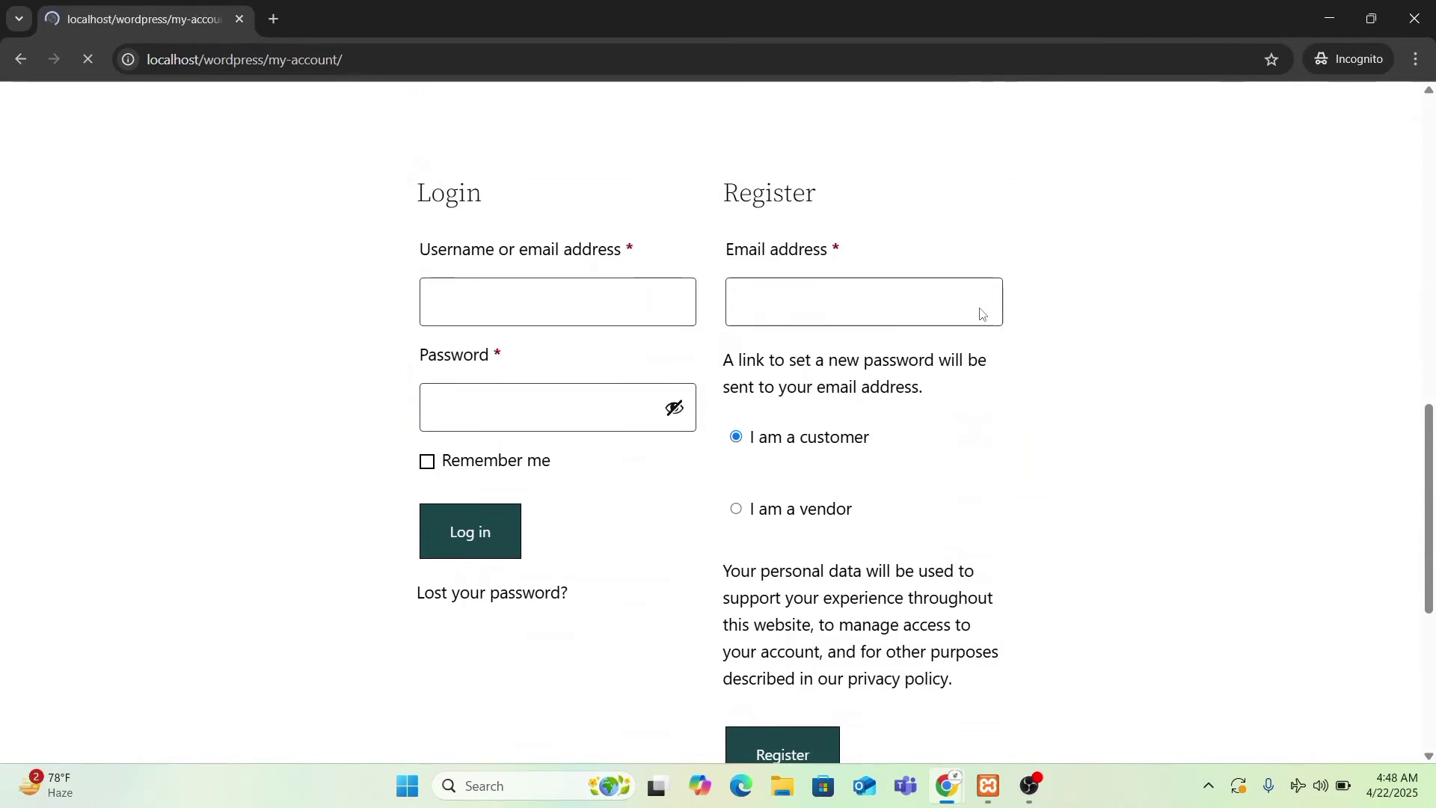
scroll(982, 314, down, 10)
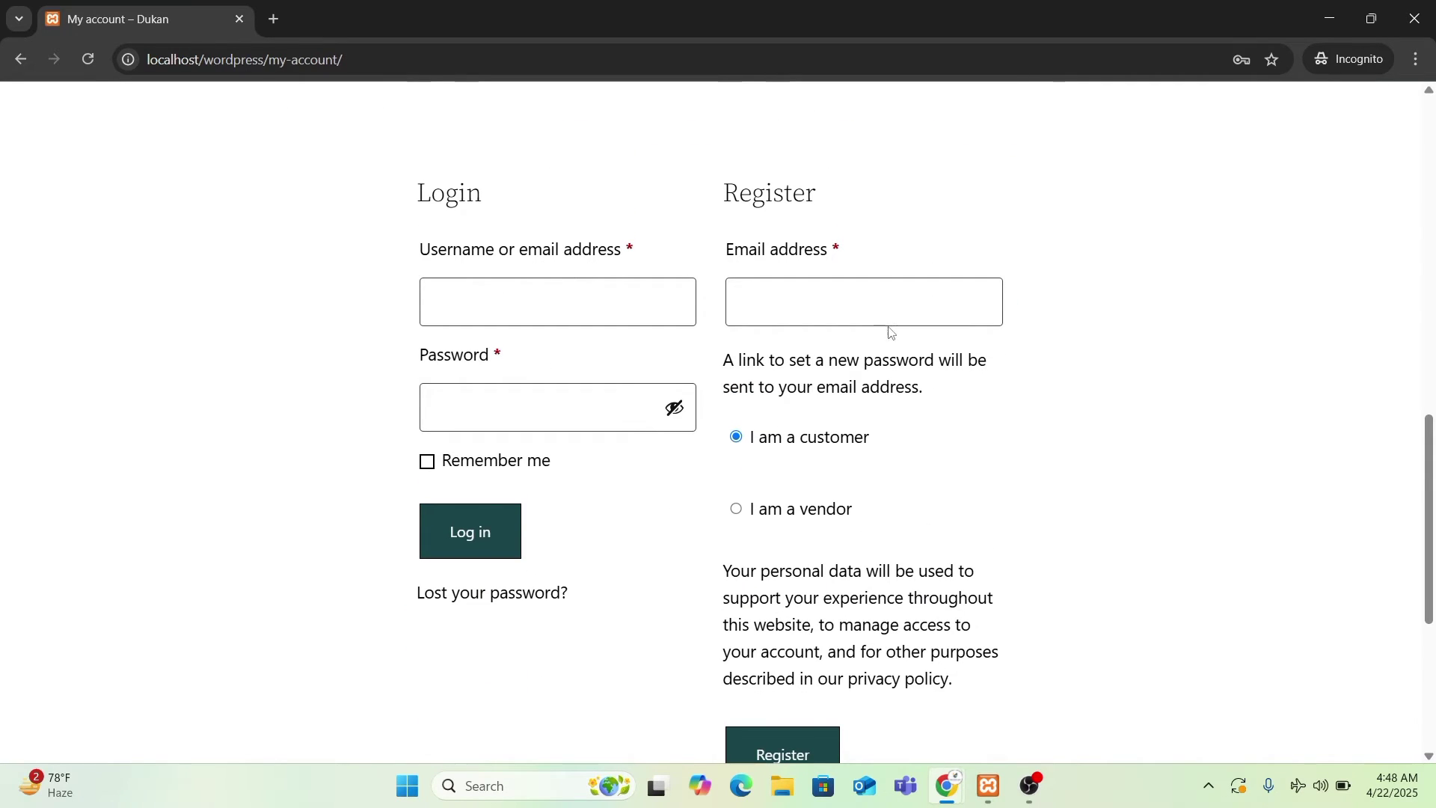
- Choose I am a vendor and start entering the registration email address
click(803, 522)
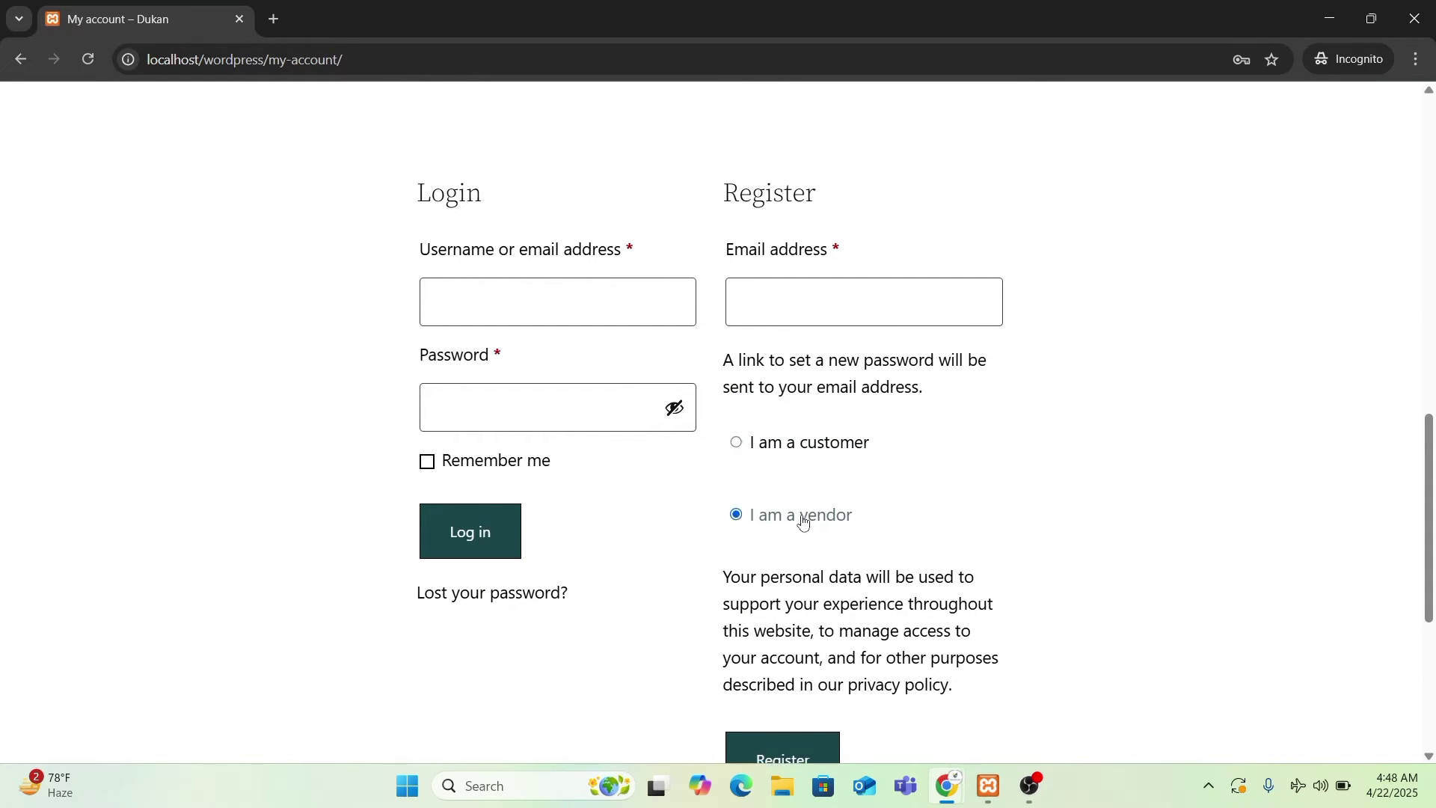
scroll(806, 519, down, 8)
scroll(808, 516, up, 10)
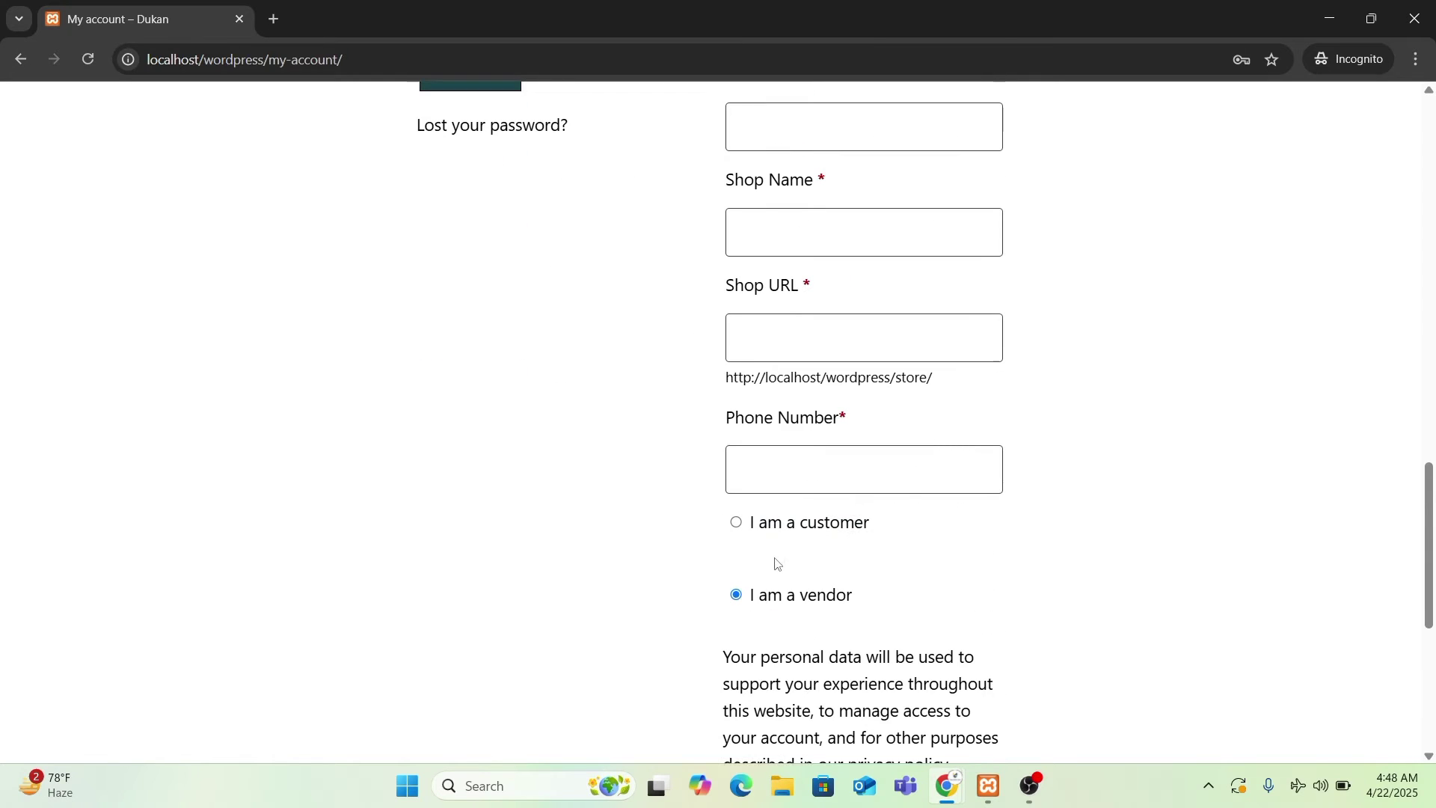
click(823, 391)
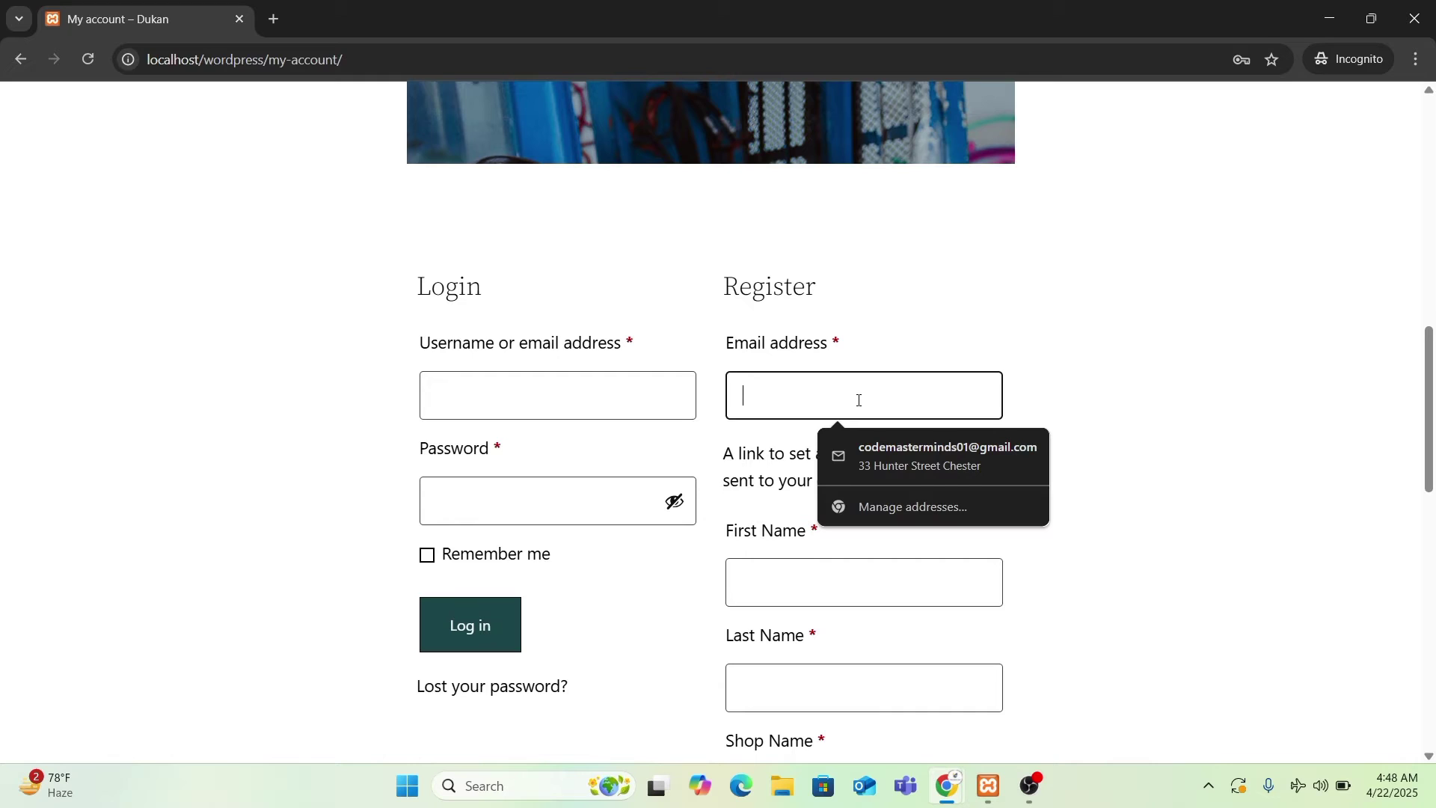
text(off)
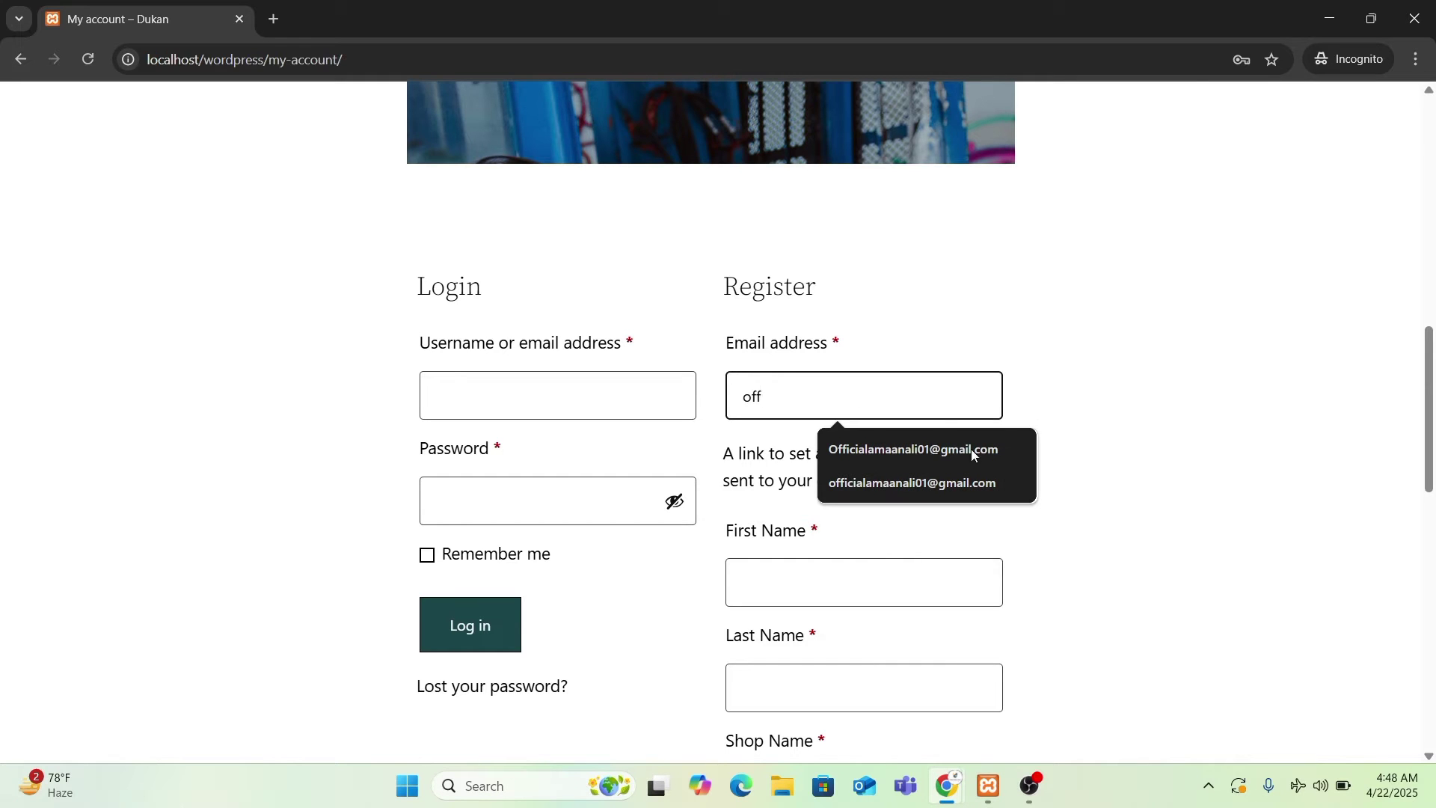
click(898, 714)
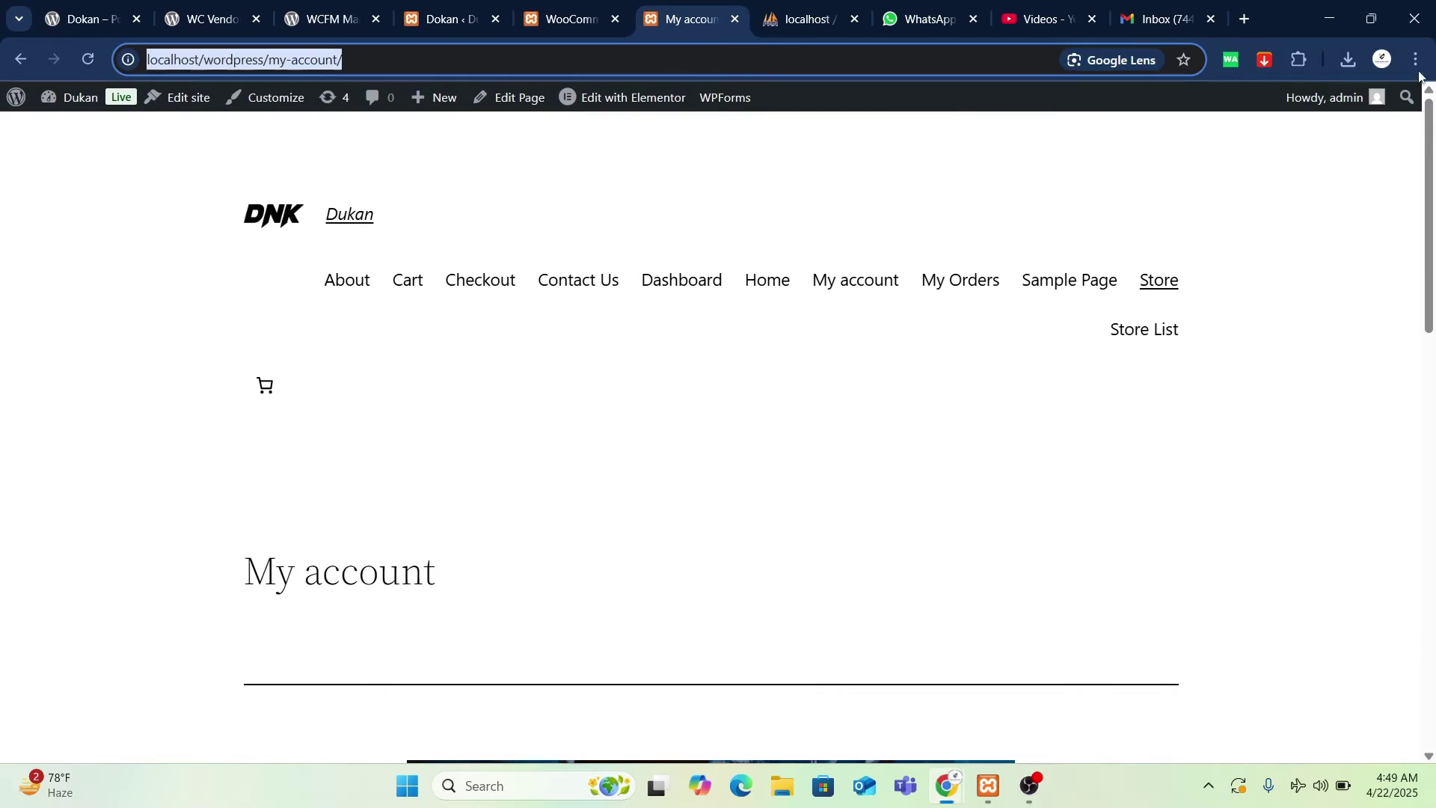
- Switch to another Chrome profile and open its Google Account page
click(1382, 59)
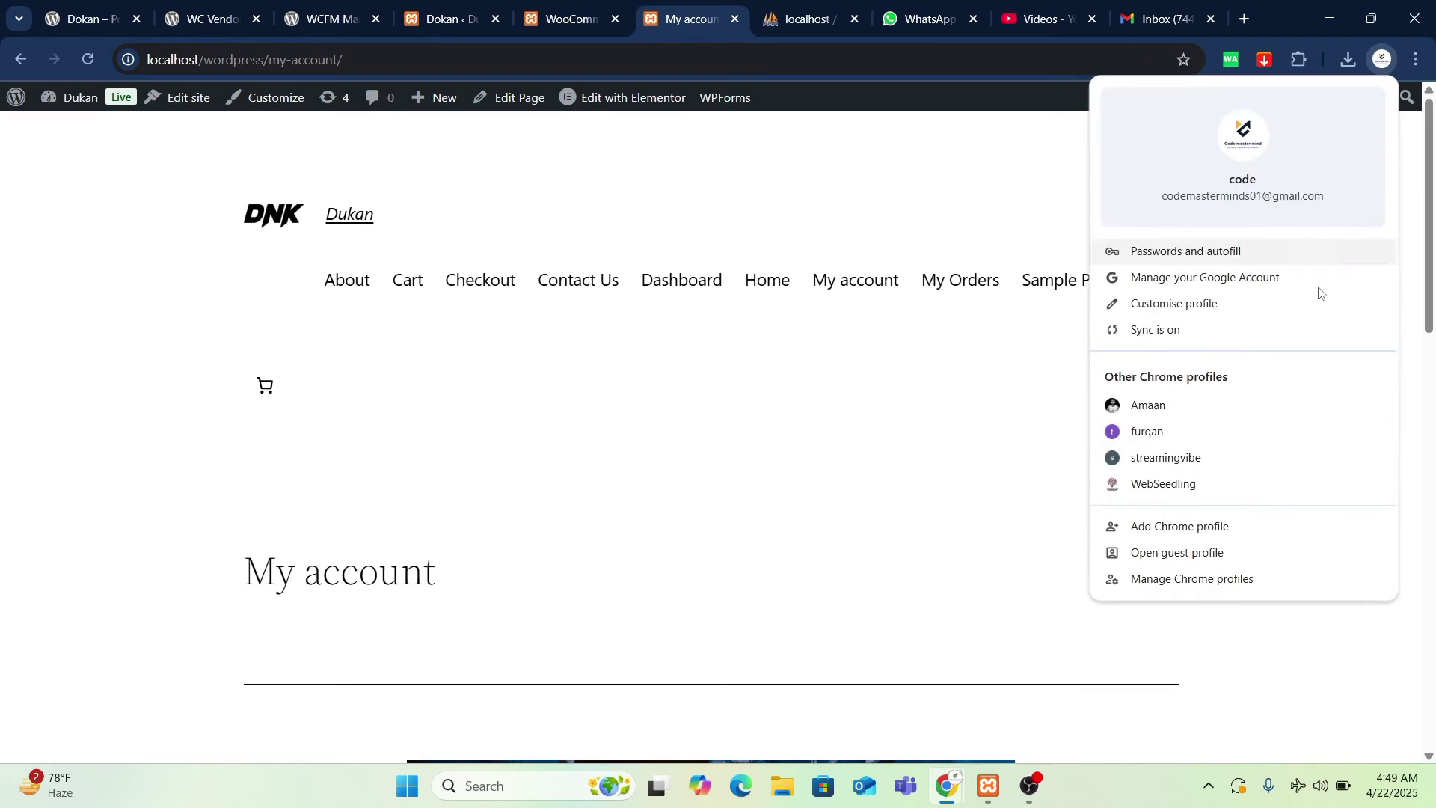
click(1239, 441)
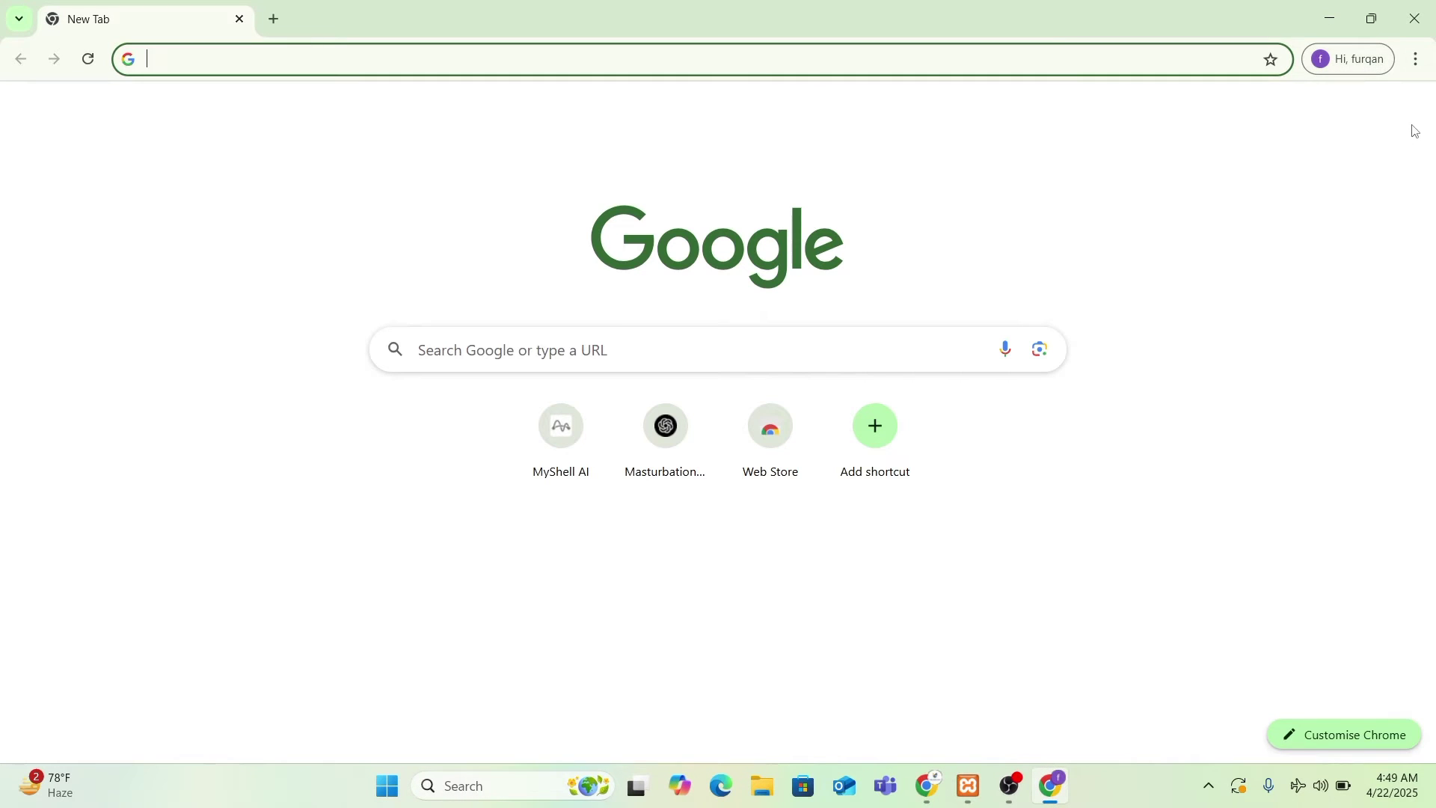
click(1382, 59)
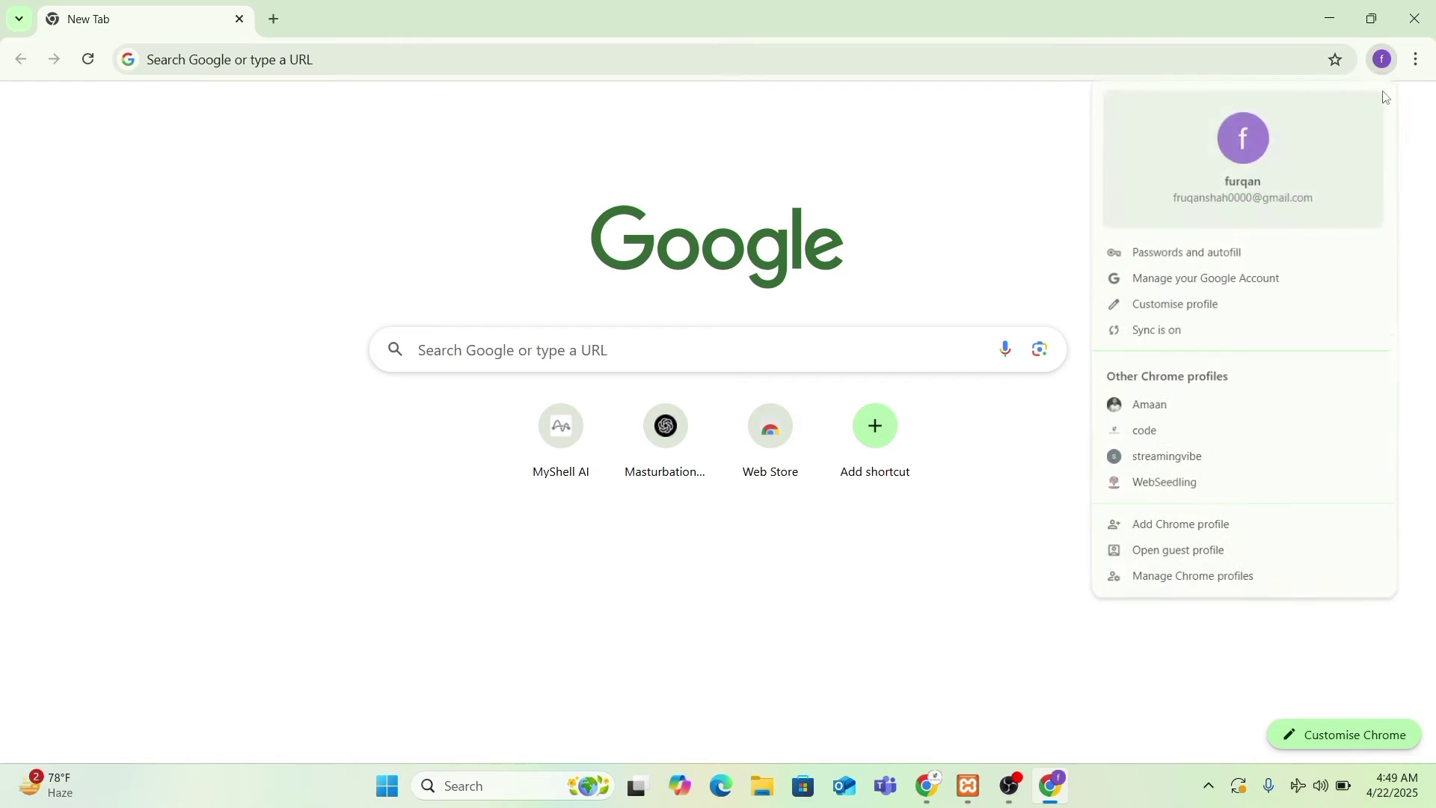
click(1419, 195)
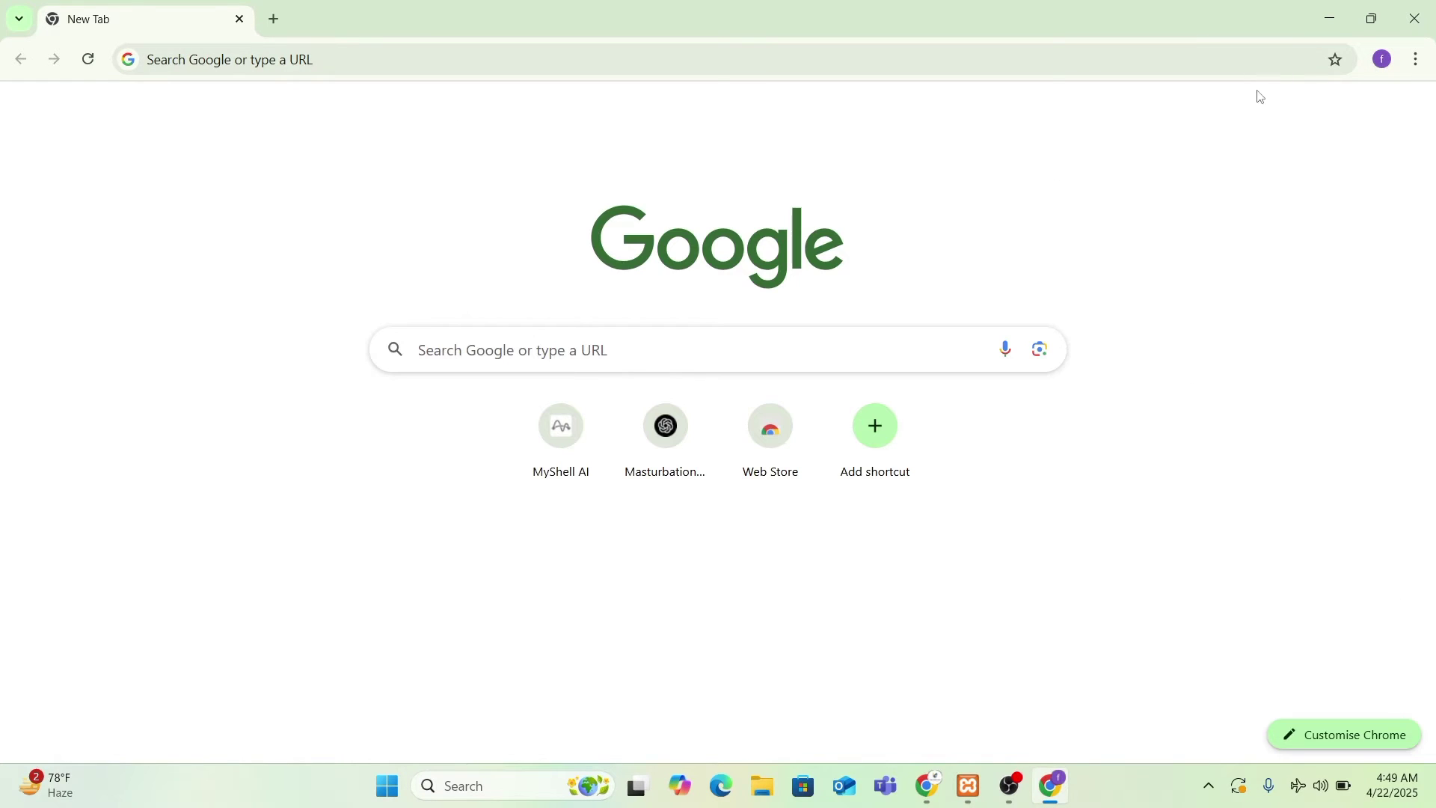
click(1386, 66)
click(1204, 276)
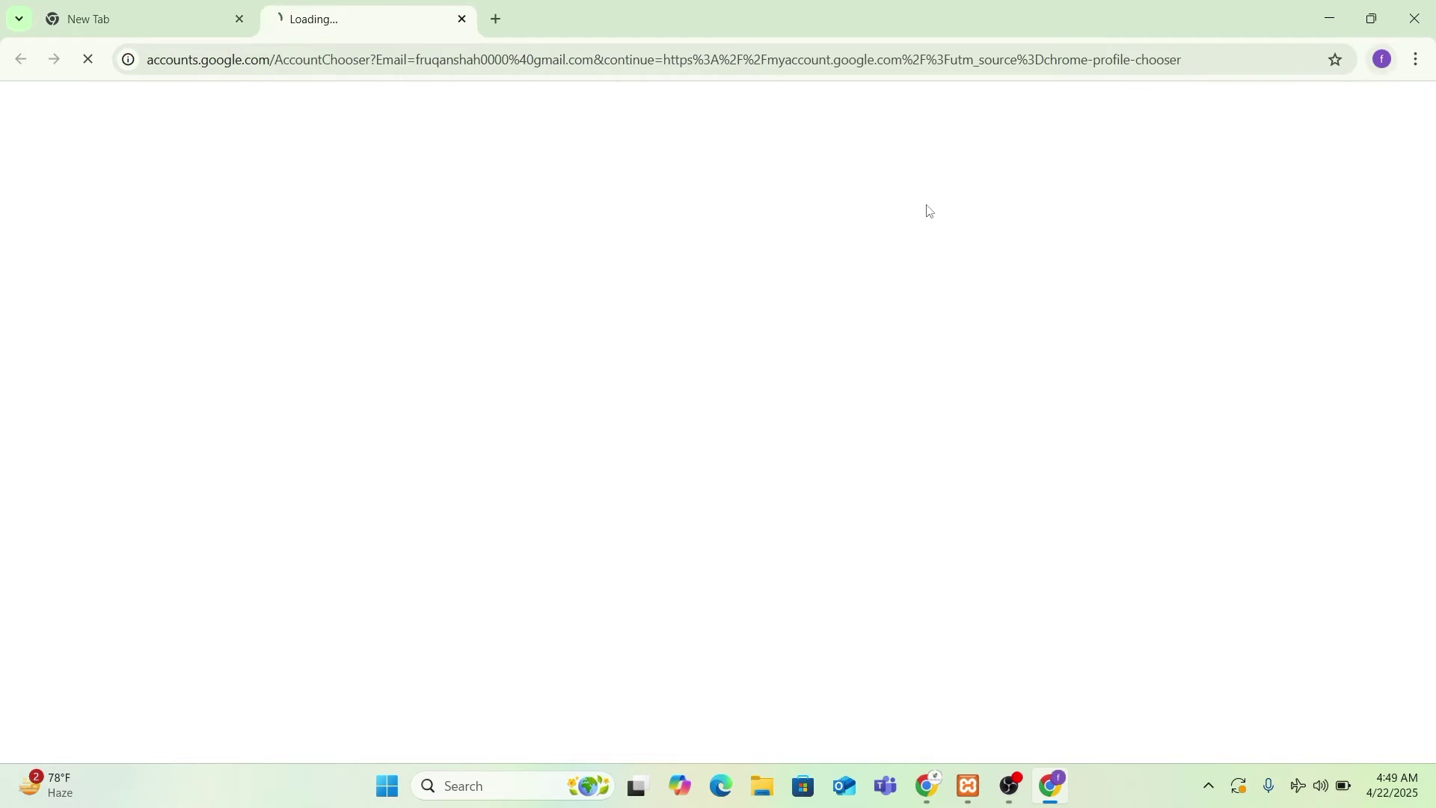
click(240, 19)
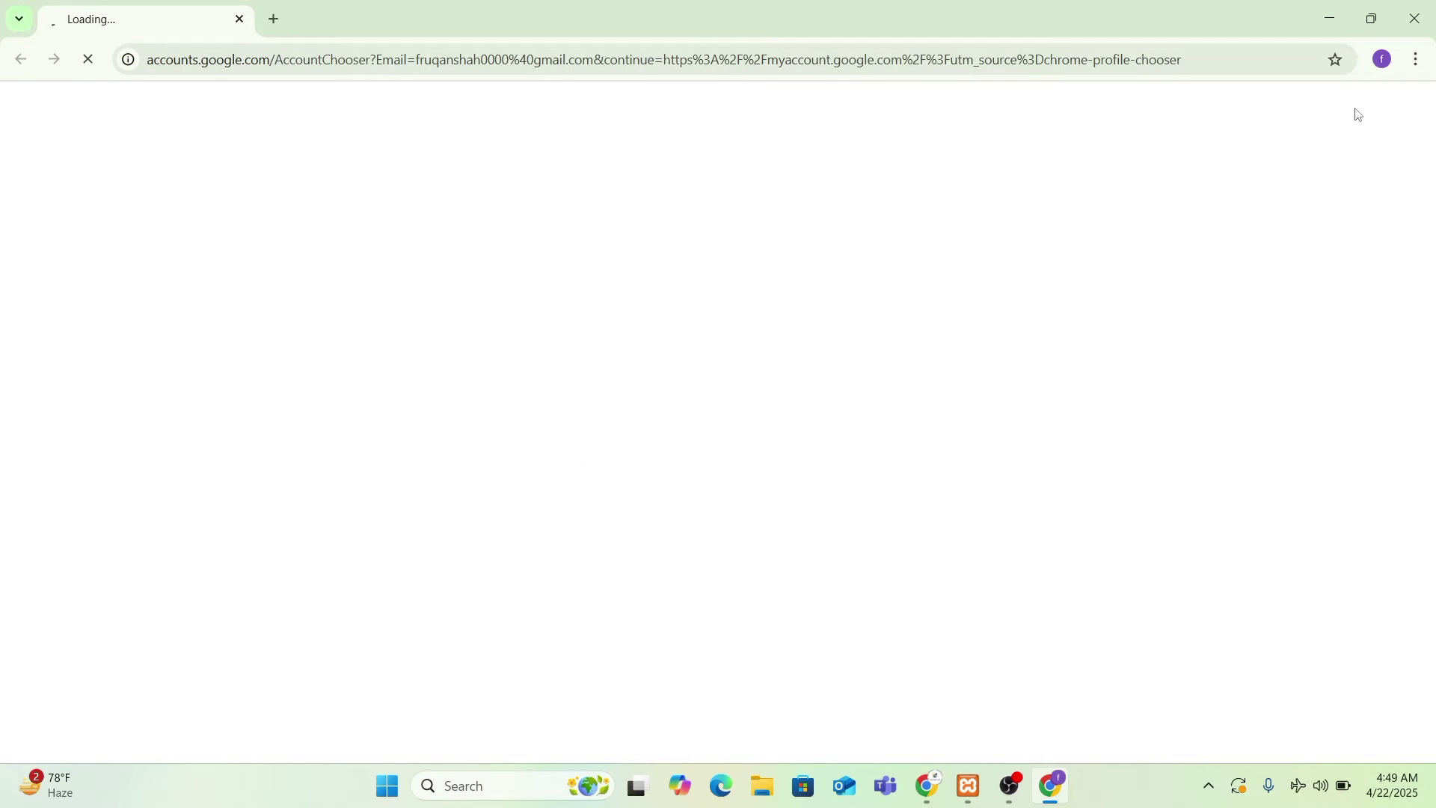
click(1307, 795)
click(1155, 303)
click(1384, 60)
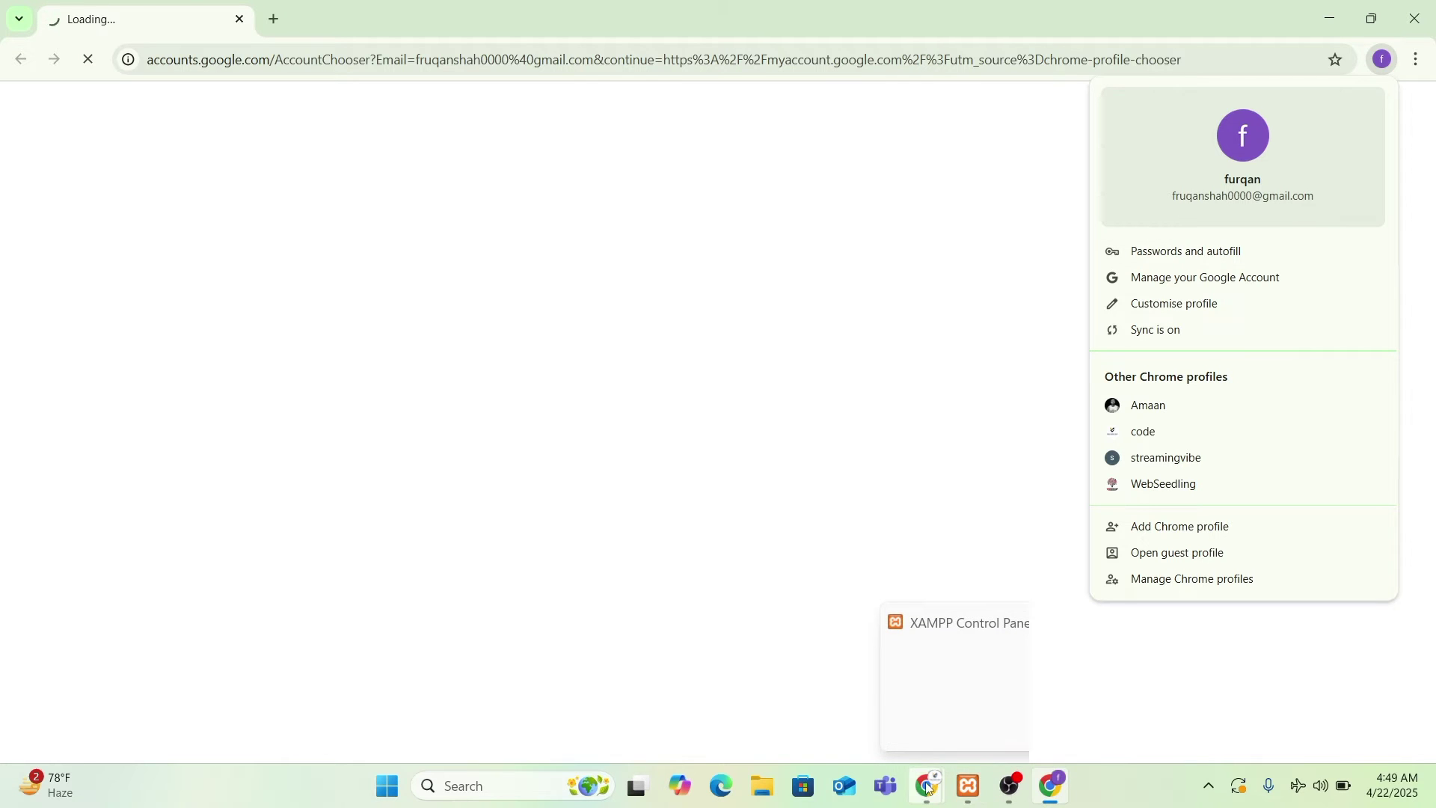
- Back in the incognito form, replace the email field text with a new partial address
mouse_move(928, 782)
click(994, 658)
click(846, 409)
double_click(846, 409)
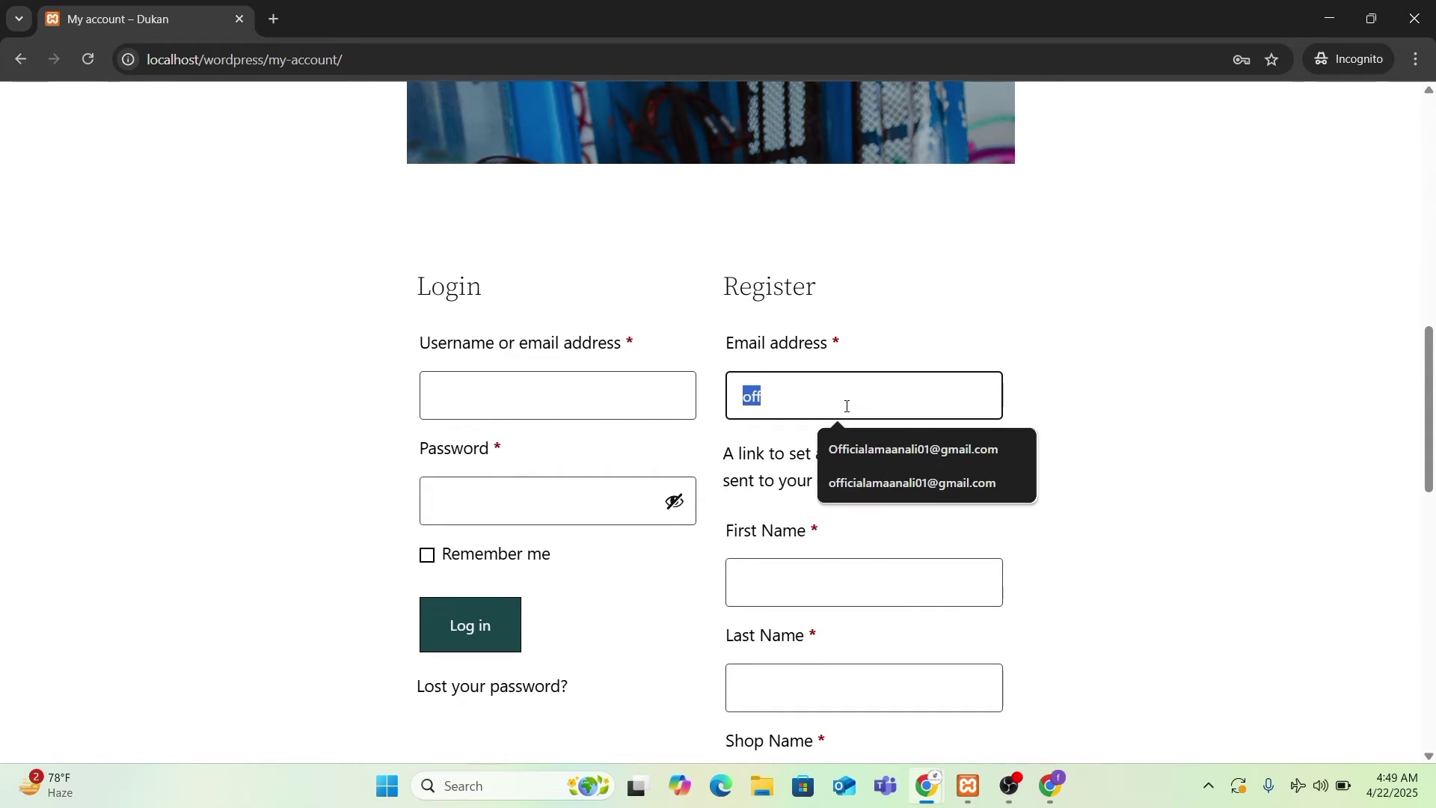
text(fru)
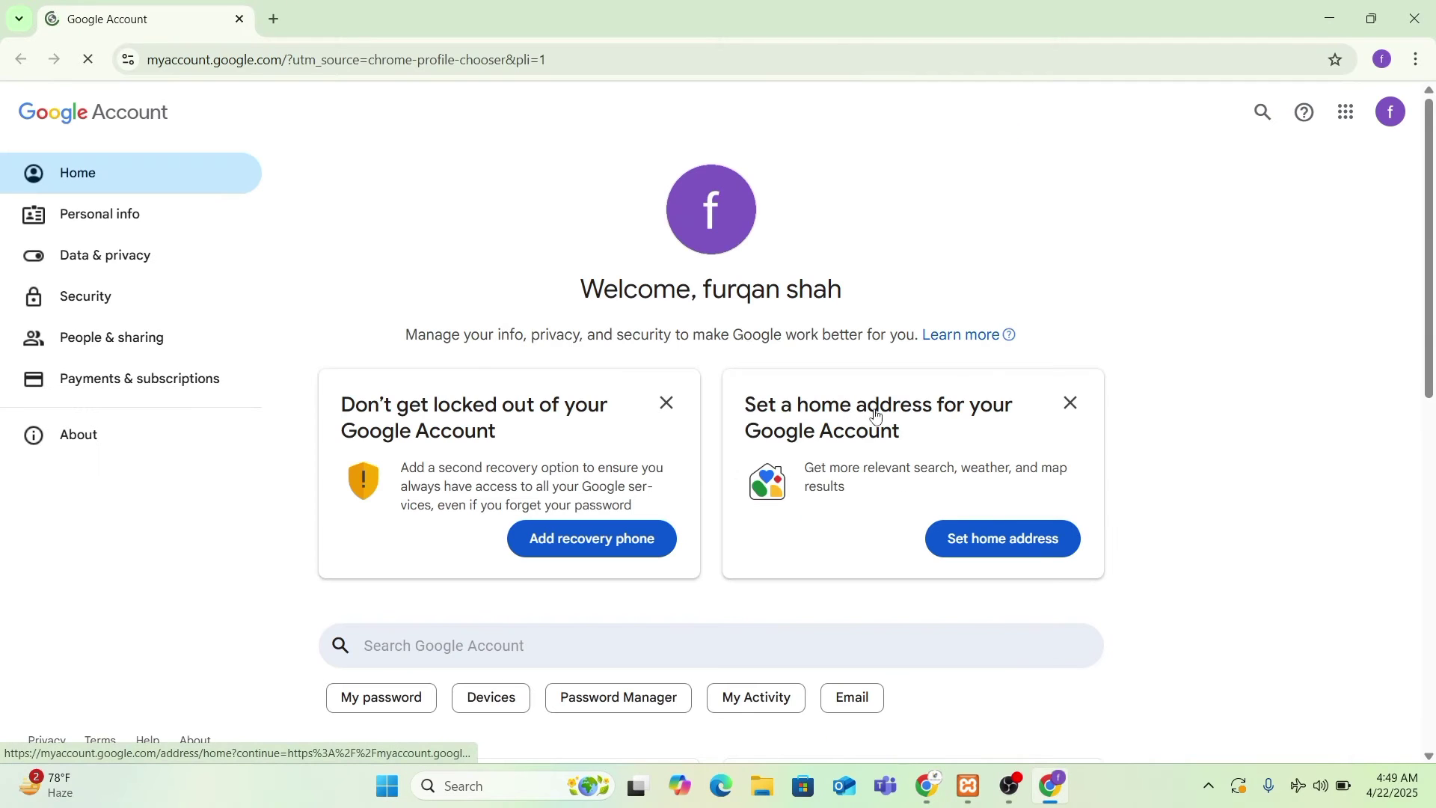
- Copy the profile's e-mail address from the account popup and return to the registration window
click(1392, 114)
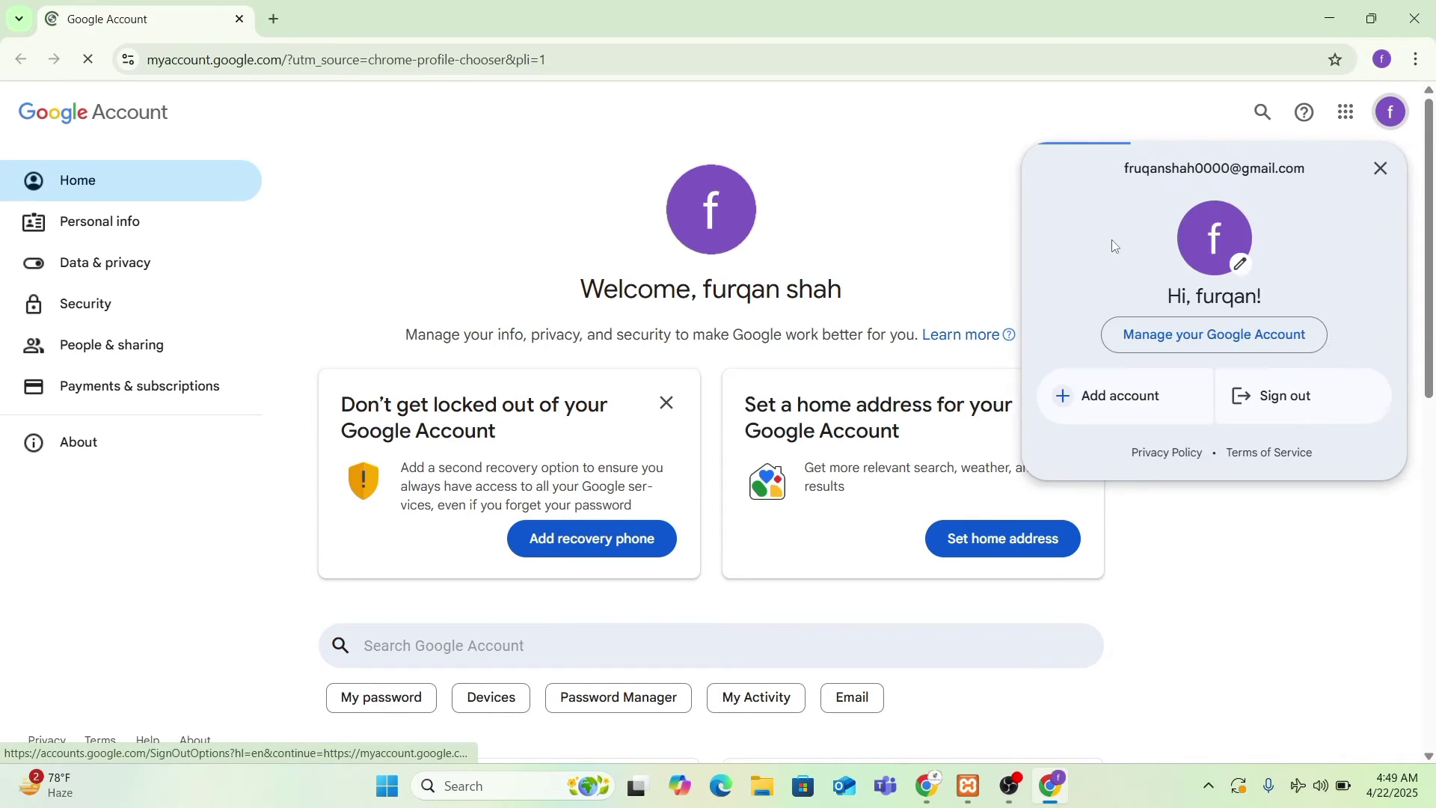
triple_click(1213, 171)
key(ctrl+c)
key(alt+Tab)
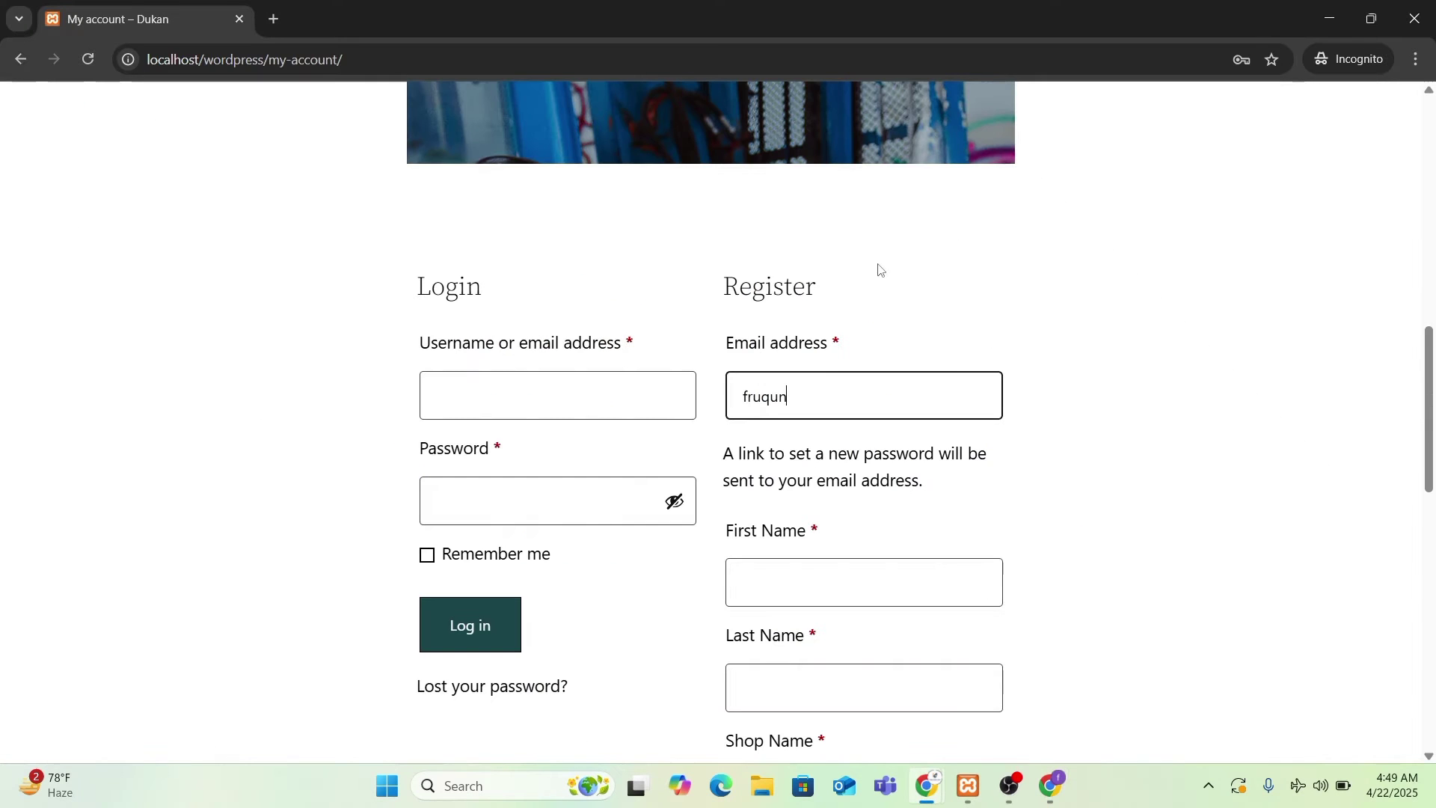
- Paste the account e-mail and enter the vendor's first and last name
triple_click(828, 392)
key(ctrl+v)
click(805, 577)
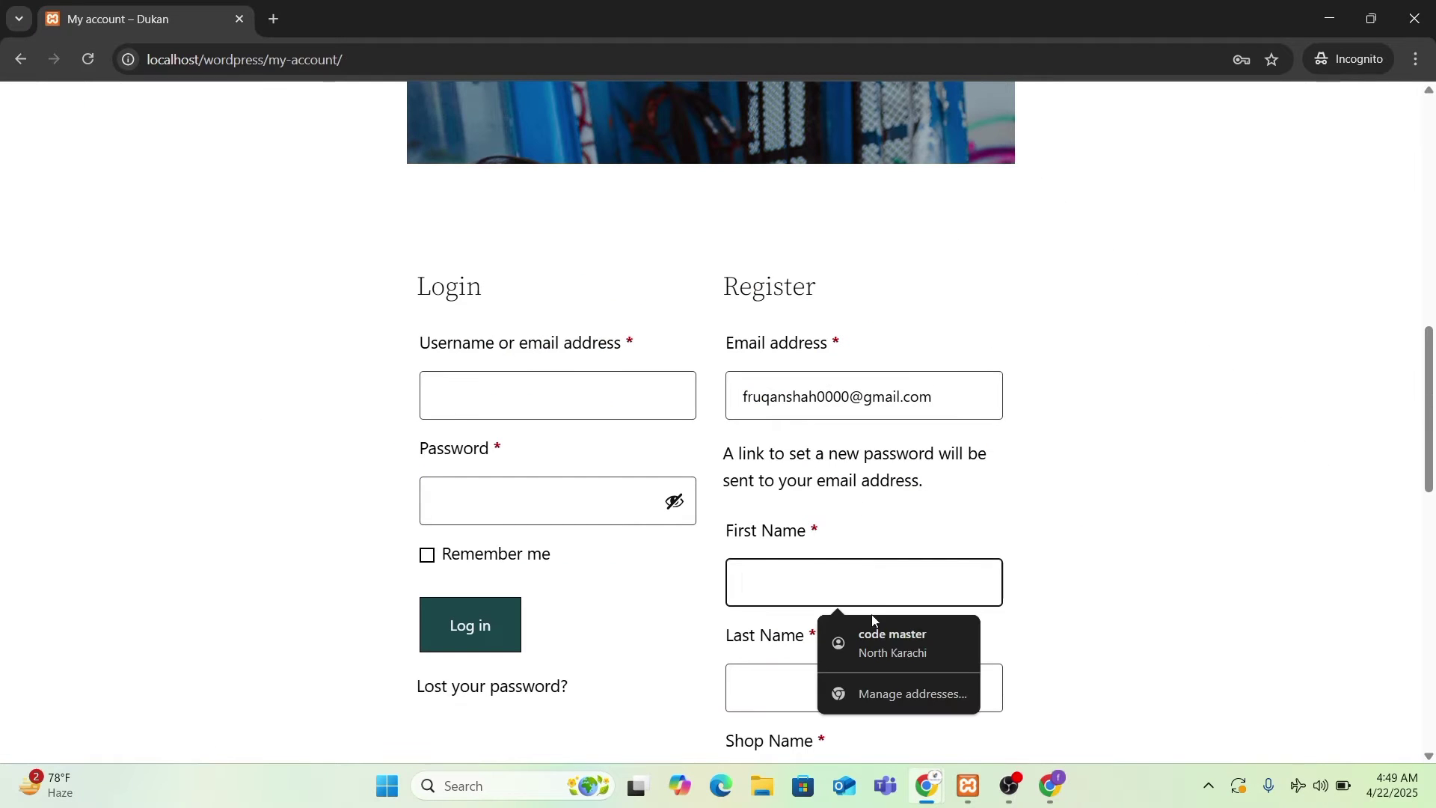
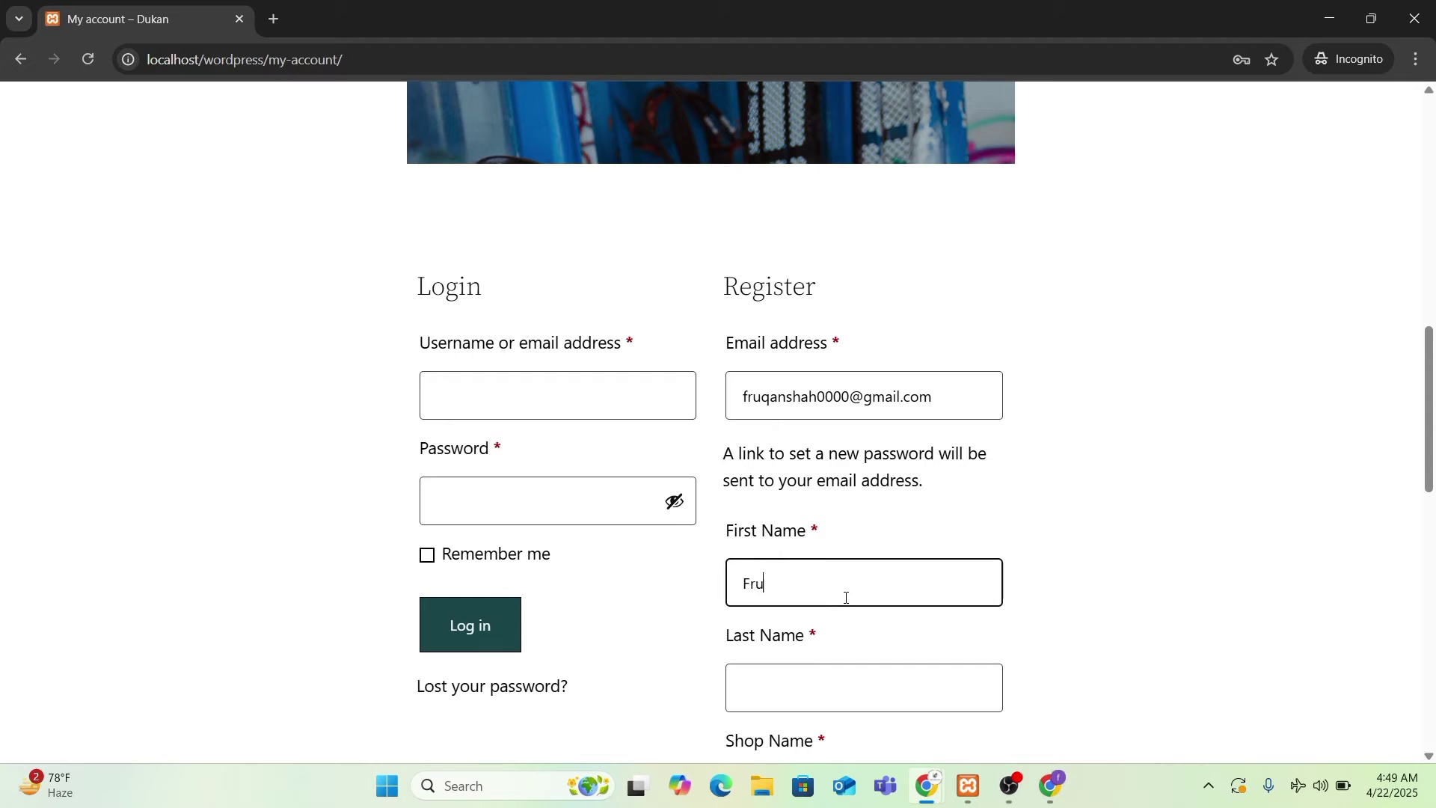
click(820, 686)
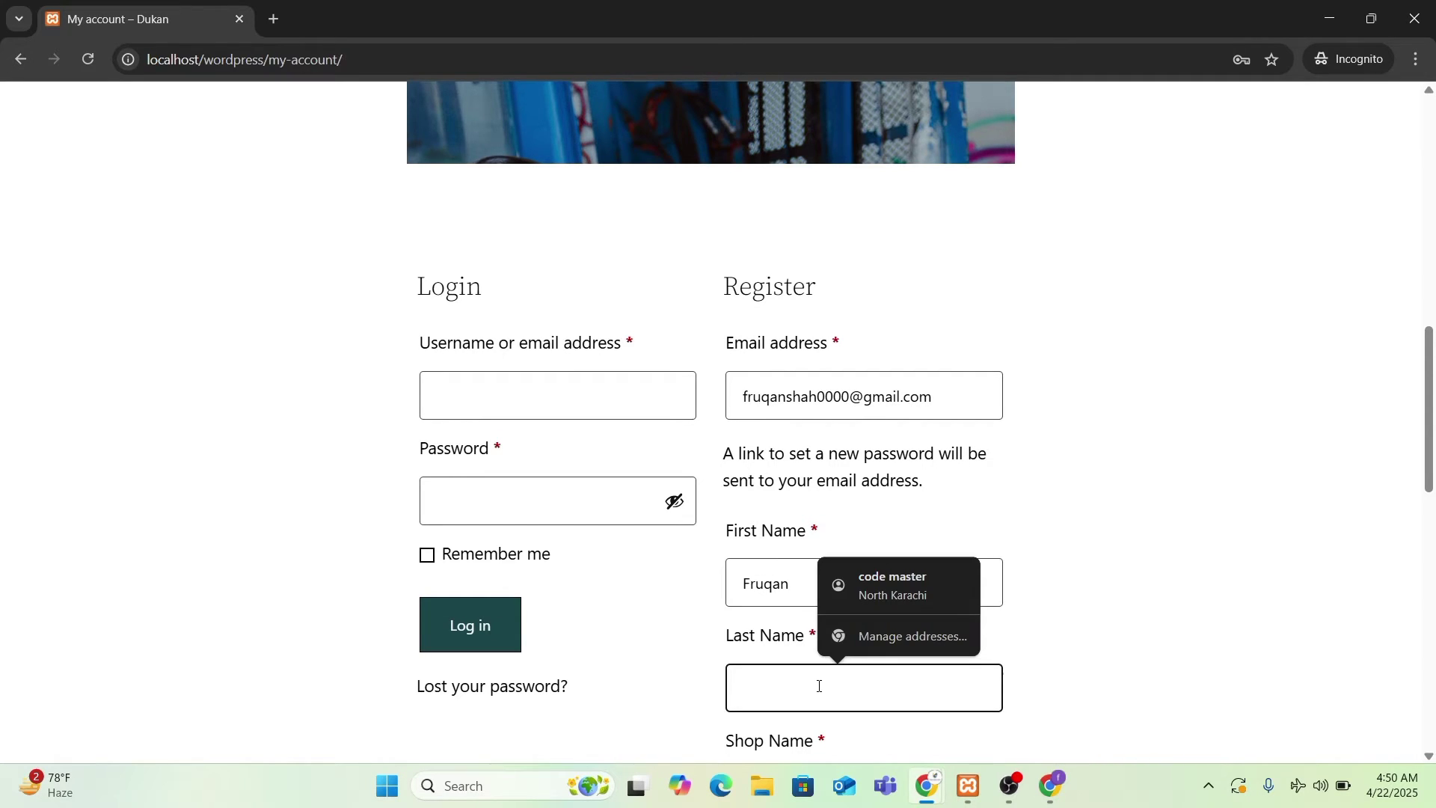
scroll(920, 658, down, 1)
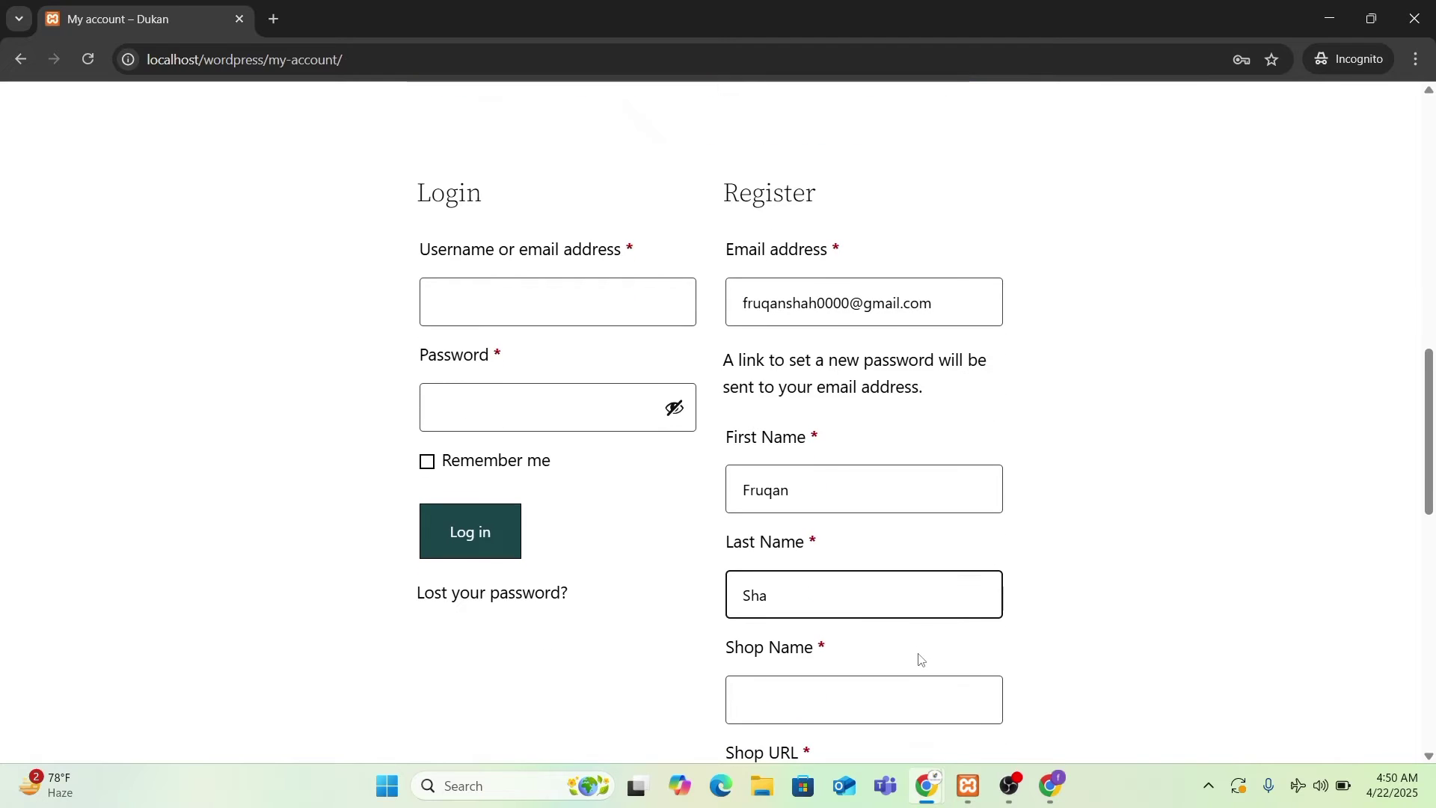
text(h)
scroll(846, 641, down, 2)
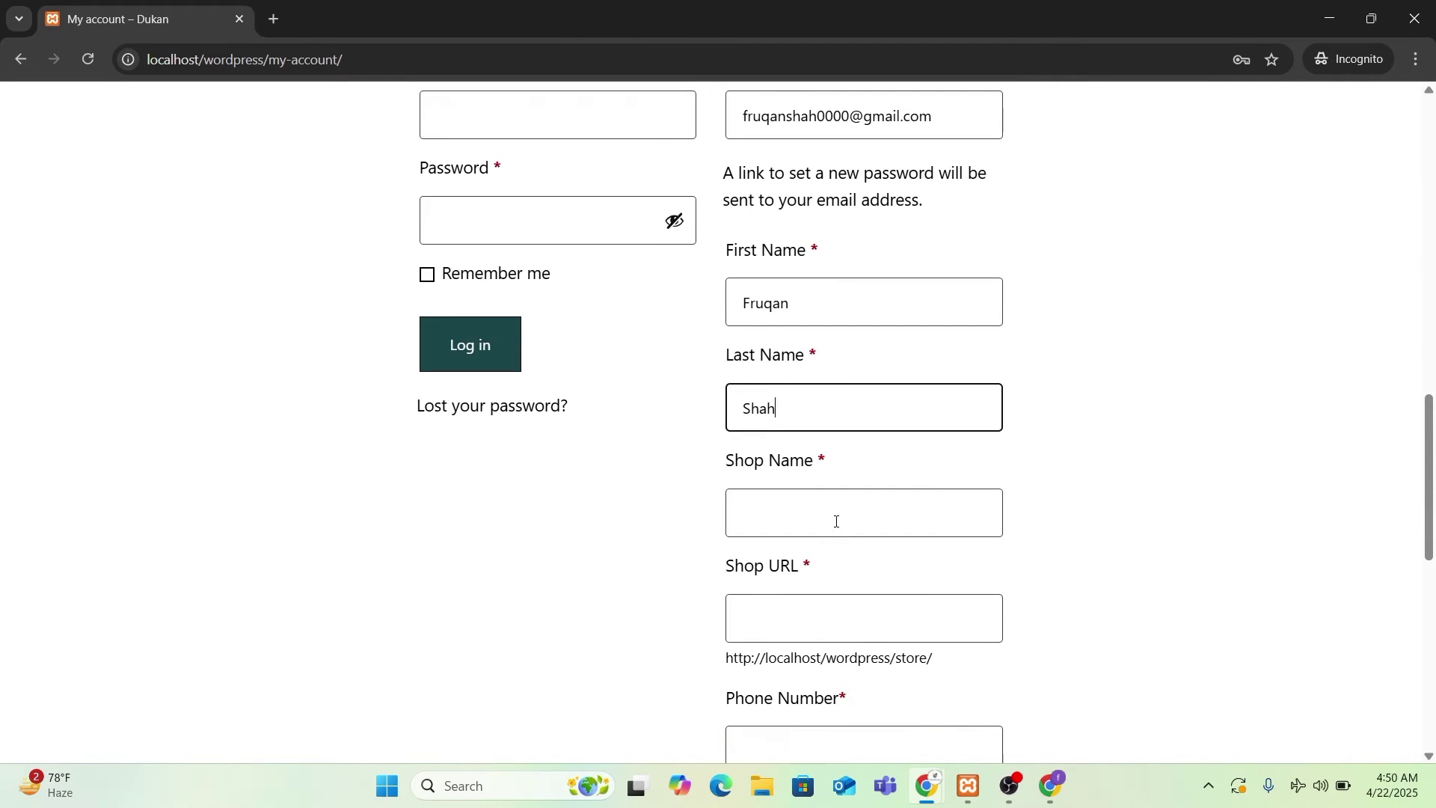
- Enter Mart as the shop name so the shop URL fills in as mart
click(837, 521)
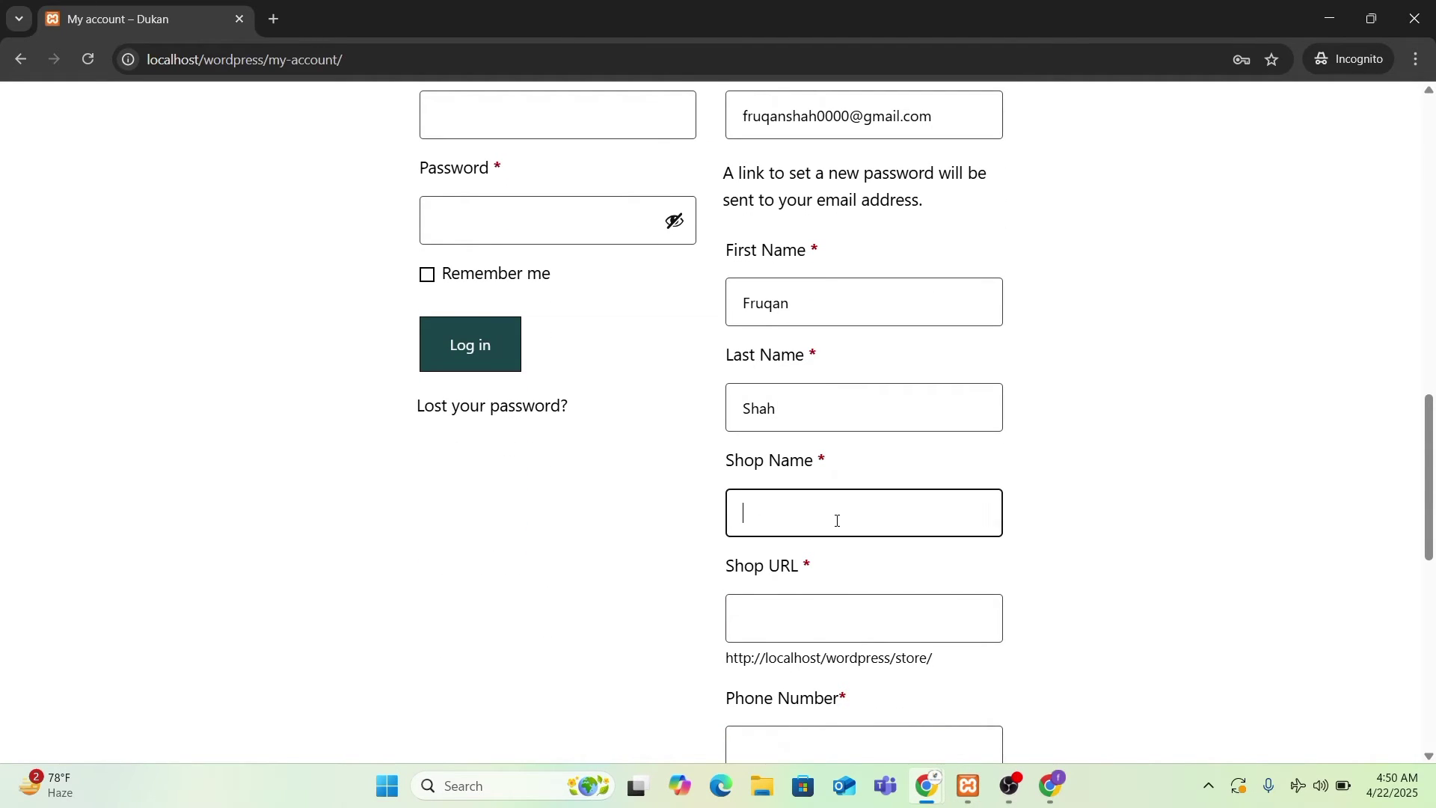
text(Mart)
scroll(837, 522, down, 2)
click(798, 430)
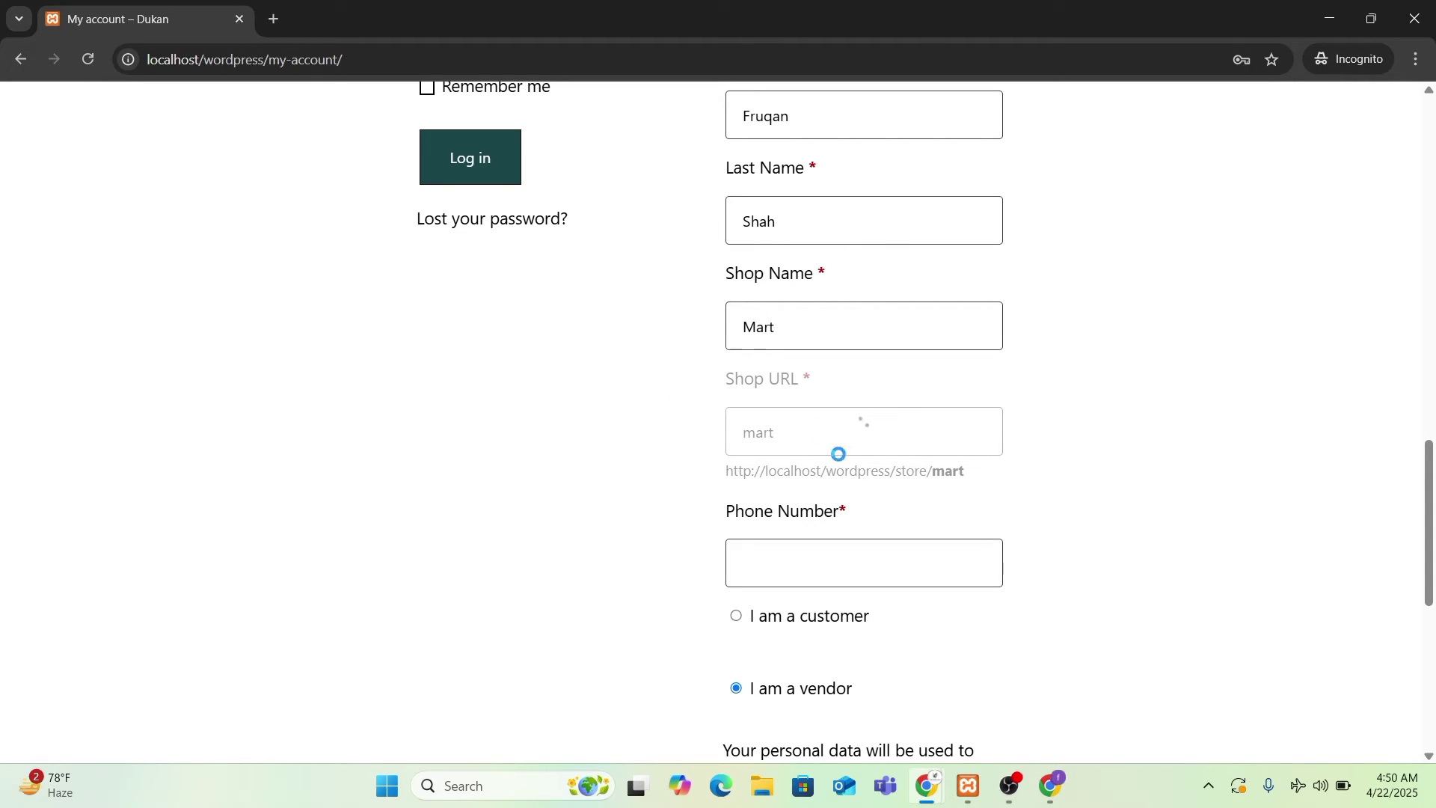
scroll(858, 454, down, 3)
scroll(858, 454, up, 1)
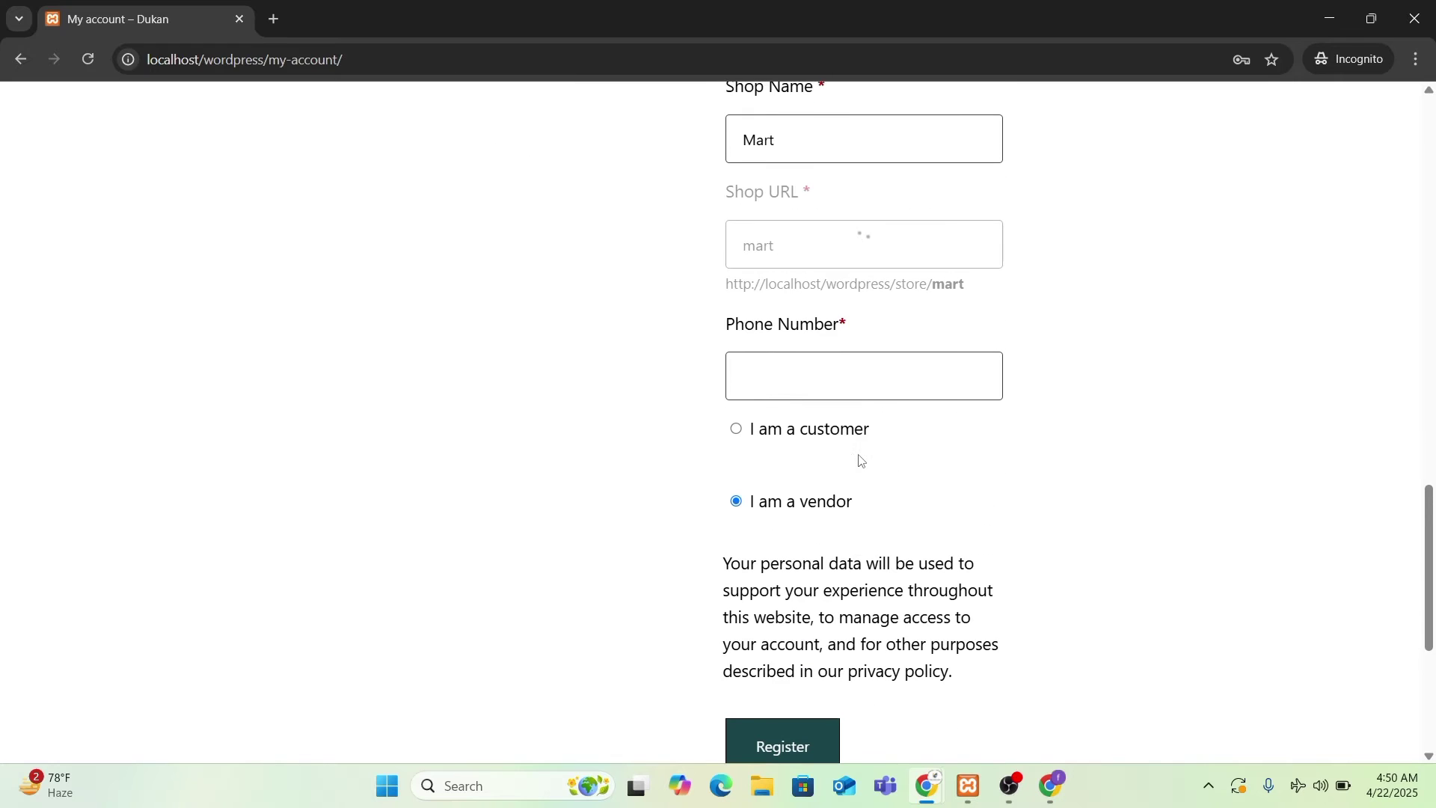
- Fill the phone number field from Chrome's saved autofill suggestions
click(807, 365)
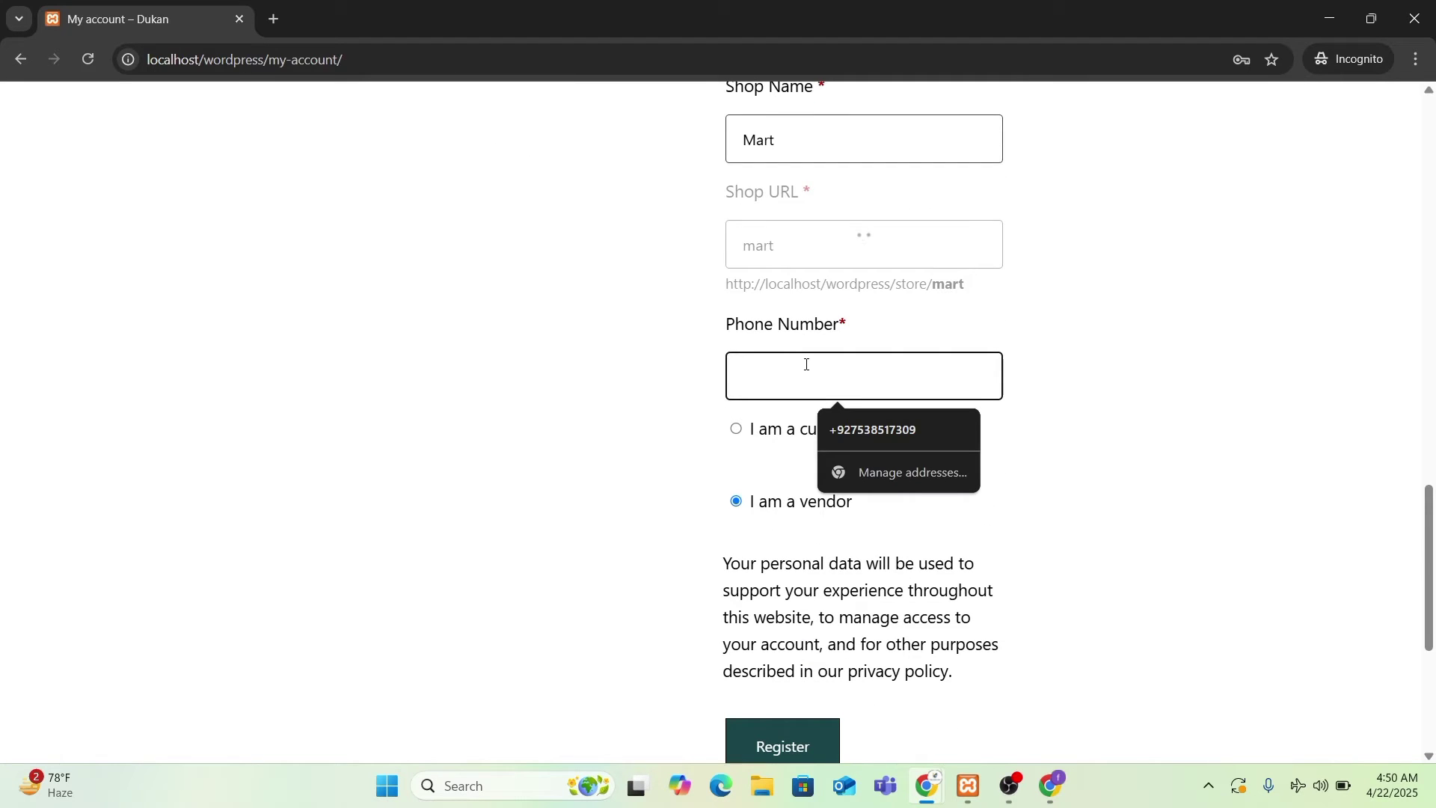
click(882, 434)
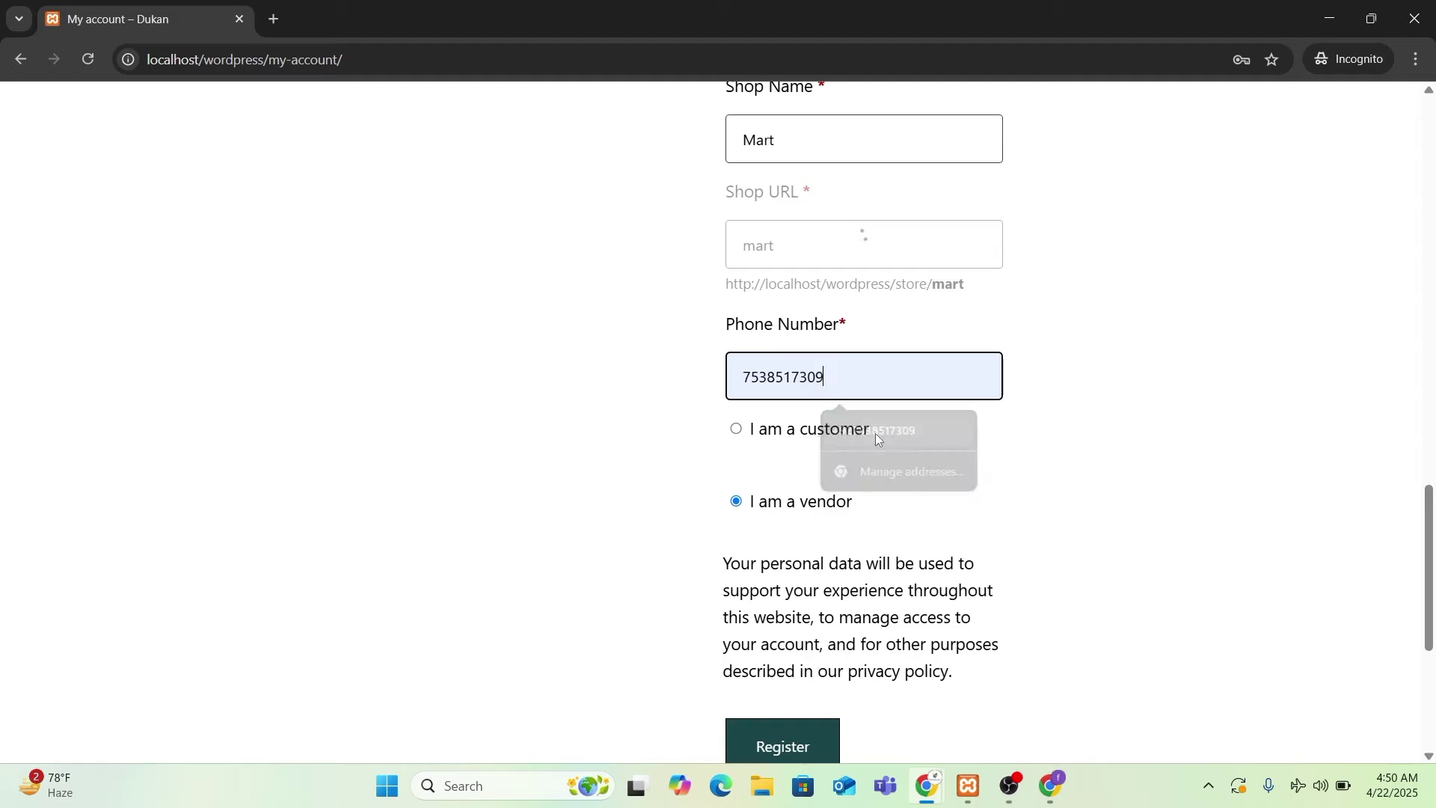
double_click(746, 379)
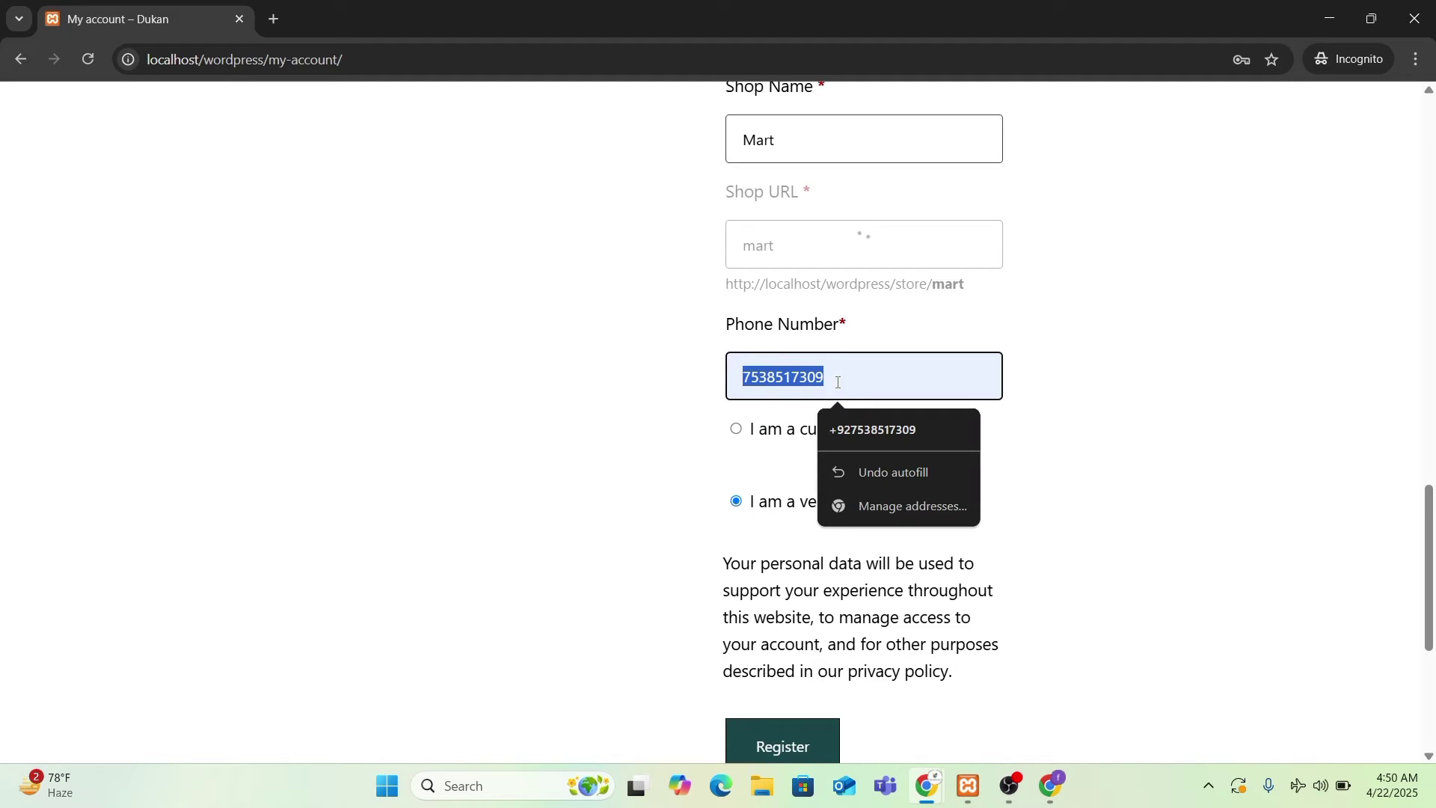
click(757, 468)
scroll(708, 404, down, 1)
scroll(913, 487, up, 3)
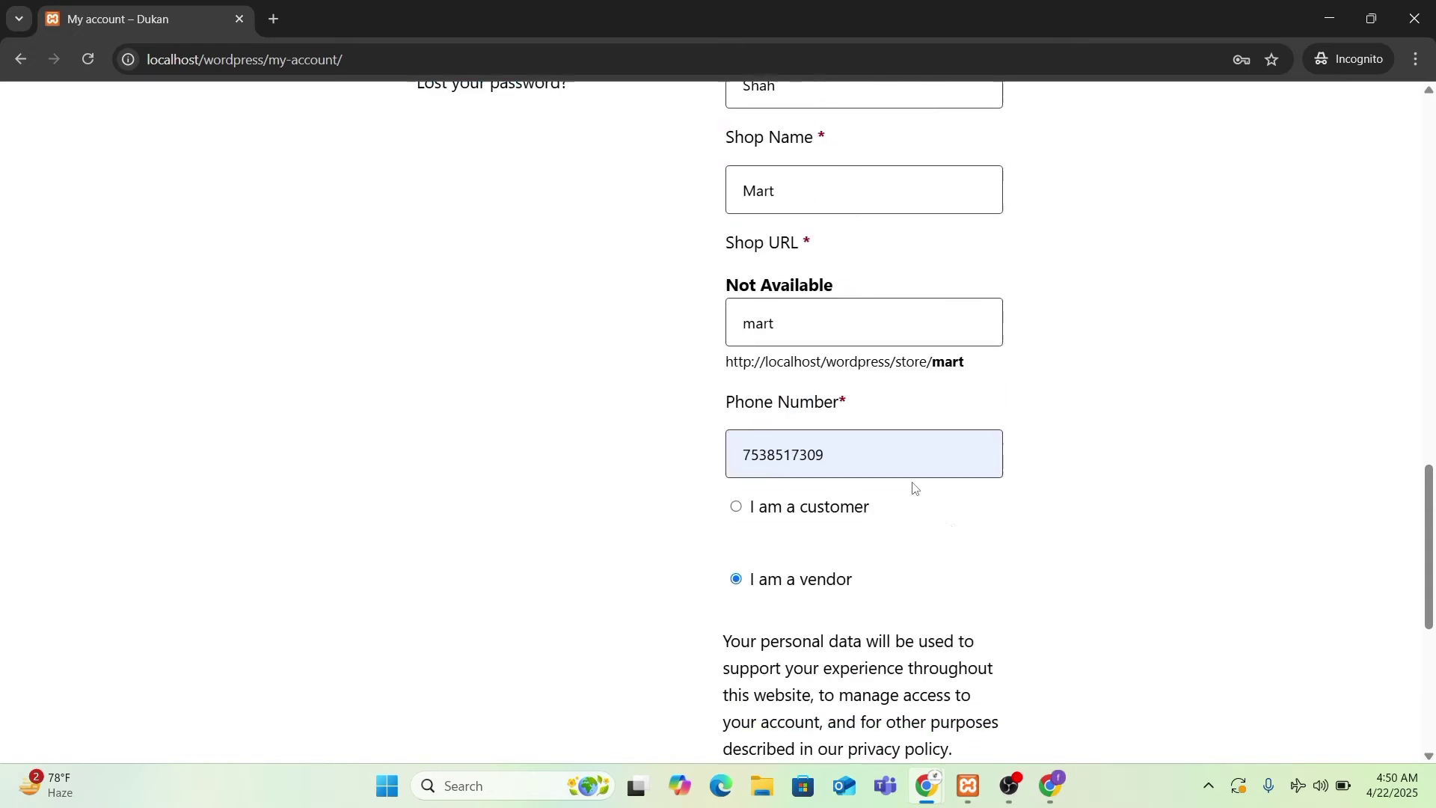
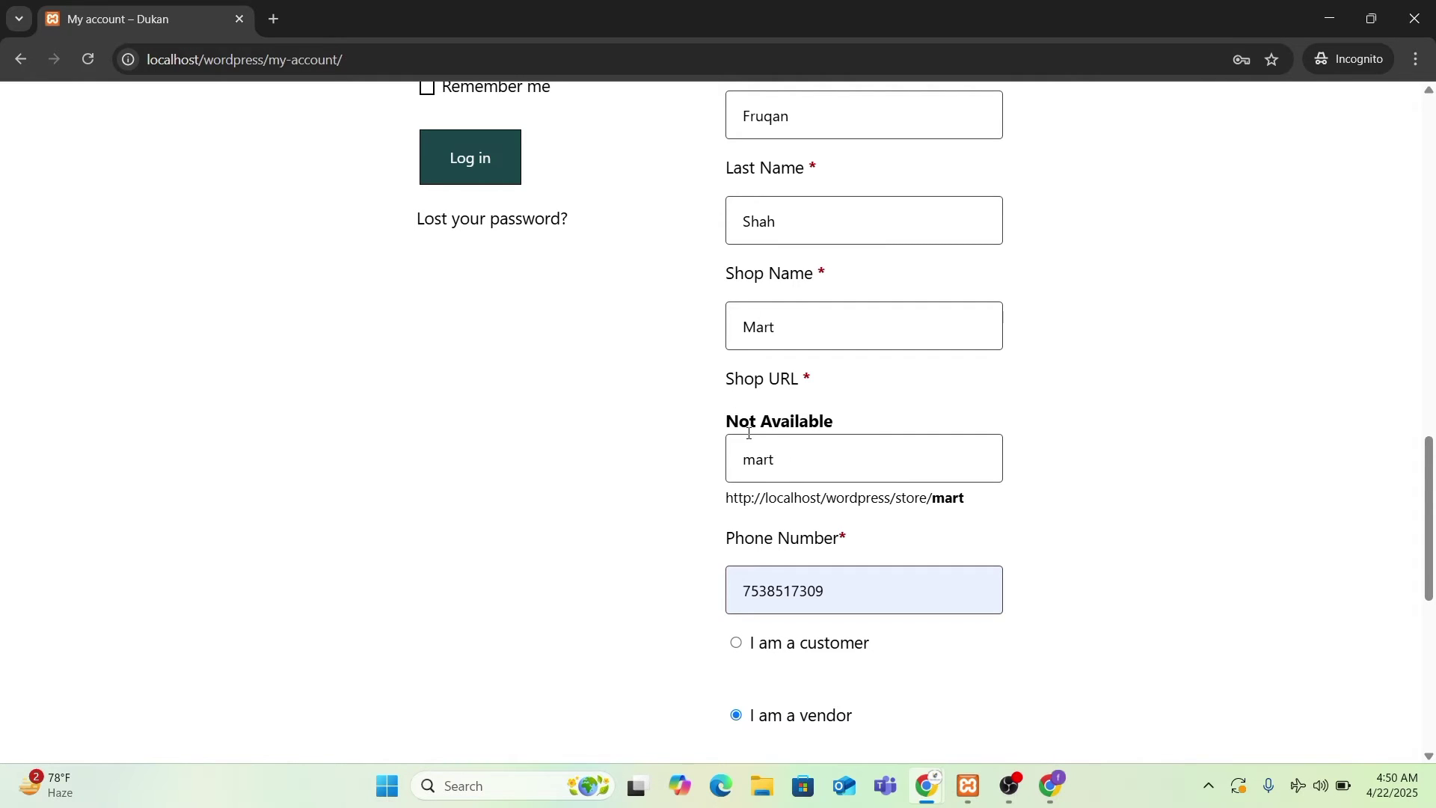
- Submit the filled-in Mart vendor registration form with Register
scroll(761, 532, down, 5)
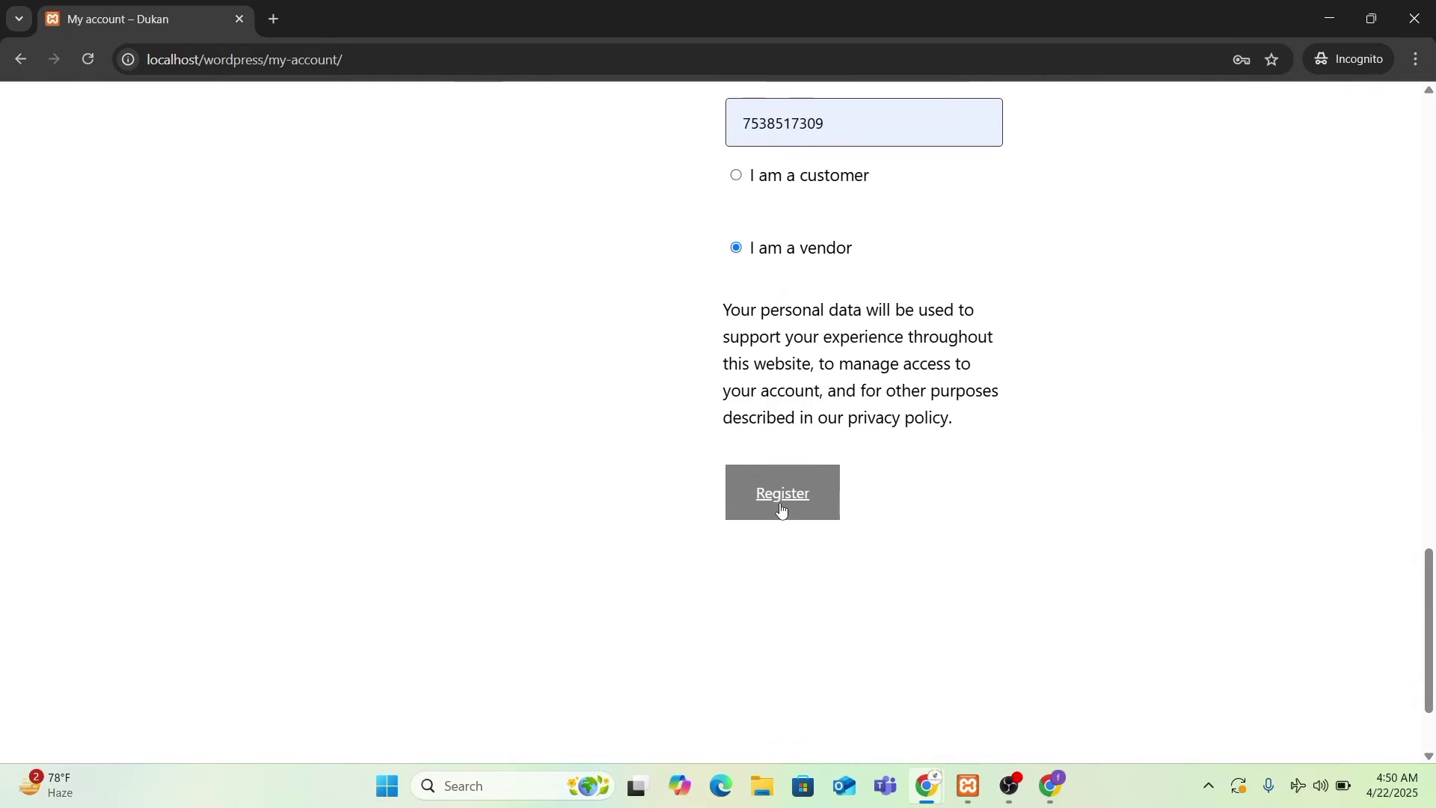
scroll(898, 625, up, 4)
scroll(899, 626, up, 6)
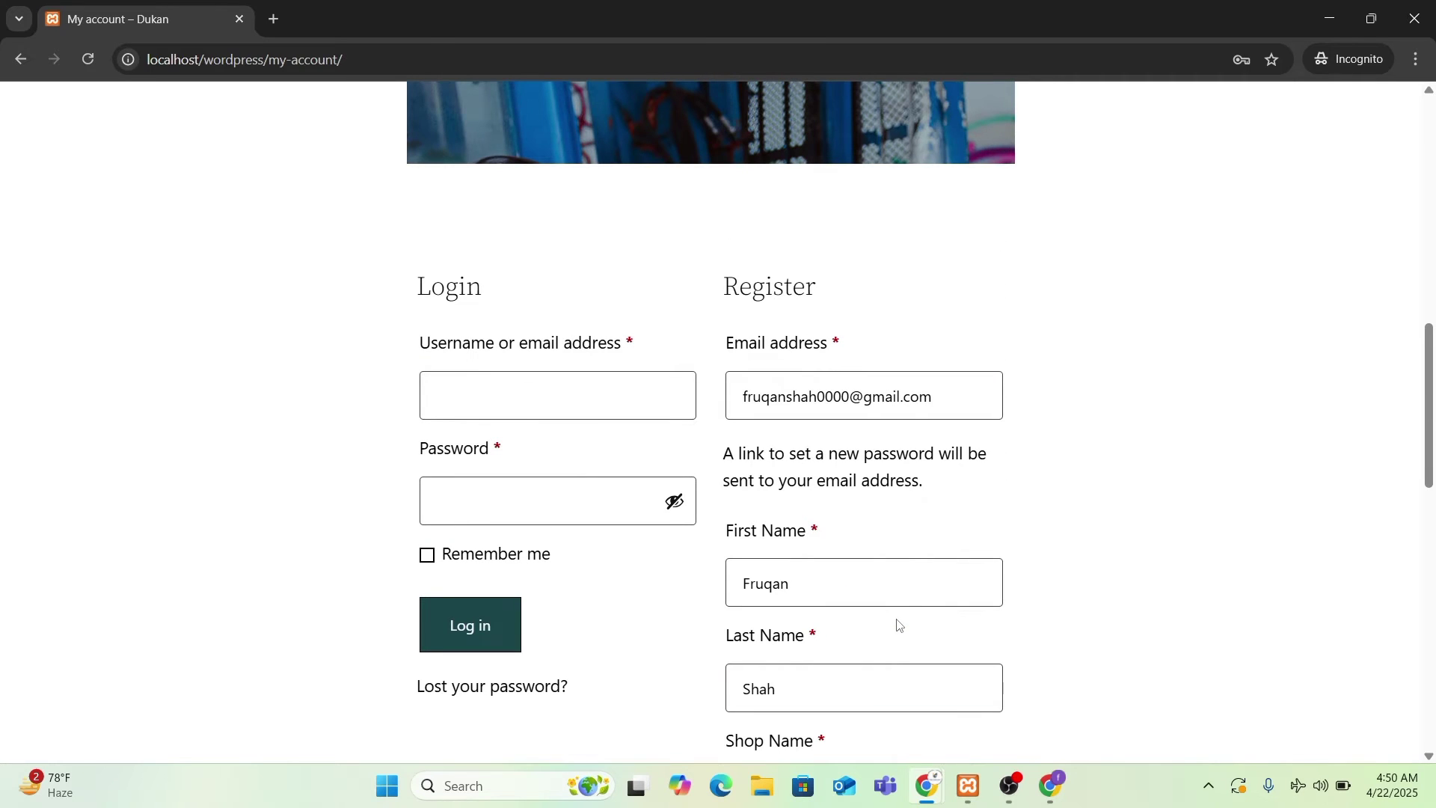
scroll(898, 625, down, 10)
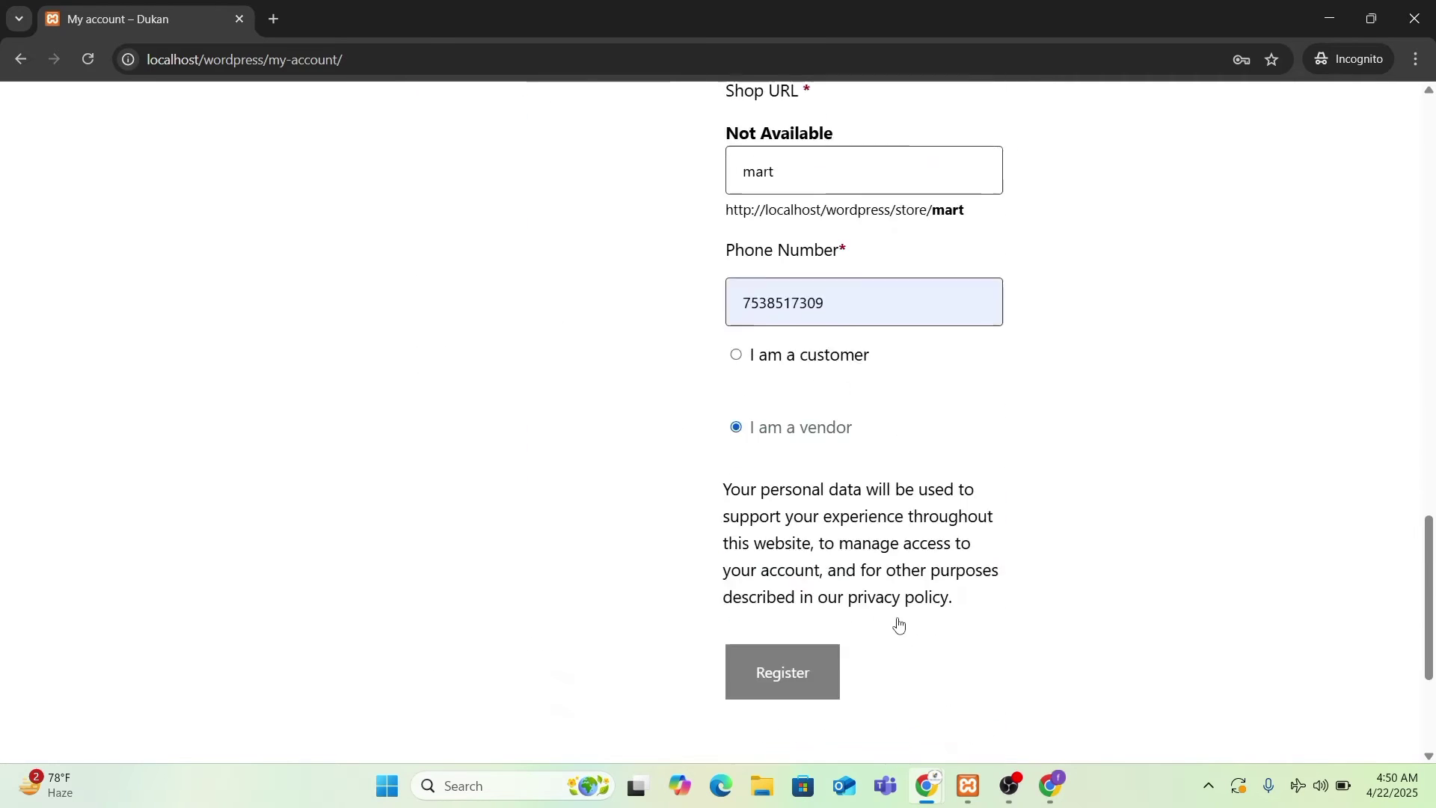
scroll(897, 570, up, 5)
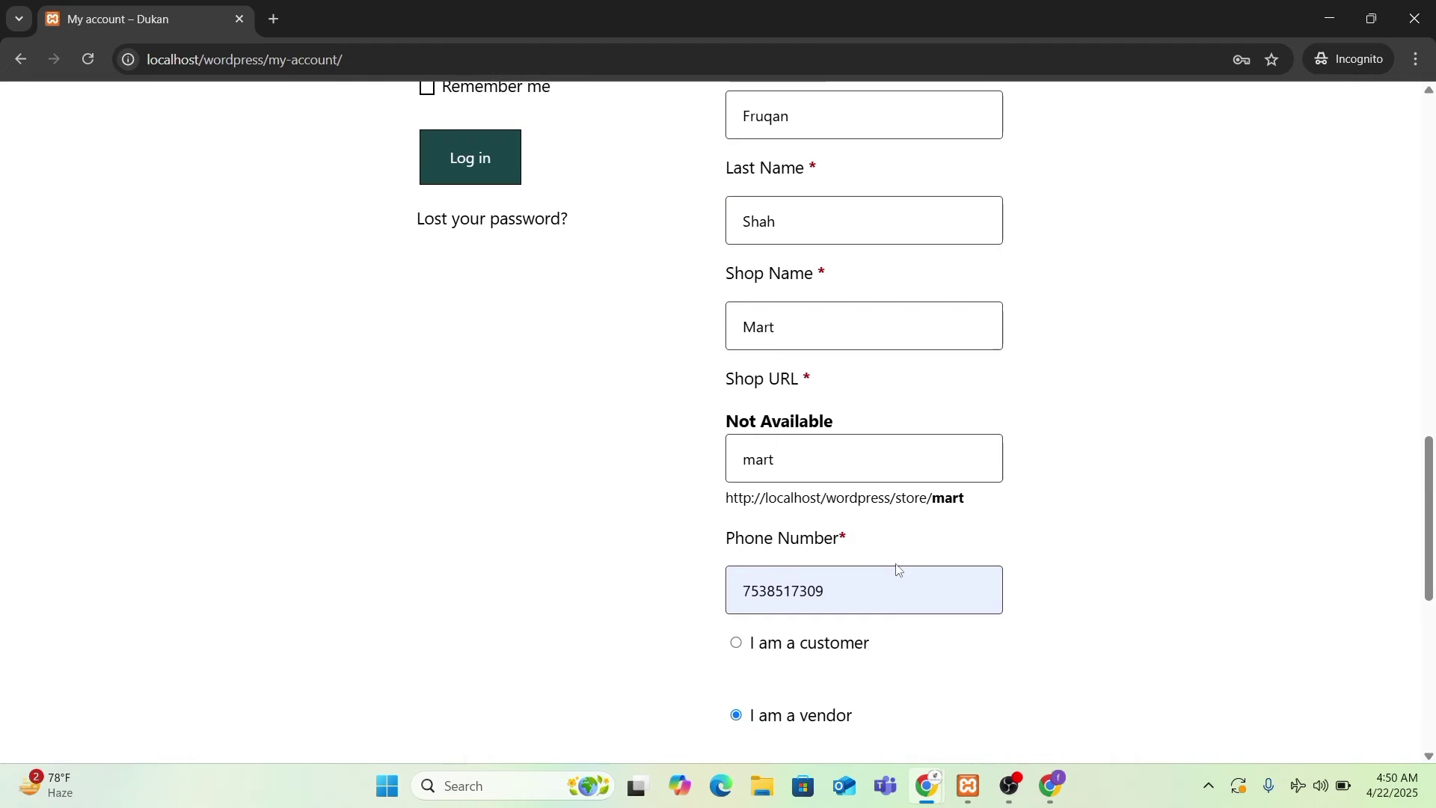
scroll(899, 570, down, 6)
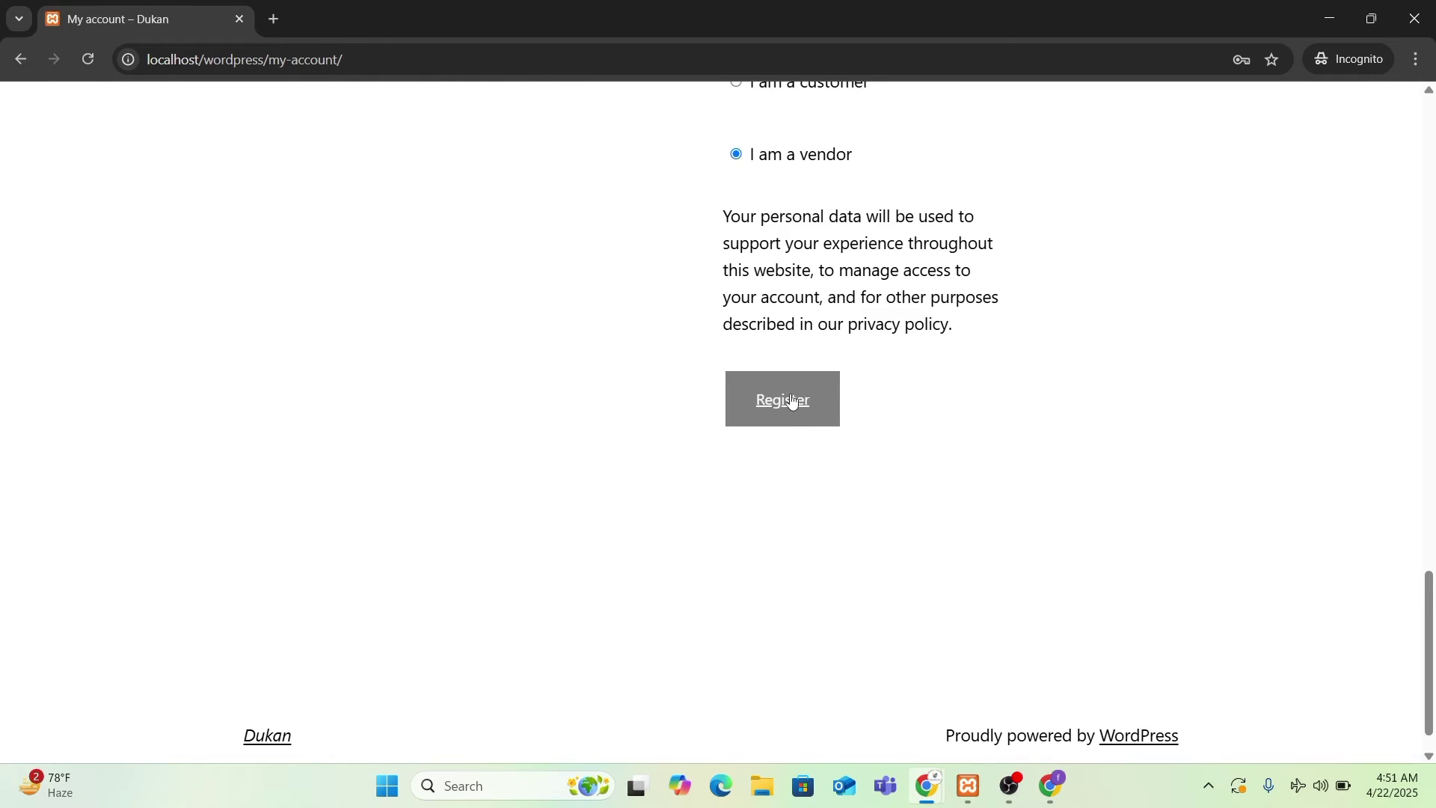
click(793, 401)
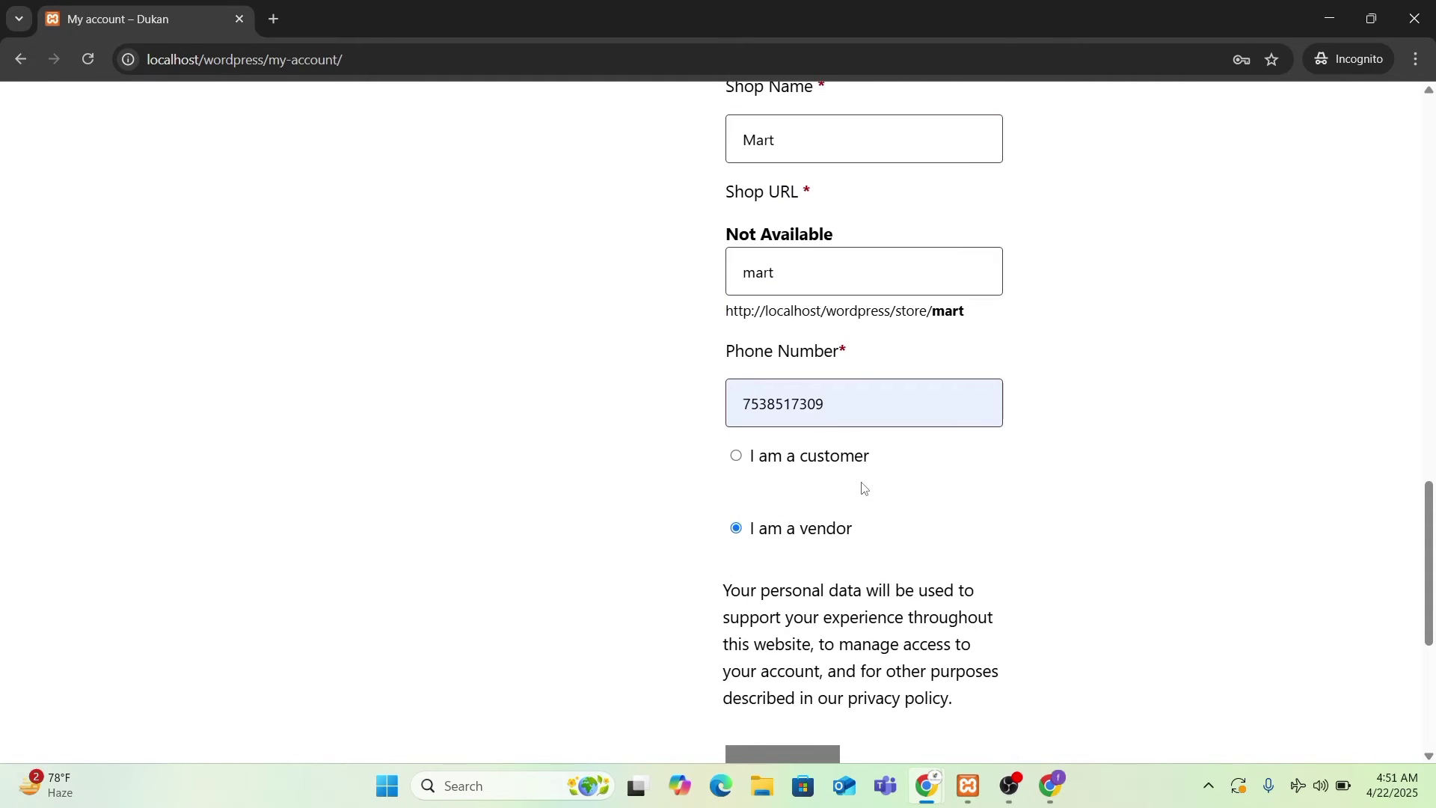
- Replace the registration form's phone number with a new number
click(865, 411)
double_click(862, 413)
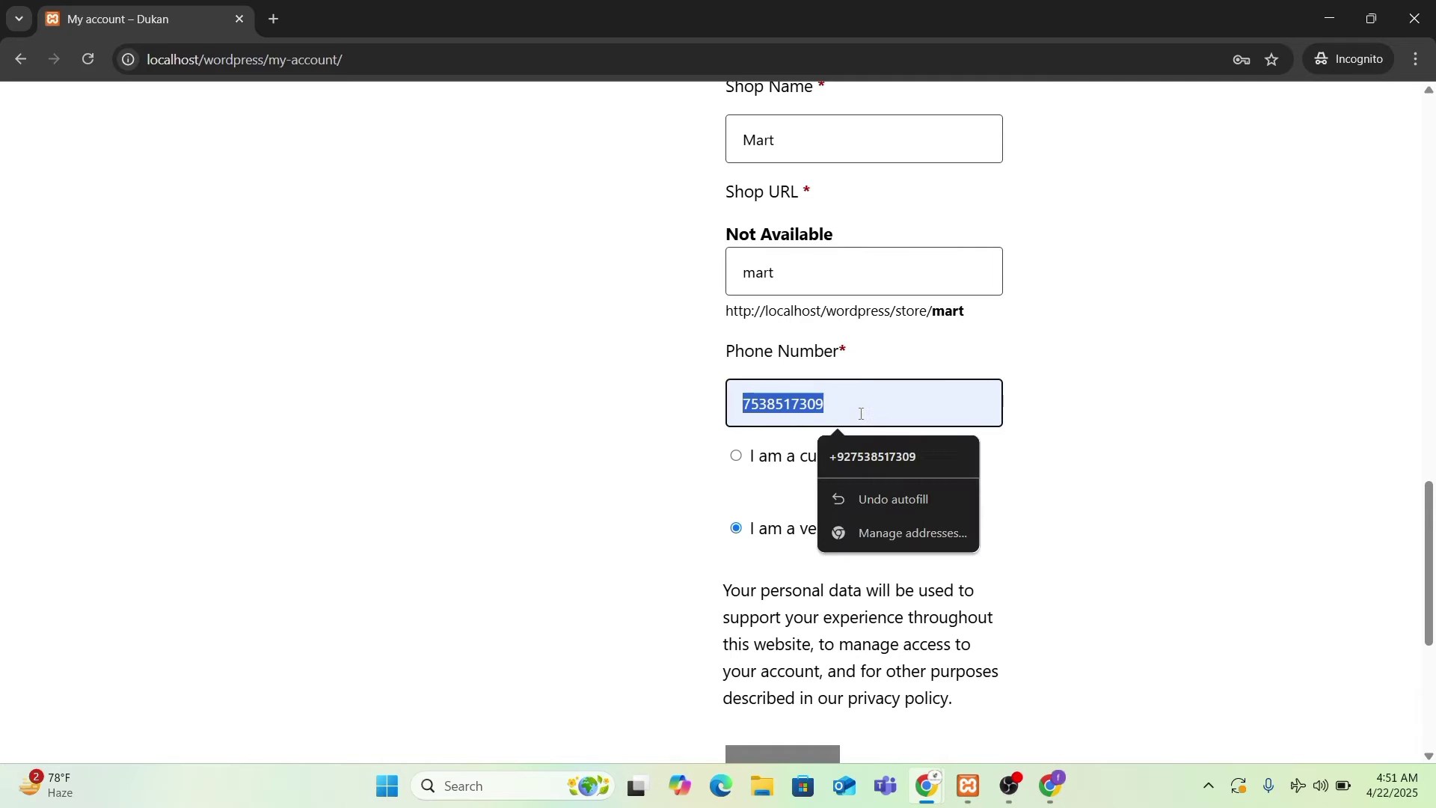
key(BackSpace)
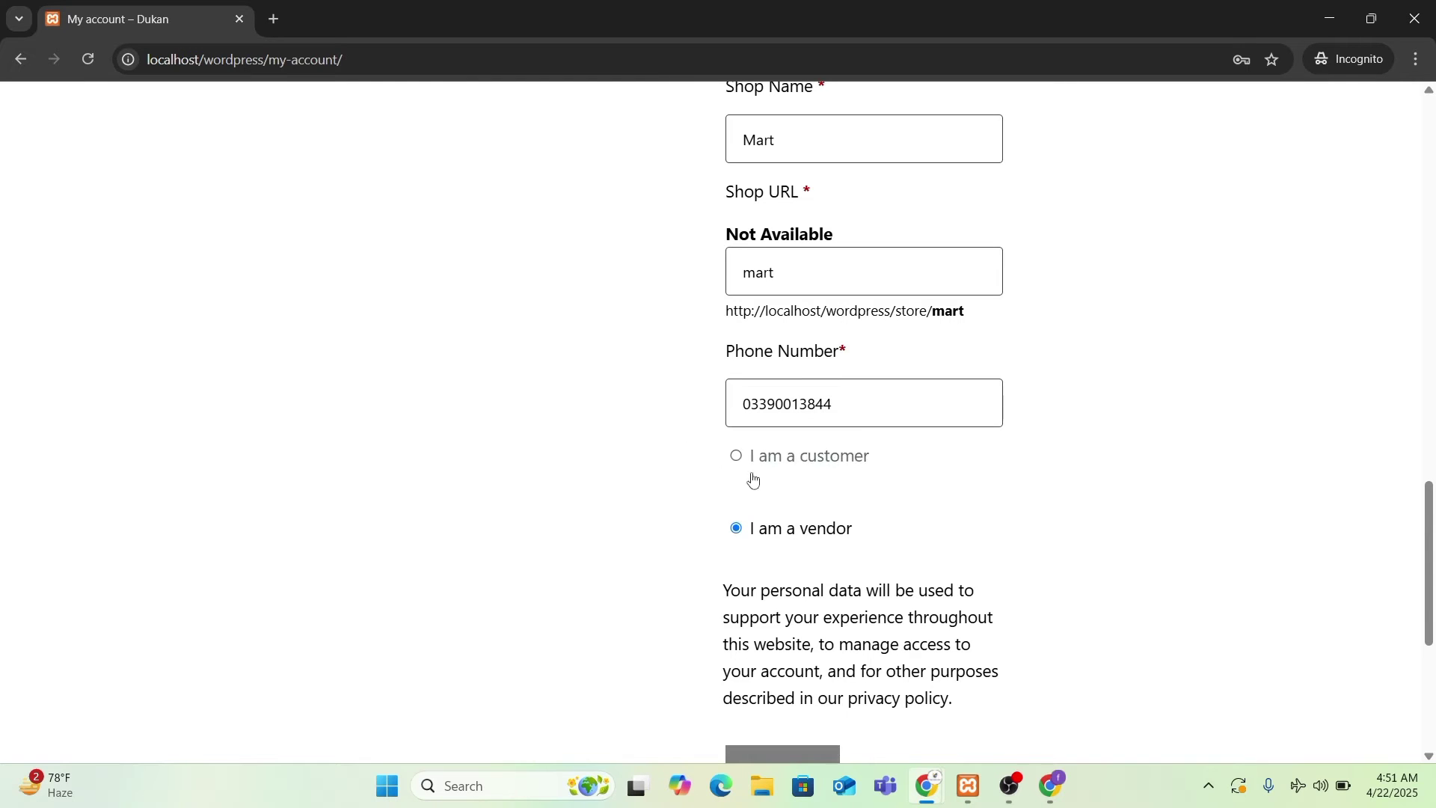
scroll(778, 359, down, 5)
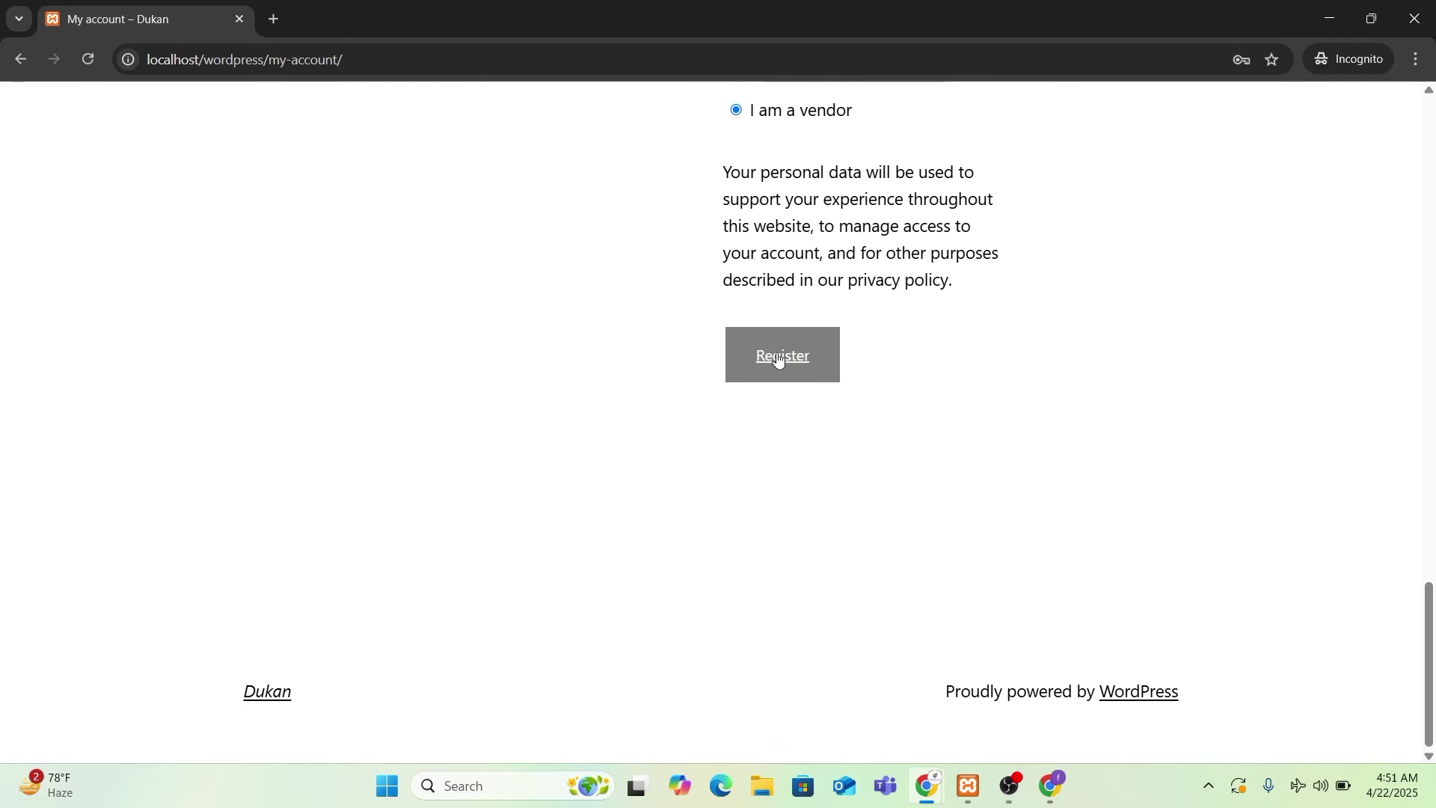
scroll(959, 456, up, 7)
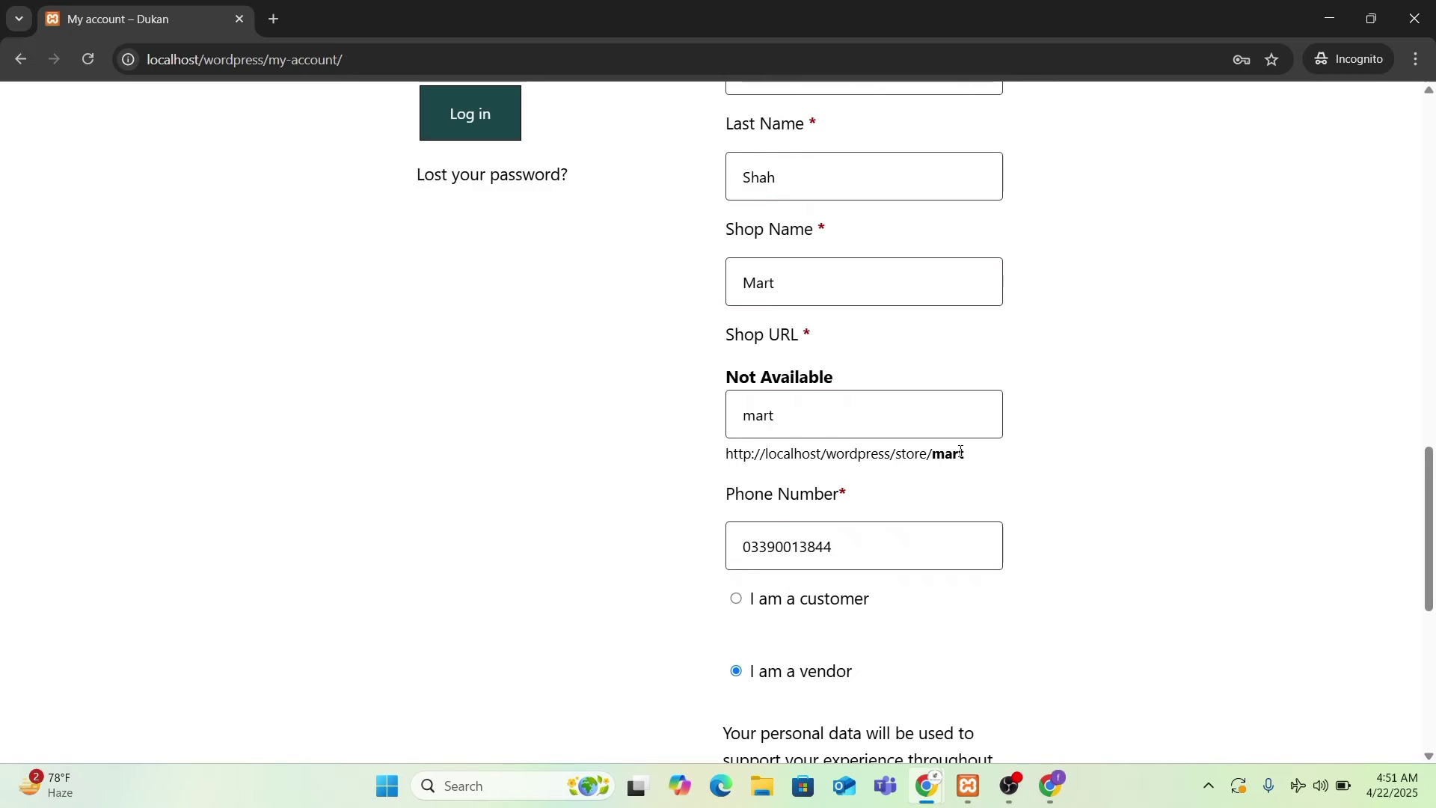
scroll(961, 451, up, 10)
scroll(961, 451, down, 9)
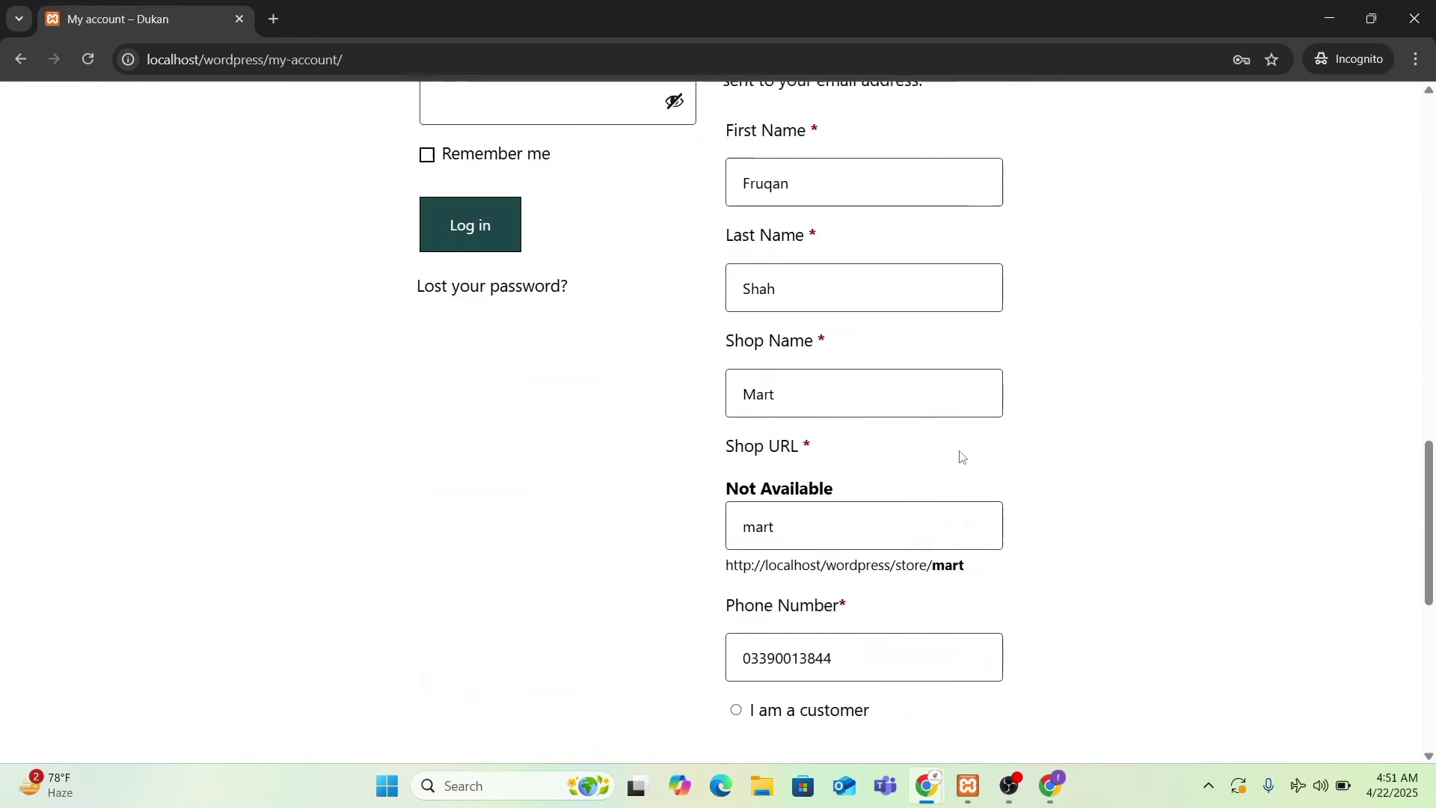
scroll(960, 454, down, 8)
scroll(860, 389, up, 2)
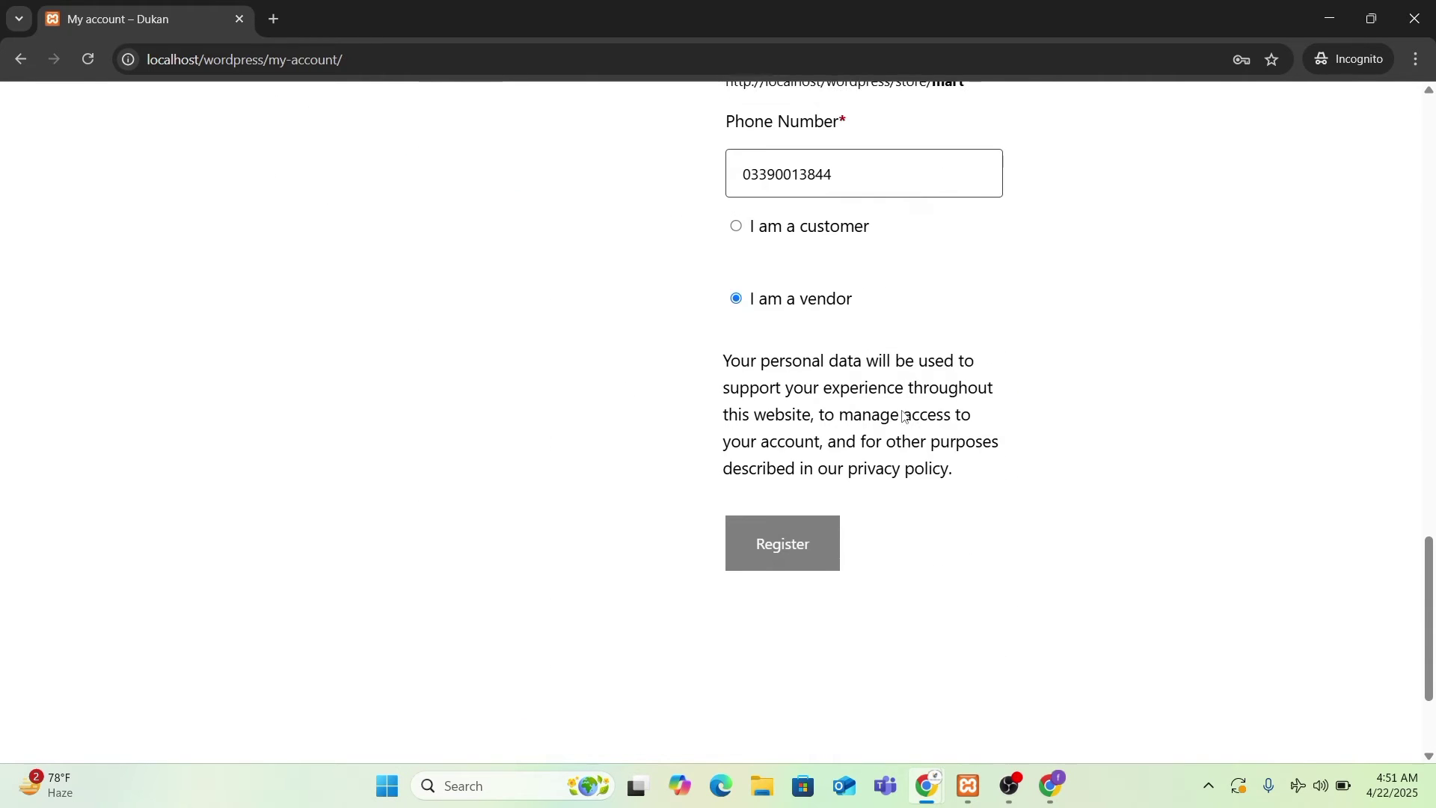
scroll(904, 417, up, 2)
scroll(905, 416, down, 4)
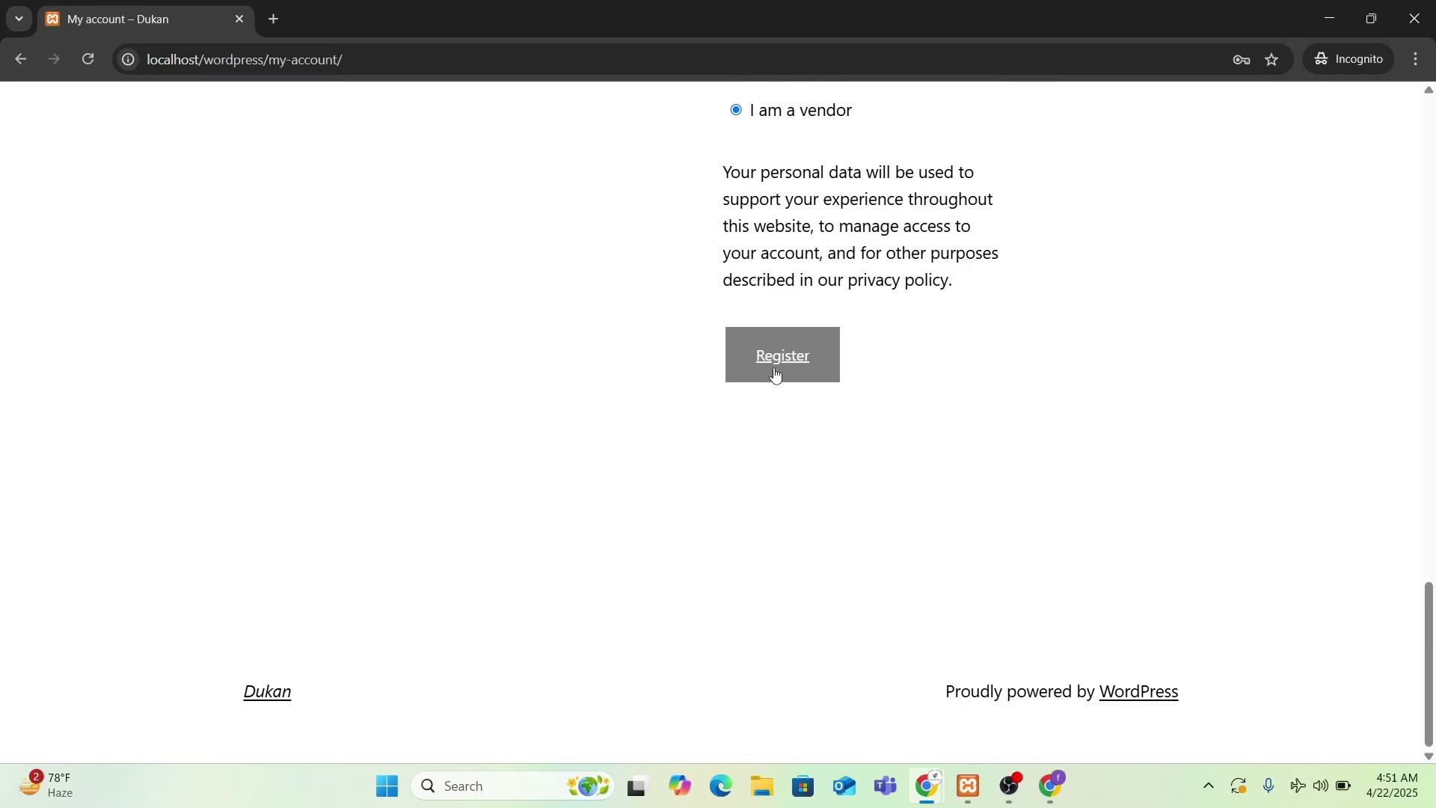
scroll(813, 417, up, 2)
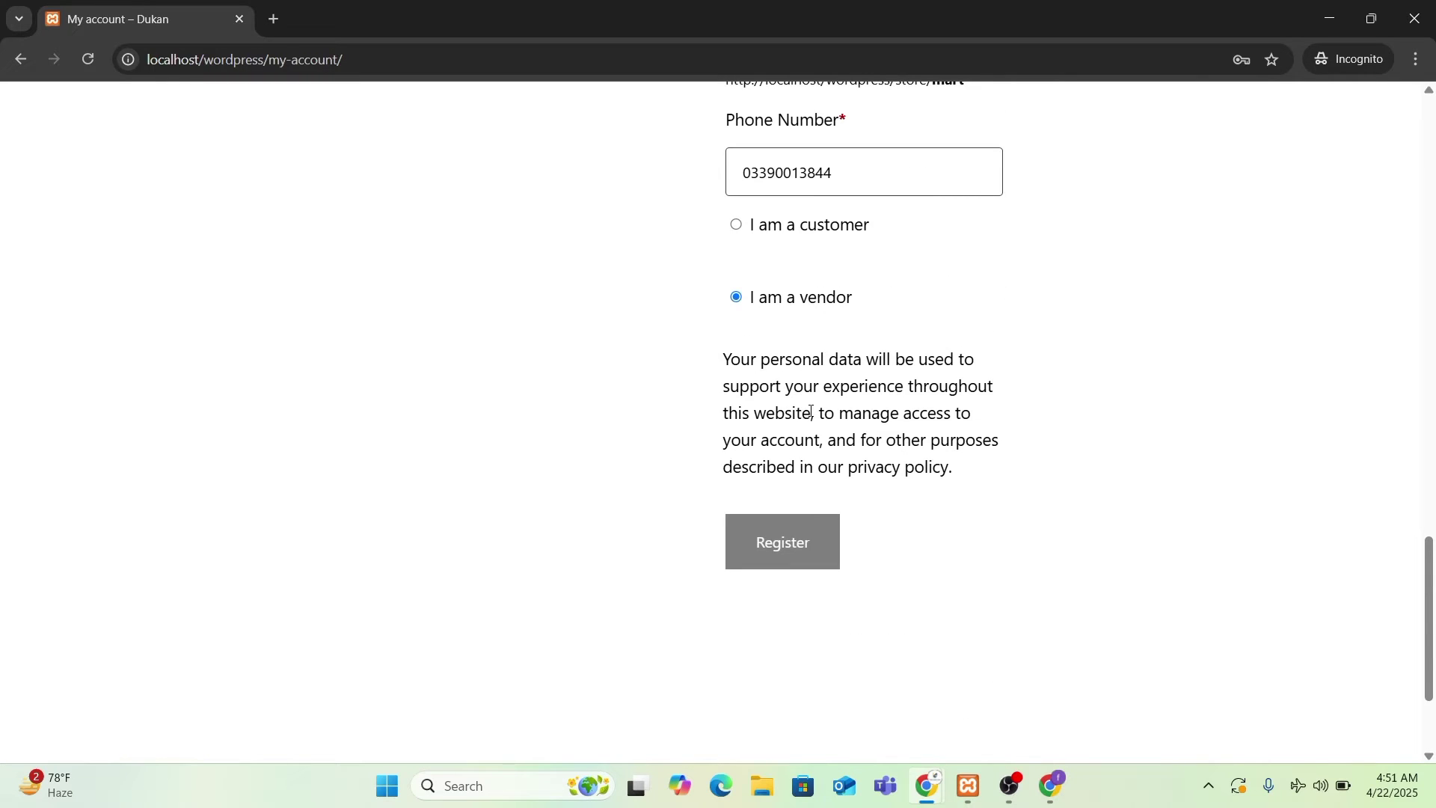
scroll(811, 412, up, 2)
- Reselect the phone number and bring the admin's browser window to the front
click(761, 366)
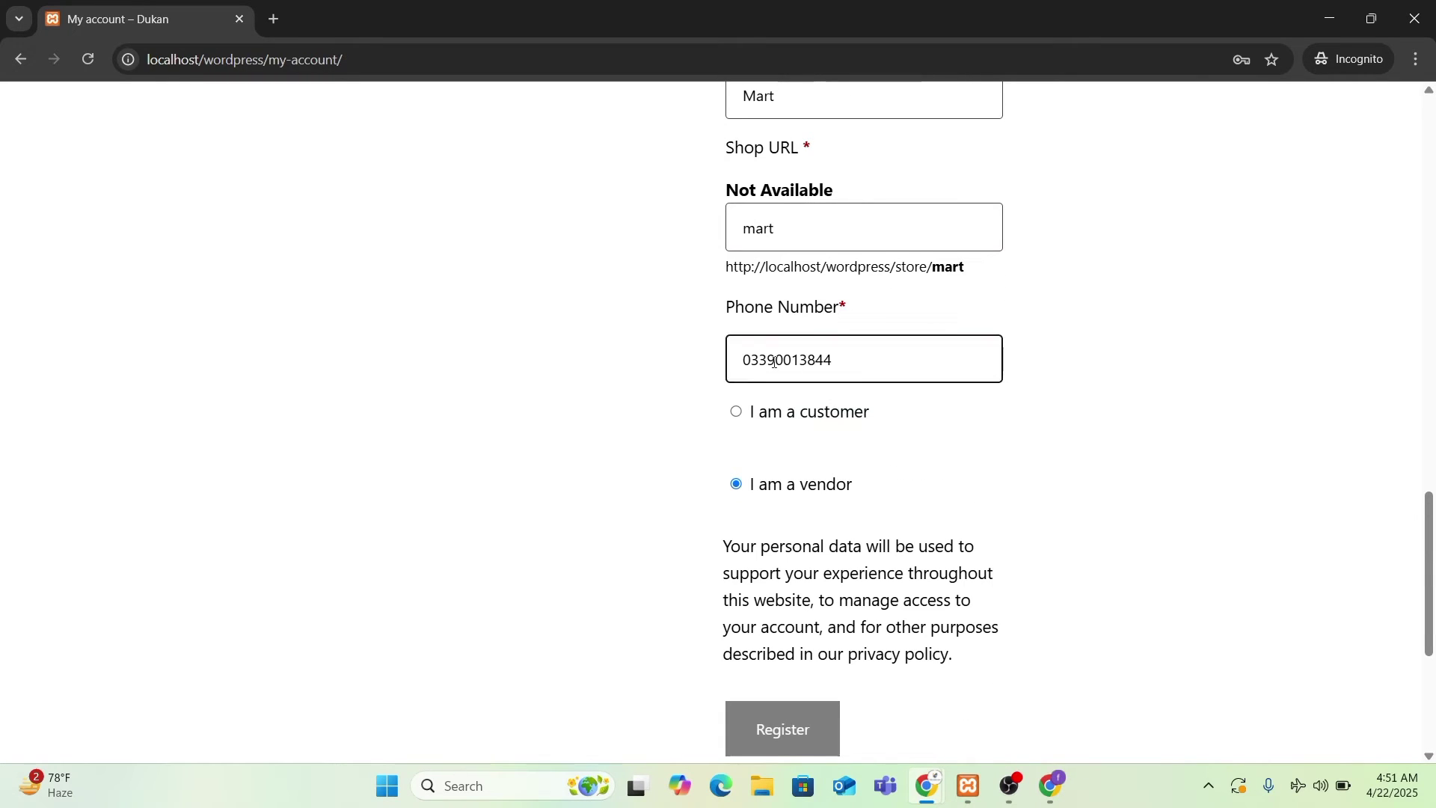
double_click(774, 362)
mouse_move(927, 786)
click(821, 713)
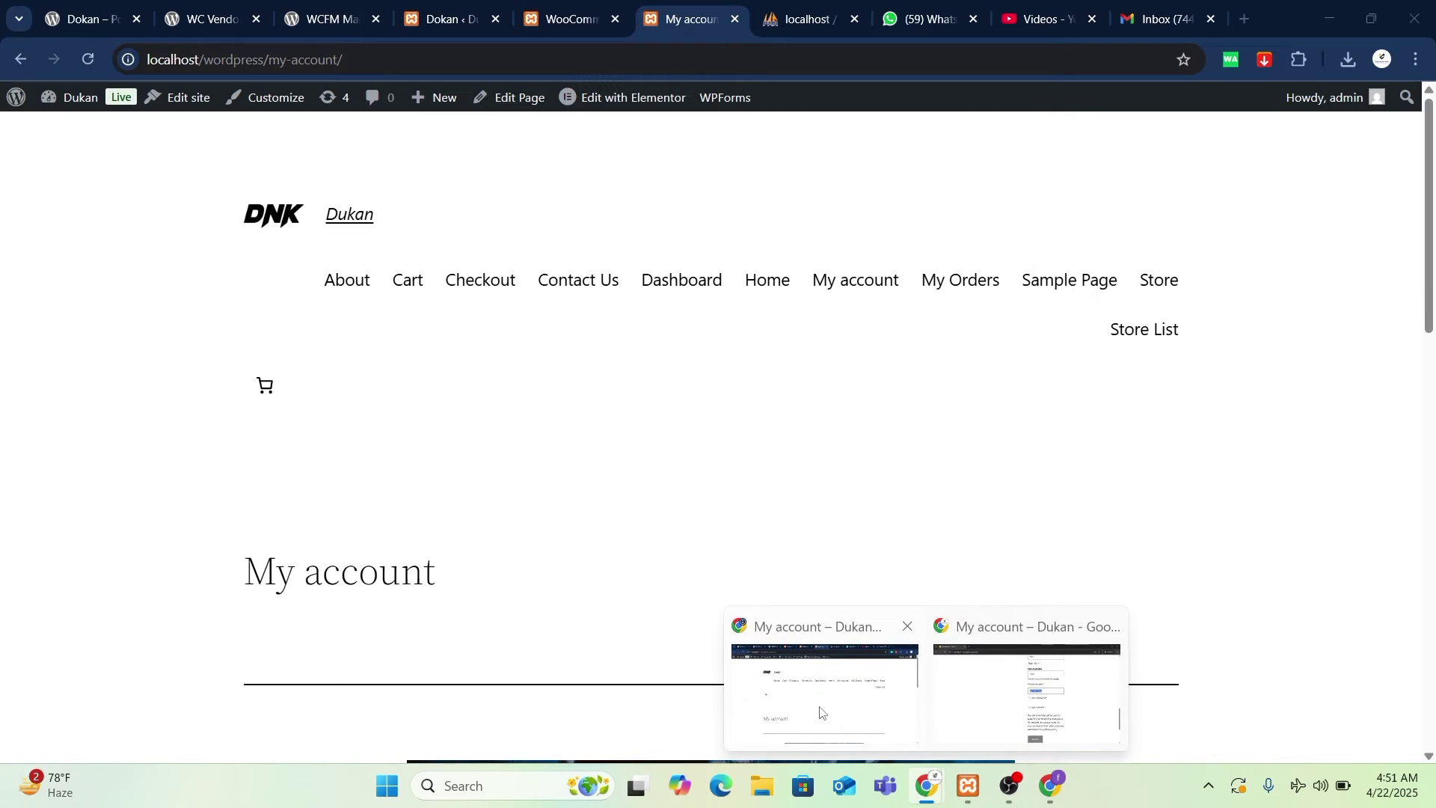
- Open Dokan Settings from the admin dashboard sidebar
click(423, 22)
mouse_move(69, 359)
scroll(68, 300, down, 1)
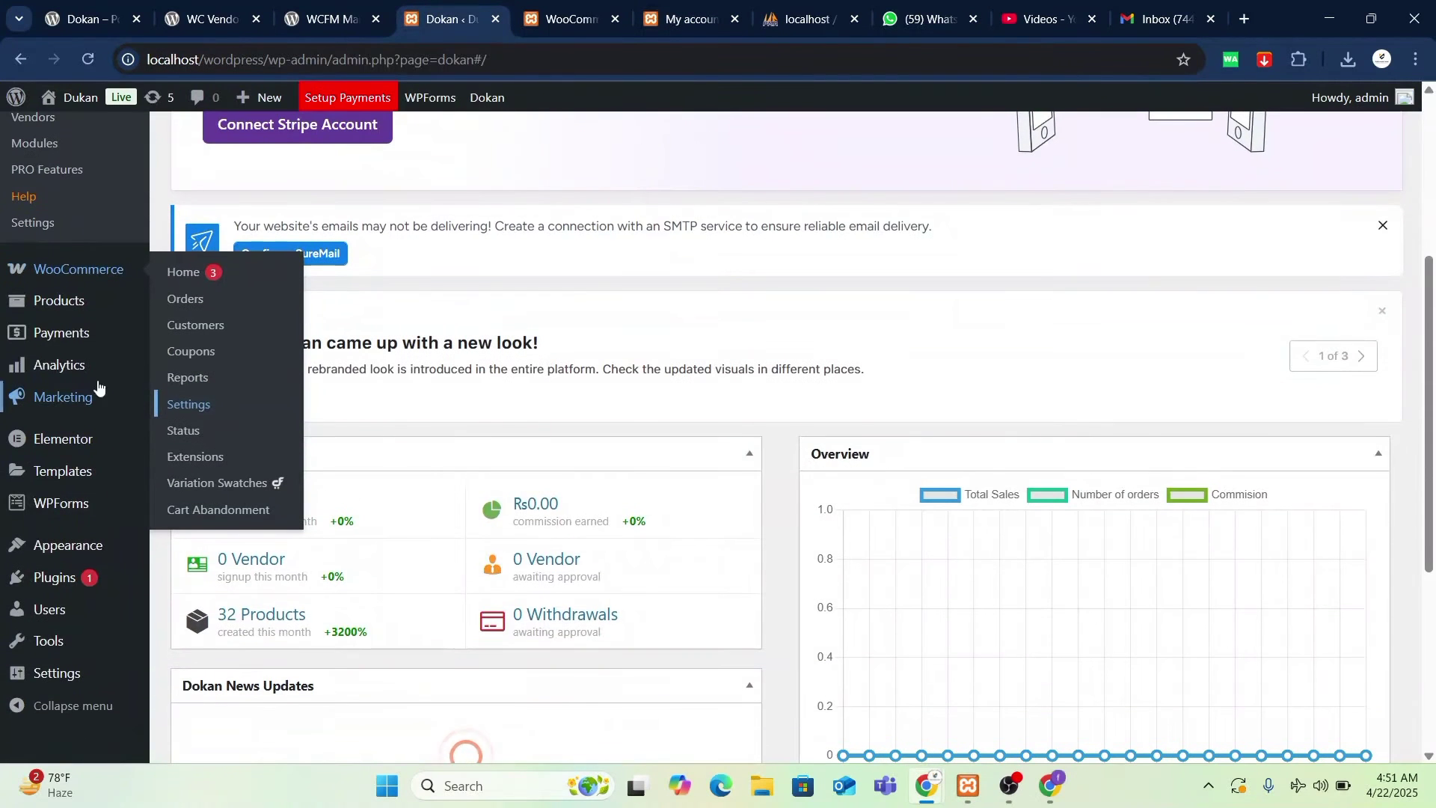
scroll(112, 441, up, 4)
scroll(57, 449, down, 1)
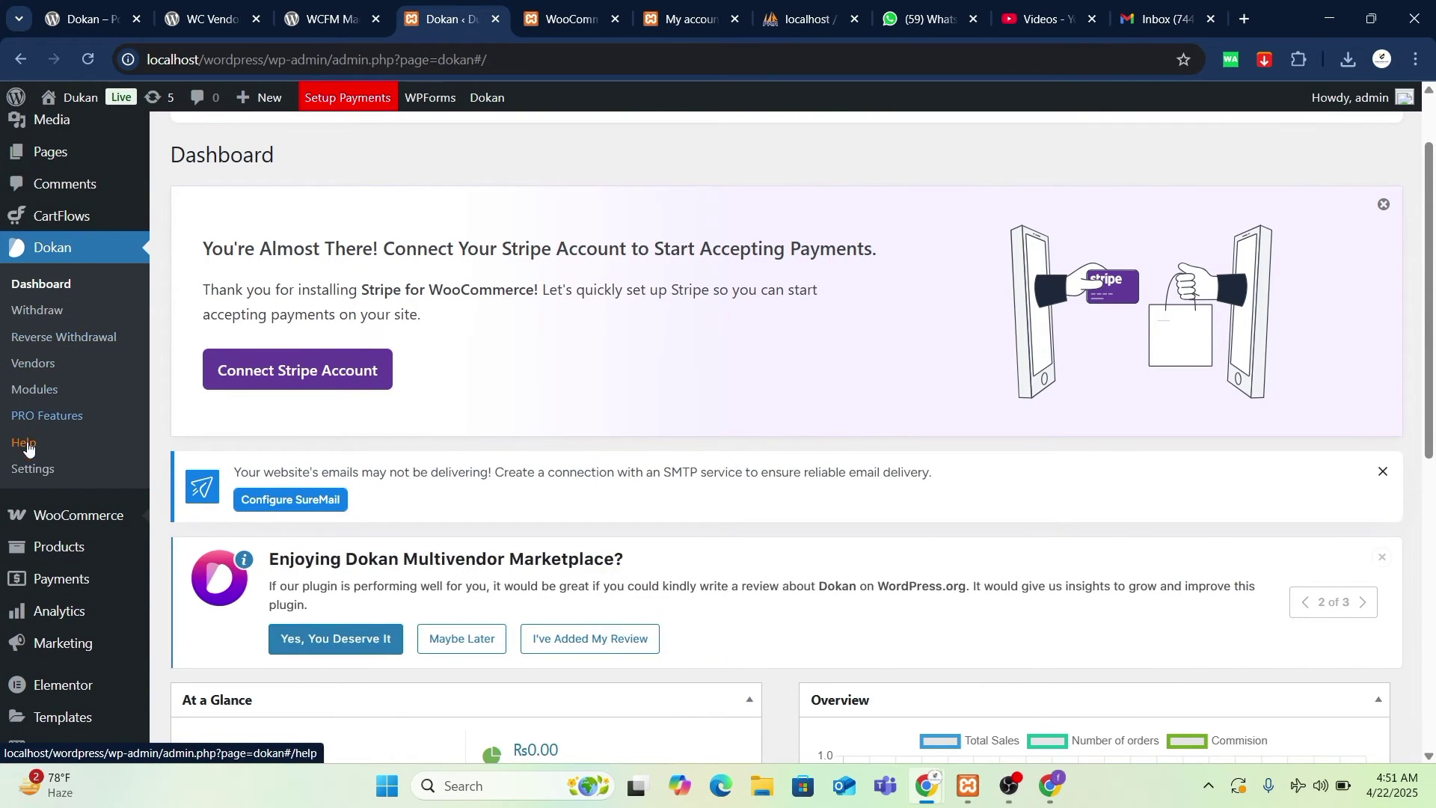
click(37, 470)
- Scroll through Dokan General Settings to review the site and vendor store options
scroll(849, 419, down, 2)
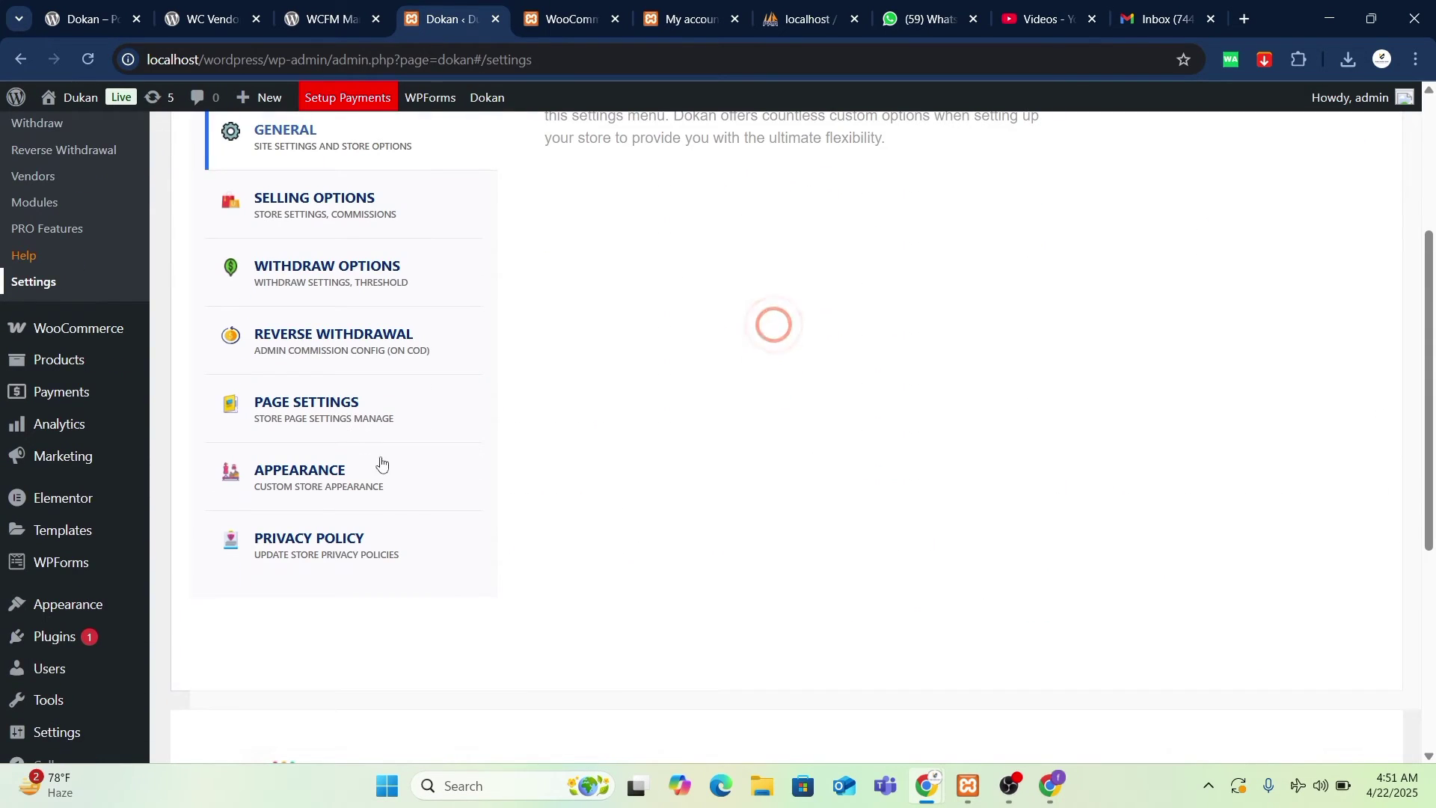
scroll(400, 467, up, 2)
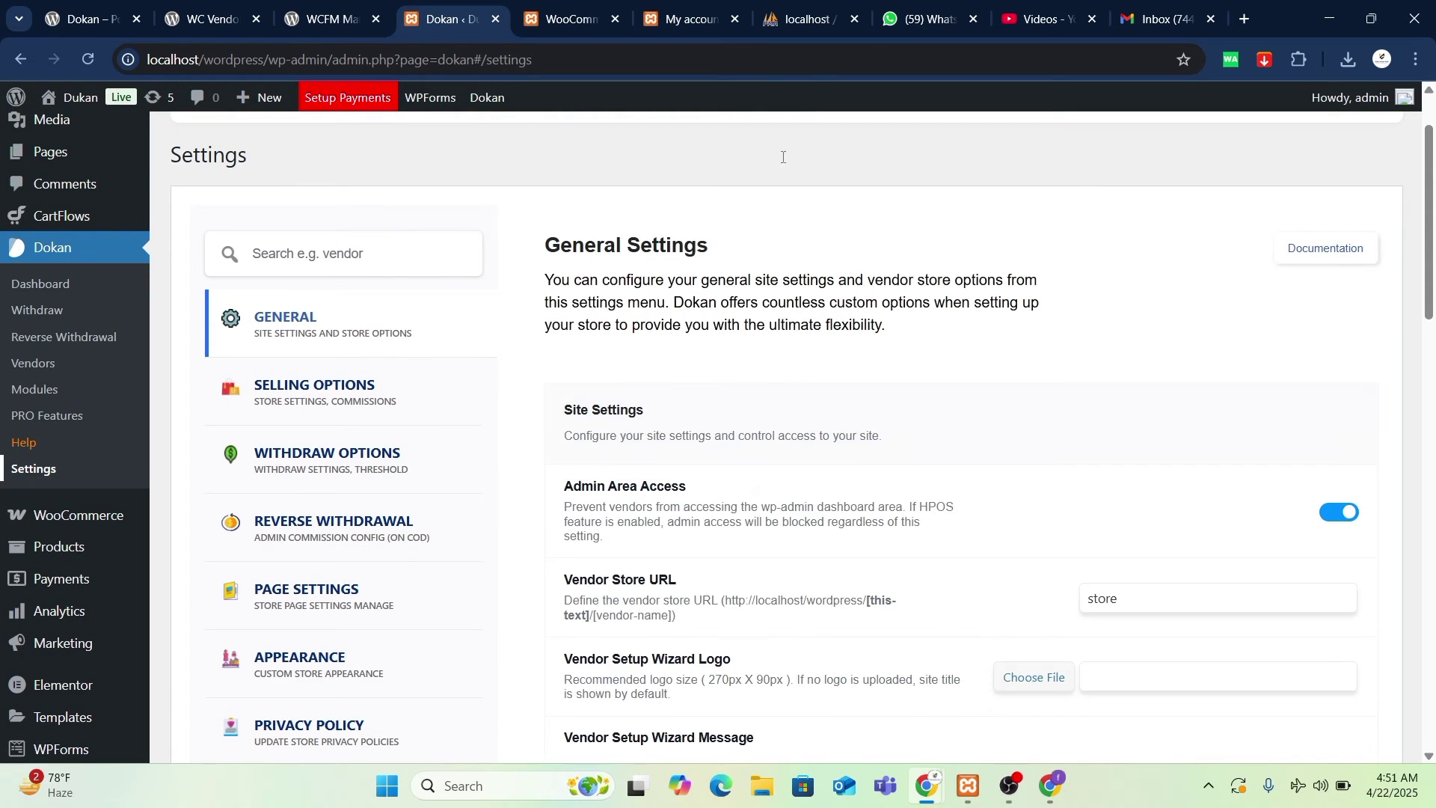
scroll(860, 525, down, 4)
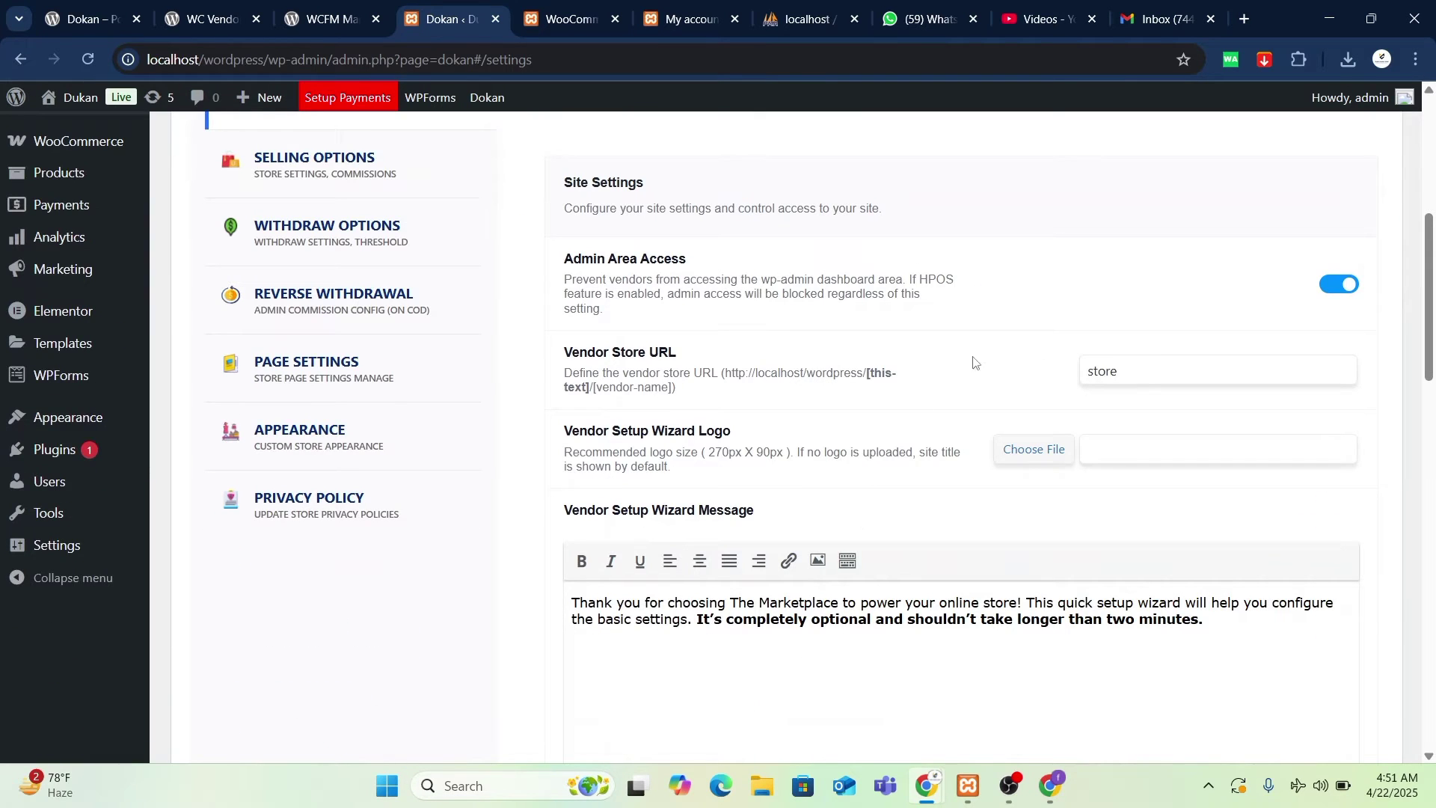
scroll(835, 458, down, 5)
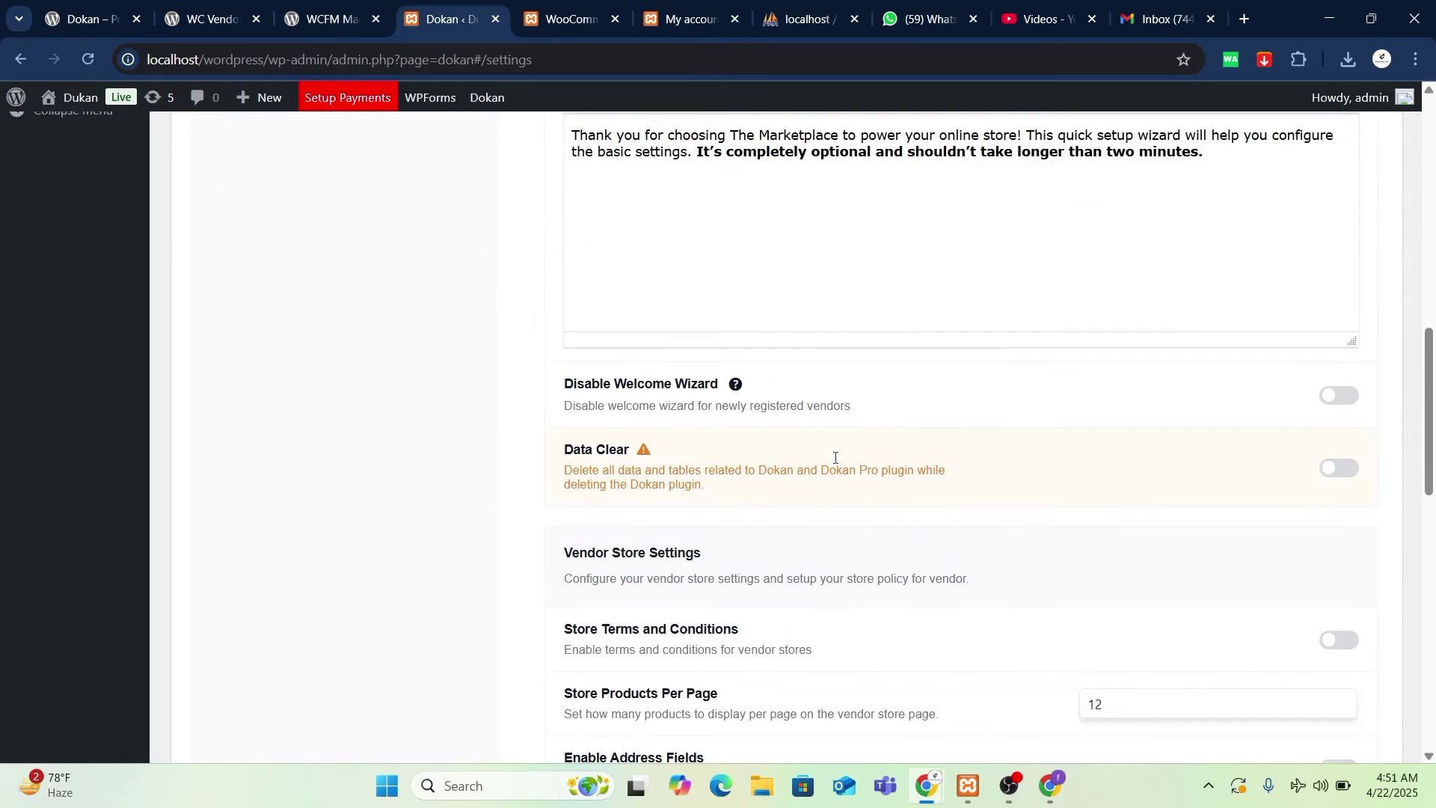
scroll(836, 458, up, 5)
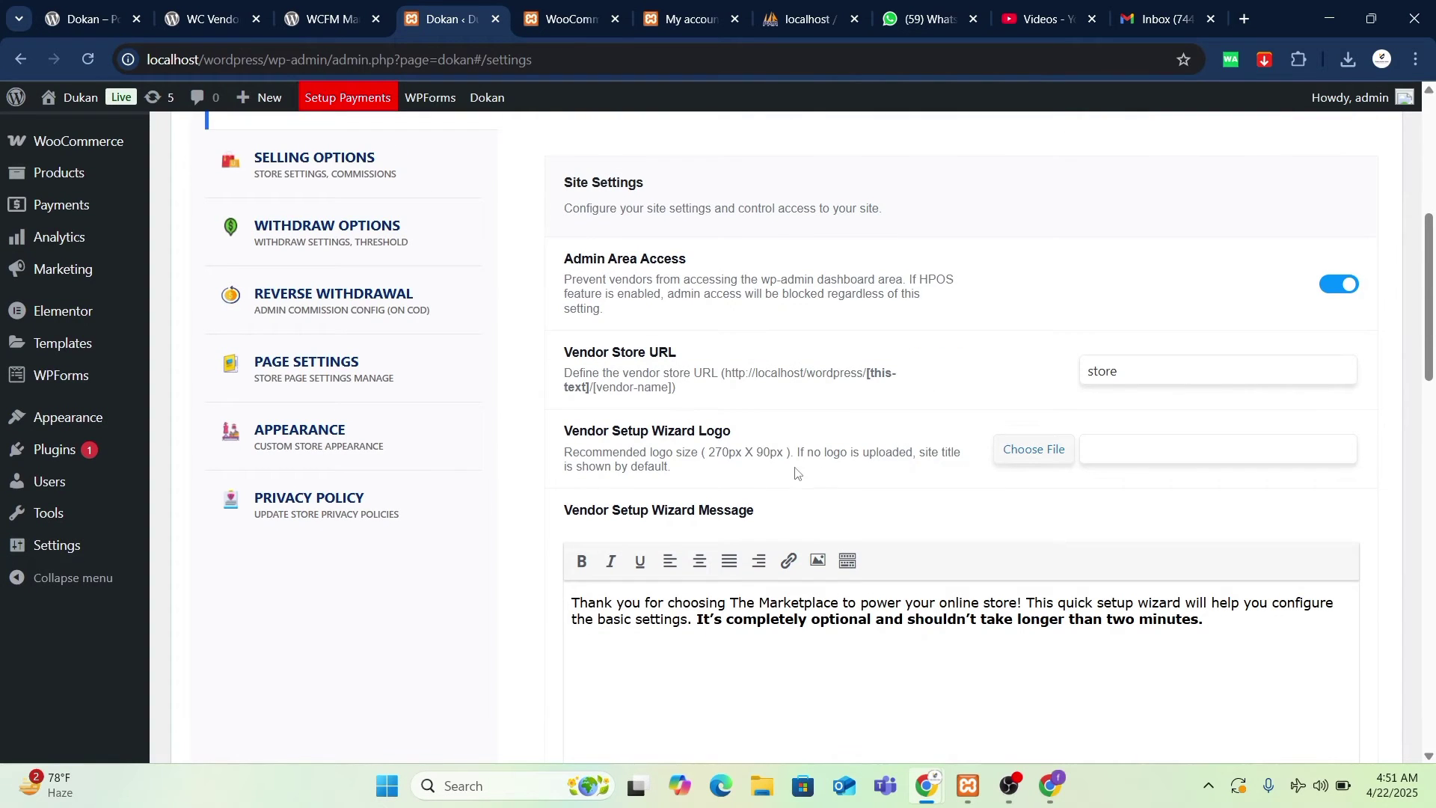
scroll(798, 471, down, 10)
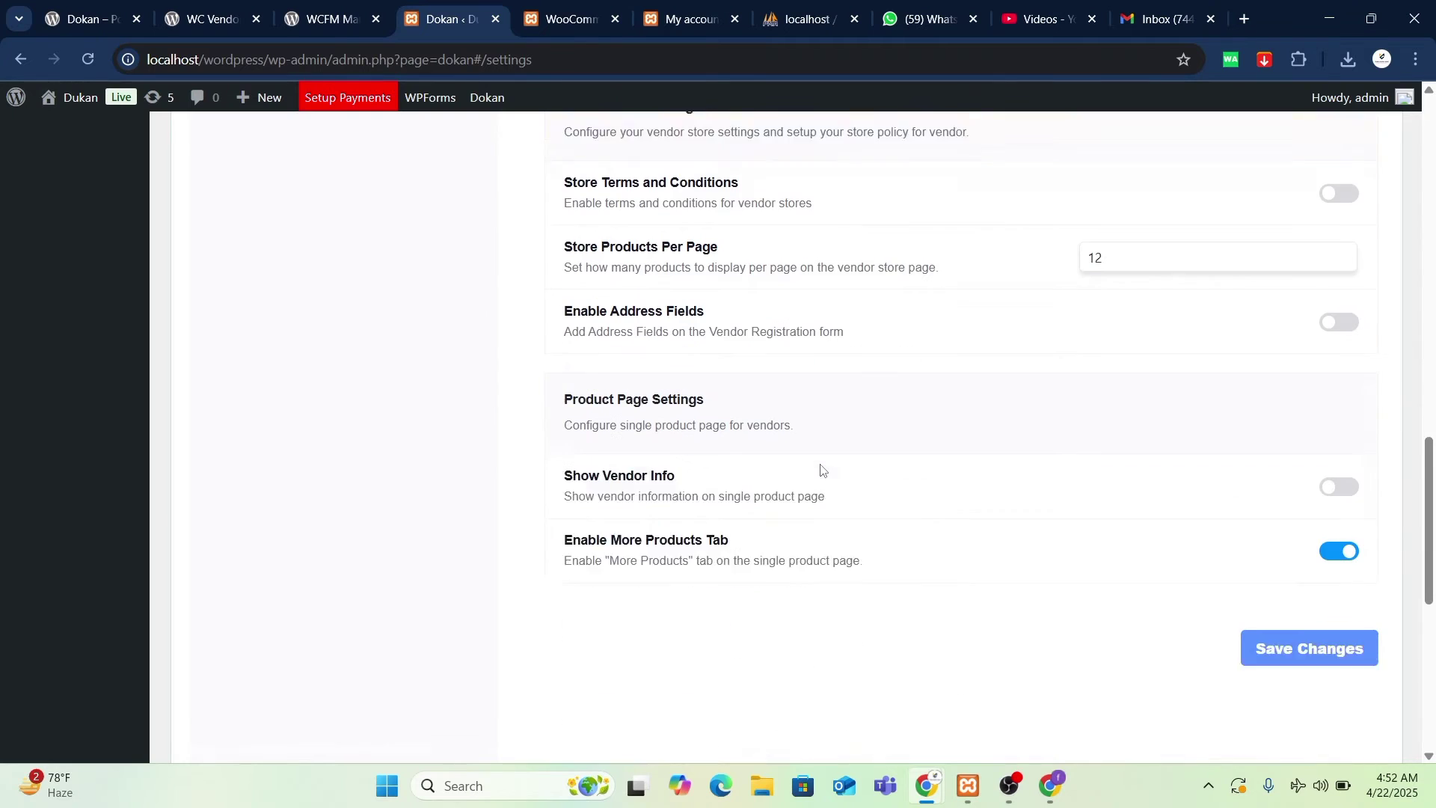
scroll(821, 469, down, 1)
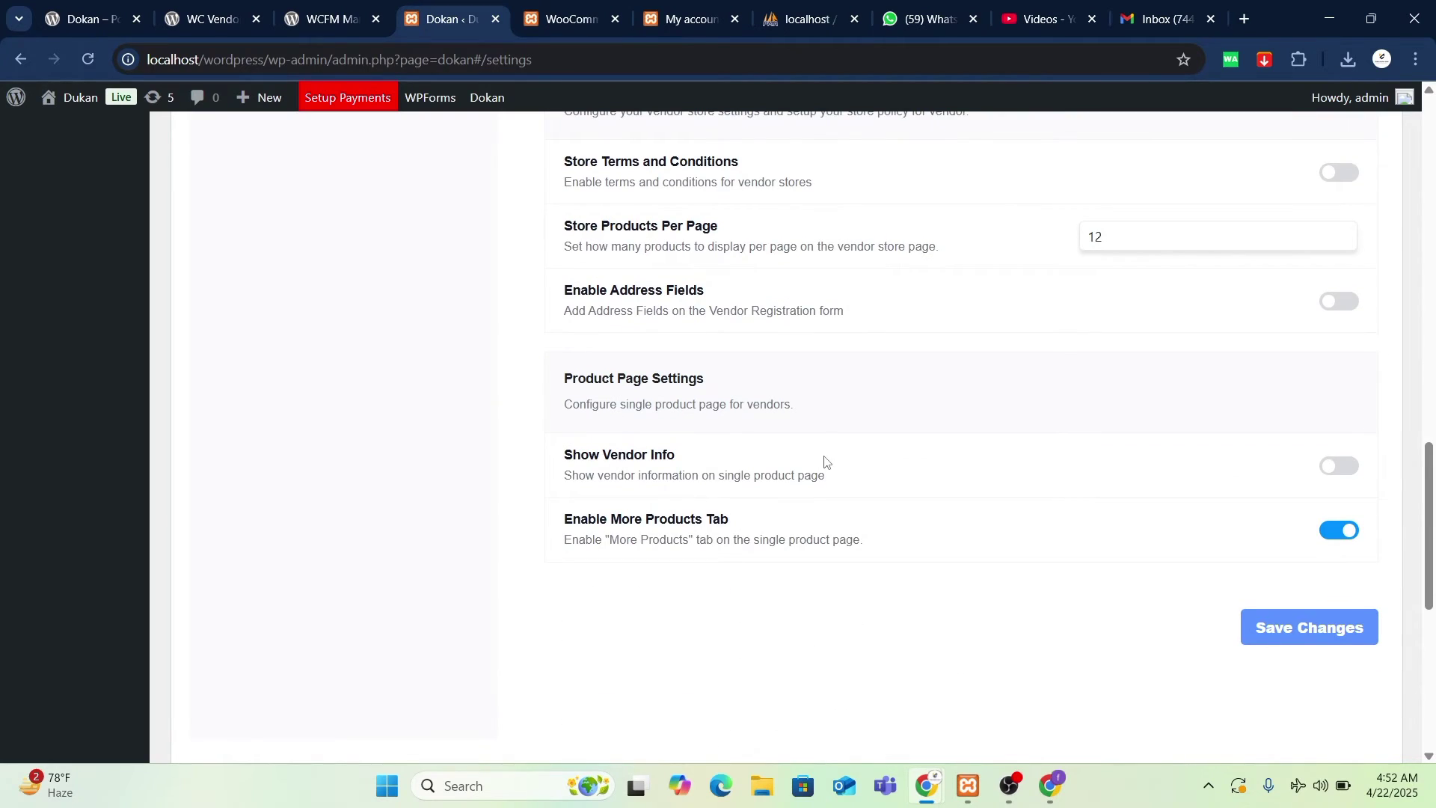
scroll(826, 462, down, 5)
scroll(826, 462, up, 5)
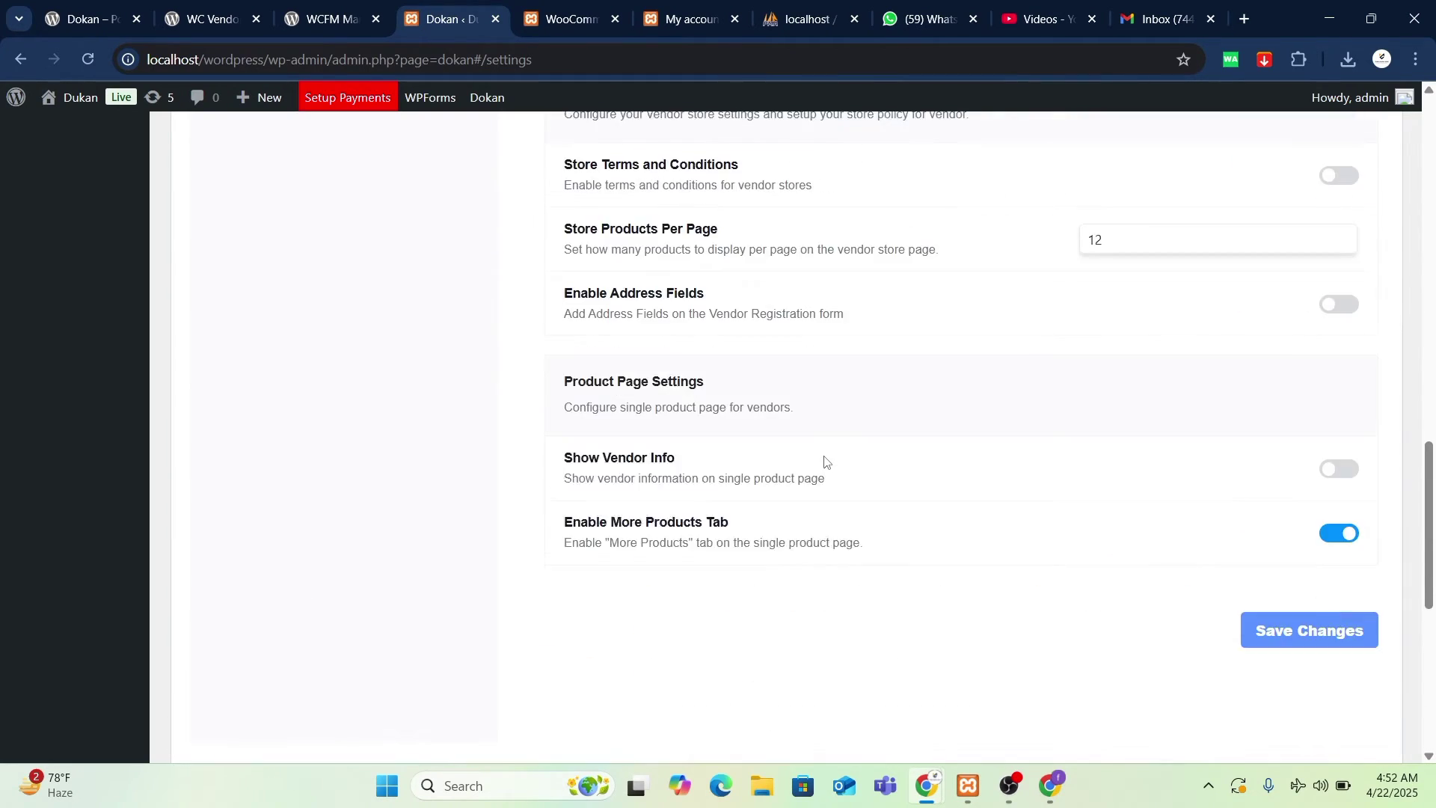
scroll(825, 461, up, 3)
scroll(825, 461, up, 1)
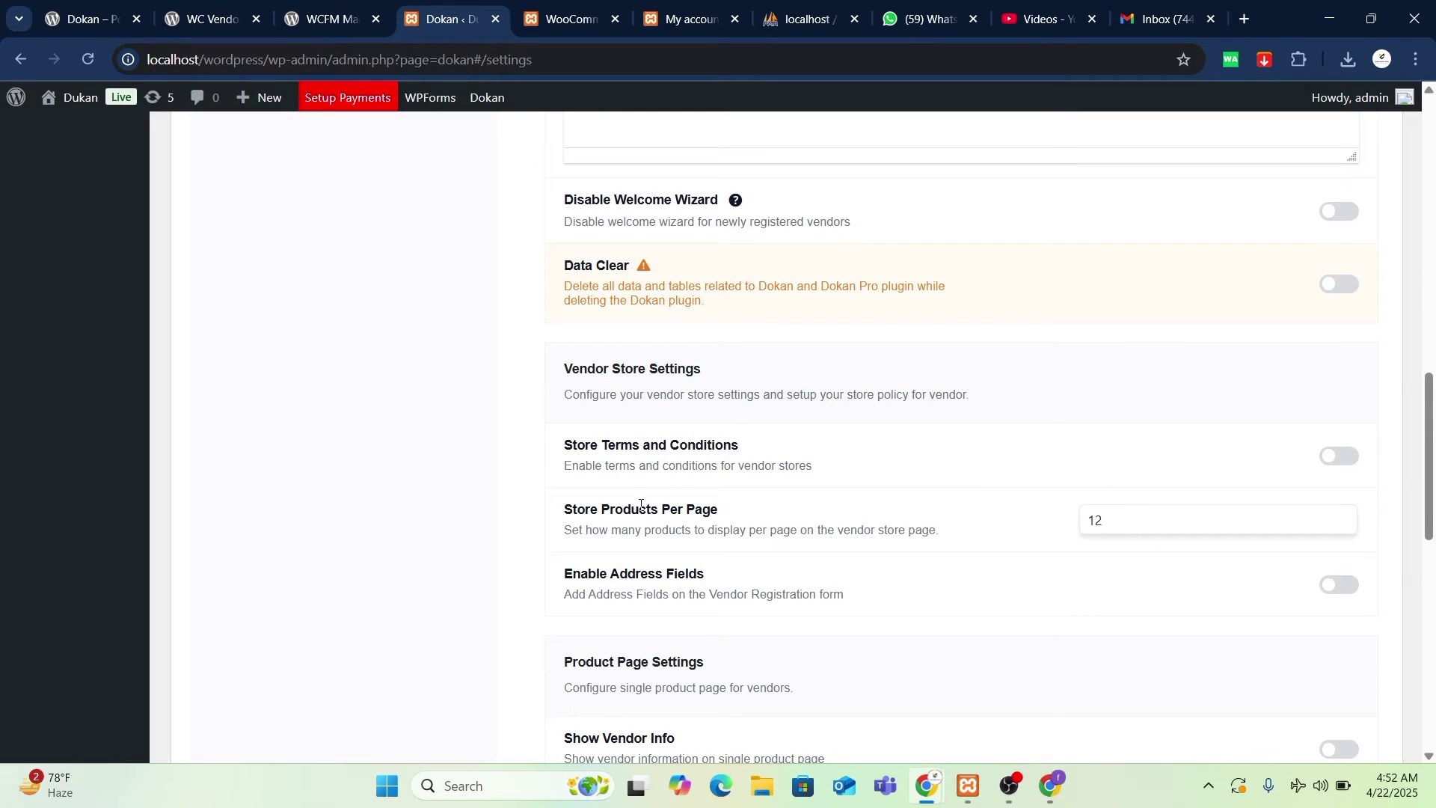
scroll(922, 526, up, 2)
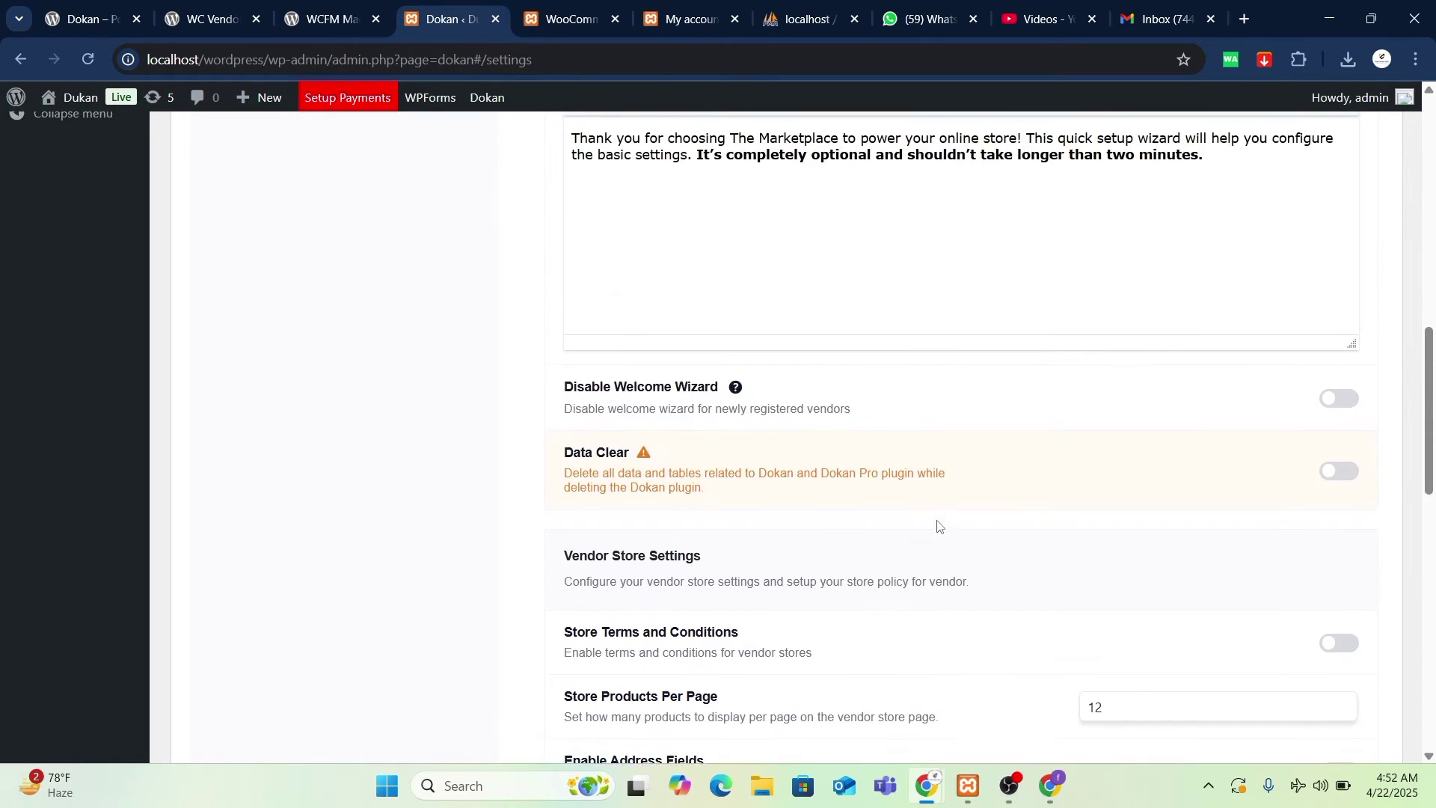
scroll(936, 526, down, 2)
scroll(770, 479, up, 6)
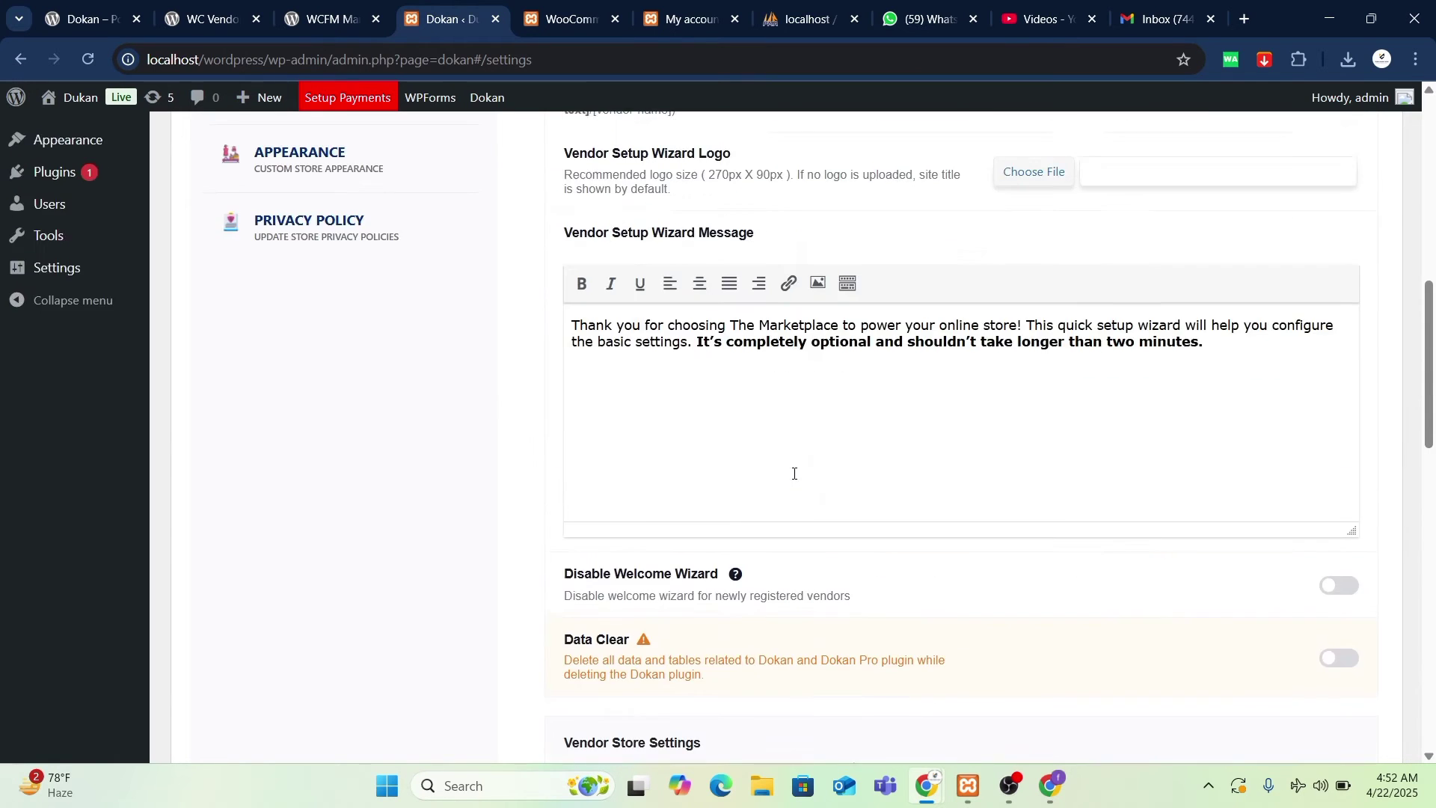
- Review the Dokan store appearance settings
click(299, 344)
scroll(792, 497, up, 3)
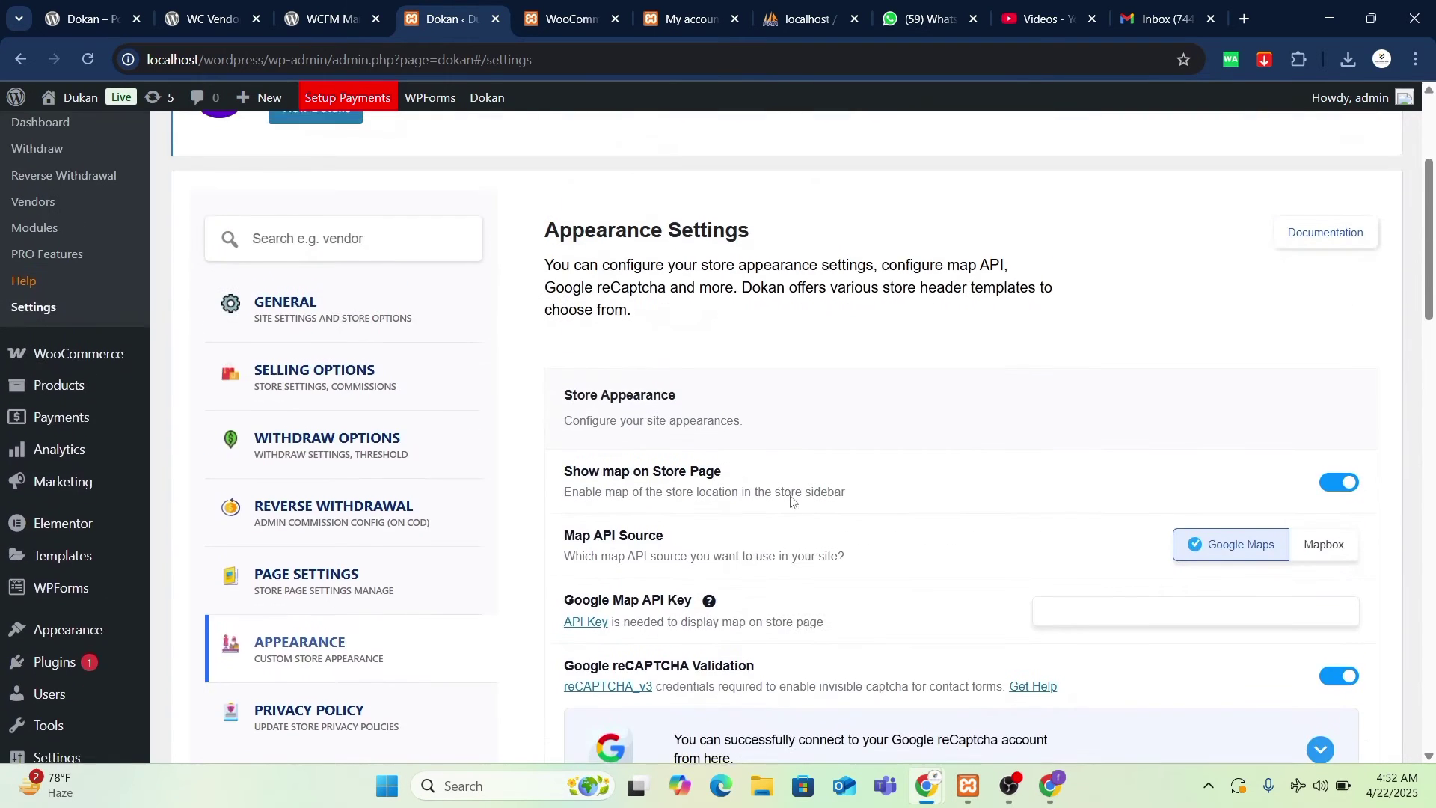
scroll(793, 498, down, 3)
scroll(794, 502, up, 2)
scroll(795, 502, down, 12)
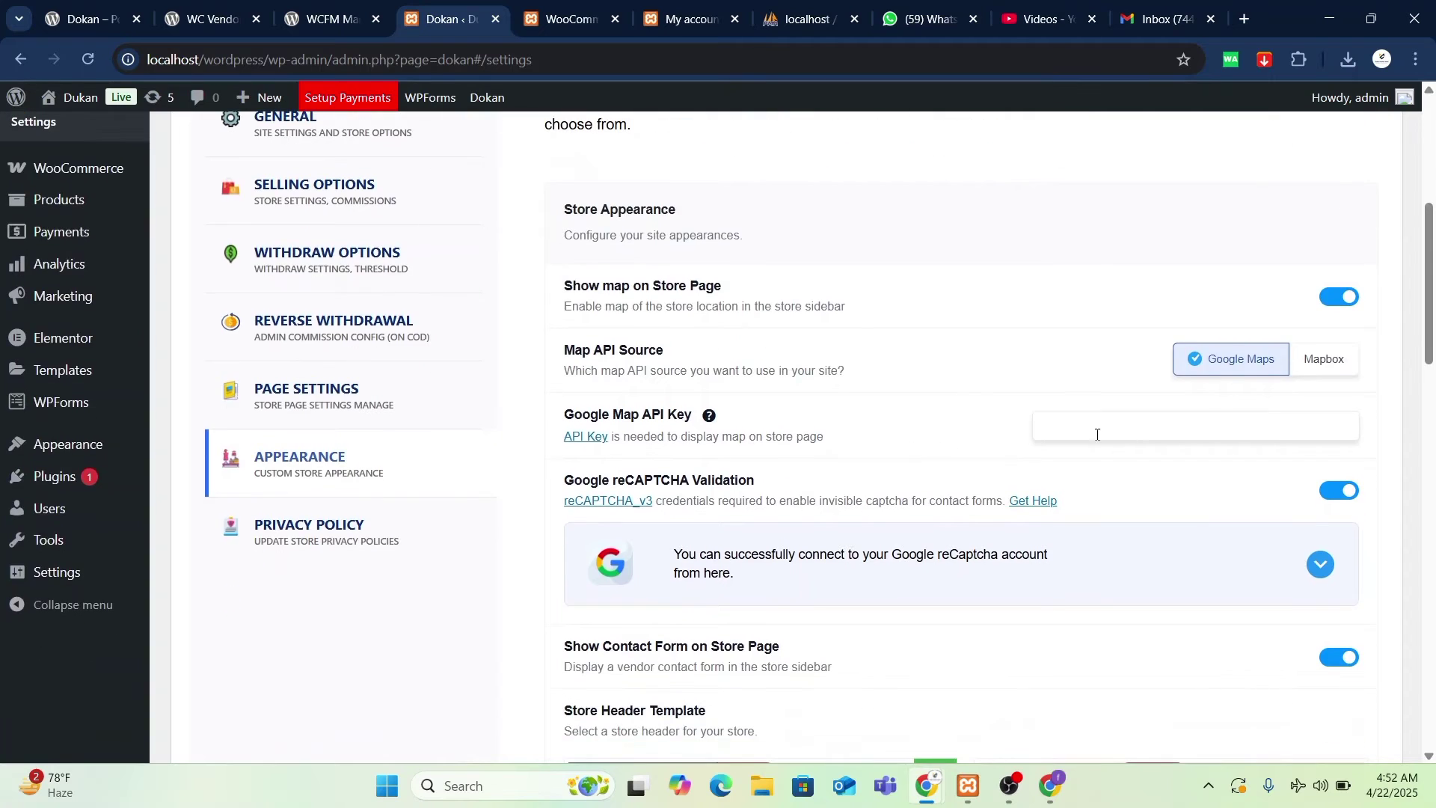
scroll(891, 540, down, 5)
scroll(890, 539, up, 11)
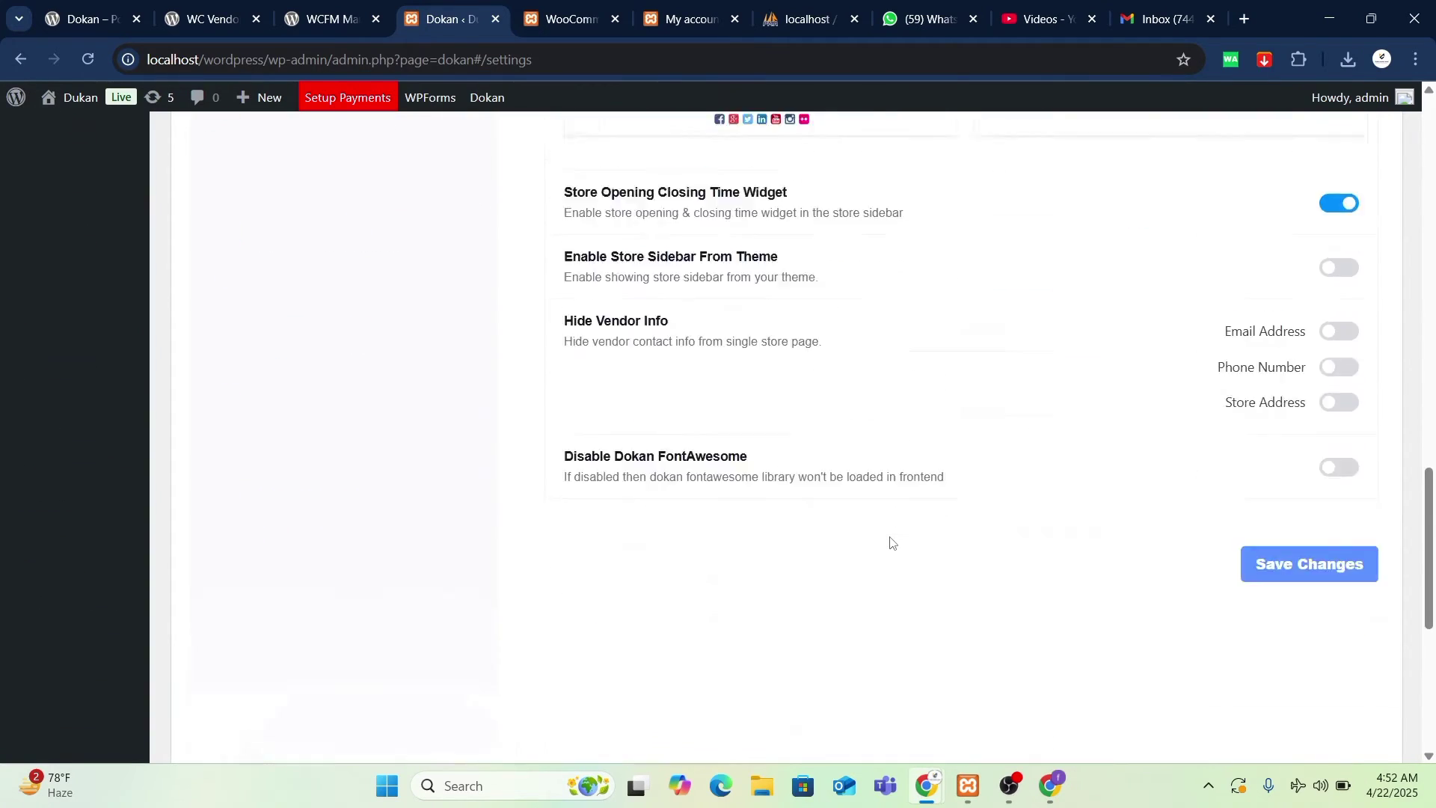
scroll(385, 297, up, 6)
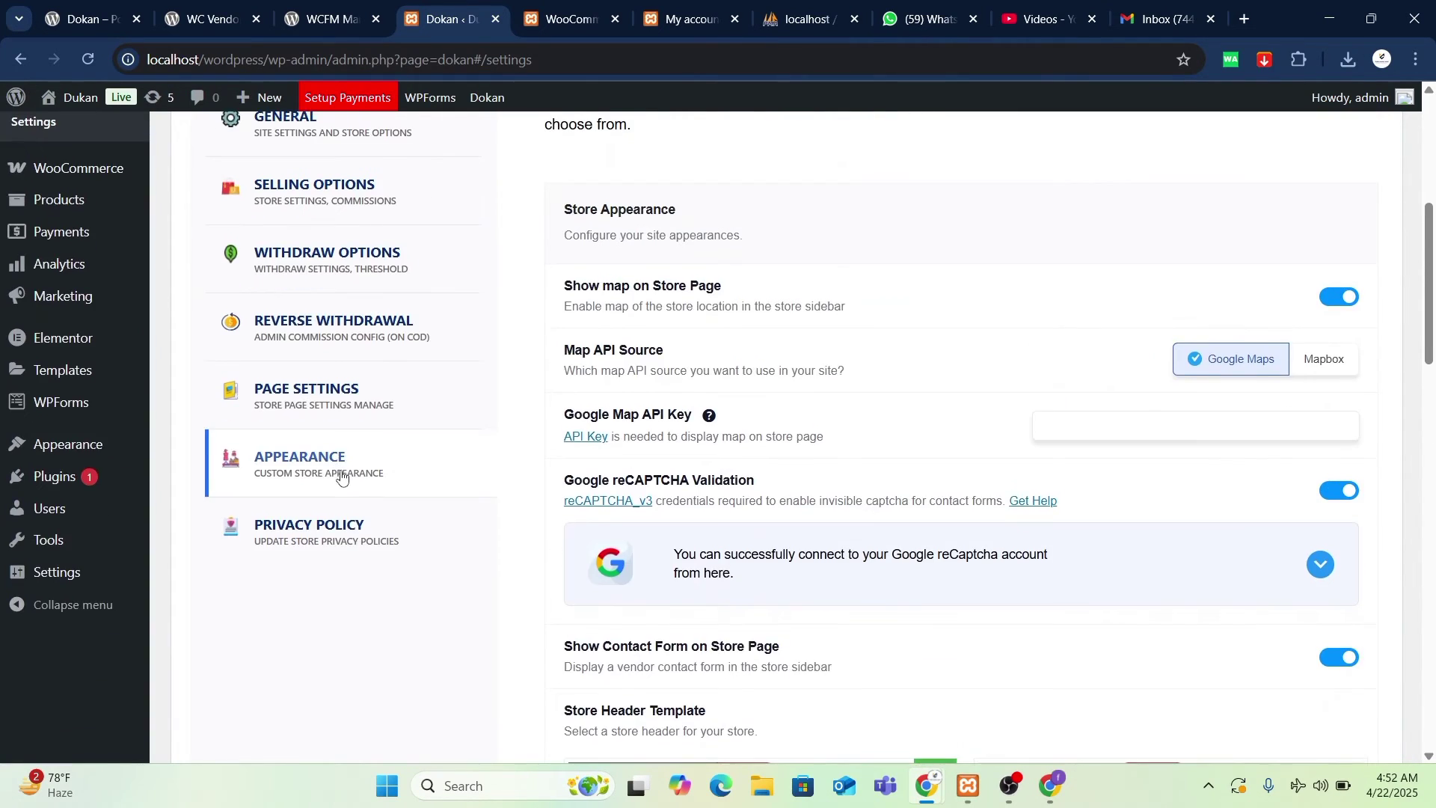
scroll(344, 352, down, 5)
- Check Privacy Policy and Page Settings, then bring the vendor registration window forward
click(344, 351)
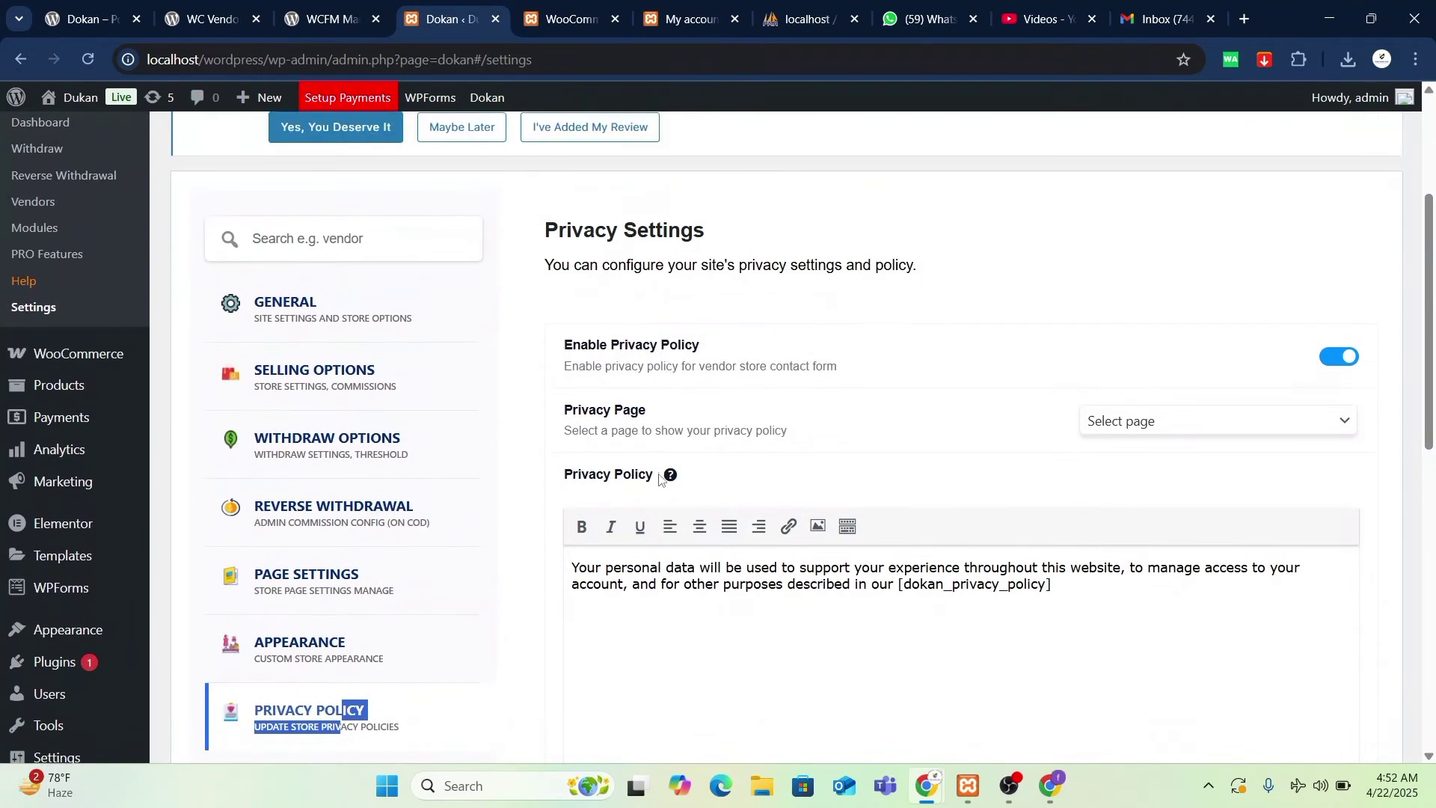
click(323, 496)
scroll(513, 506, up, 1)
scroll(746, 430, down, 1)
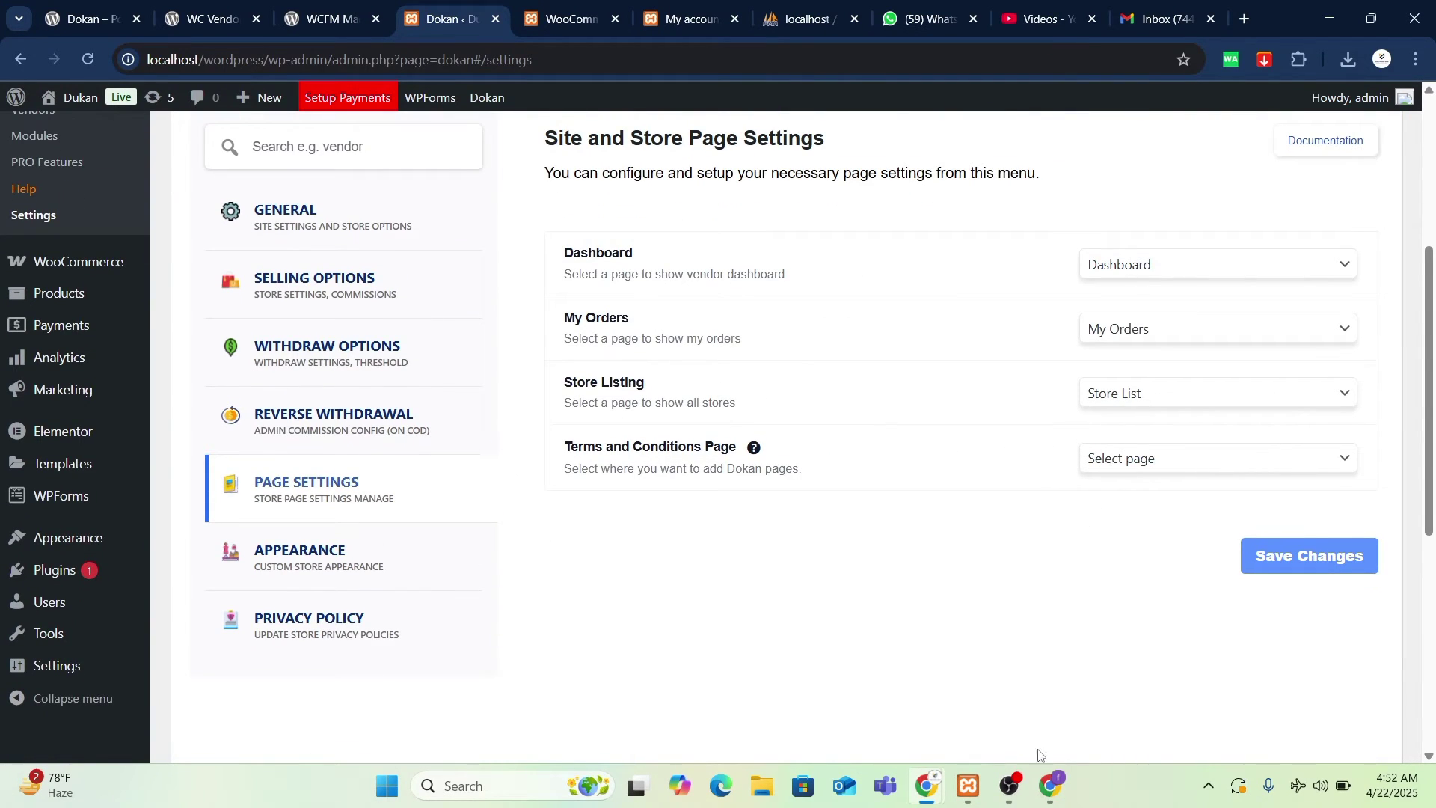
mouse_move(927, 785)
click(1017, 692)
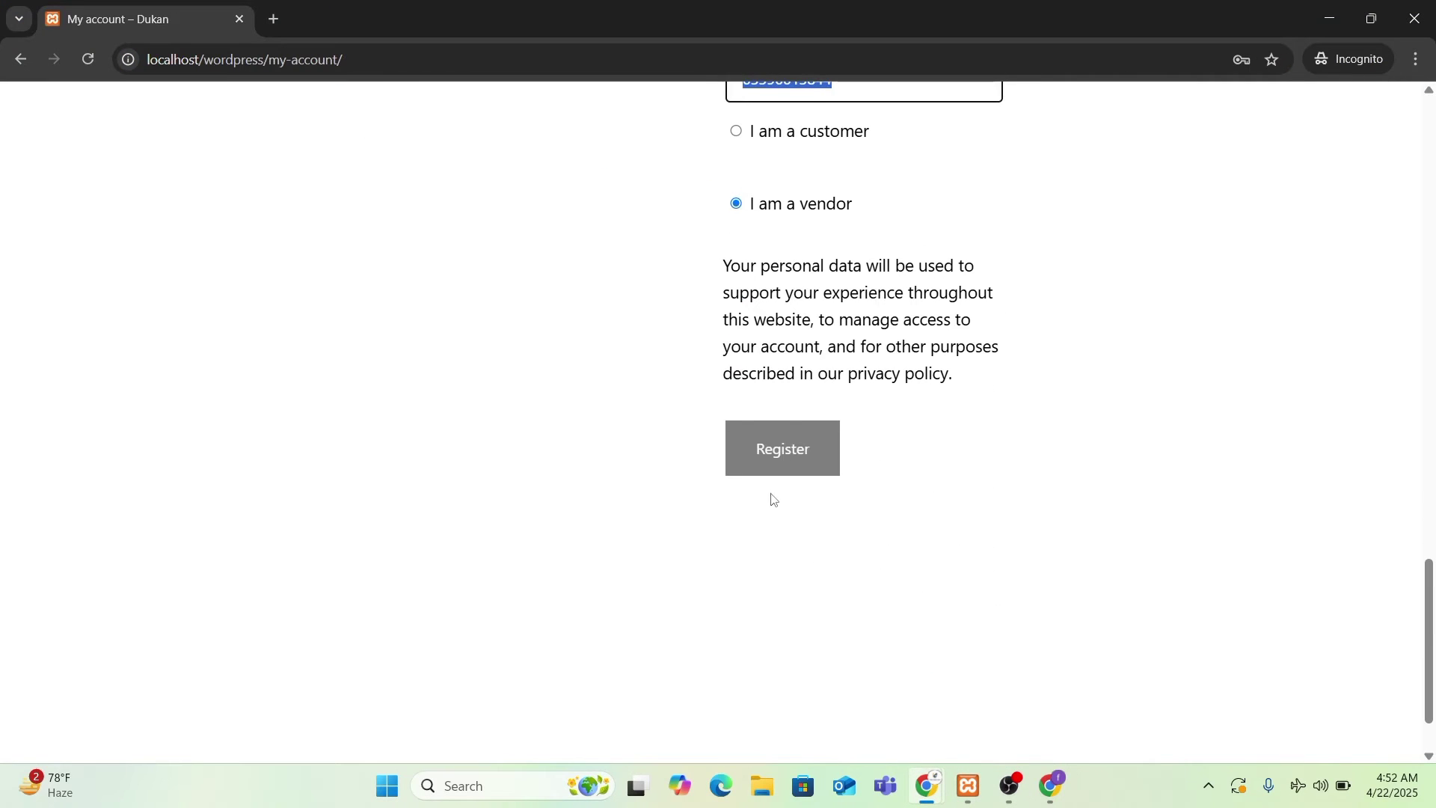
- Replace the unavailable shop URL 'mart' with 'mart_store'
click(774, 500)
scroll(890, 493, up, 7)
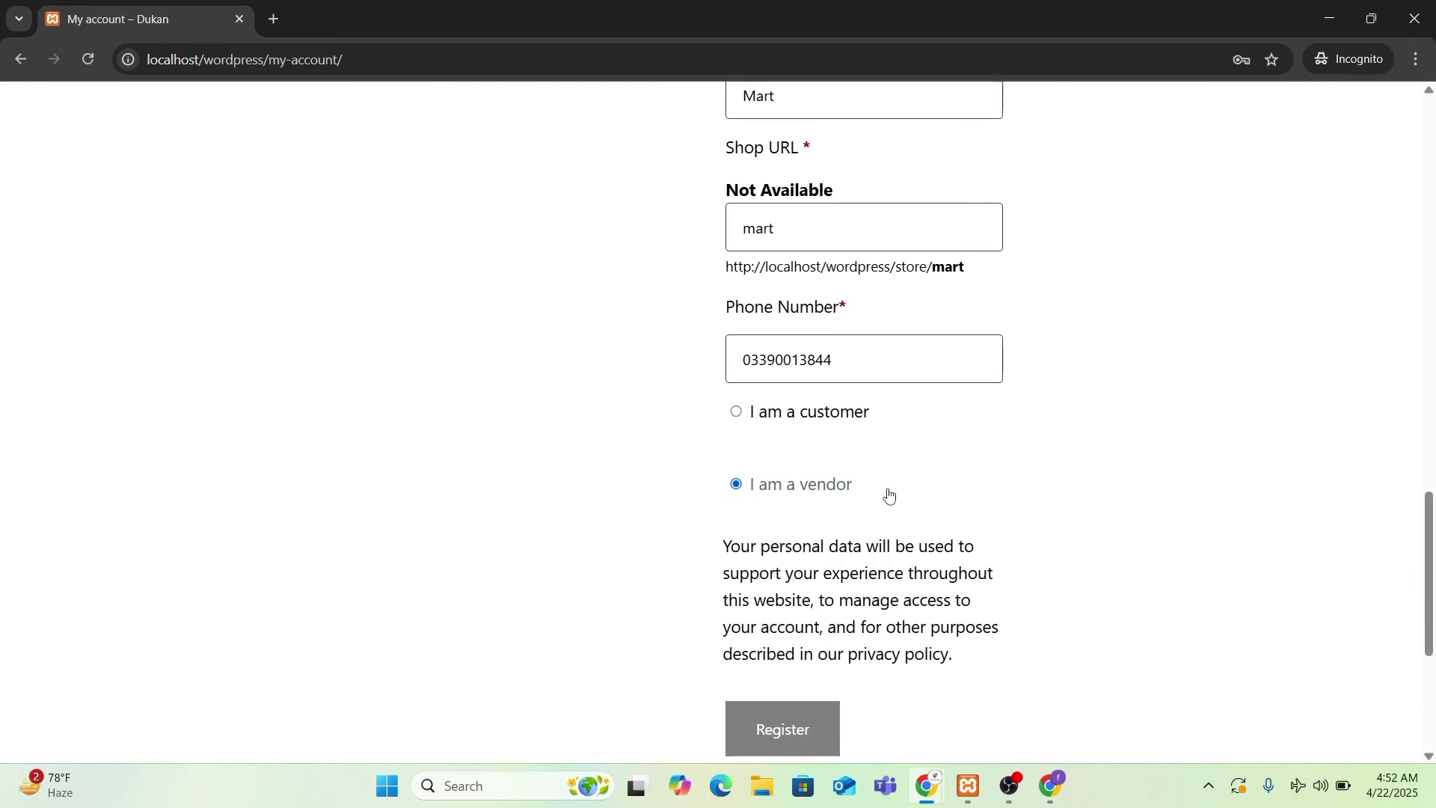
click(820, 509)
key(ctrl+a)
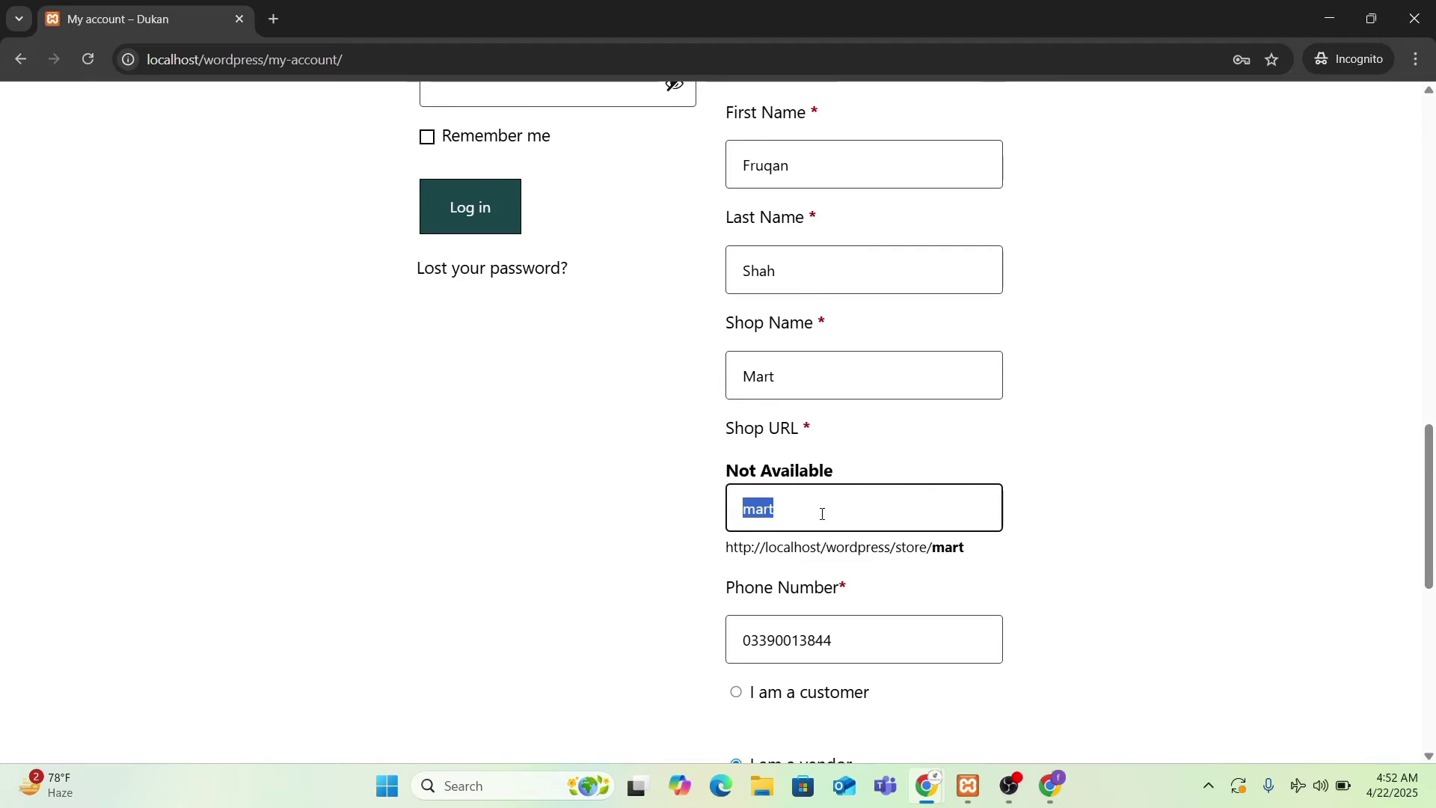
key(BackSpace)
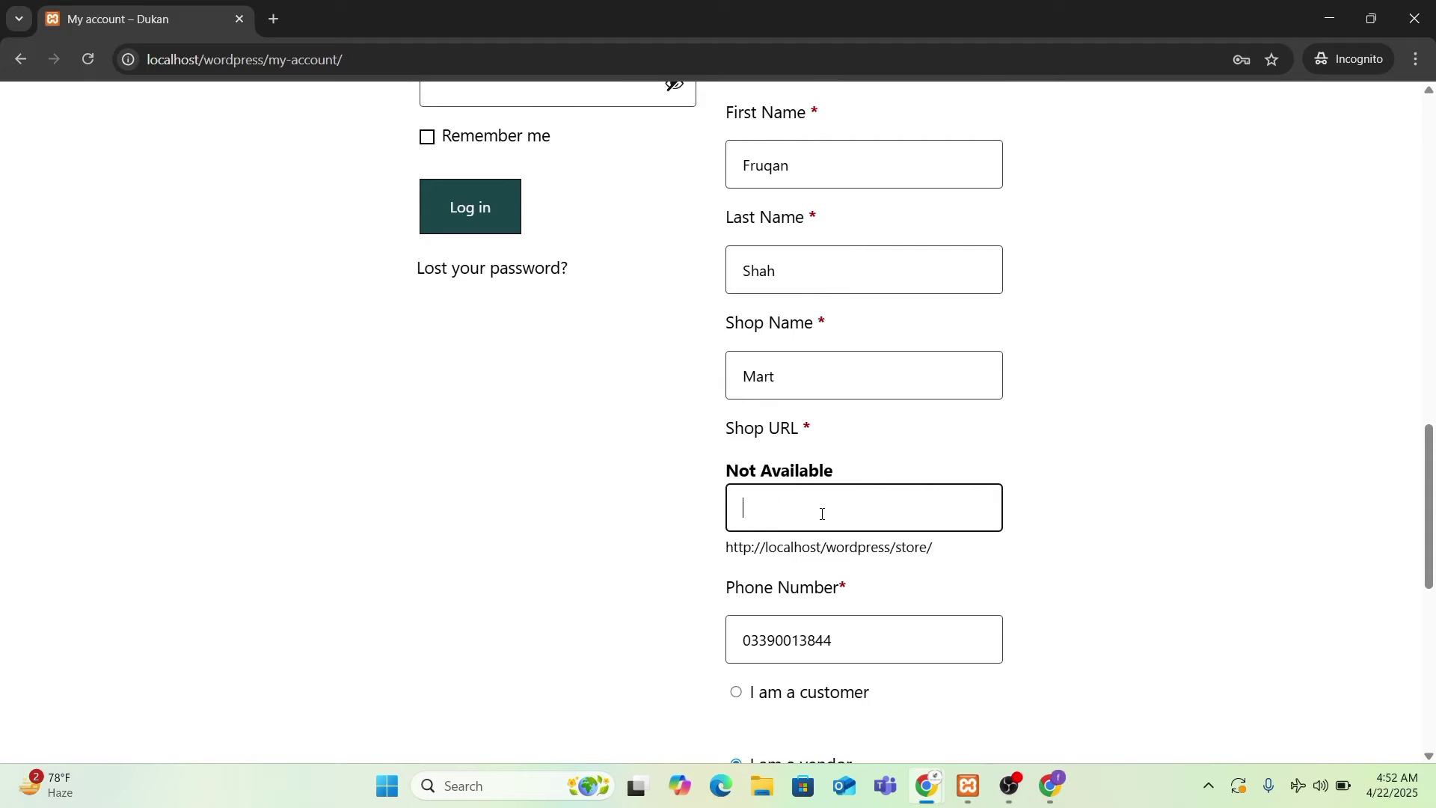
text(art_tore)
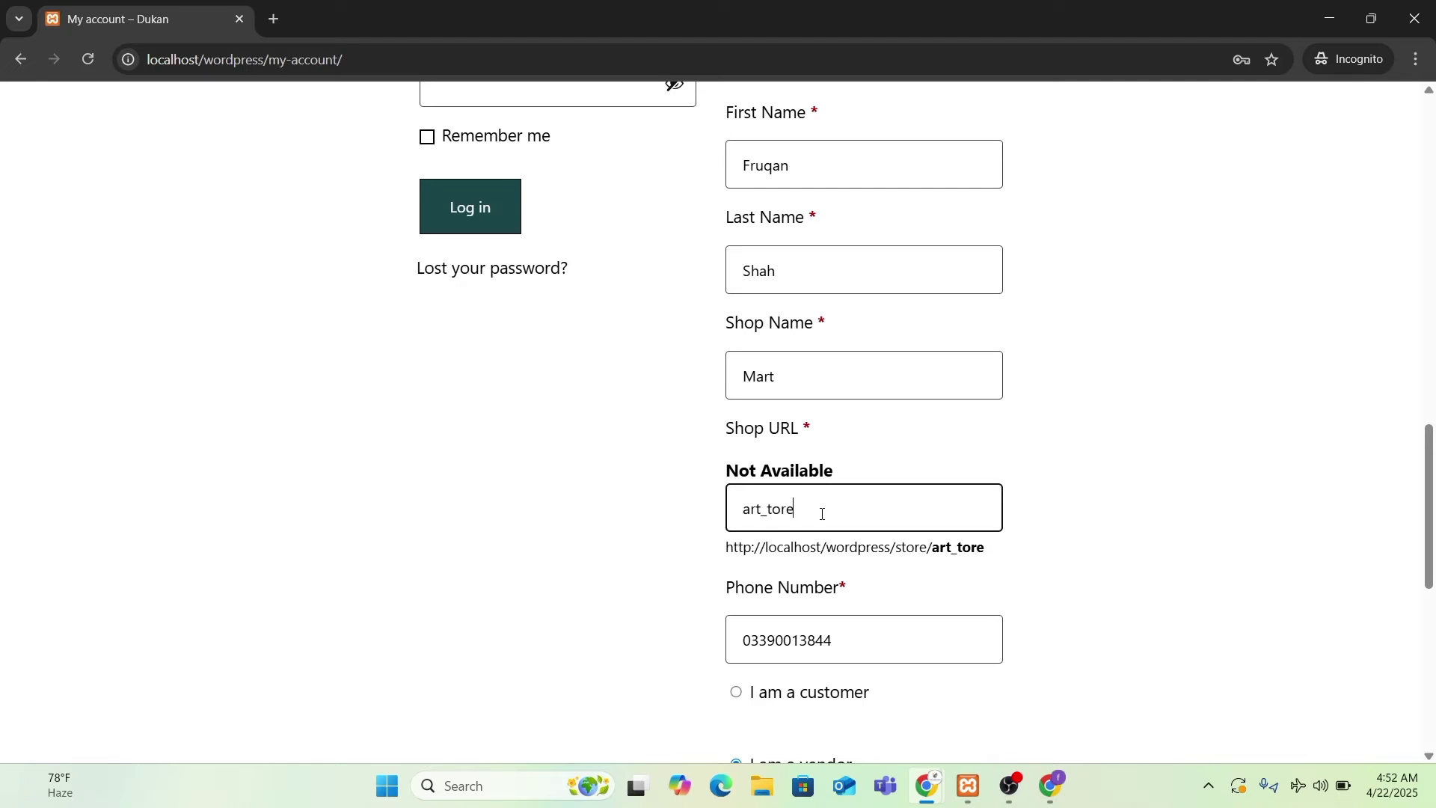
double_click(775, 511)
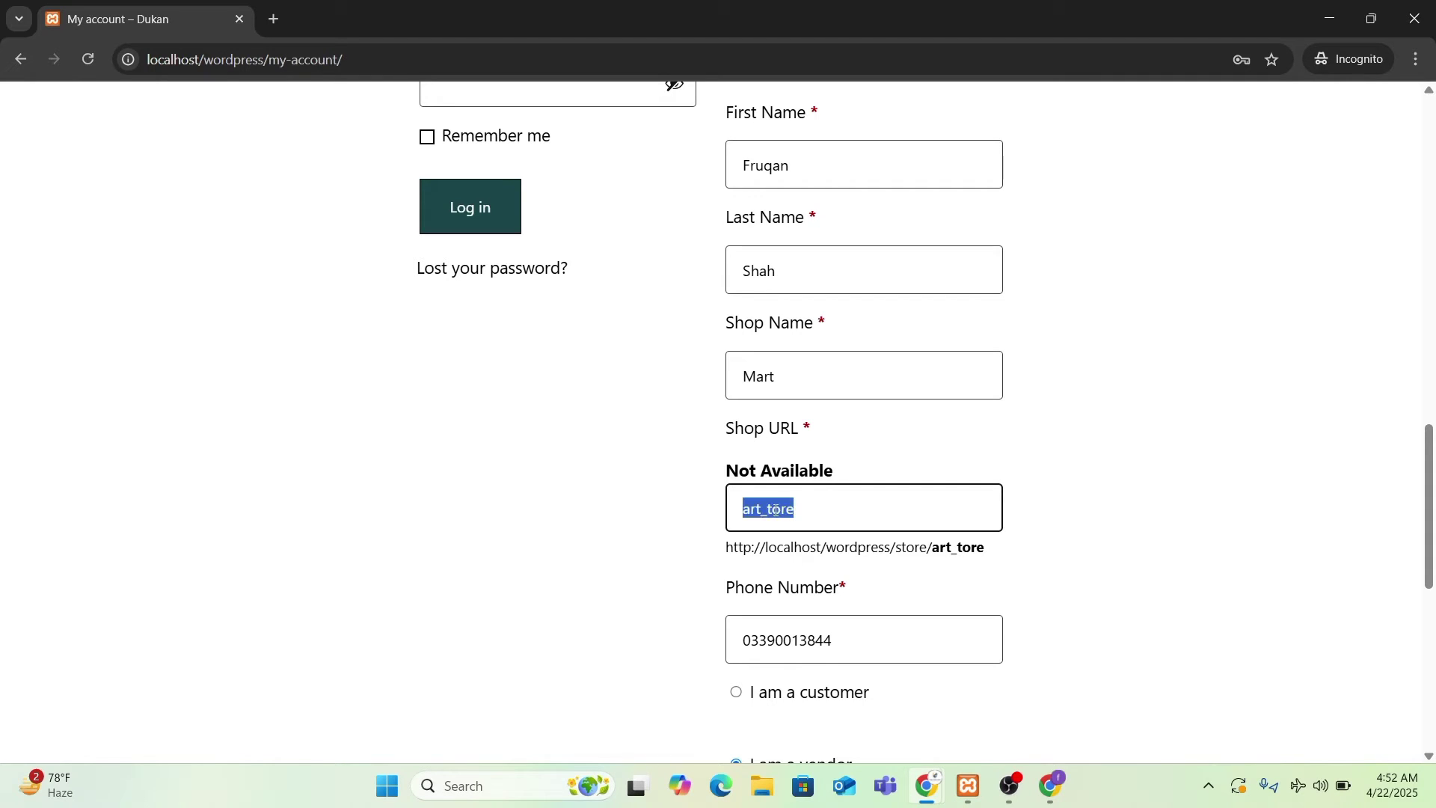
text(mm)
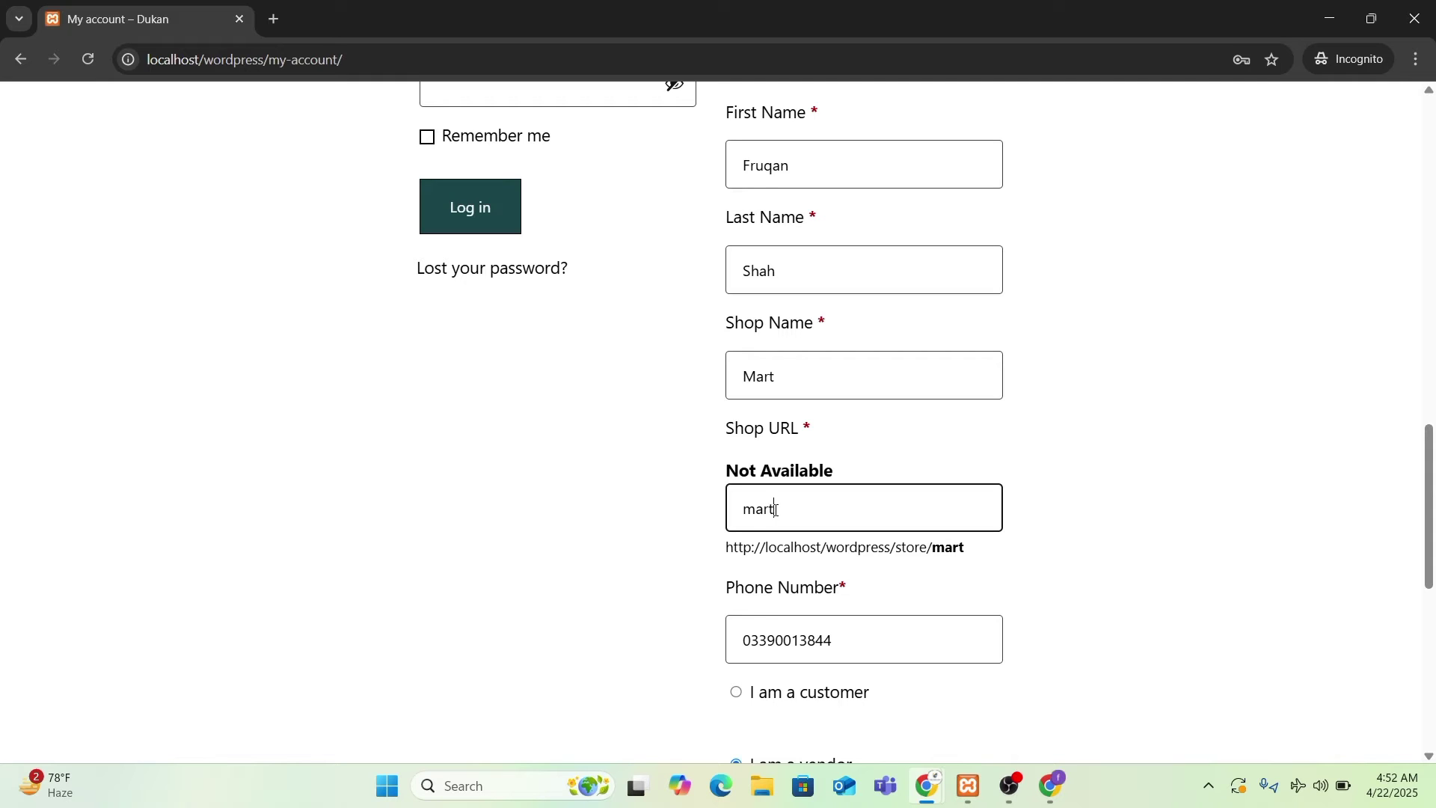
text(art_store)
scroll(1307, 509, down, 5)
- Submit the vendor registration with shop URL mart_store, pressing Register a second time
click(786, 637)
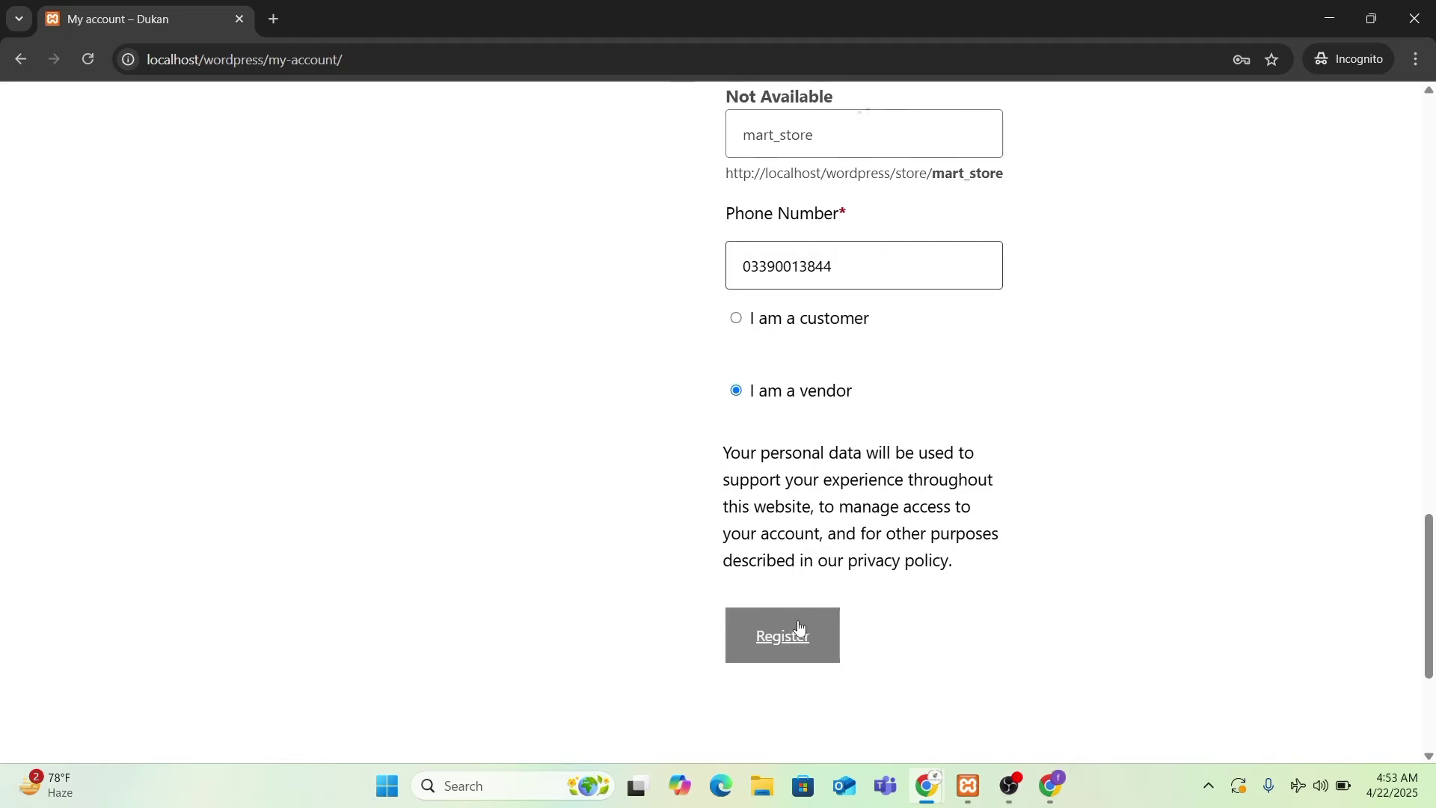
scroll(866, 609, up, 4)
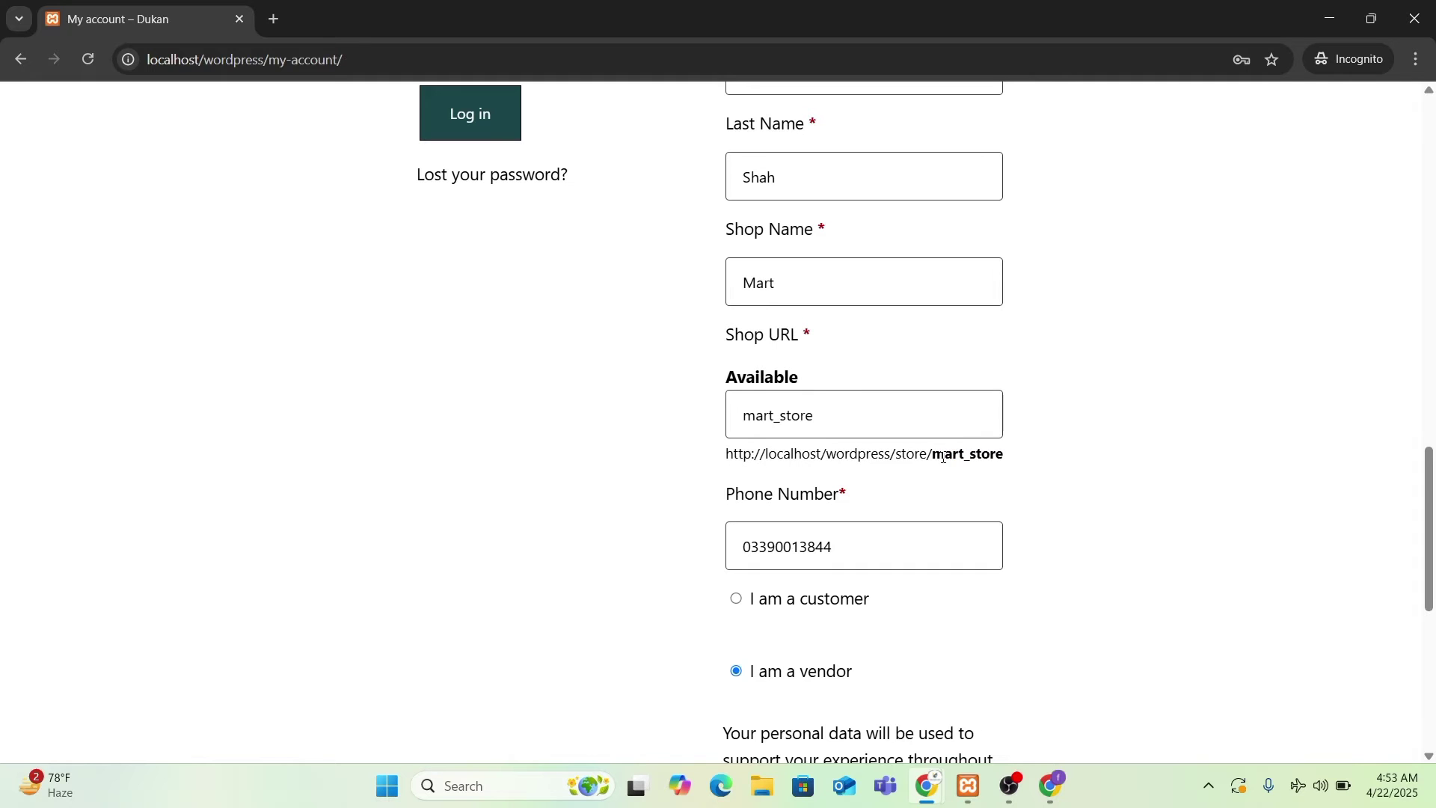
scroll(943, 458, up, 5)
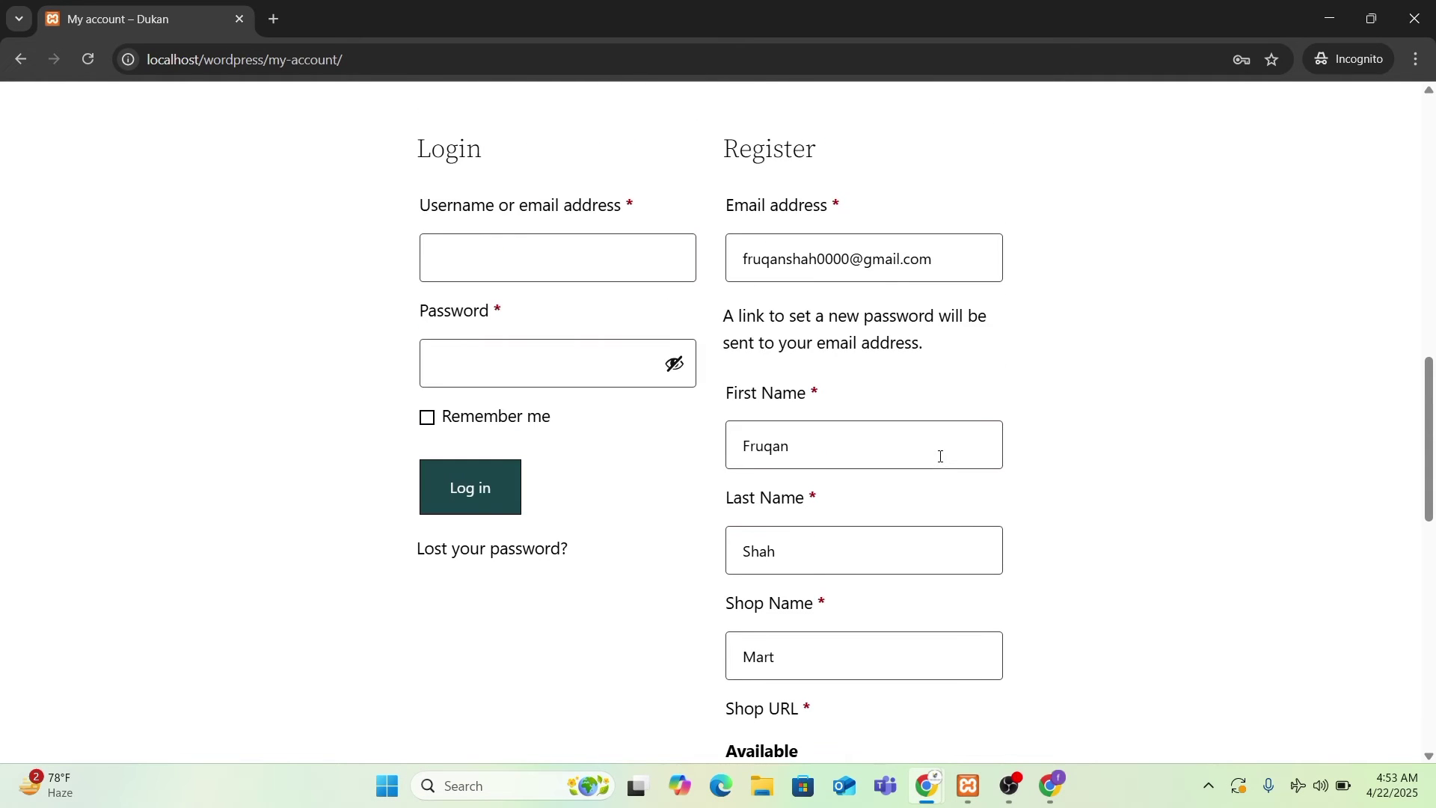
scroll(941, 456, down, 8)
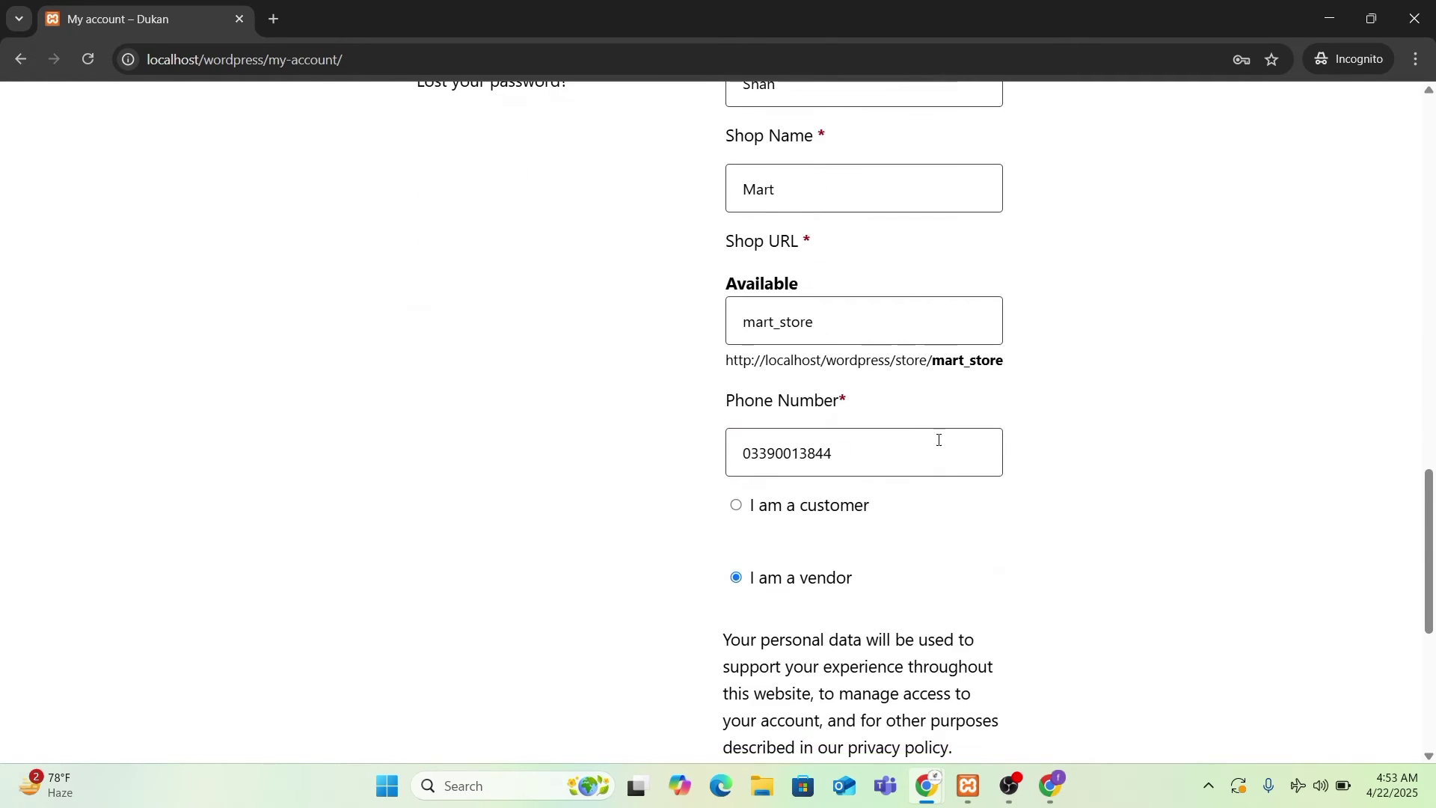
scroll(962, 571, down, 3)
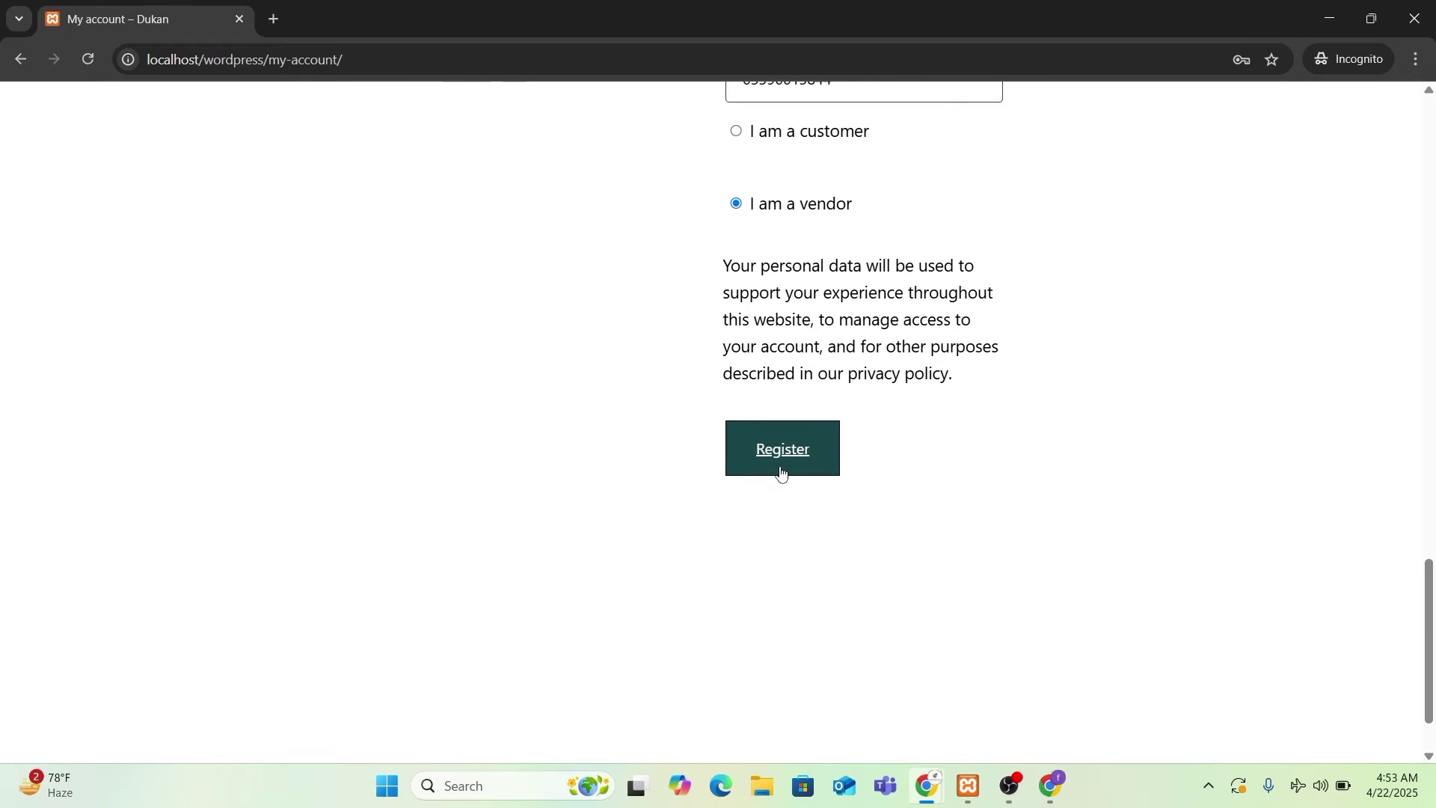
click(798, 453)
scroll(905, 468, up, 7)
scroll(908, 466, down, 2)
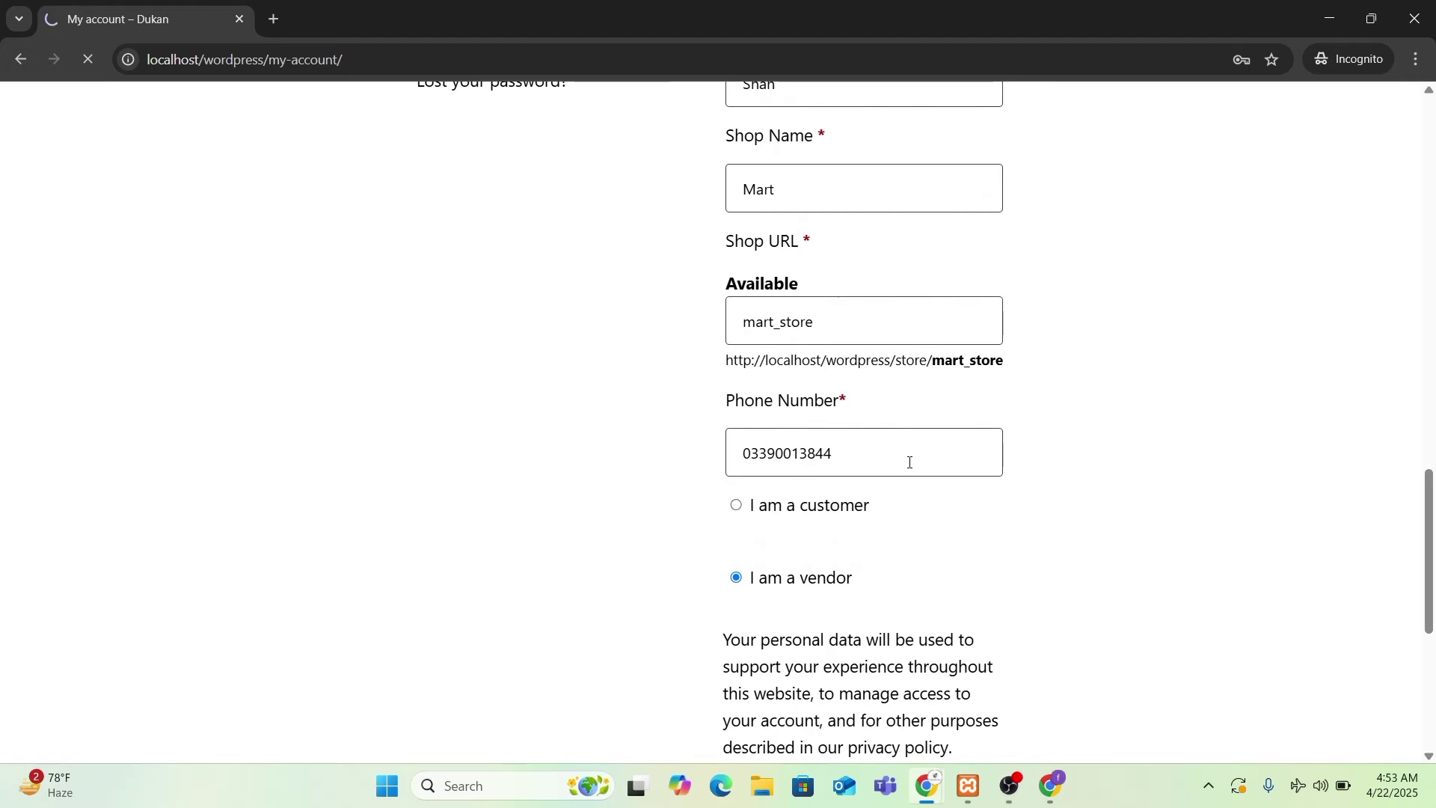
scroll(910, 462, up, 7)
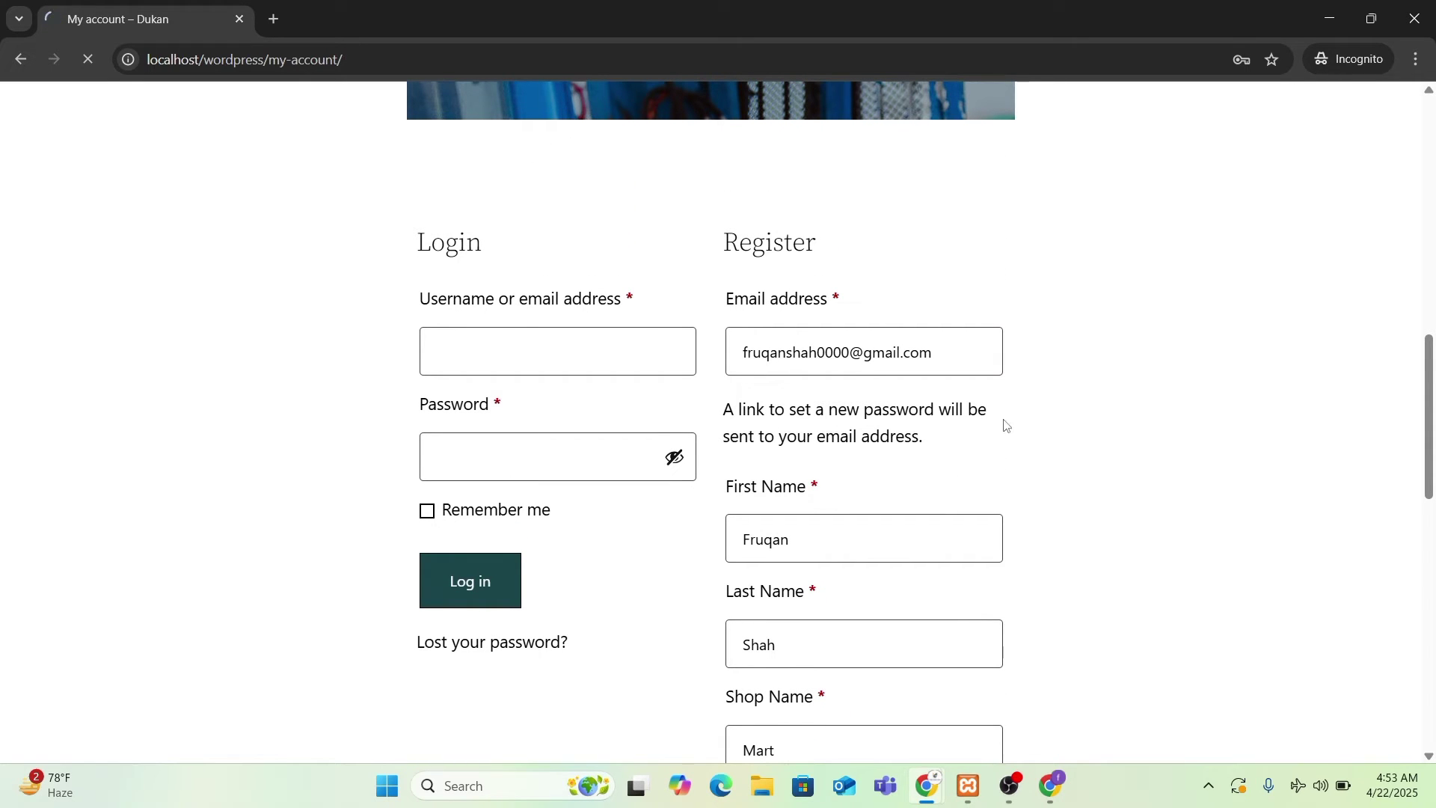
click(1051, 785)
- Open Gmail from the Google apps grid, close the Account tab, and check the Spam folder
click(1359, 118)
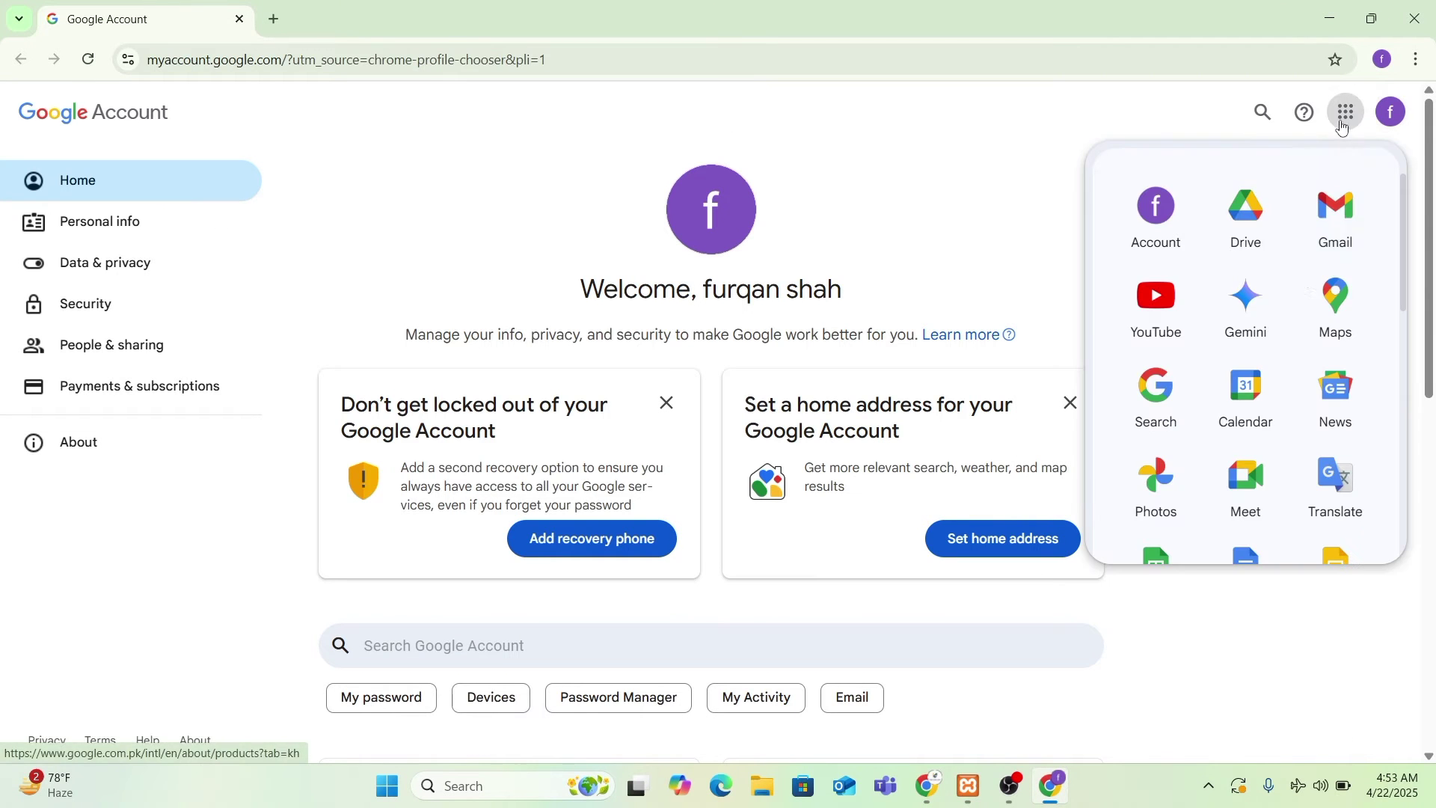
click(1324, 243)
click(240, 20)
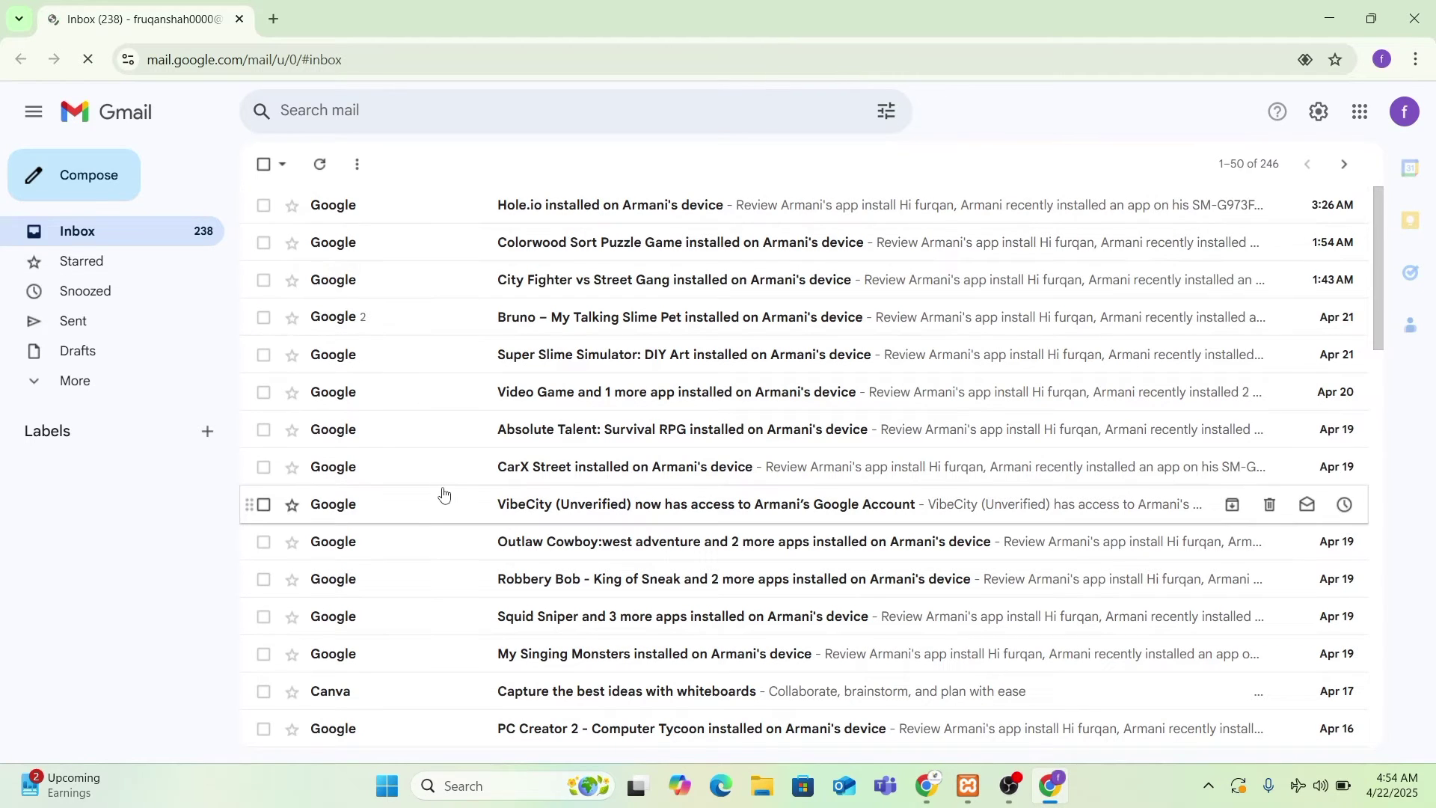
scroll(443, 494, down, 5)
scroll(444, 495, up, 5)
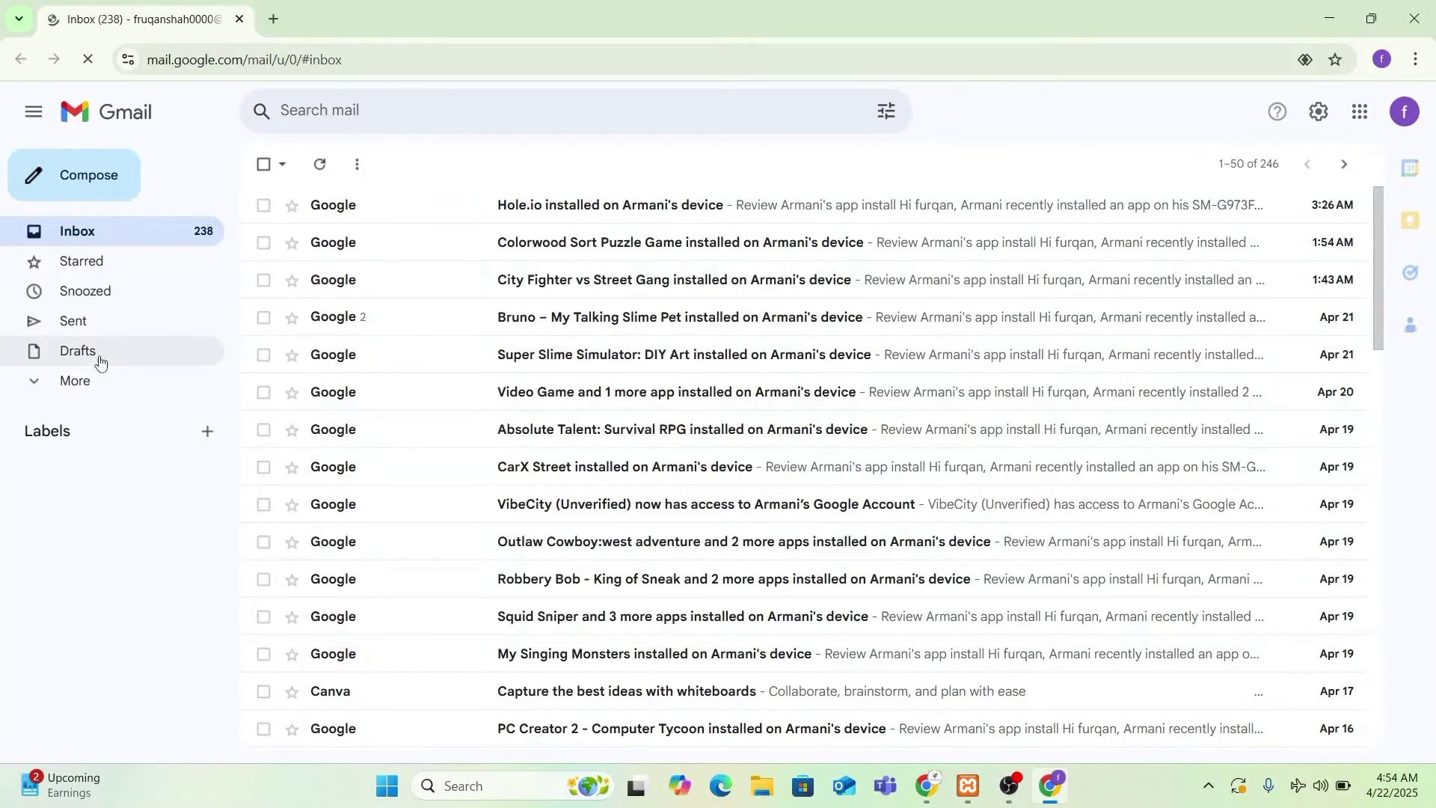
click(75, 381)
click(103, 531)
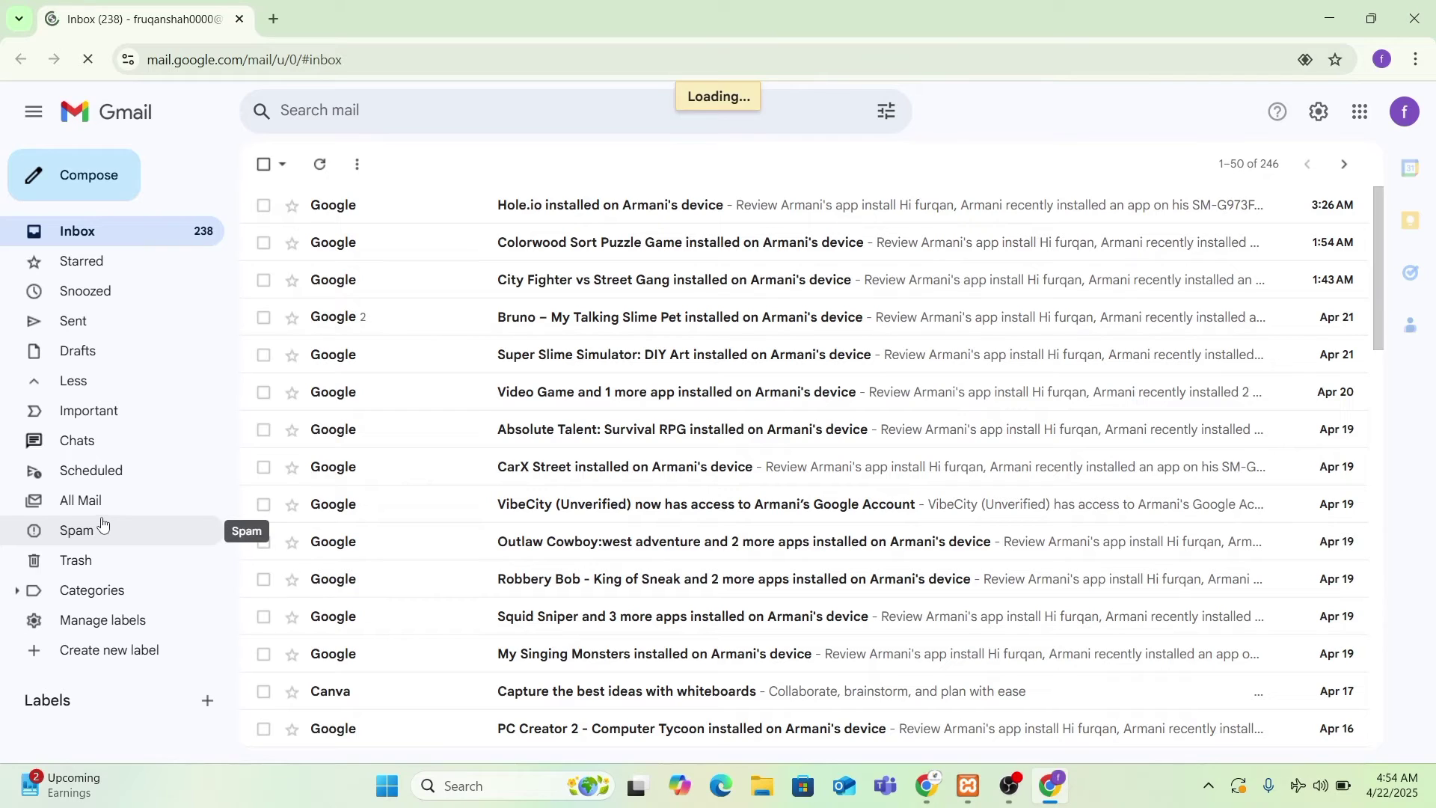
scroll(523, 472, down, 5)
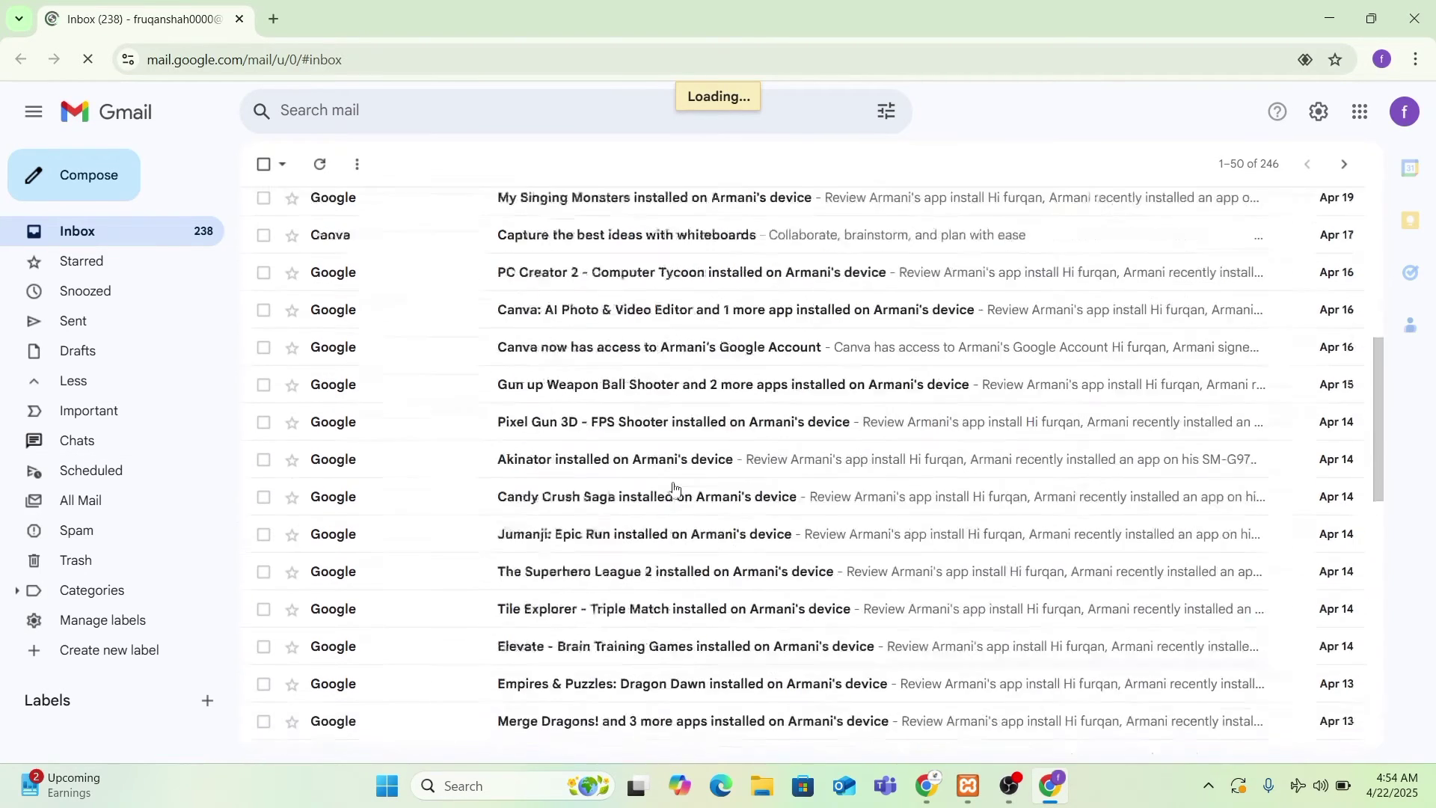
scroll(689, 500, up, 5)
- Bring the Vendor Setup Wizard forward, minimize Gmail, and start the wizard with Let's Go
mouse_move(927, 785)
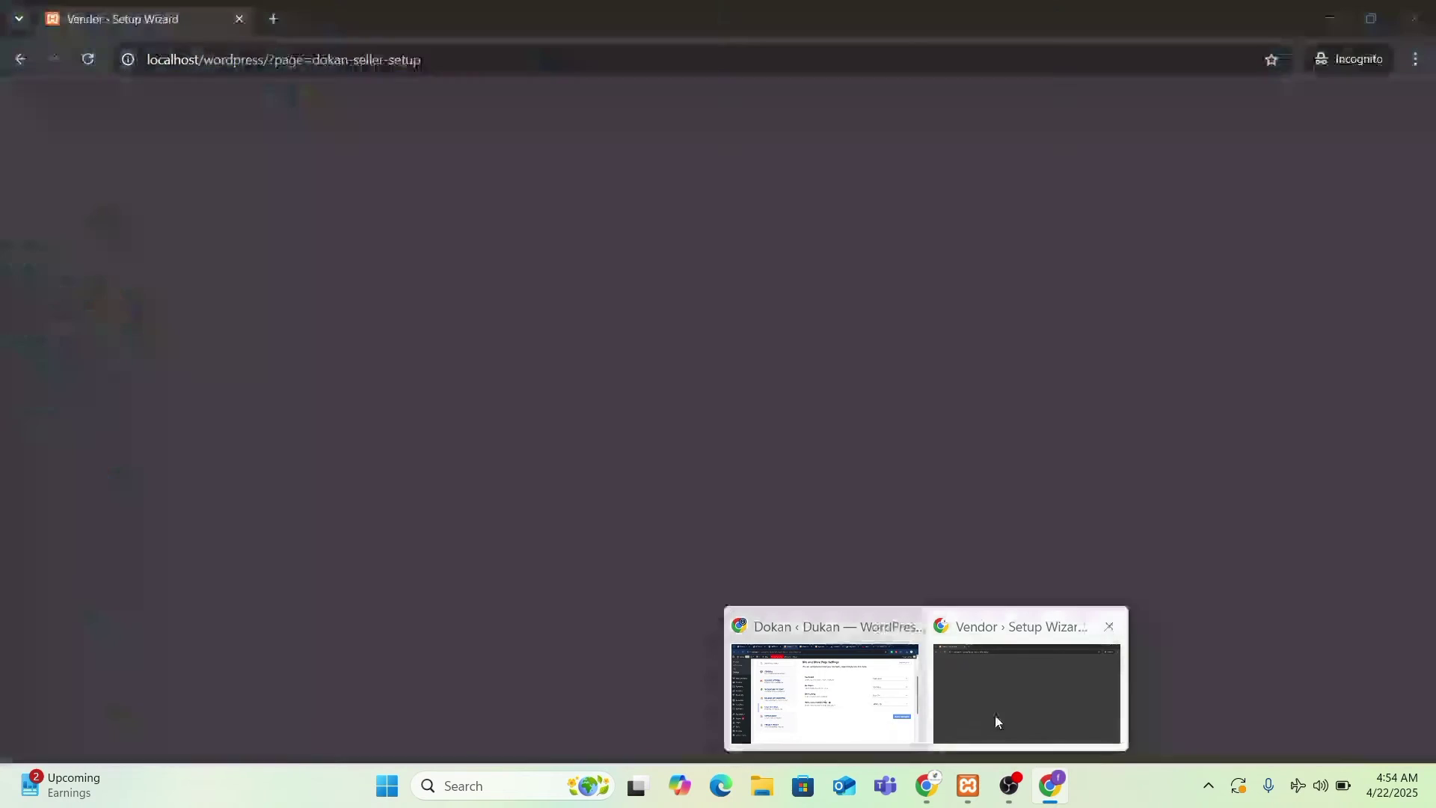
click(995, 717)
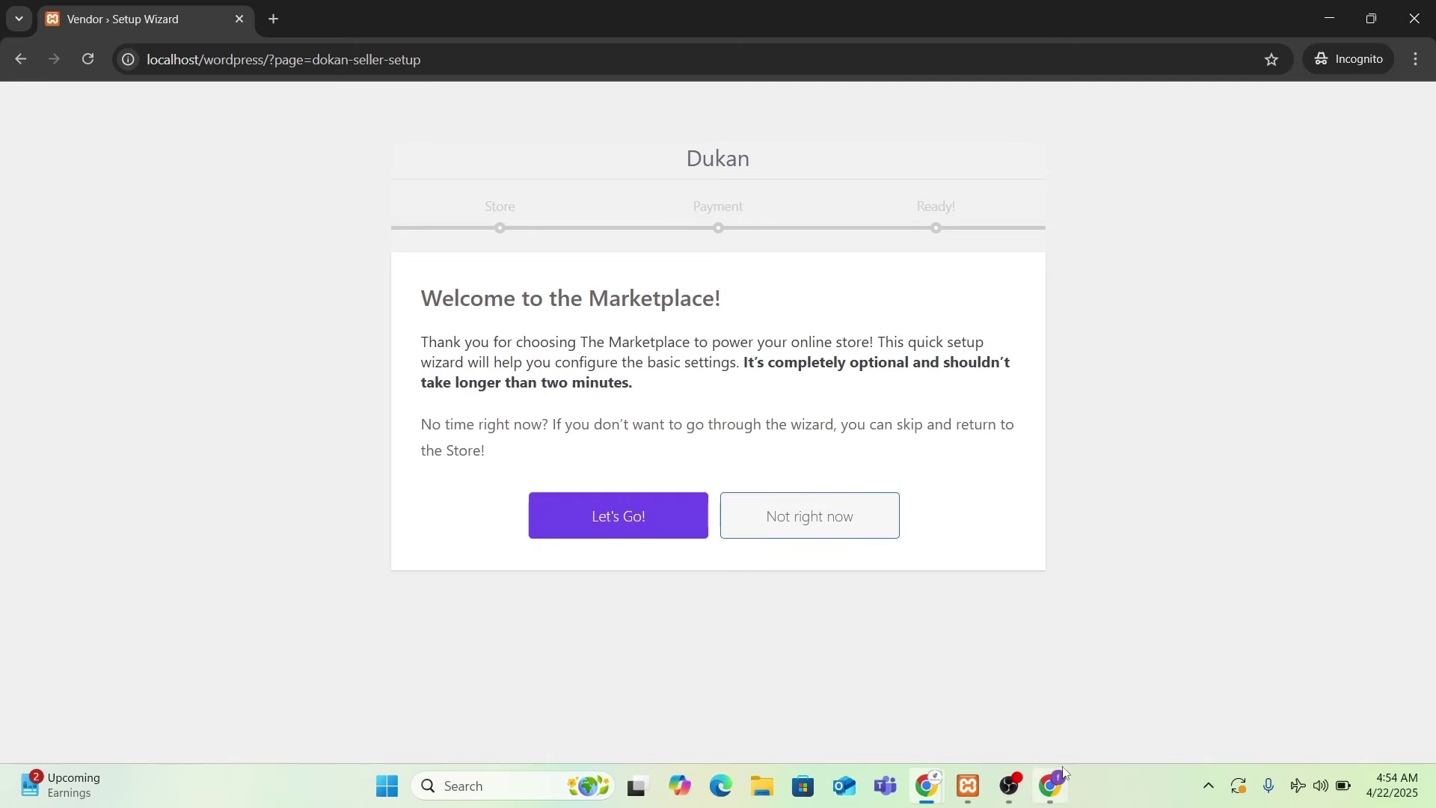
click(1051, 785)
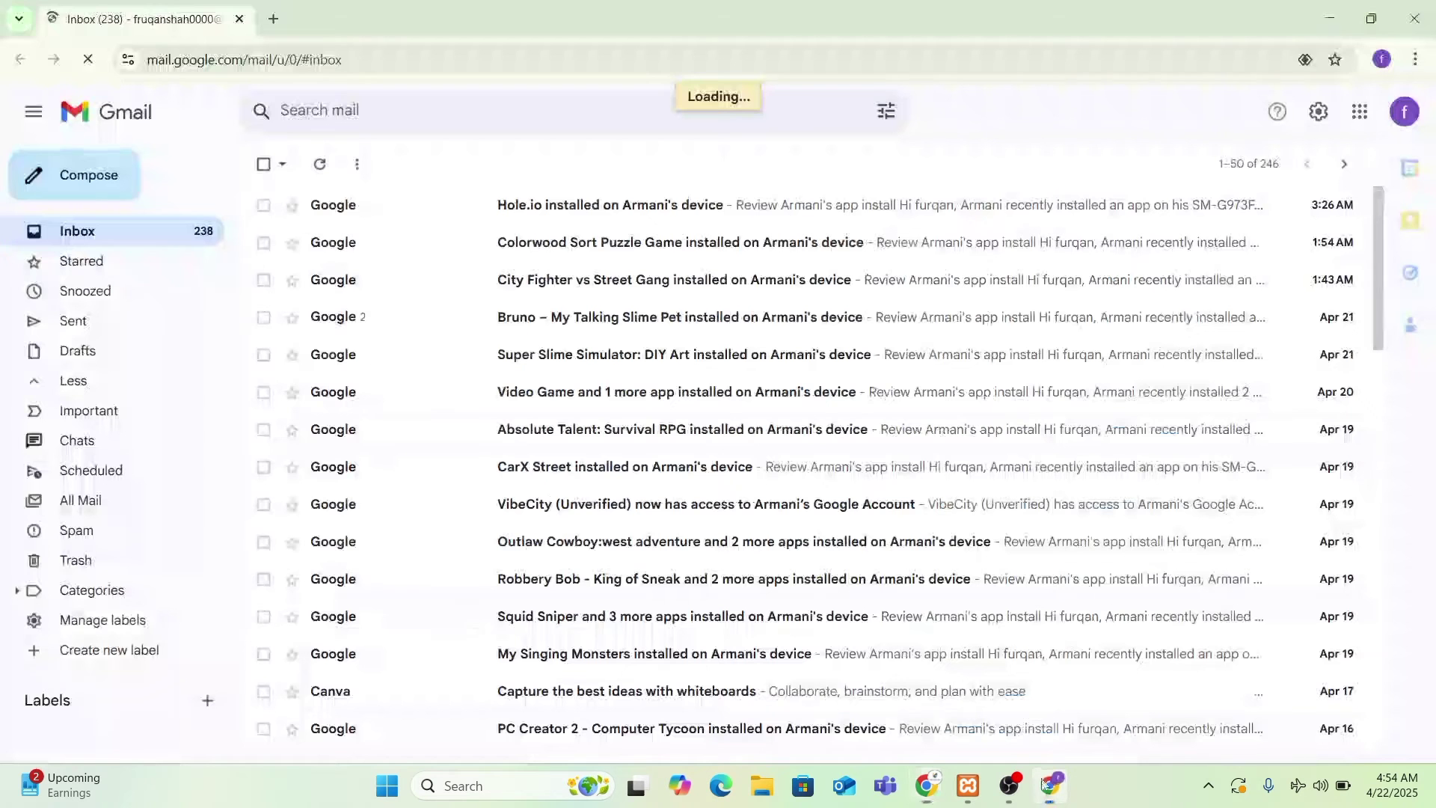
click(1329, 18)
click(595, 522)
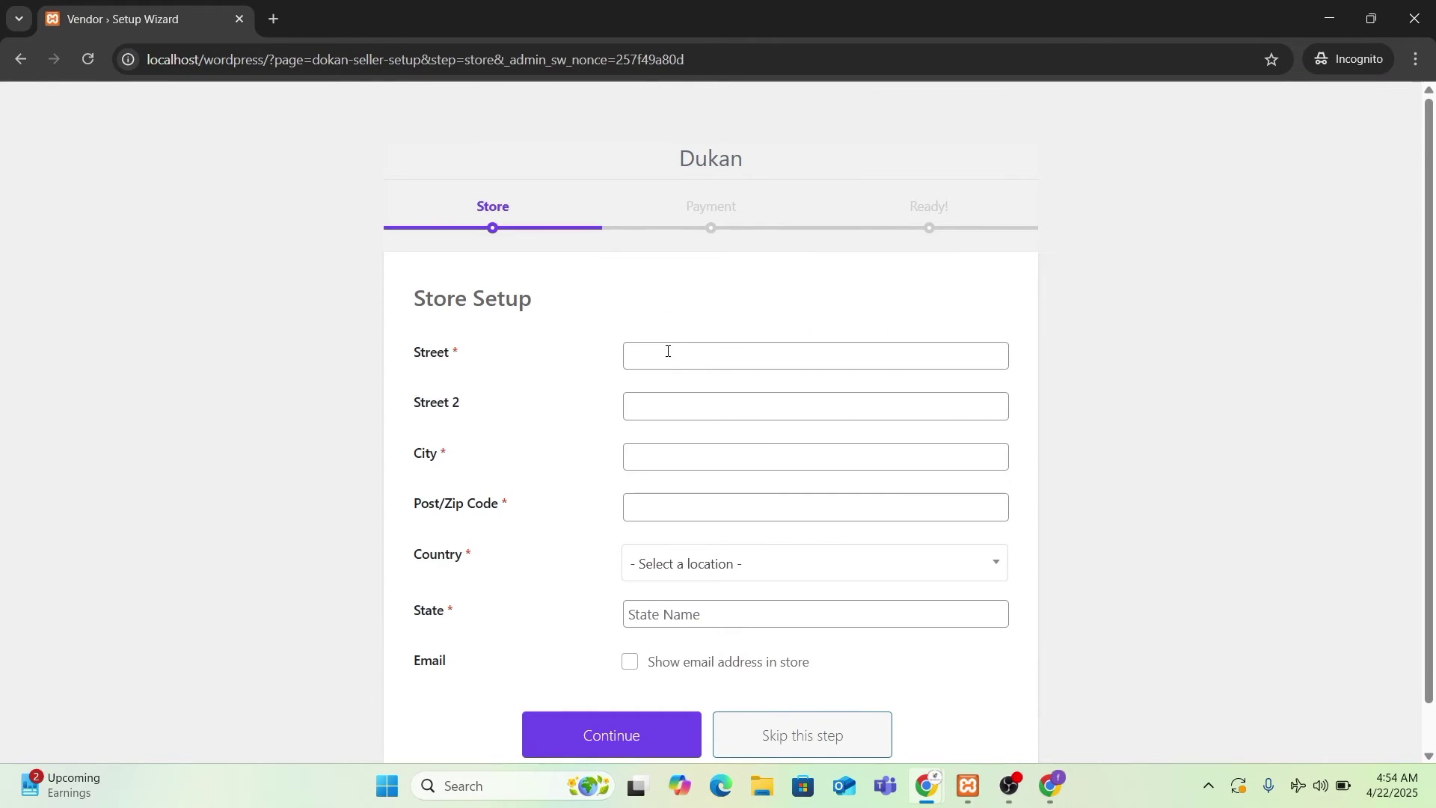
- Fill the store address from autofill with state Sindh and city Karachi, showing the store email
scroll(662, 329, down, 1)
click(658, 309)
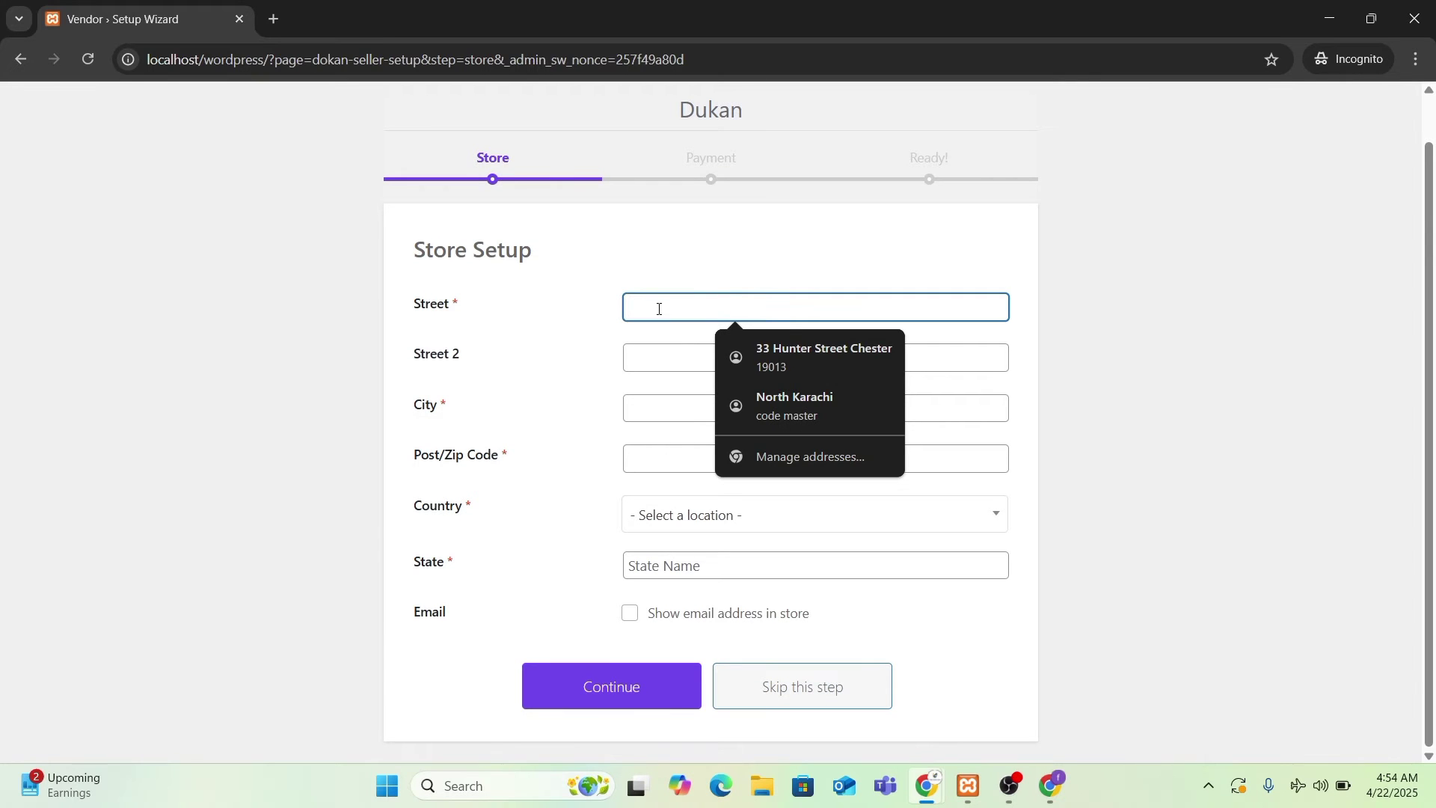
click(739, 350)
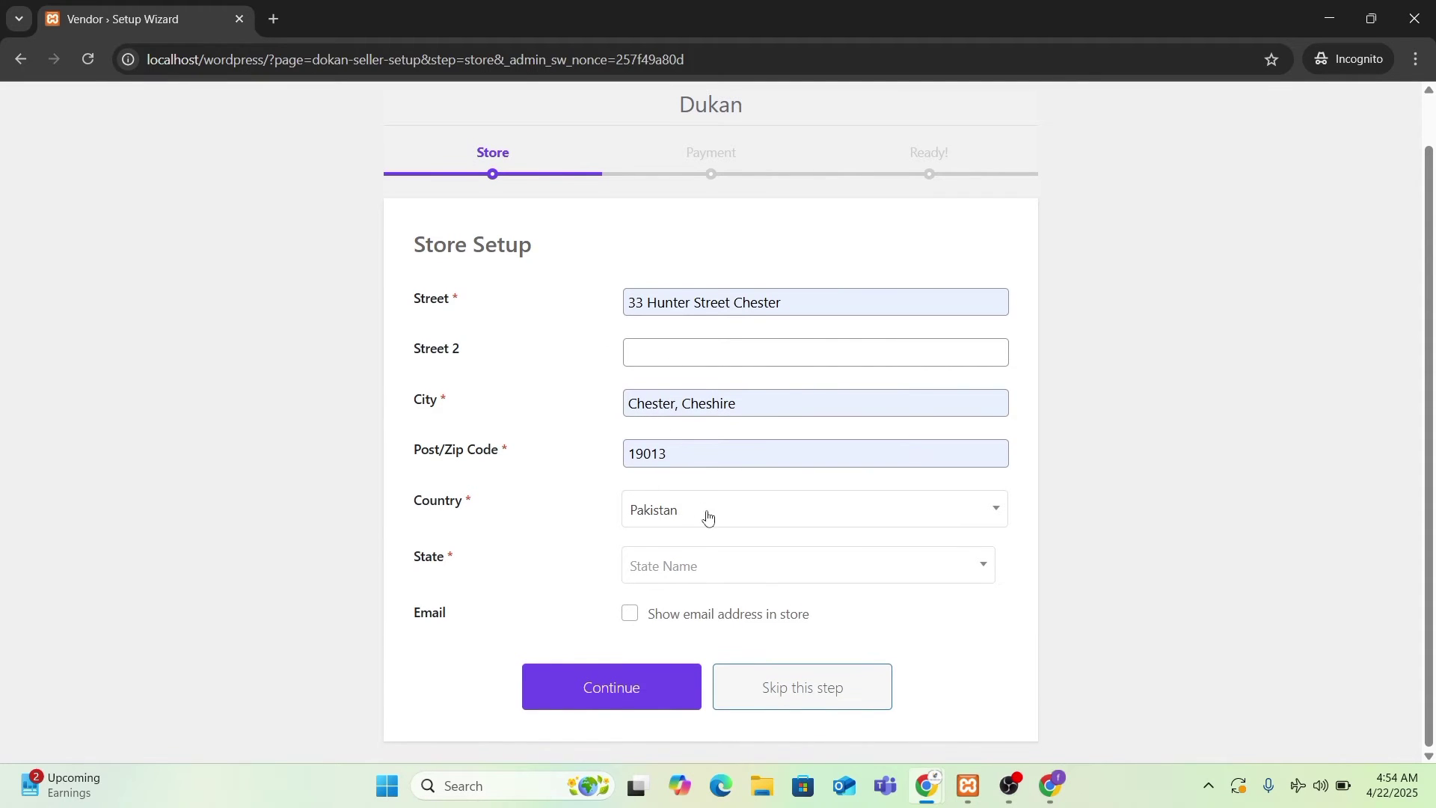
click(703, 571)
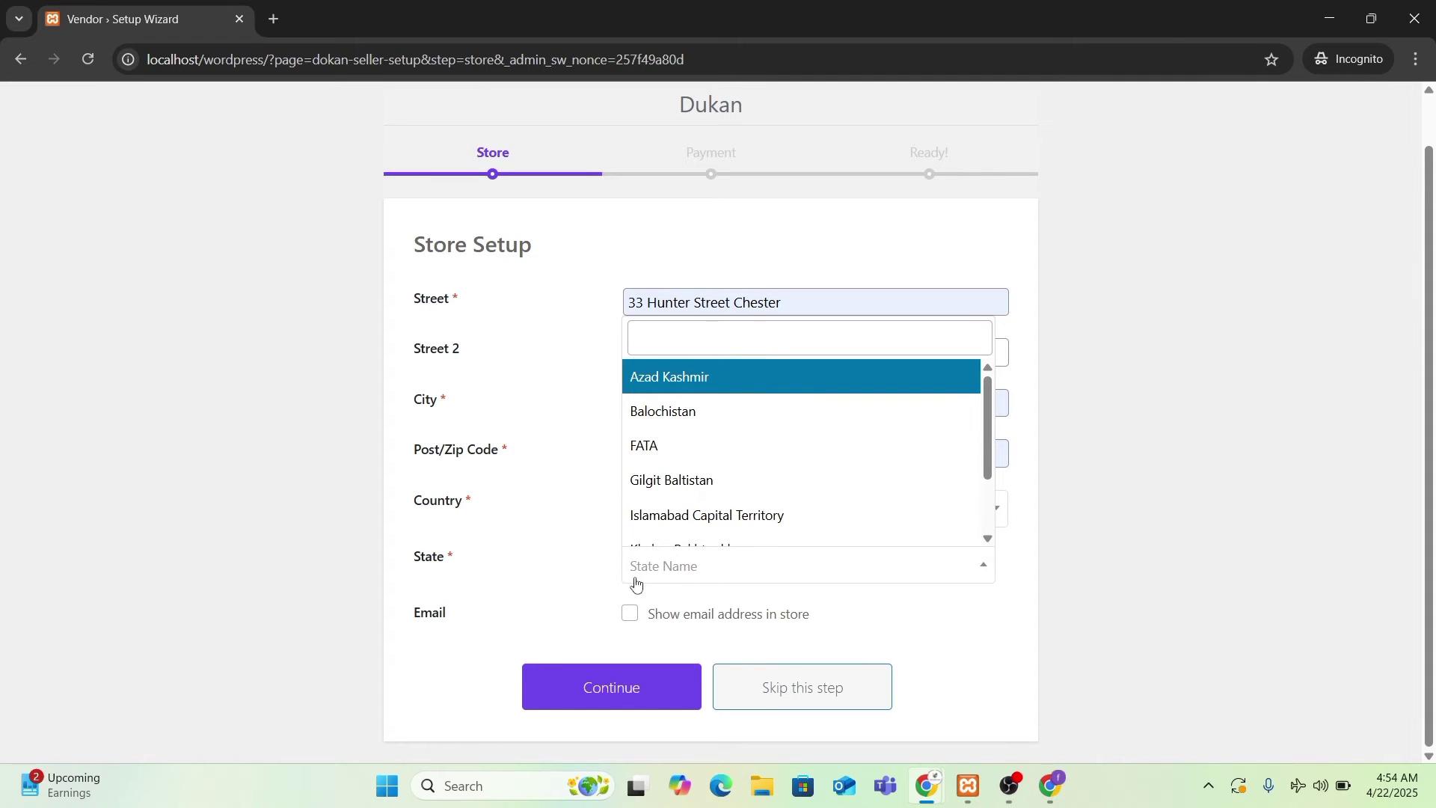
scroll(635, 490, down, 3)
click(673, 522)
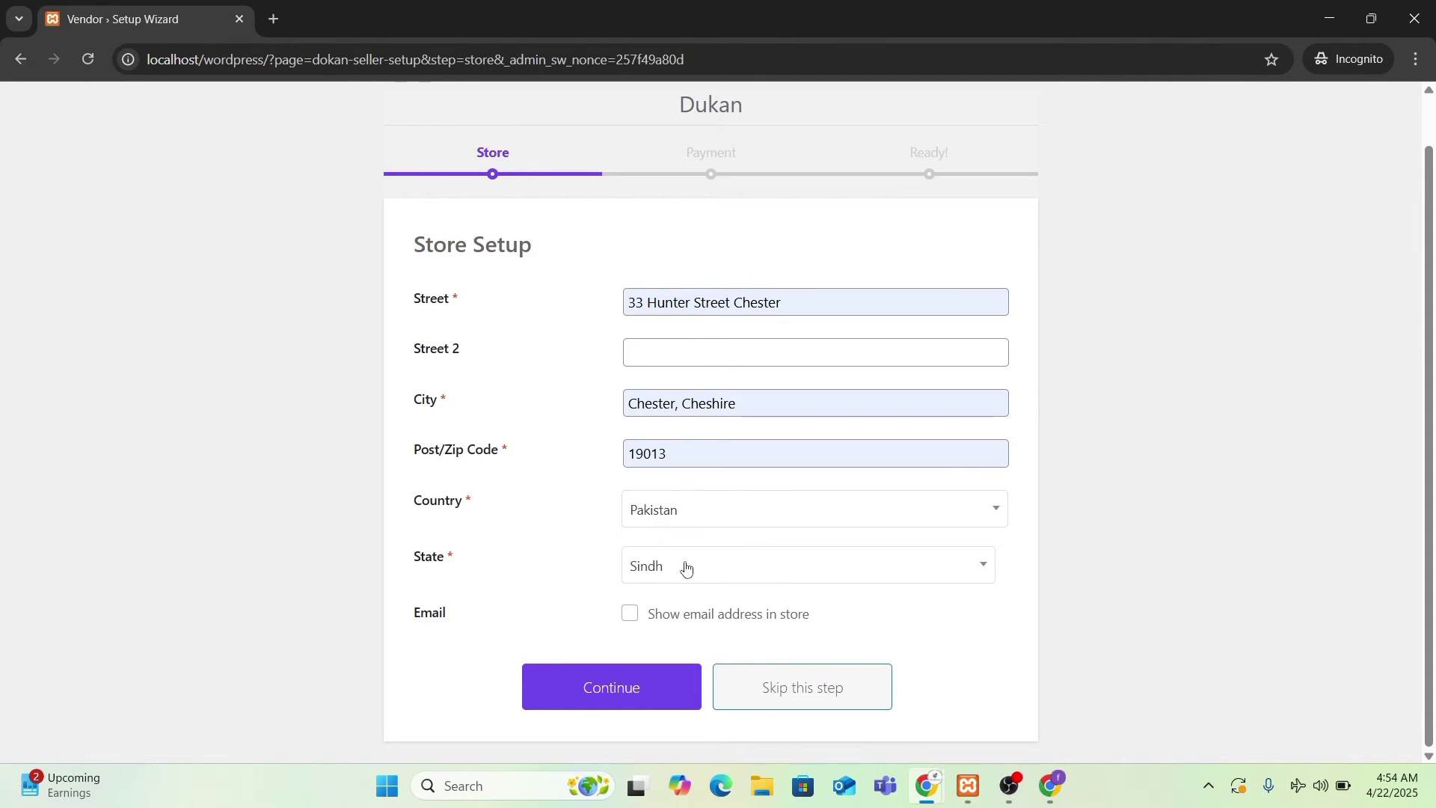
triple_click(746, 408)
click(757, 479)
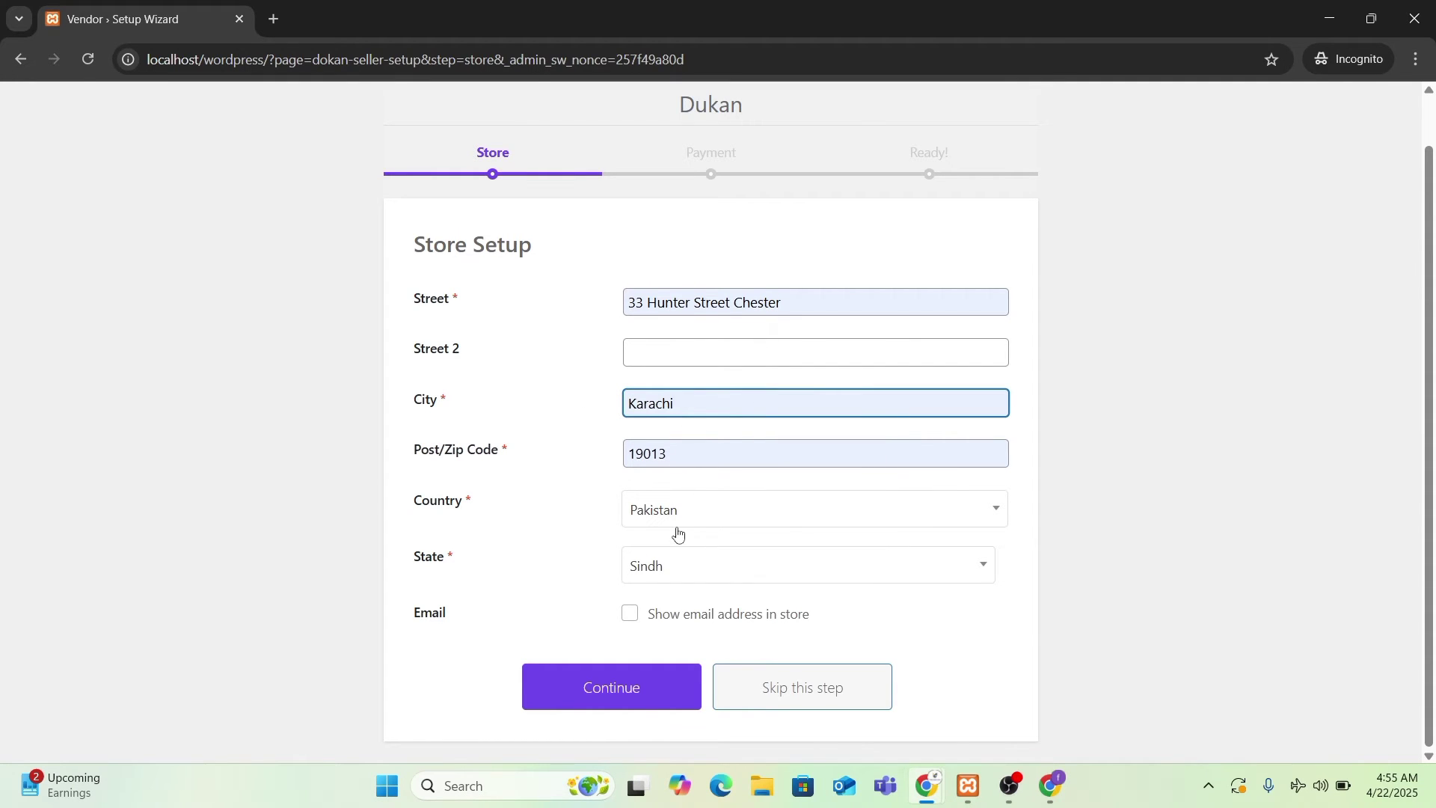
click(632, 615)
click(621, 688)
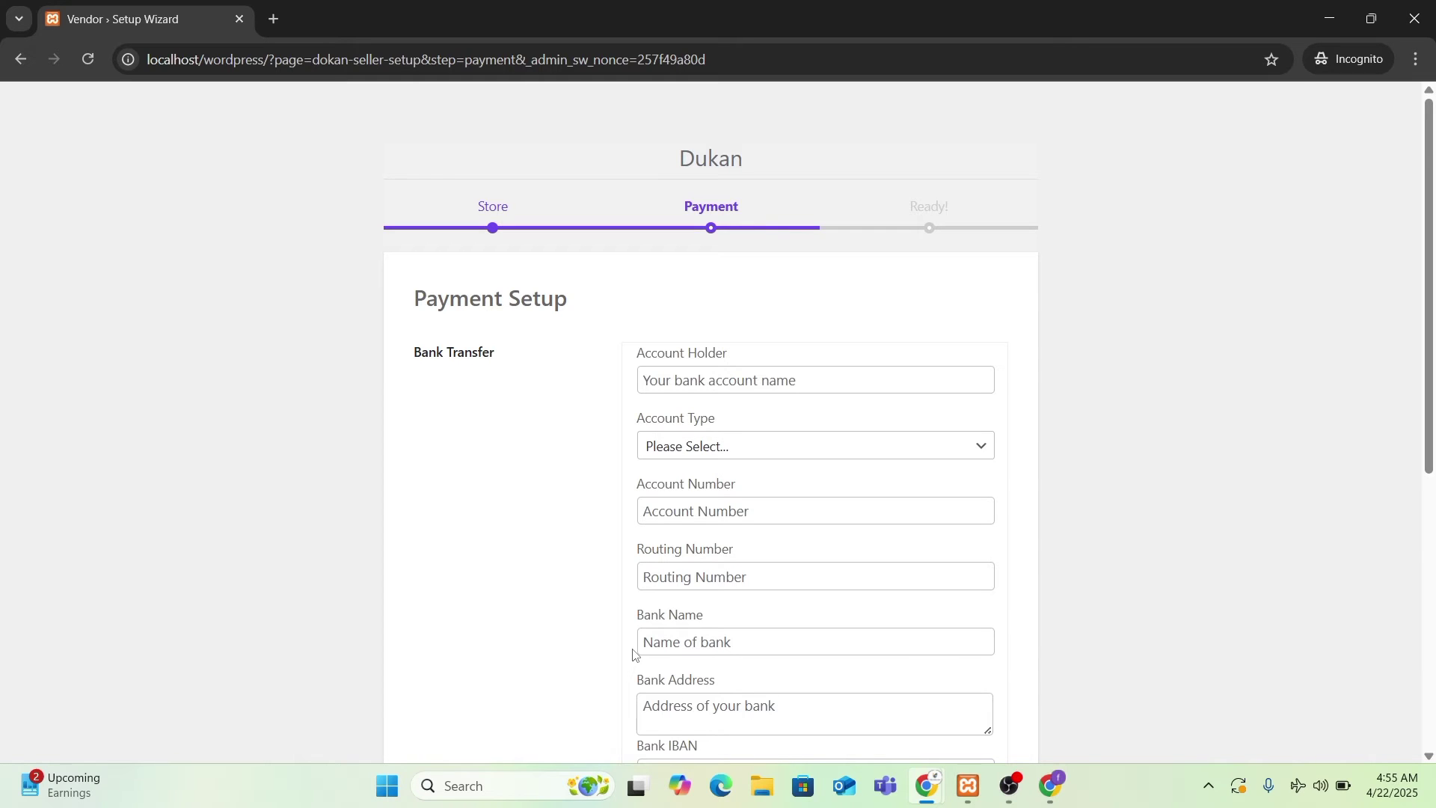
- Enter the account holder's name, choose Personal account type, and enter account and routing numbers
click(752, 383)
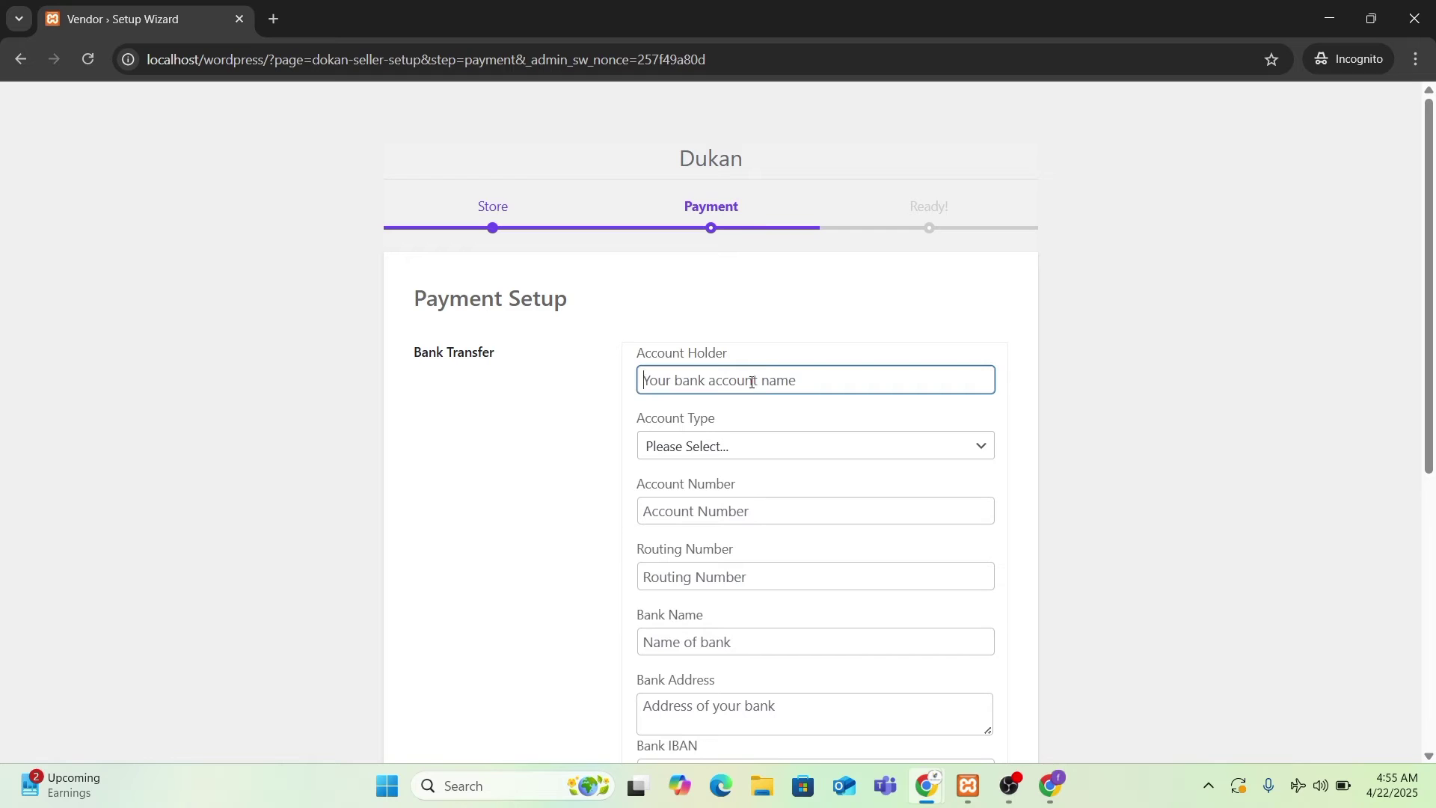
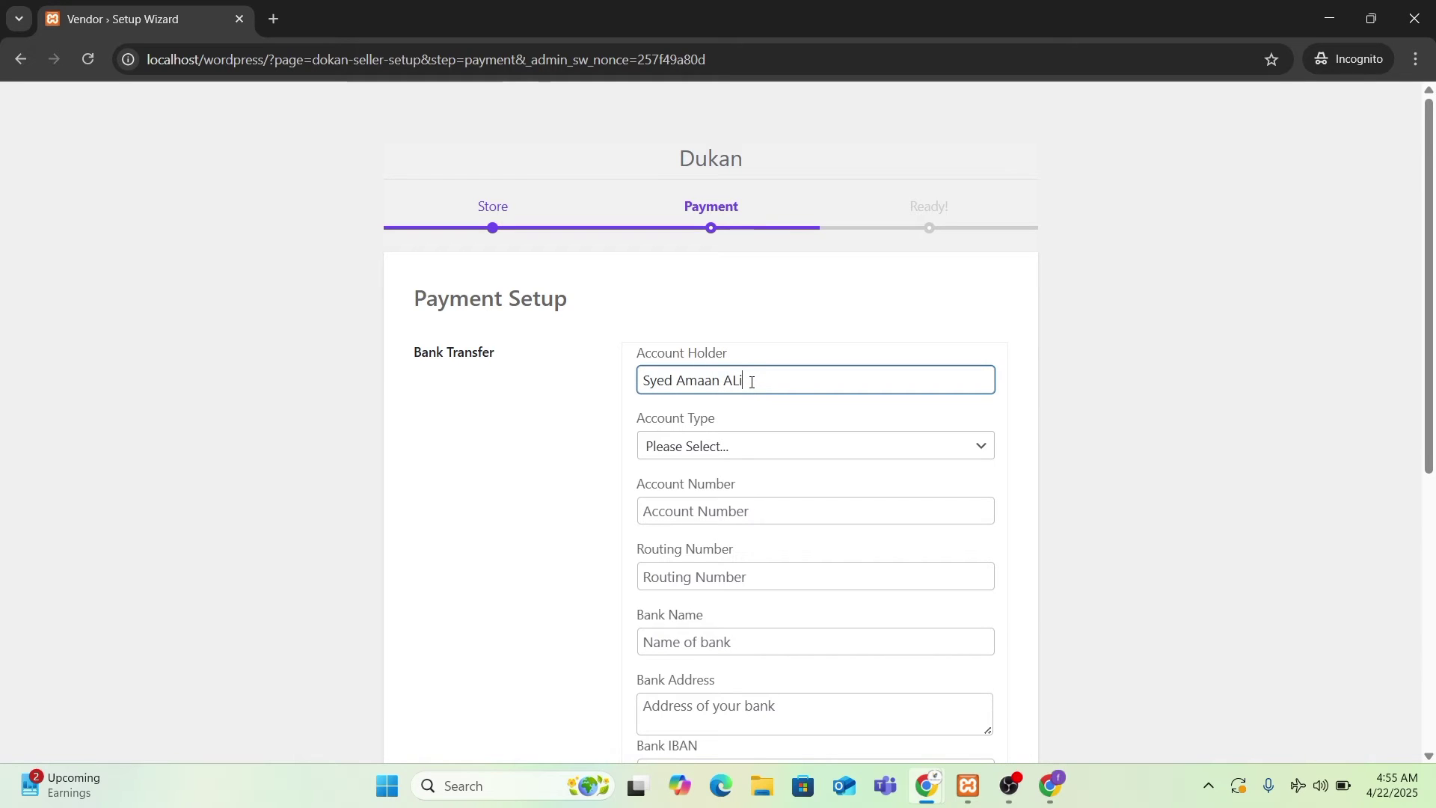
click(739, 449)
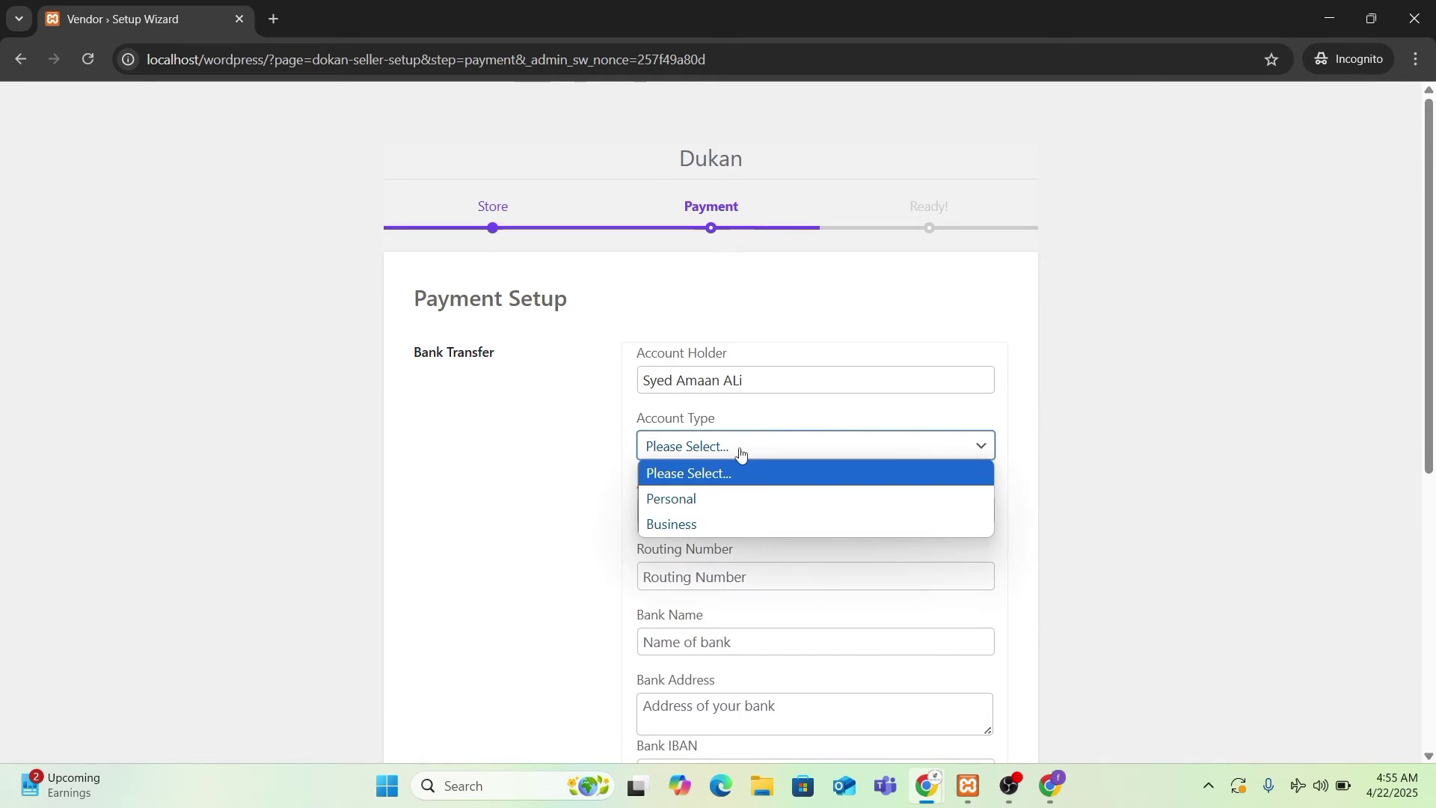
click(719, 500)
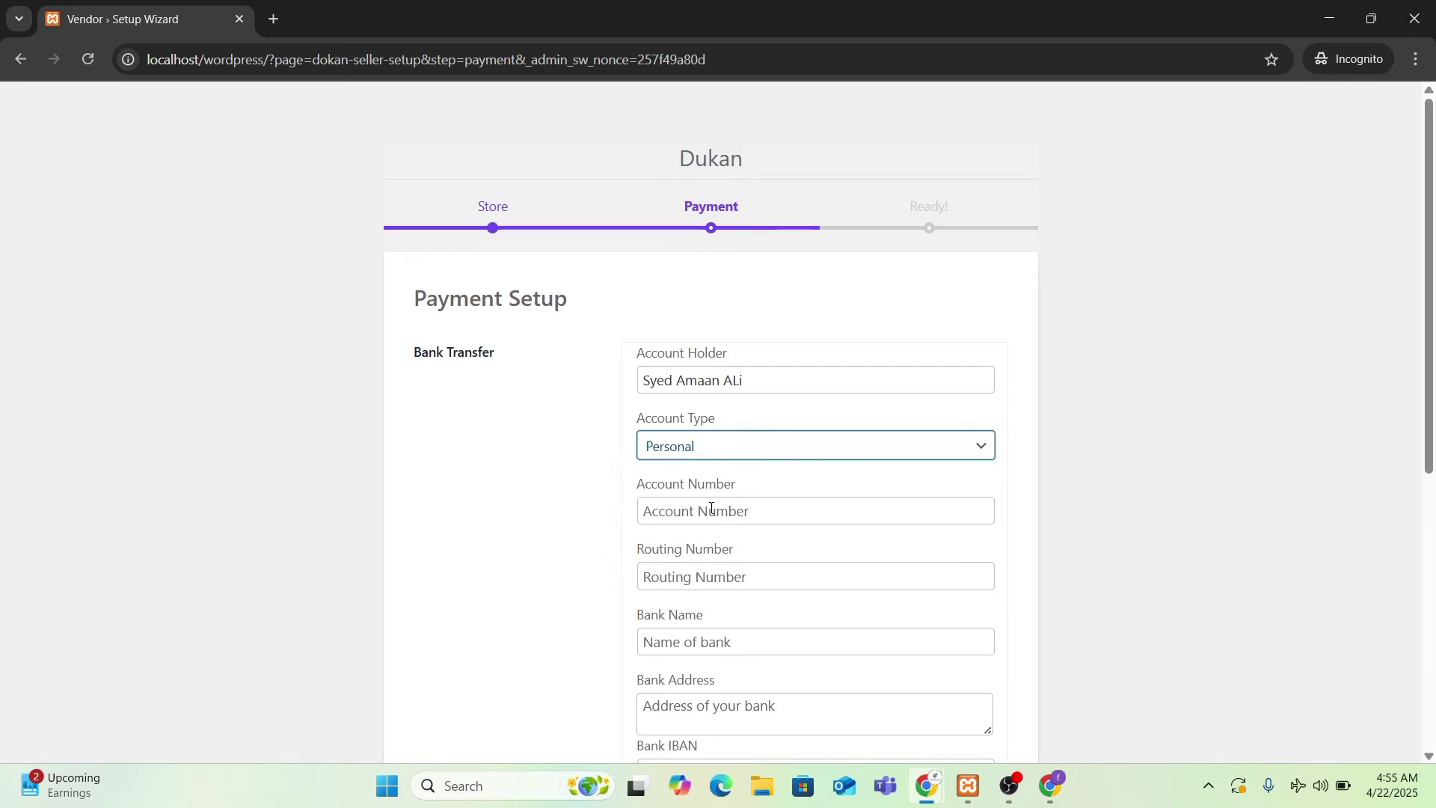
click(711, 510)
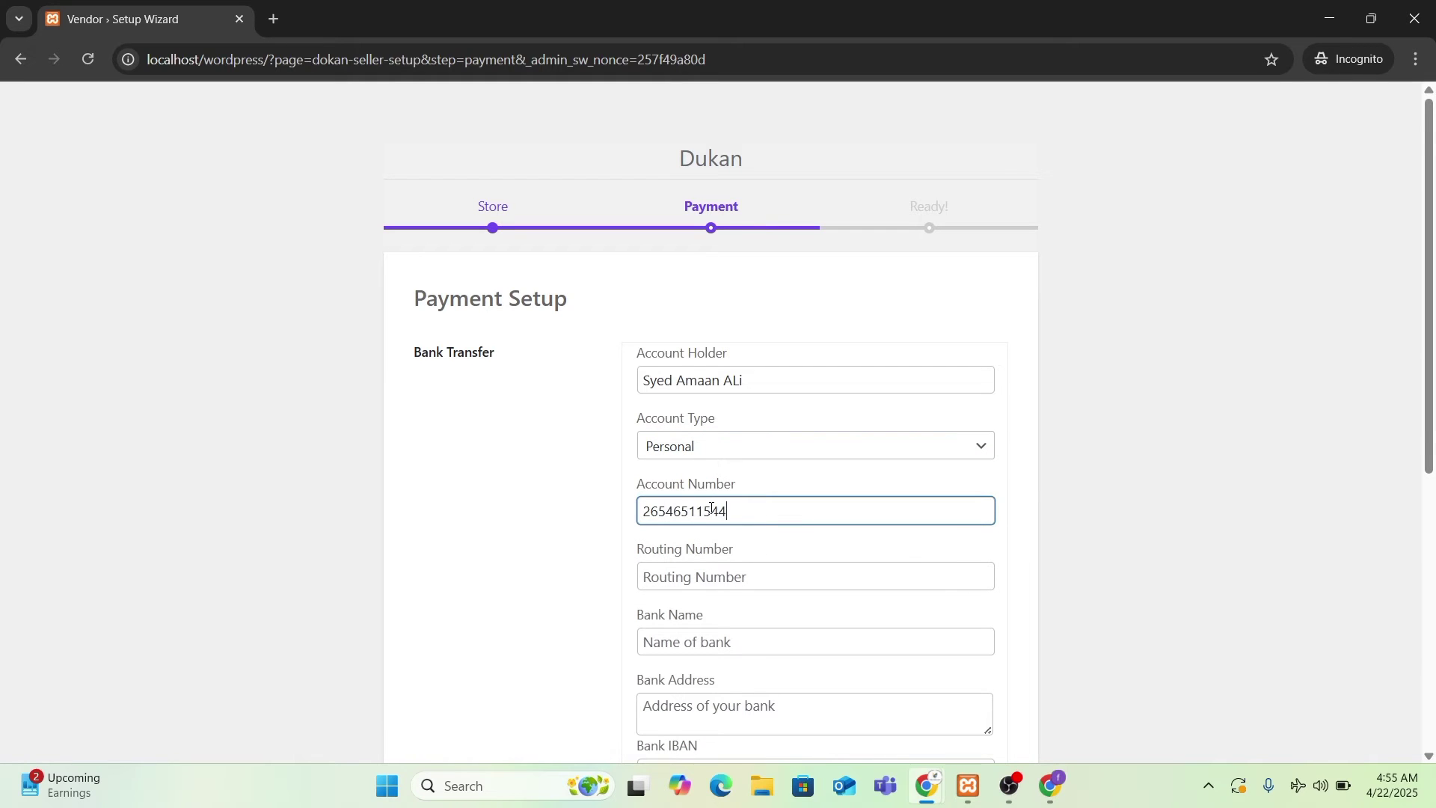
scroll(711, 509, down, 1)
click(687, 484)
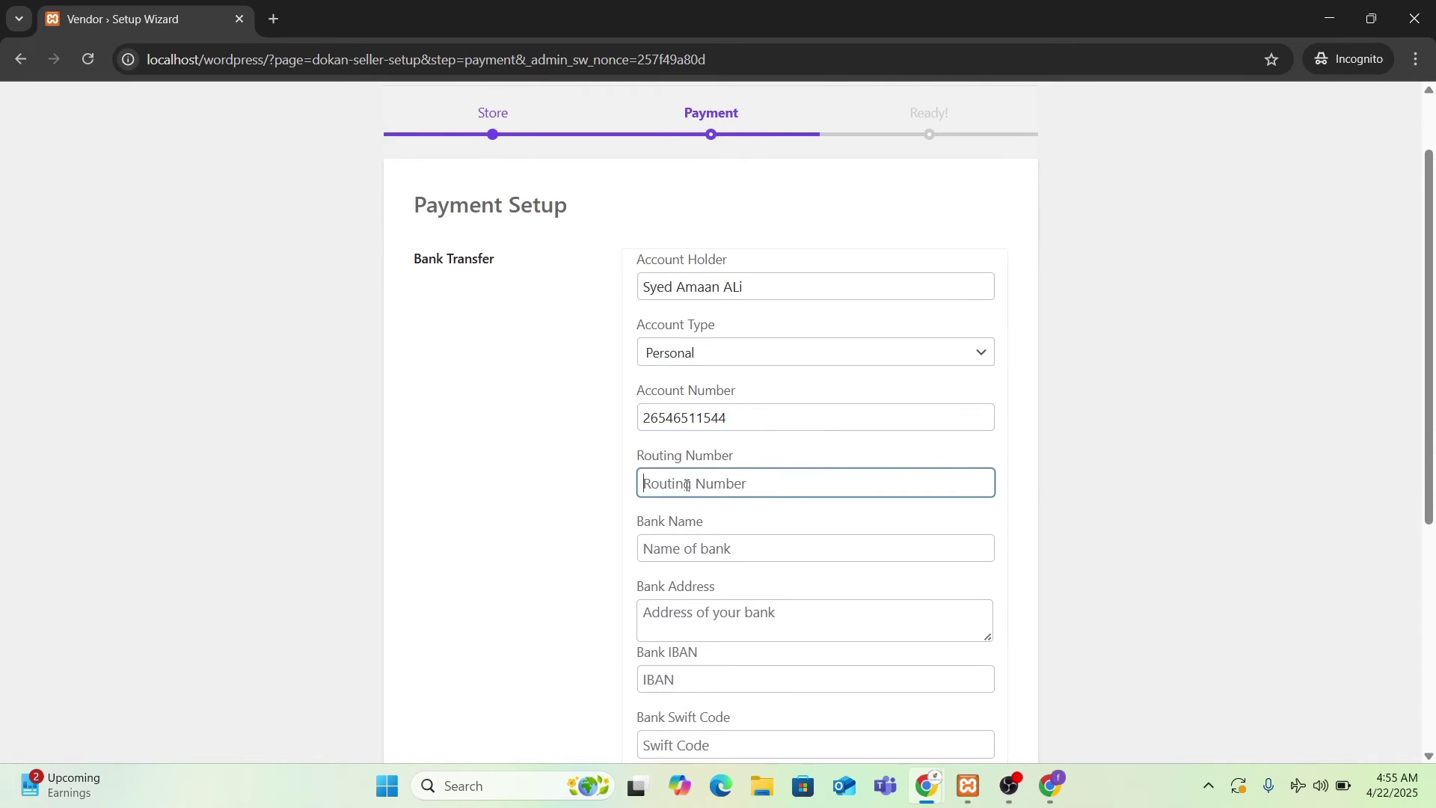
- Enter Mezan as the bank name, fill the bank address from a suggestion, add the IBAN, and continue
click(686, 550)
text(Mezan)
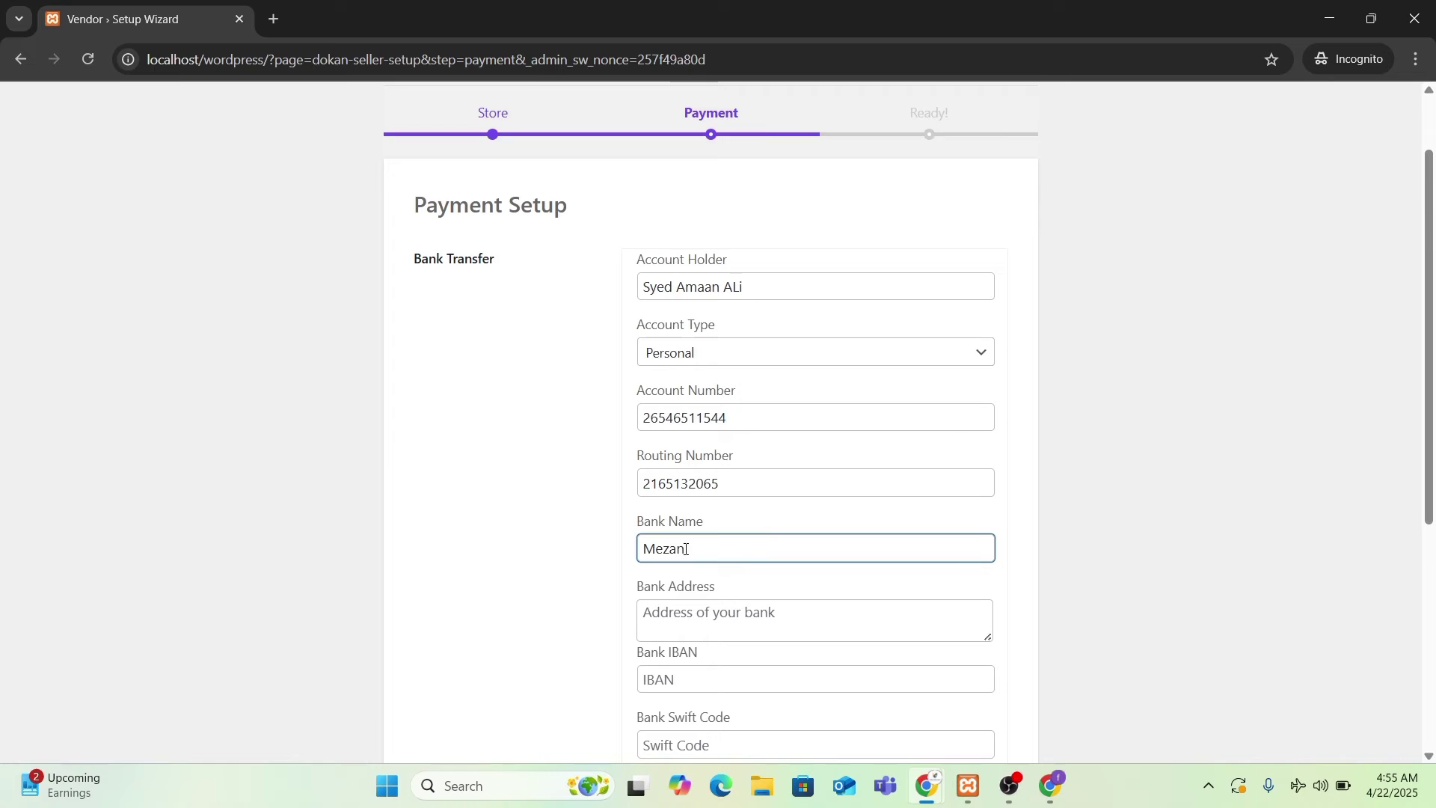
scroll(686, 549, down, 2)
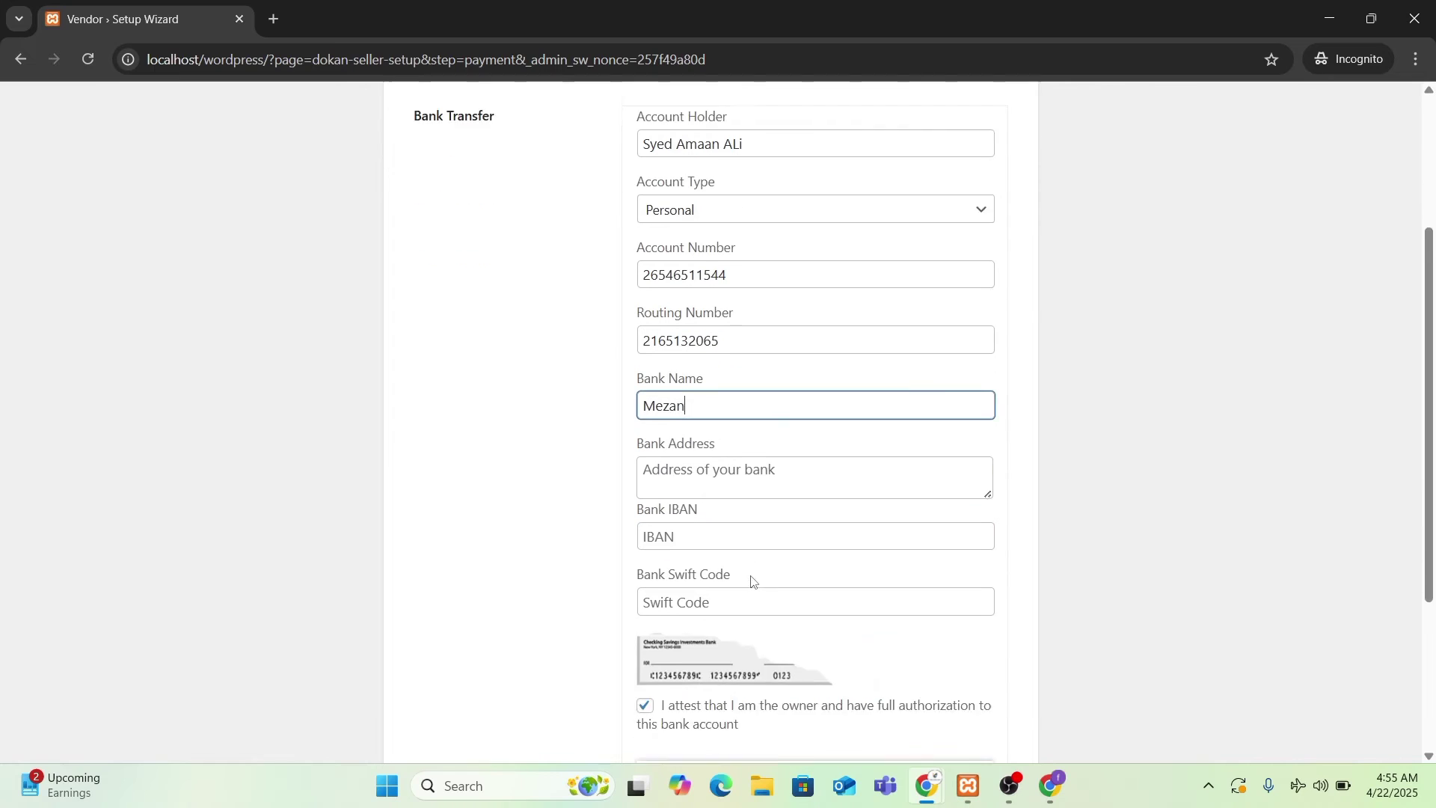
click(703, 434)
click(777, 517)
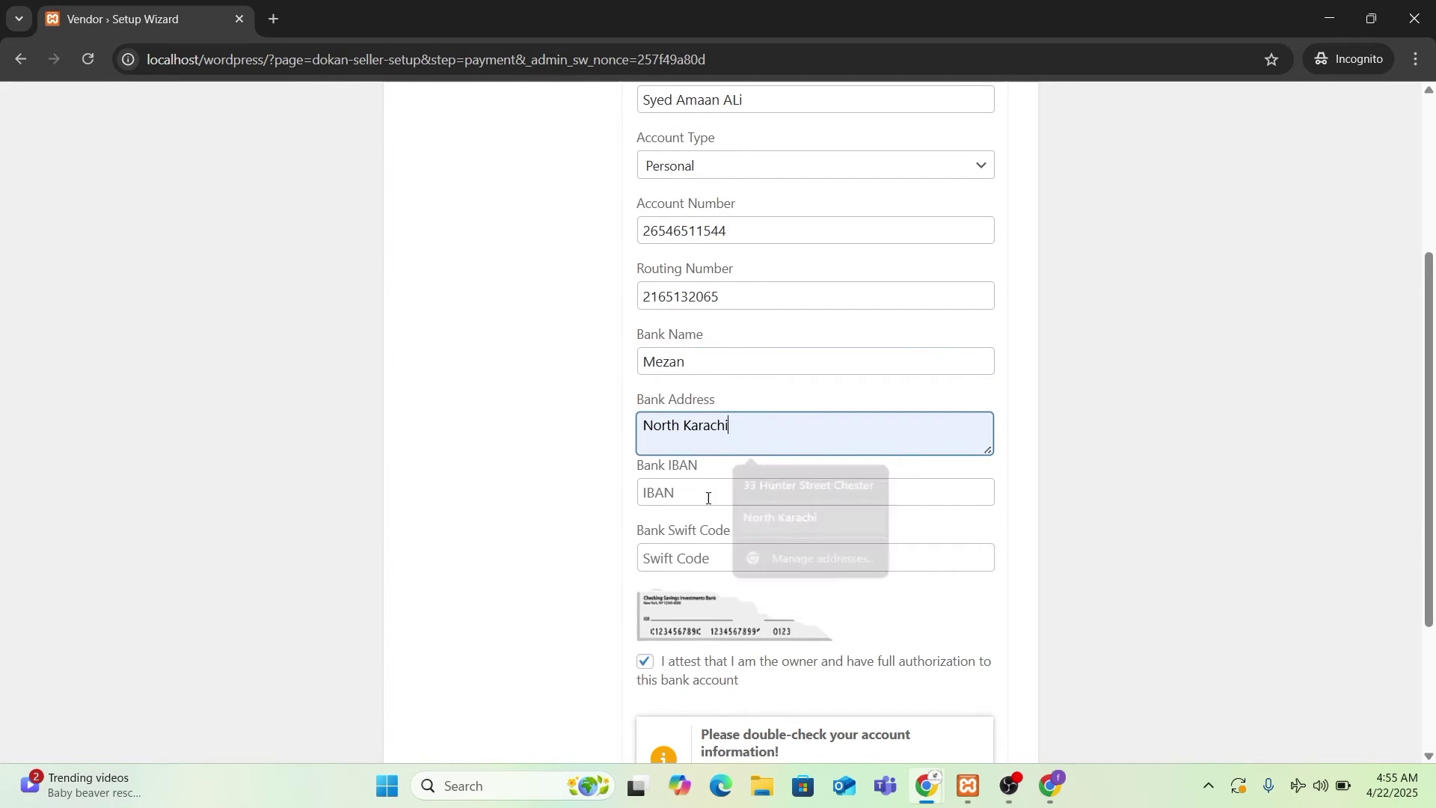
click(708, 495)
scroll(711, 497, down, 1)
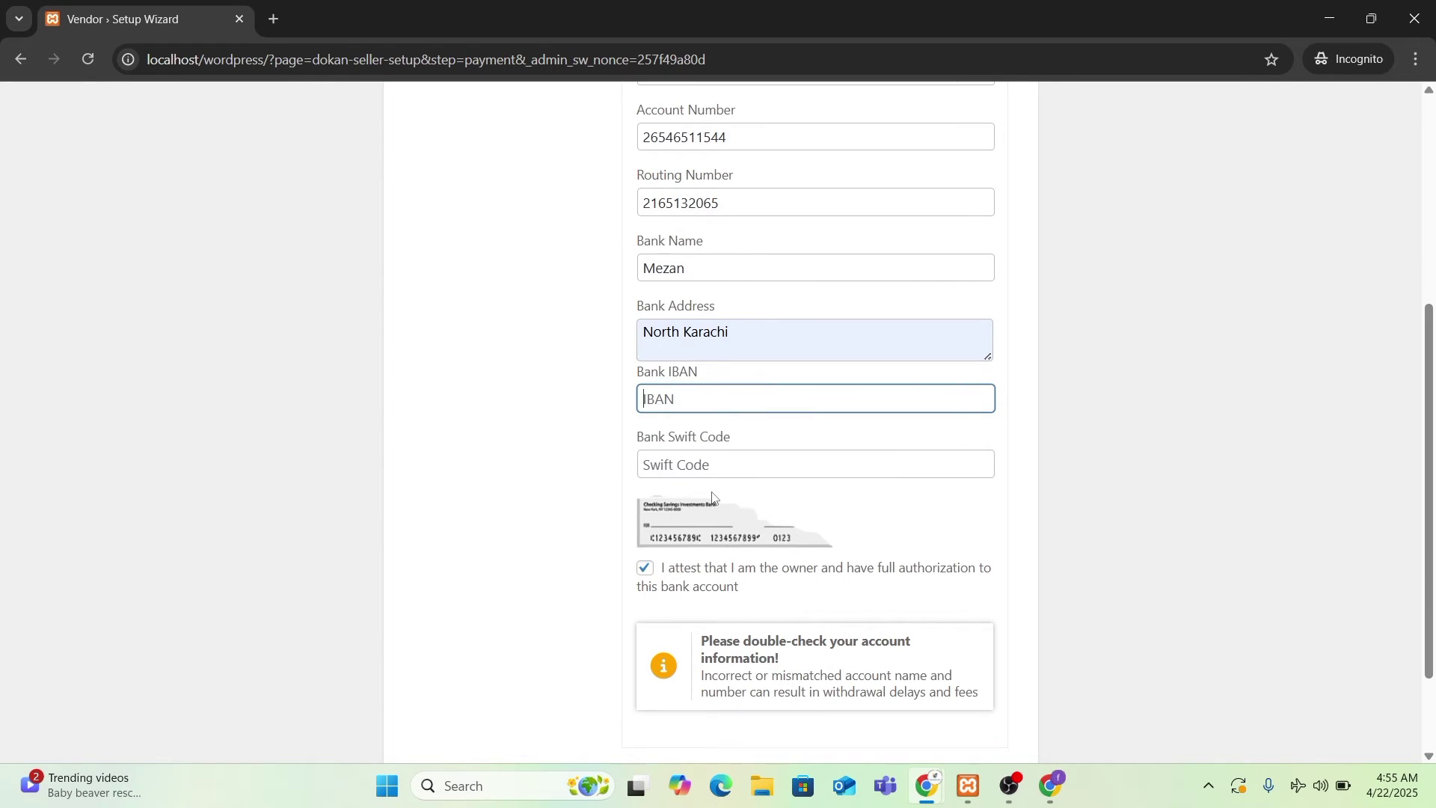
text(.0)
key(BackSpace)
scroll(673, 486, down, 2)
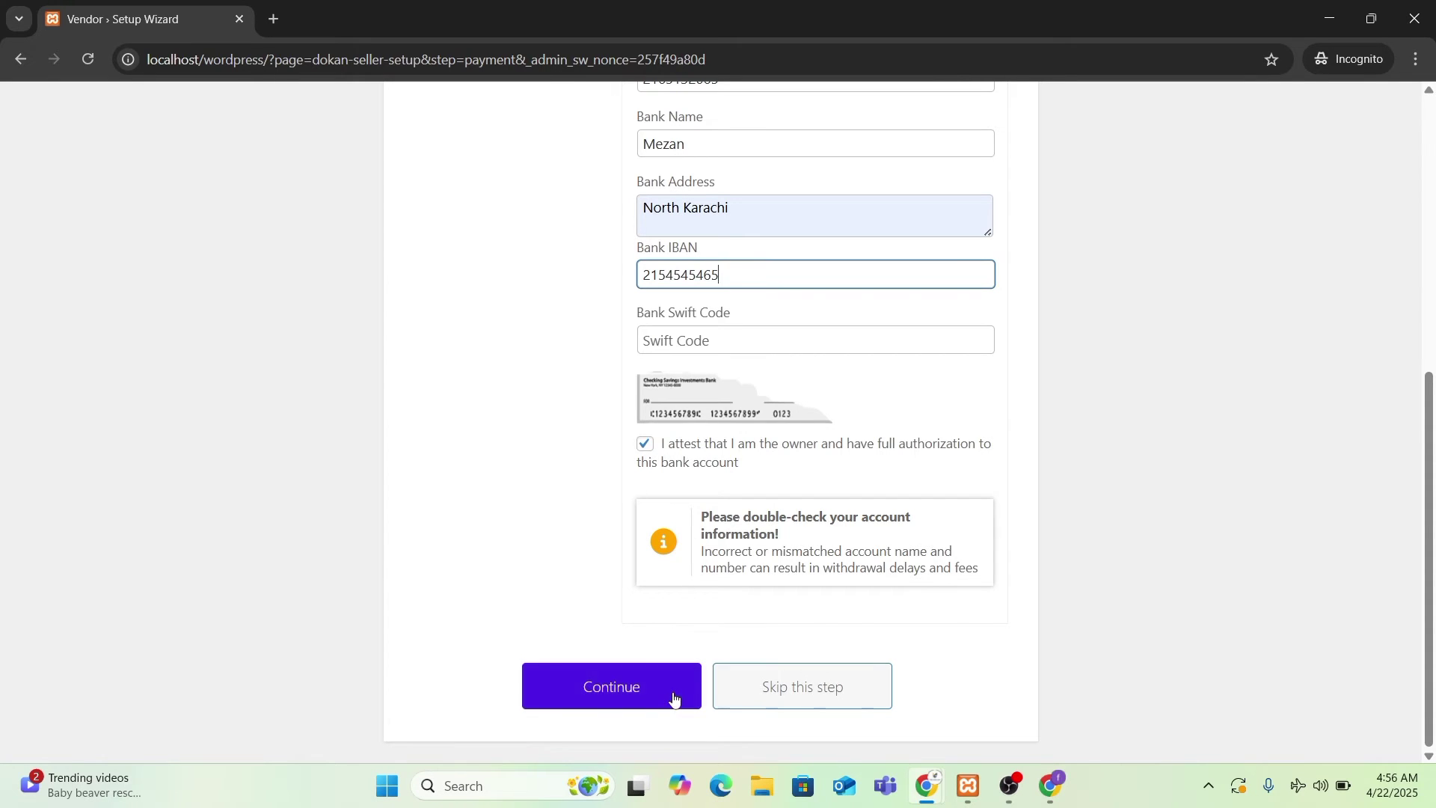
scroll(679, 697, up, 4)
scroll(699, 664, down, 4)
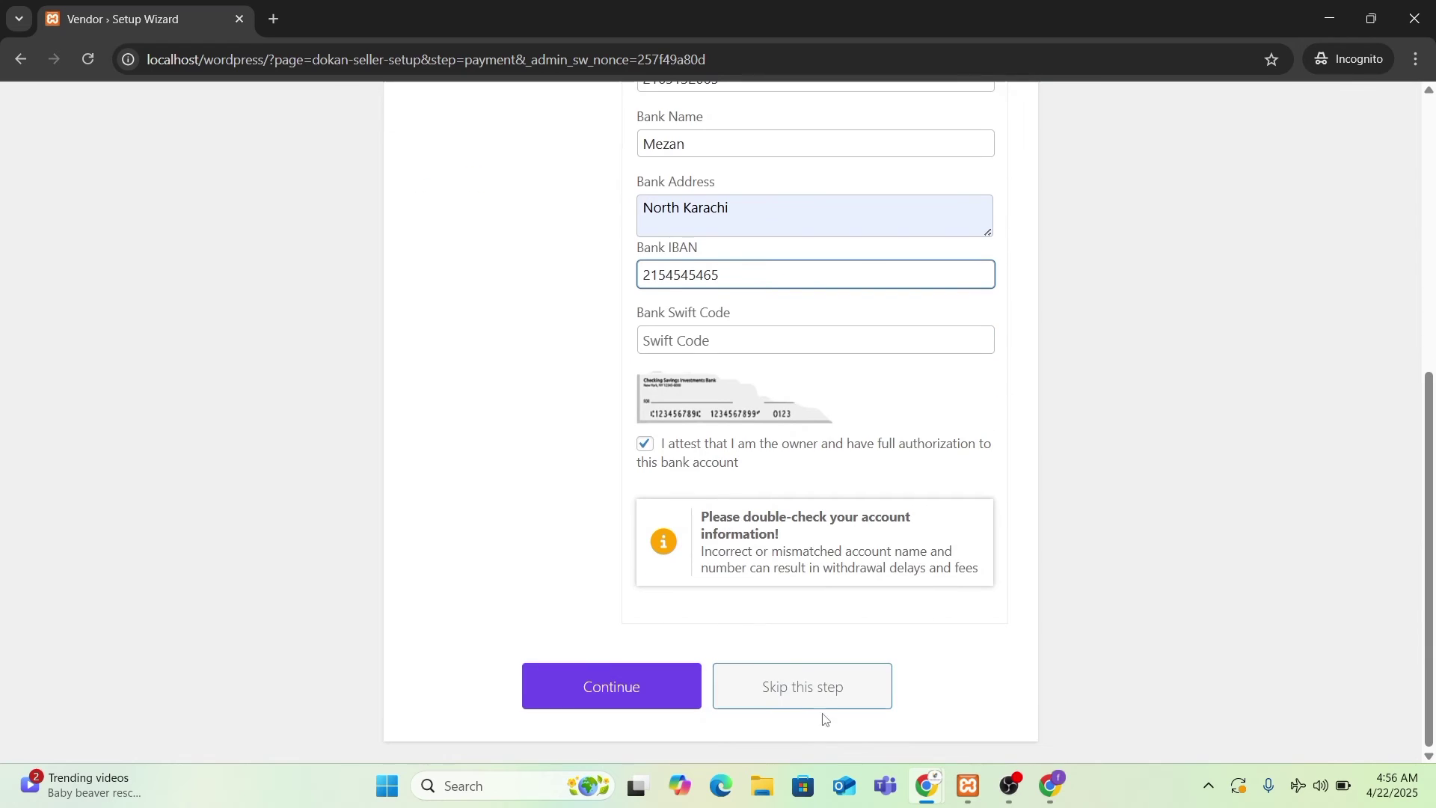
click(686, 702)
scroll(962, 682, up, 4)
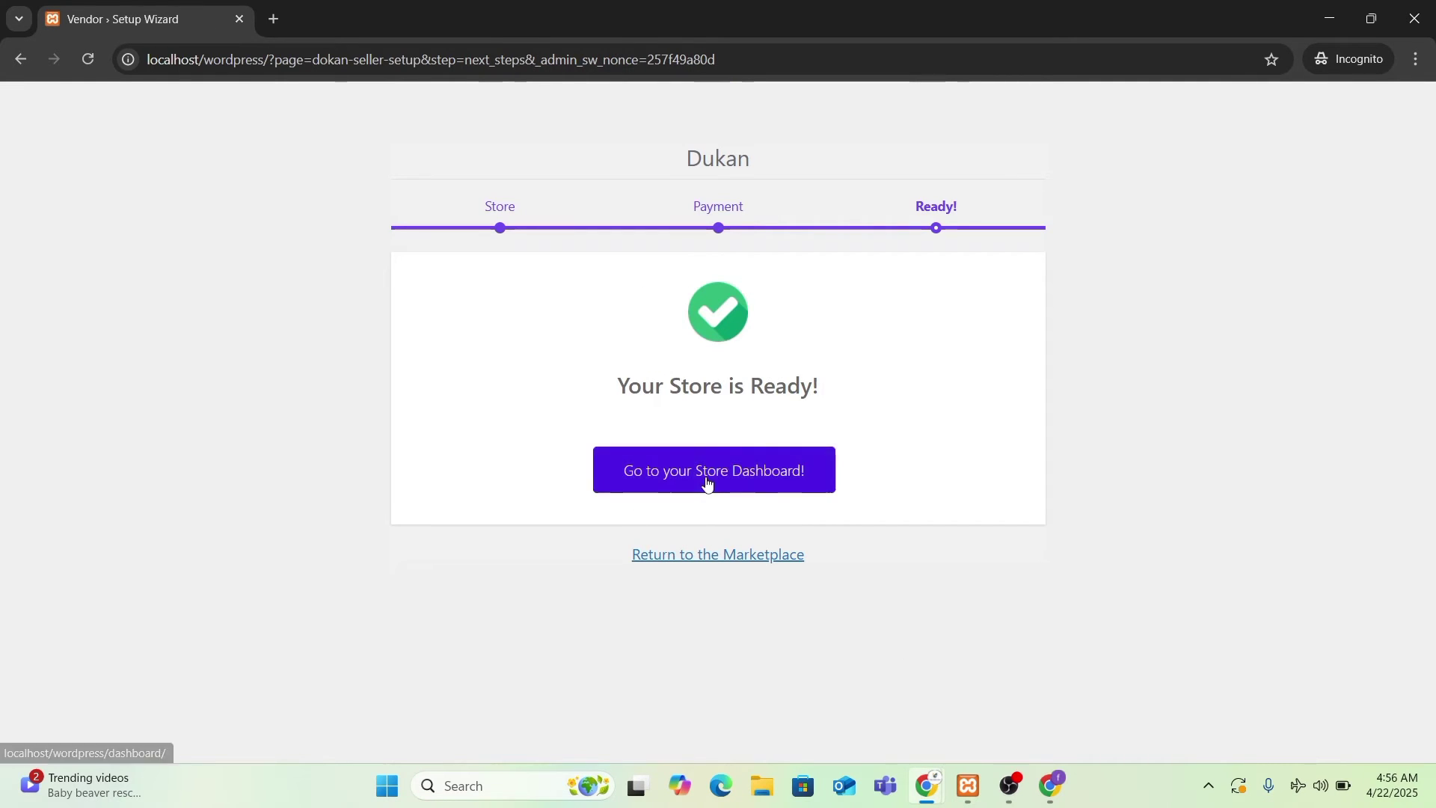
- Open the vendor's store dashboard, note the selling-not-enabled error, and open the empty Products list
click(699, 482)
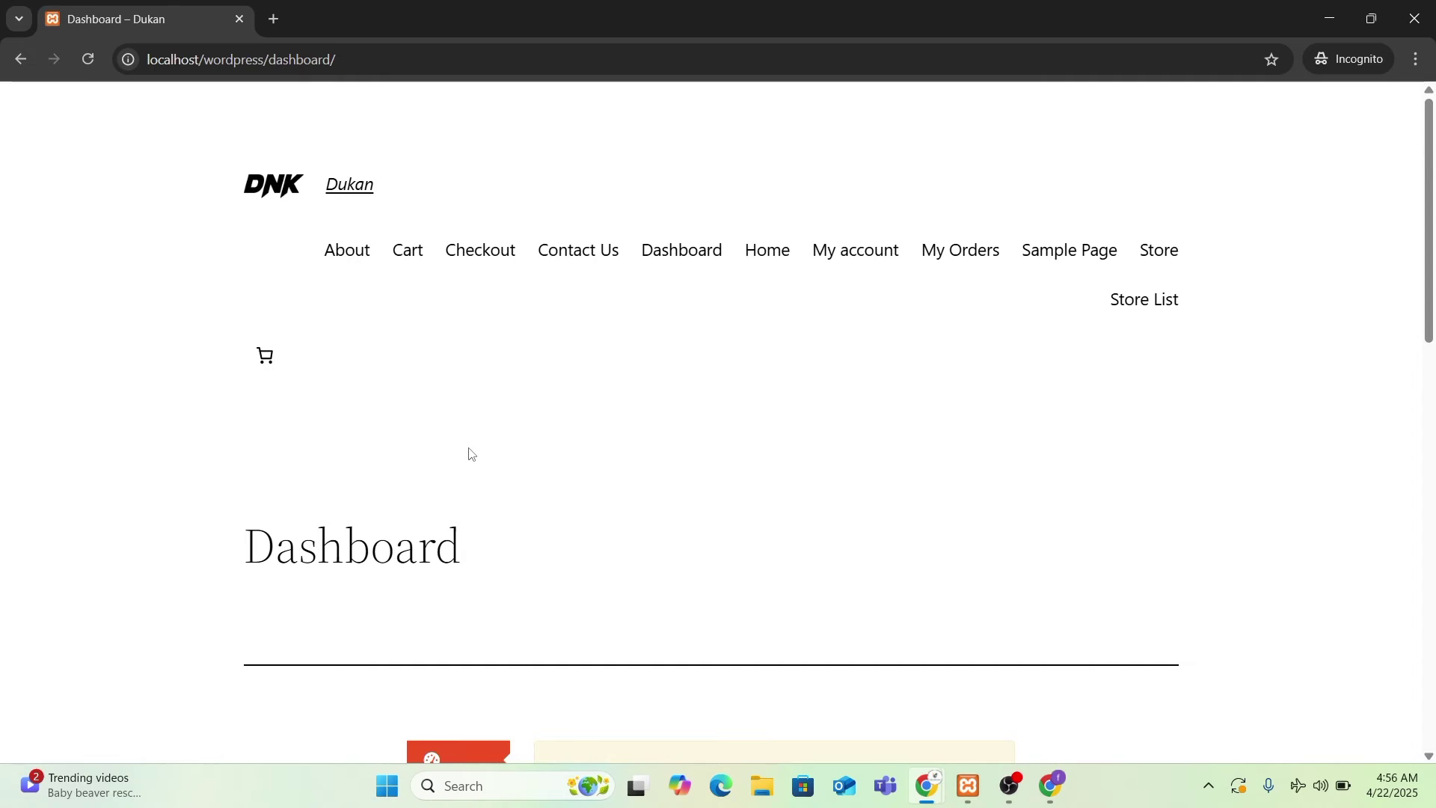
scroll(468, 453, down, 9)
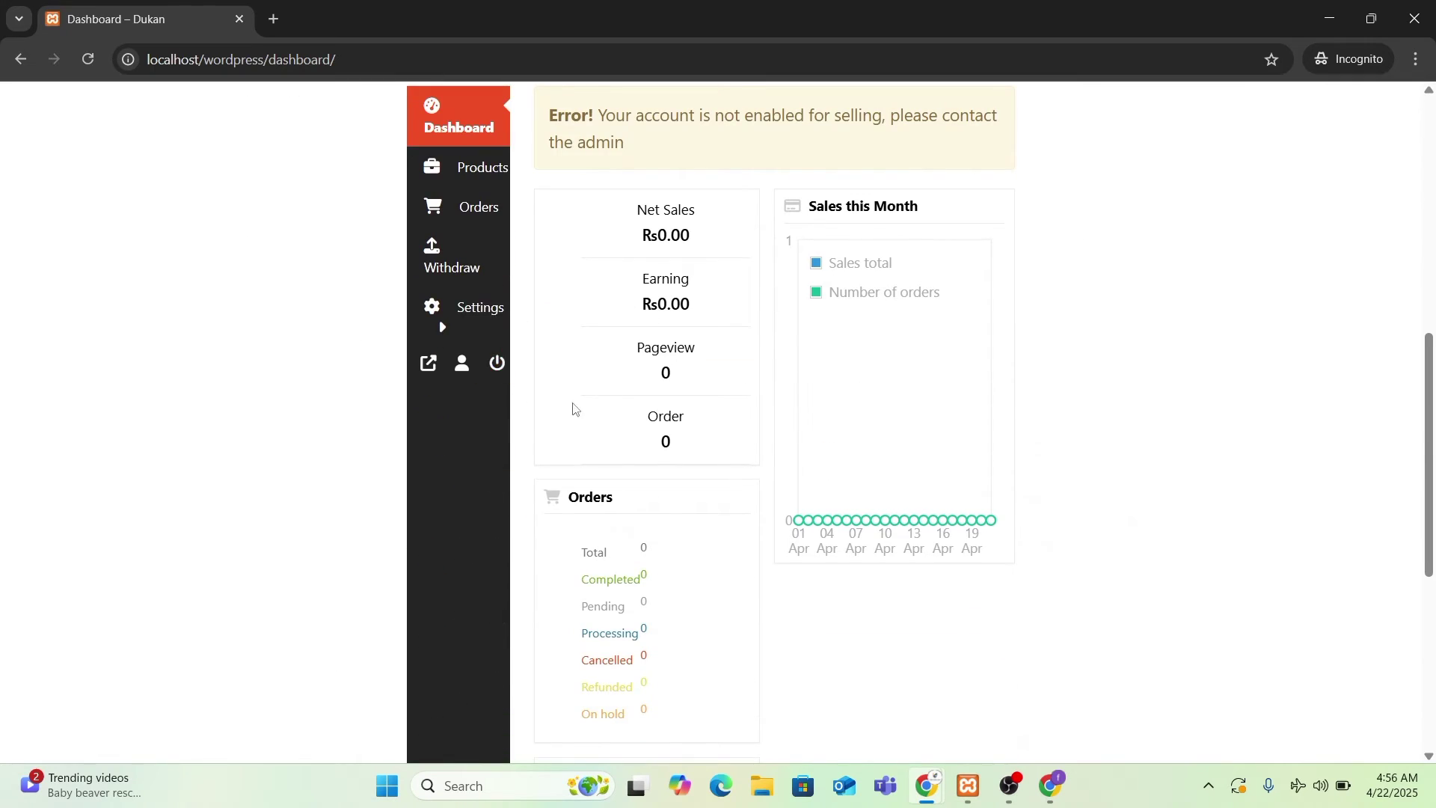
click(1371, 18)
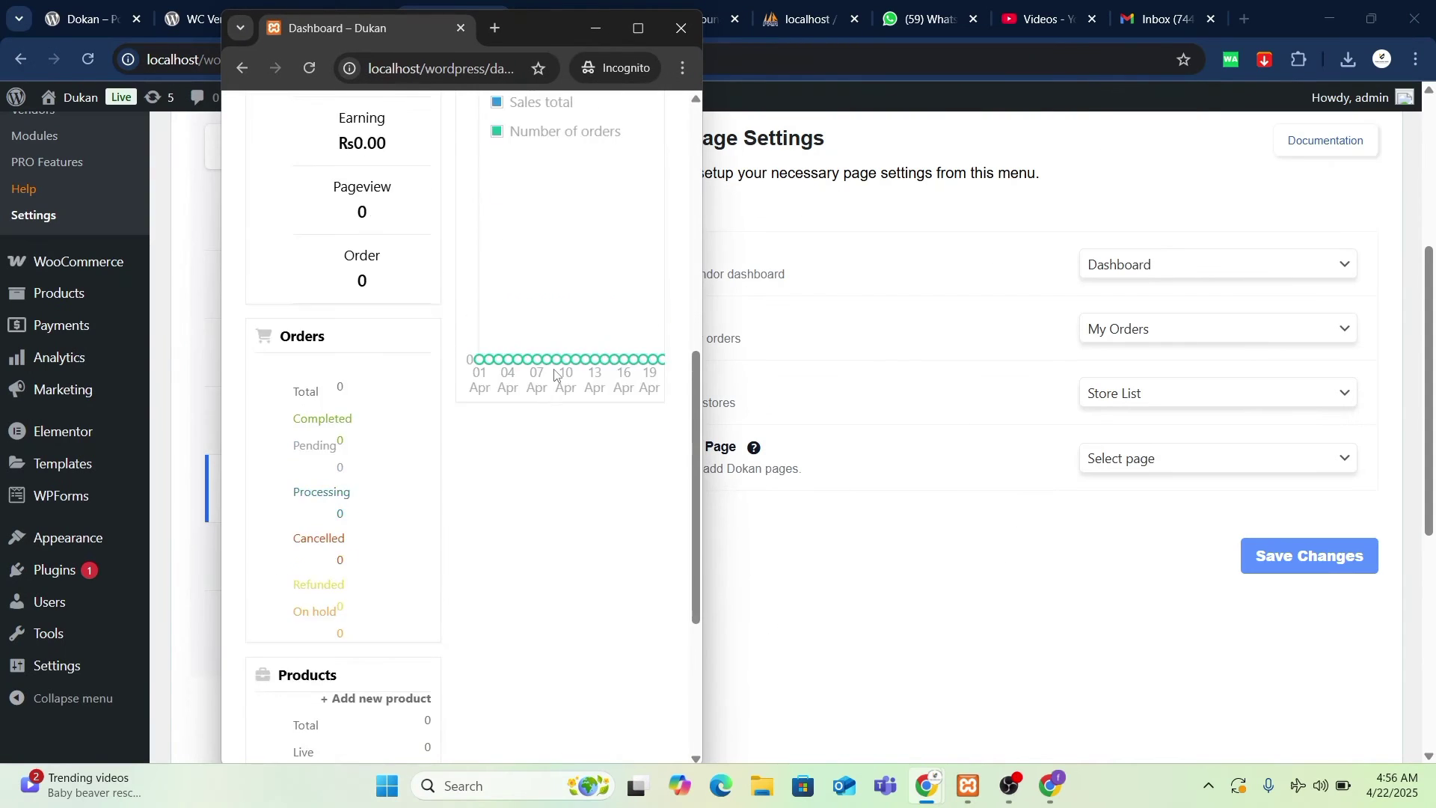
scroll(554, 374, up, 7)
scroll(555, 369, down, 5)
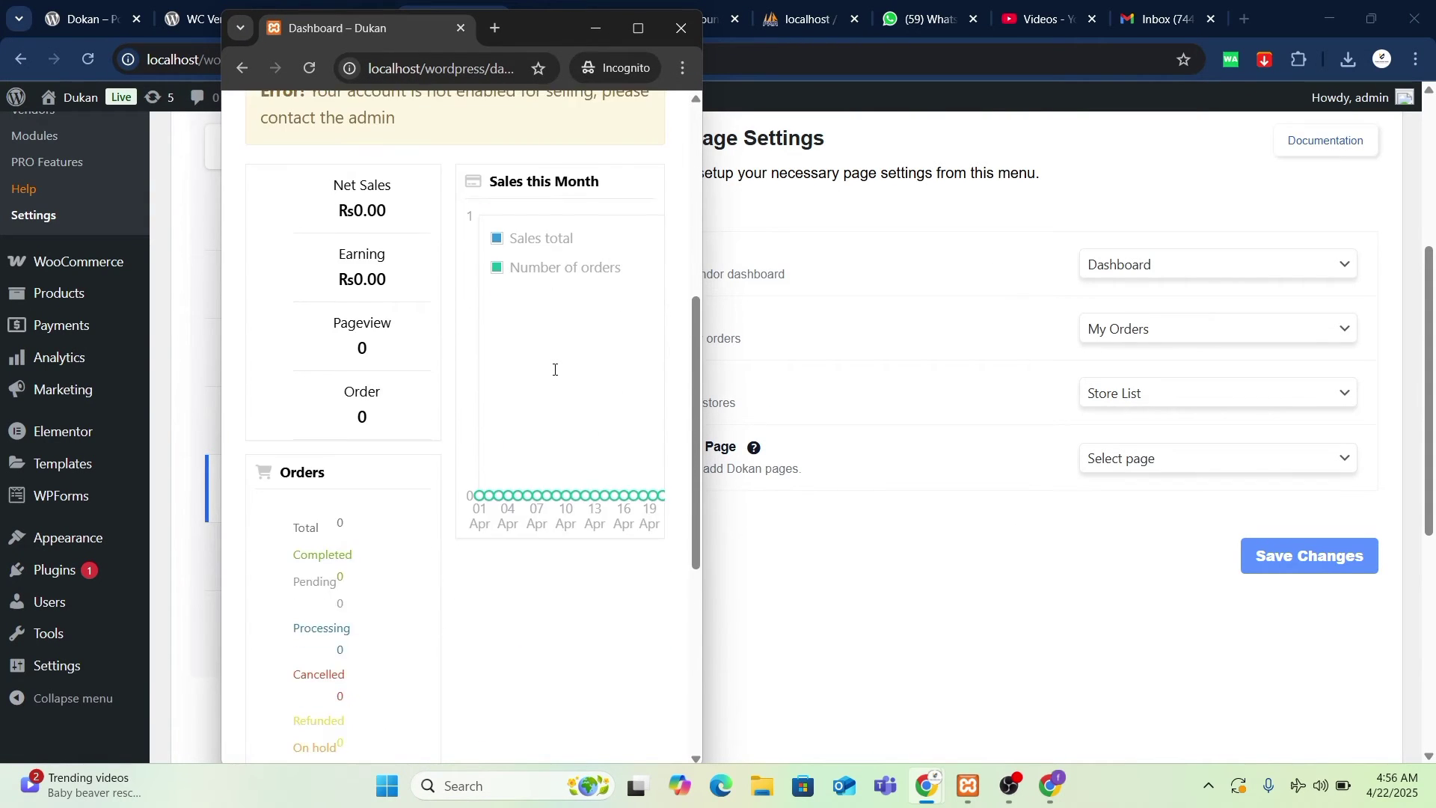
scroll(554, 370, down, 5)
scroll(554, 369, up, 8)
mouse_move(456, 238)
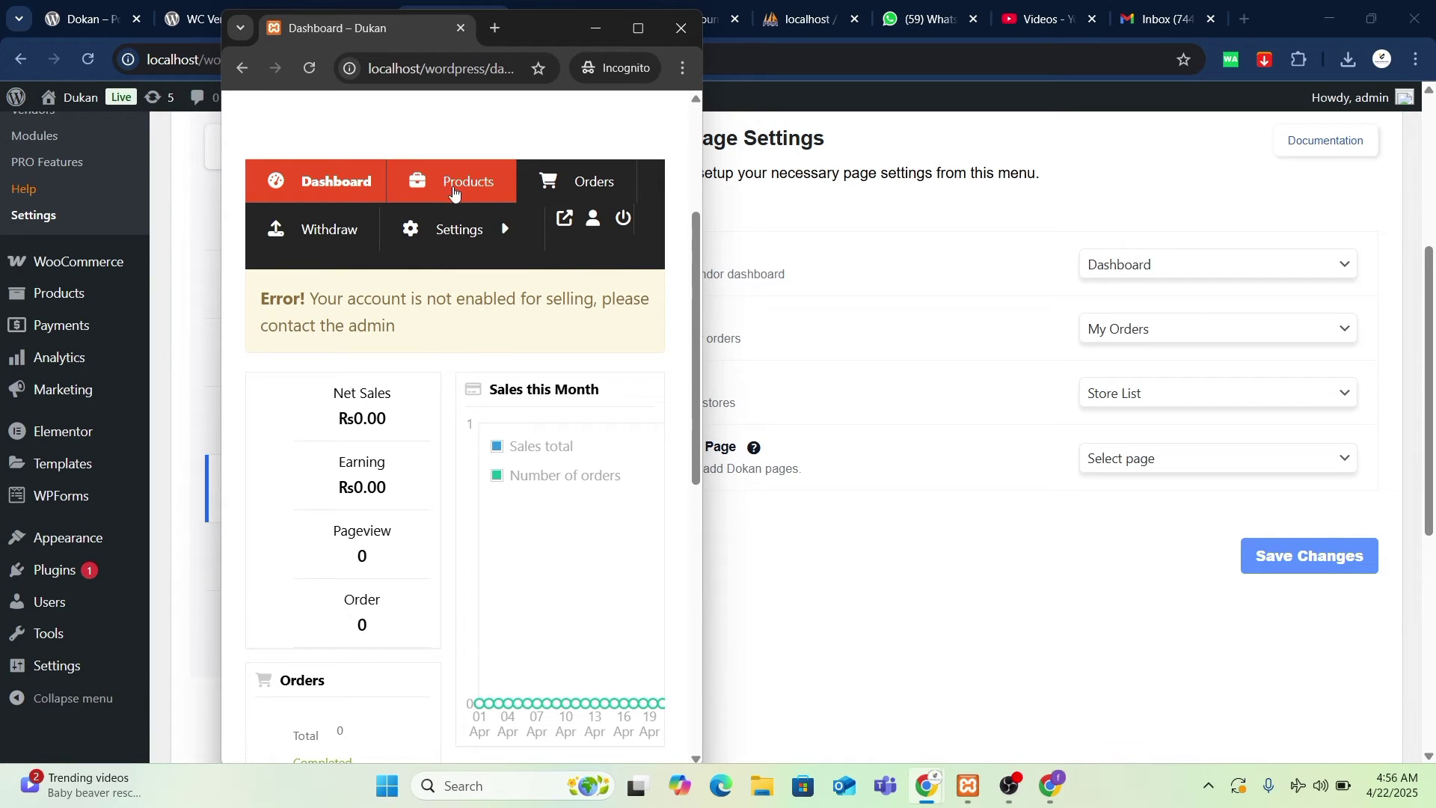
click(449, 189)
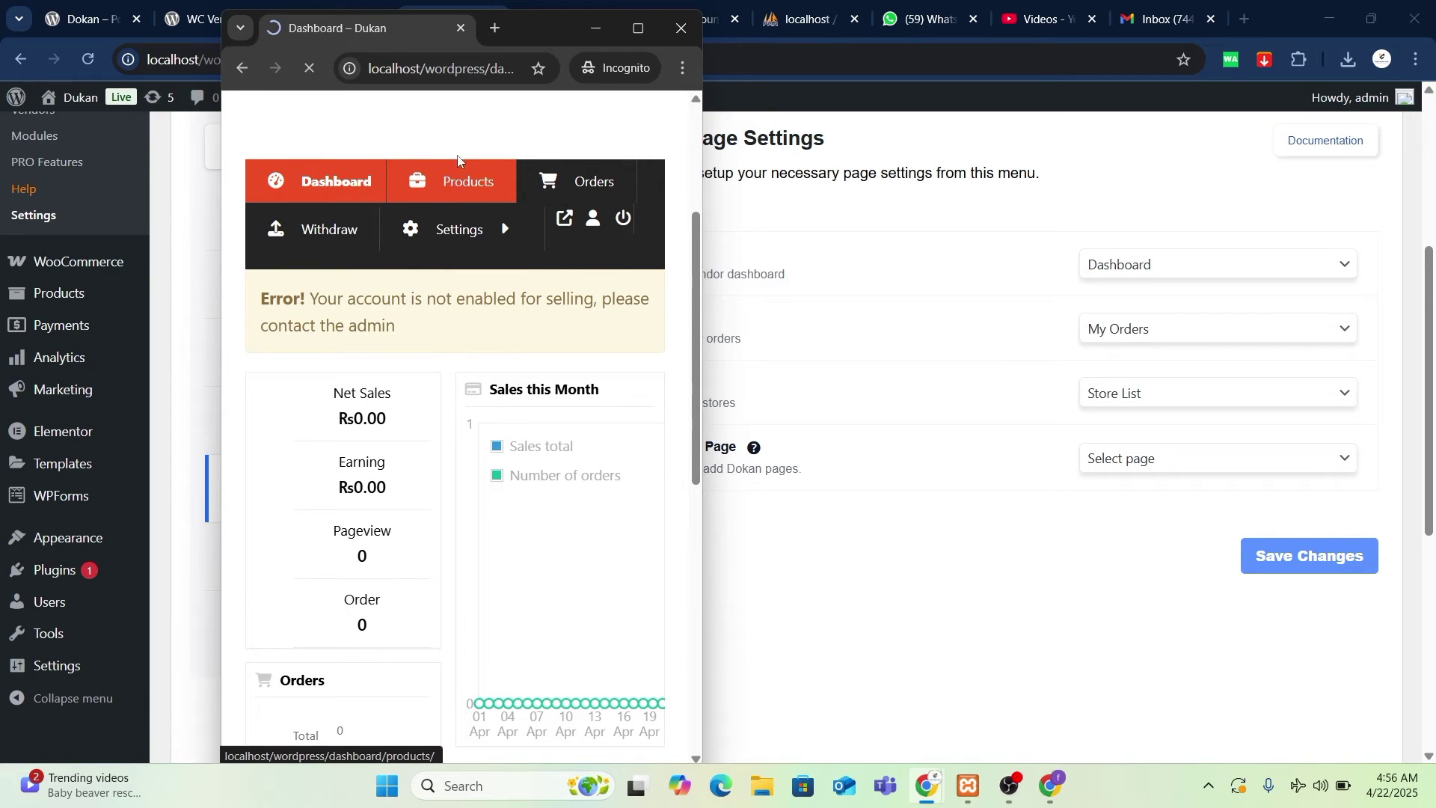
- Move the vendor window aside and bring the admin's Dokan Vendors list to the front
drag(545, 31, 984, 71)
scroll(891, 401, down, 5)
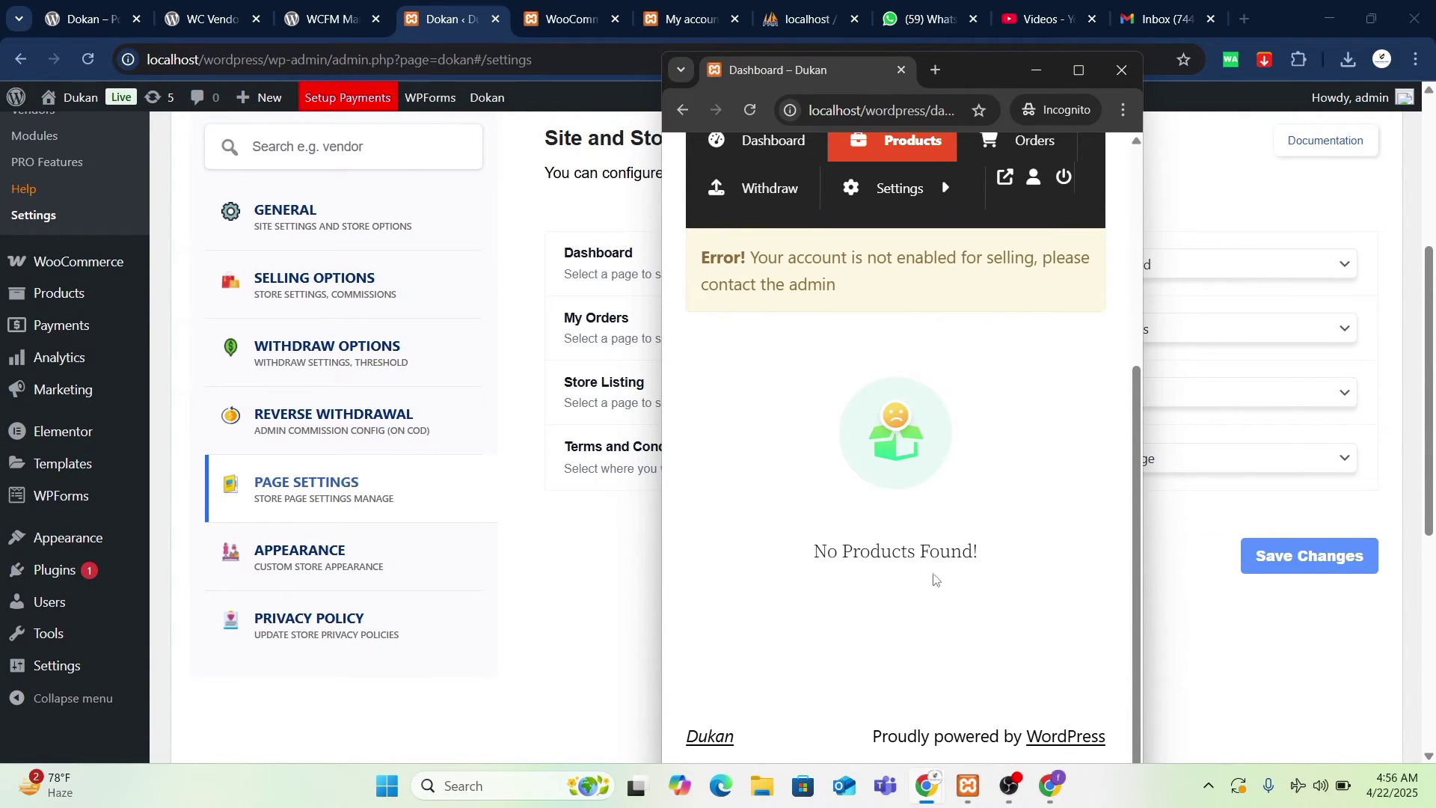
scroll(942, 451, up, 1)
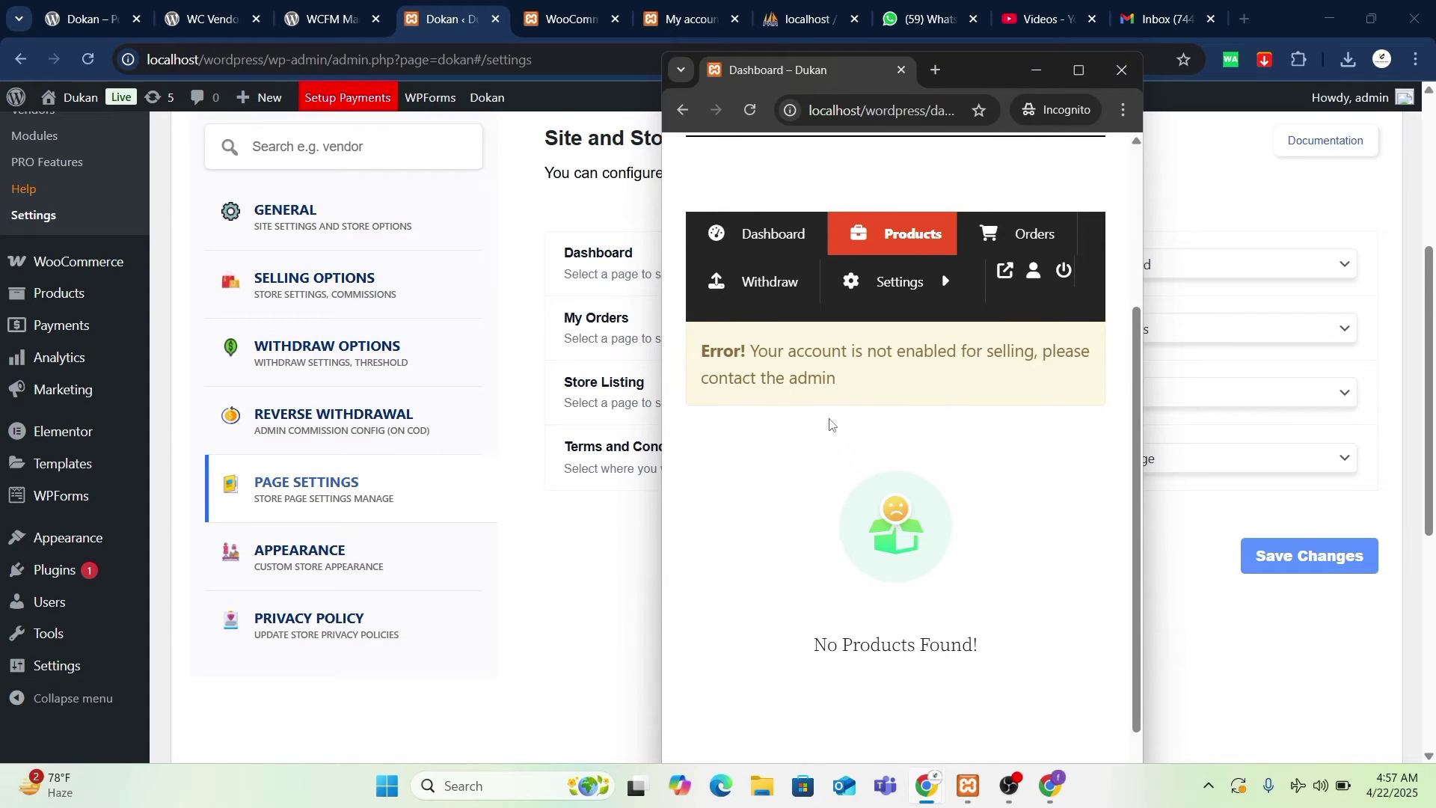
scroll(831, 424, down, 1)
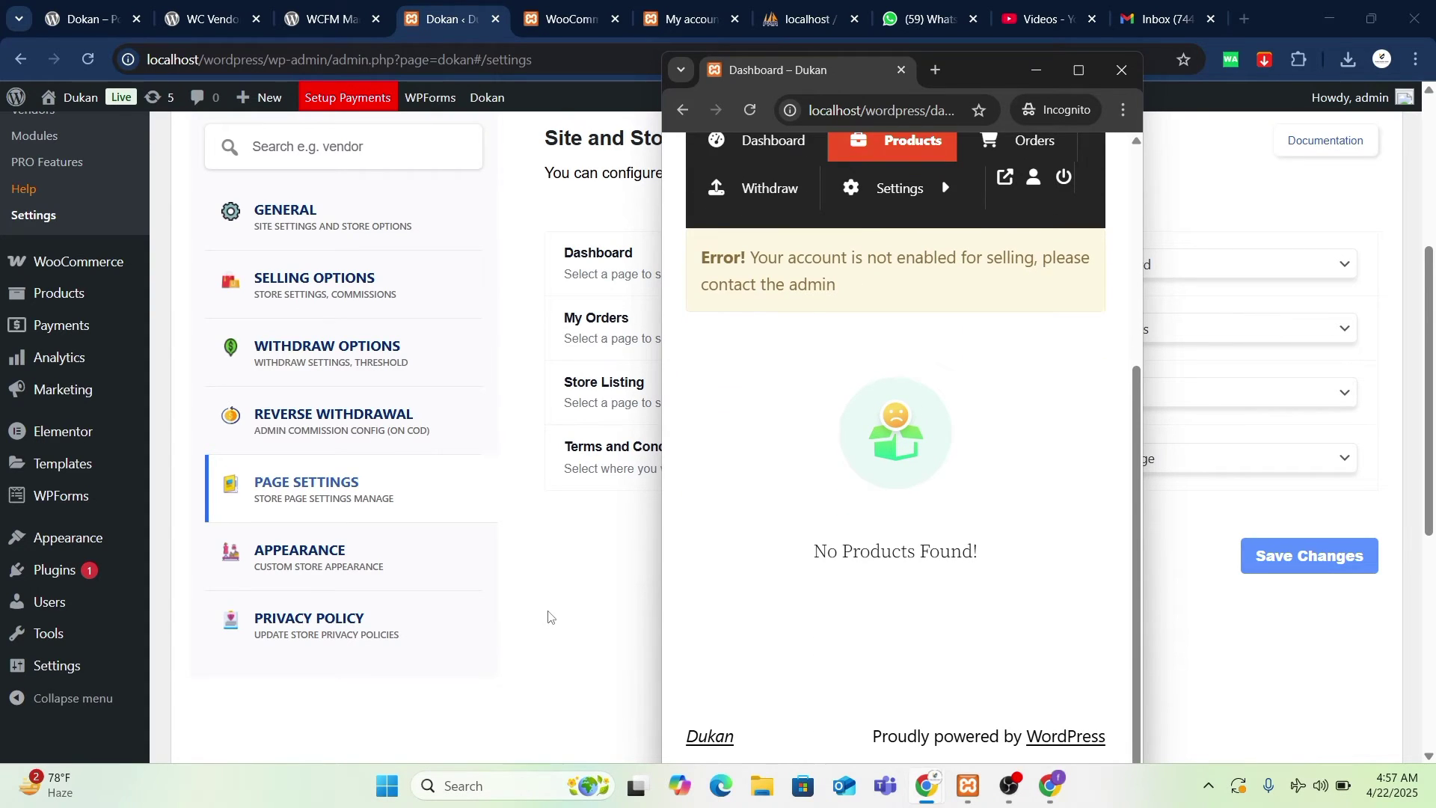
click(548, 617)
scroll(100, 400, up, 5)
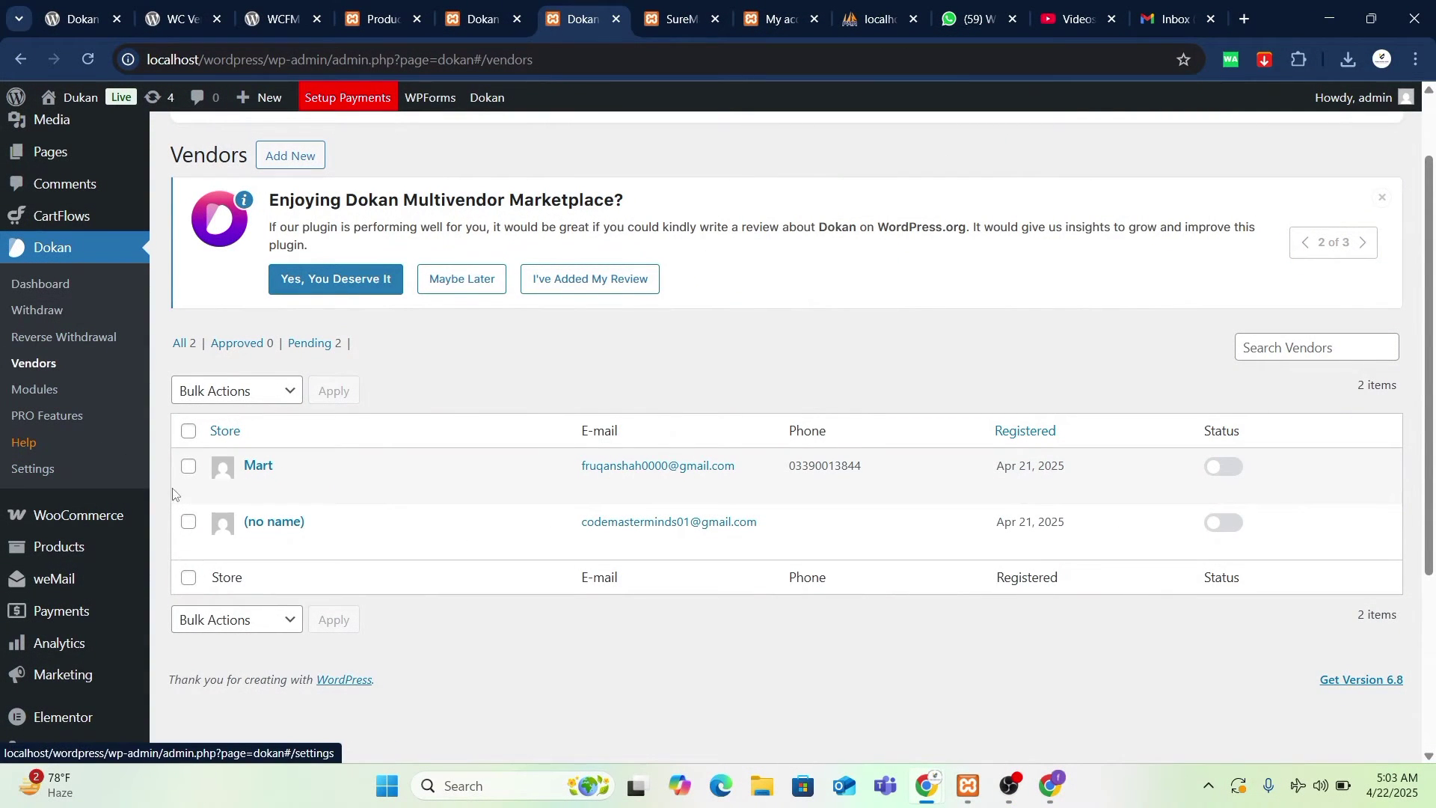
- Approve the Mart vendor by switching on its selling Status toggle
click(188, 468)
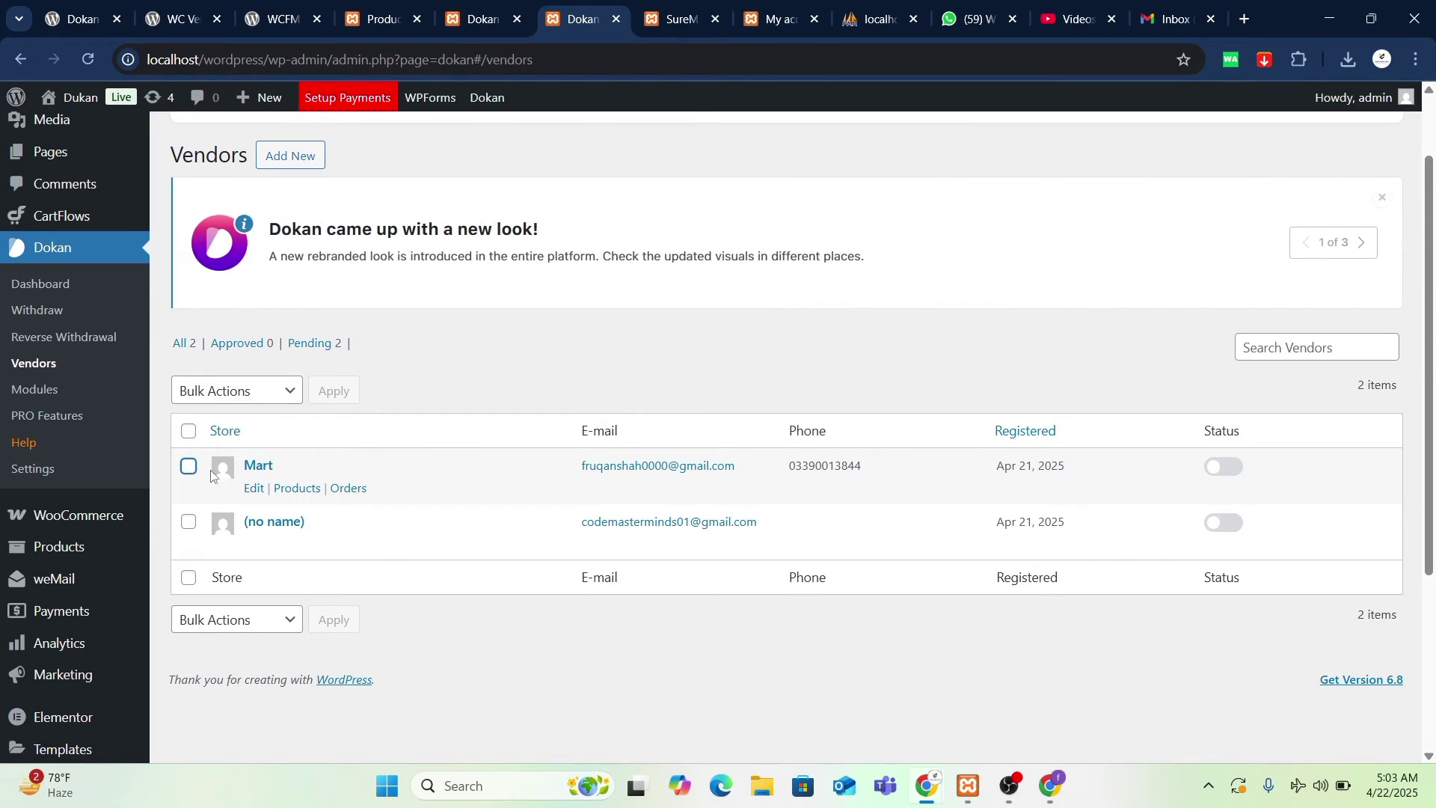
click(190, 469)
click(232, 390)
click(220, 440)
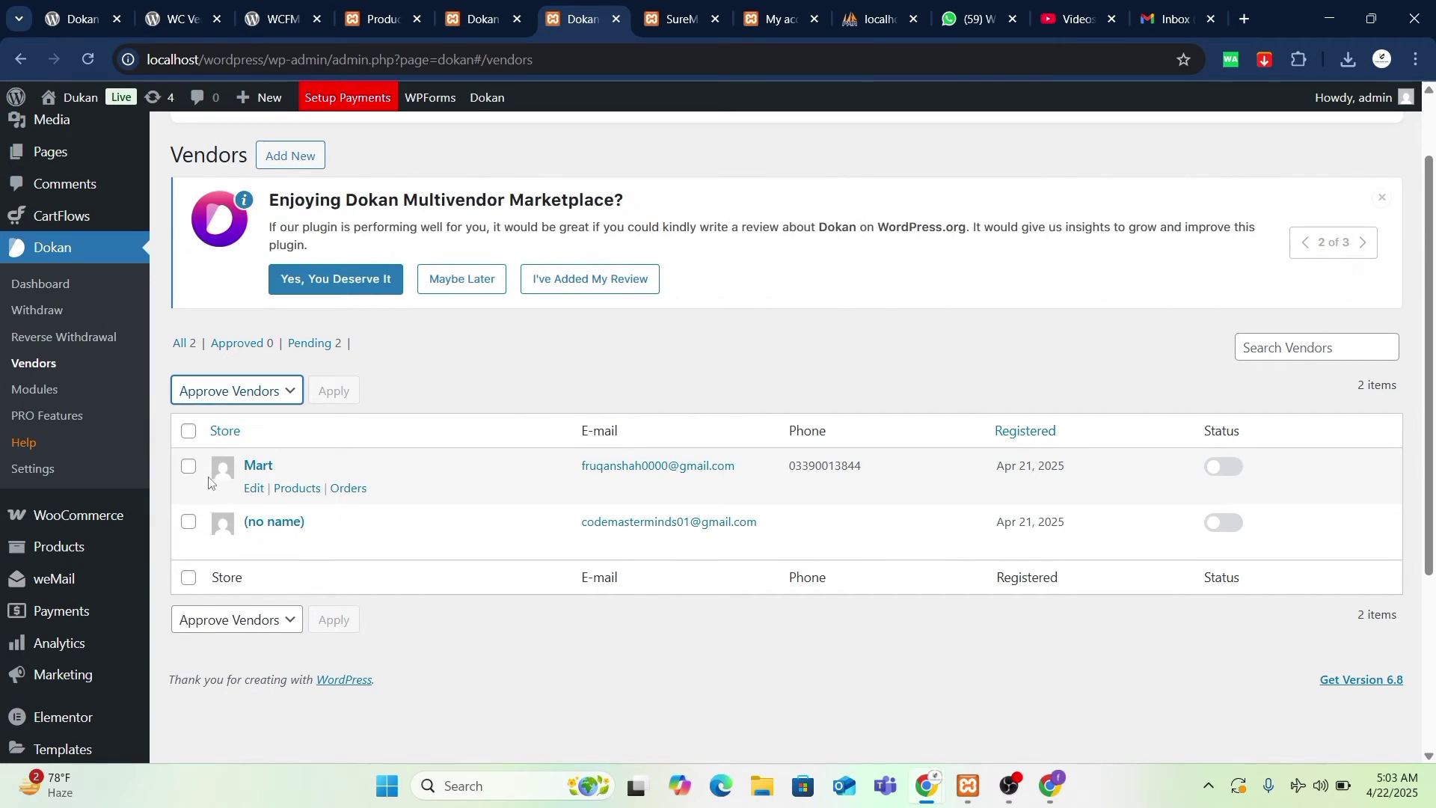
click(189, 467)
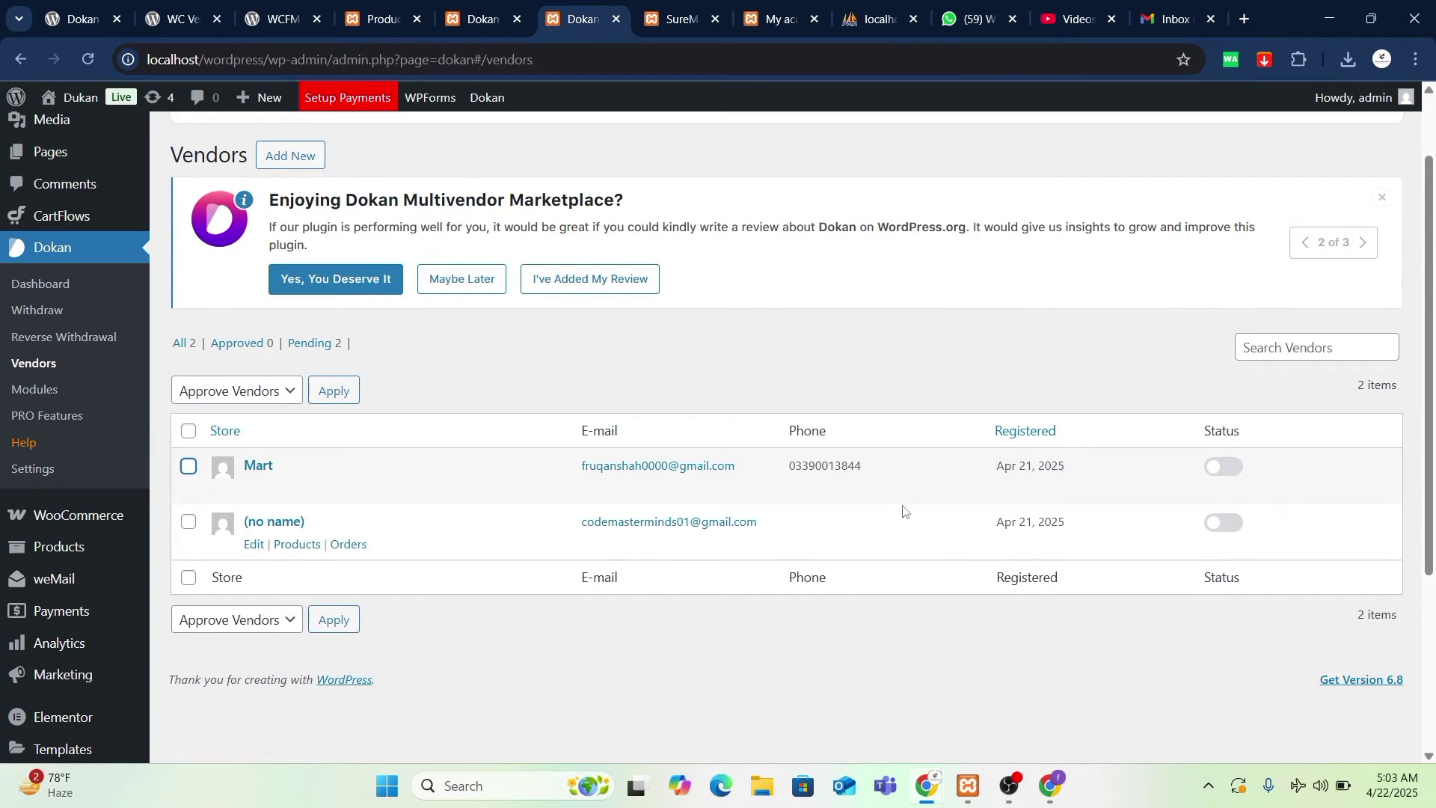
click(1236, 474)
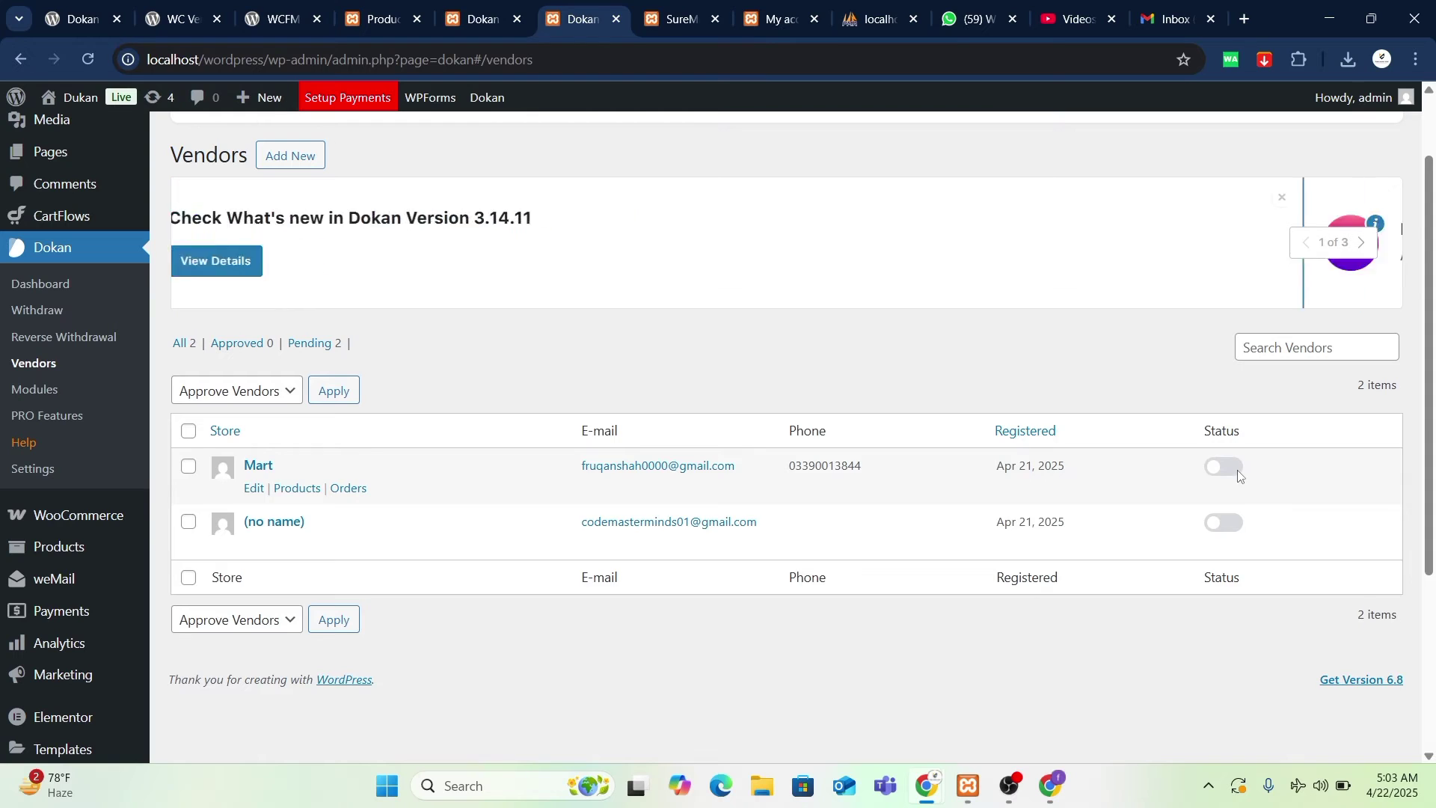
click(1239, 476)
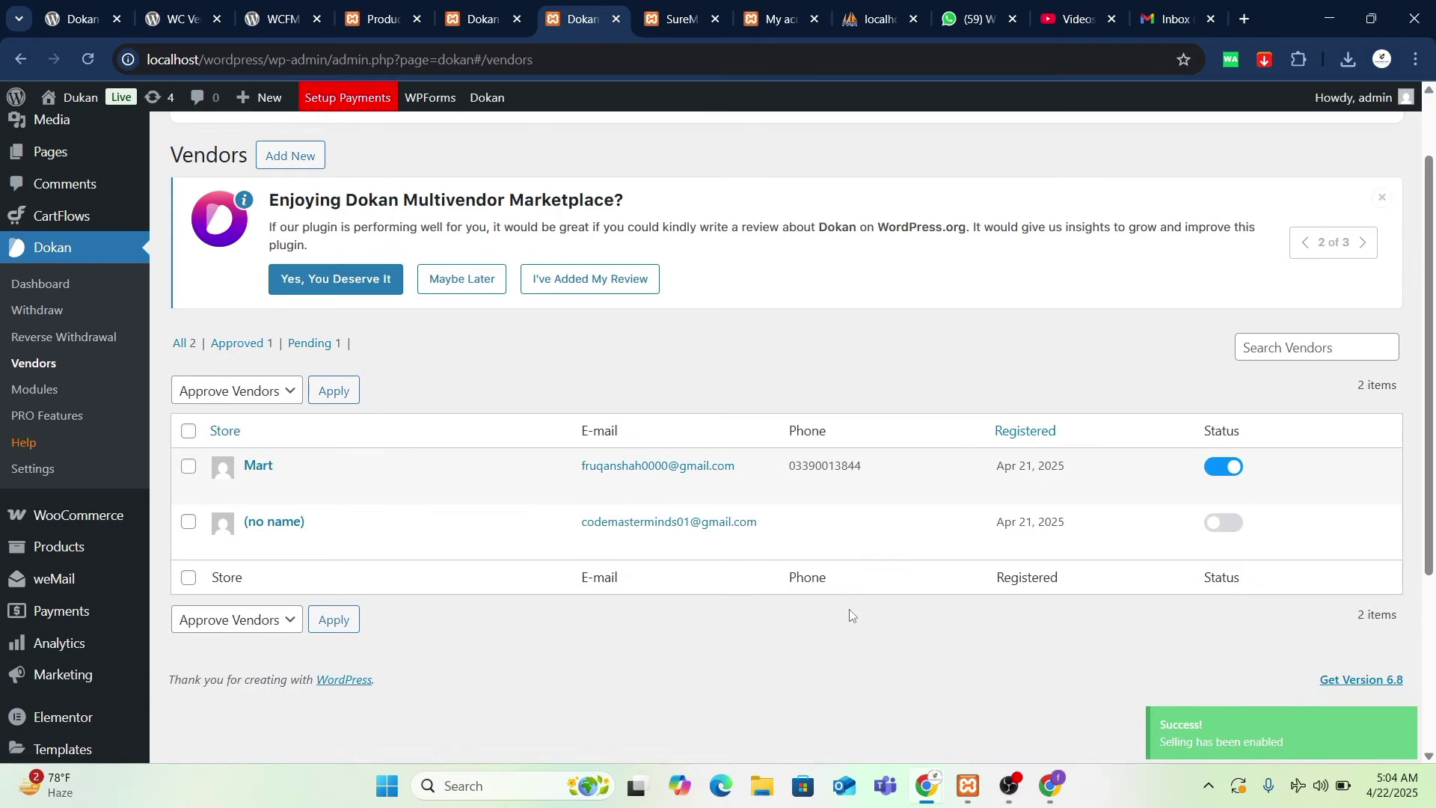
- Bring the incognito vendor dashboard window forward and reload it to check access
scroll(857, 625, up, 3)
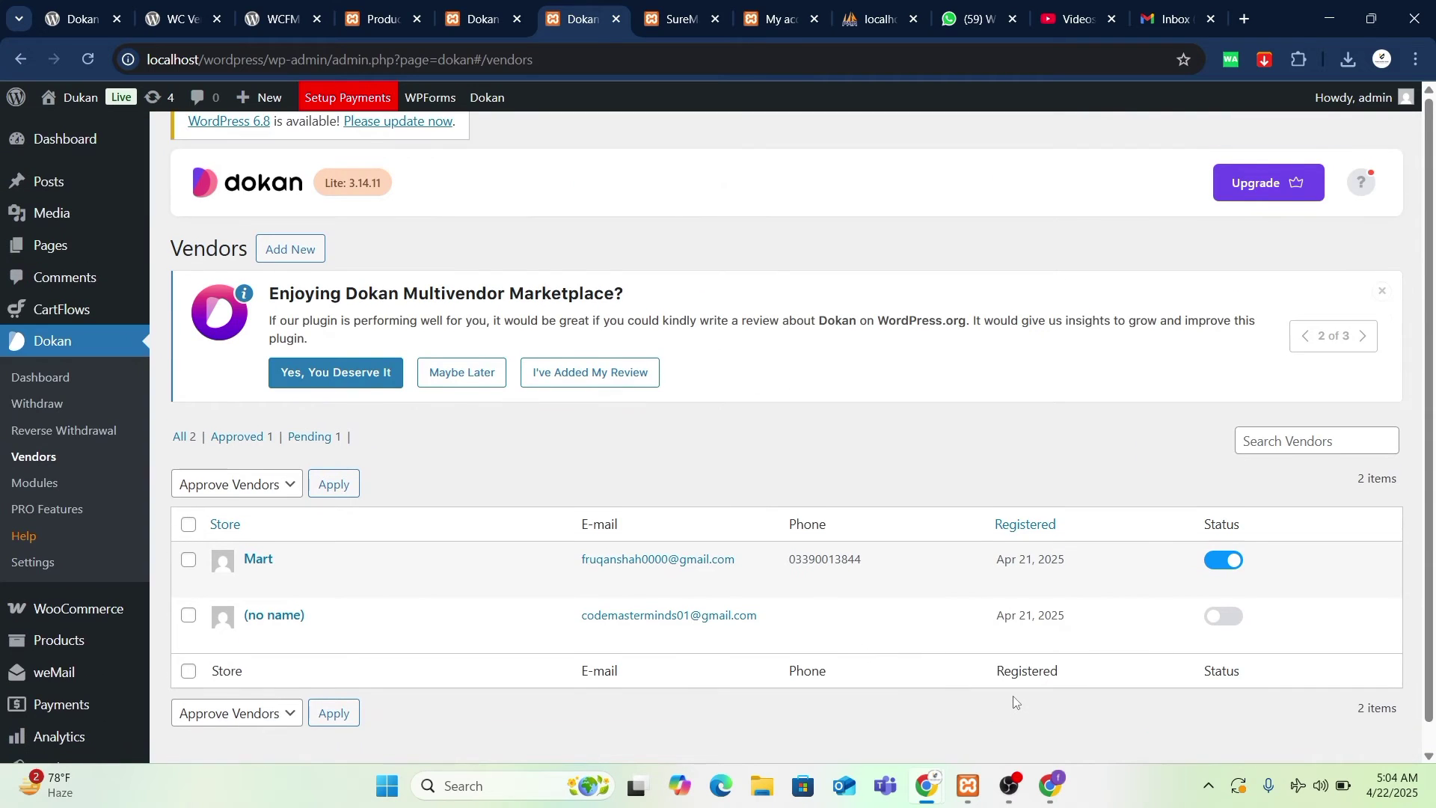
mouse_move(934, 787)
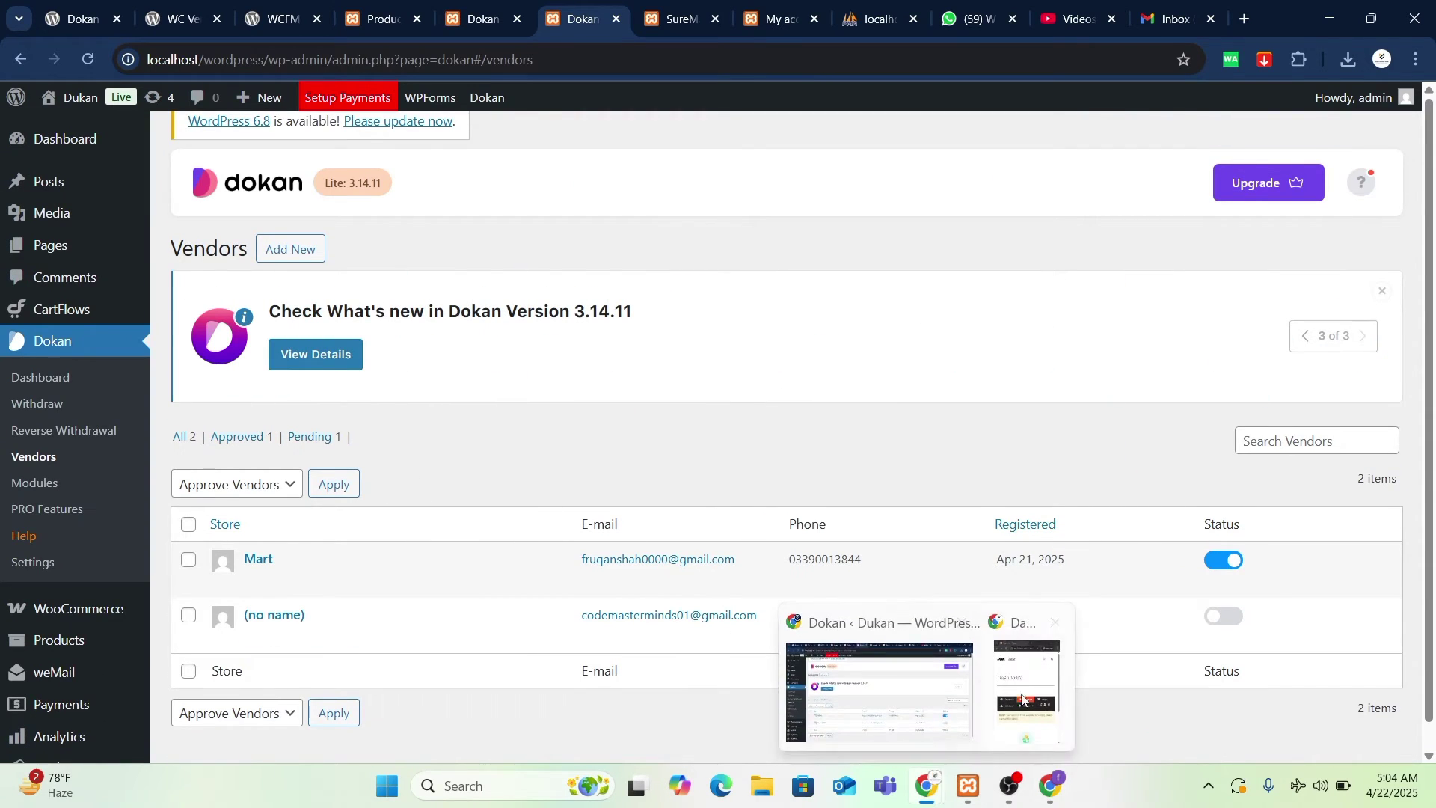
click(1028, 677)
click(752, 112)
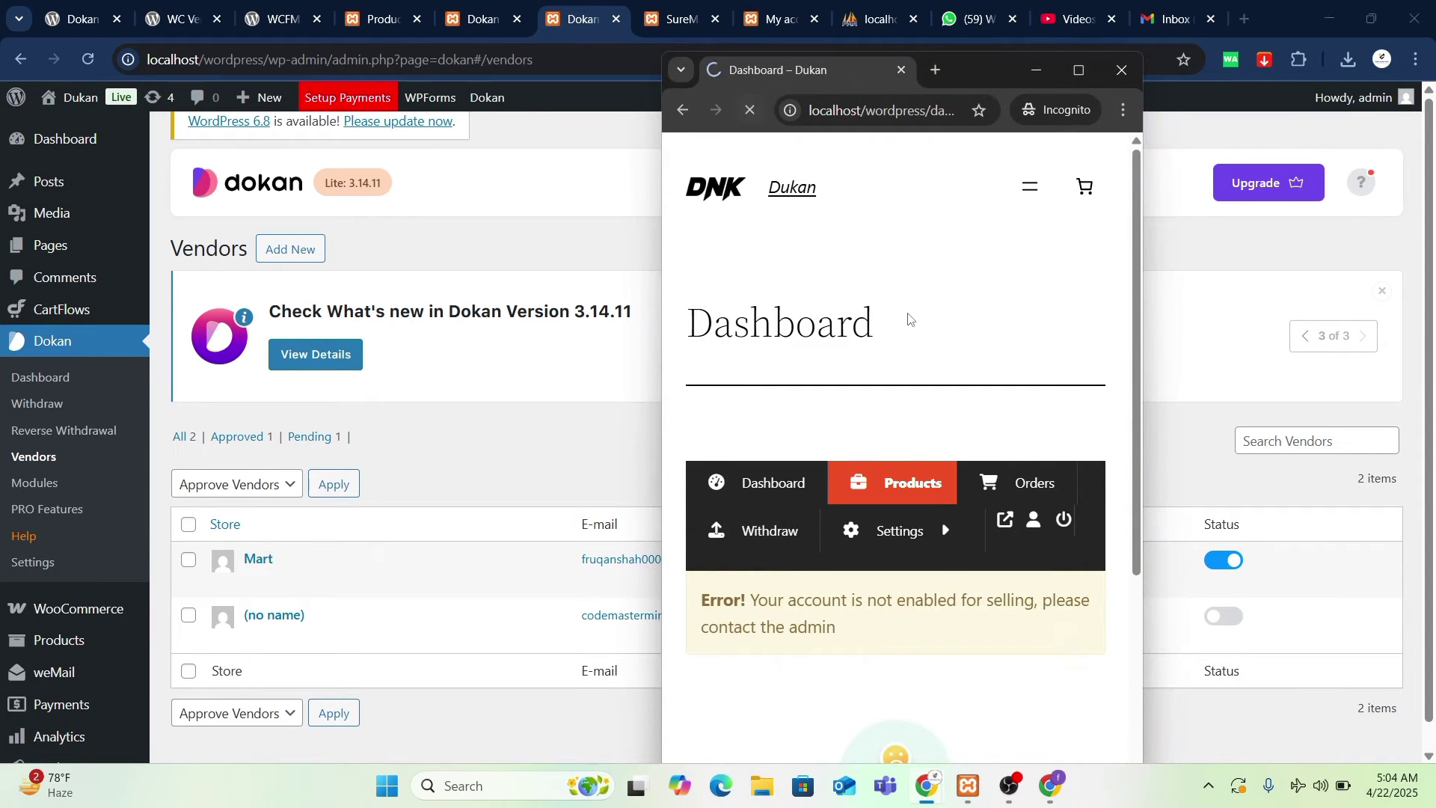
scroll(907, 320, down, 3)
- Open the blank Add New Product form from the vendor's Products page
scroll(909, 318, up, 3)
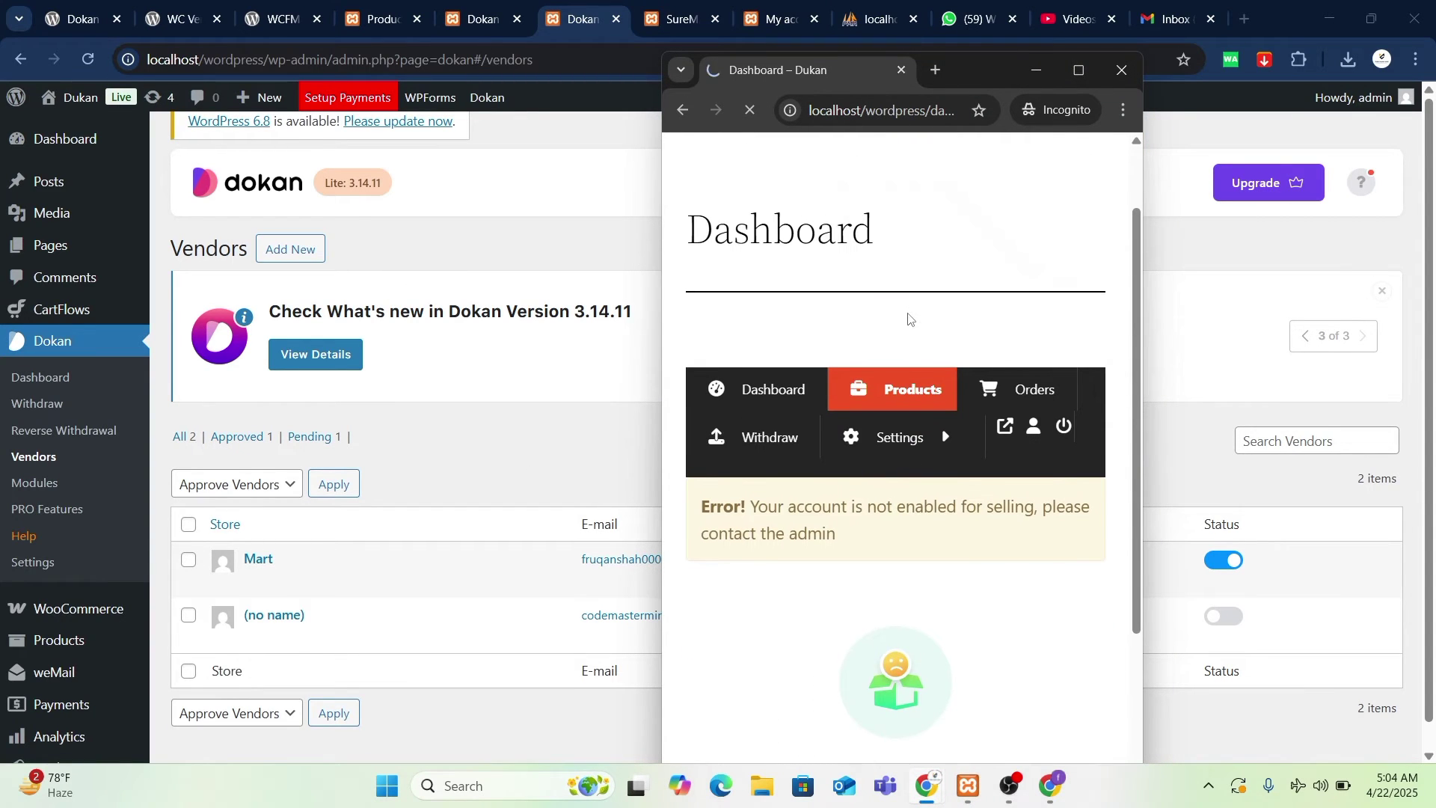
scroll(909, 319, up, 2)
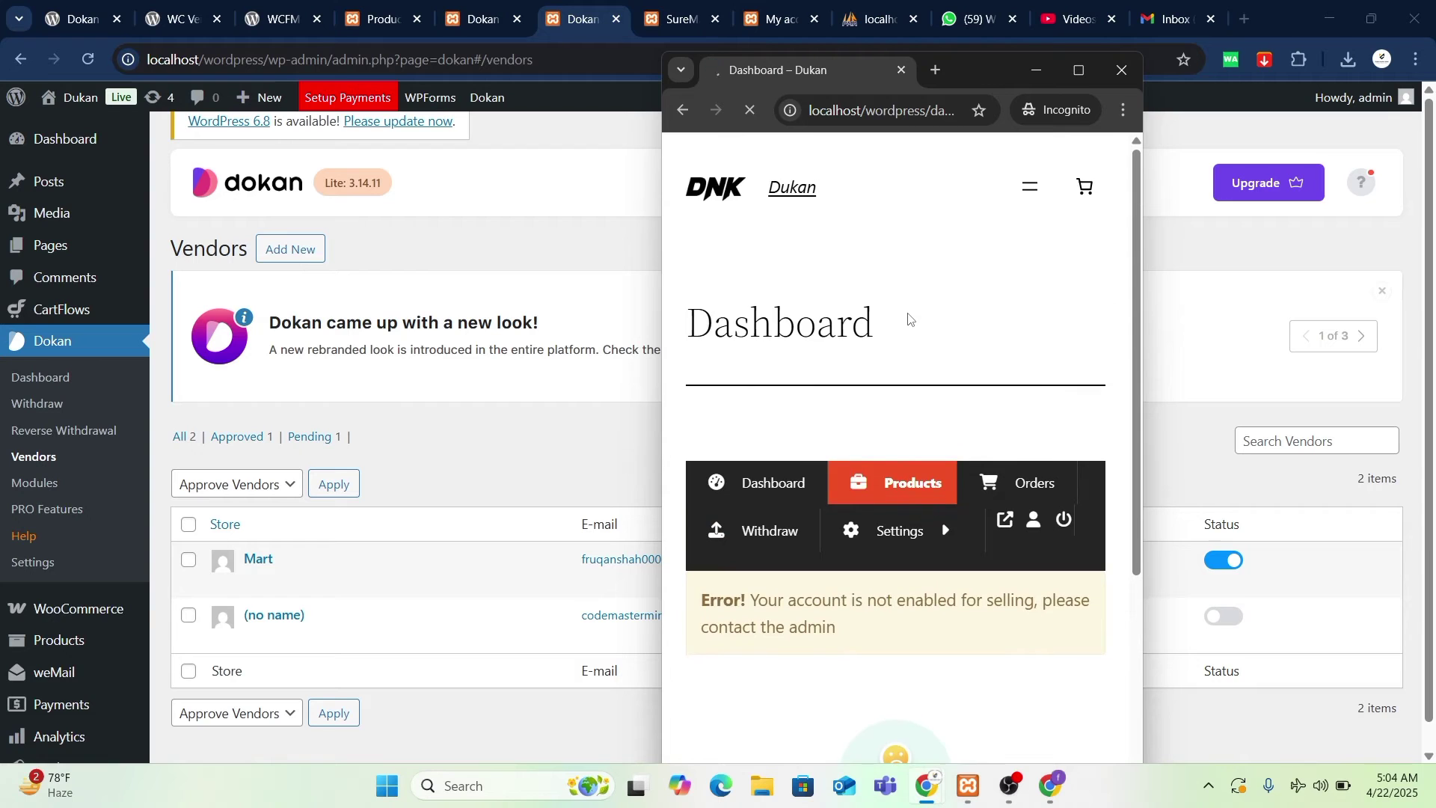
scroll(907, 317, down, 3)
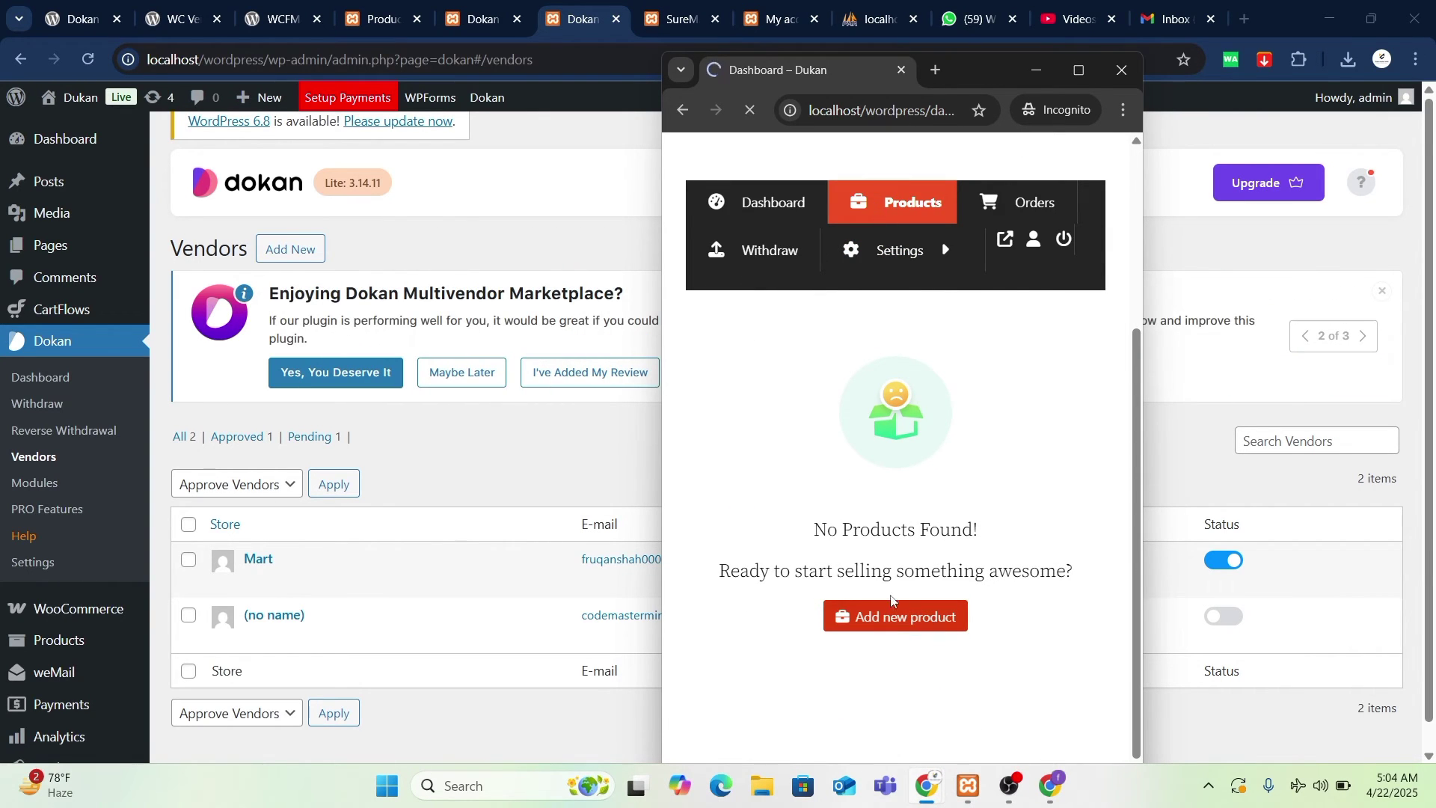
click(935, 623)
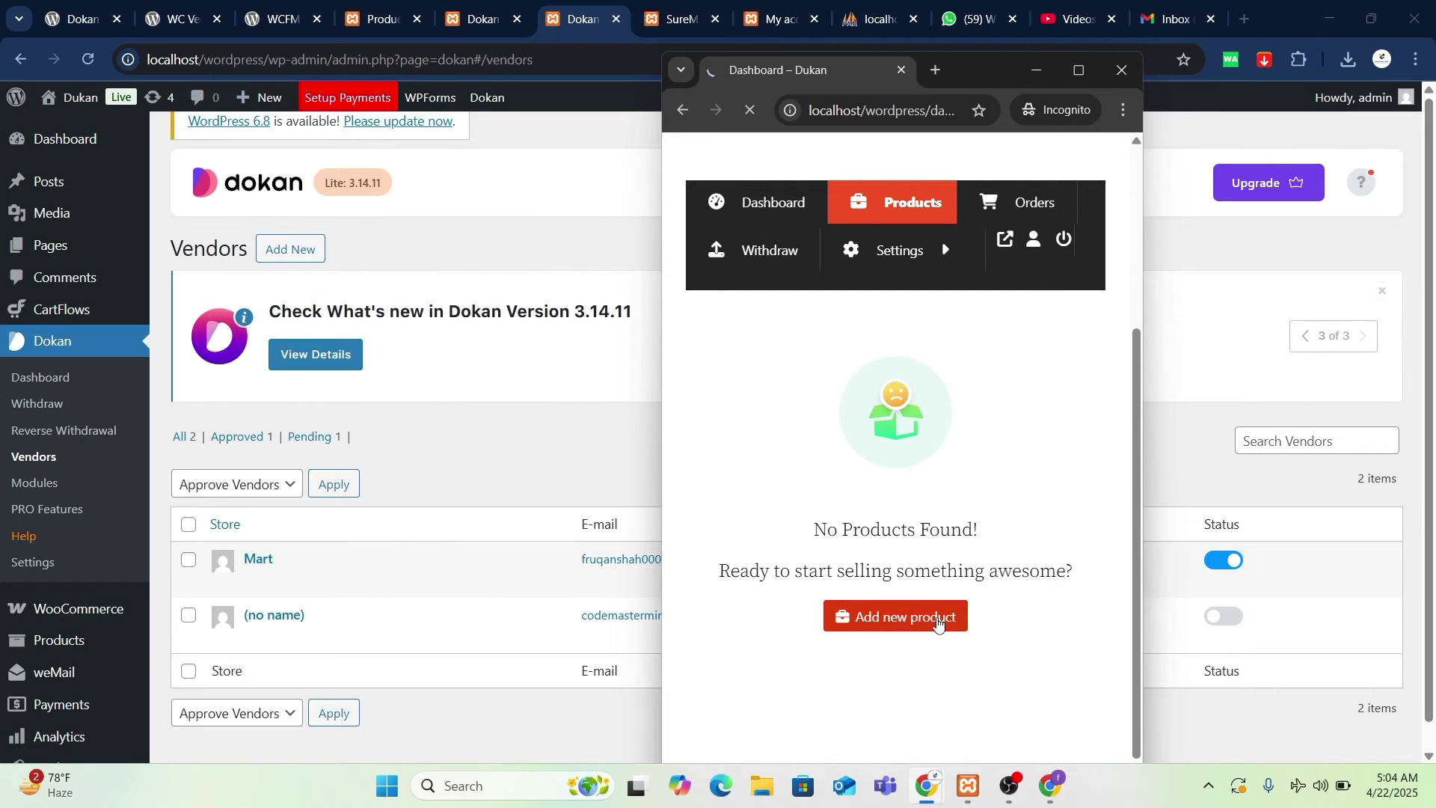
scroll(890, 524, down, 5)
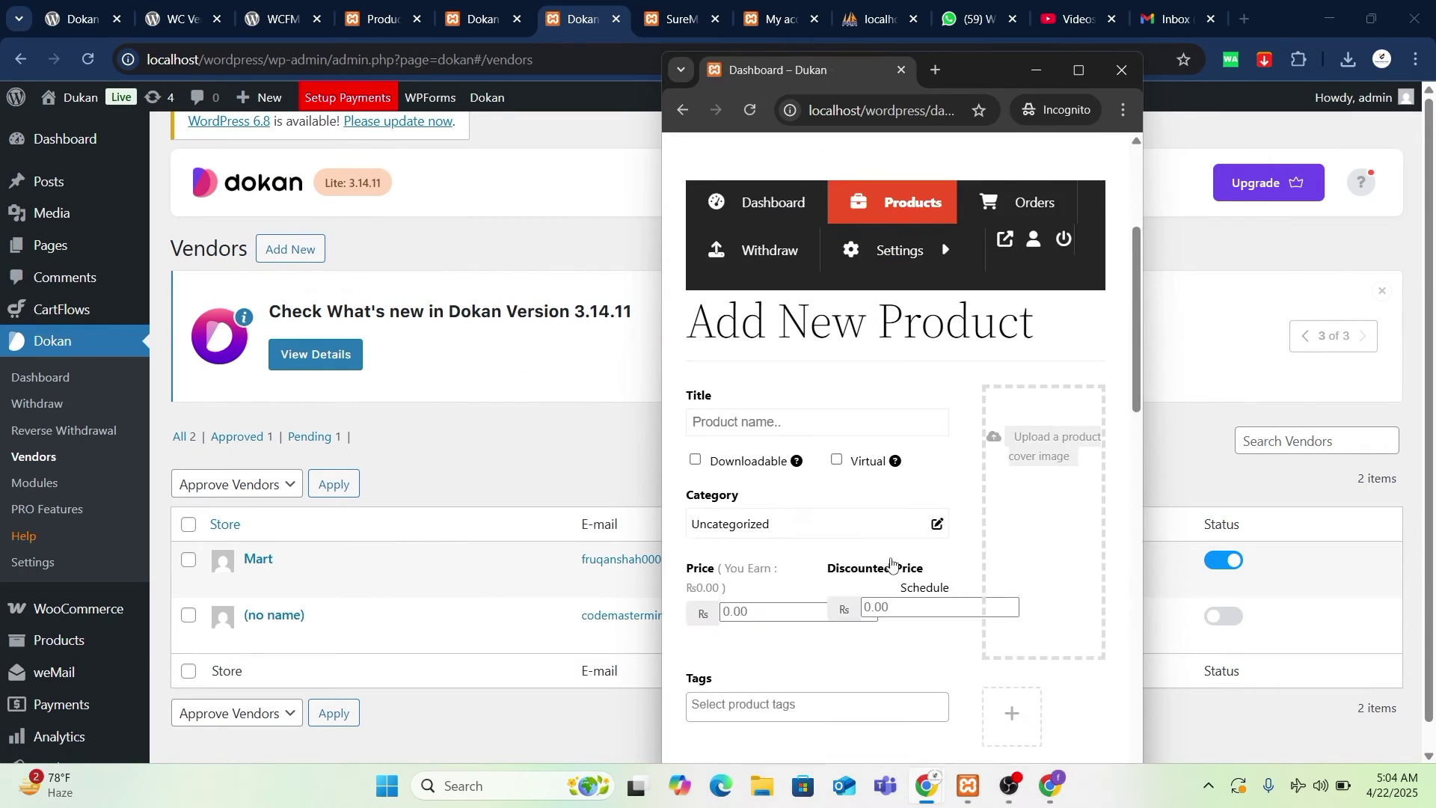
- Title the product 'Dummy', mark it virtual, and choose the Men category
click(737, 239)
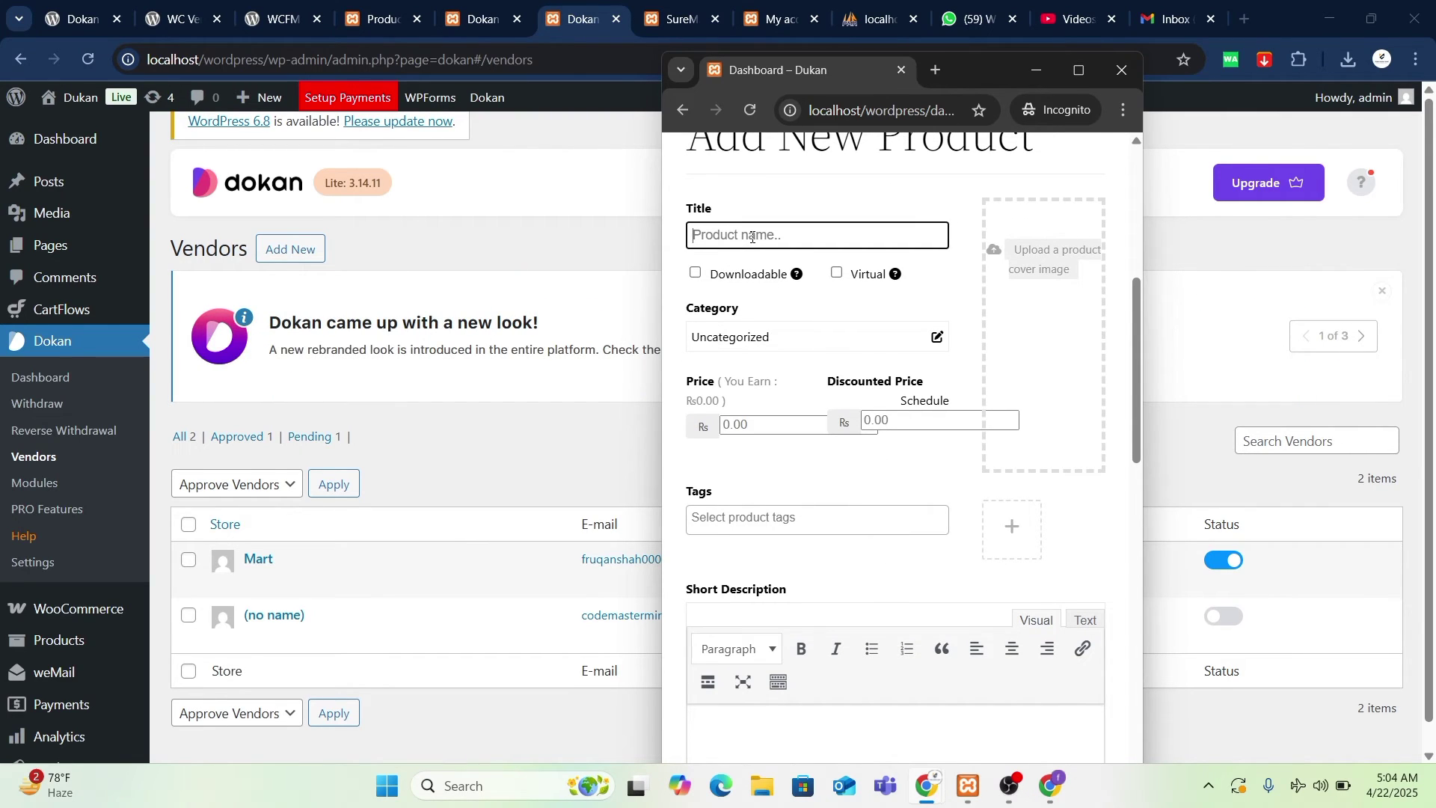
text(Dummy)
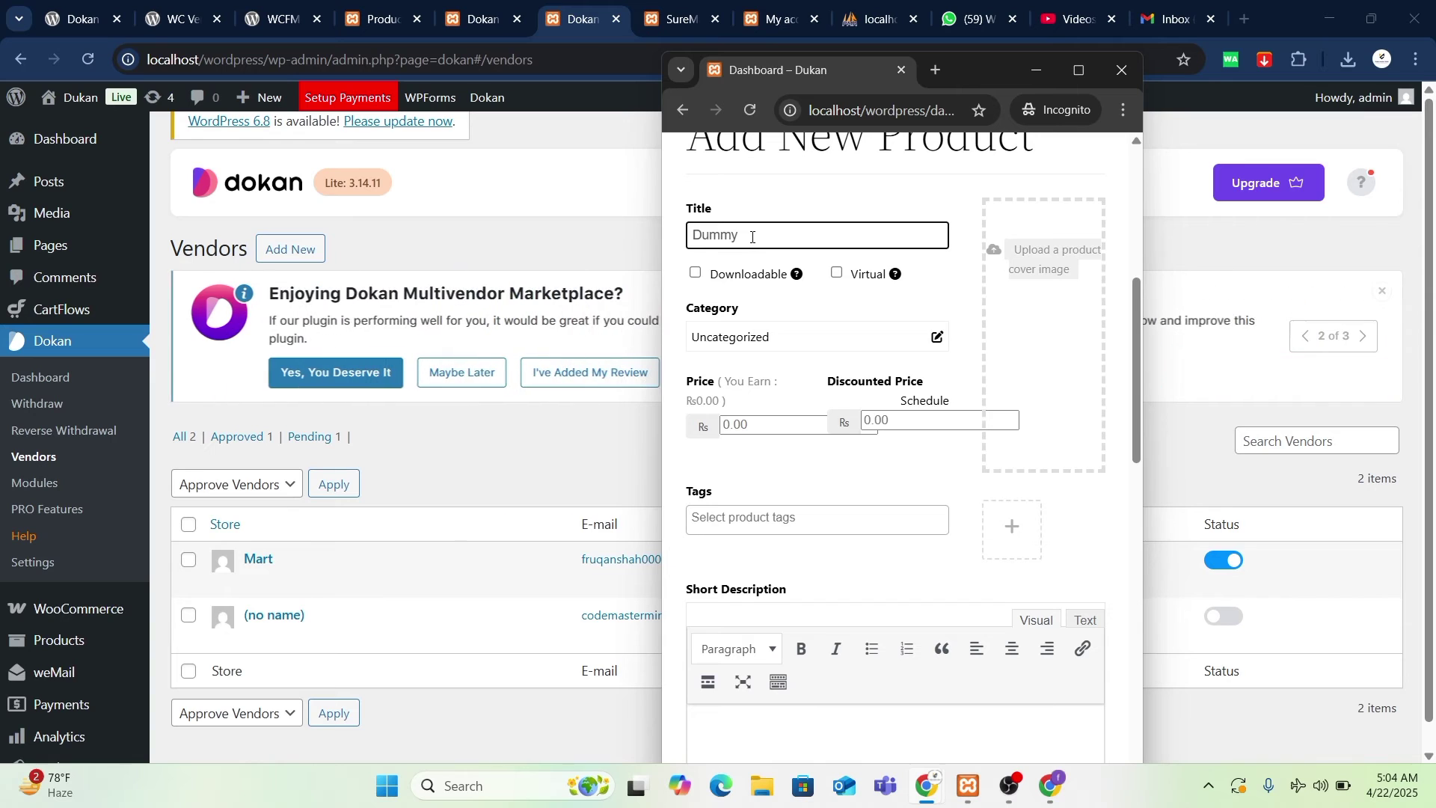
click(836, 272)
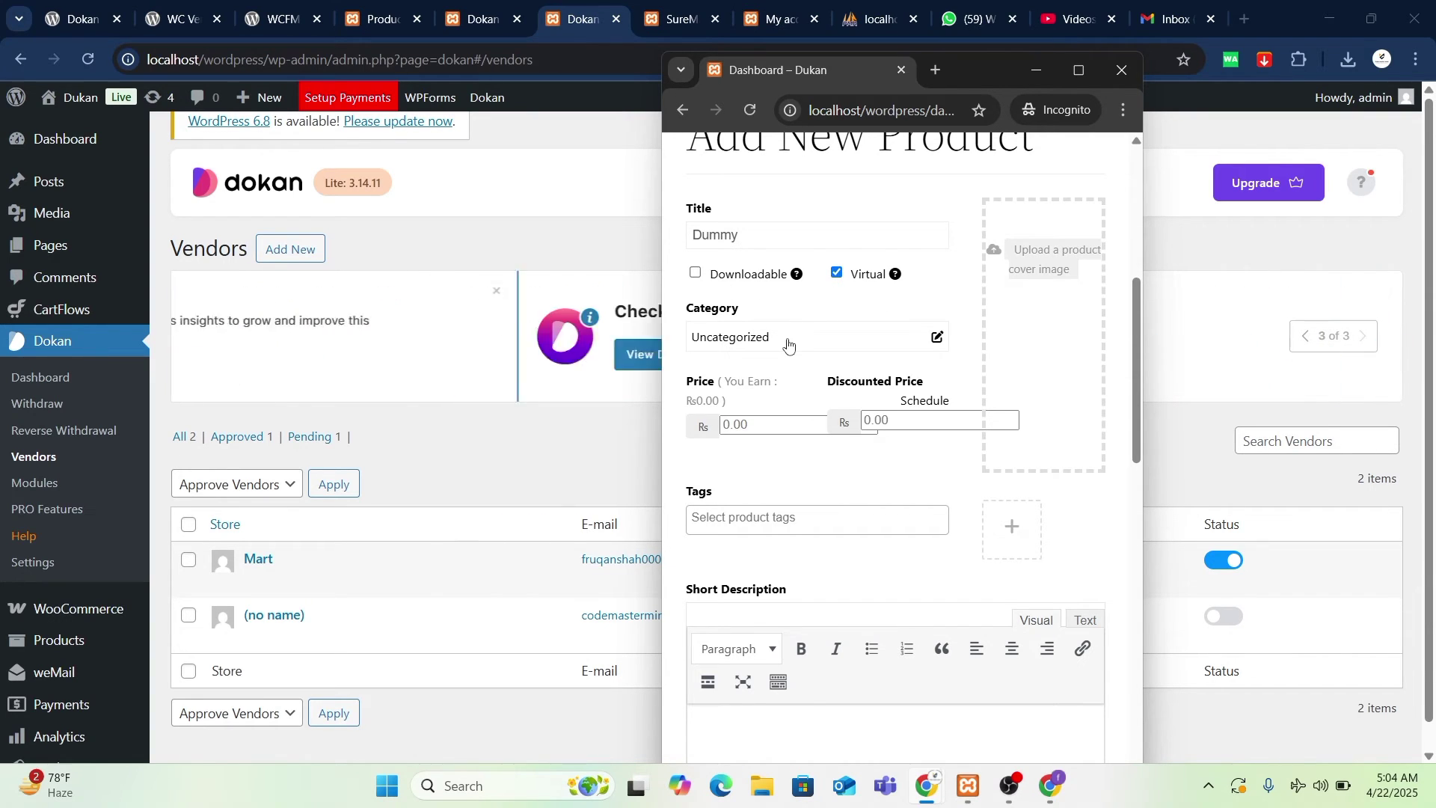
click(789, 344)
click(747, 412)
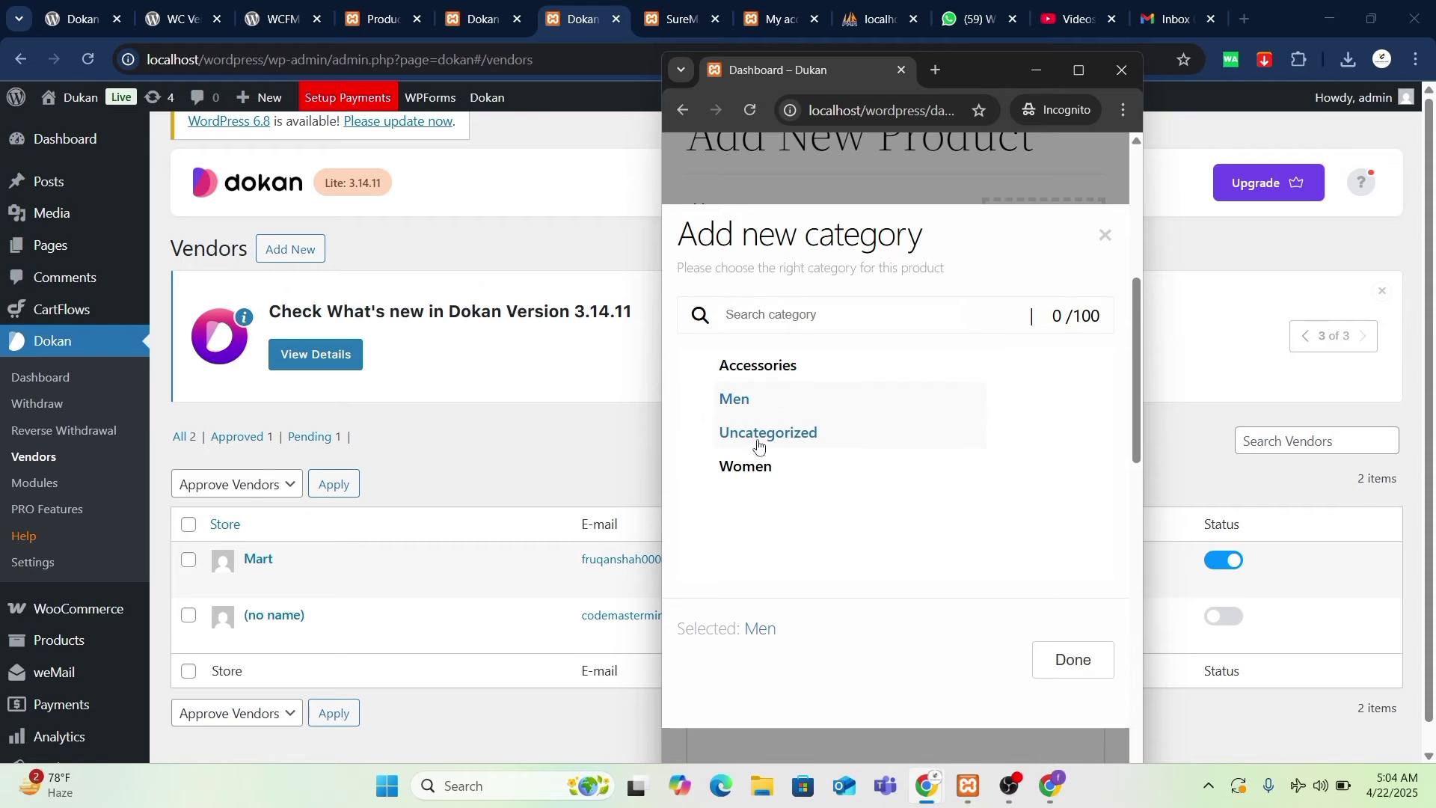
click(1074, 668)
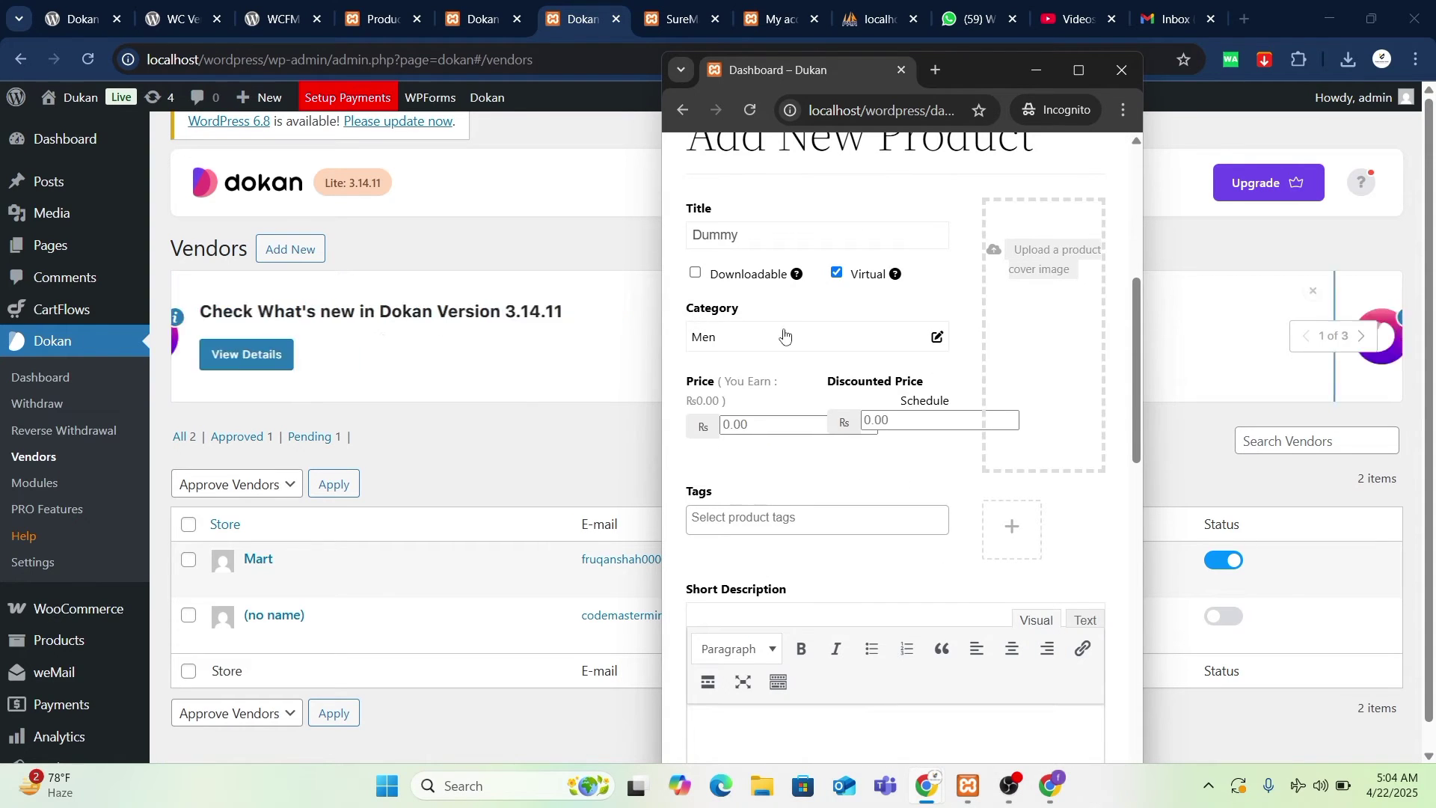
- Close the category chooser, keeping Men, and set the price to 80
click(935, 337)
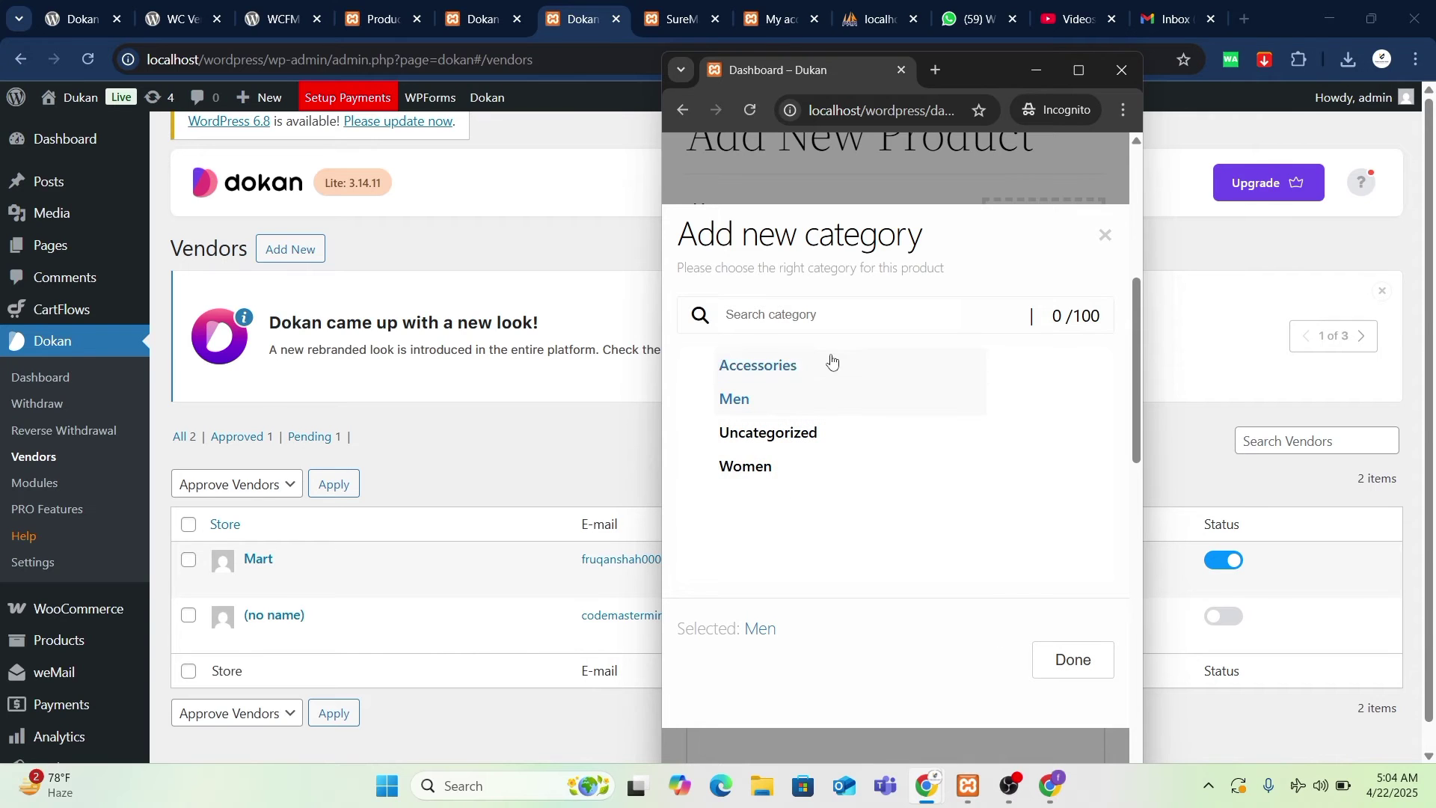
click(1071, 659)
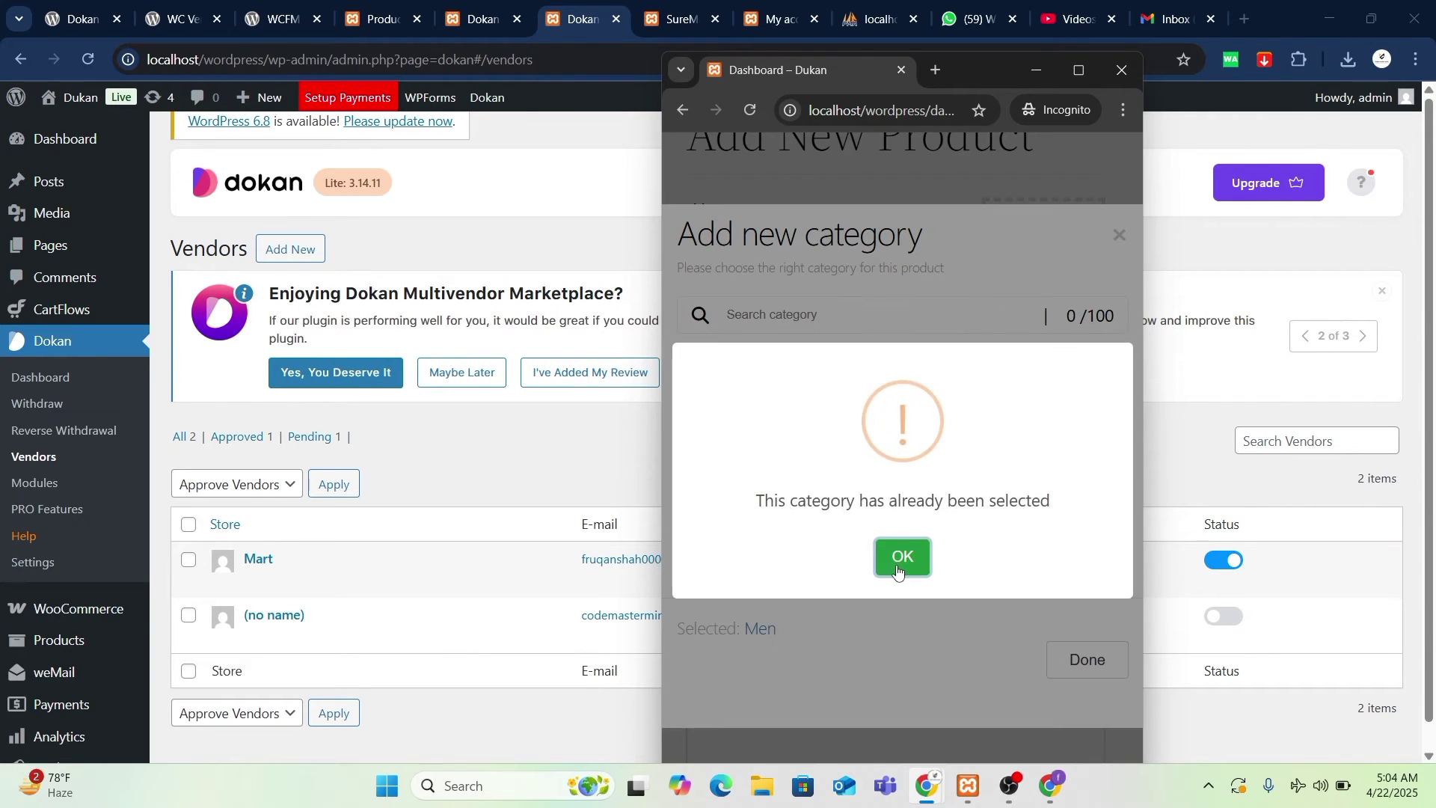
click(902, 554)
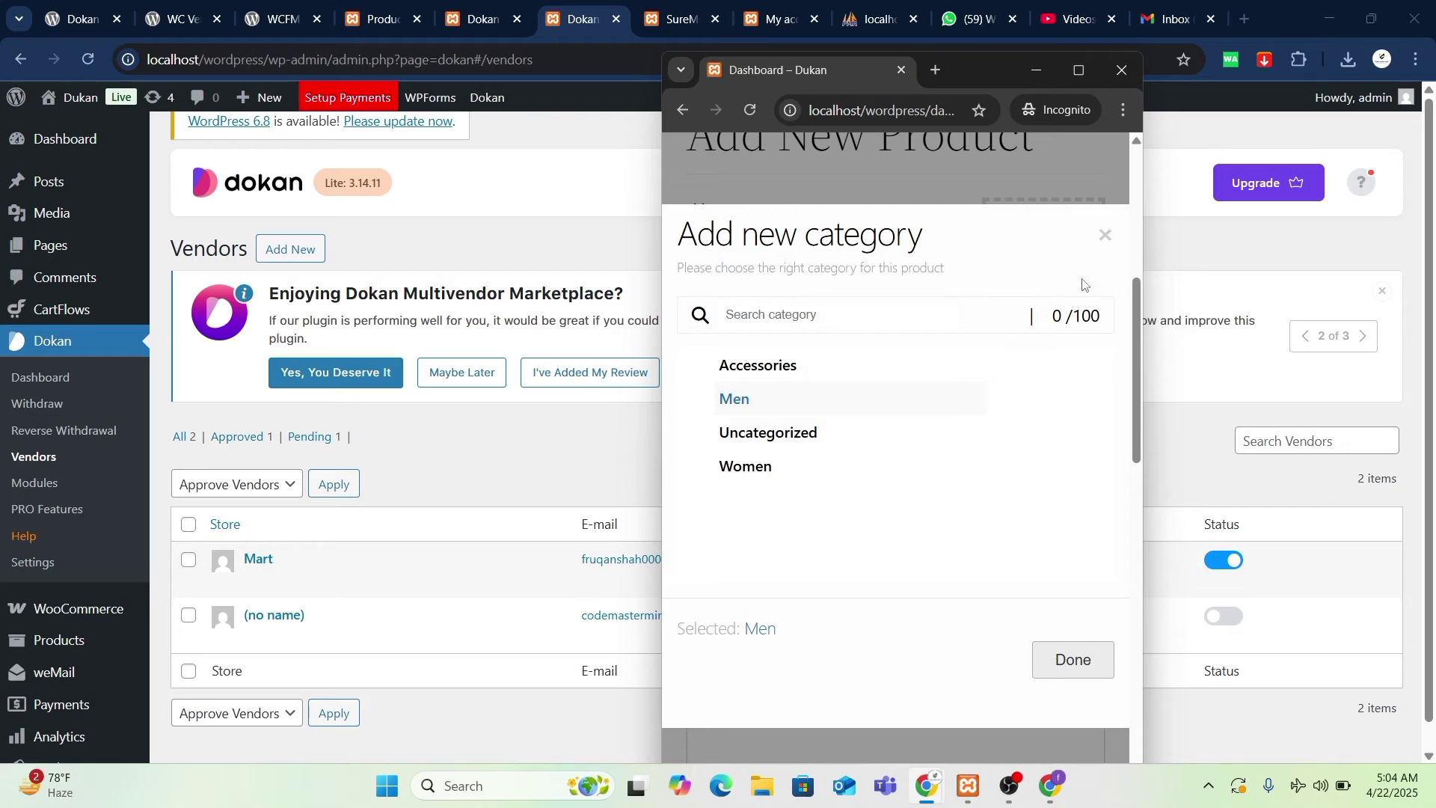
click(1105, 235)
click(771, 425)
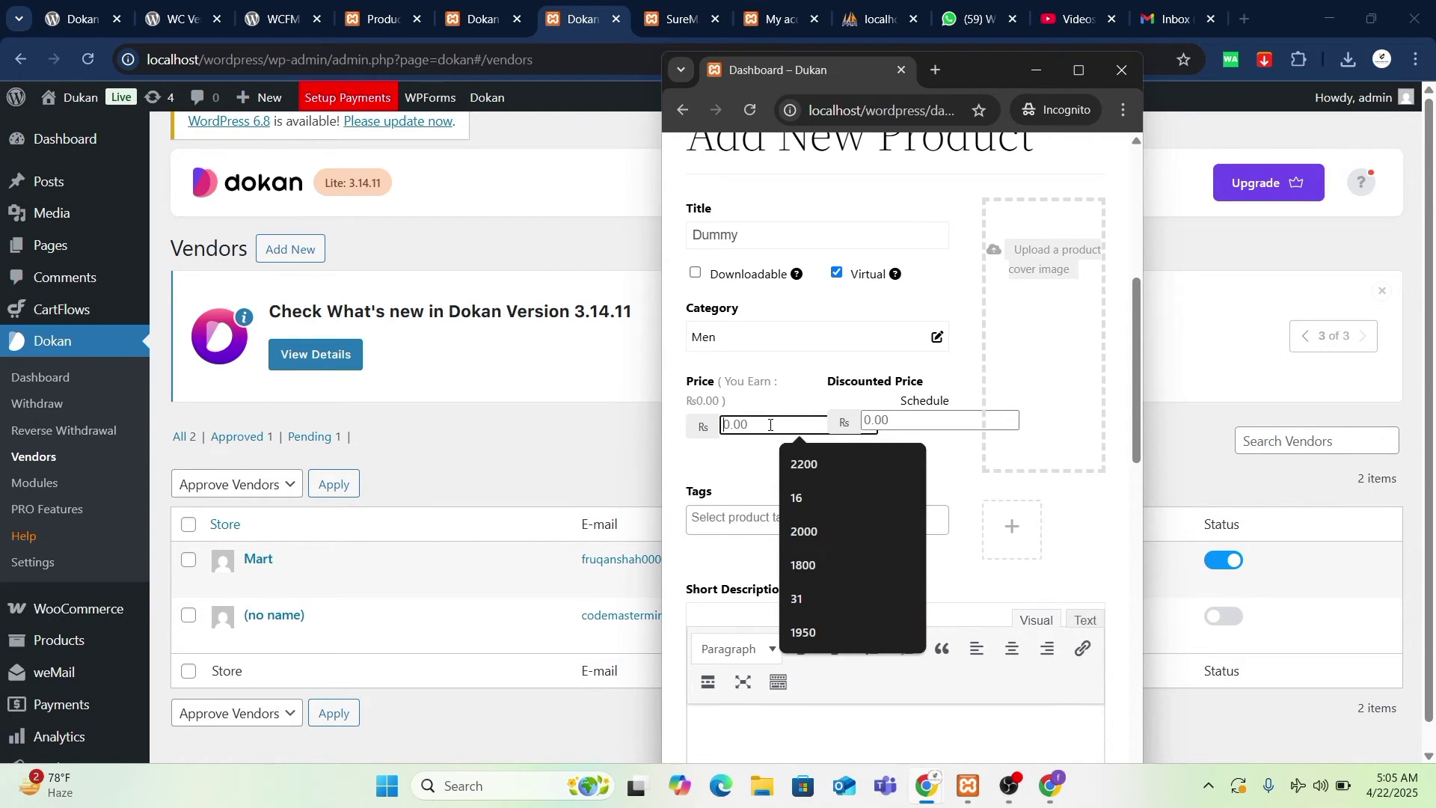
text(80)
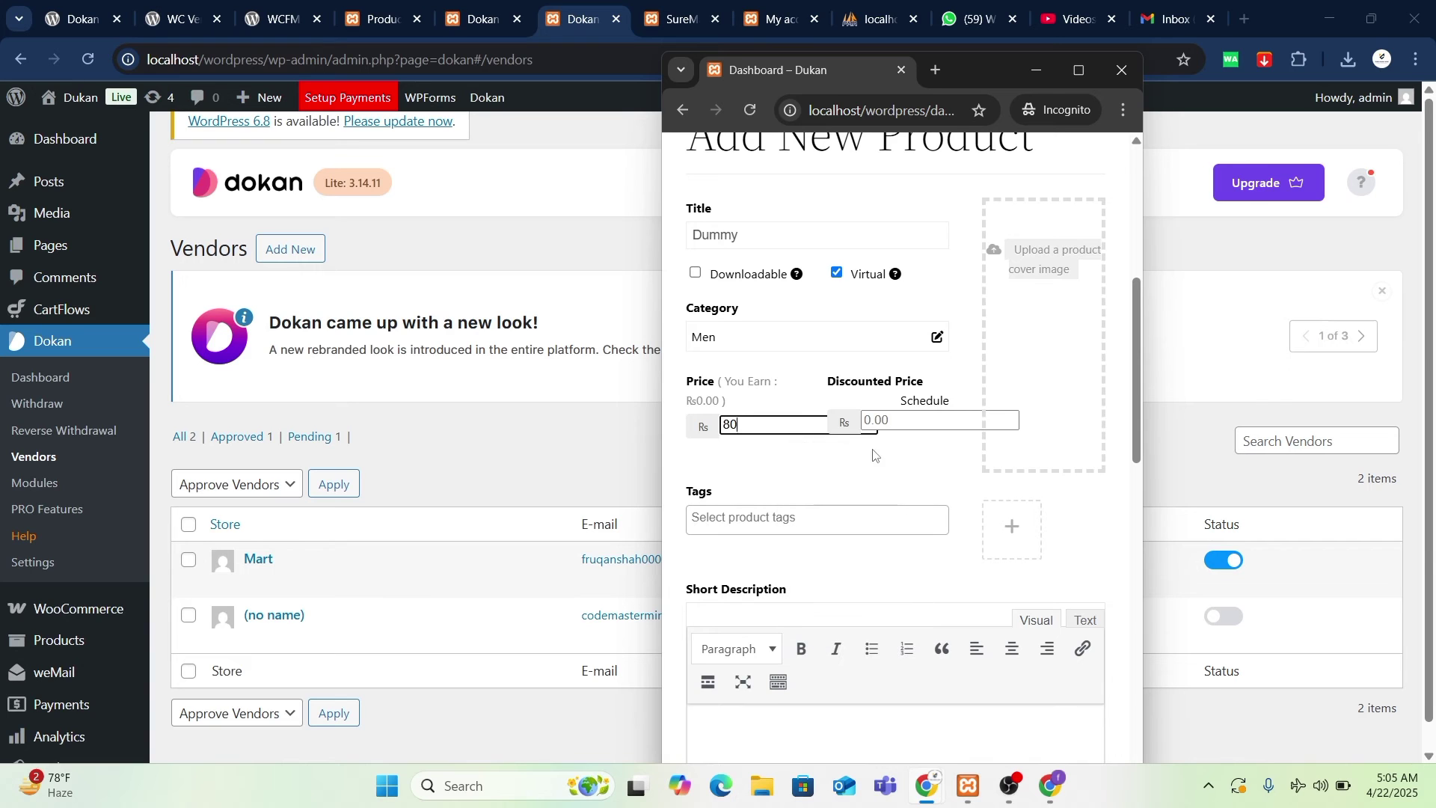
- Upload the 3d-cryptocurrency-rendering-design gold coin image and set it as the featured image
click(1042, 265)
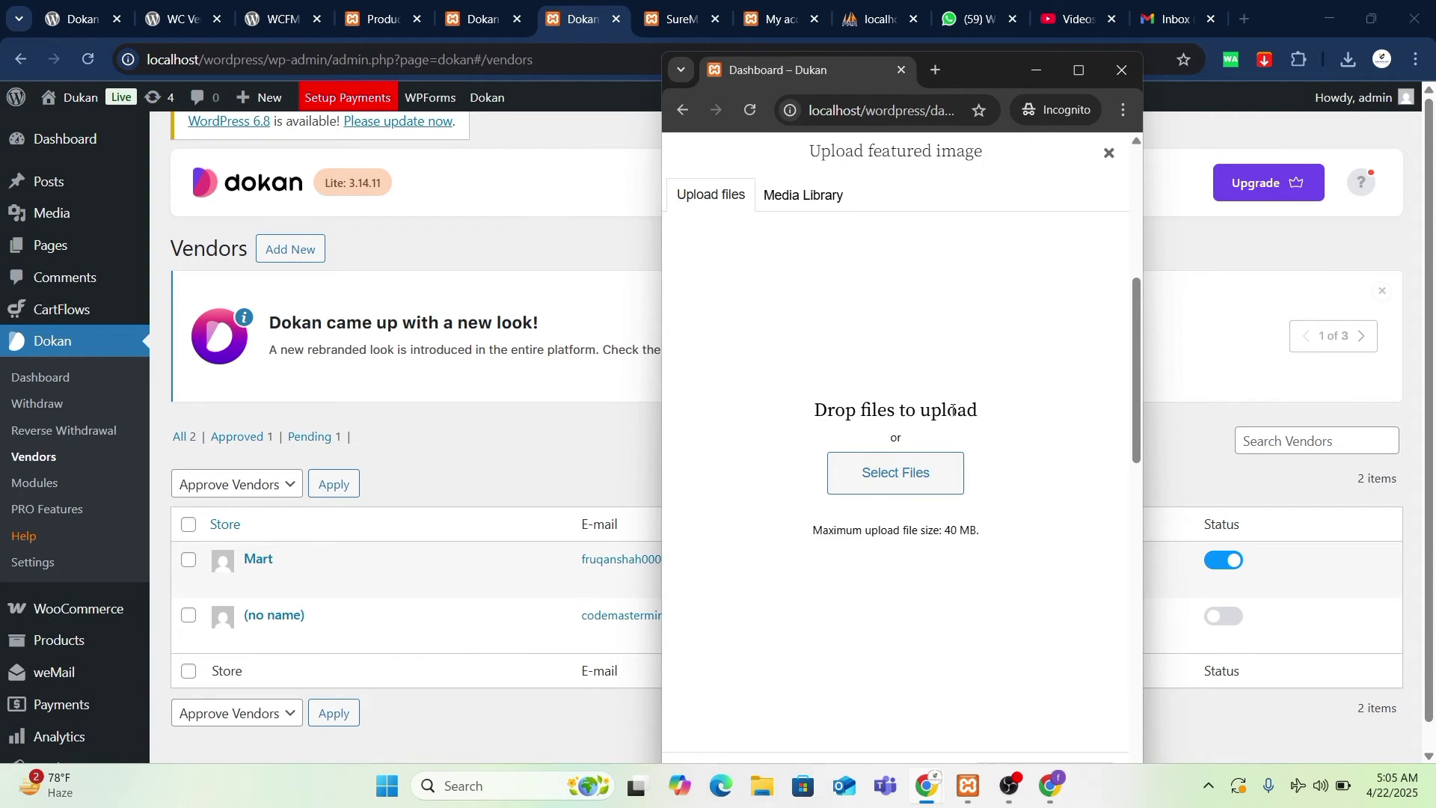
click(877, 485)
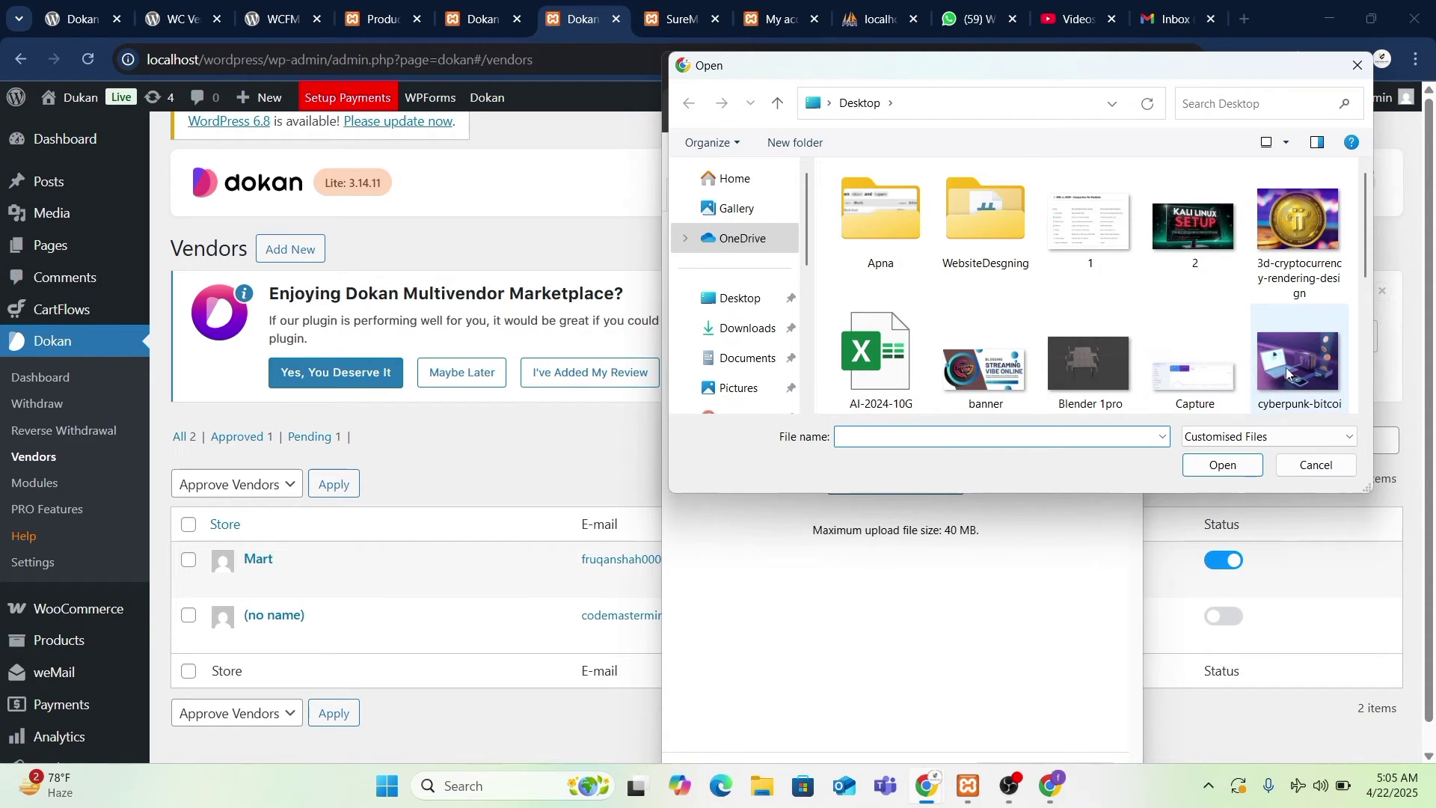
scroll(1210, 290, down, 1)
scroll(1211, 290, up, 1)
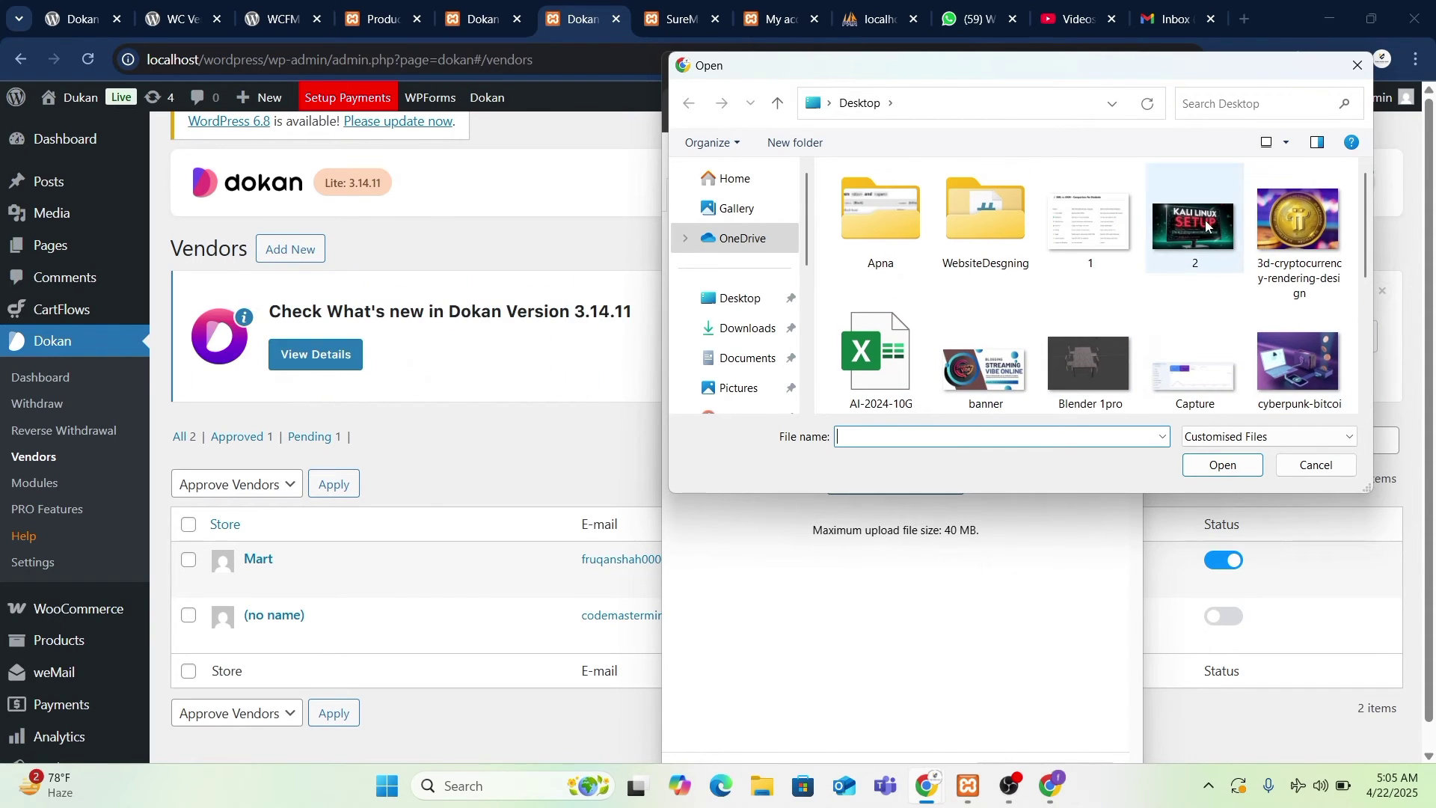
click(1284, 236)
click(1234, 465)
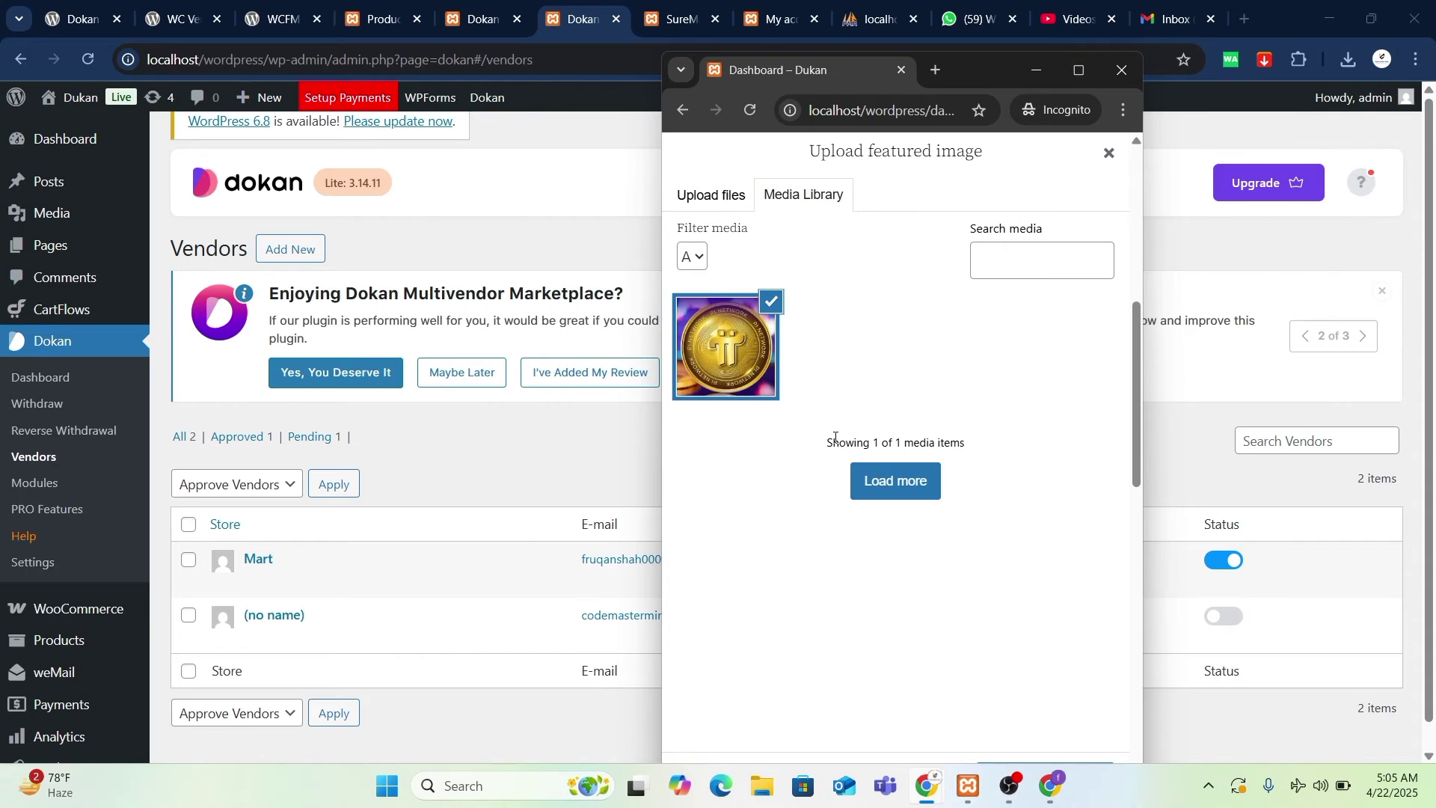
scroll(1065, 626, down, 5)
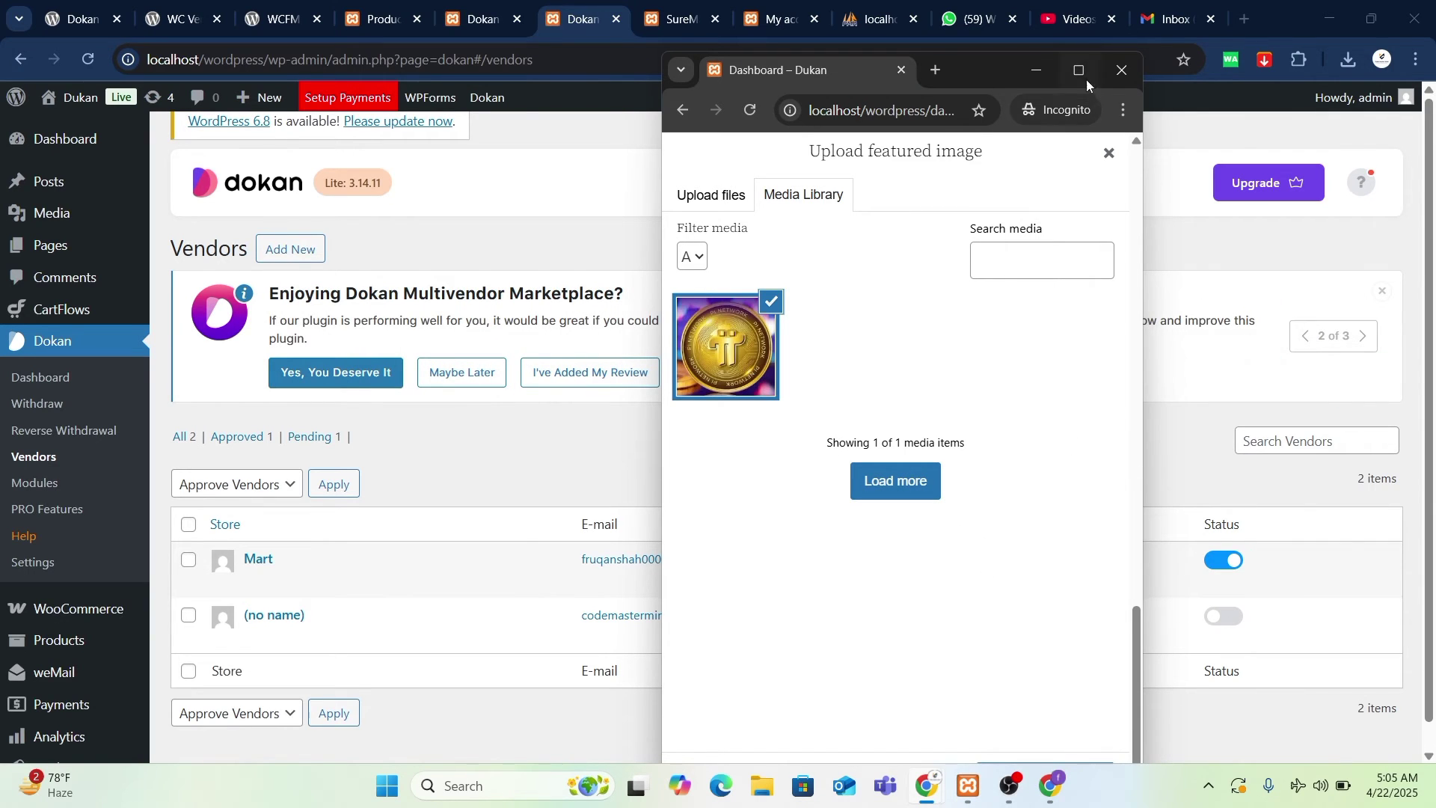
click(1086, 79)
click(1292, 709)
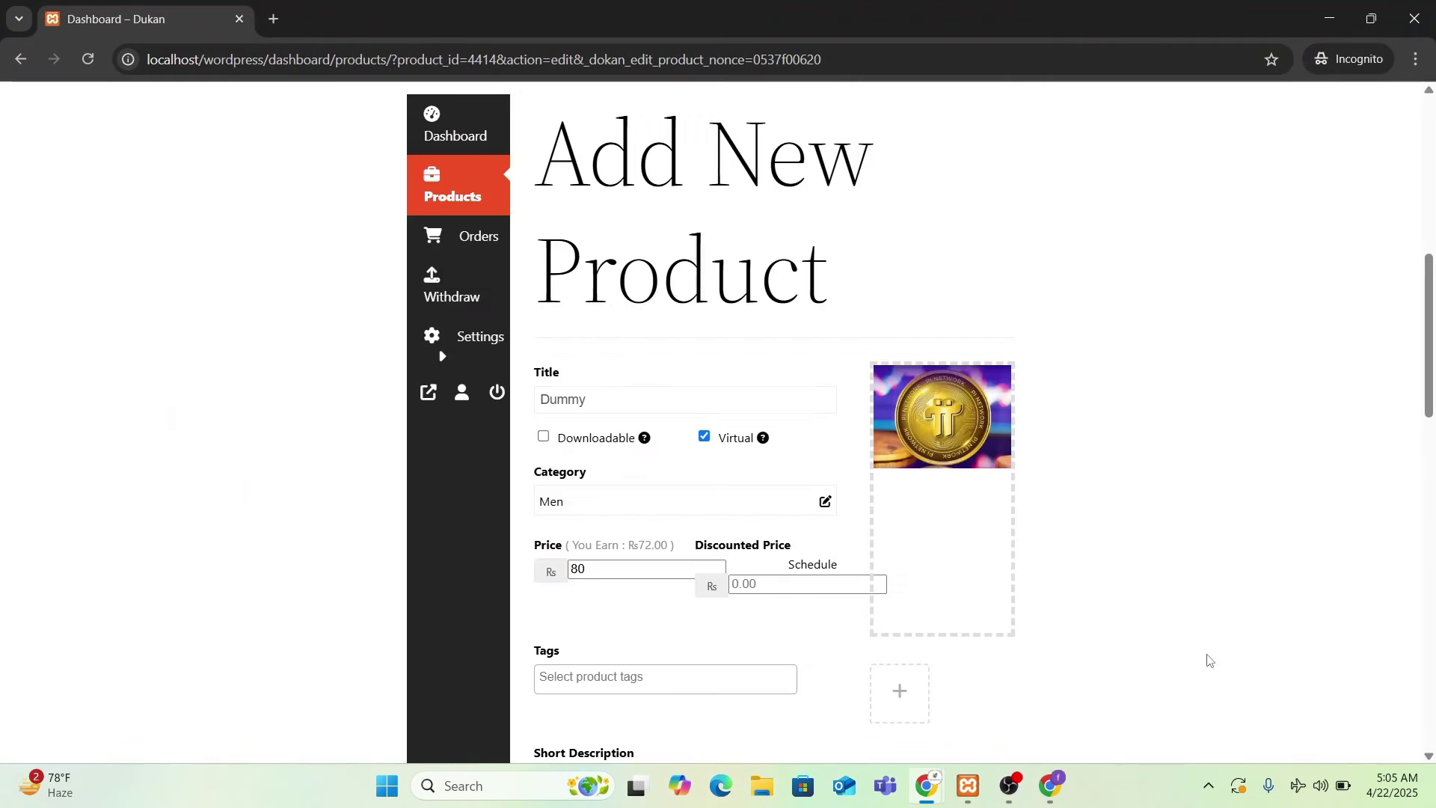
- Replace the product title Dummy with 'Pi Coin'
click(1371, 19)
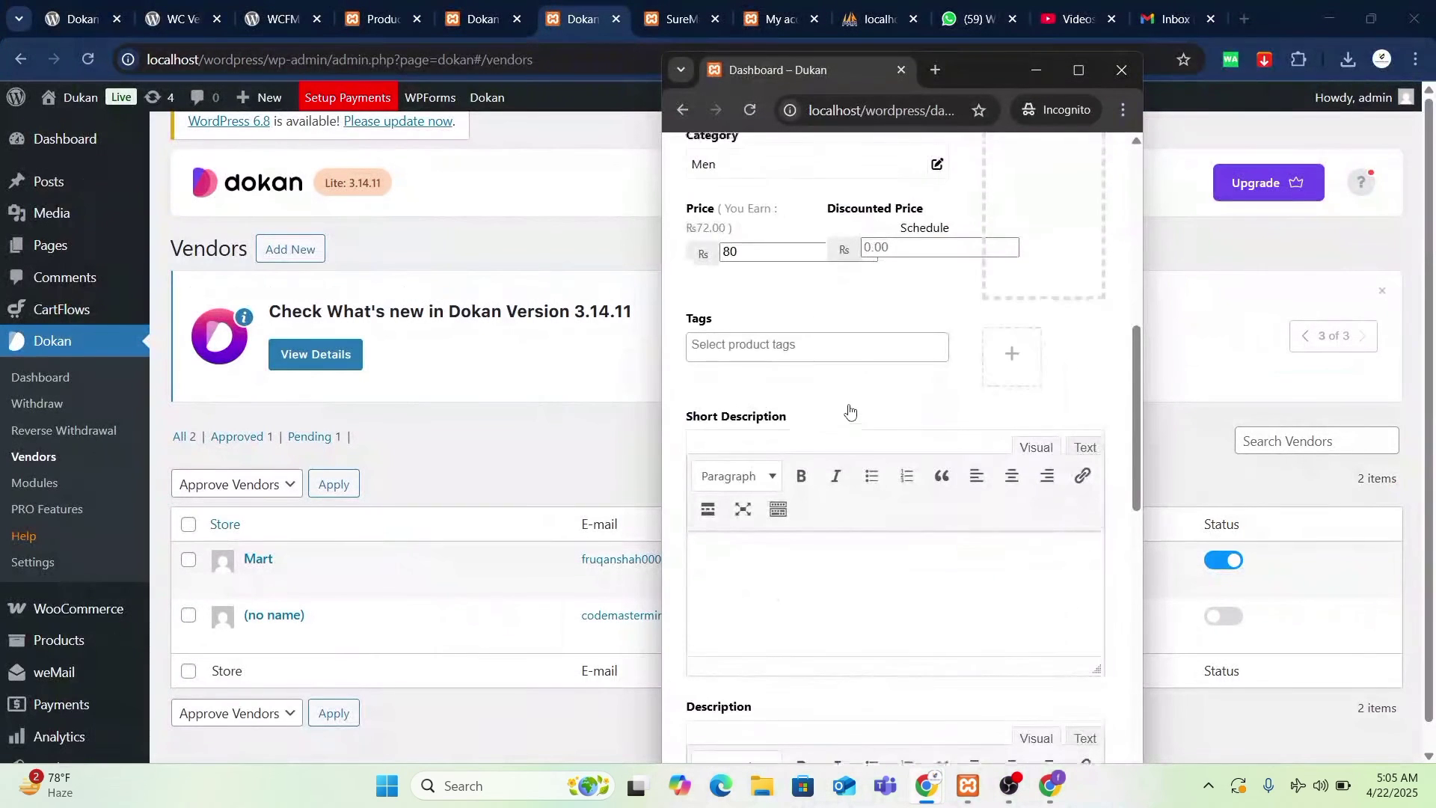
click(756, 331)
key(ctrl+a)
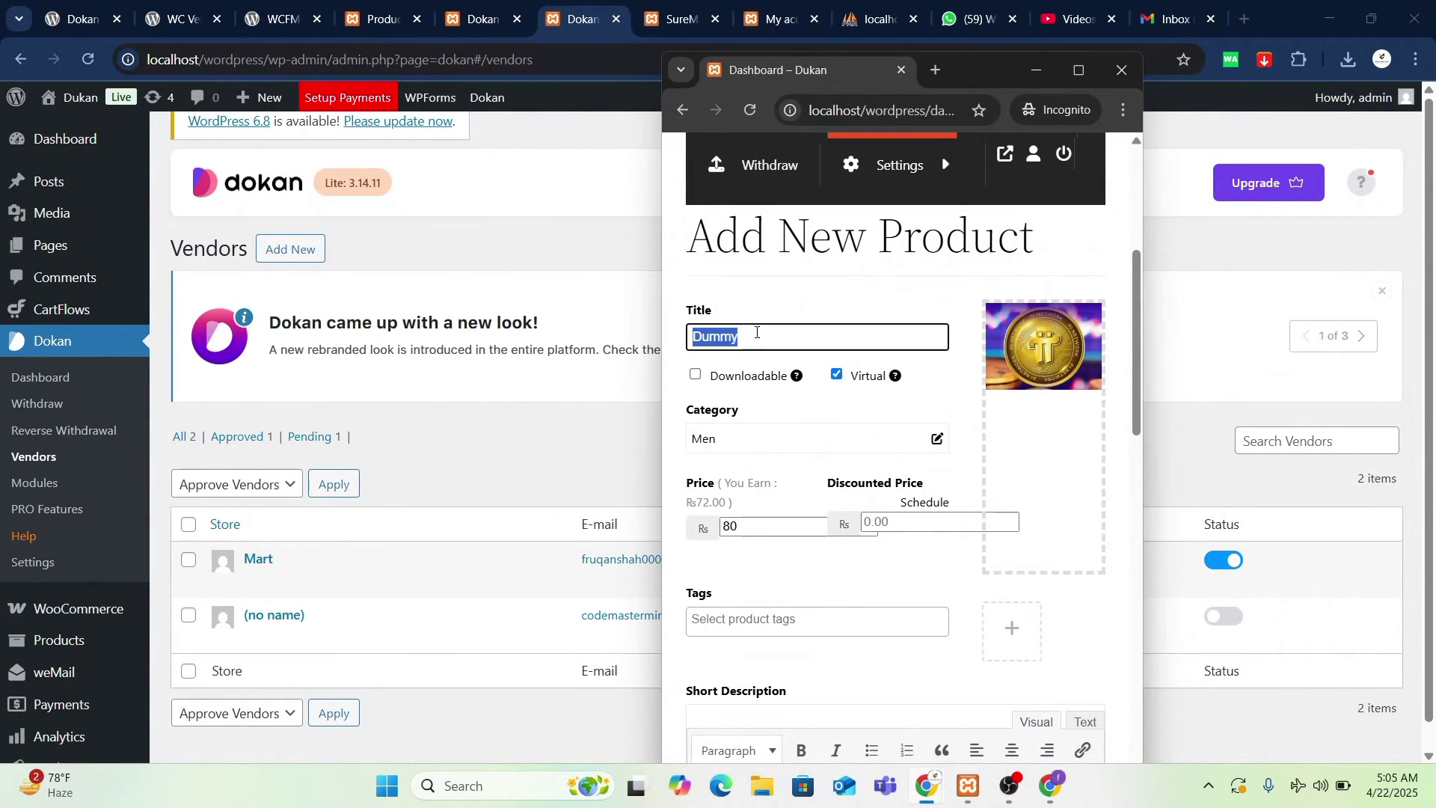
text(Pi Coin)
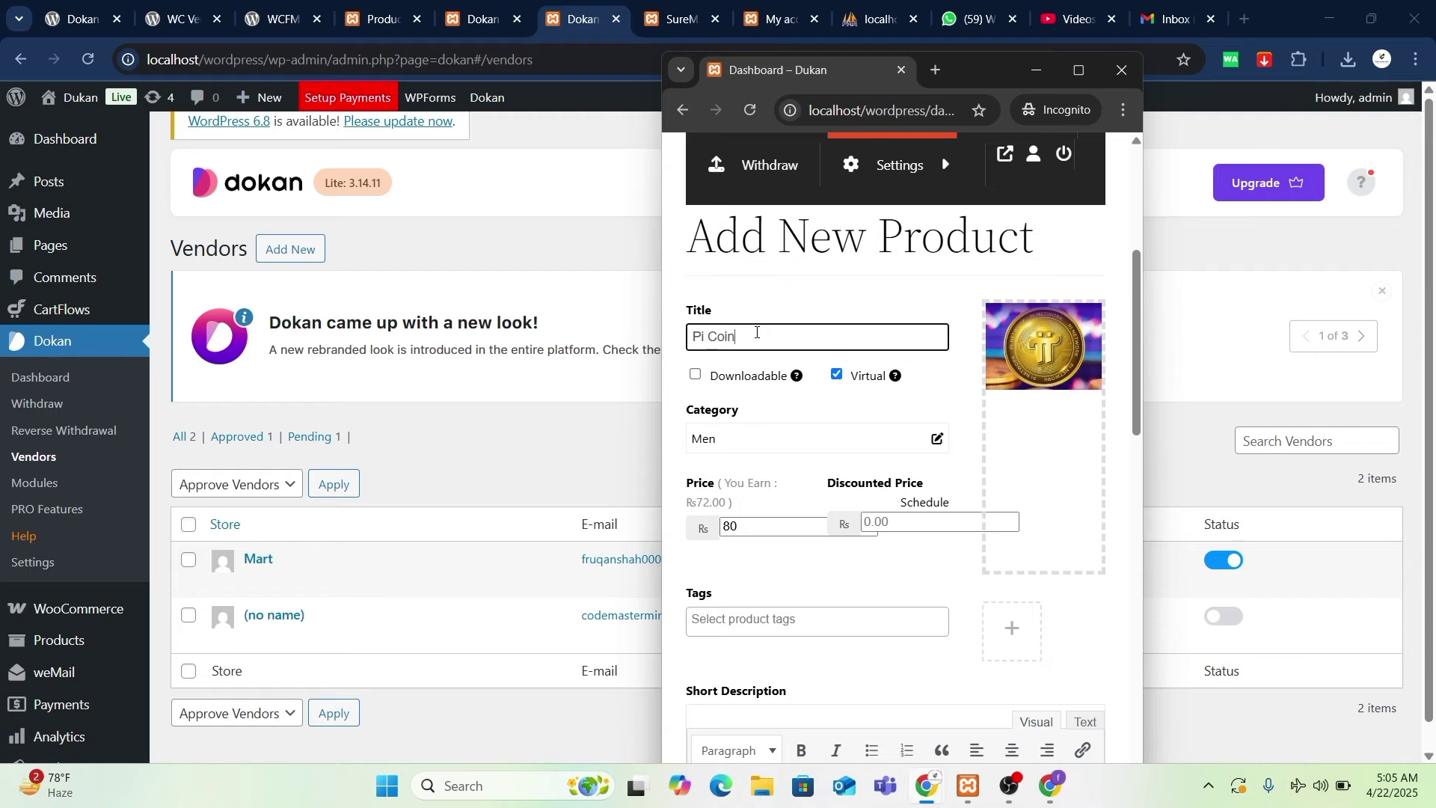
scroll(821, 494, down, 4)
scroll(821, 494, up, 3)
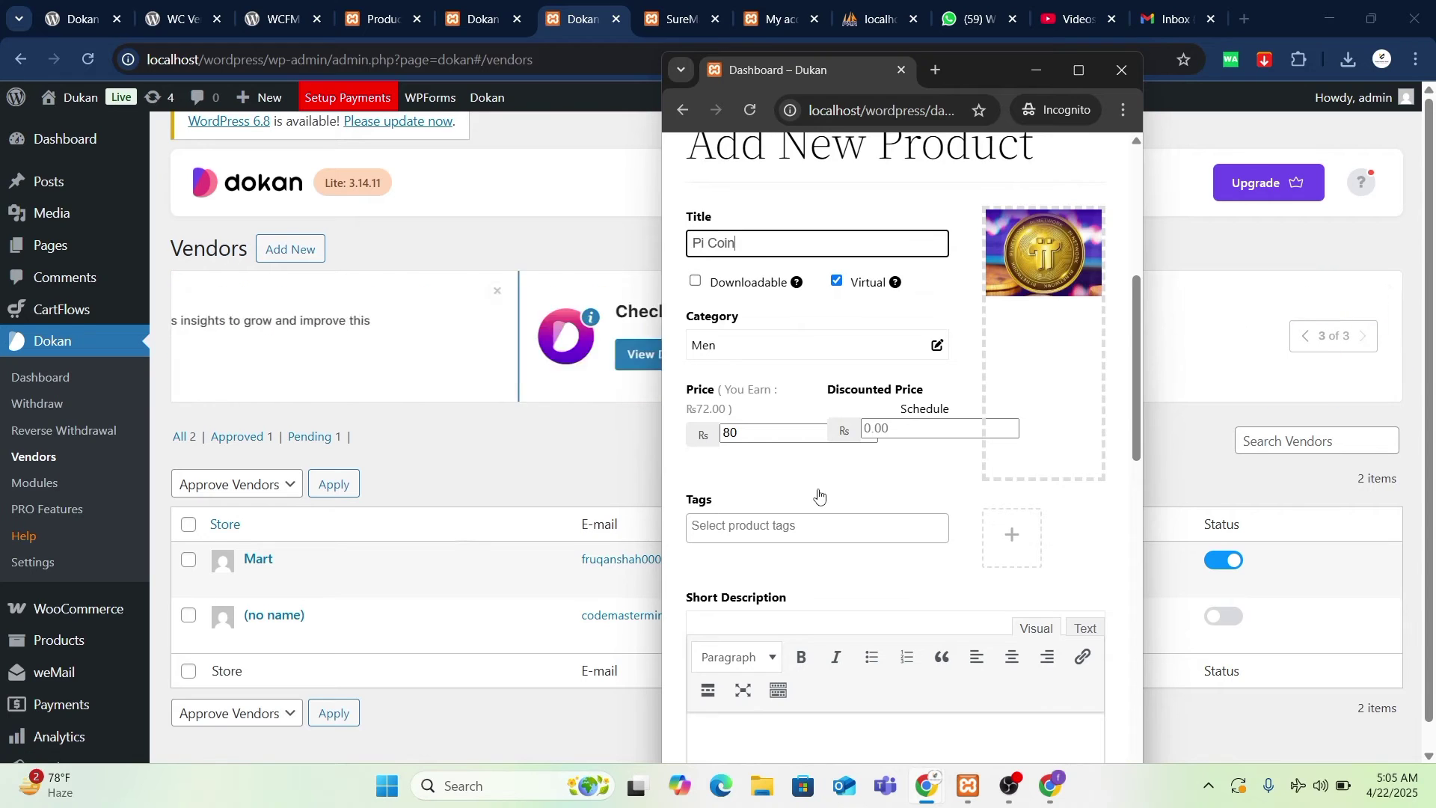
scroll(821, 493, down, 1)
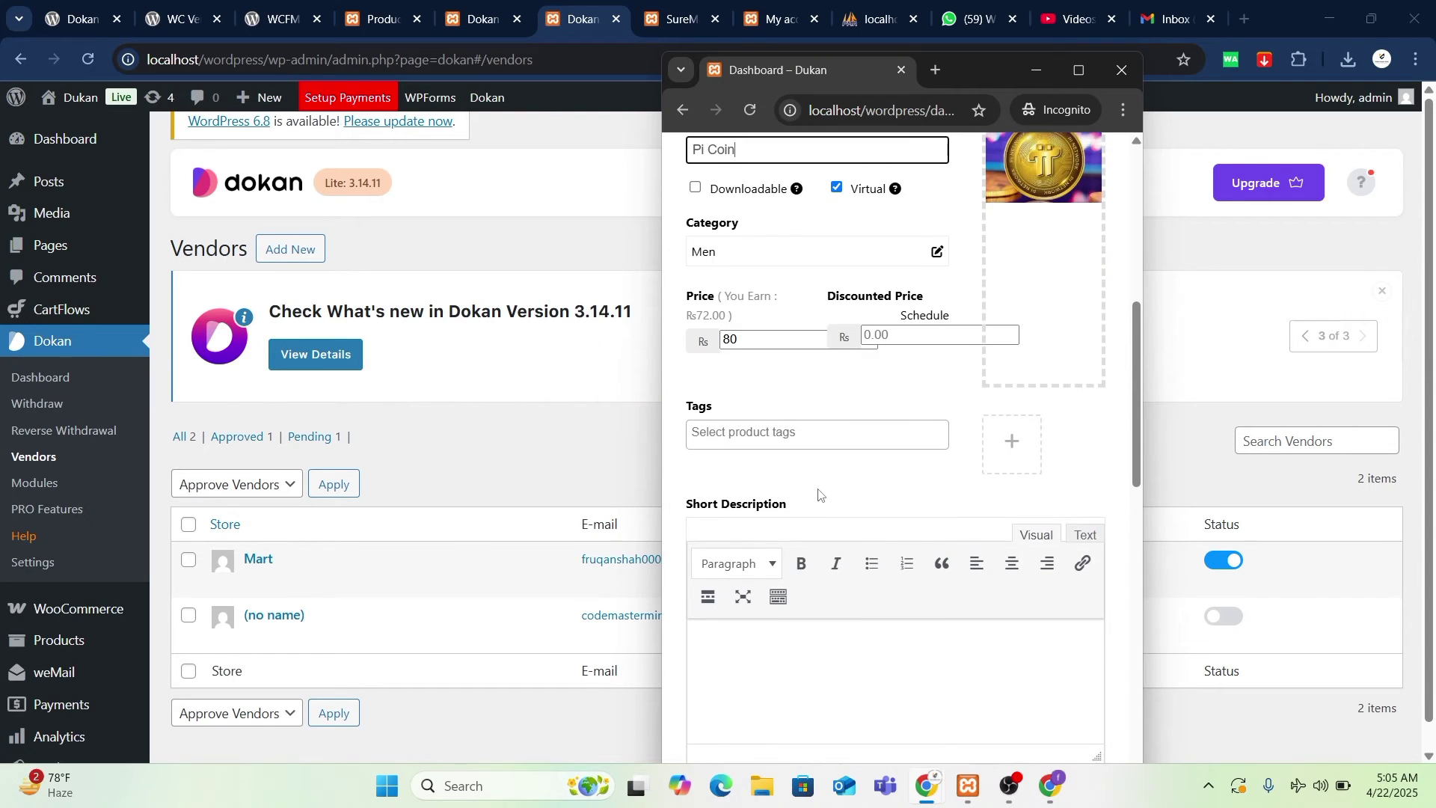
scroll(821, 494, down, 1)
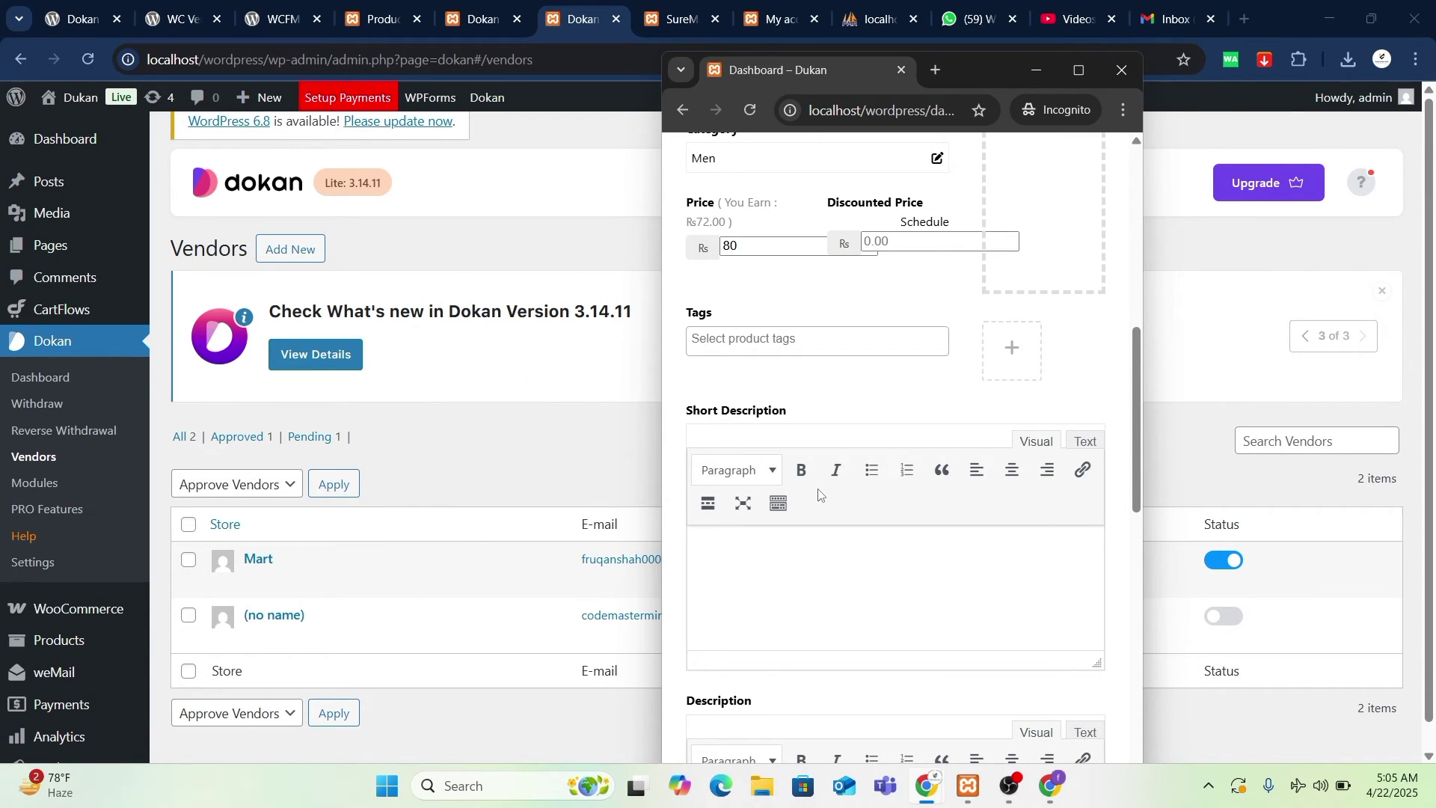
scroll(782, 307, up, 3)
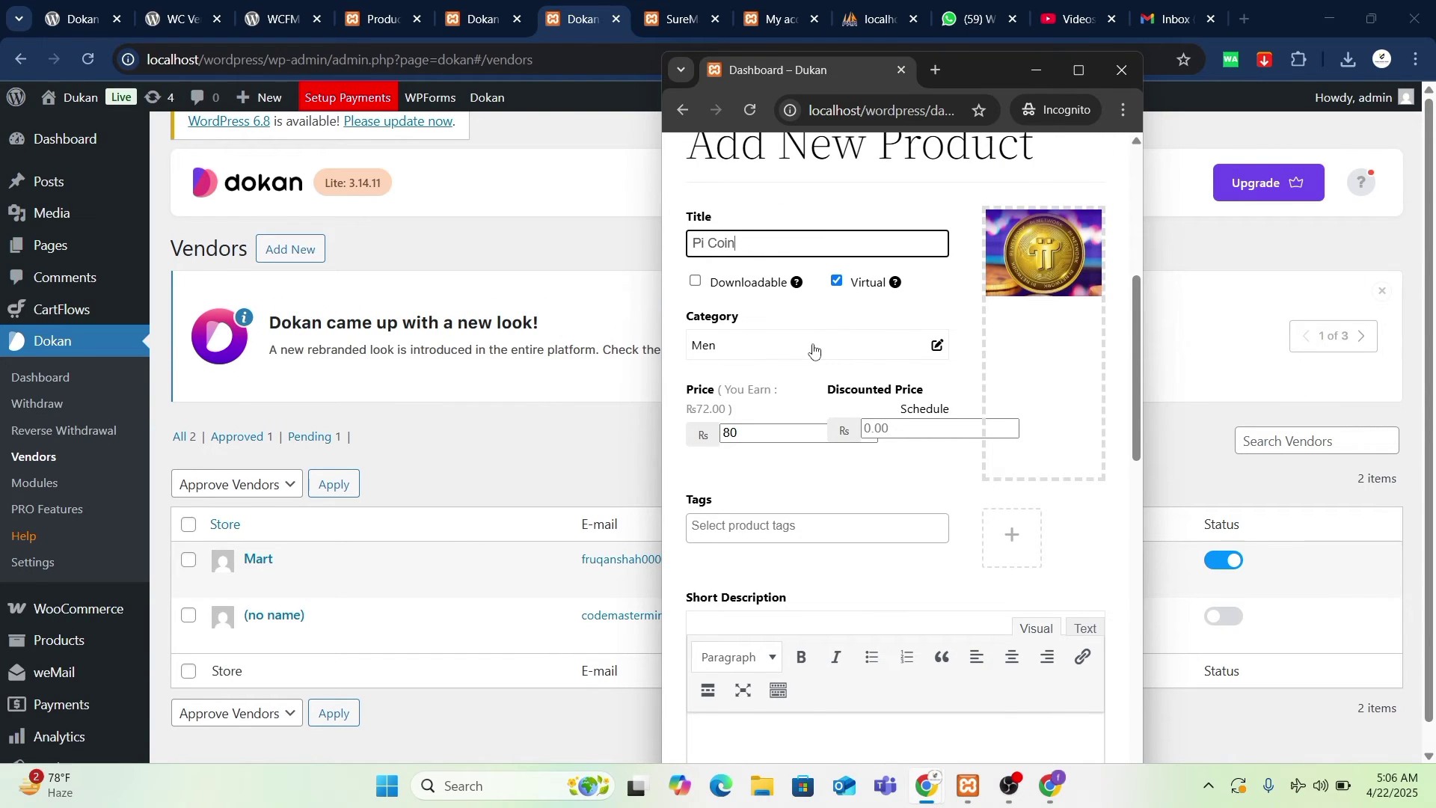
- Uncheck Virtual and place the cursor in the Tags field
click(837, 282)
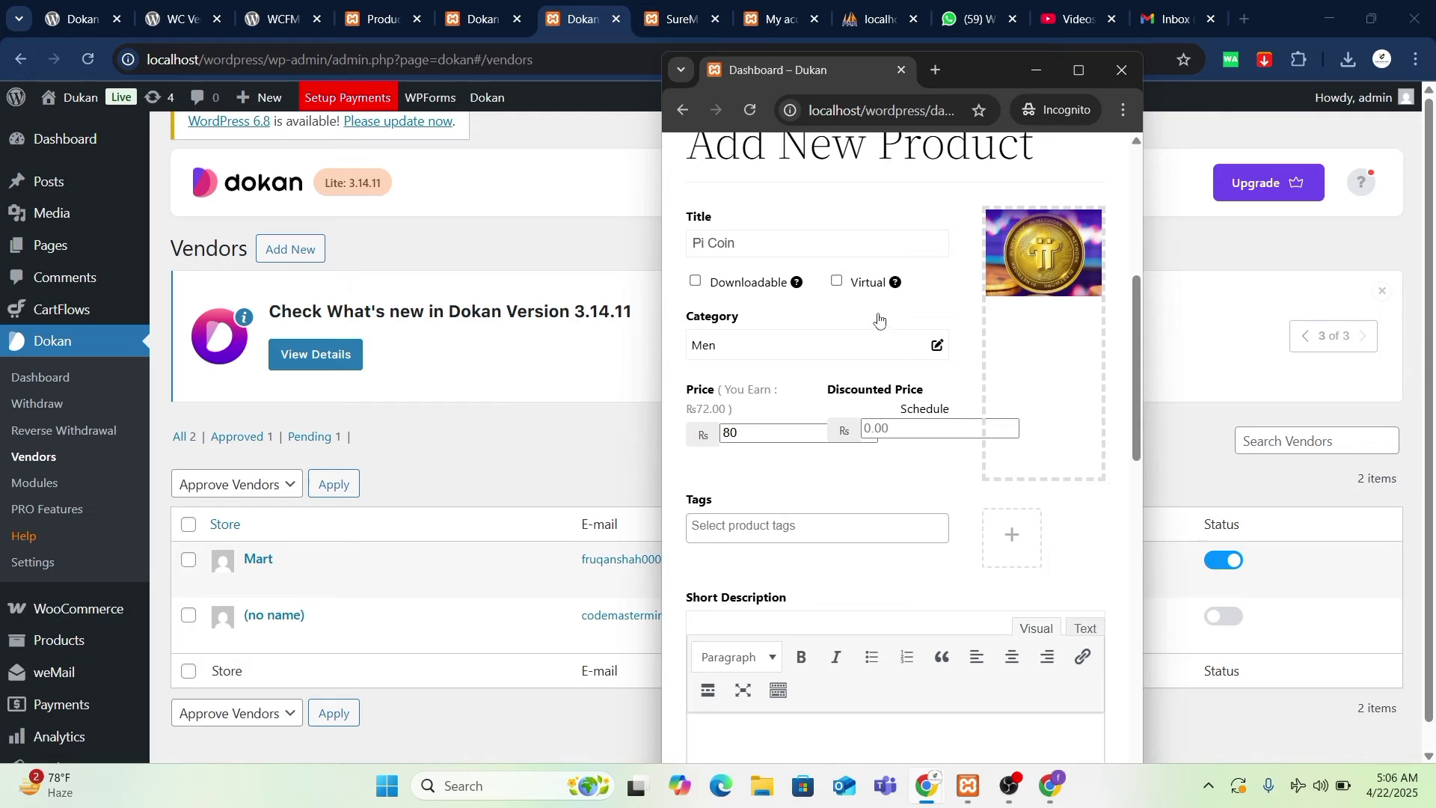
mouse_move(895, 285)
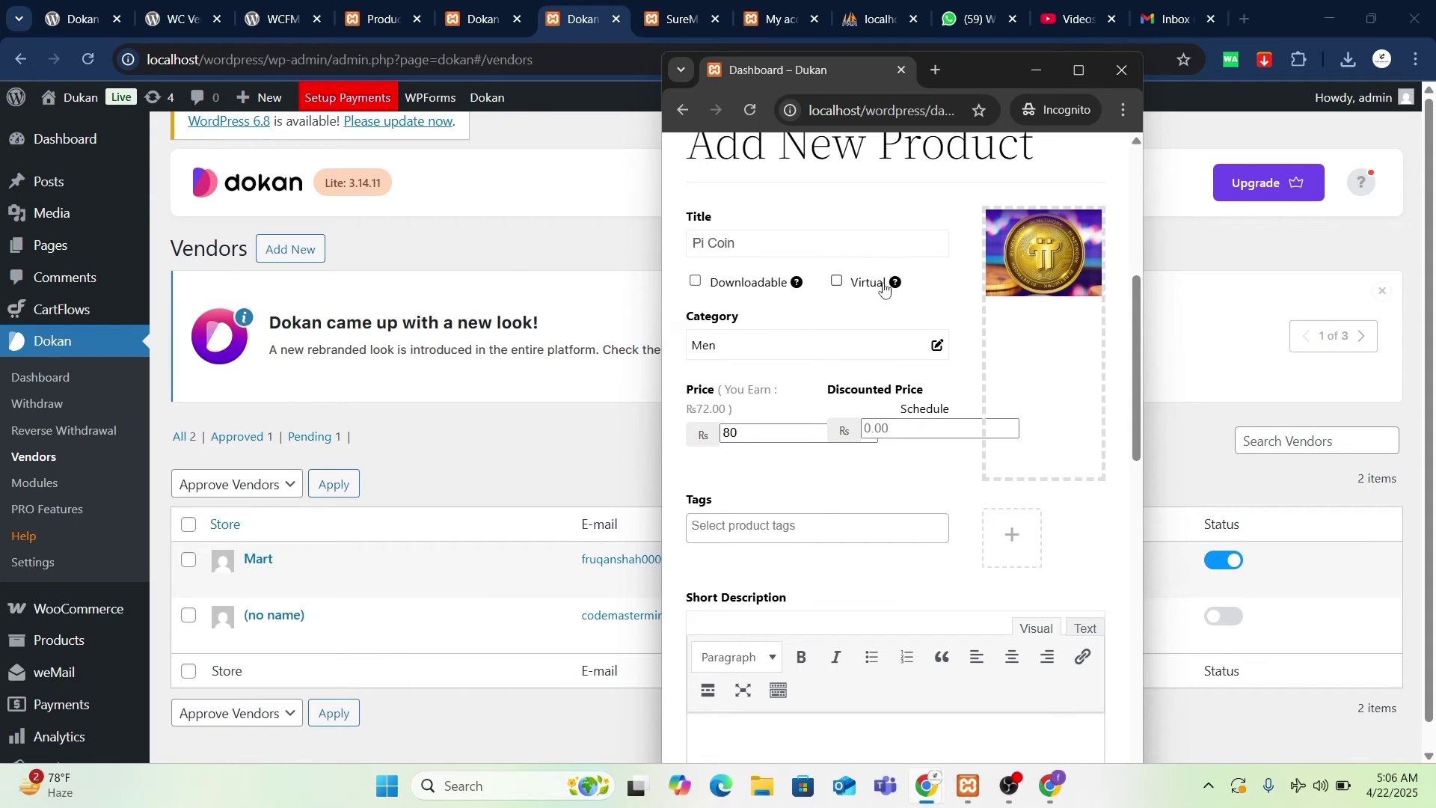
scroll(874, 487, down, 1)
click(769, 446)
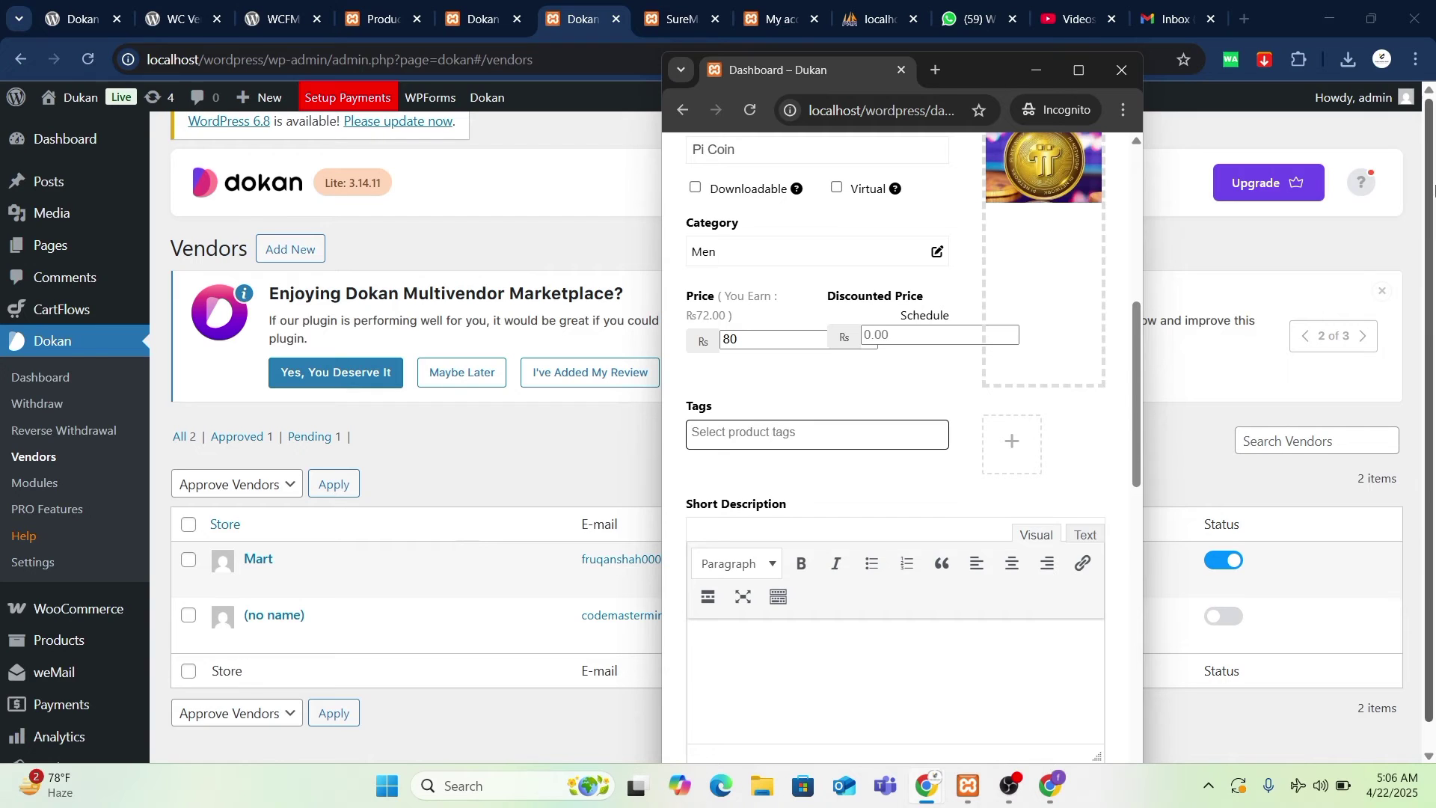
scroll(789, 516, down, 2)
- Enter 'This is Pi Coin' as the short description and scroll down to Other Options
click(784, 494)
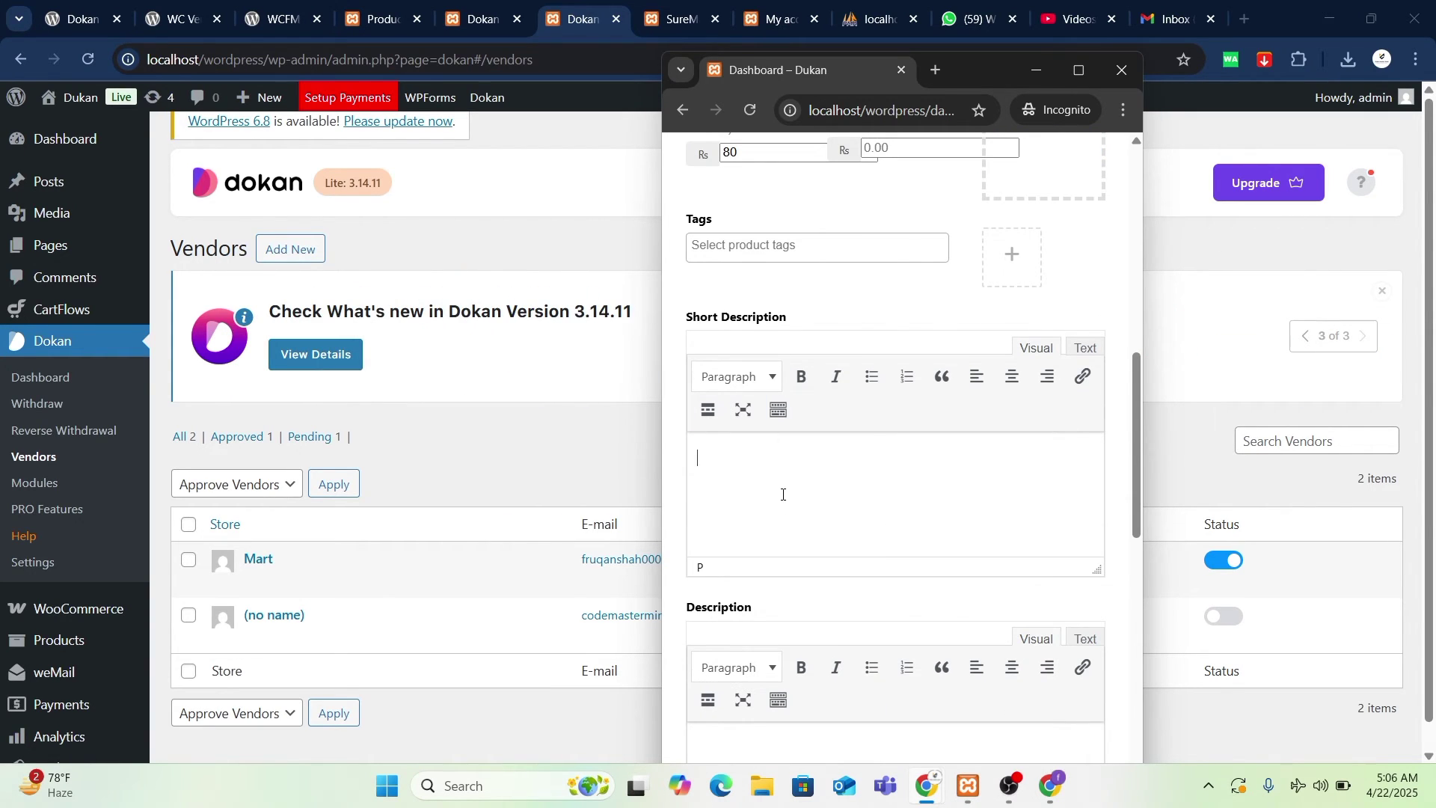
text(This i)
key(BackSpace)
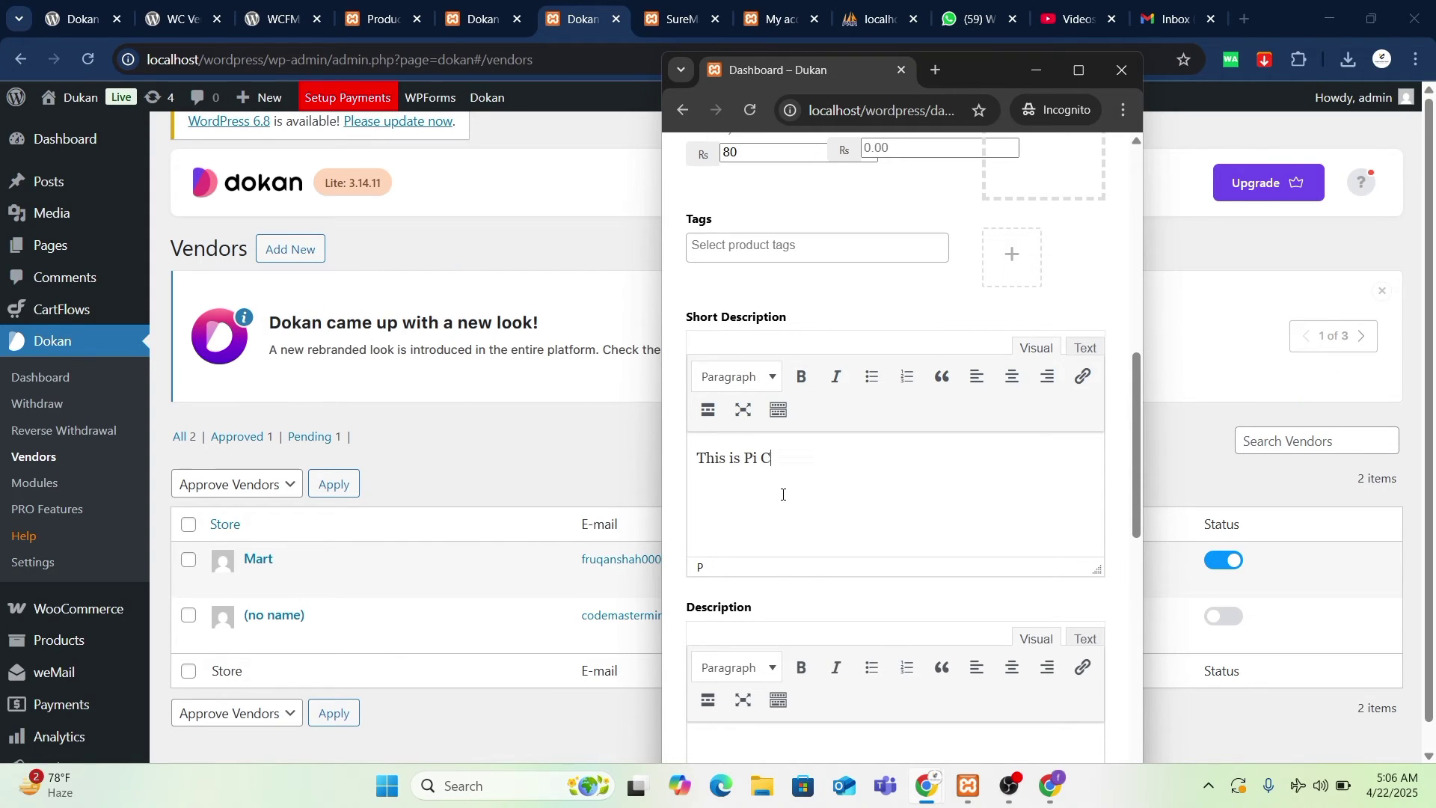
scroll(784, 495, down, 3)
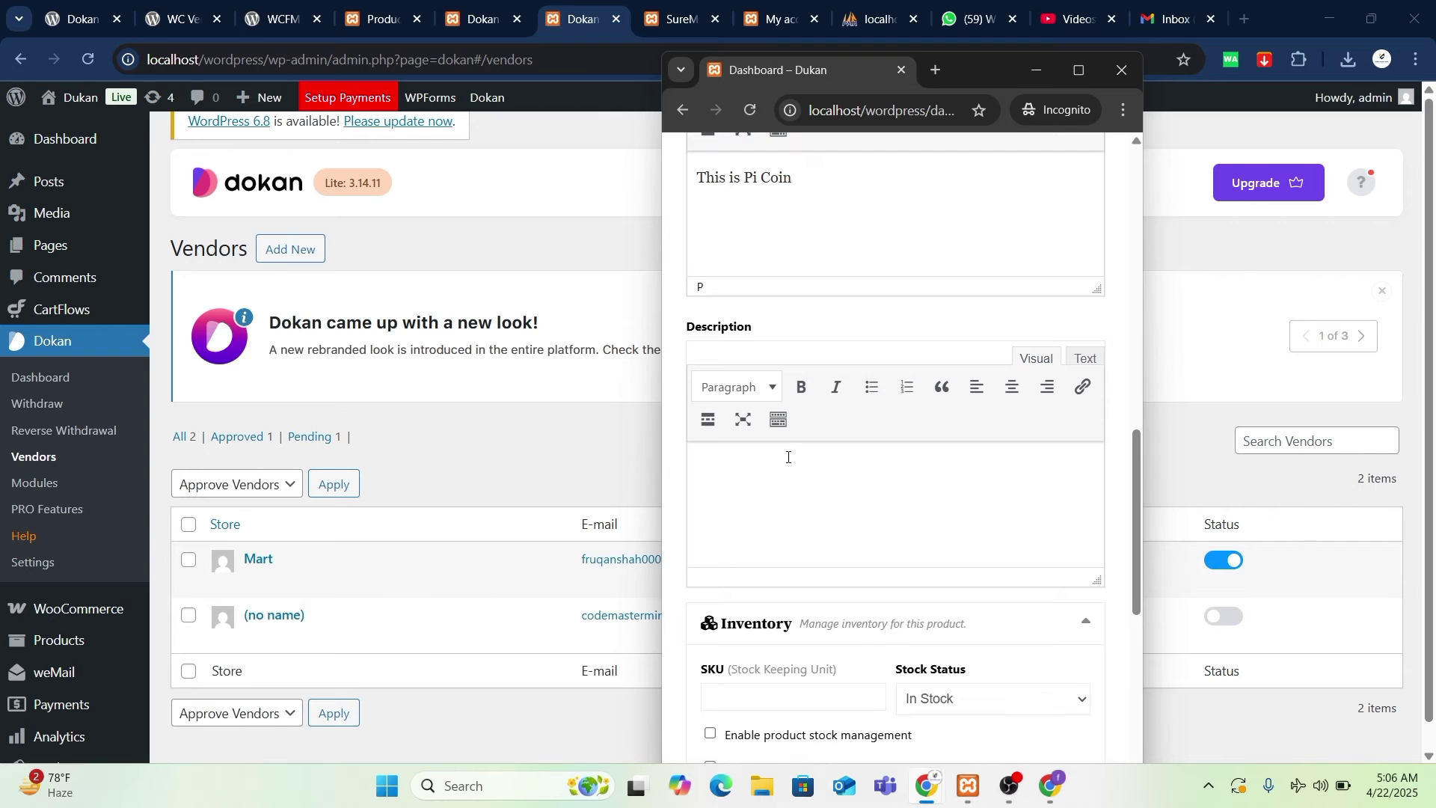
scroll(788, 458, up, 2)
scroll(792, 491, down, 2)
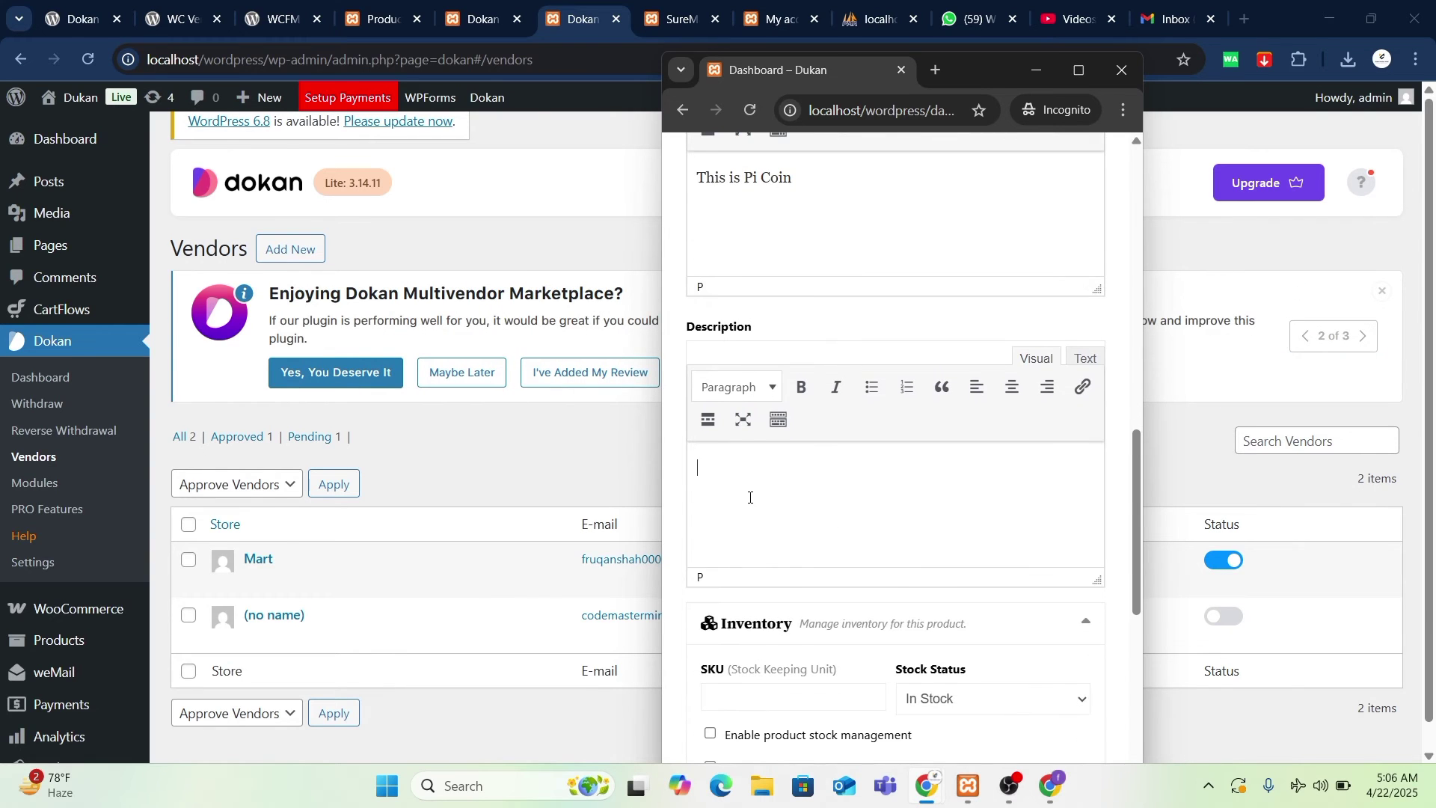
scroll(750, 498, down, 3)
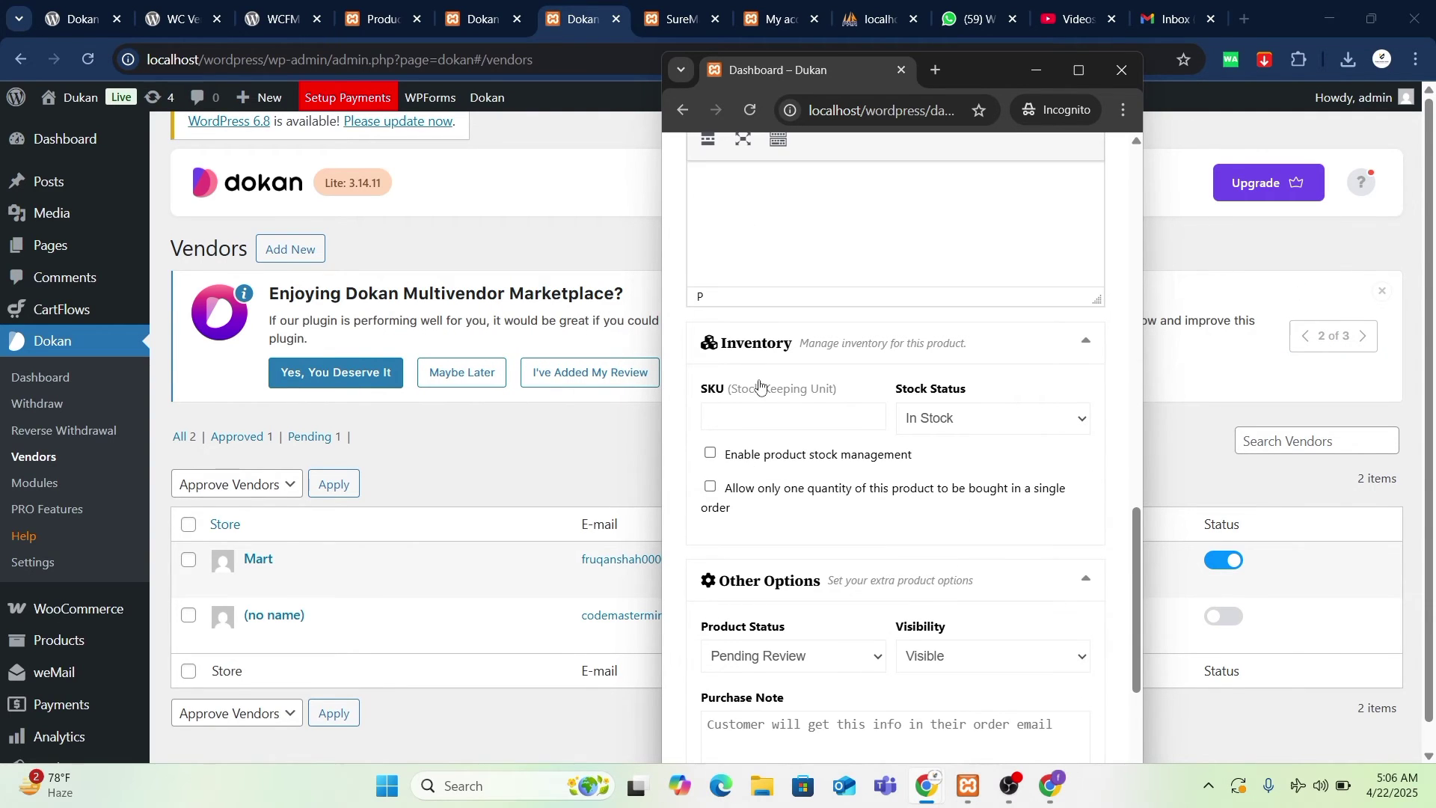
scroll(760, 385, down, 1)
scroll(847, 346, down, 2)
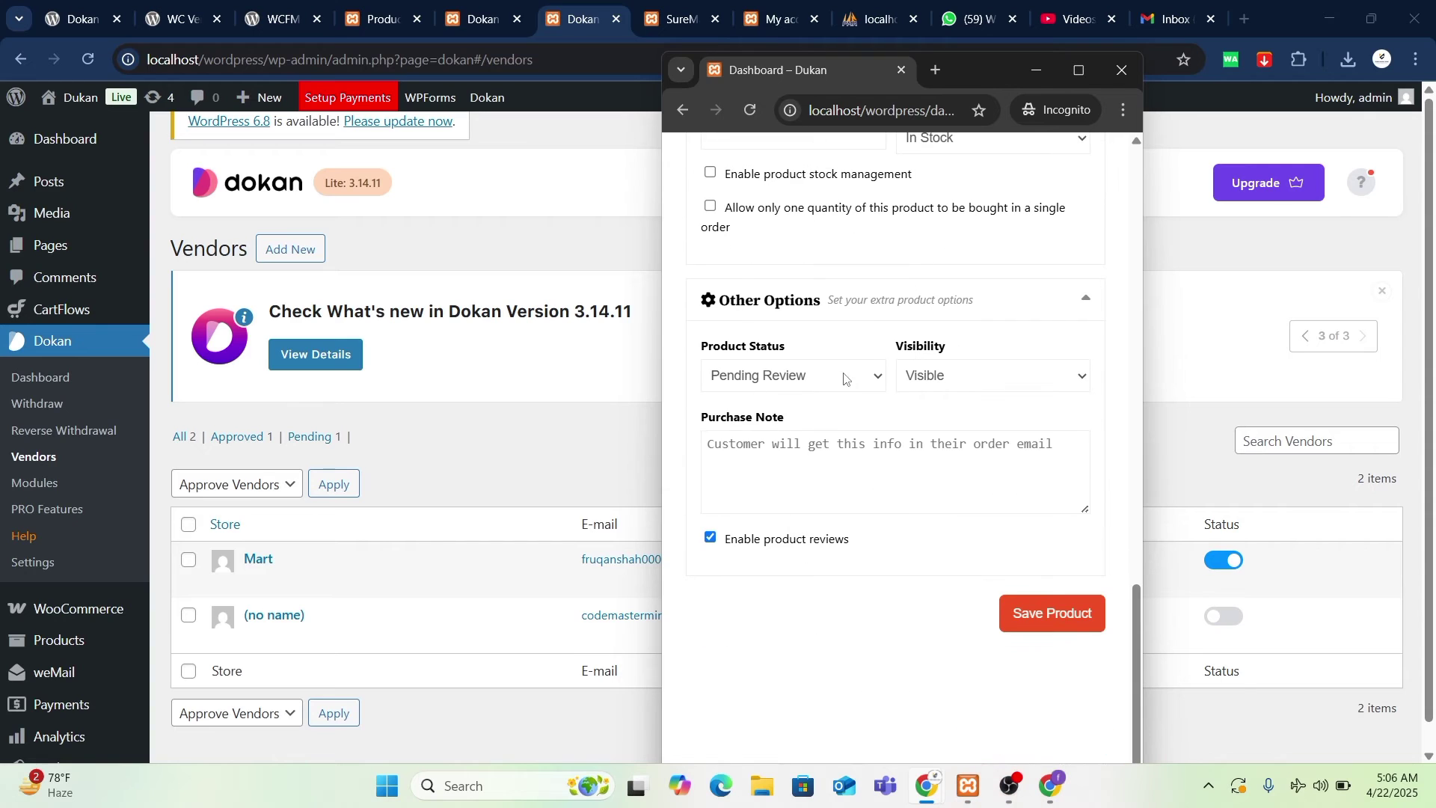
click(952, 384)
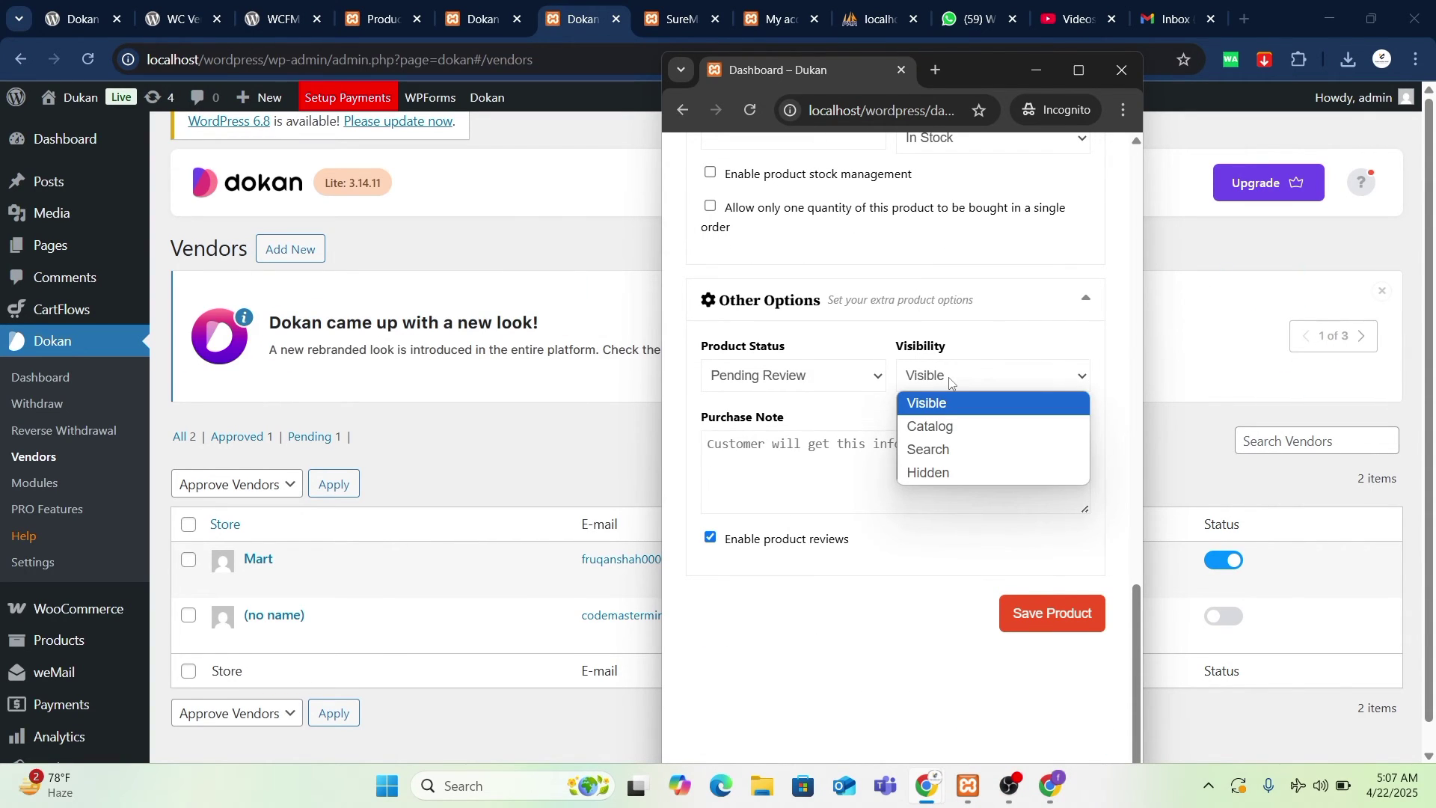
click(984, 381)
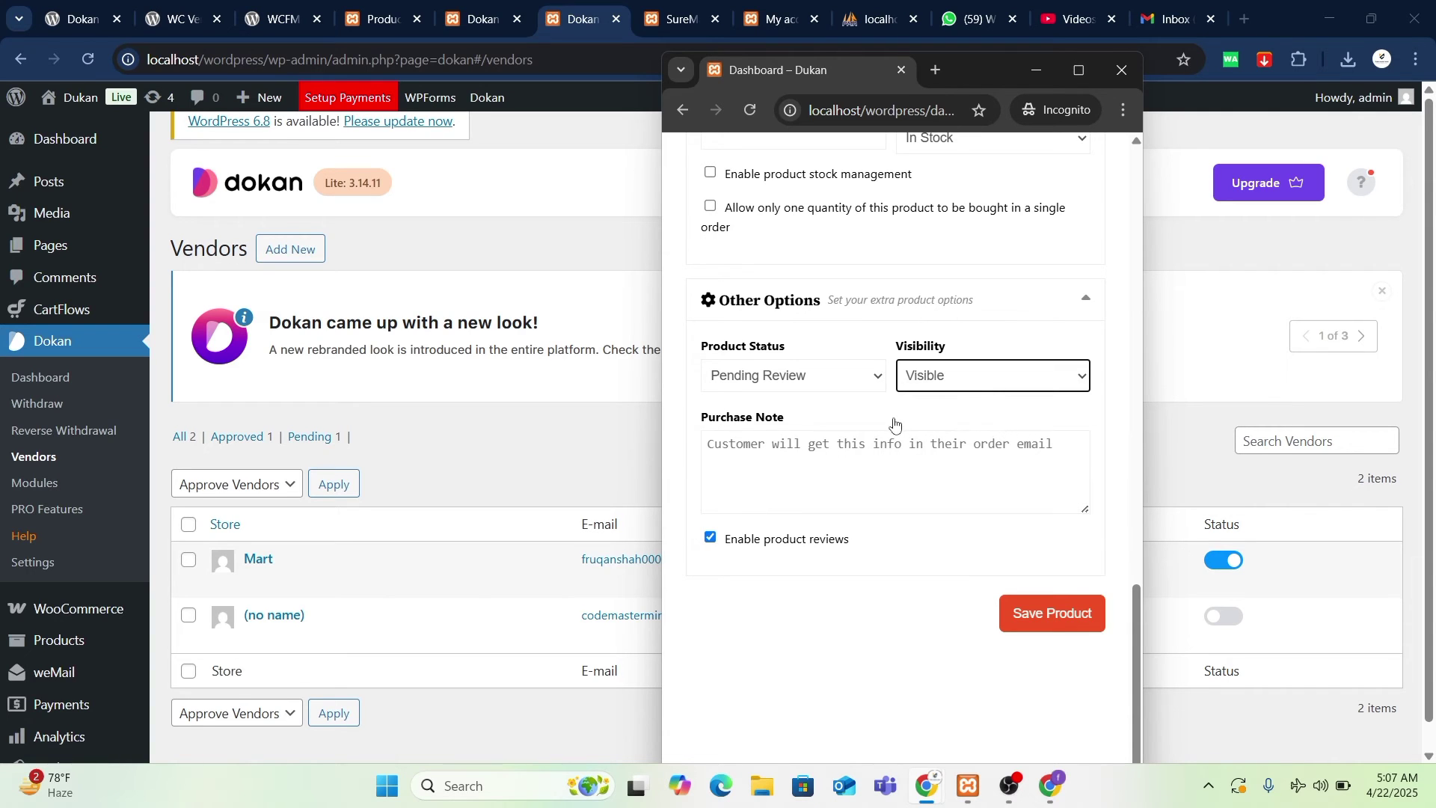
click(843, 383)
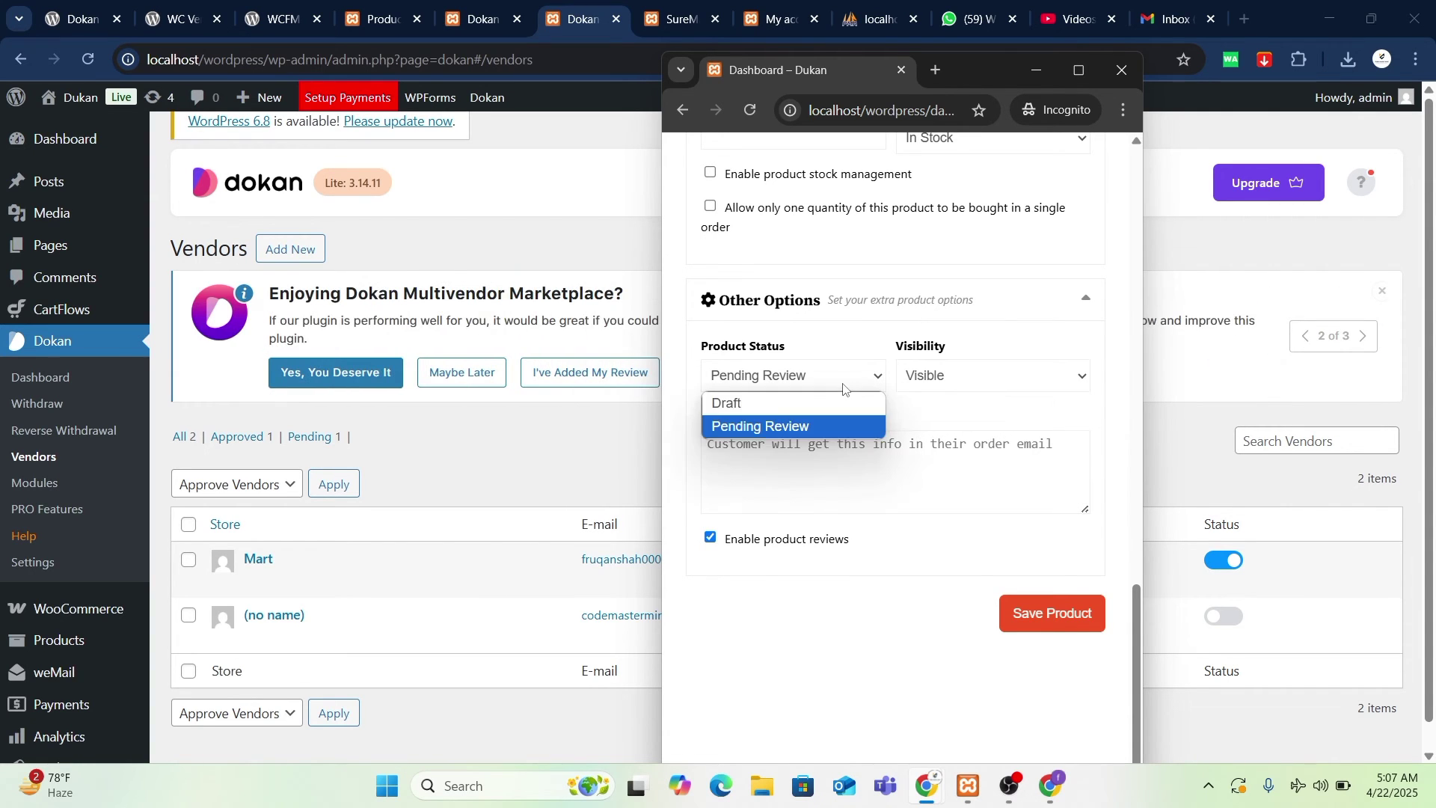
click(814, 424)
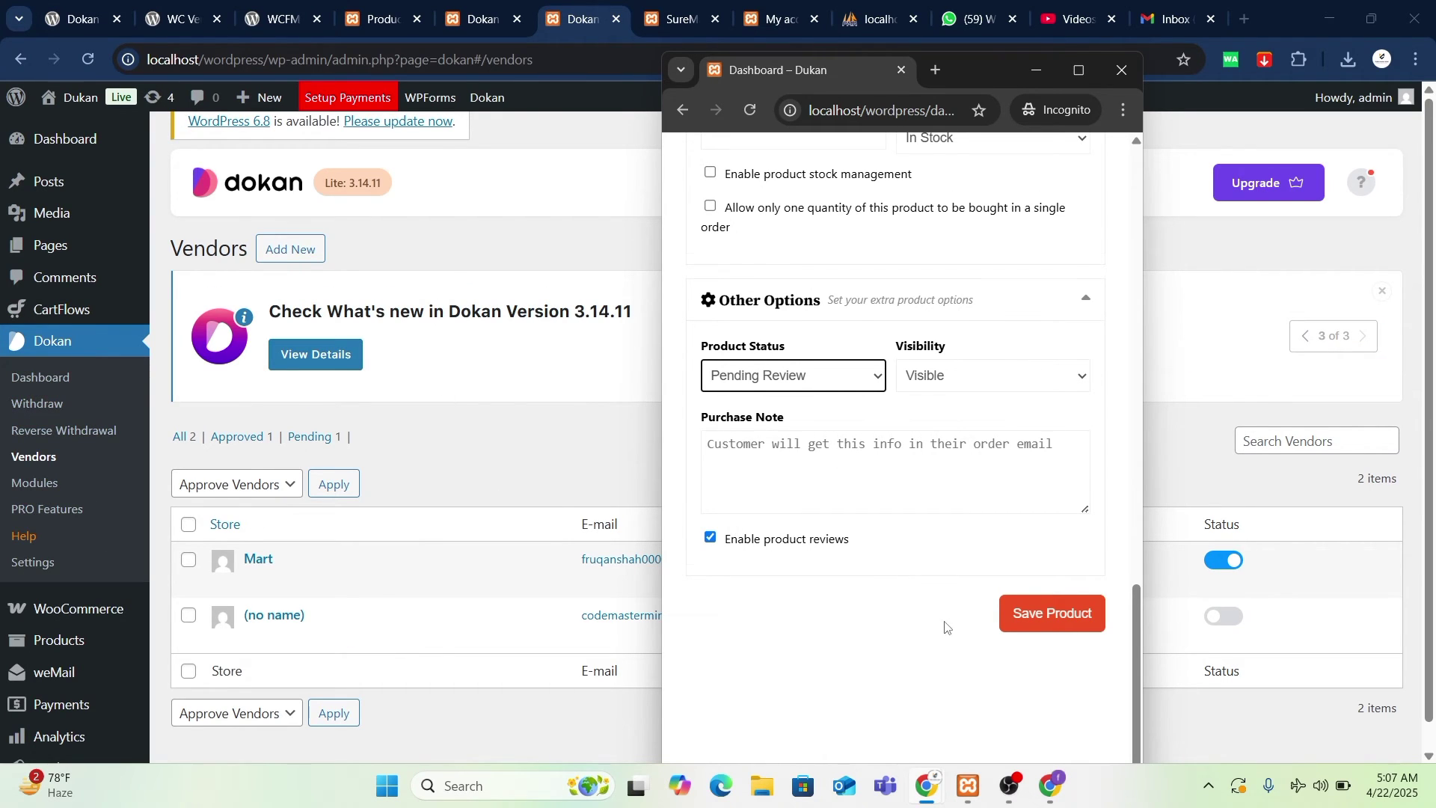
scroll(946, 626, down, 2)
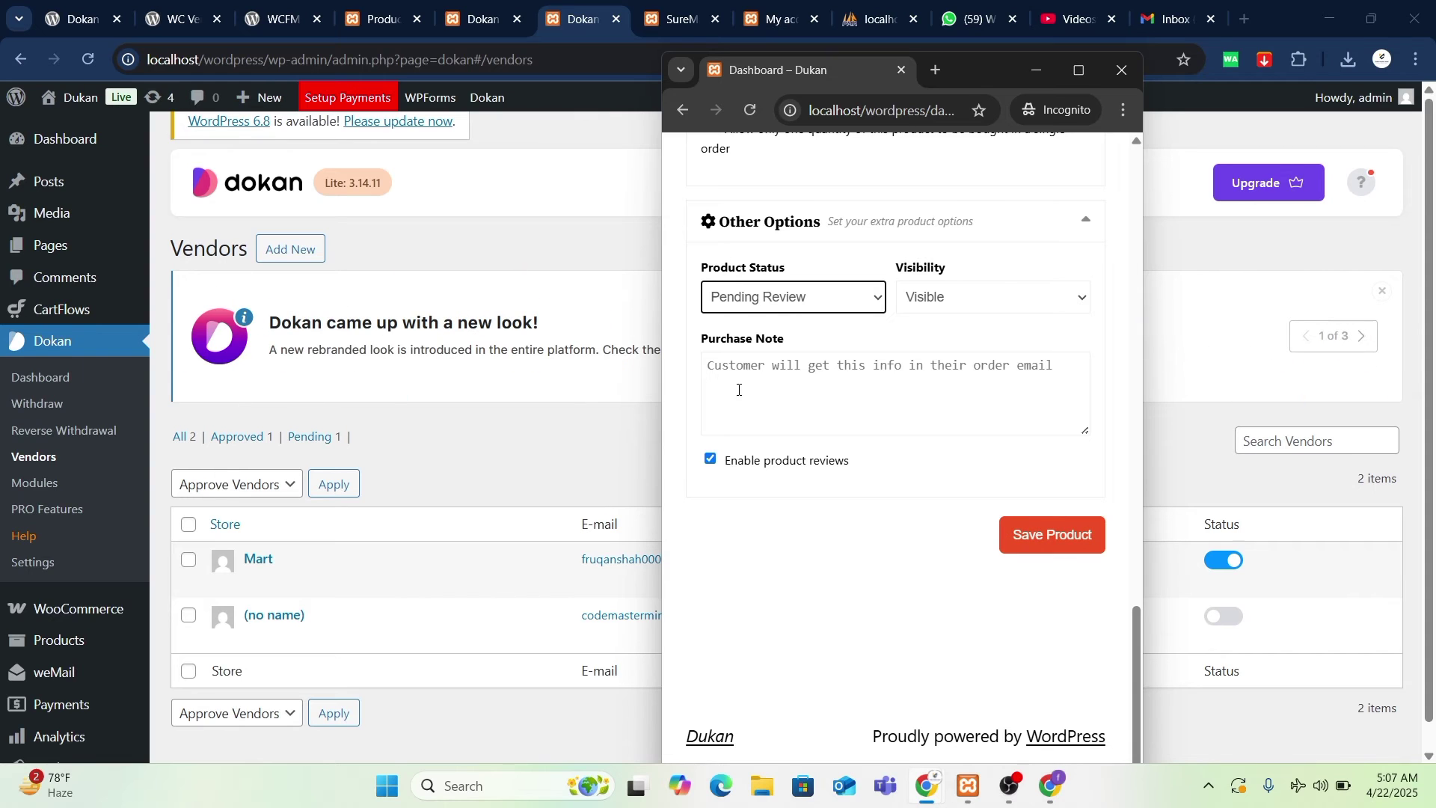
click(988, 379)
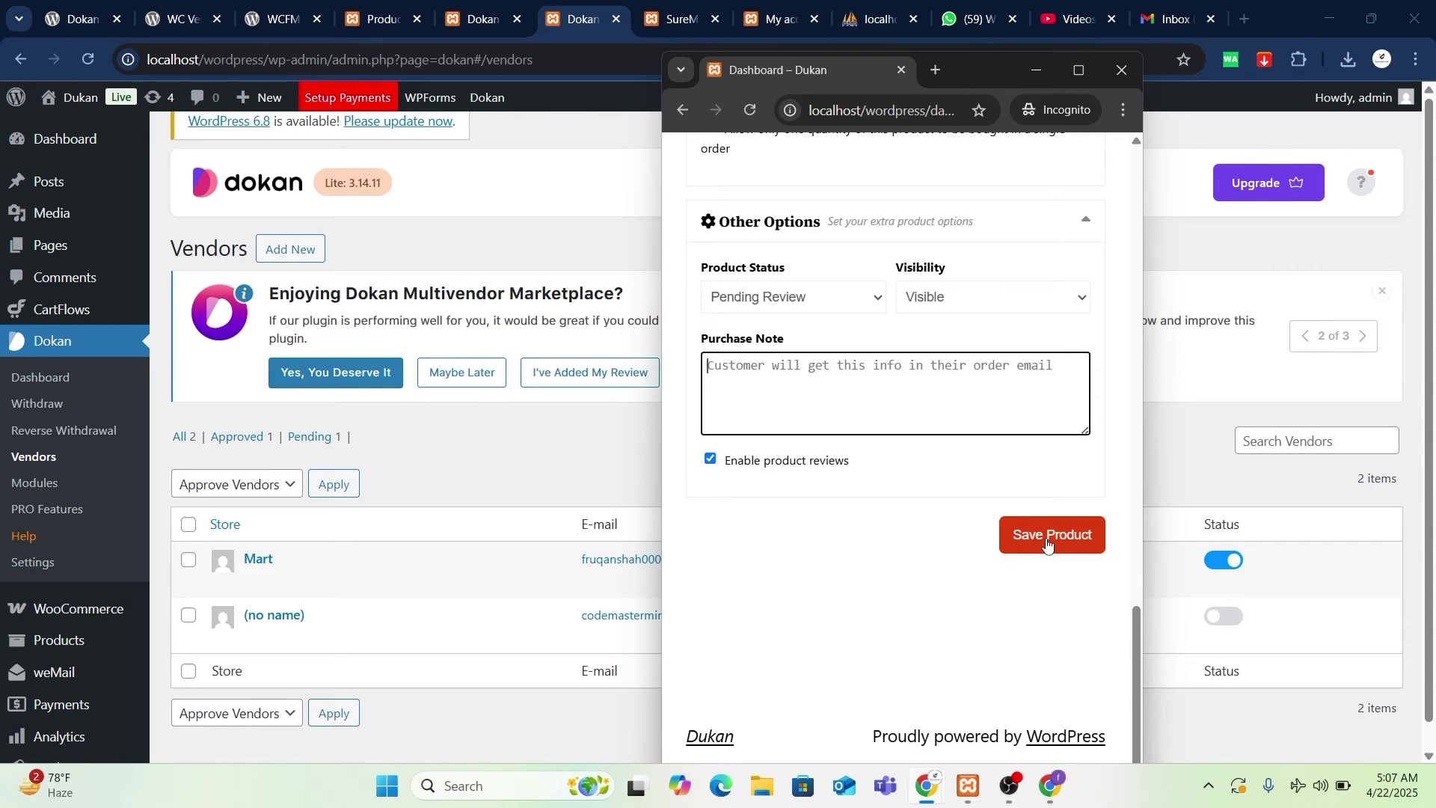
scroll(862, 596, up, 4)
scroll(856, 545, down, 4)
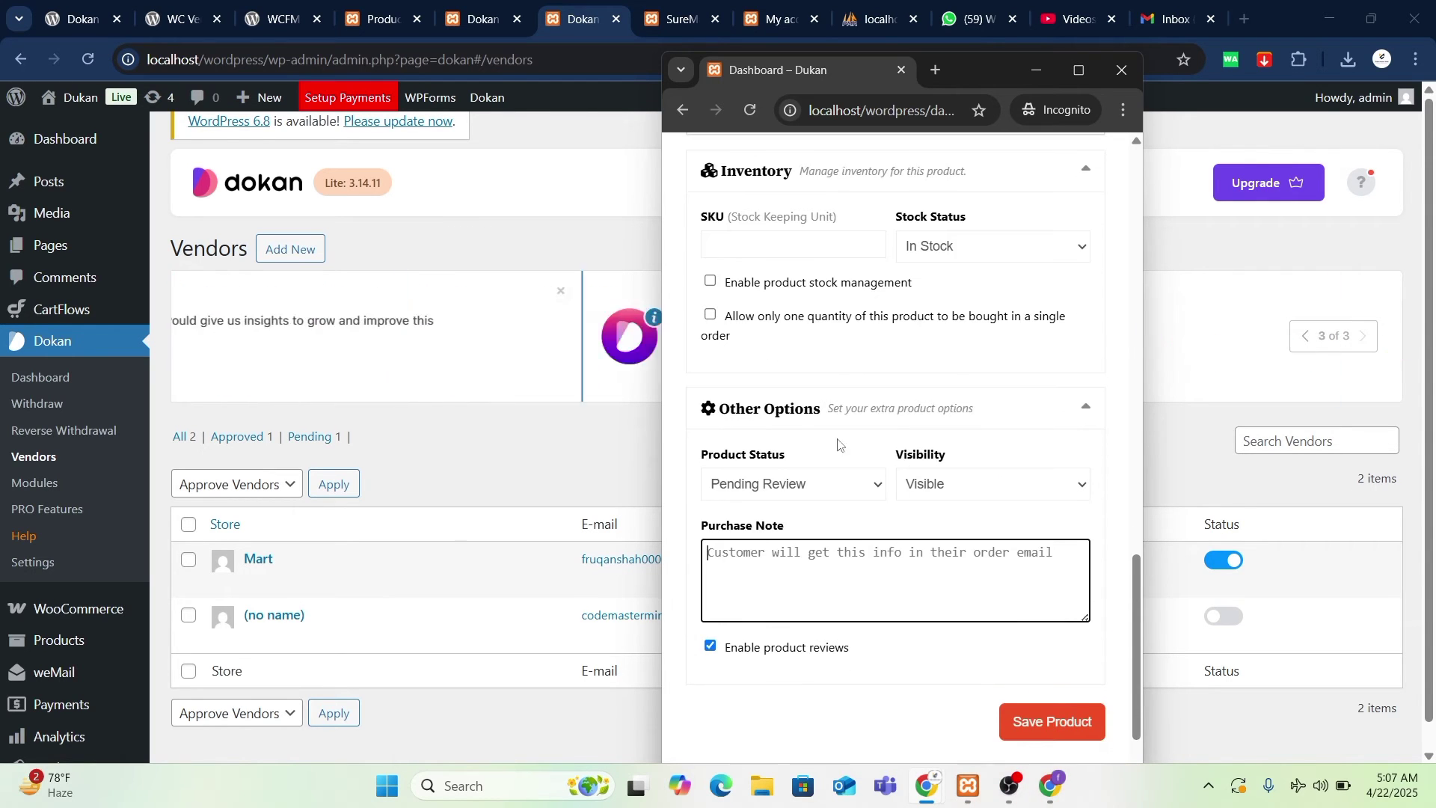
- Save Pi Coin as Pending Review, open the vendor's product list, then return to the admin browser
click(1056, 533)
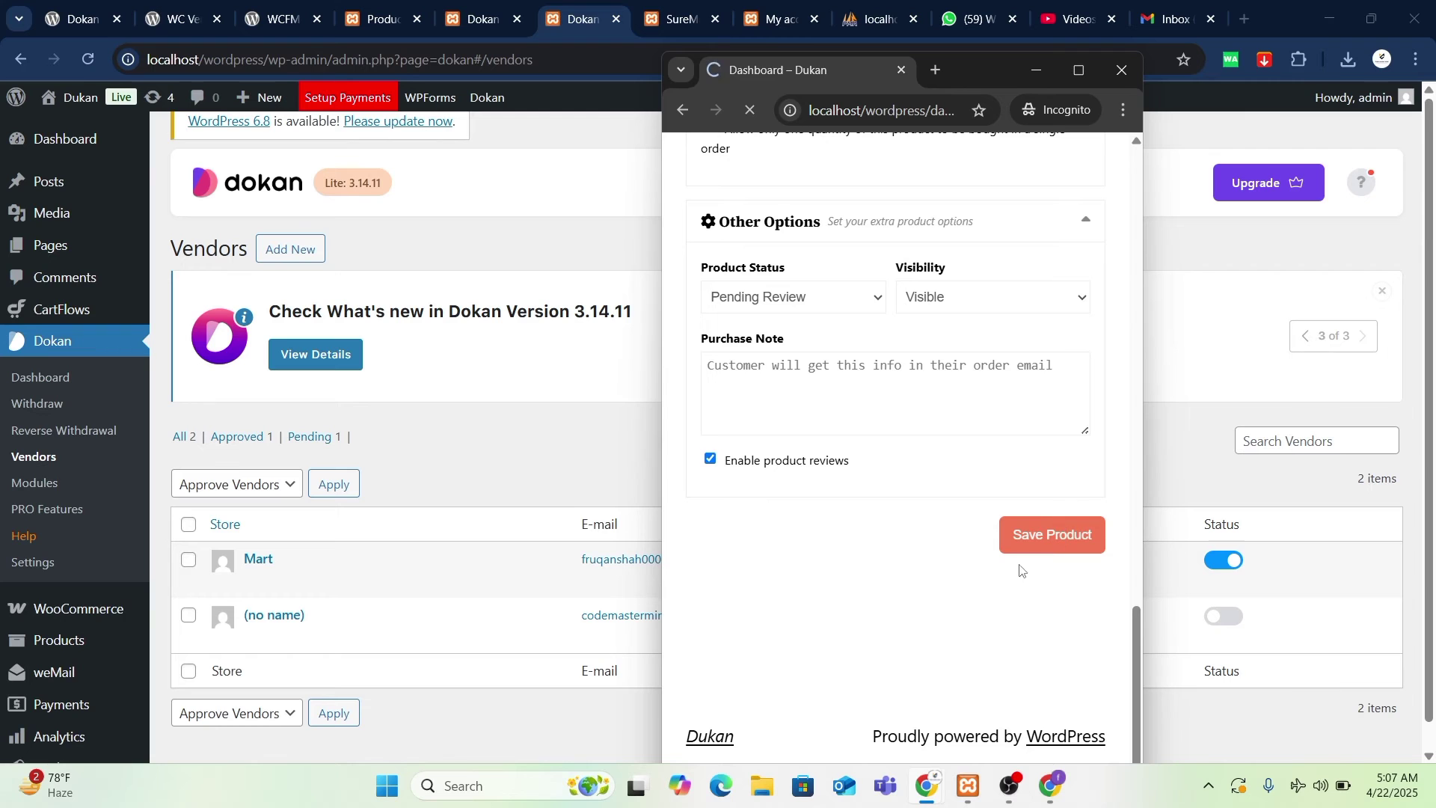
scroll(1010, 598, up, 15)
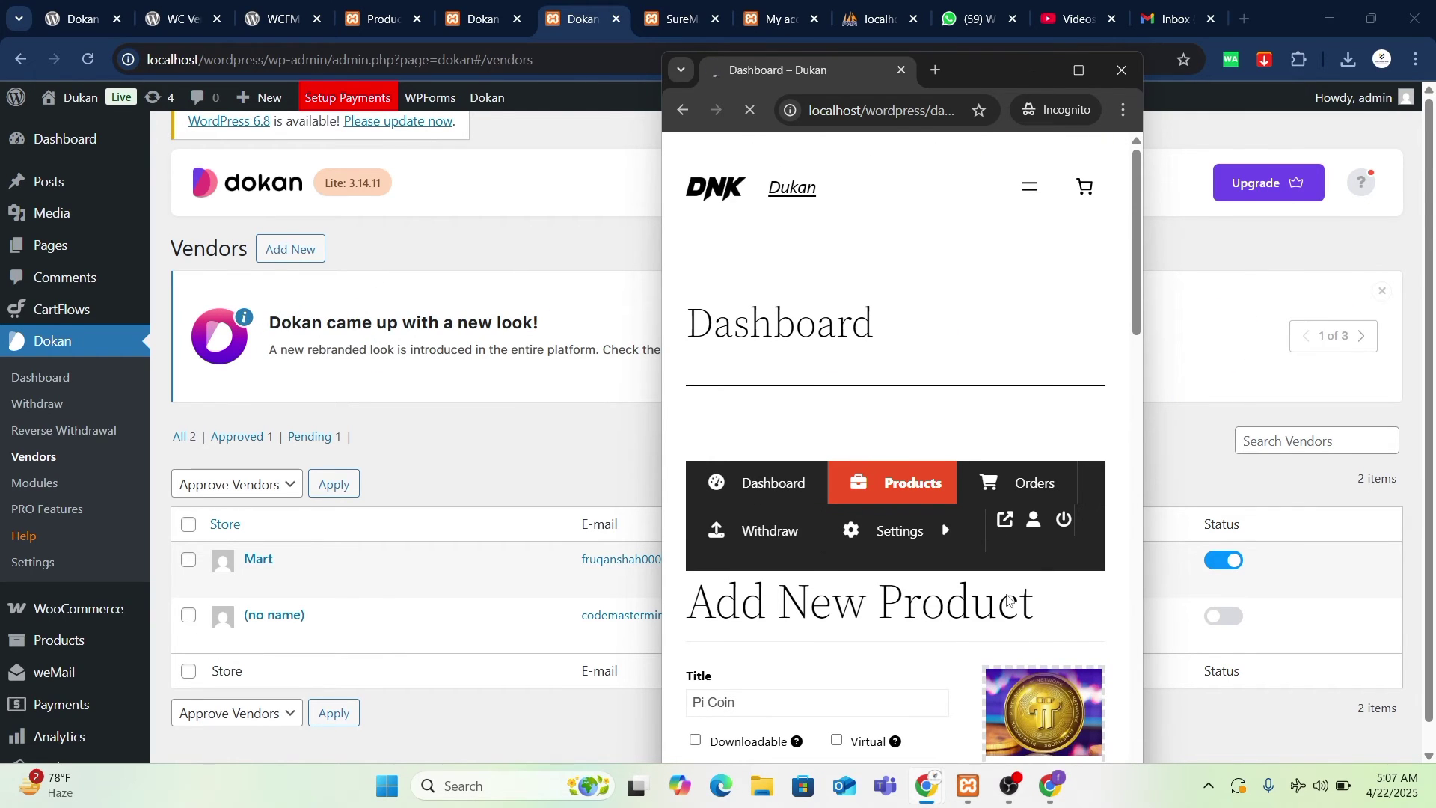
scroll(1009, 598, down, 5)
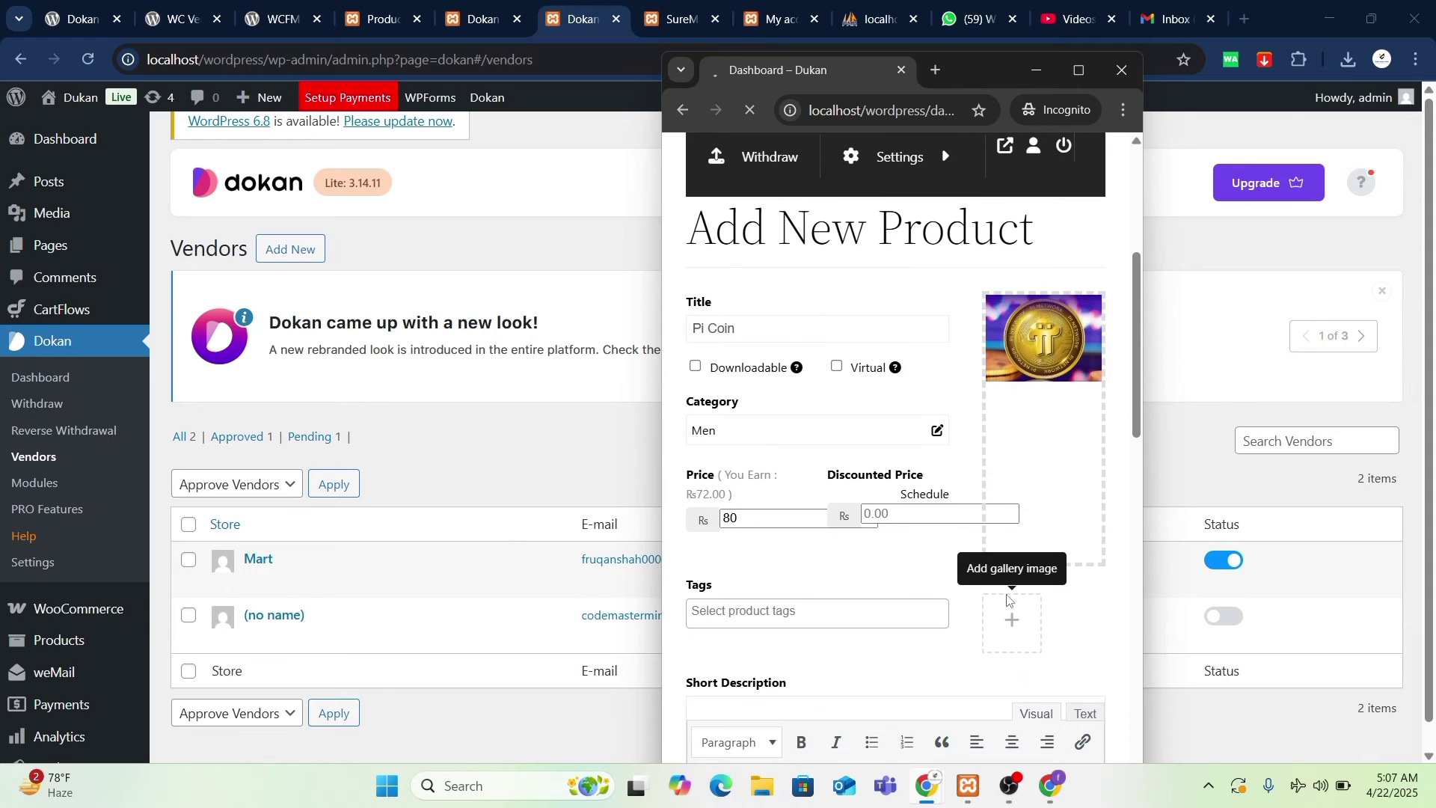
scroll(1007, 598, up, 4)
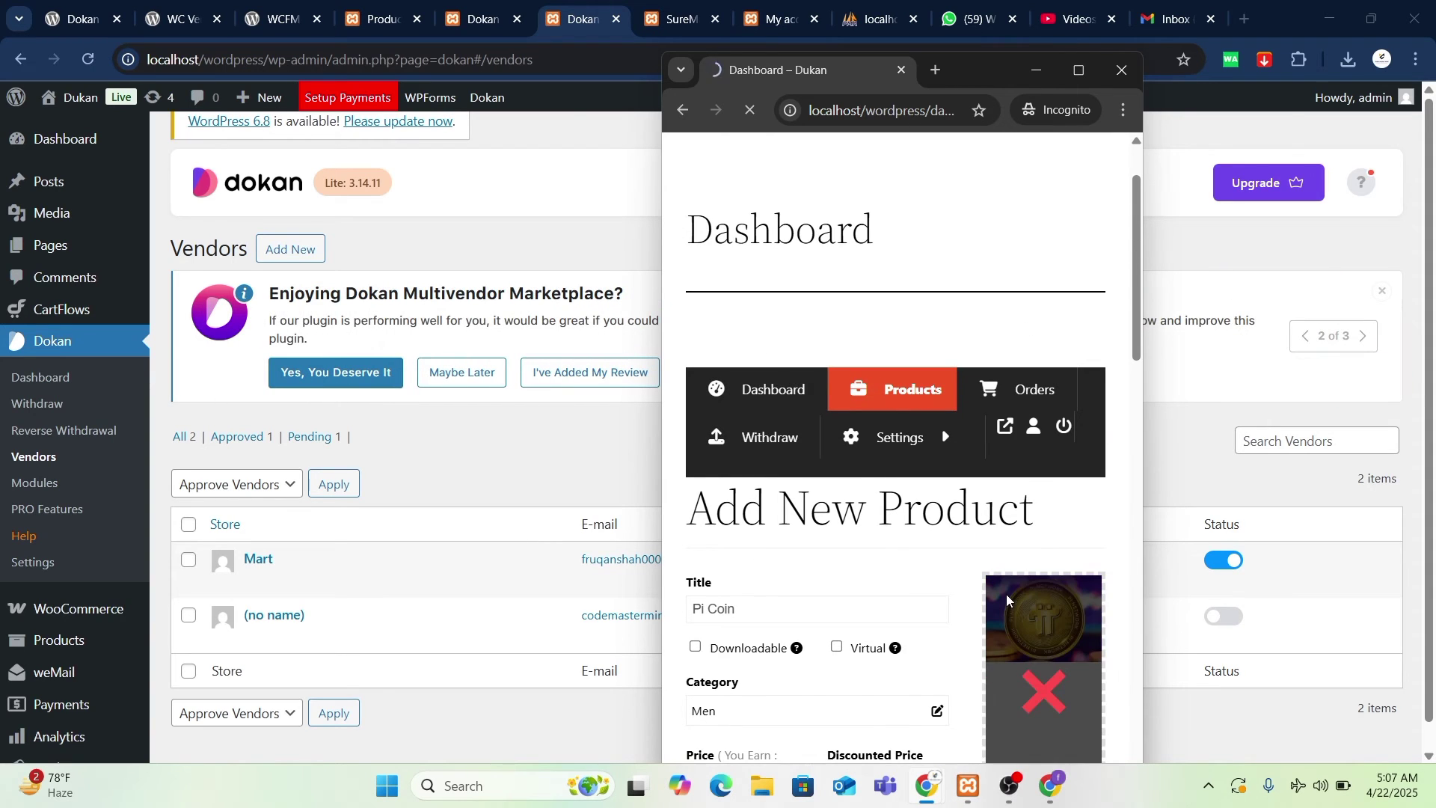
scroll(1007, 596, down, 2)
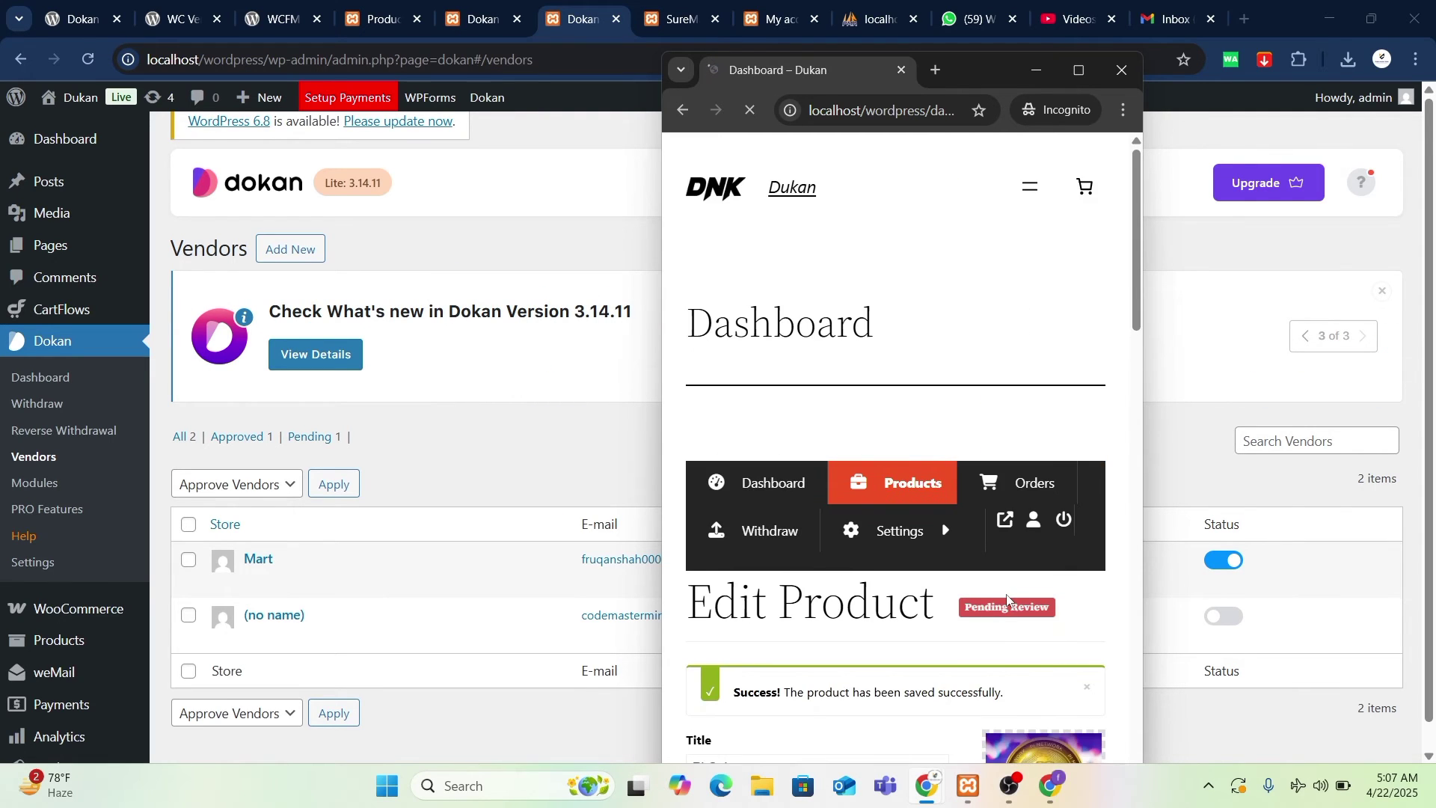
scroll(1009, 599, down, 5)
scroll(1009, 598, down, 3)
scroll(882, 362, up, 7)
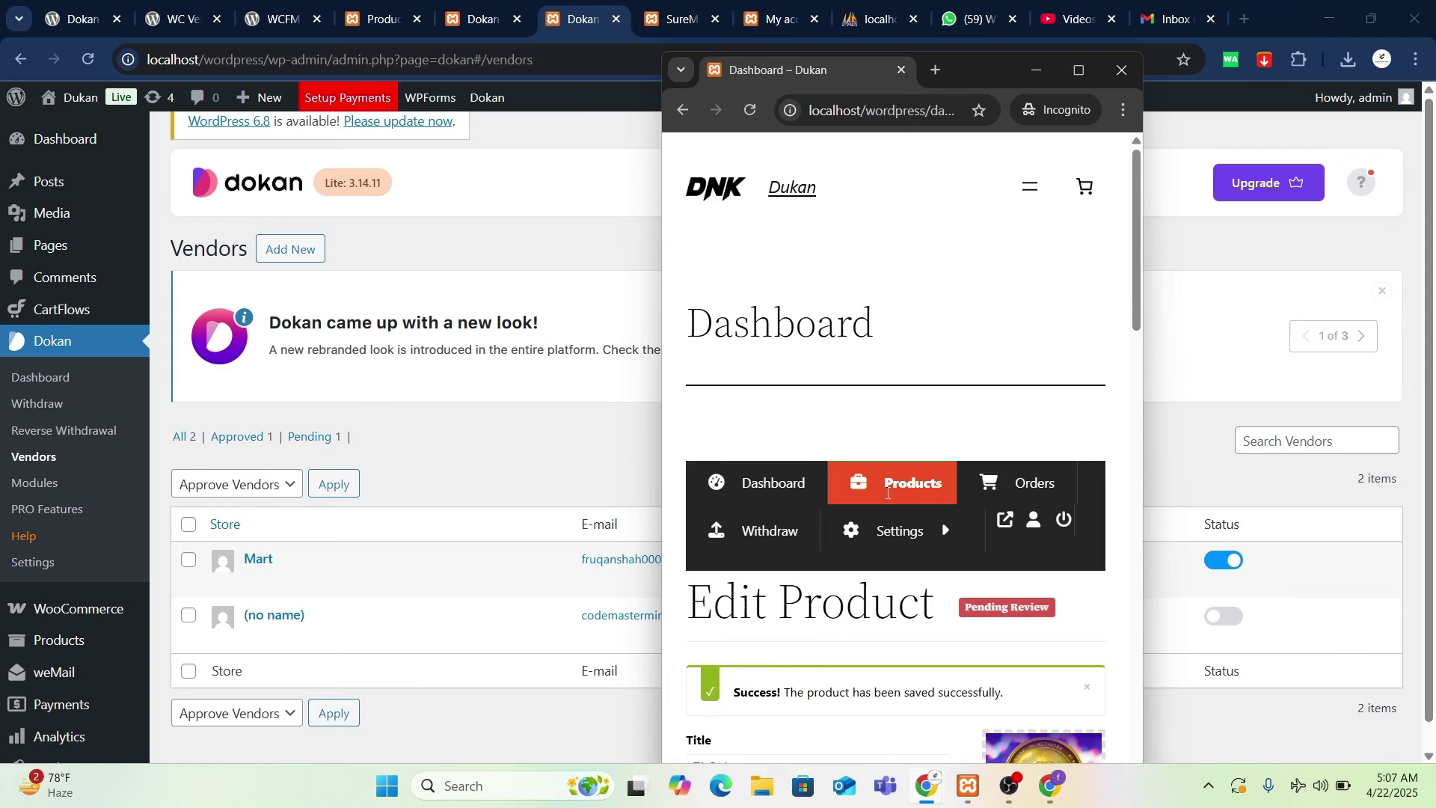
click(905, 489)
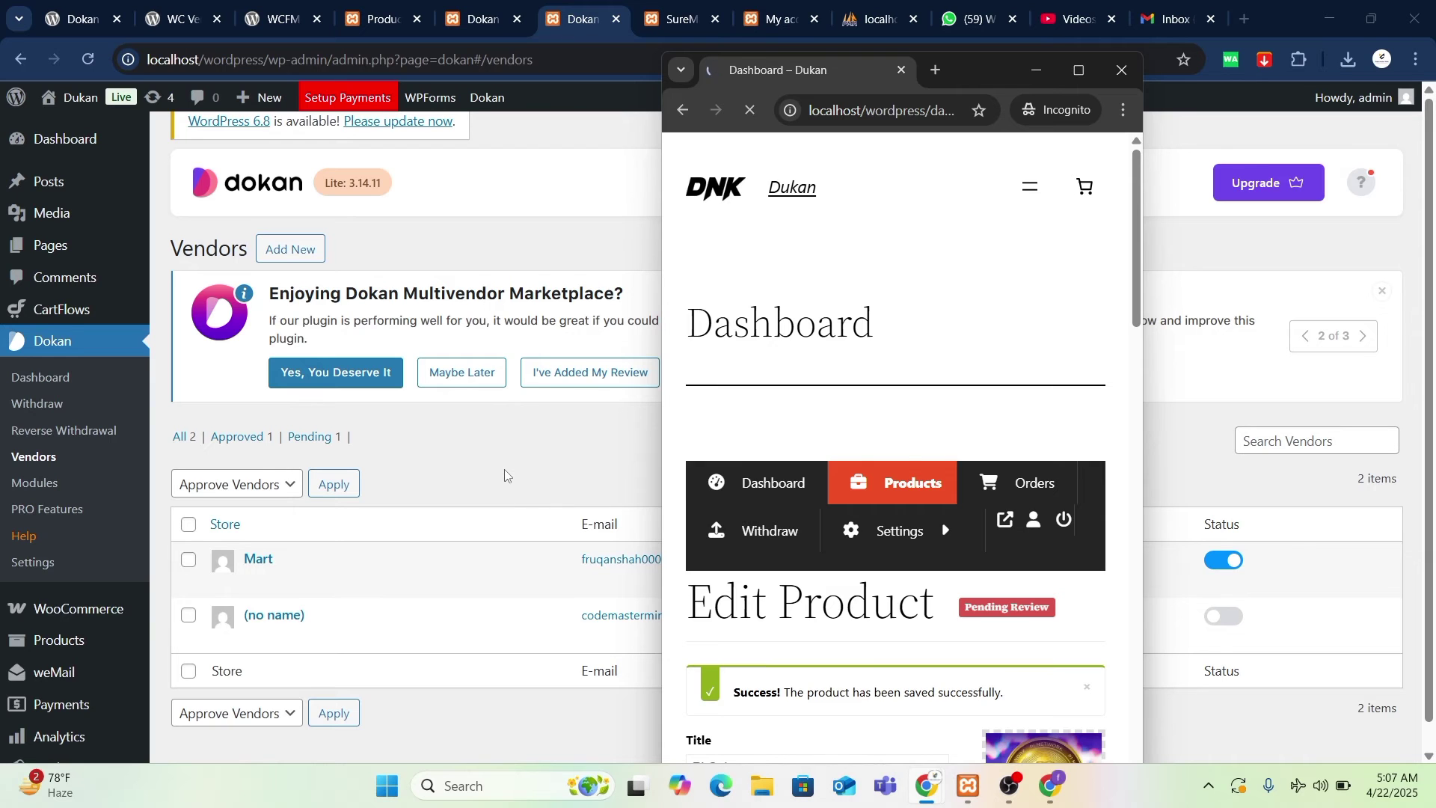
click(482, 429)
- Switch between the SureMail and Dokan admin tabs and reload the Dokan Vendors page
click(677, 19)
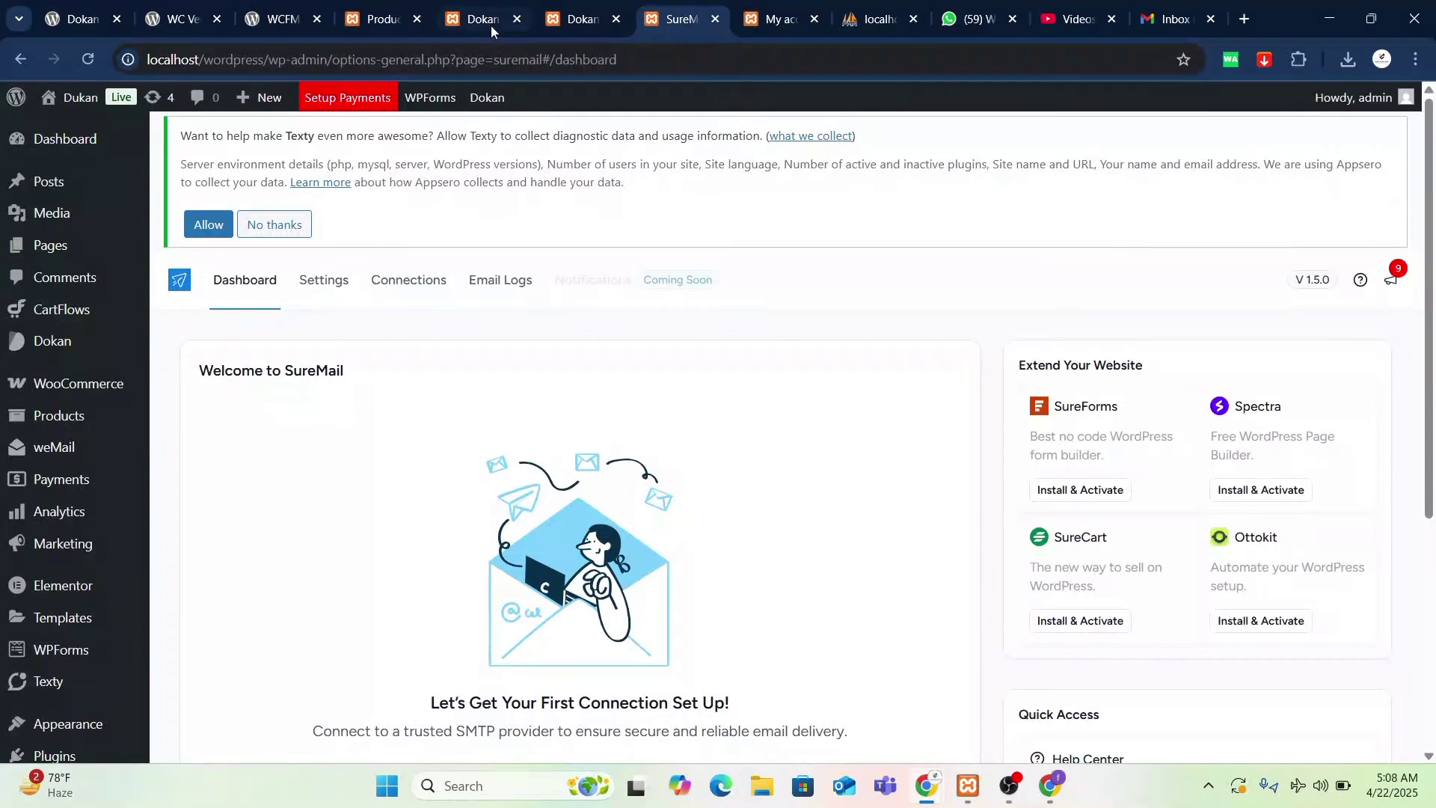
click(482, 18)
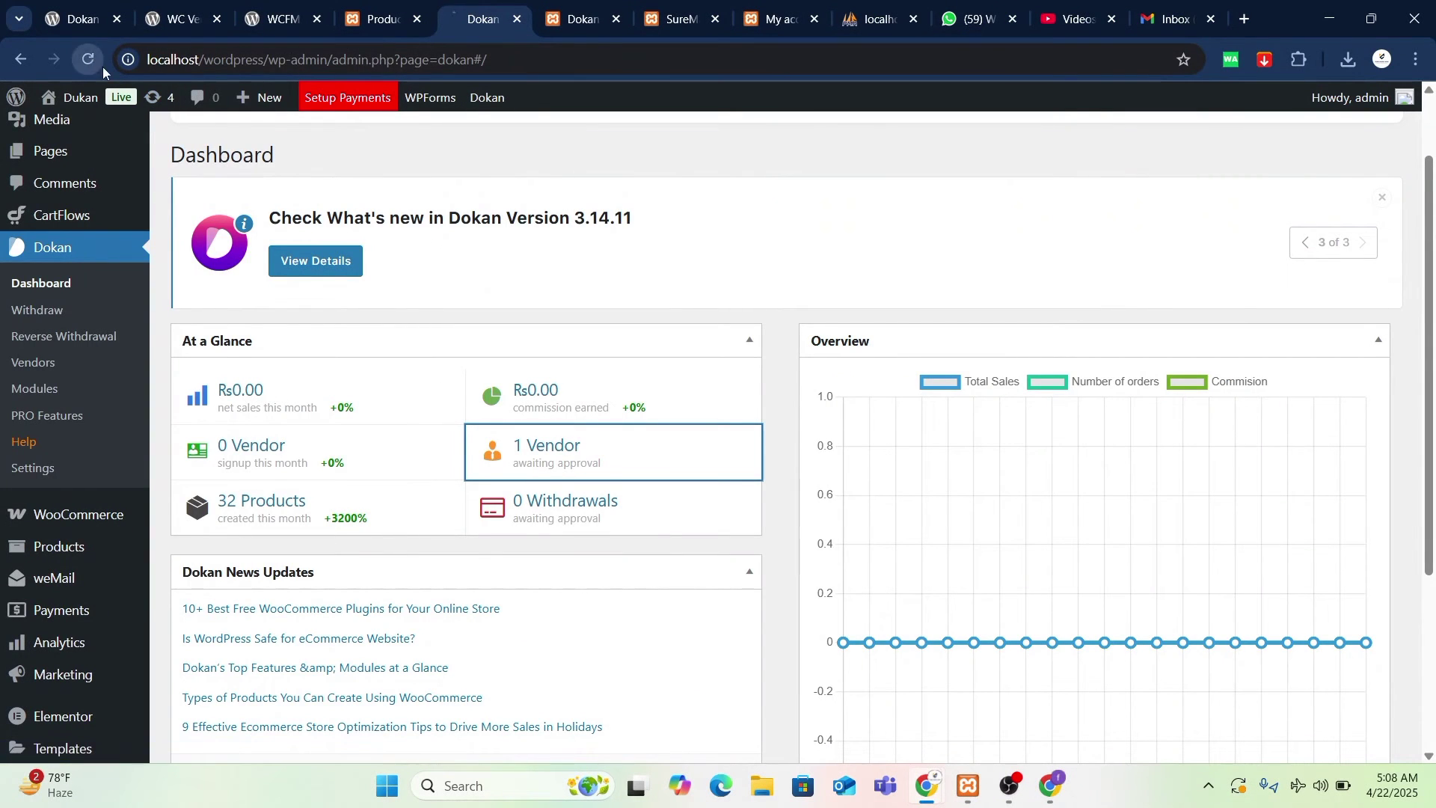
click(598, 24)
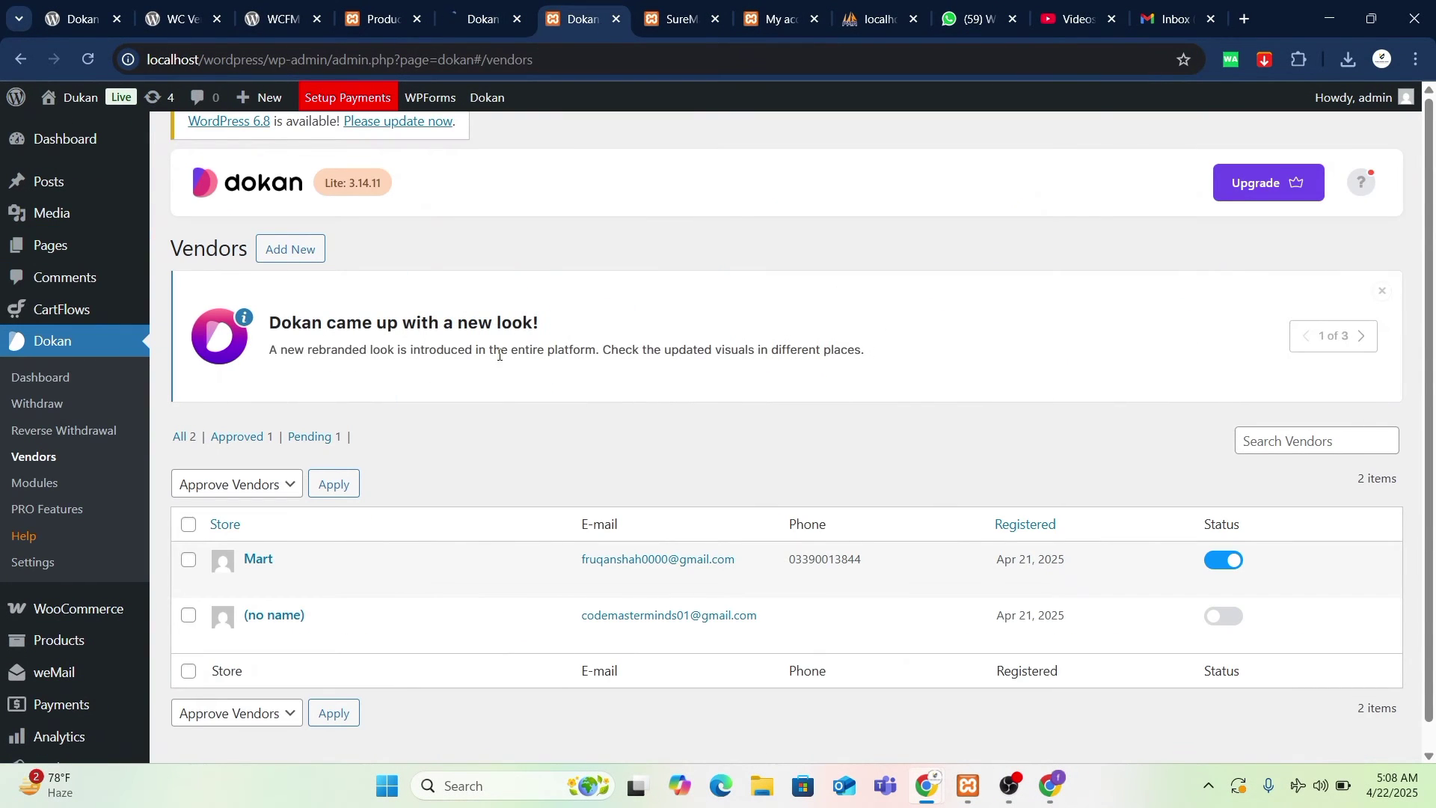
click(90, 59)
- Trash every WooCommerce product except Reverse Withdrawal Payment
click(388, 15)
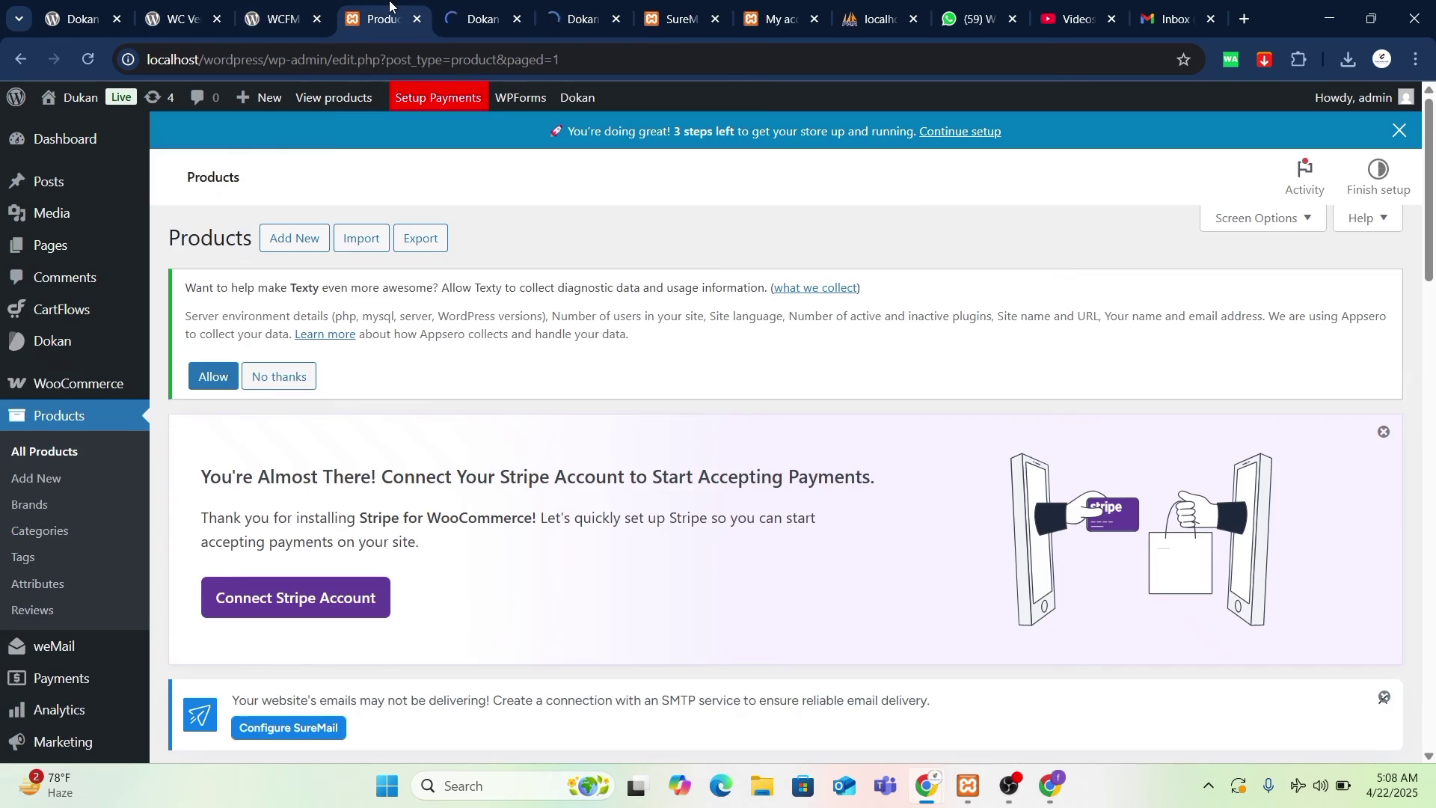
scroll(491, 436, down, 10)
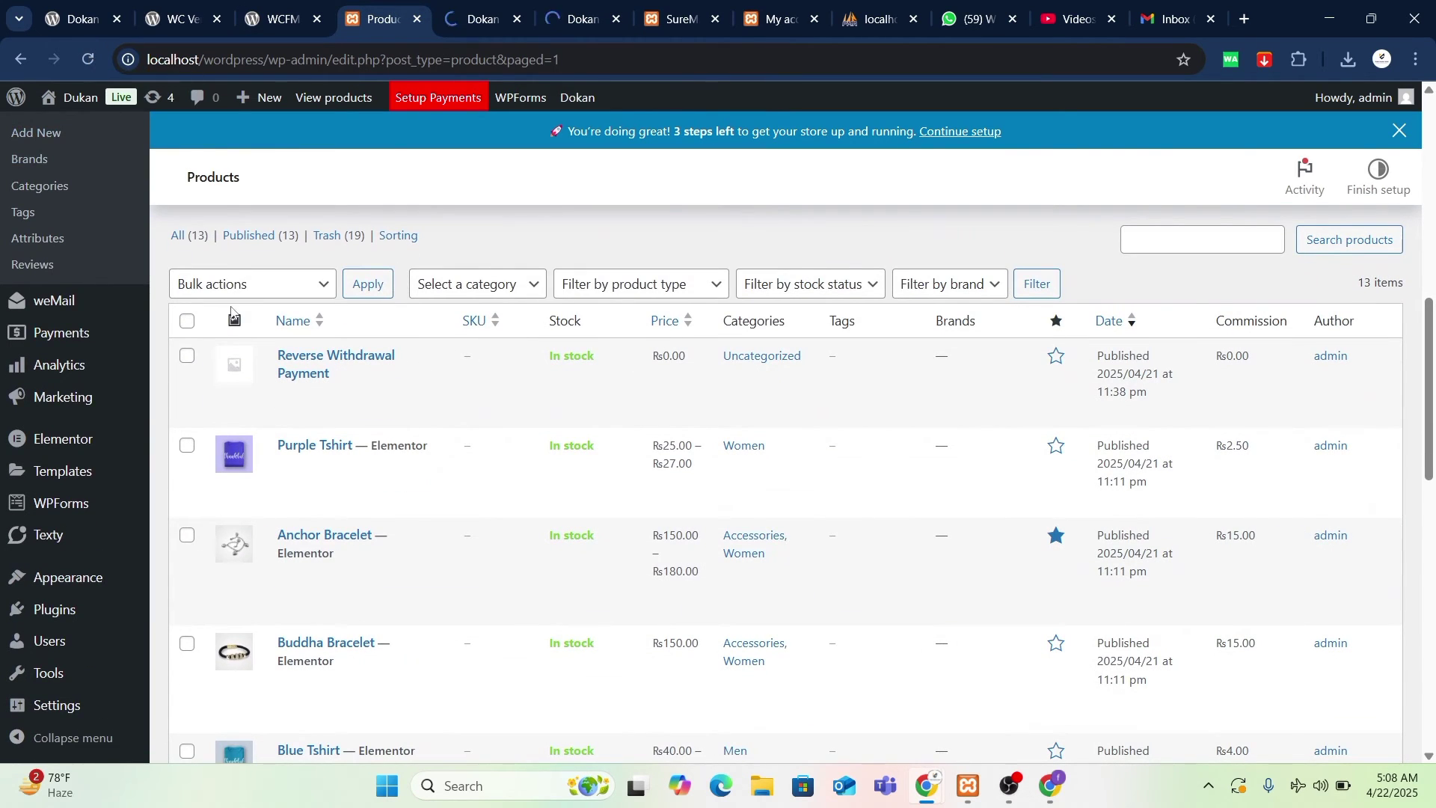
click(187, 321)
click(187, 356)
click(280, 292)
click(281, 362)
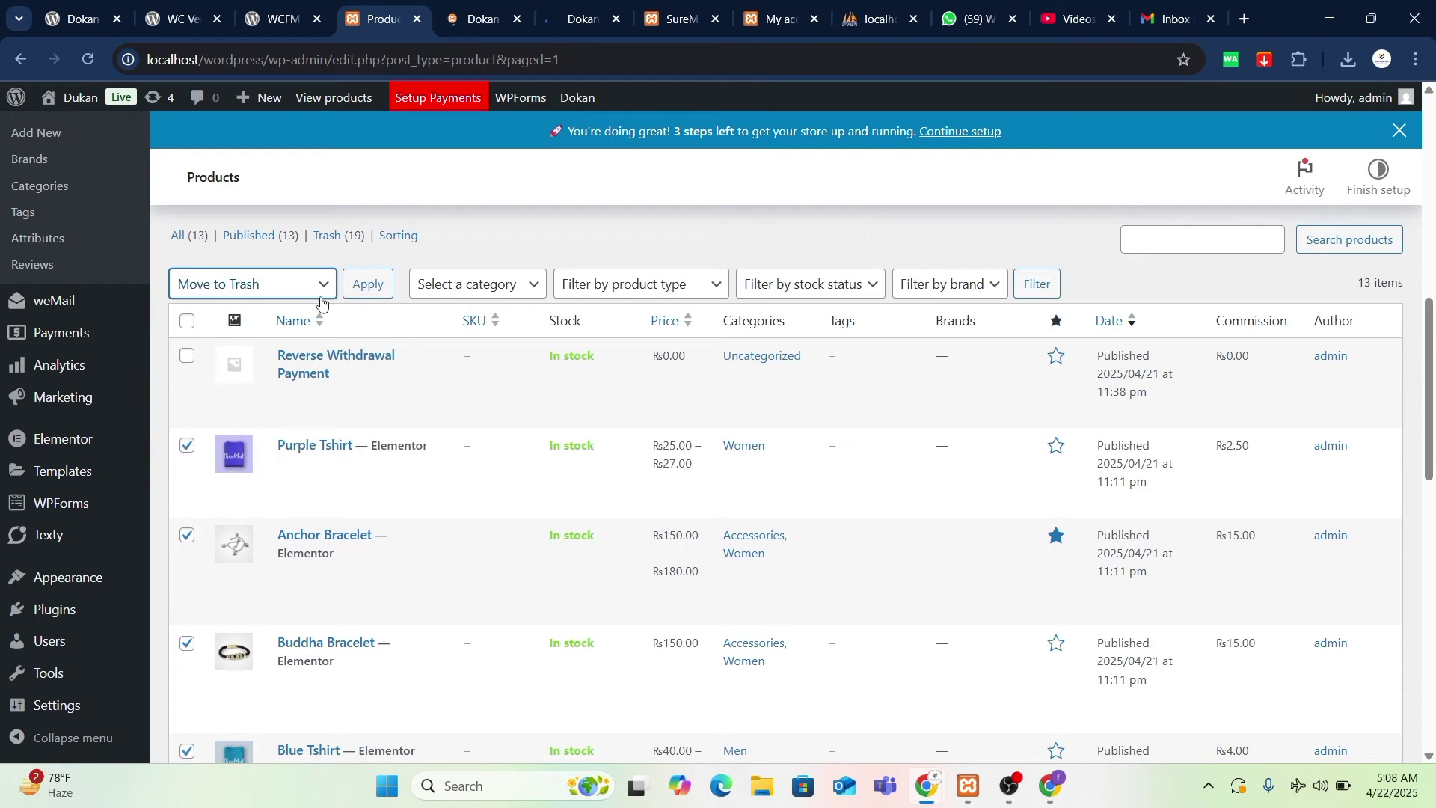
click(370, 285)
scroll(584, 526, down, 9)
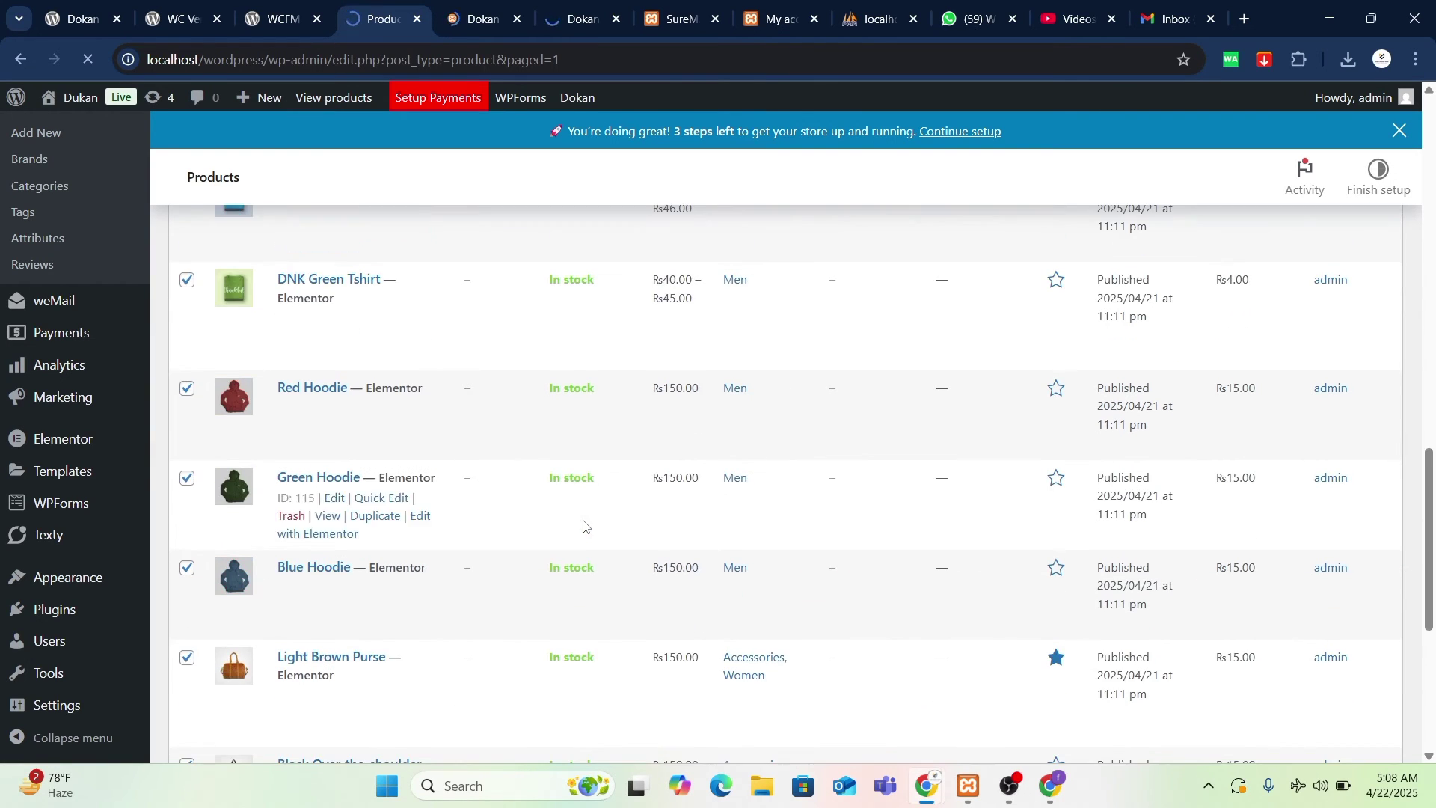
scroll(584, 526, down, 5)
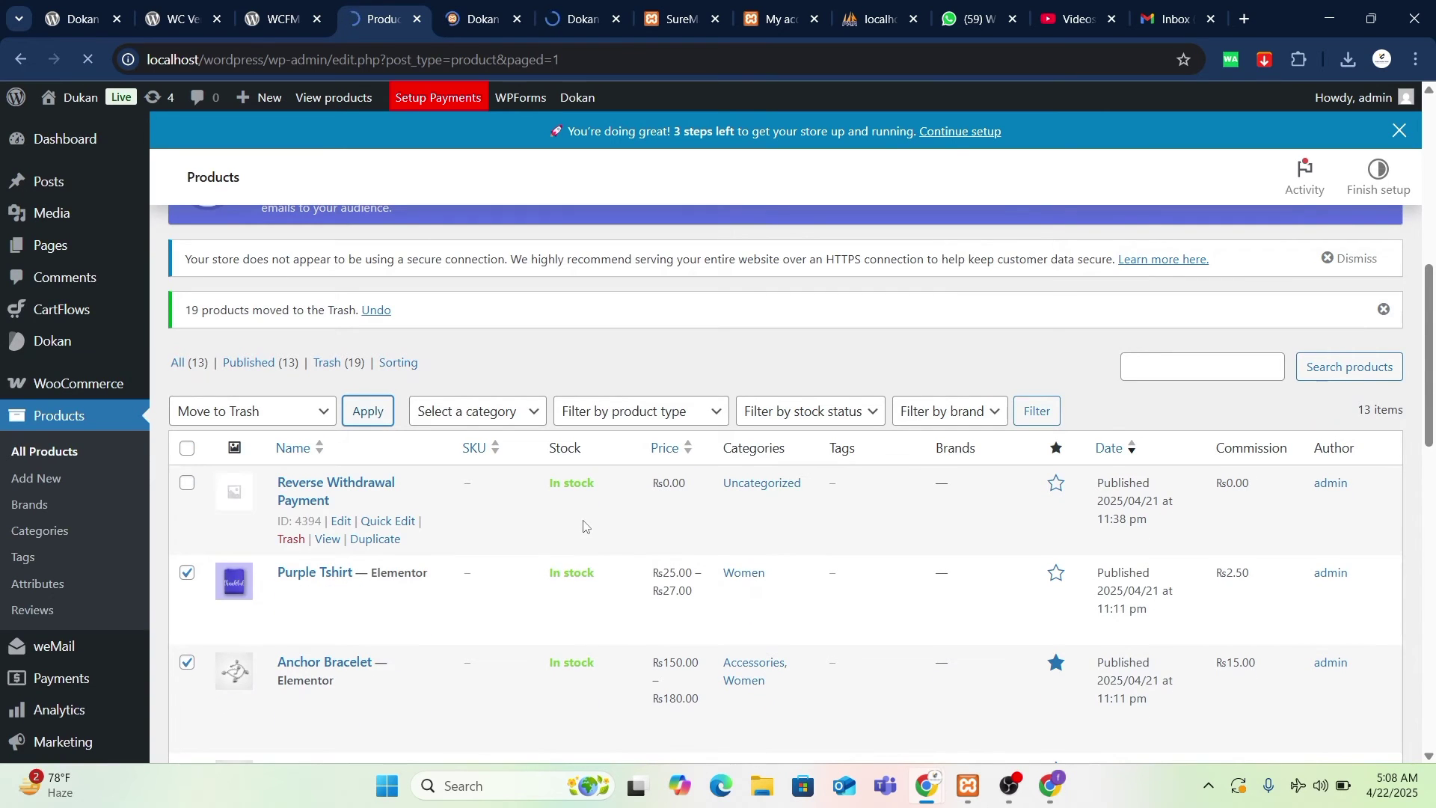
- Cycle through the admin tabs and settle on the Dokan Vendors page
click(487, 22)
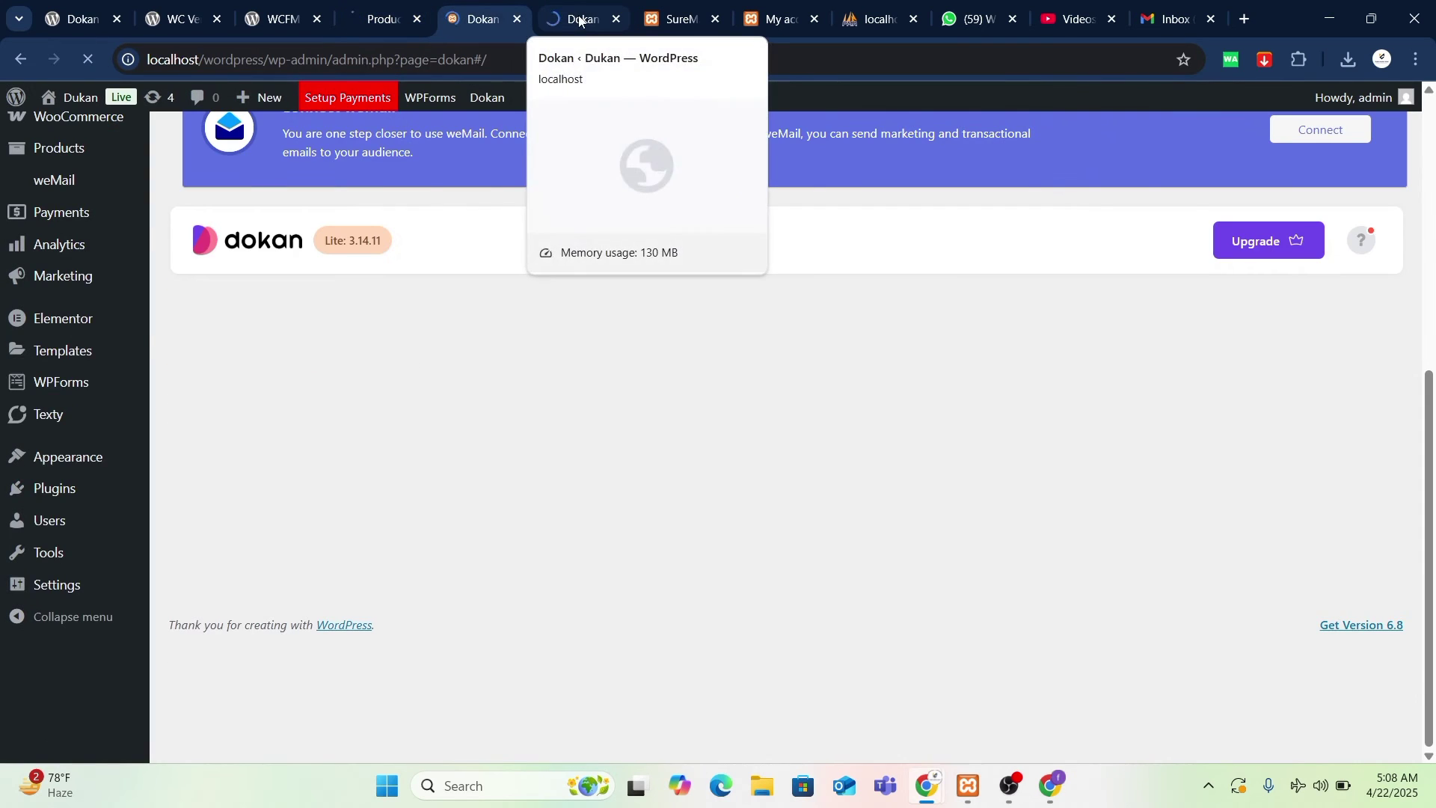
click(580, 20)
click(478, 20)
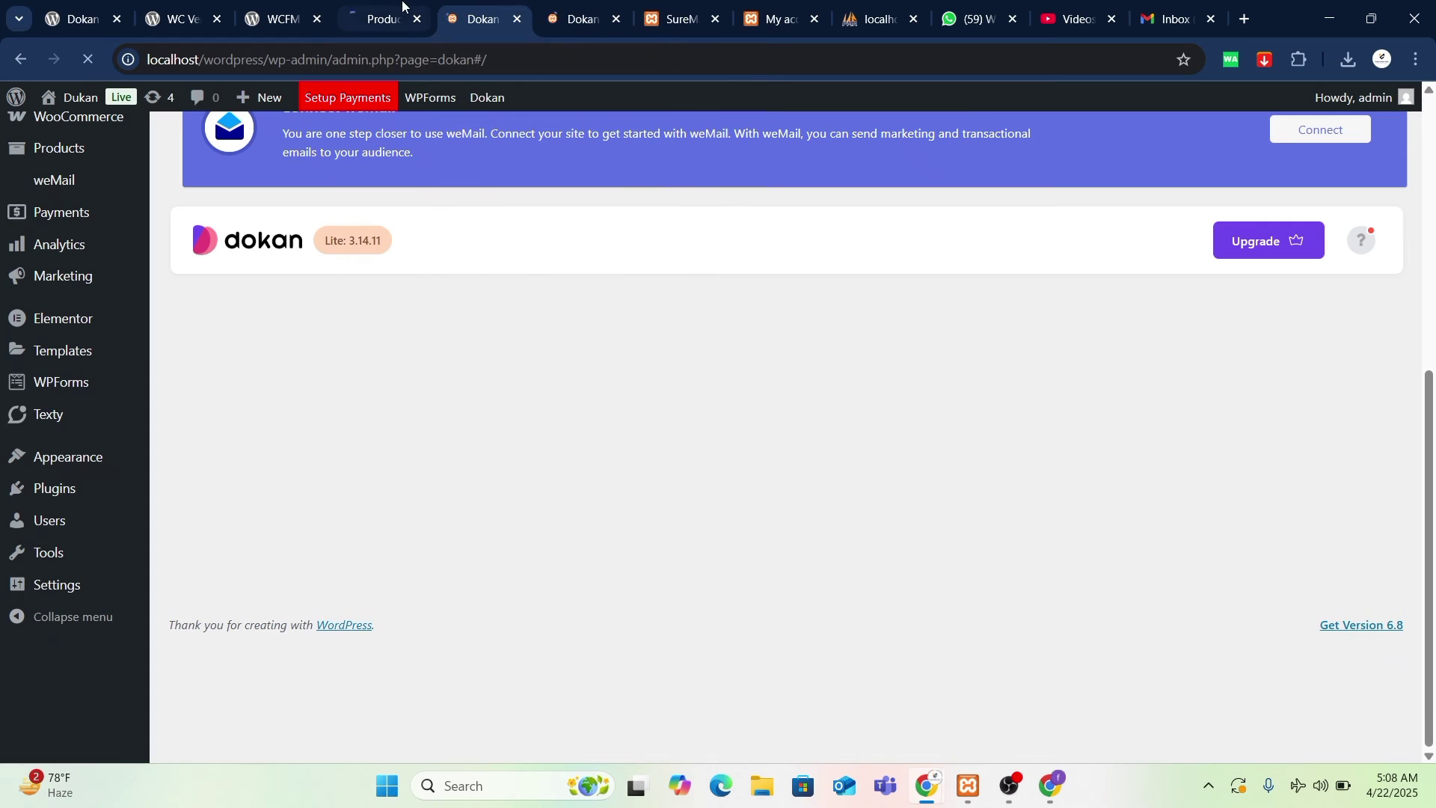
click(657, 7)
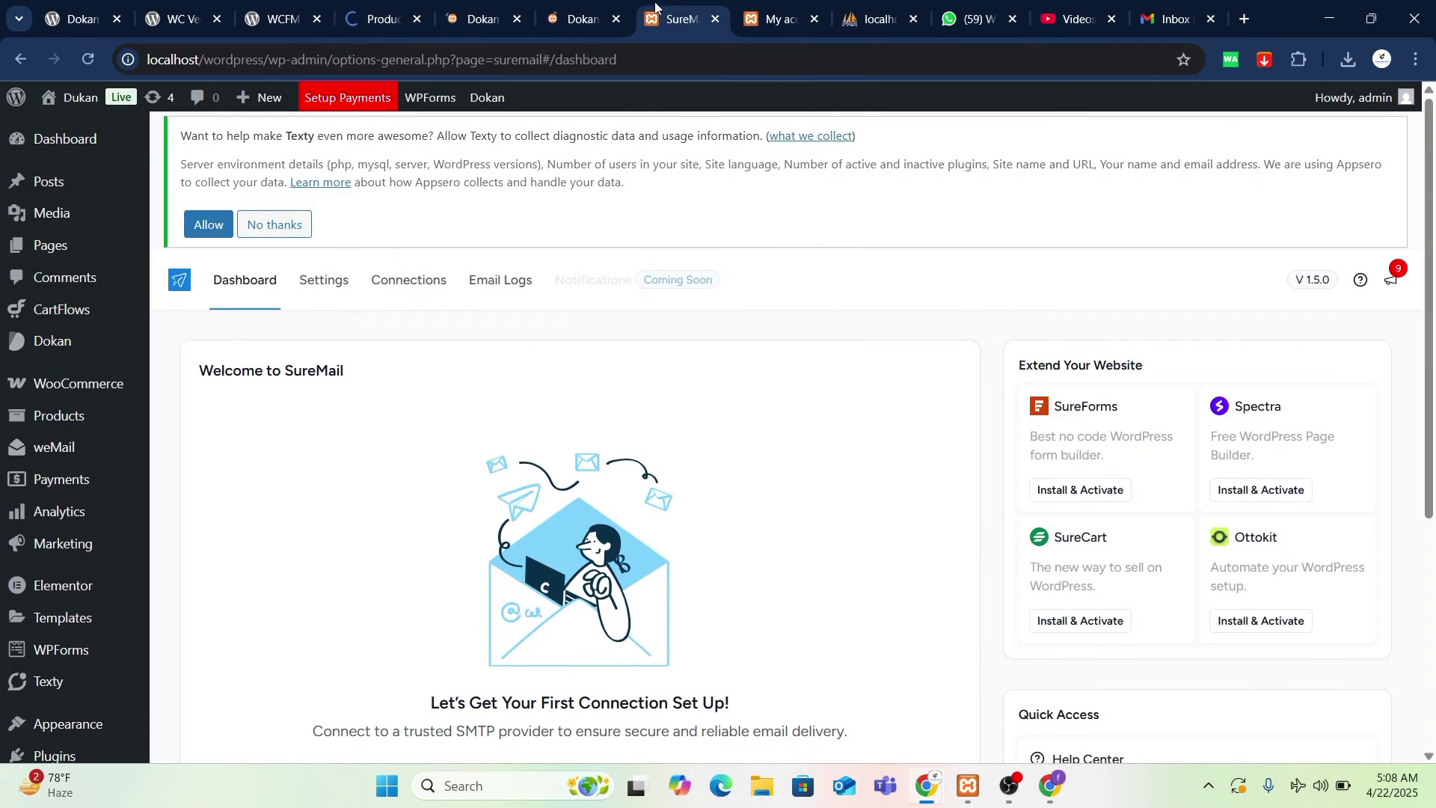
scroll(683, 299, down, 4)
scroll(683, 367, up, 4)
mouse_move(55, 344)
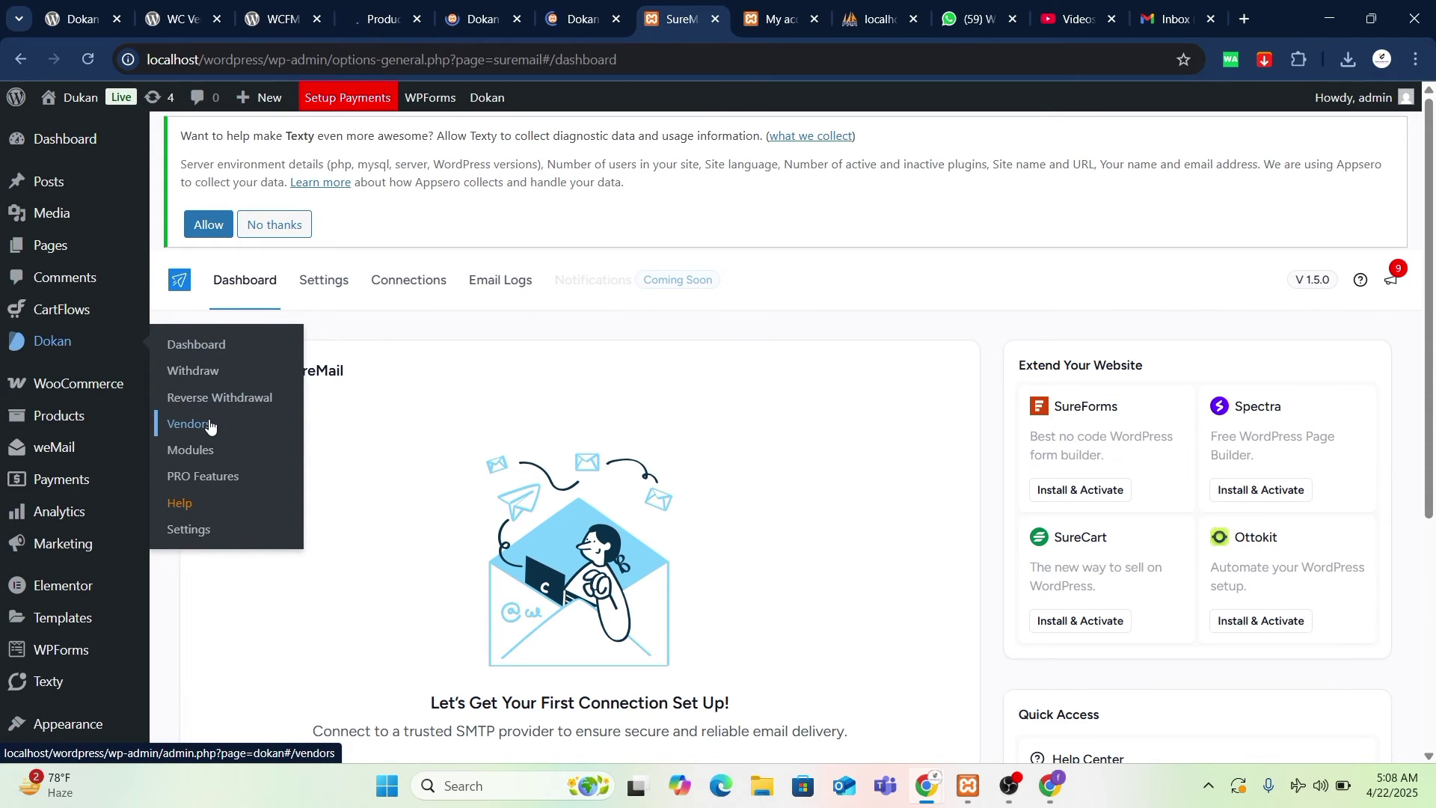
click(475, 19)
click(398, 4)
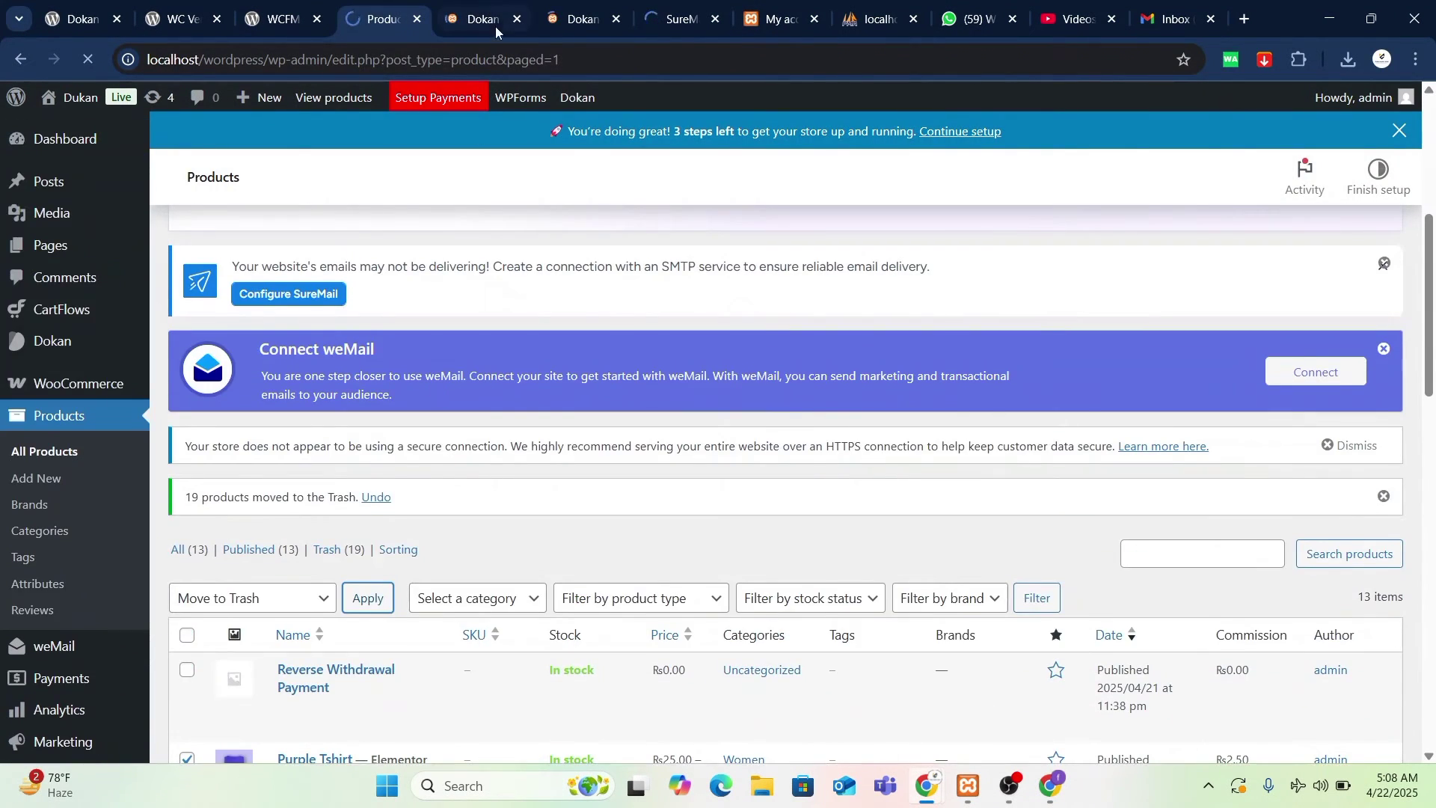
click(483, 14)
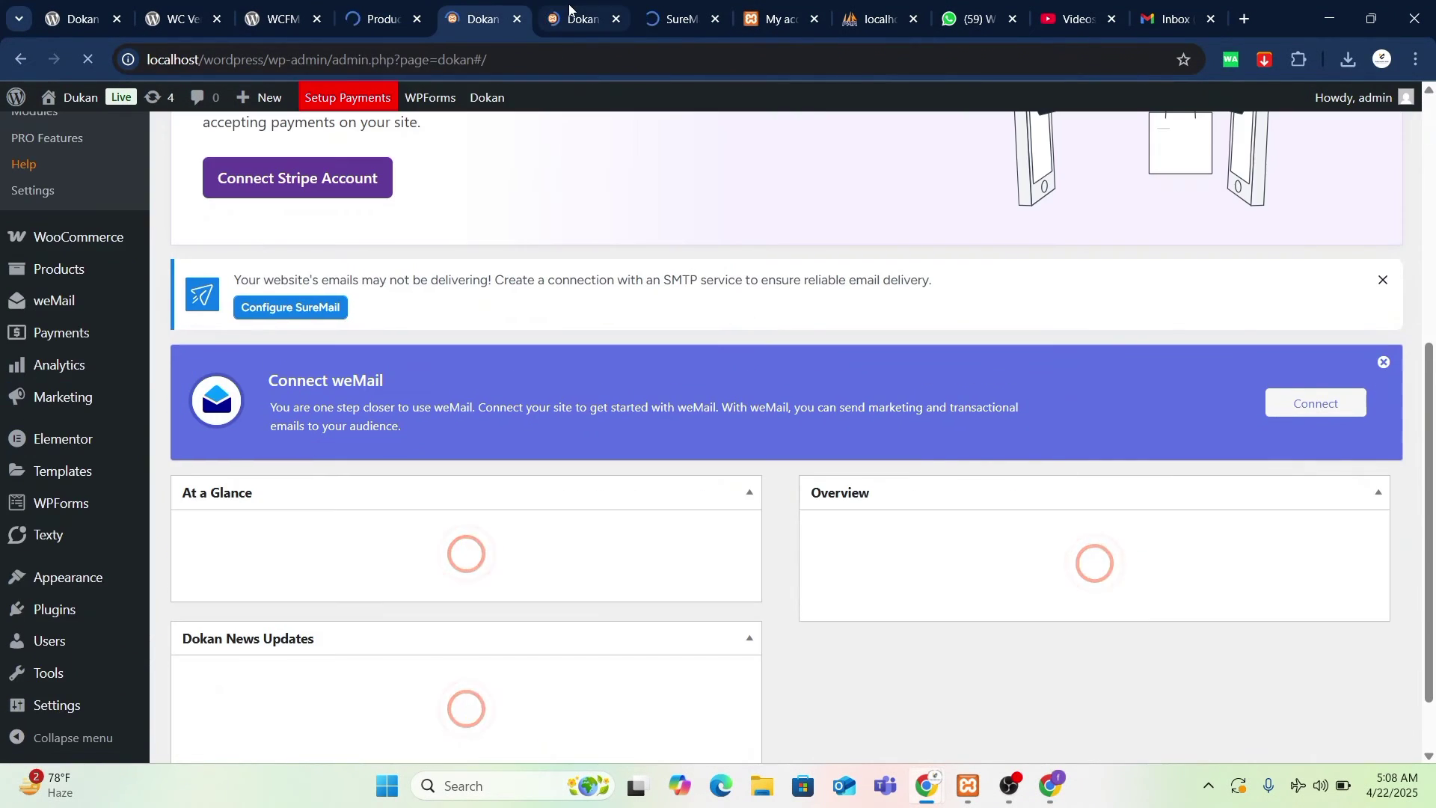
key(ctrl+Tab)
scroll(515, 483, down, 5)
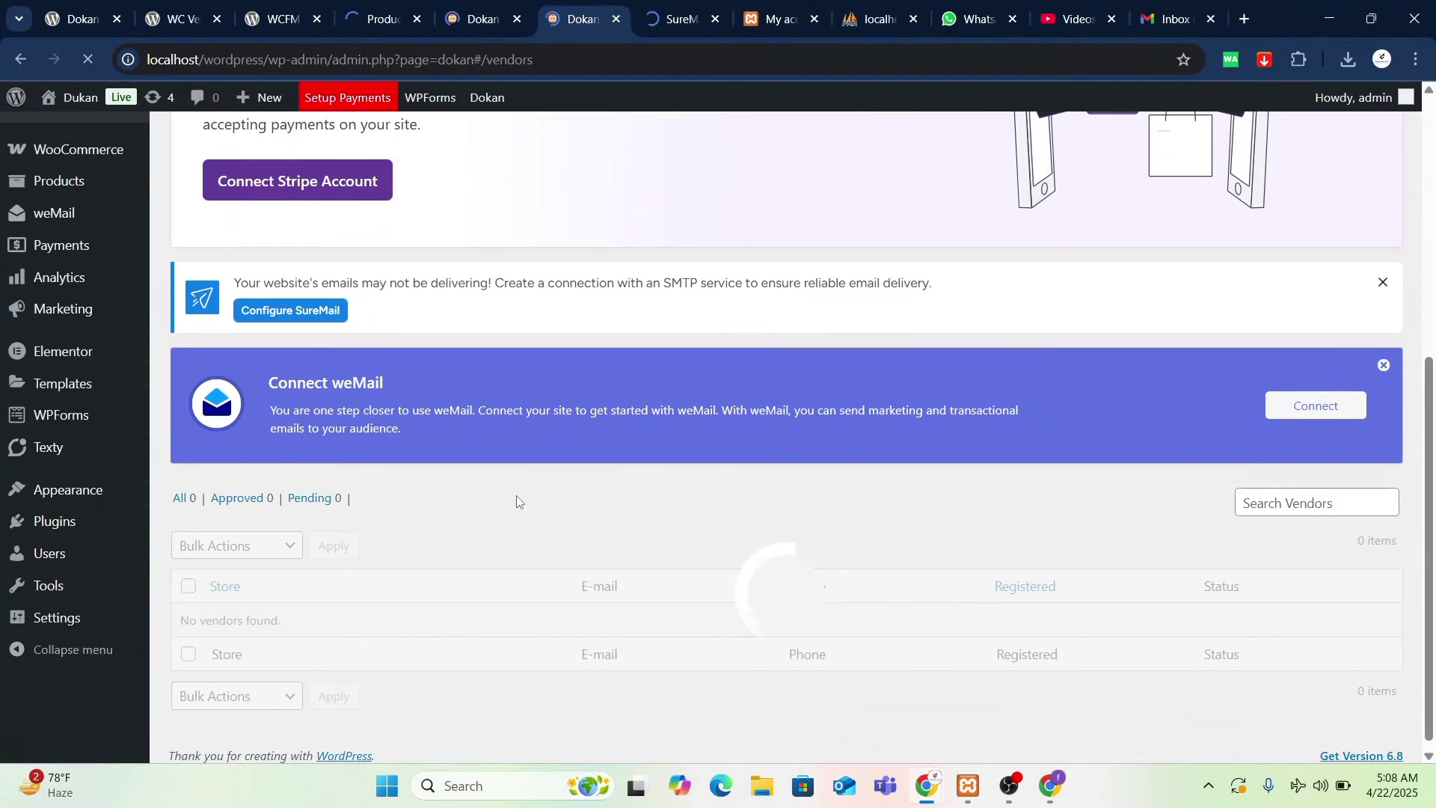
- Check Pi Coin's Pending Review status in the incognito product table, then close that window
mouse_move(925, 790)
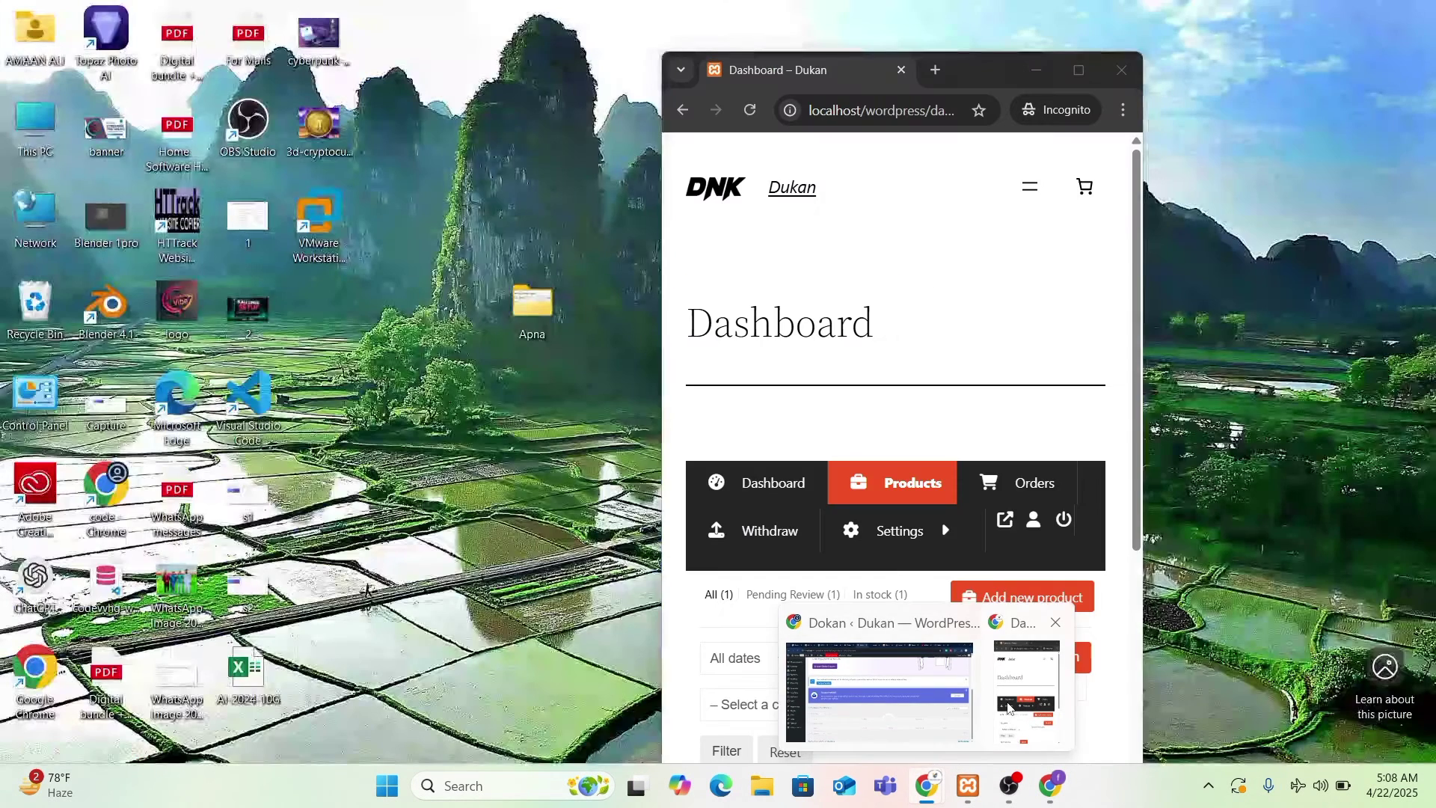
click(1024, 688)
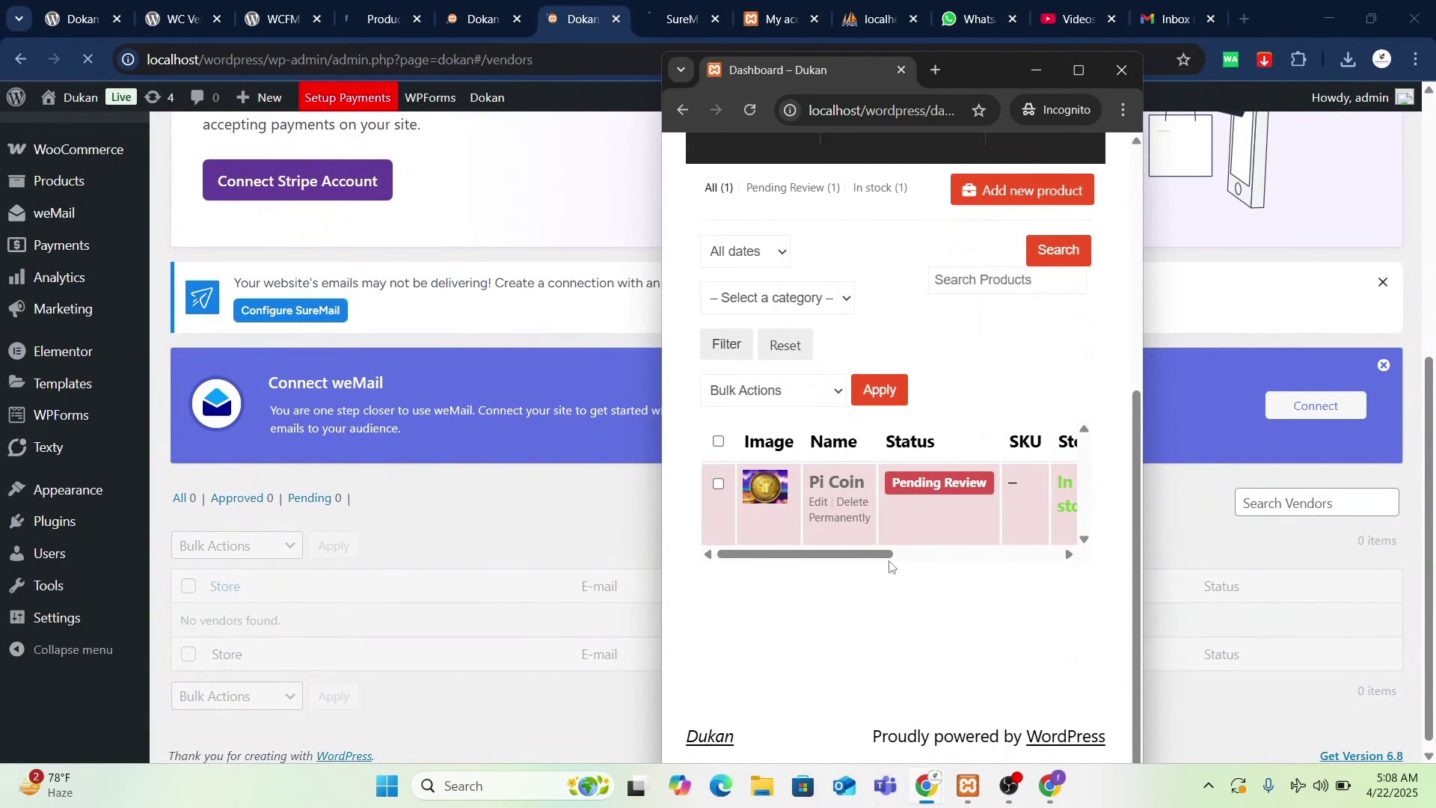
scroll(974, 546, right, 5)
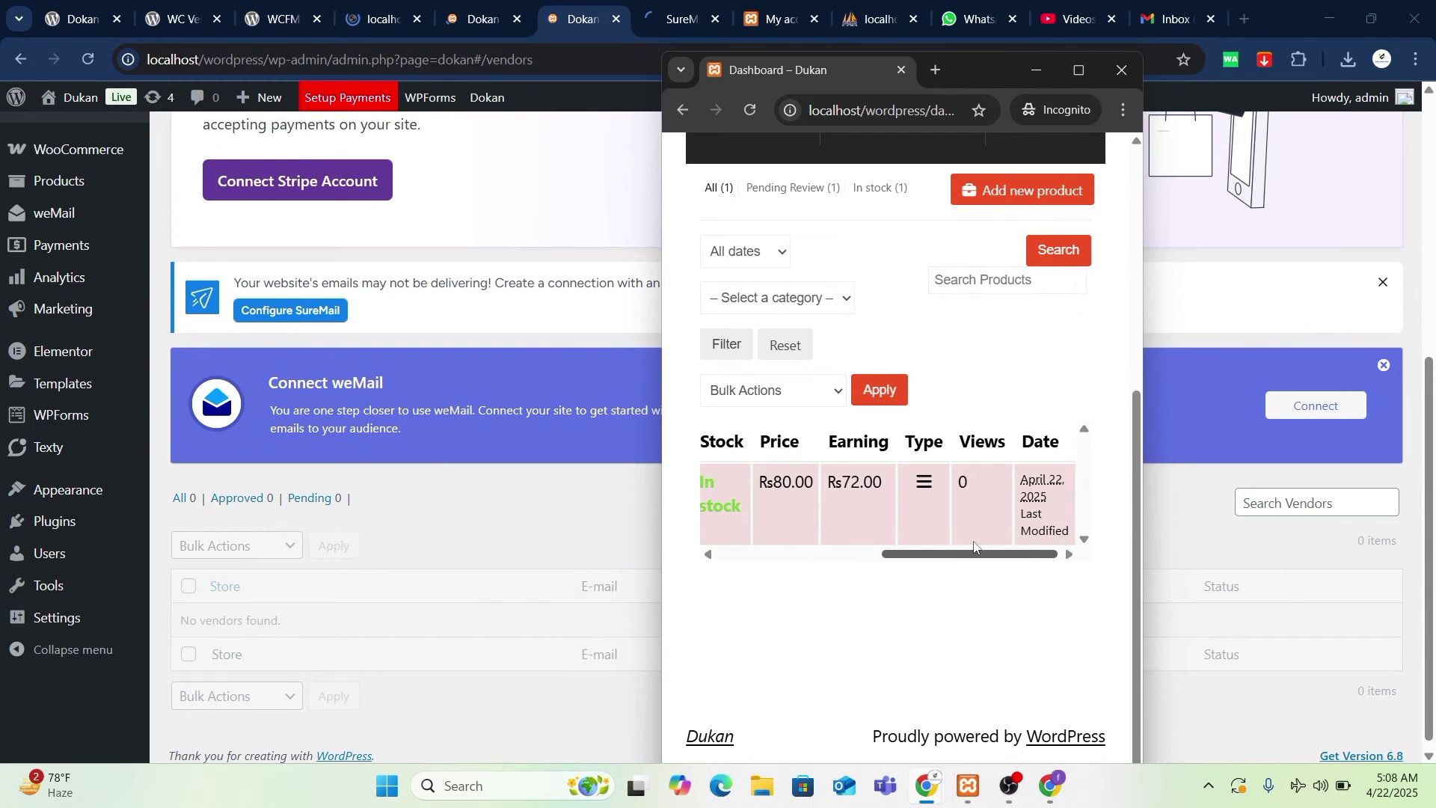
scroll(965, 545, left, 5)
scroll(931, 538, right, 2)
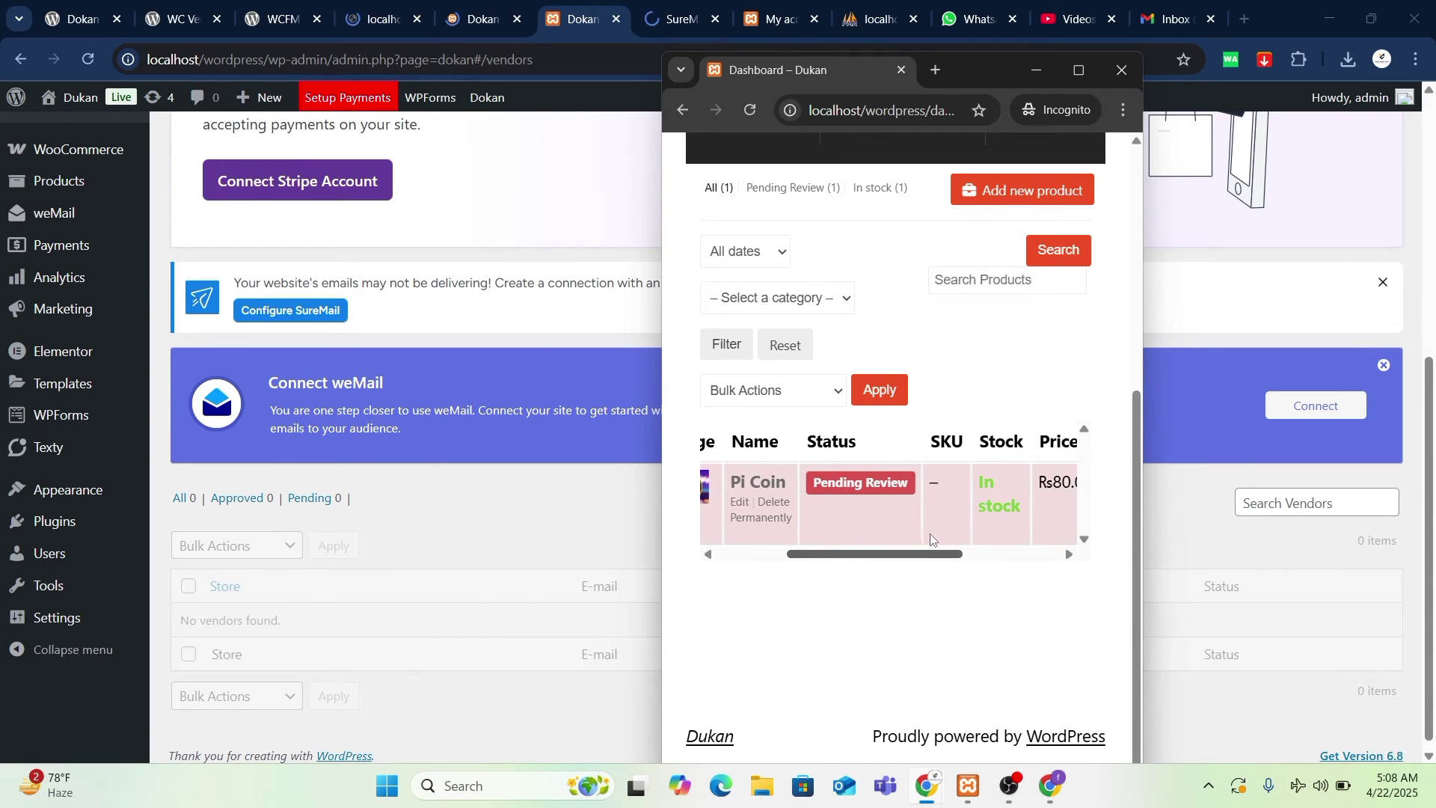
scroll(935, 538, right, 3)
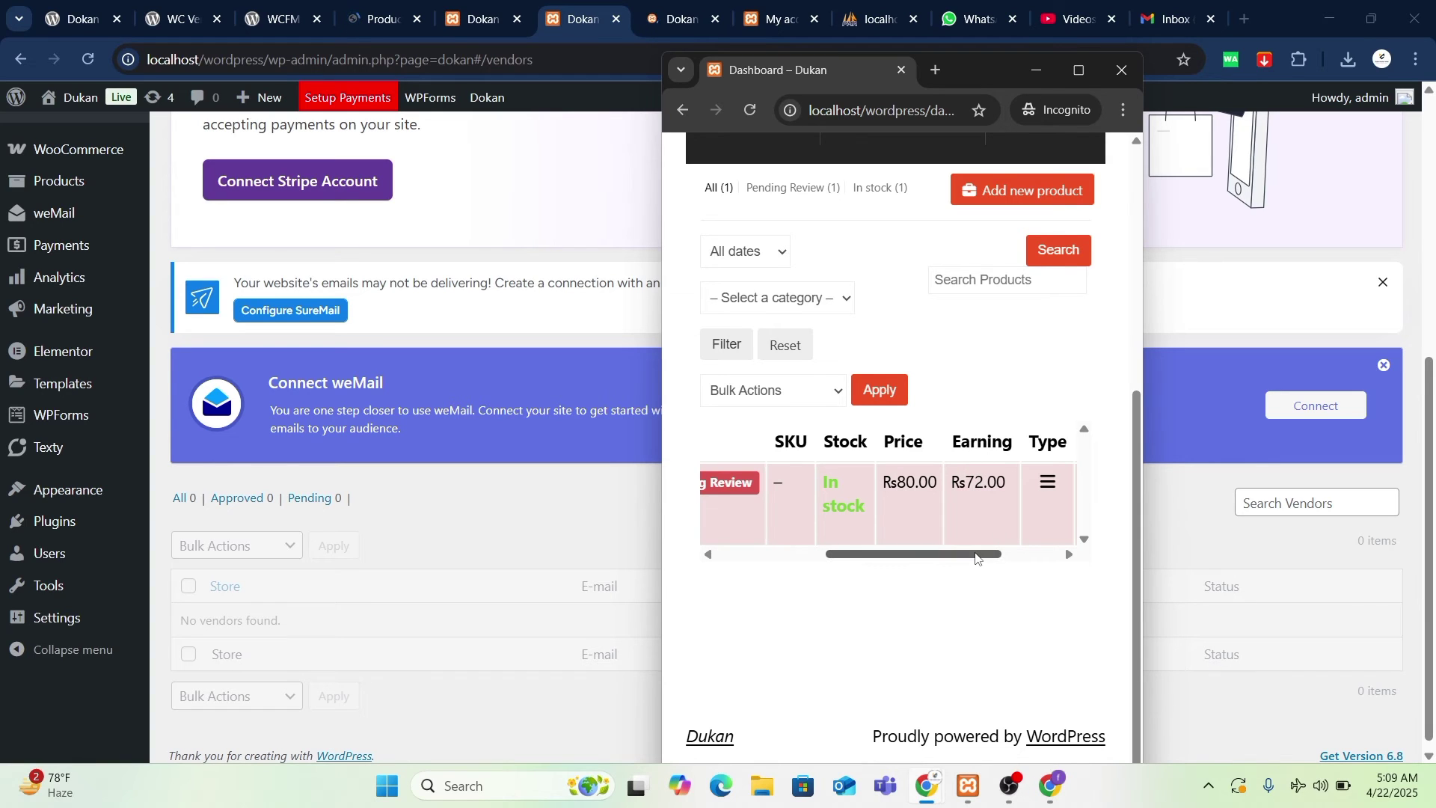
scroll(998, 546, right, 3)
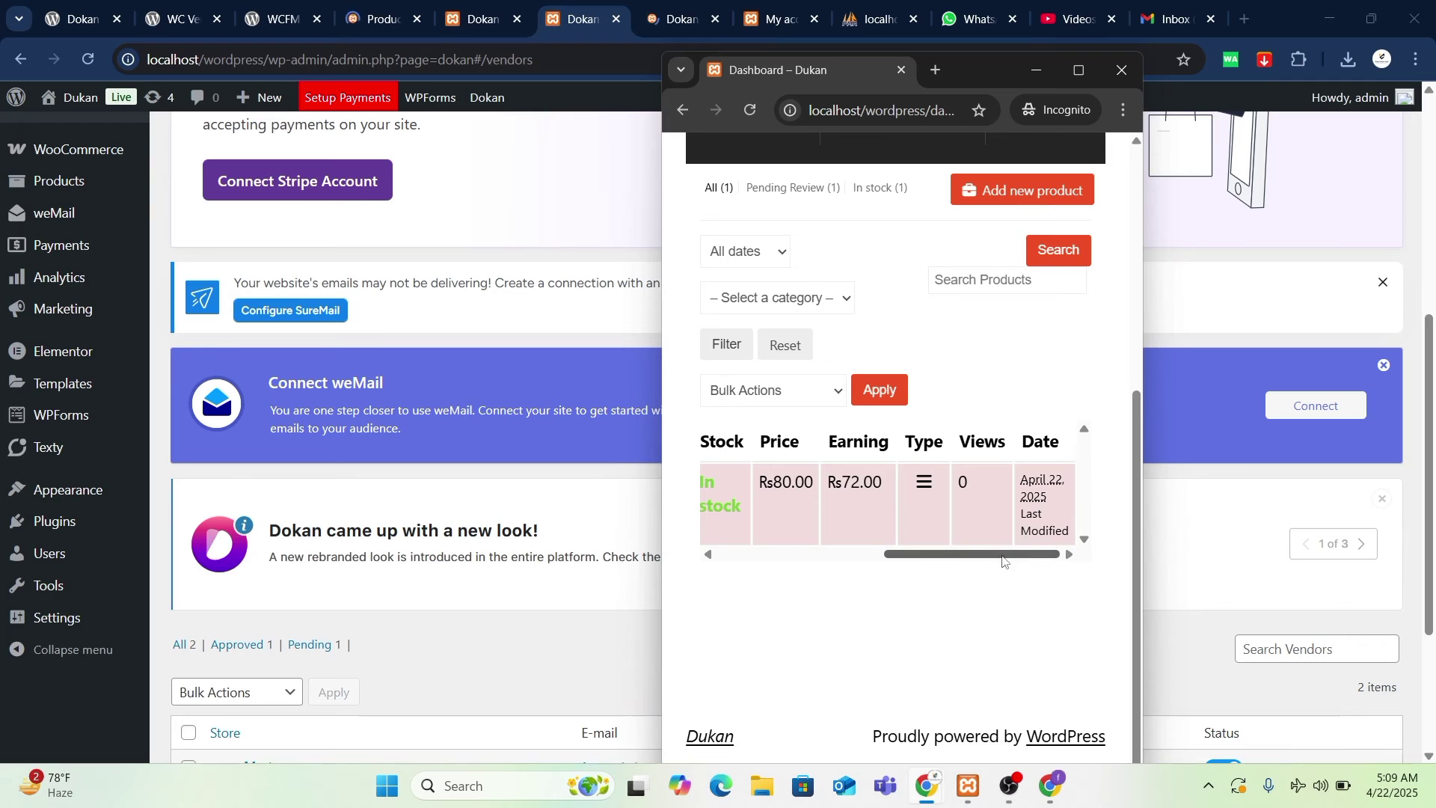
click(1122, 70)
scroll(873, 559, down, 3)
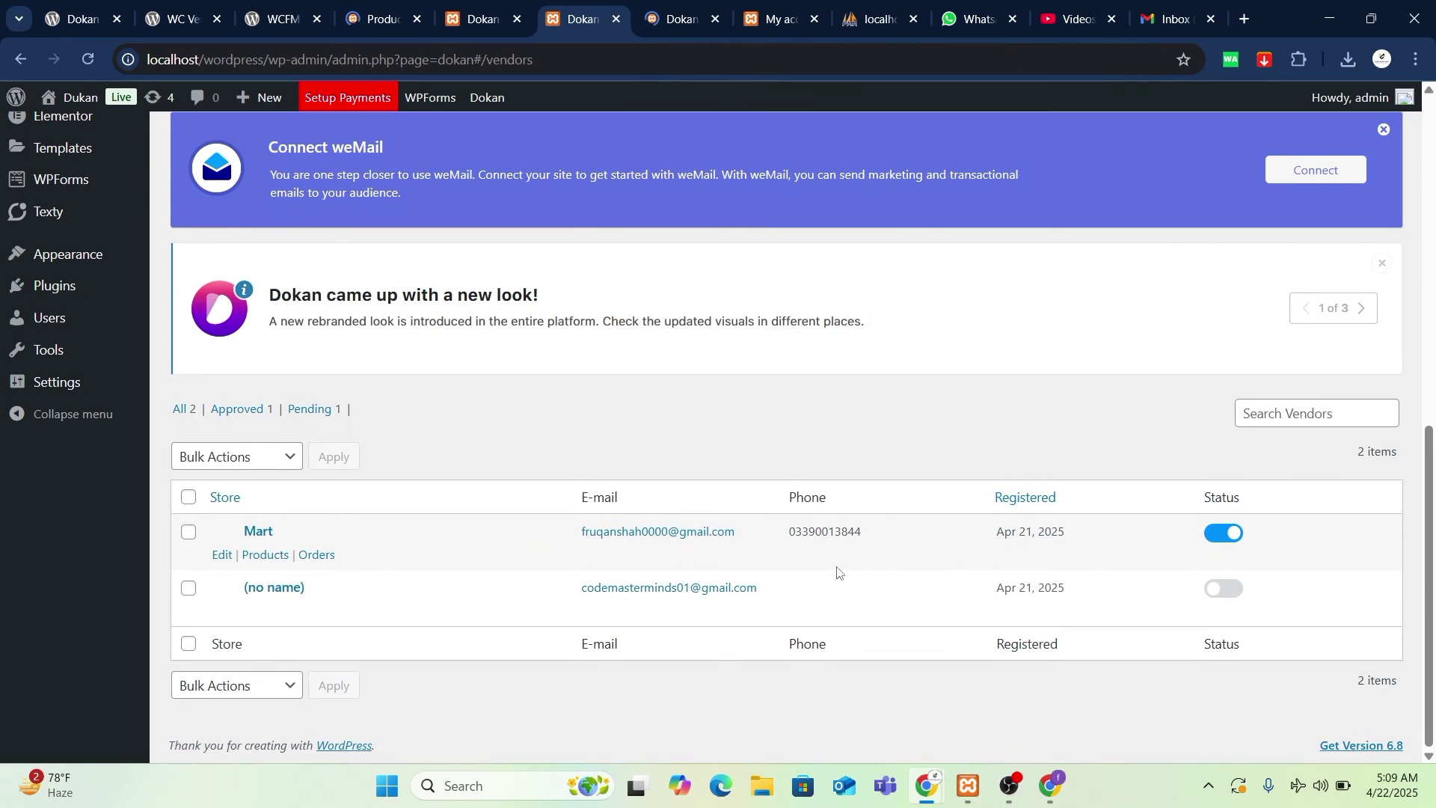
- Open vendor Mart's product list in its own tab and bring up Quick Edit for Pi Coin
click(278, 566)
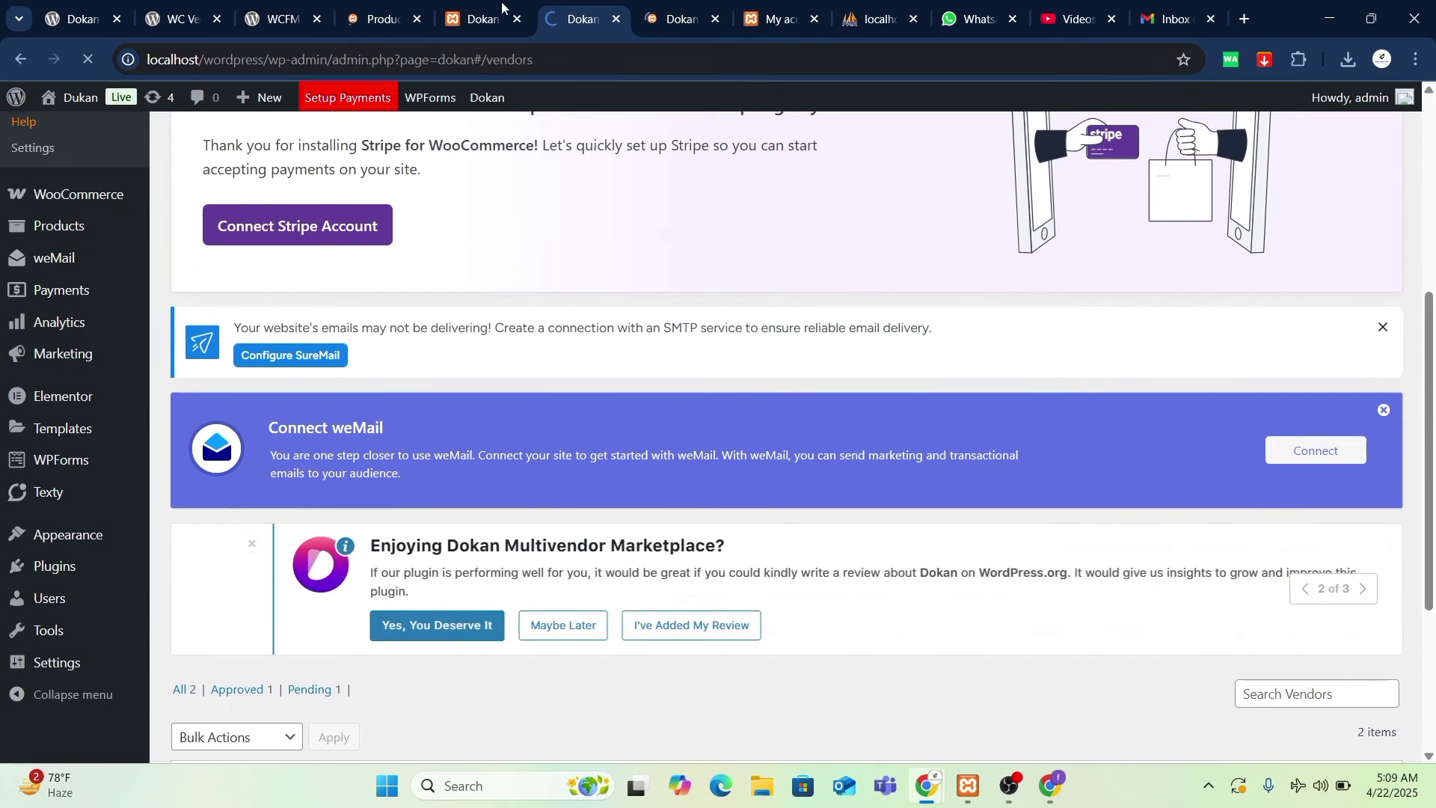
scroll(609, 530, up, 10)
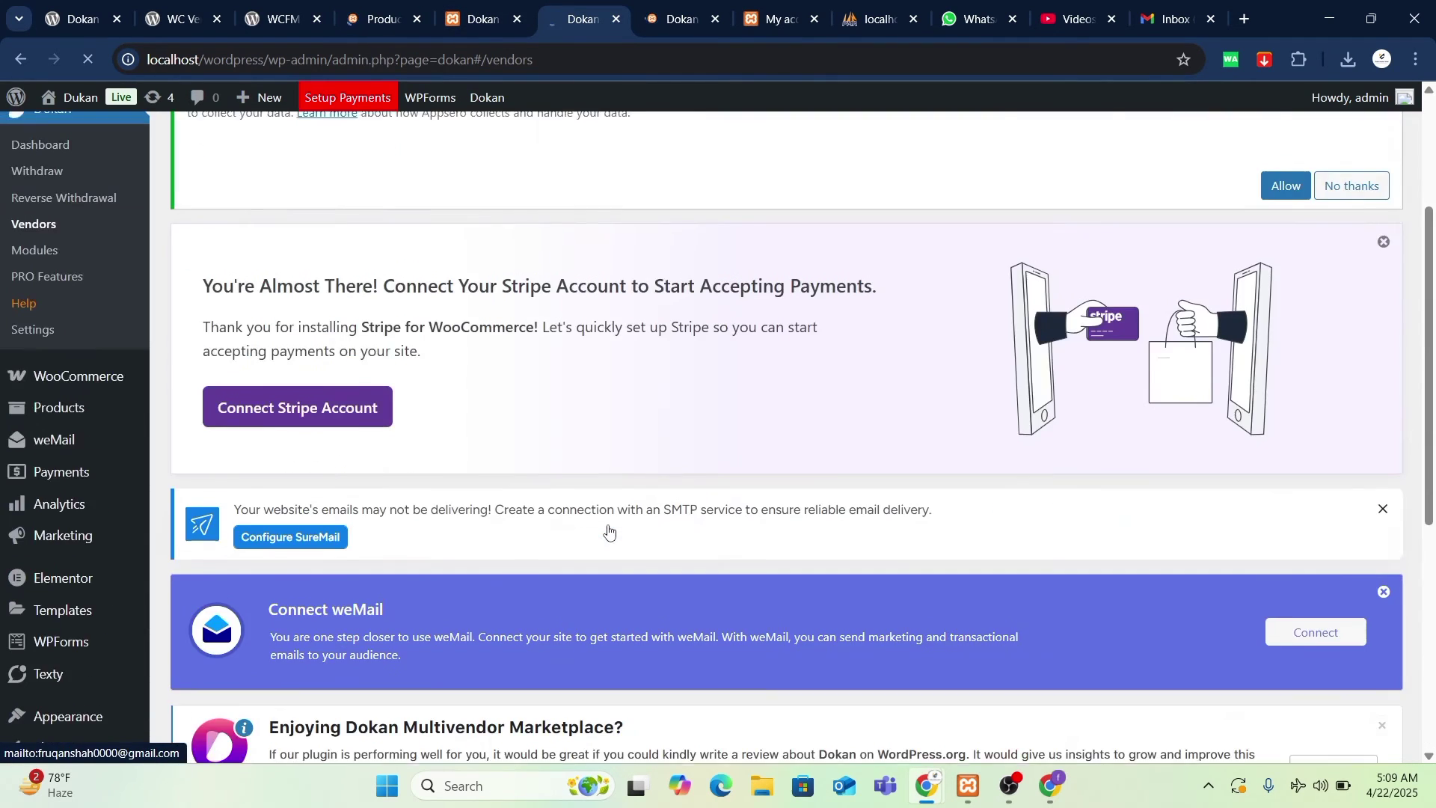
click(383, 16)
scroll(460, 404, down, 3)
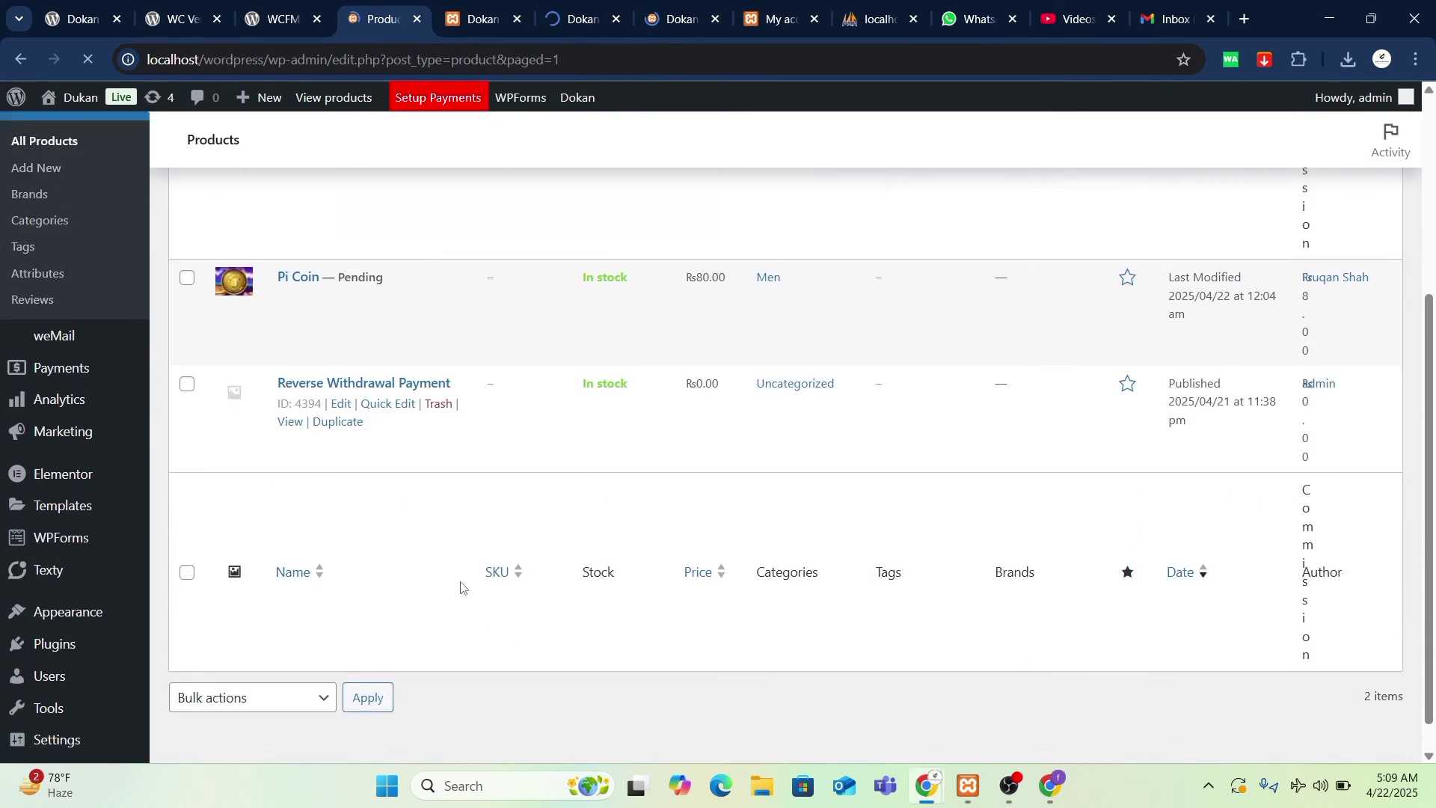
scroll(423, 351, down, 4)
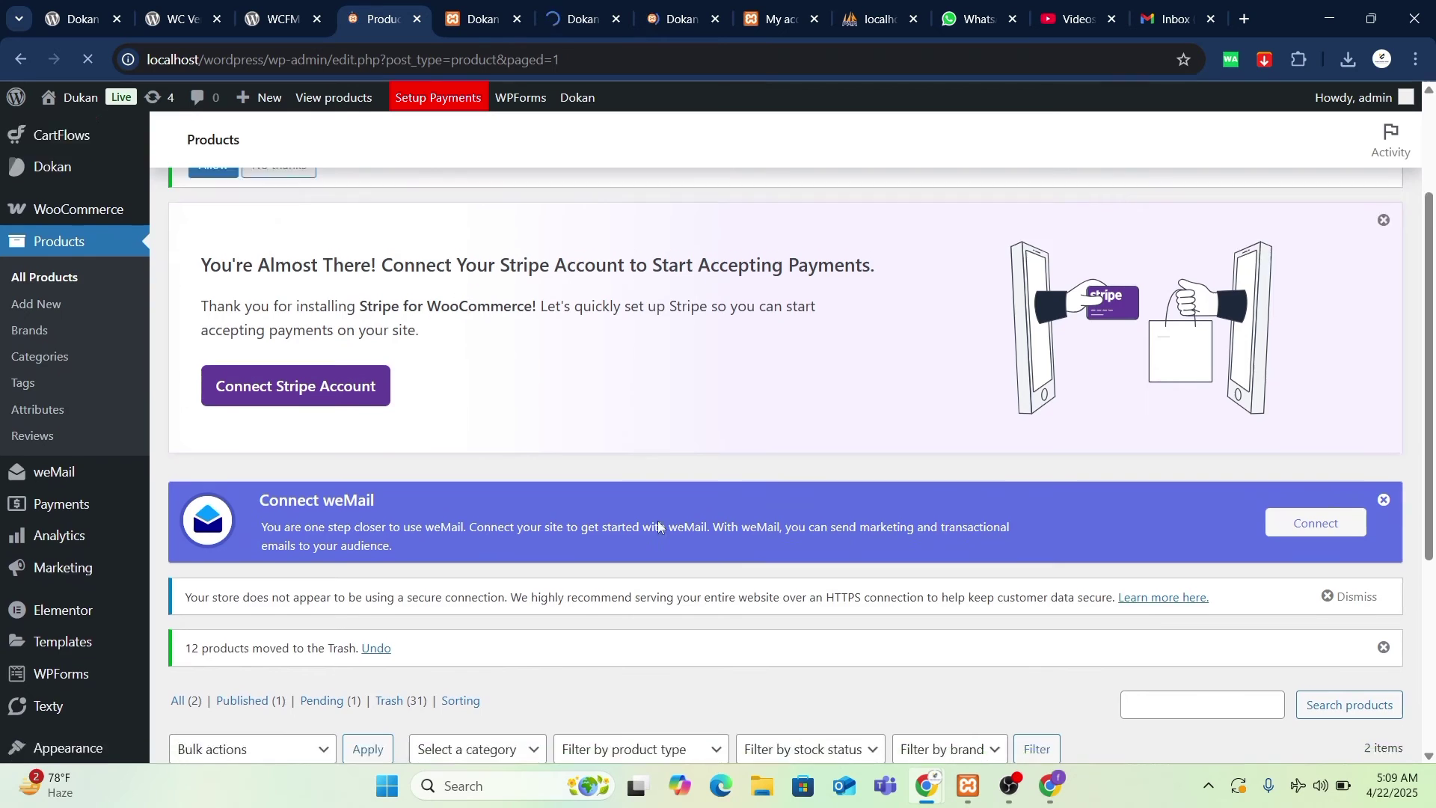
click(567, 6)
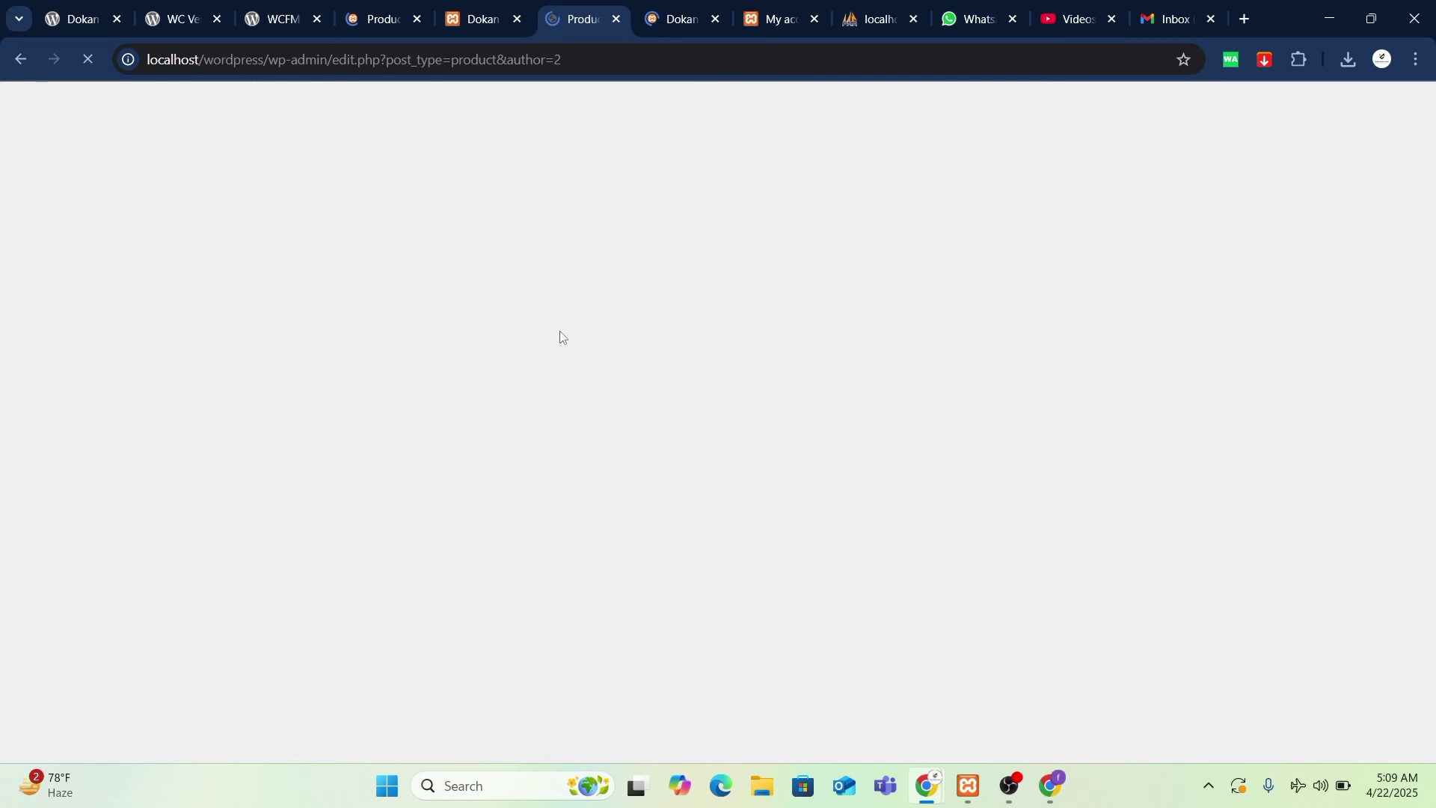
scroll(561, 337, down, 1)
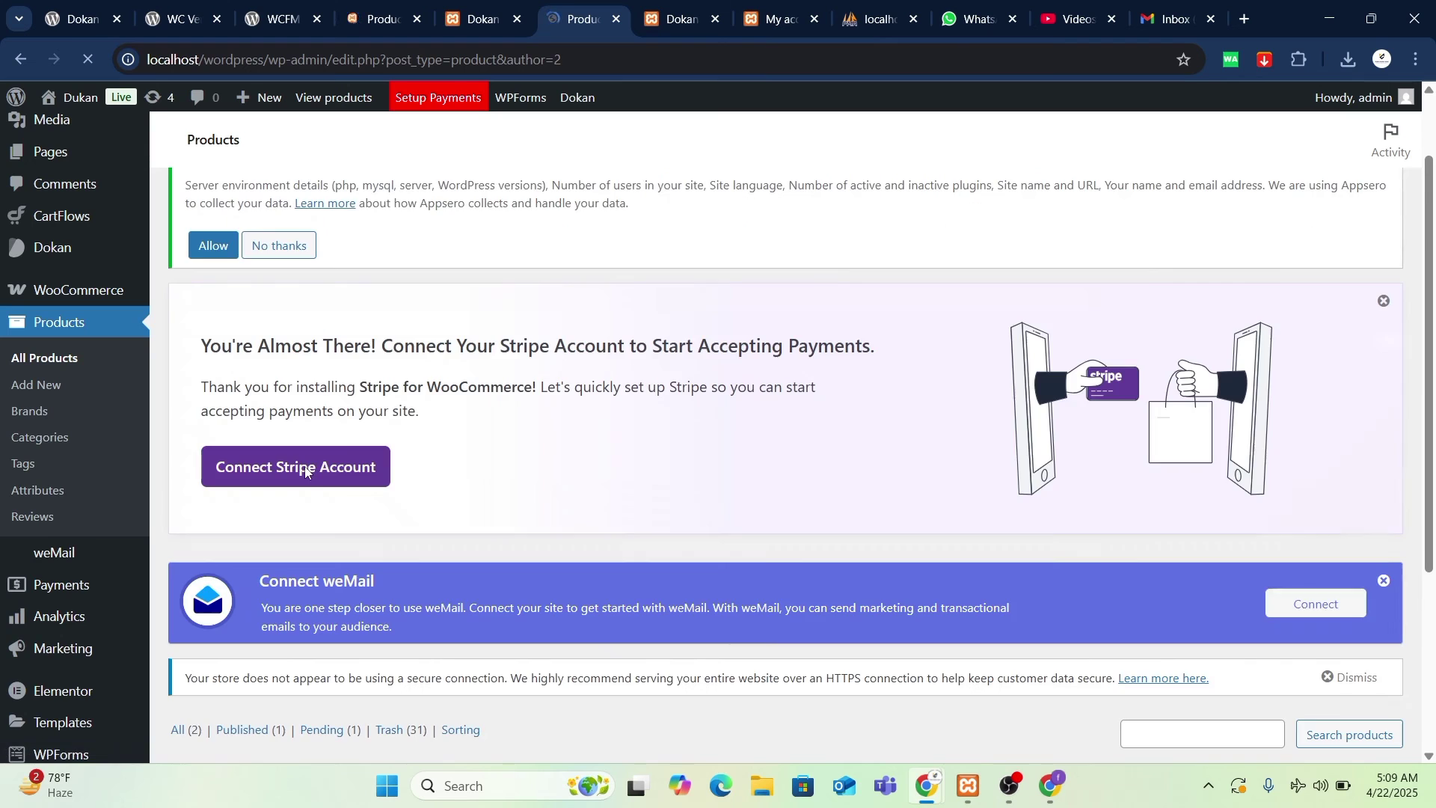
scroll(565, 491, down, 4)
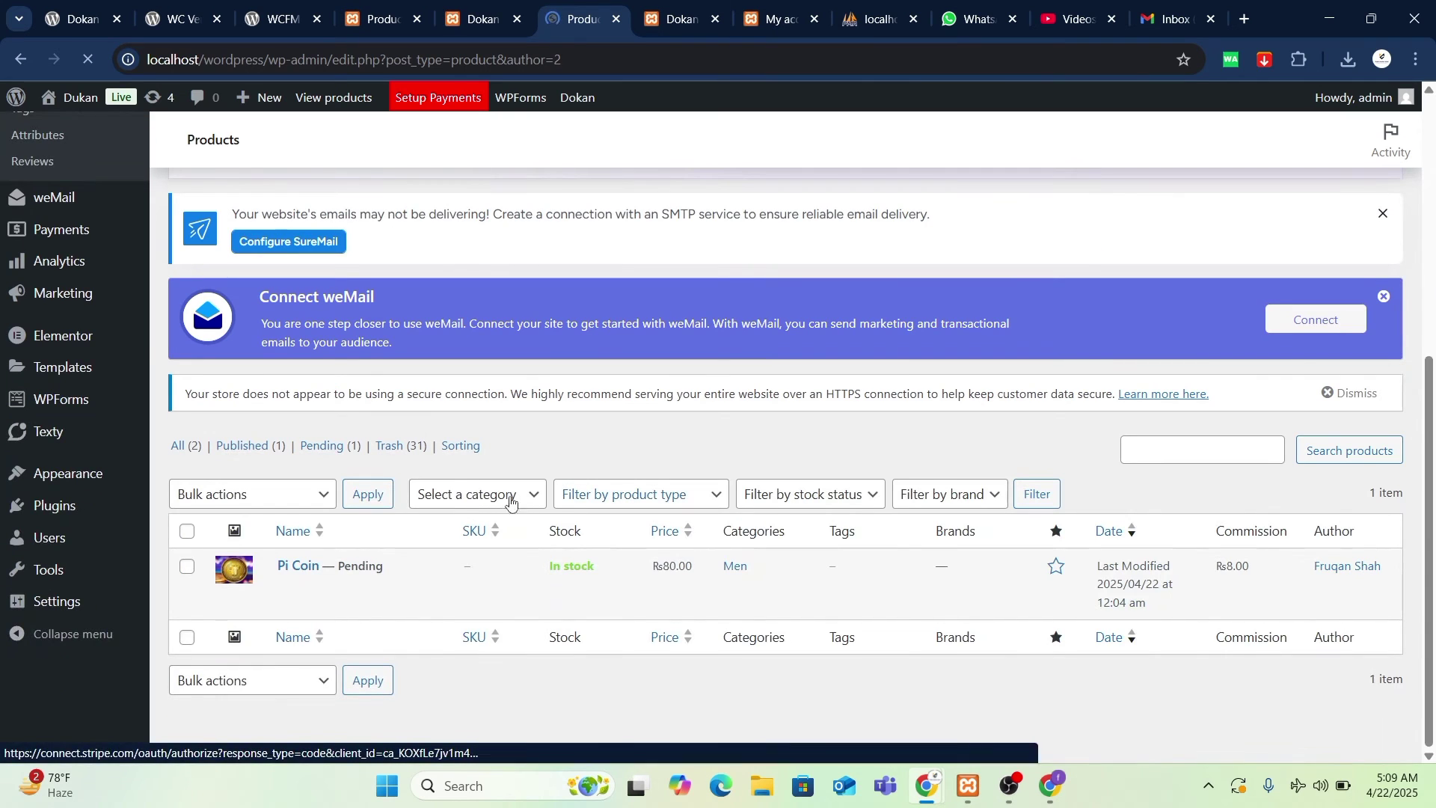
mouse_move(372, 566)
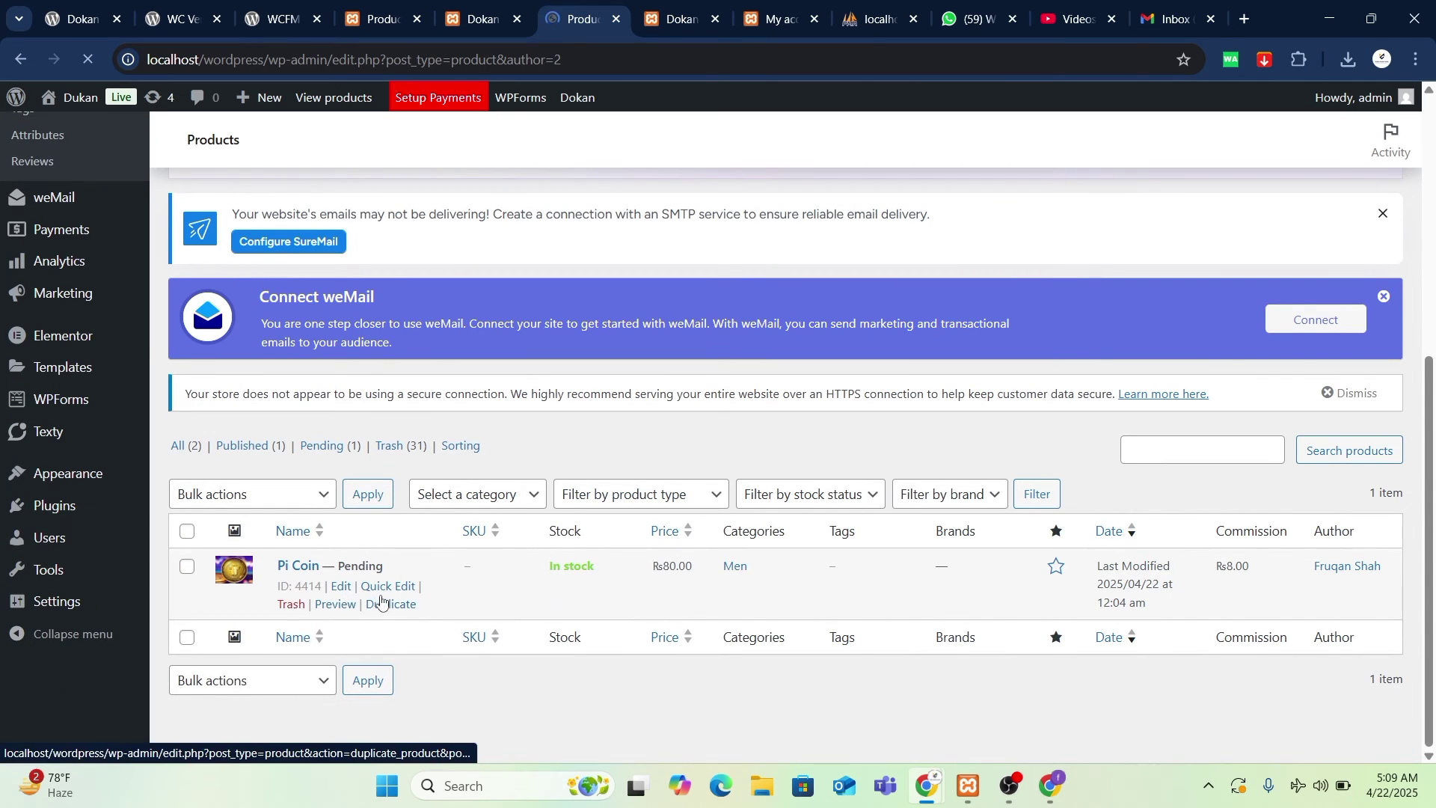
click(387, 586)
- Look through the Dokan Vendors, My account and all-products tabs, ending on the Dokan admin dashboard
click(670, 8)
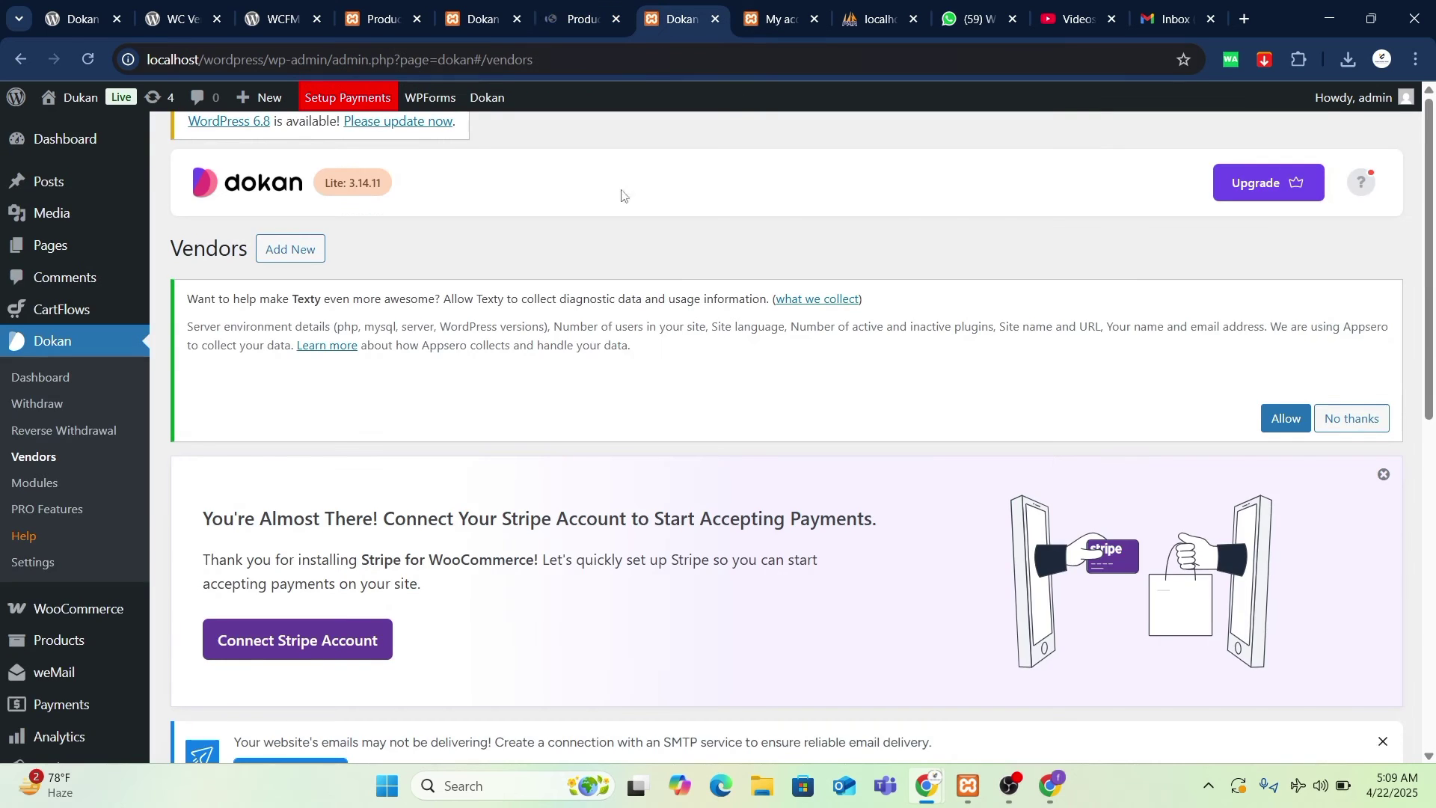
scroll(619, 314, down, 8)
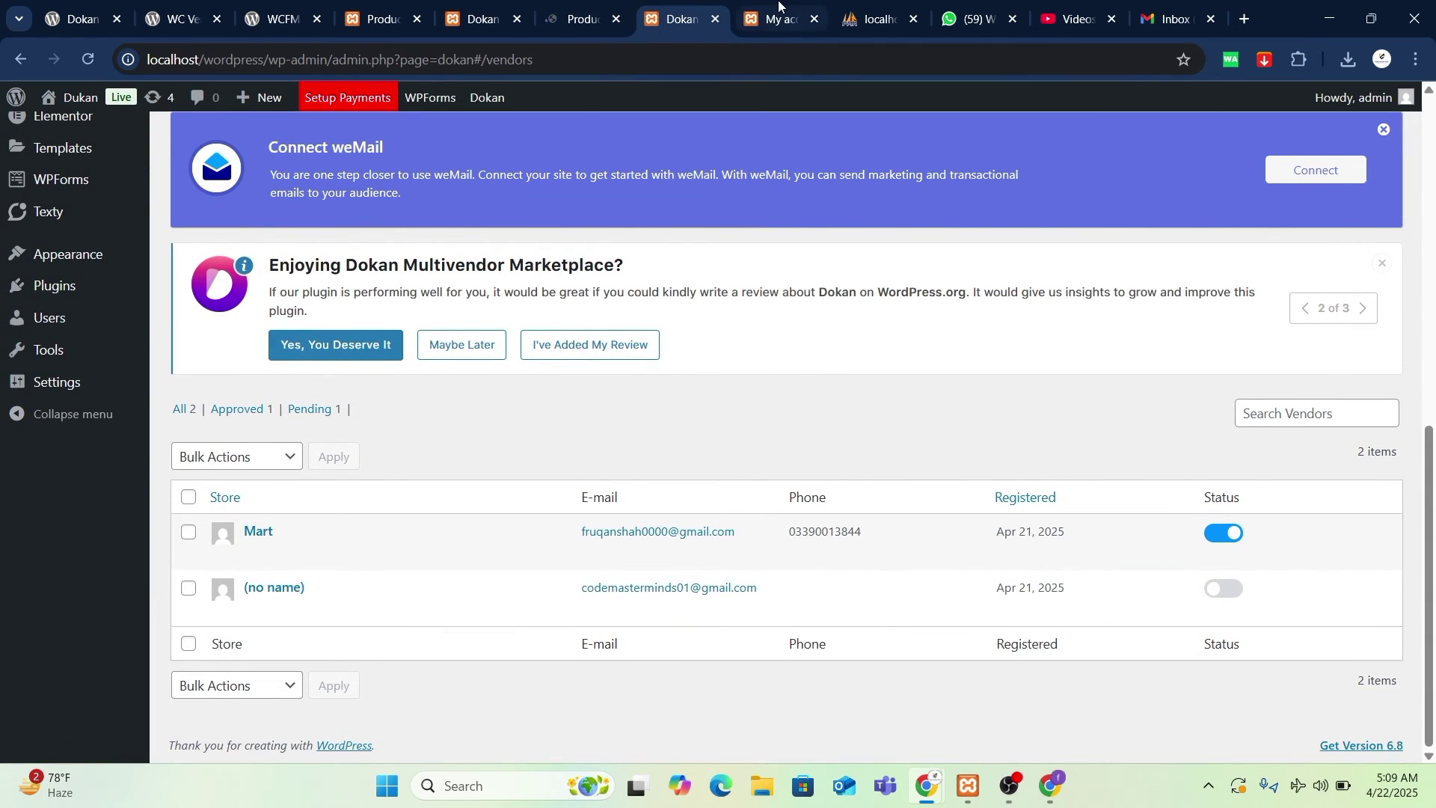
click(778, 18)
click(381, 19)
scroll(554, 83, down, 2)
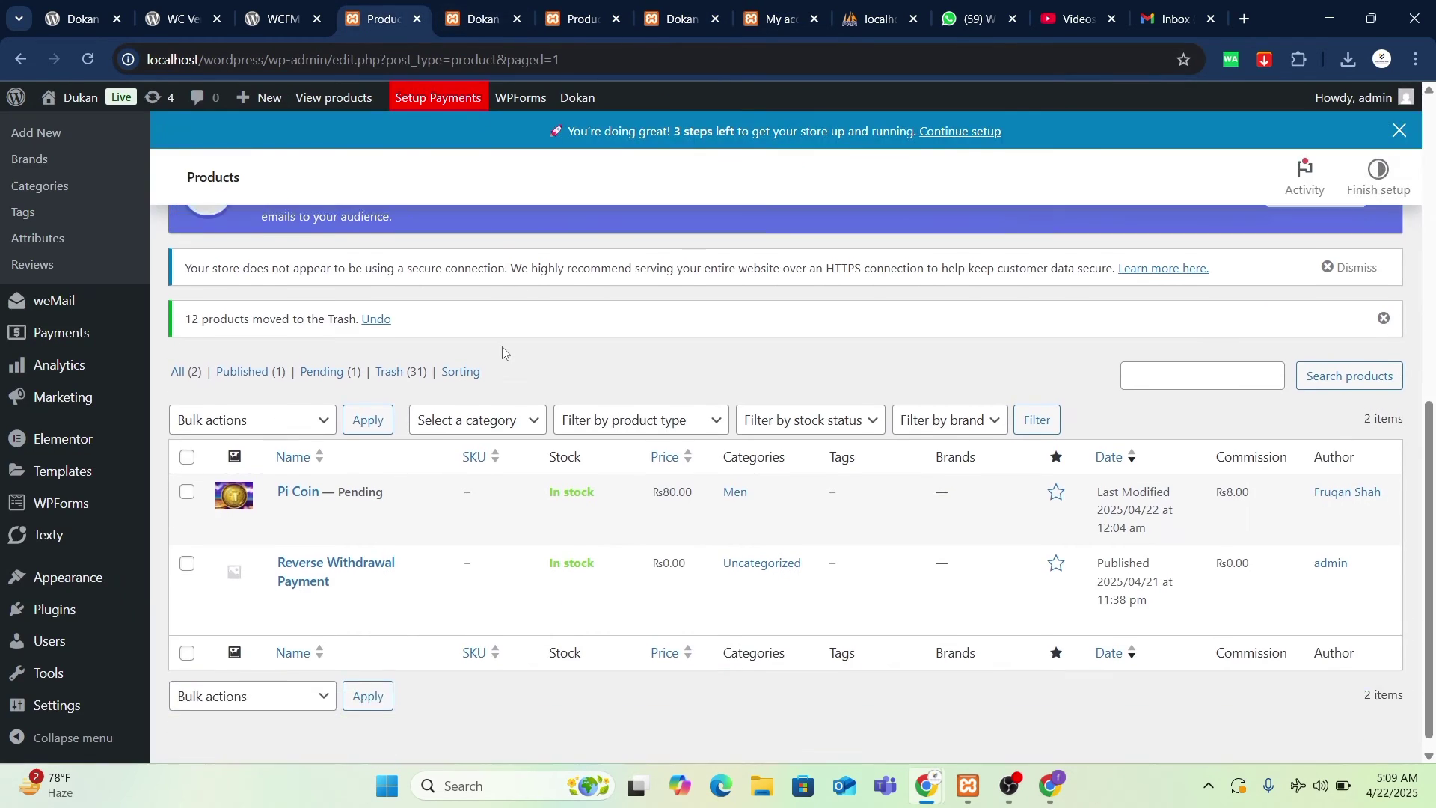
click(482, 19)
scroll(561, 501, down, 10)
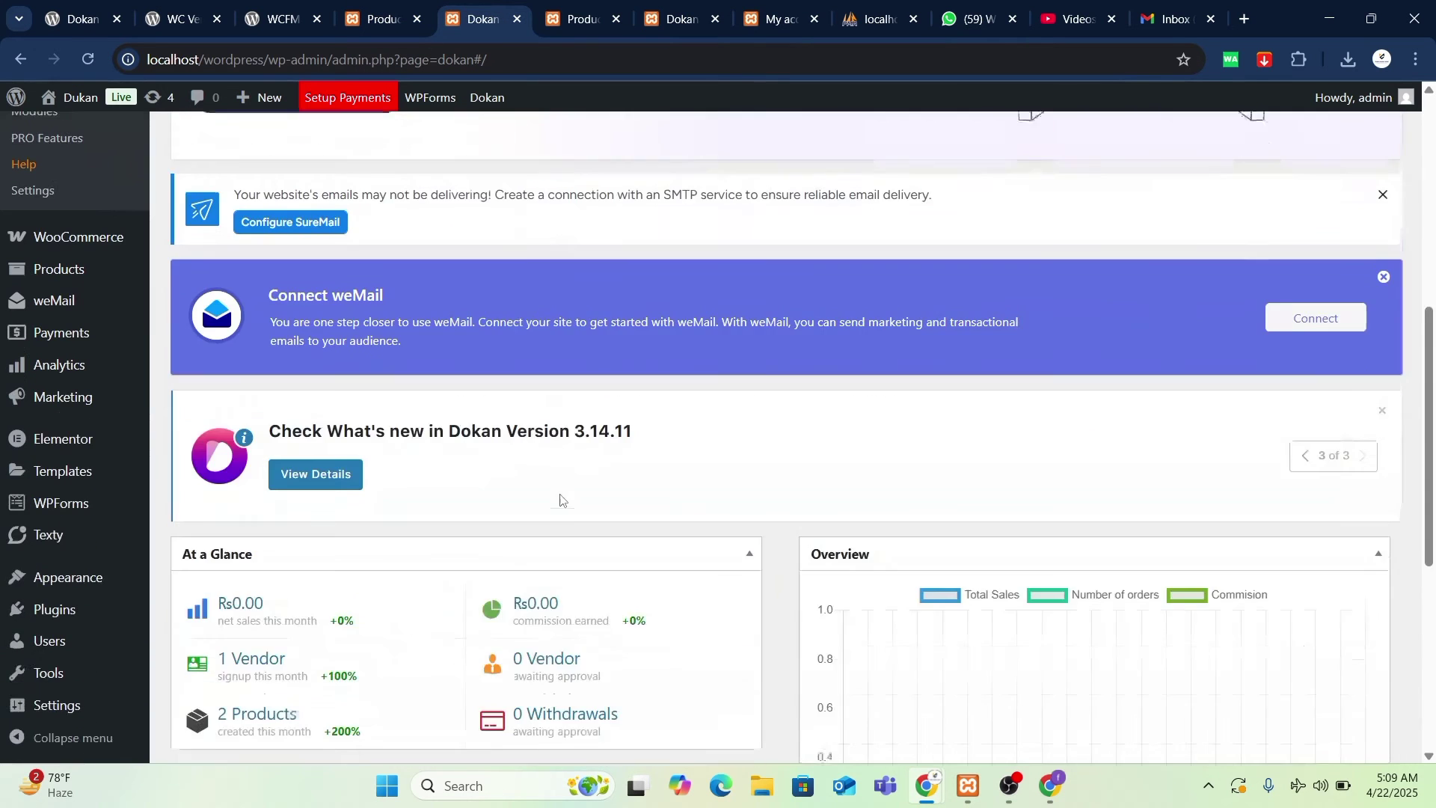
- Change Pi Coin's status from Pending Review to Published in Quick Edit and save it
click(590, 17)
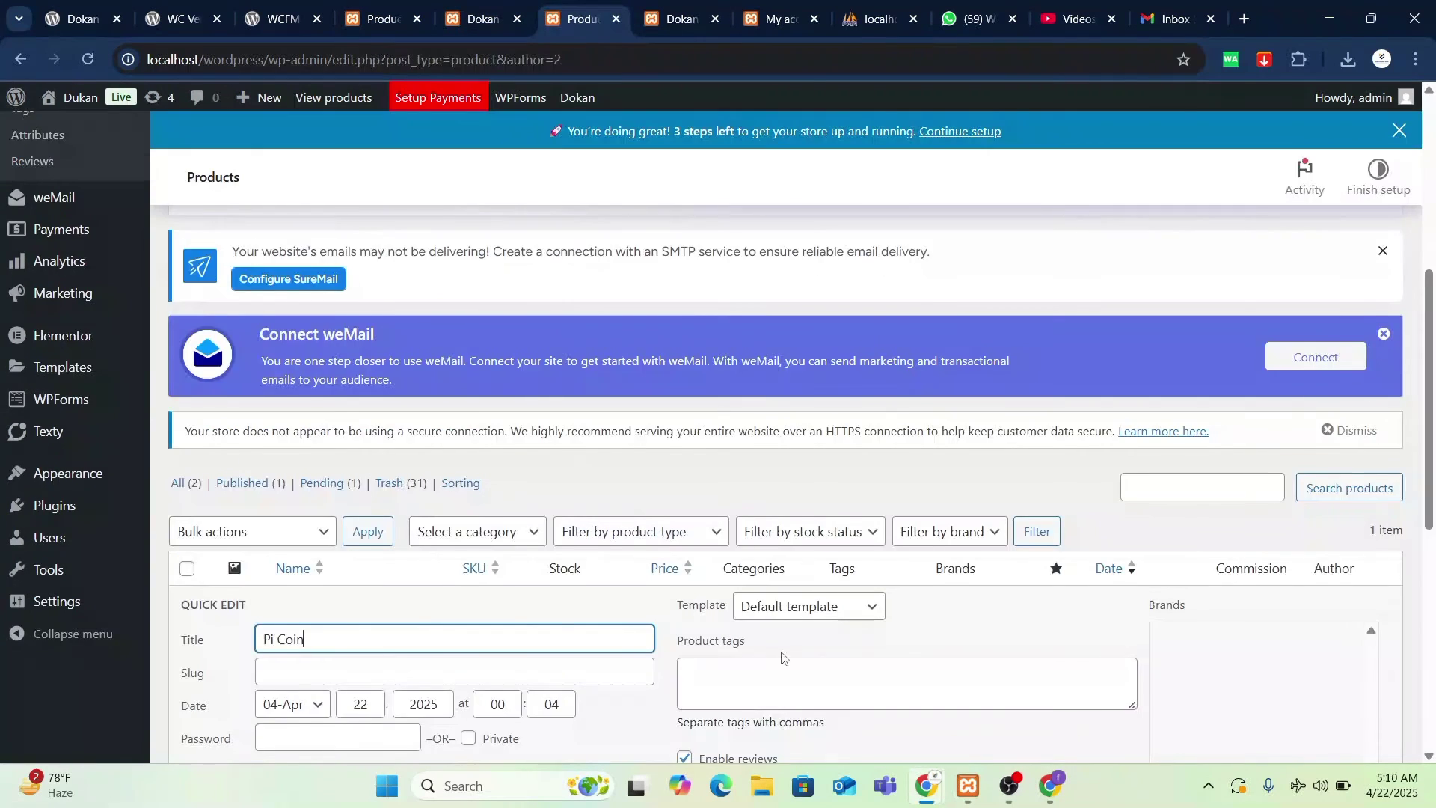
scroll(516, 445, down, 4)
click(791, 420)
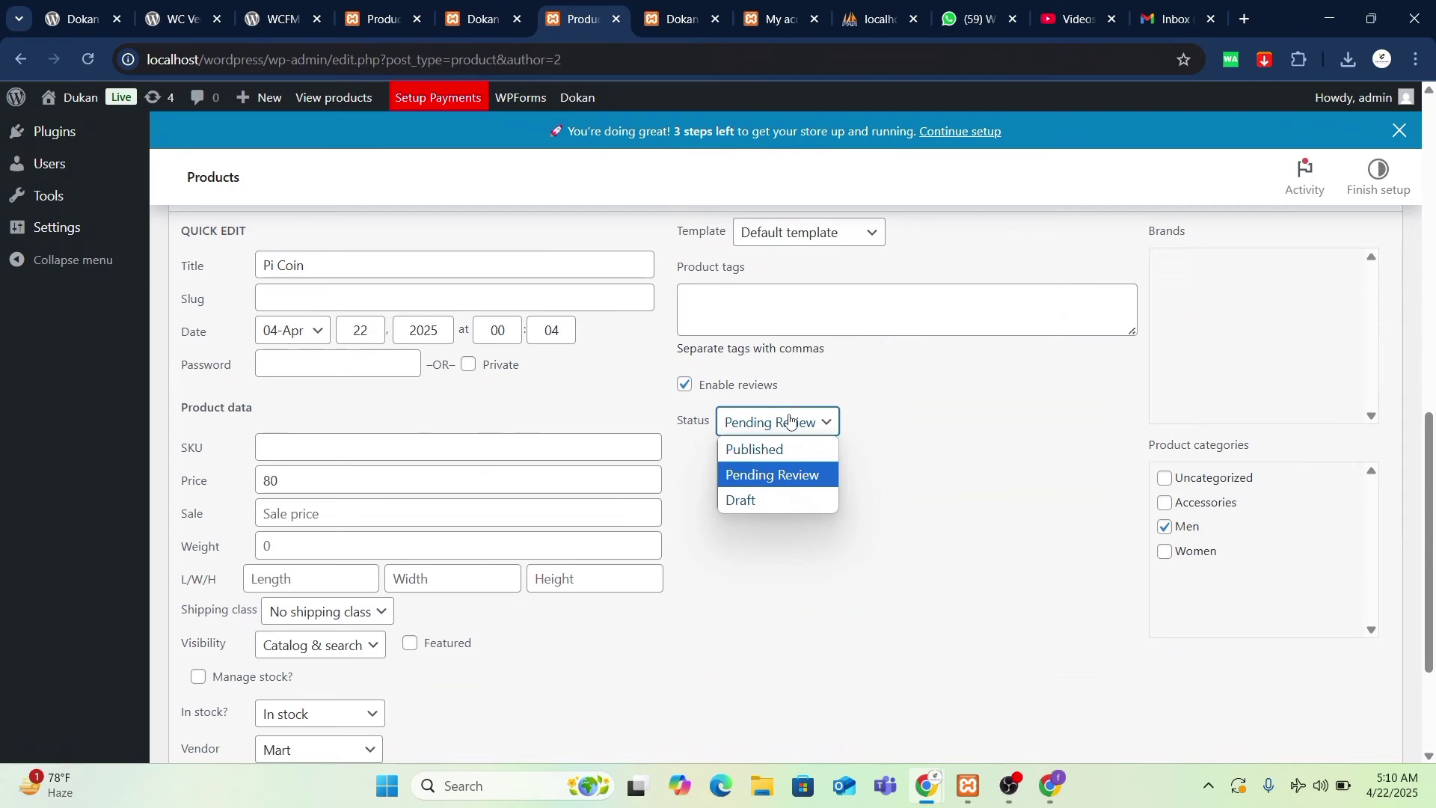
click(752, 446)
scroll(500, 668, down, 3)
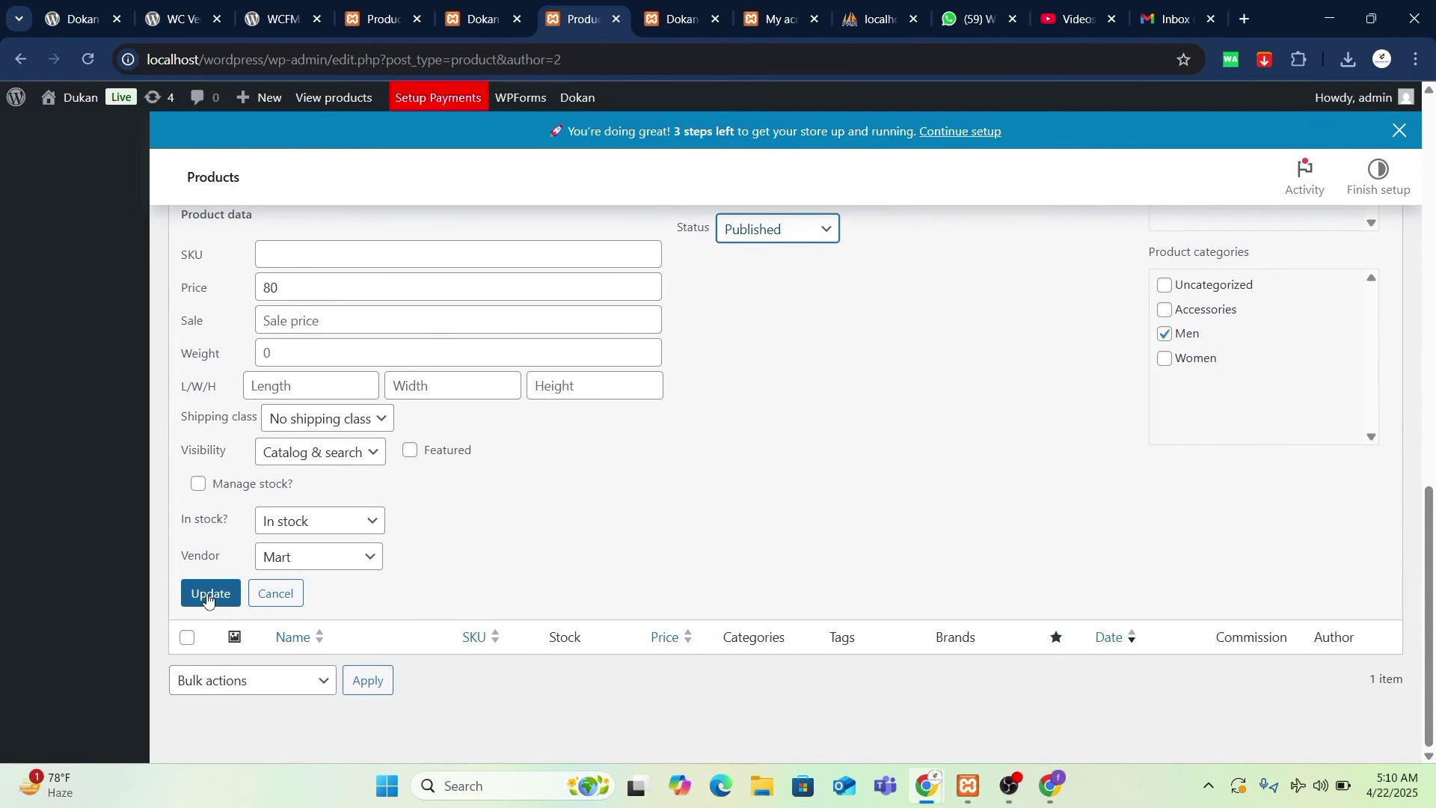
click(212, 593)
scroll(723, 580, up, 8)
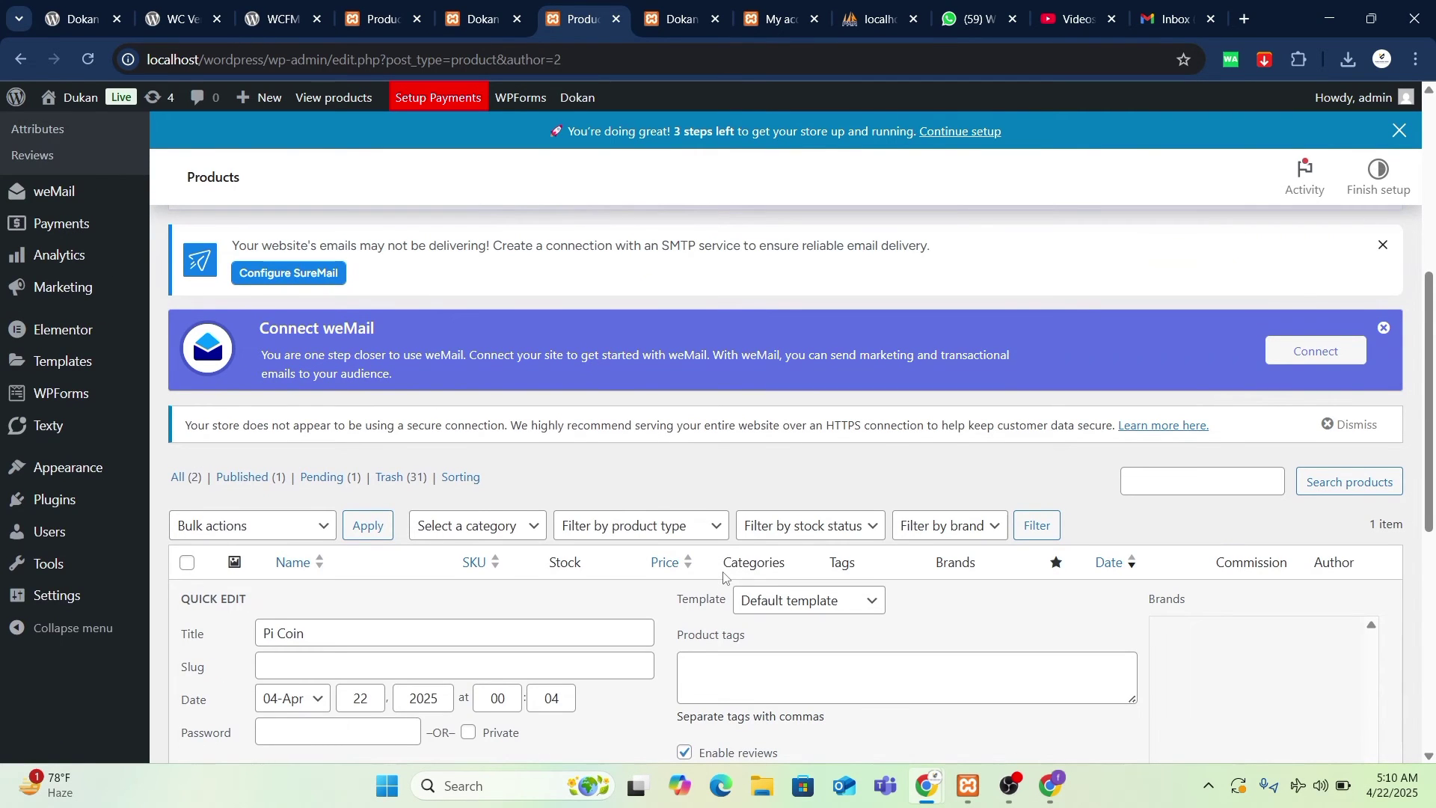
key(alt+Tab)
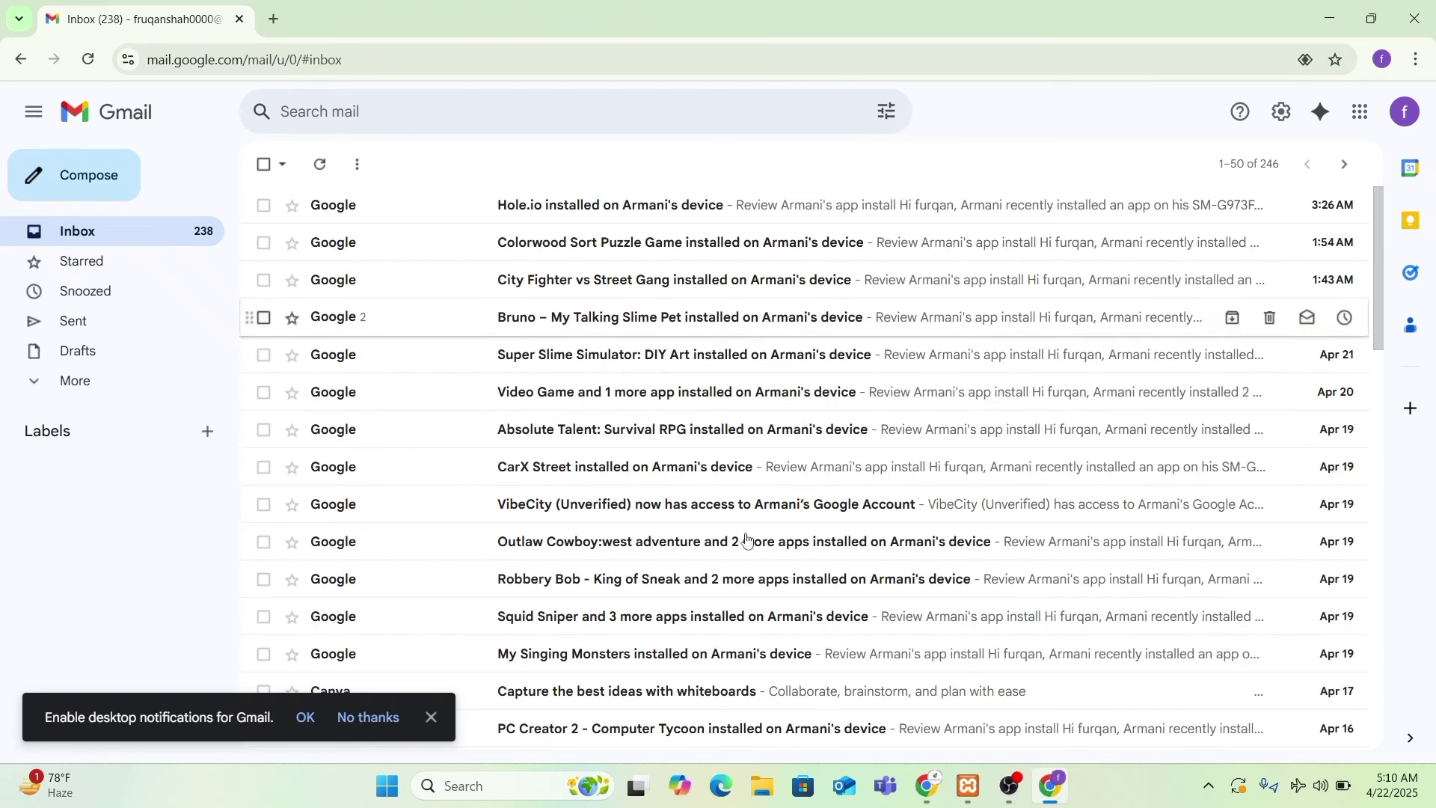
- Bring the incognito vendor dashboard forward and reload it so Pi Coin shows Online
click(1050, 787)
mouse_move(925, 784)
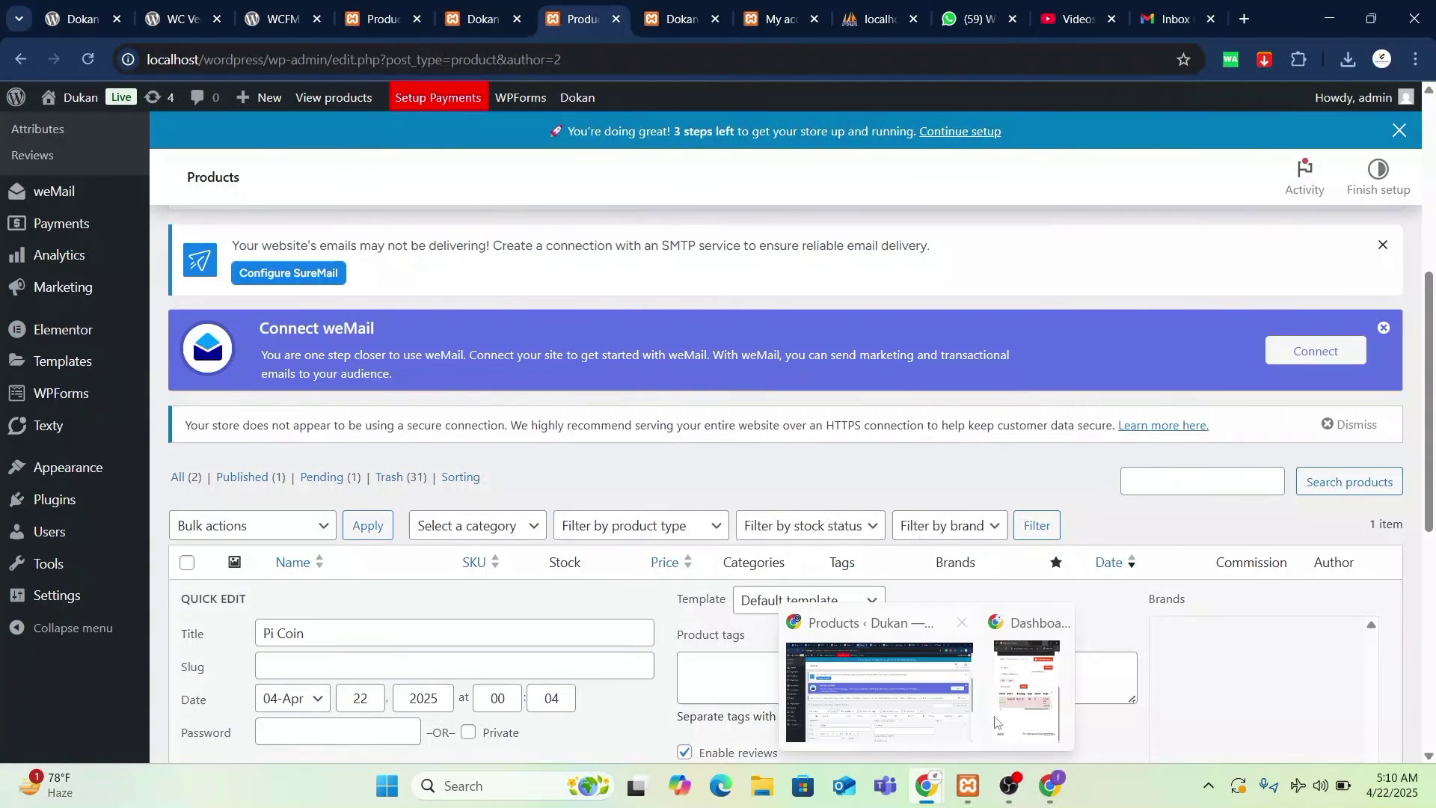
click(999, 718)
click(748, 110)
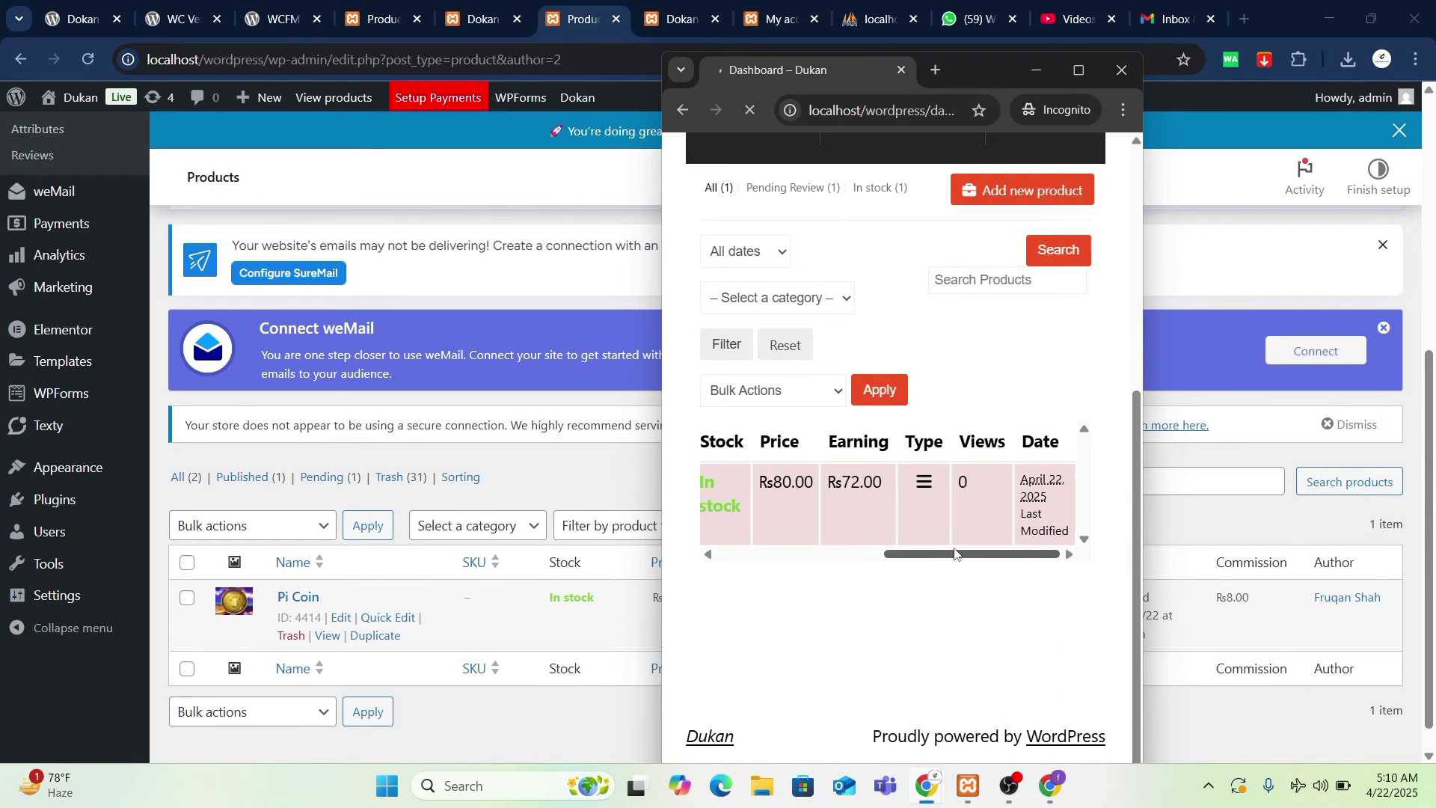
drag(955, 553, 788, 554)
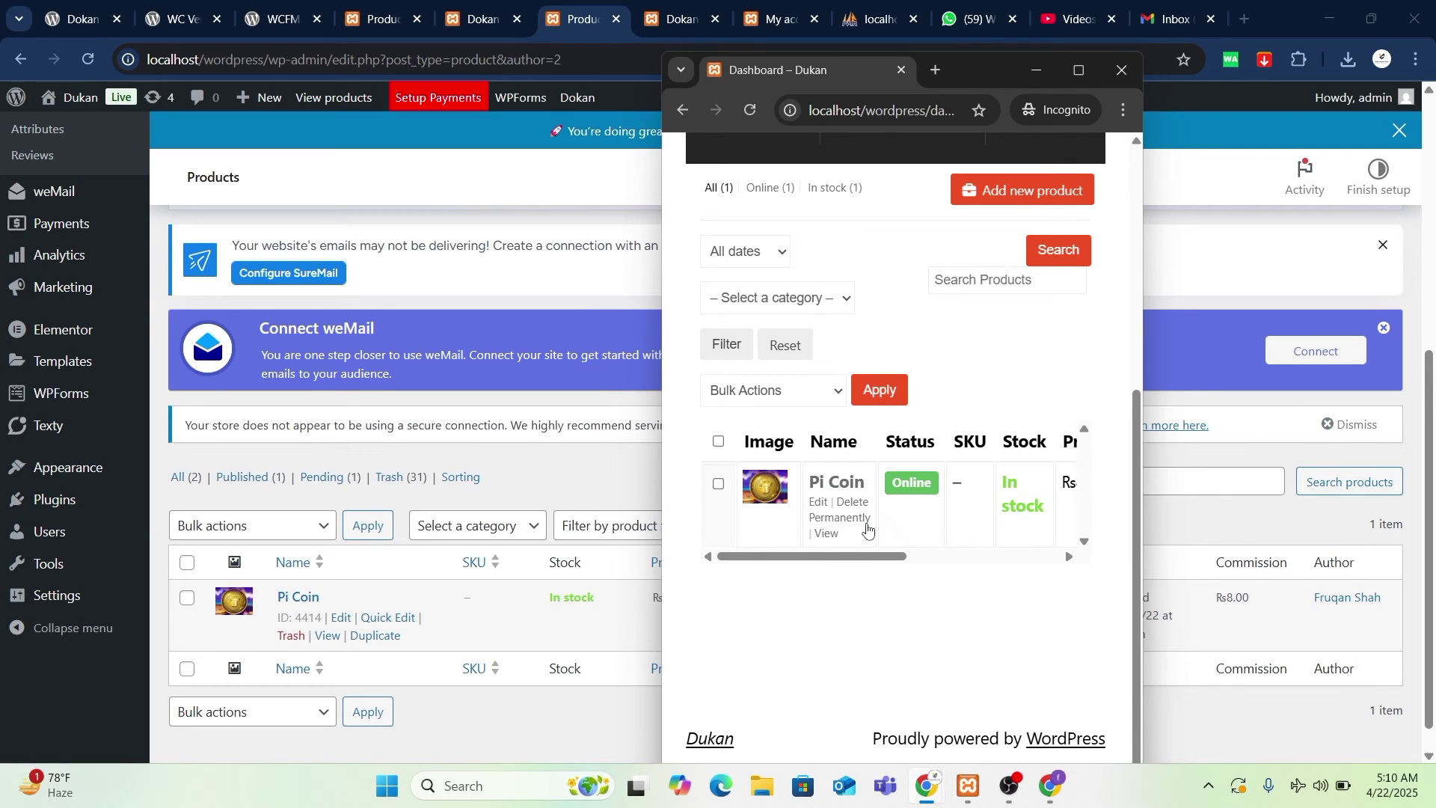
- Go to the storefront My account tab and follow the link to the shop's Home page
click(385, 6)
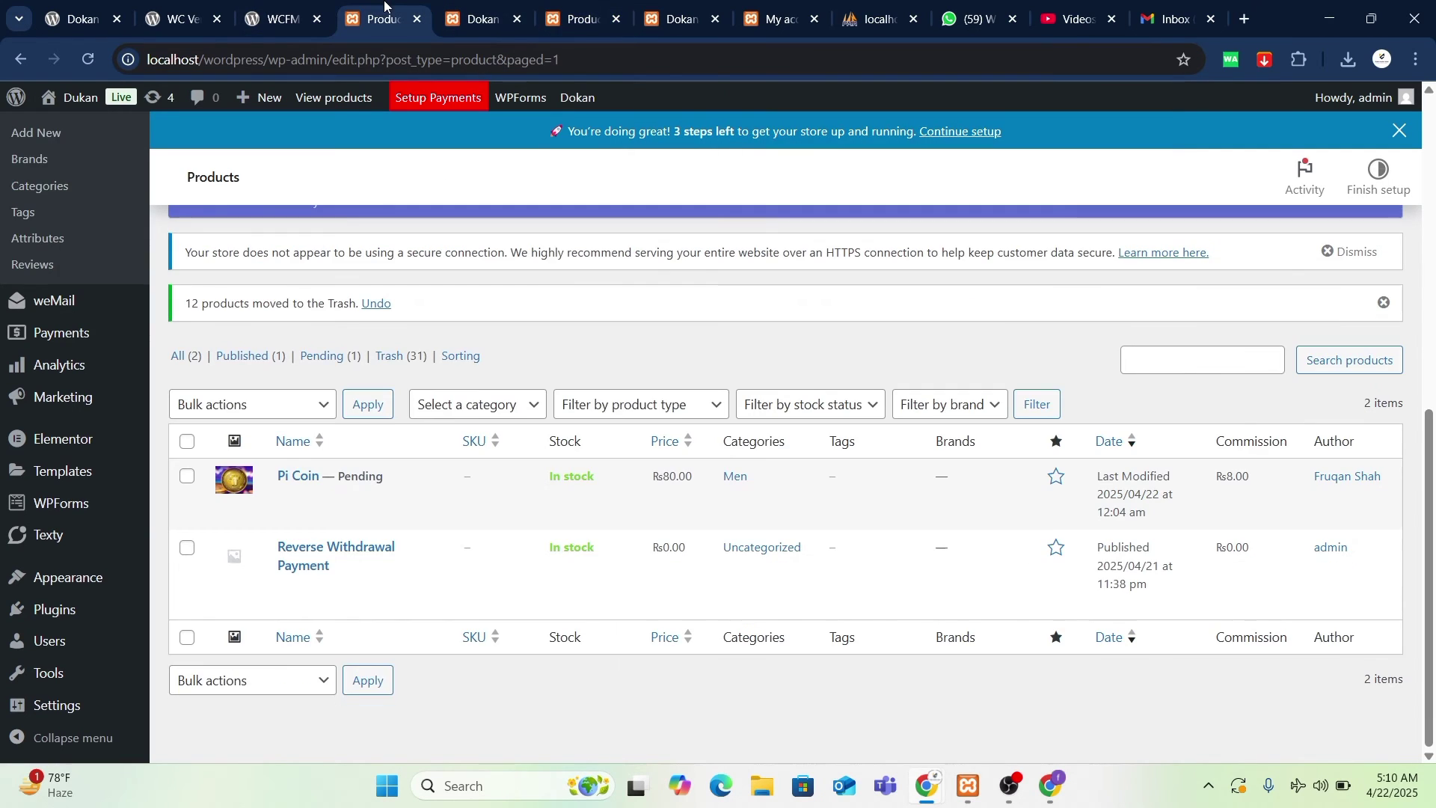
click(774, 19)
click(681, 19)
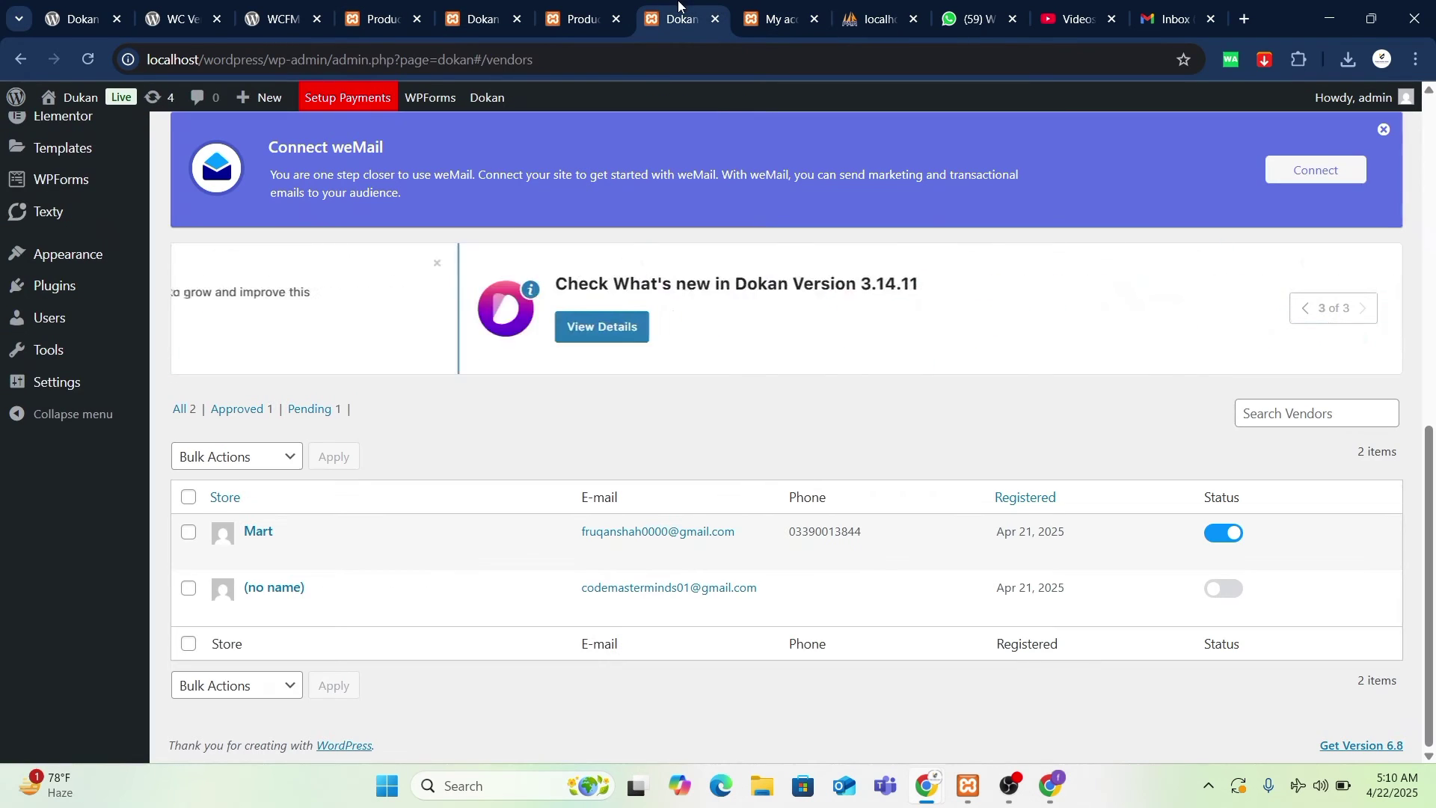
click(774, 18)
scroll(608, 466, up, 5)
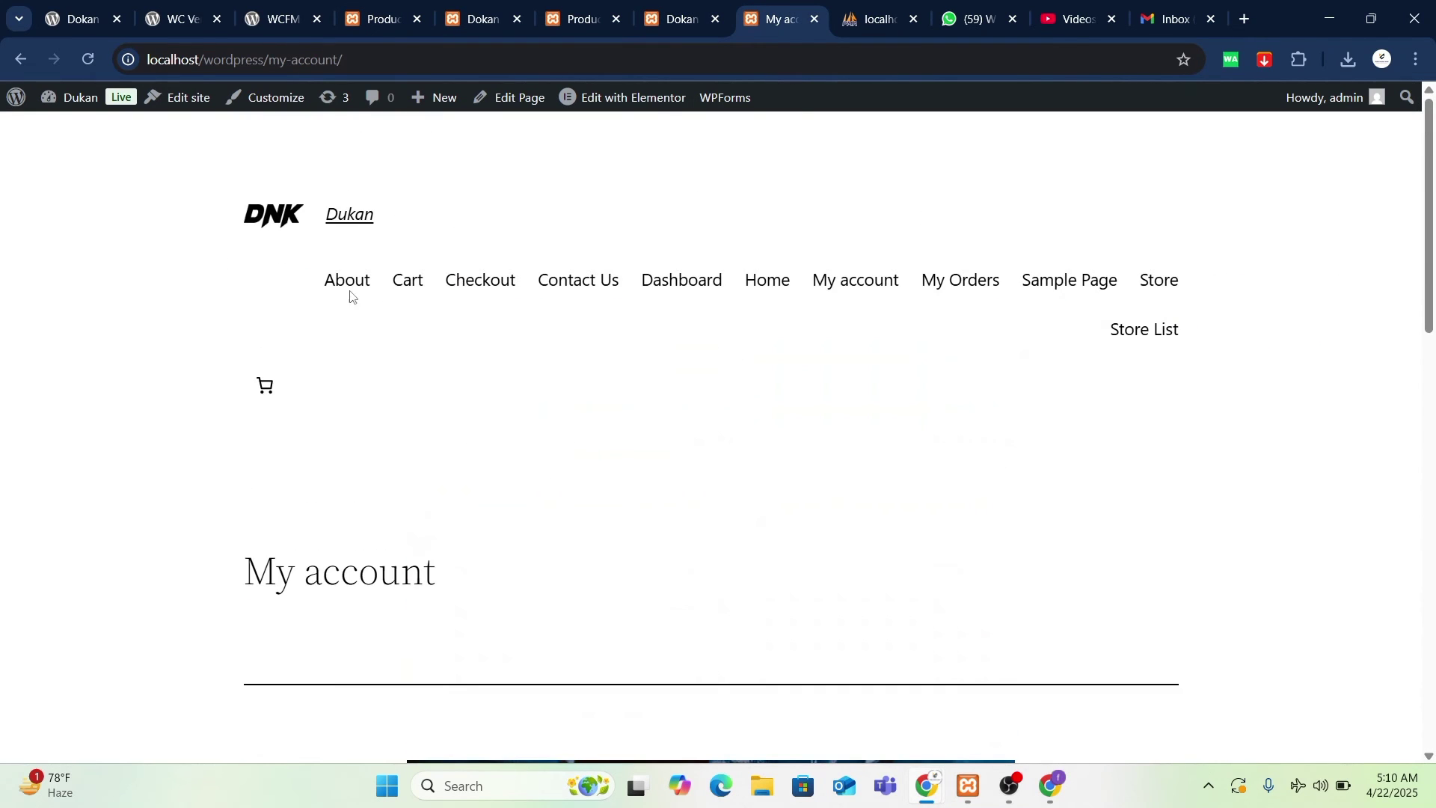
click(778, 283)
- Scroll through the Dukan homepage's banners and Special Edition offer, then return to the top
scroll(808, 535, down, 7)
scroll(807, 531, down, 6)
scroll(808, 531, up, 12)
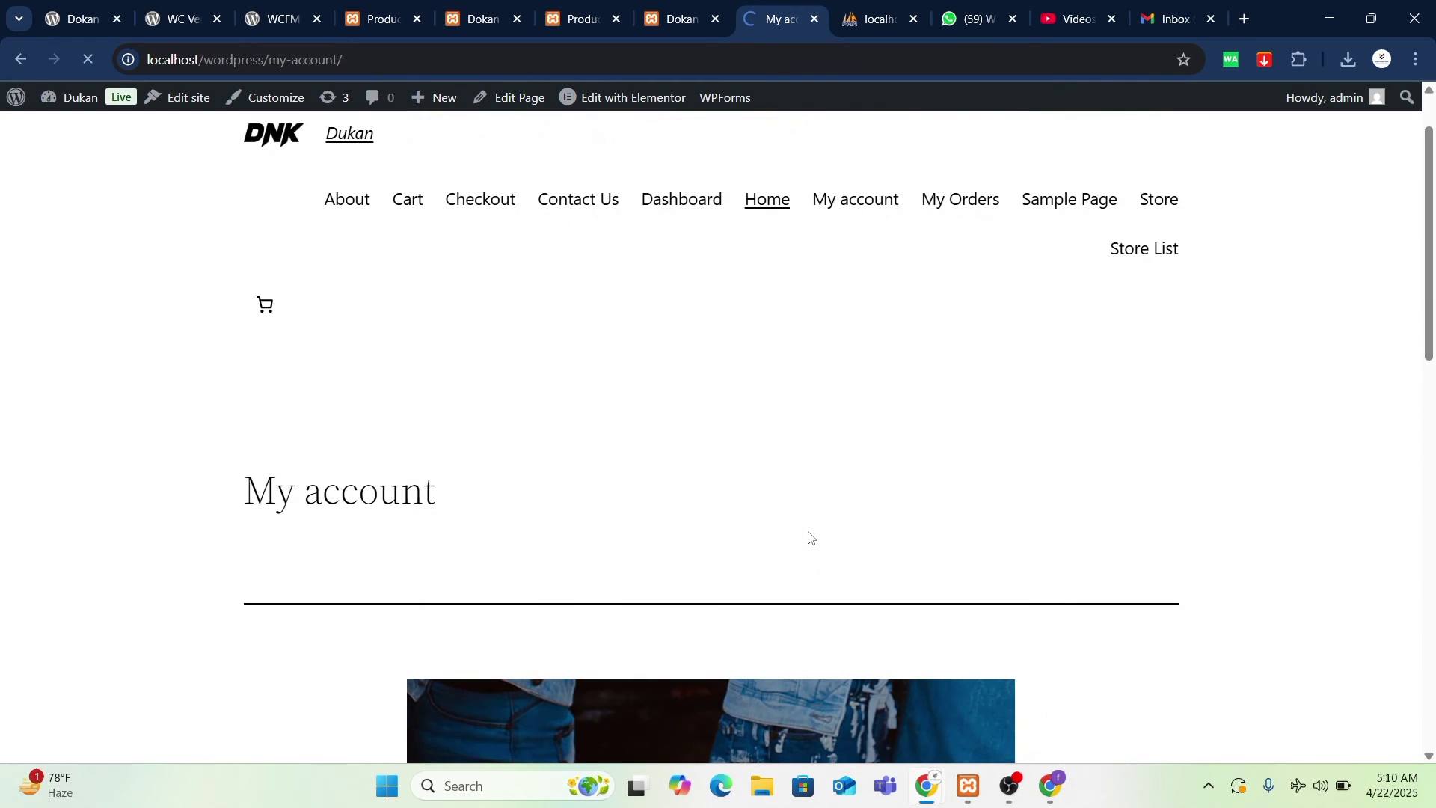
scroll(808, 536, up, 1)
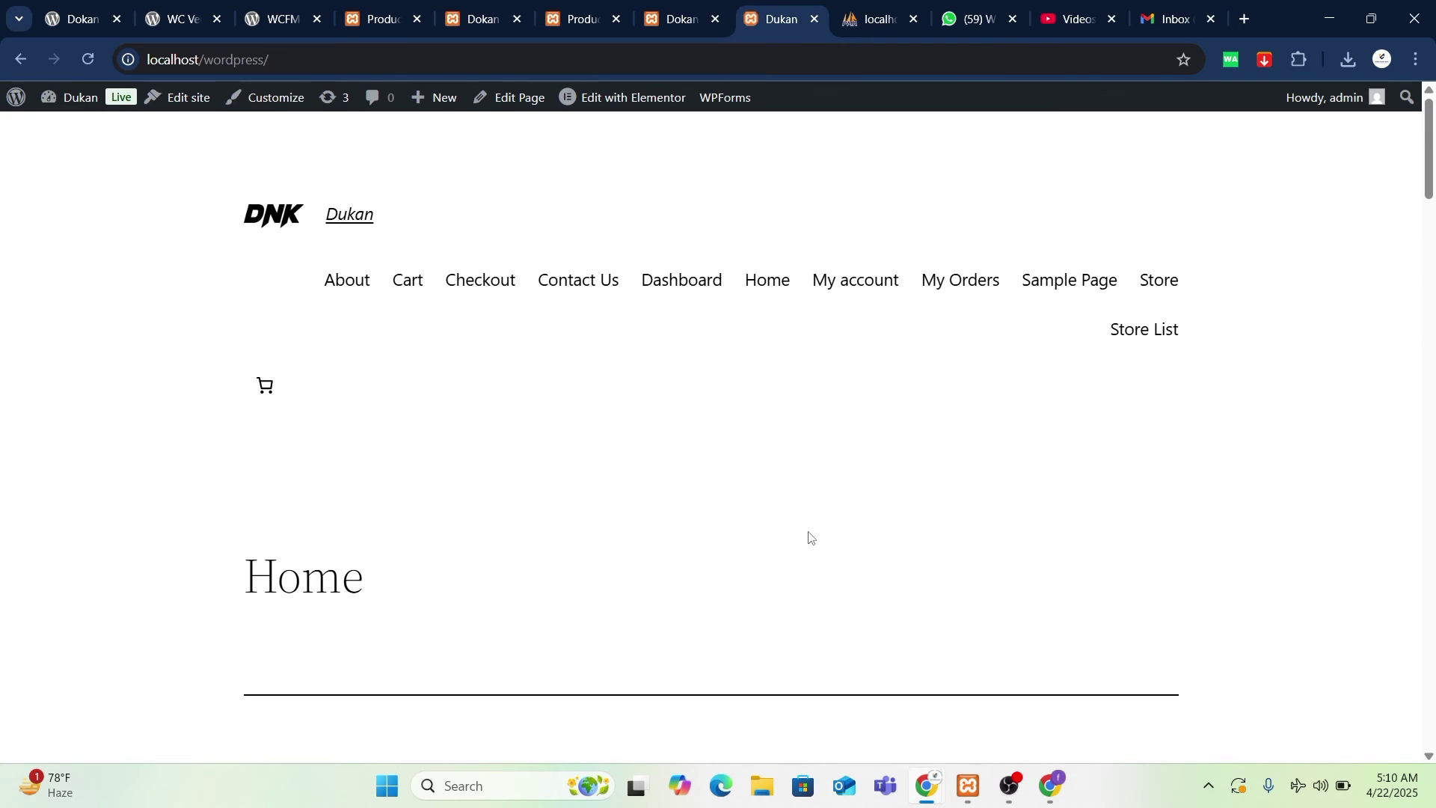
scroll(808, 537, down, 20)
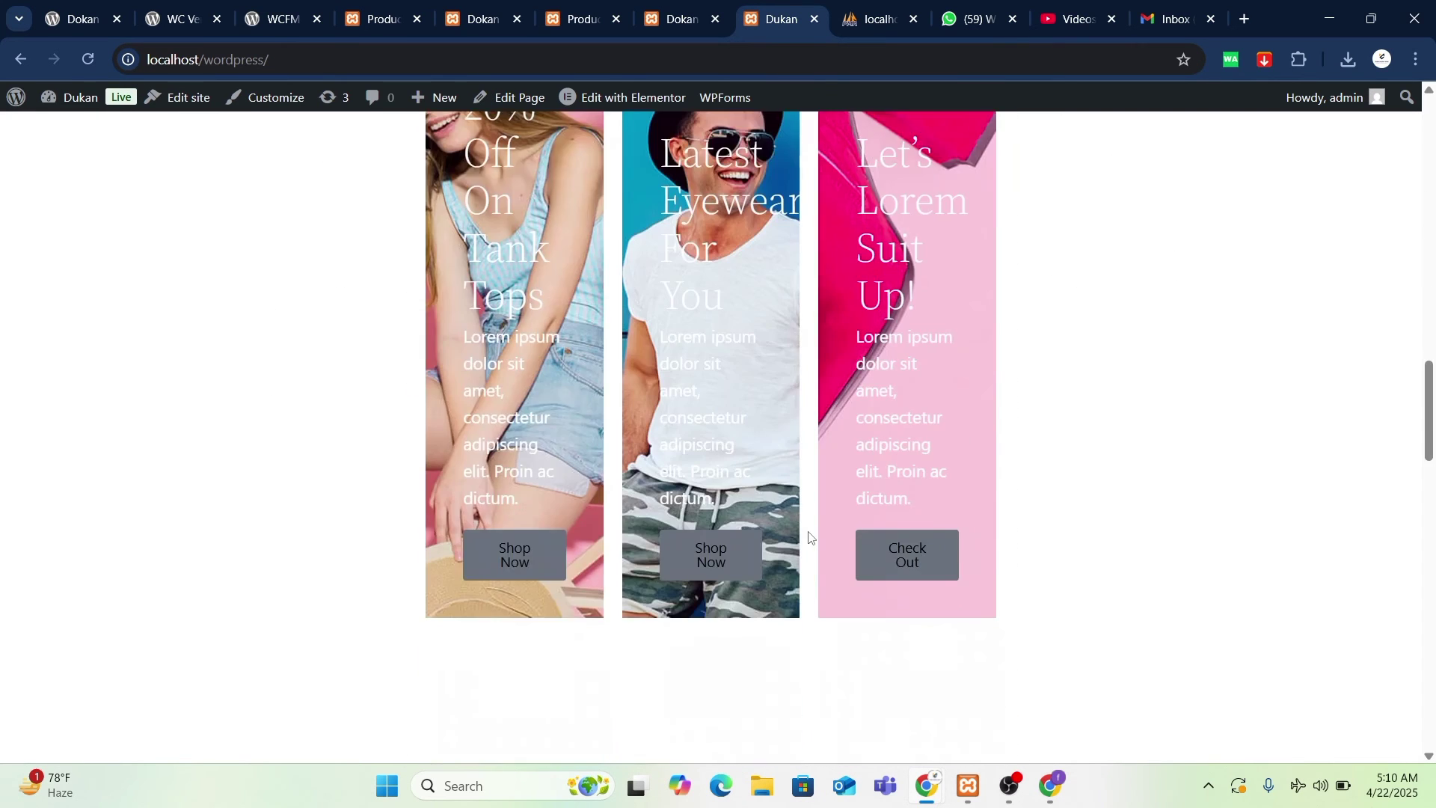
scroll(808, 531, down, 15)
scroll(808, 531, up, 14)
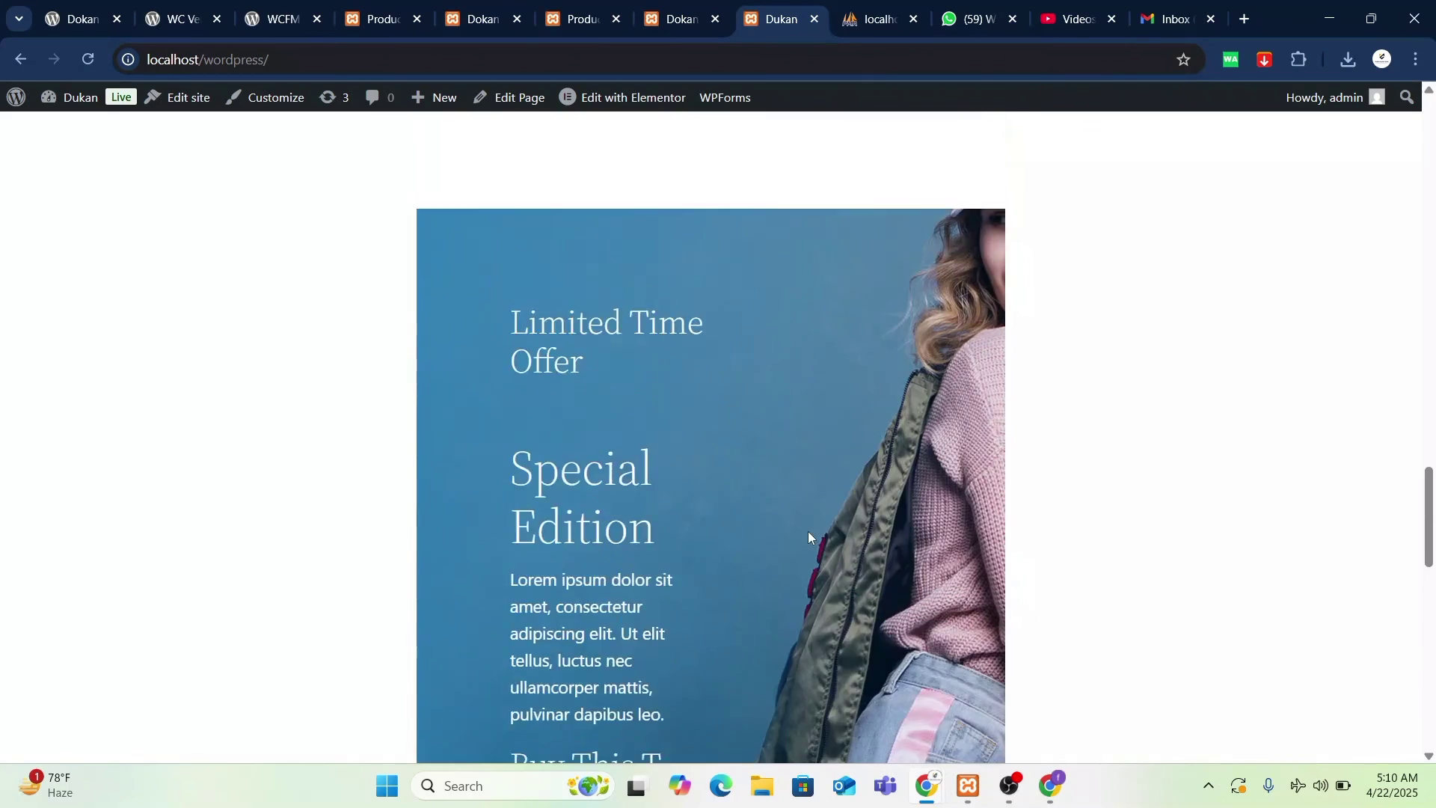
scroll(808, 531, down, 10)
scroll(809, 535, down, 3)
scroll(810, 535, up, 15)
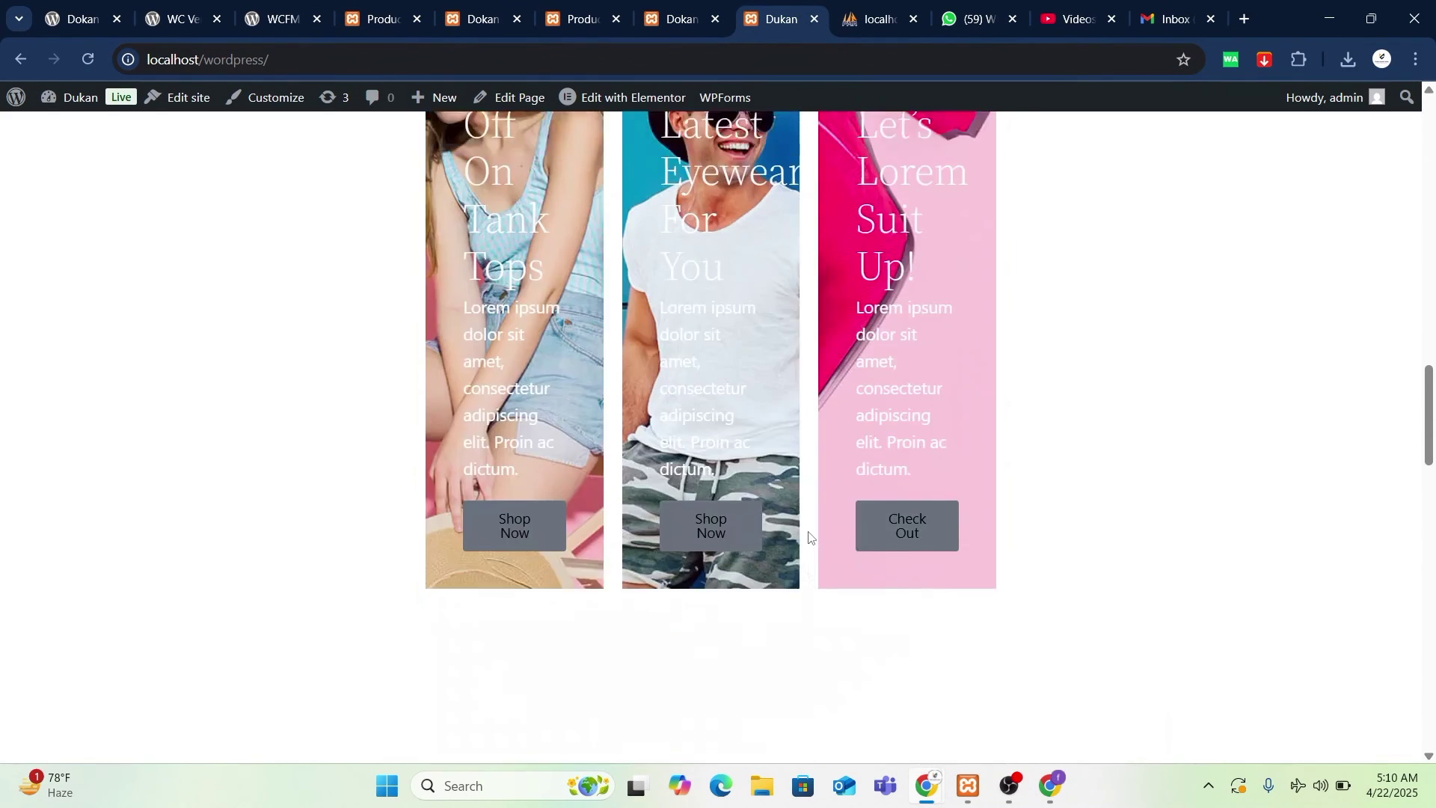
scroll(808, 531, up, 8)
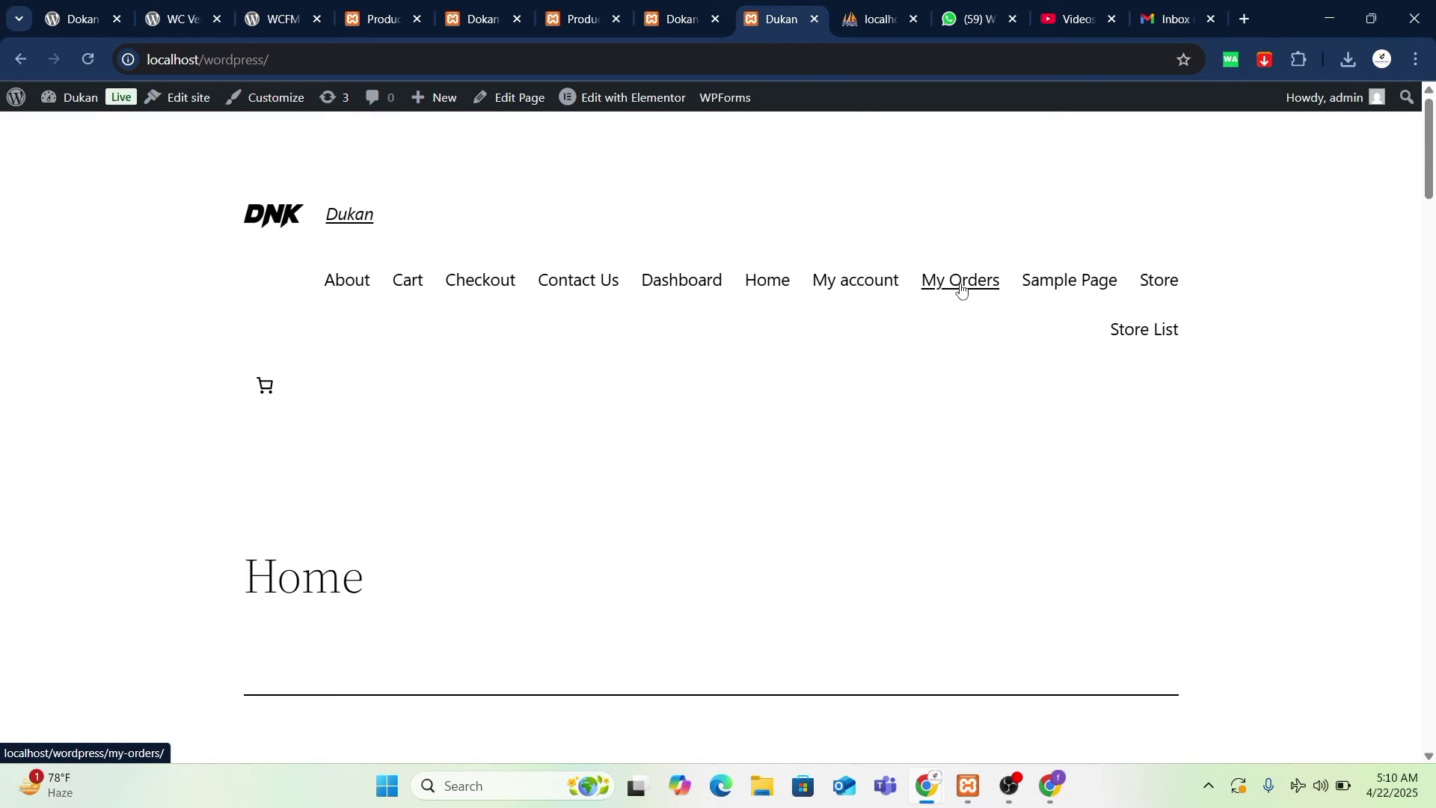
- Open the Store page and add Pi Coin (₨80.00) to the cart
click(1159, 284)
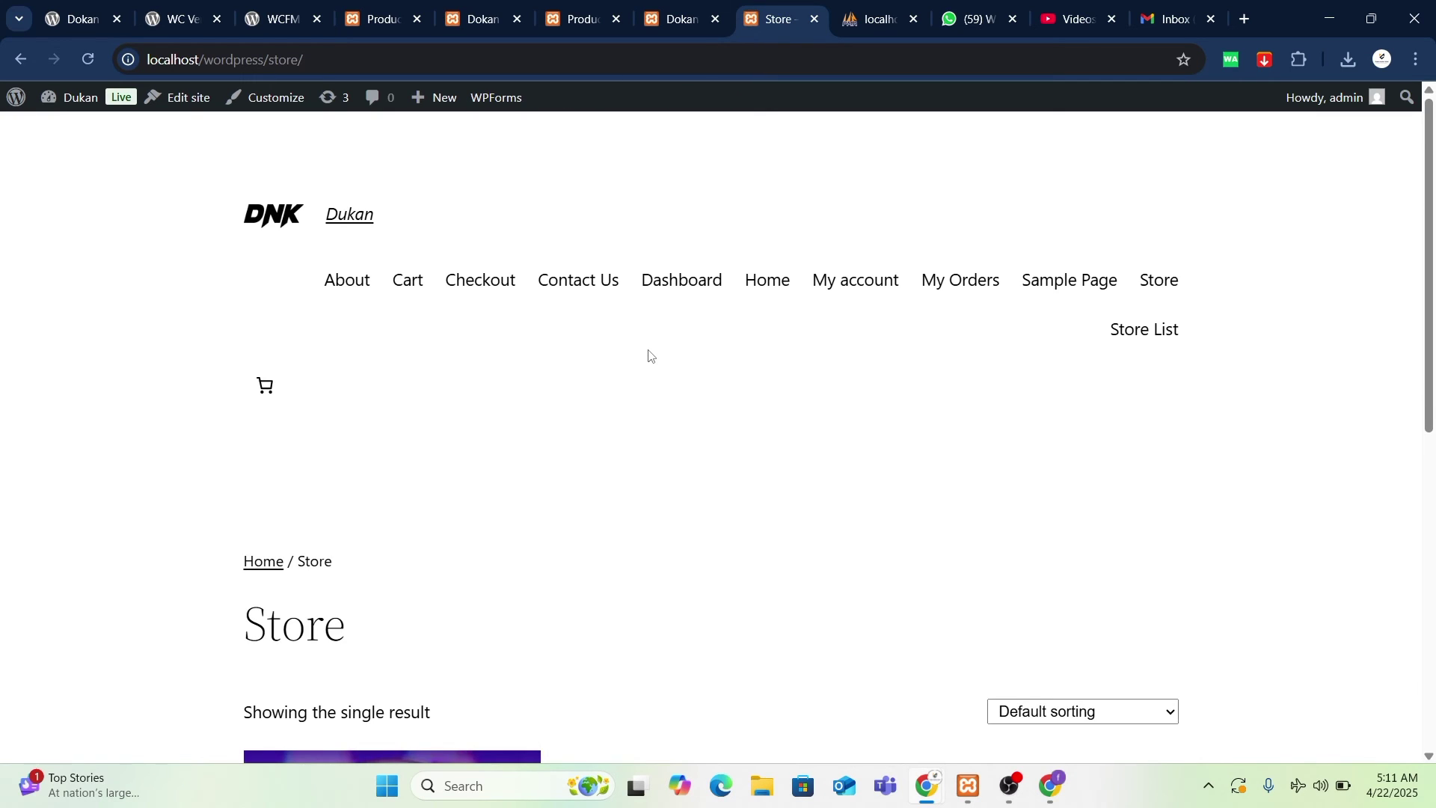
scroll(615, 394, down, 6)
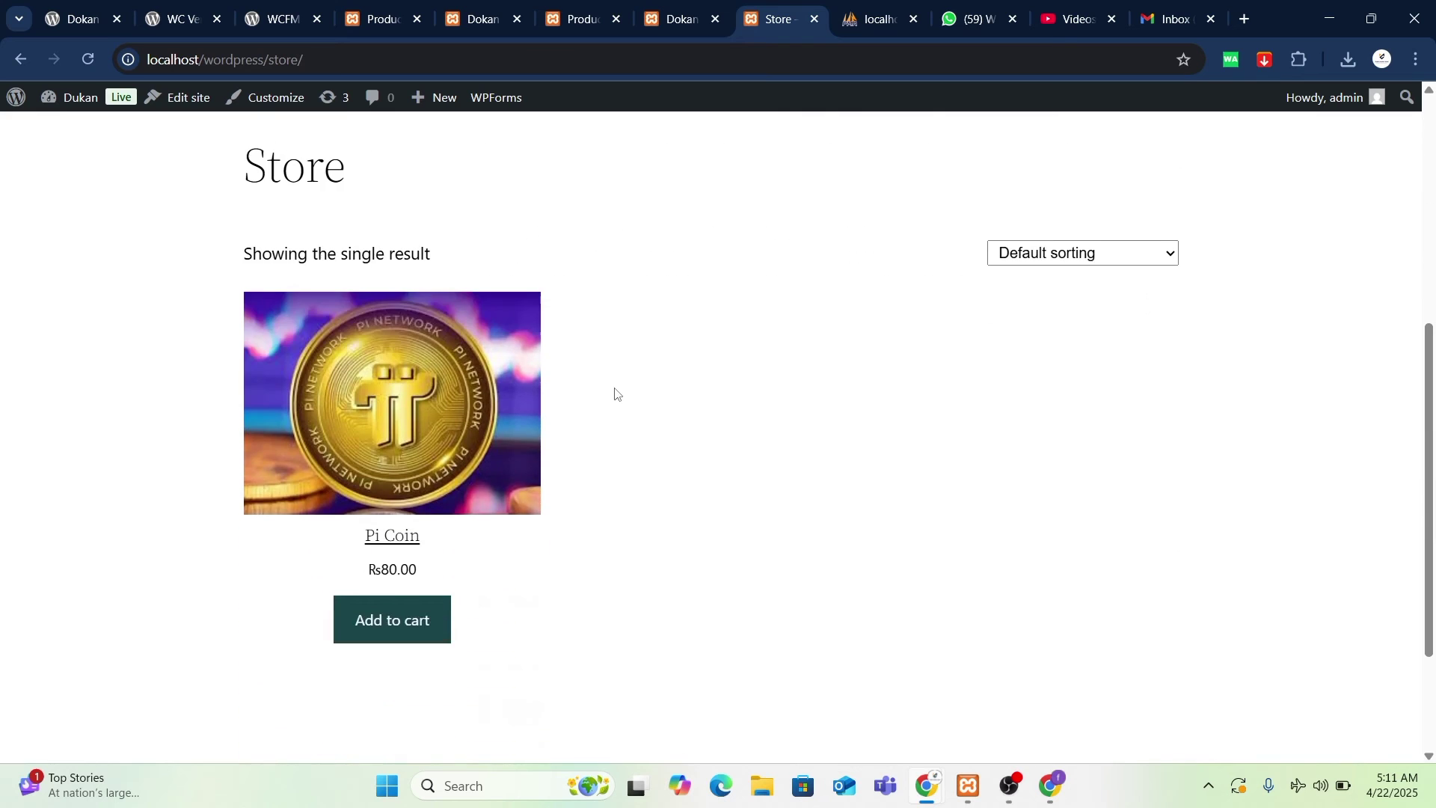
scroll(846, 369, up, 6)
scroll(712, 430, down, 2)
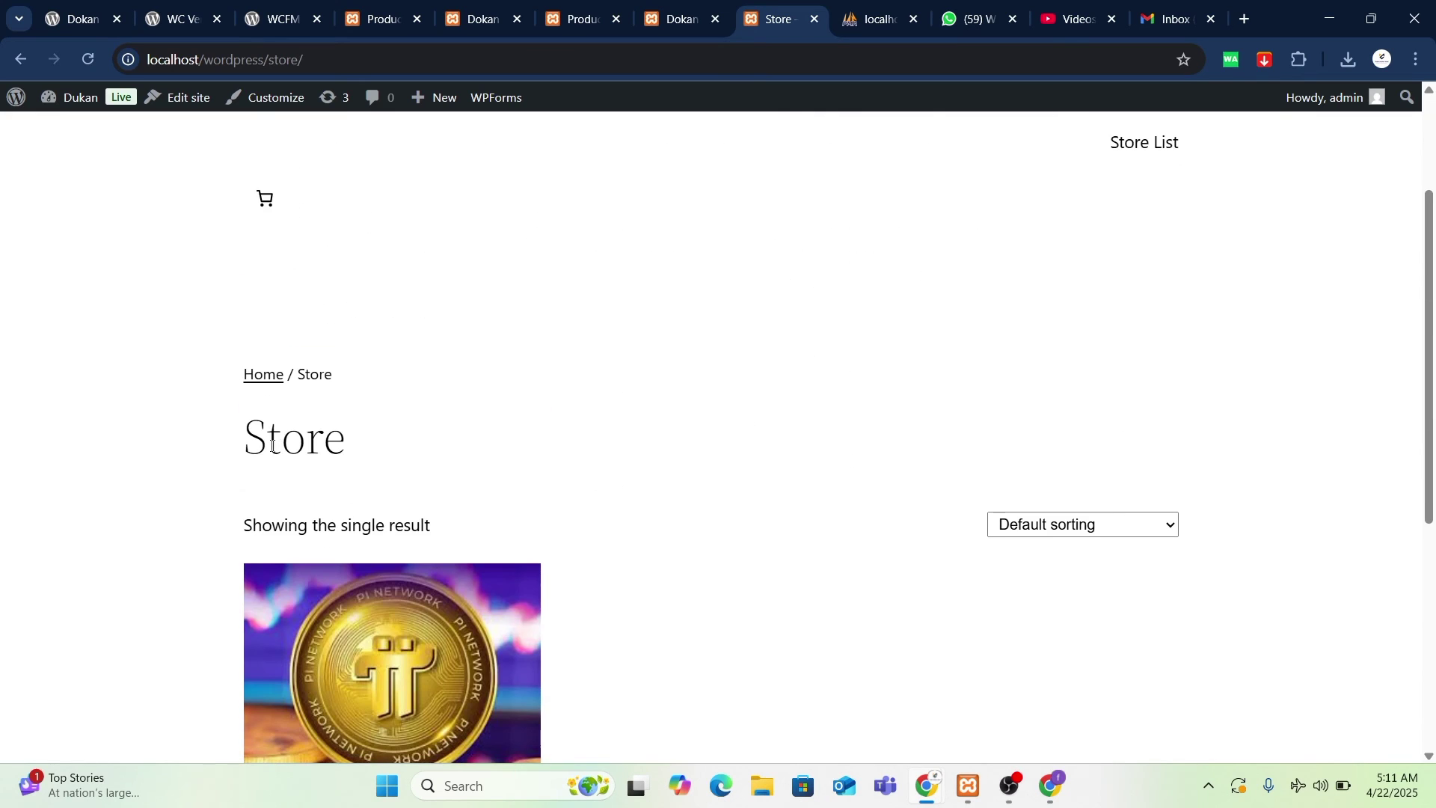
double_click(366, 456)
scroll(404, 445, down, 6)
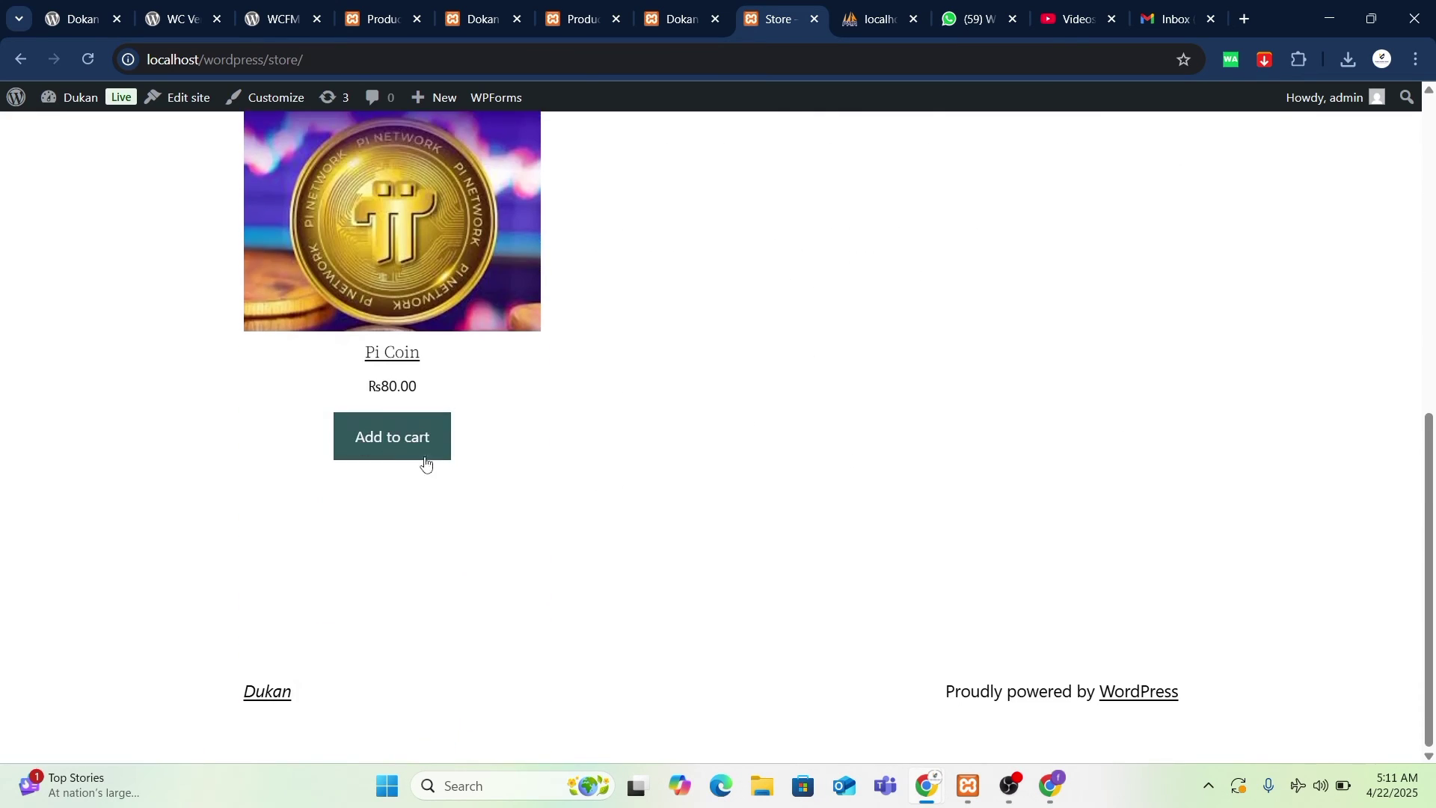
click(416, 452)
click(410, 424)
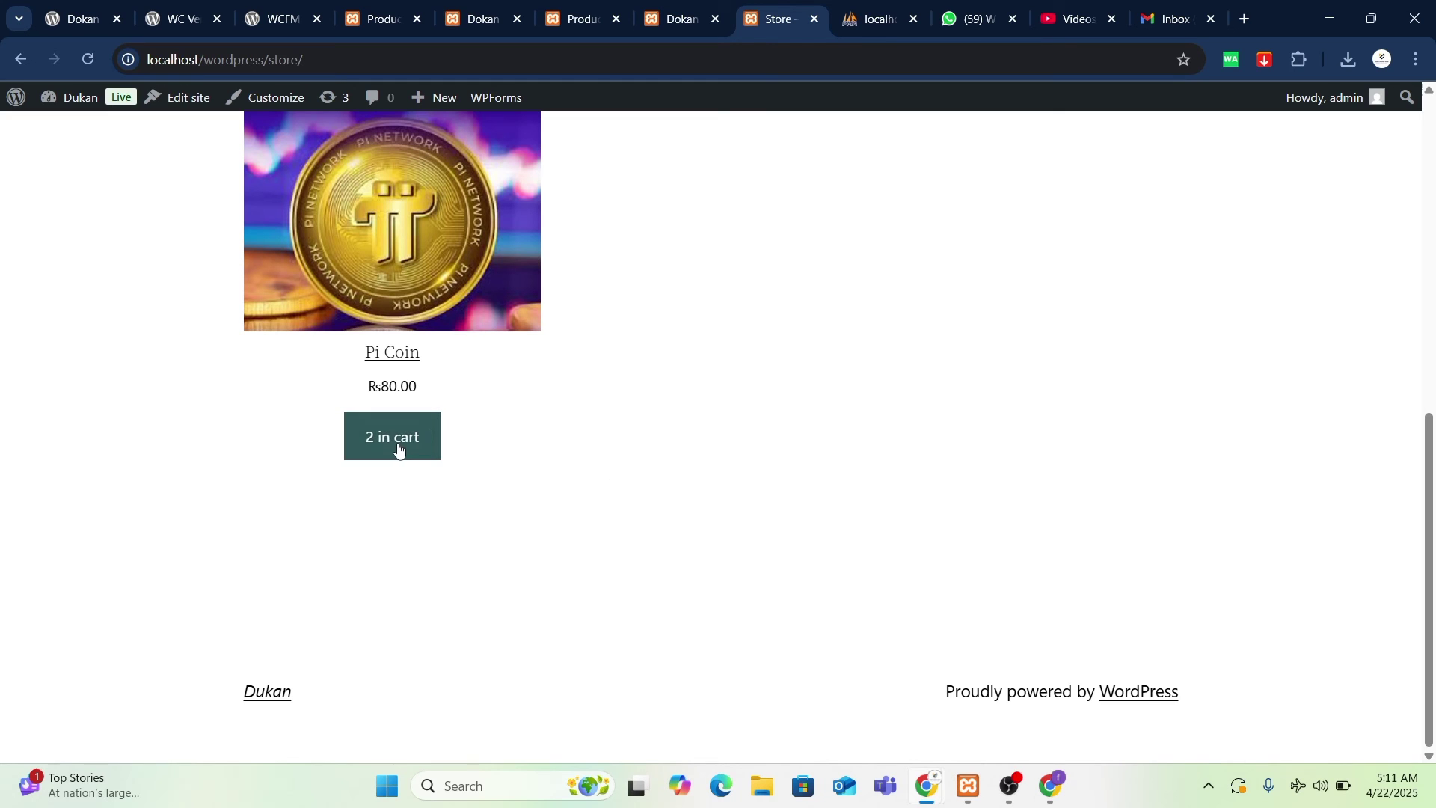
click(392, 356)
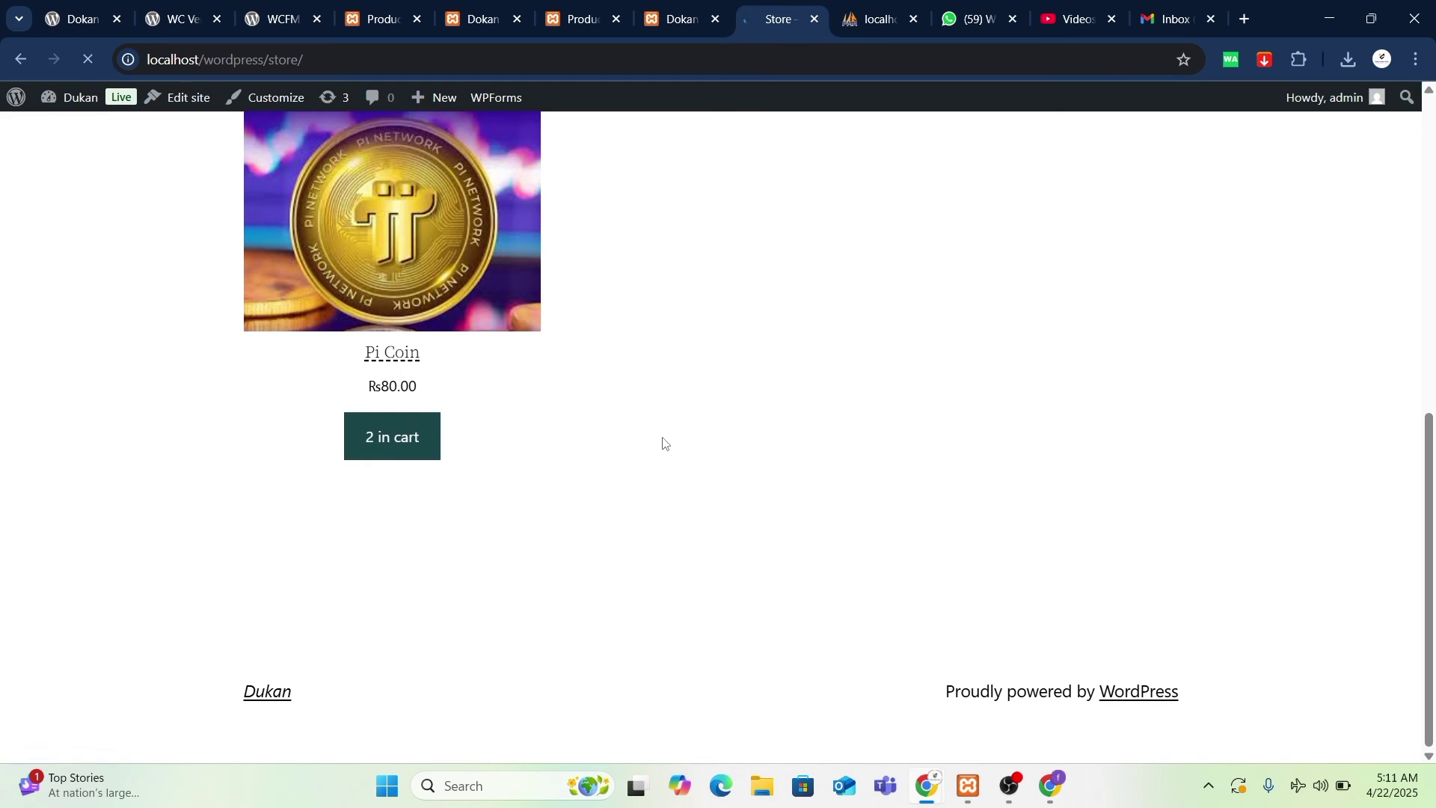
- Scroll the page to confirm Pi Coin, quantity 1 at ₨80.00, is in the cart
scroll(718, 516, up, 5)
scroll(718, 516, down, 3)
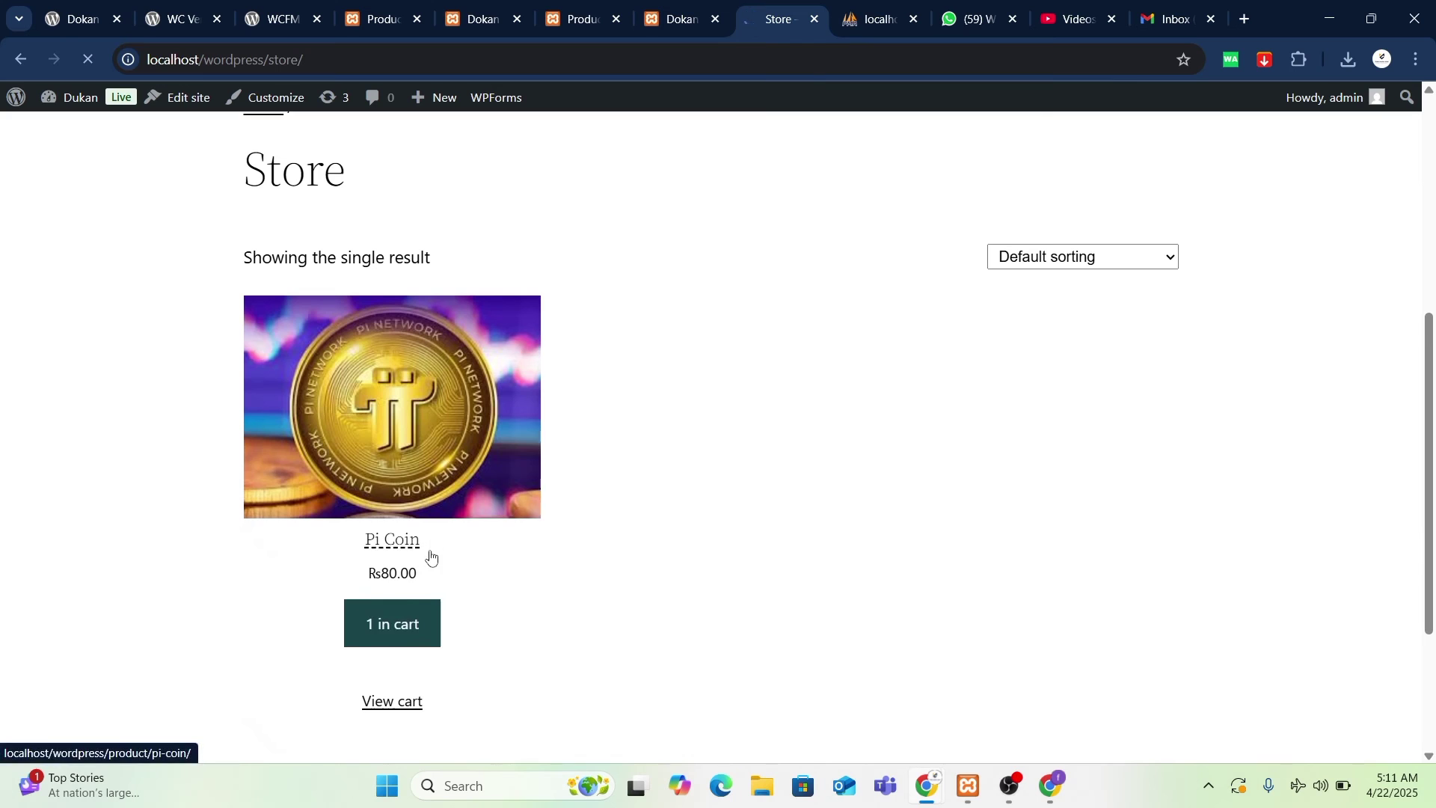
scroll(431, 556, down, 3)
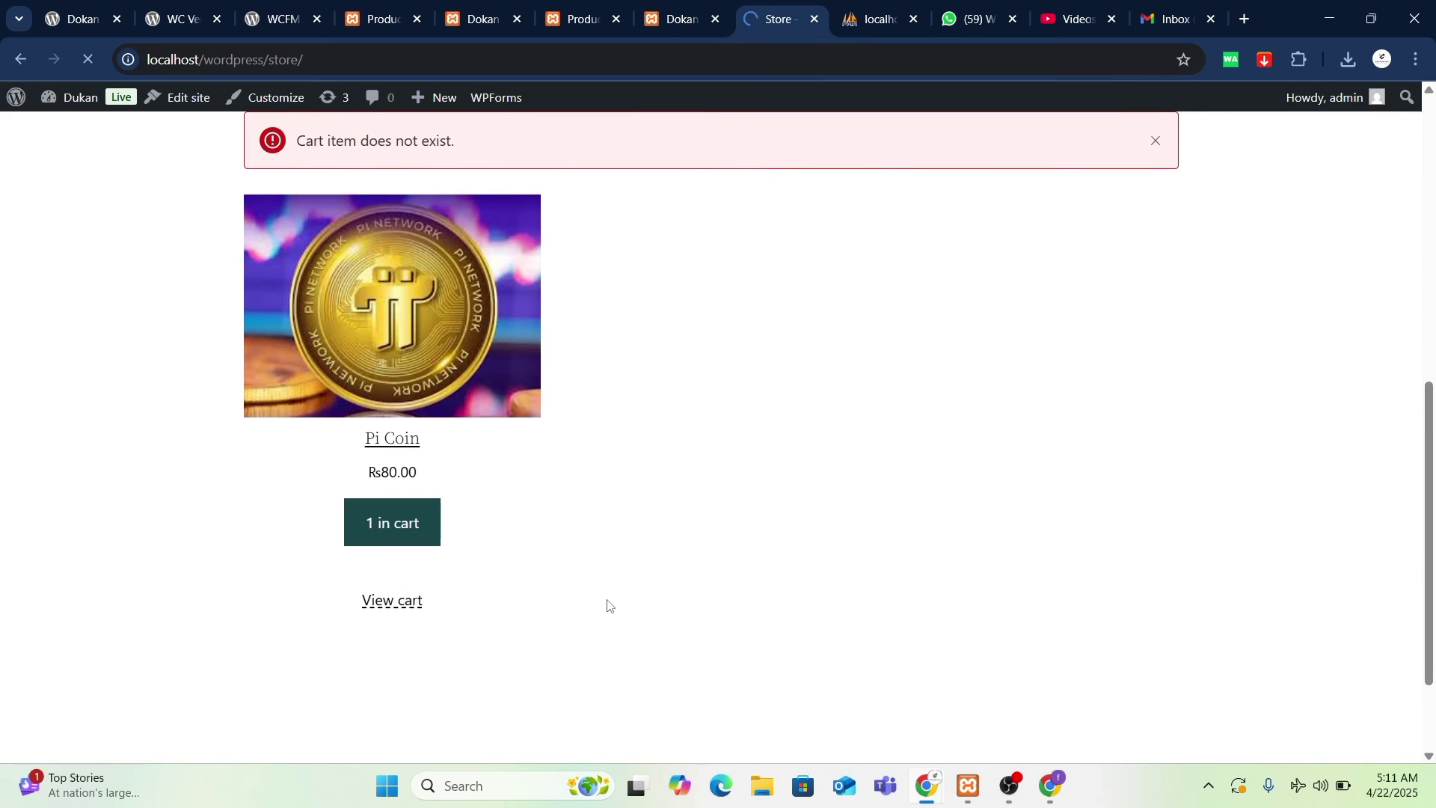
scroll(690, 619, up, 1)
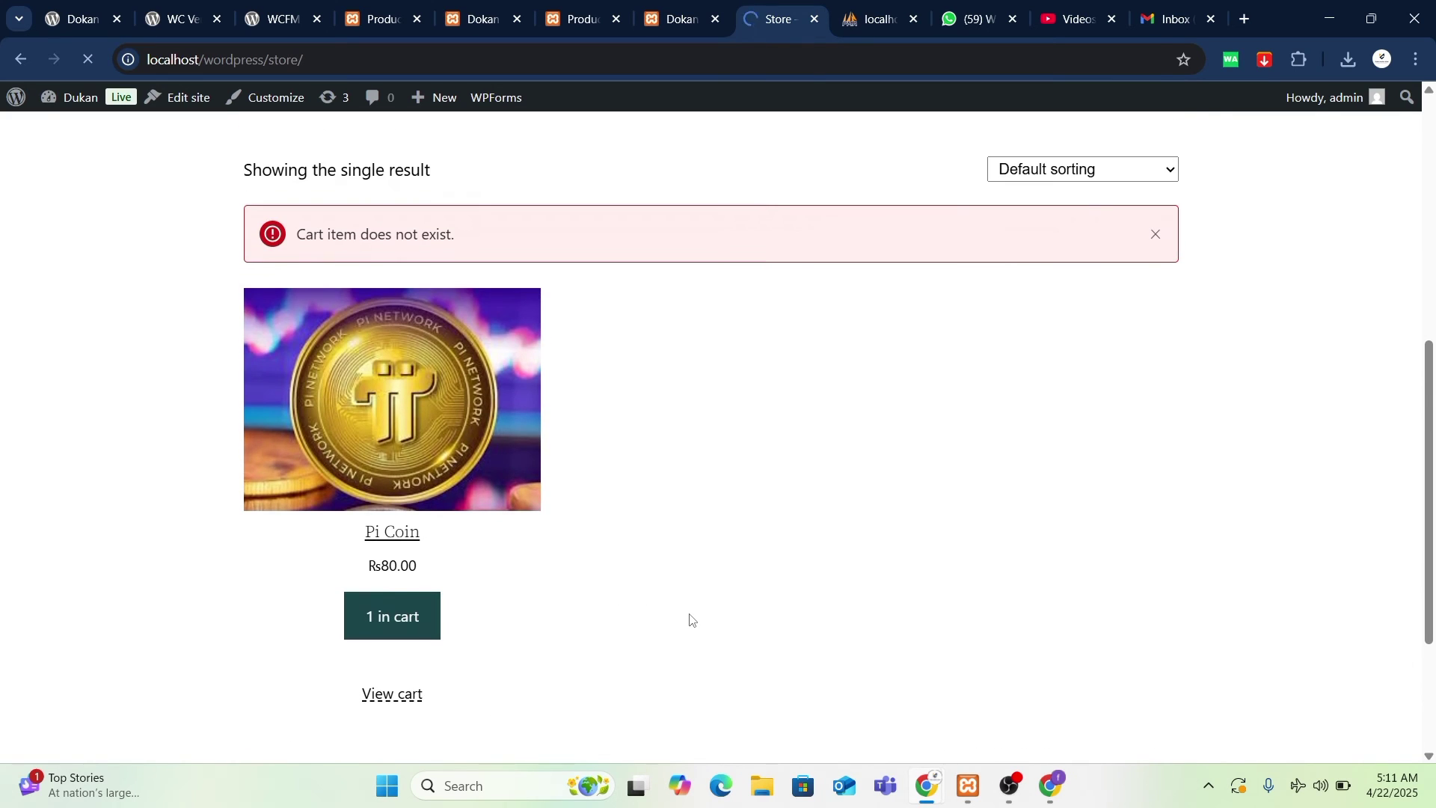
scroll(690, 619, down, 2)
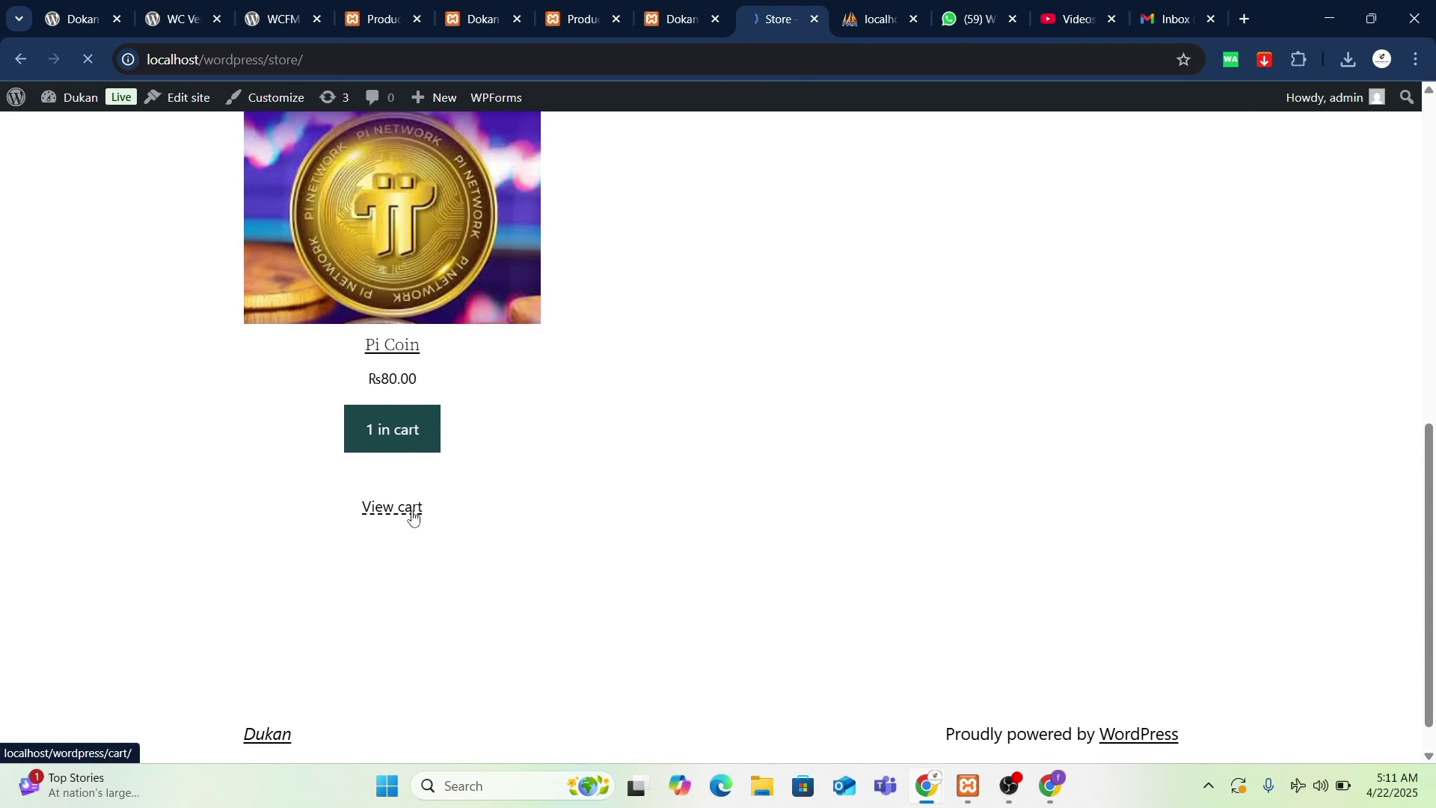
scroll(688, 610, up, 2)
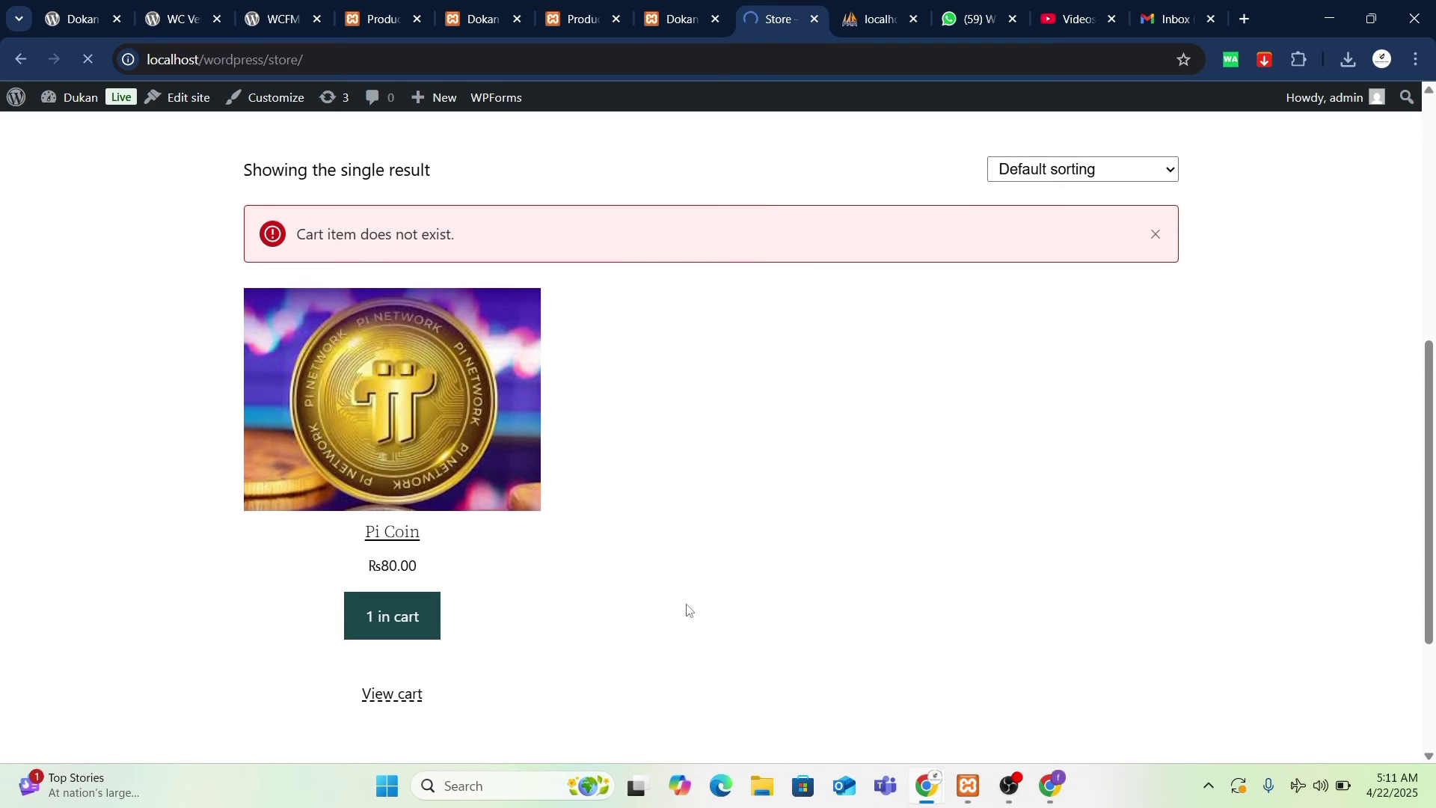
scroll(686, 609, down, 8)
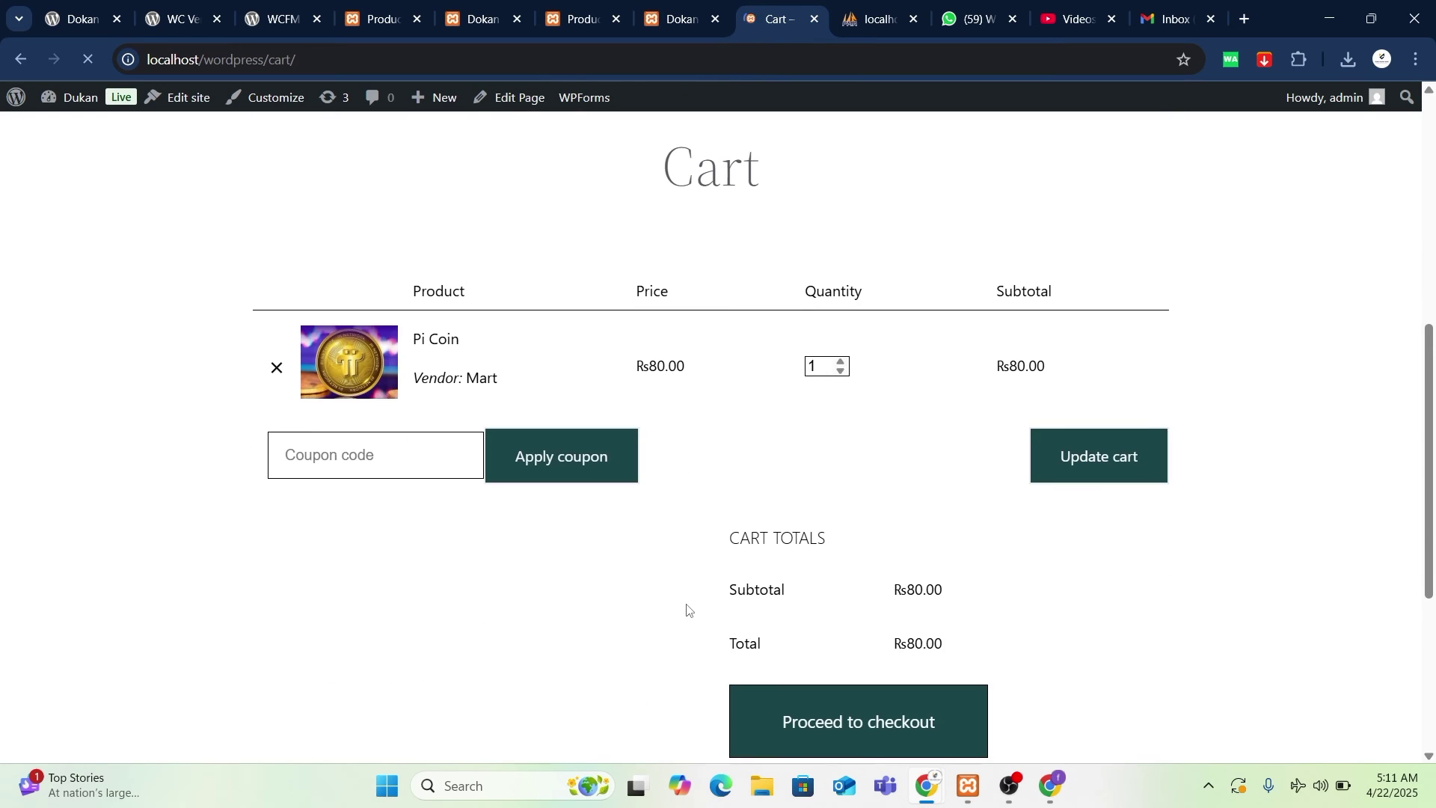
- Raise Pi Coin's quantity to 3, update the cart to ₨240.00, and proceed to checkout
scroll(748, 366, up, 1)
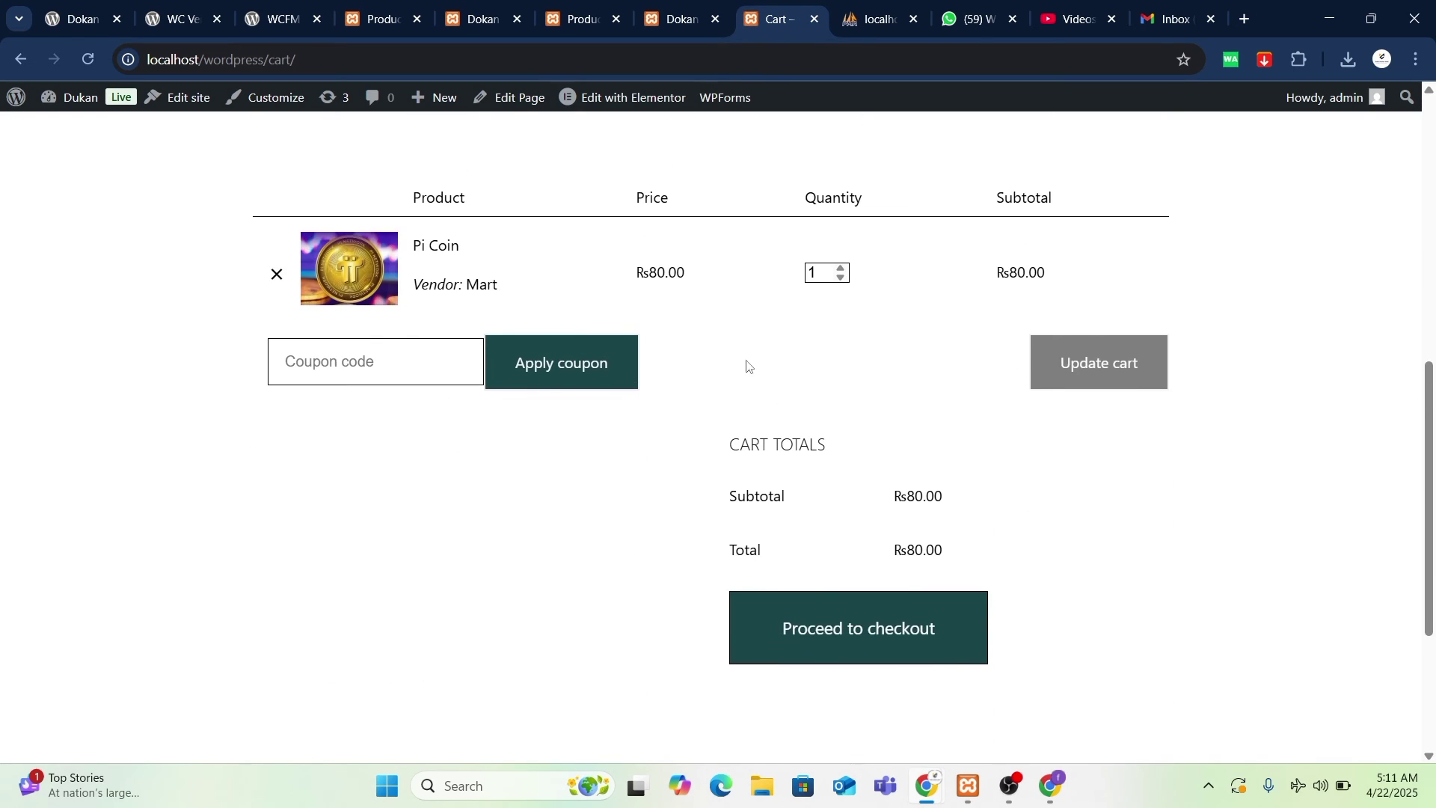
click(842, 270)
click(842, 271)
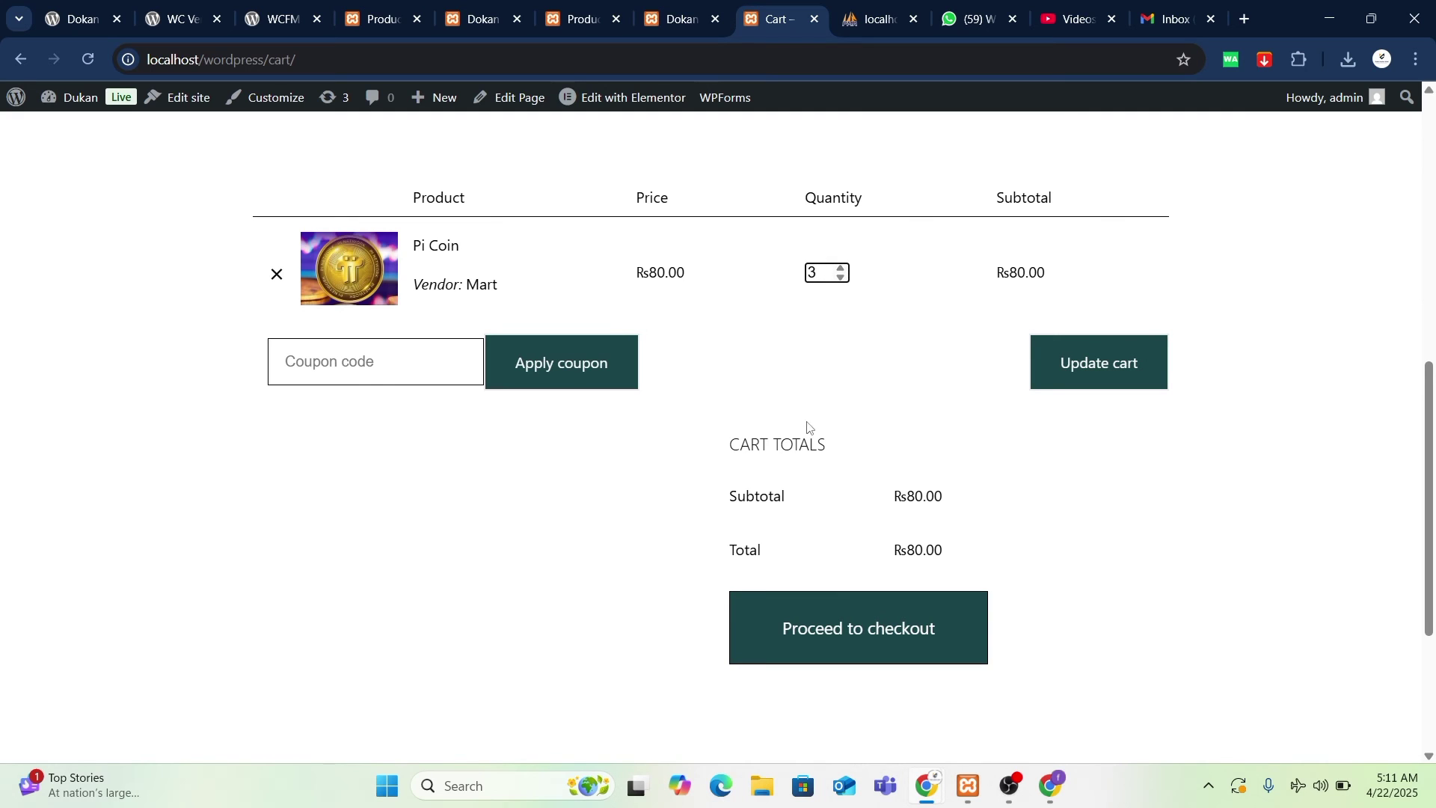
click(1113, 373)
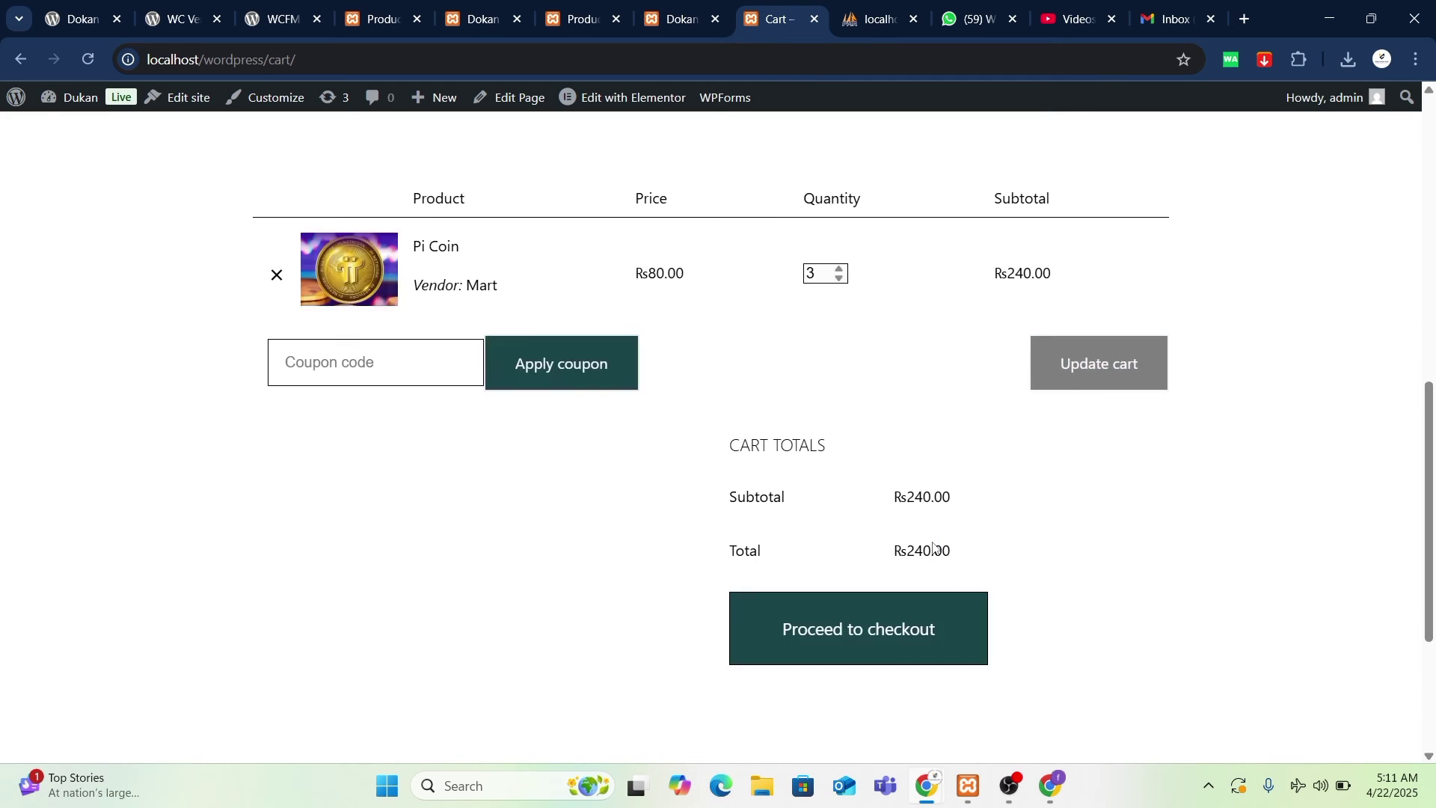
scroll(935, 647, down, 5)
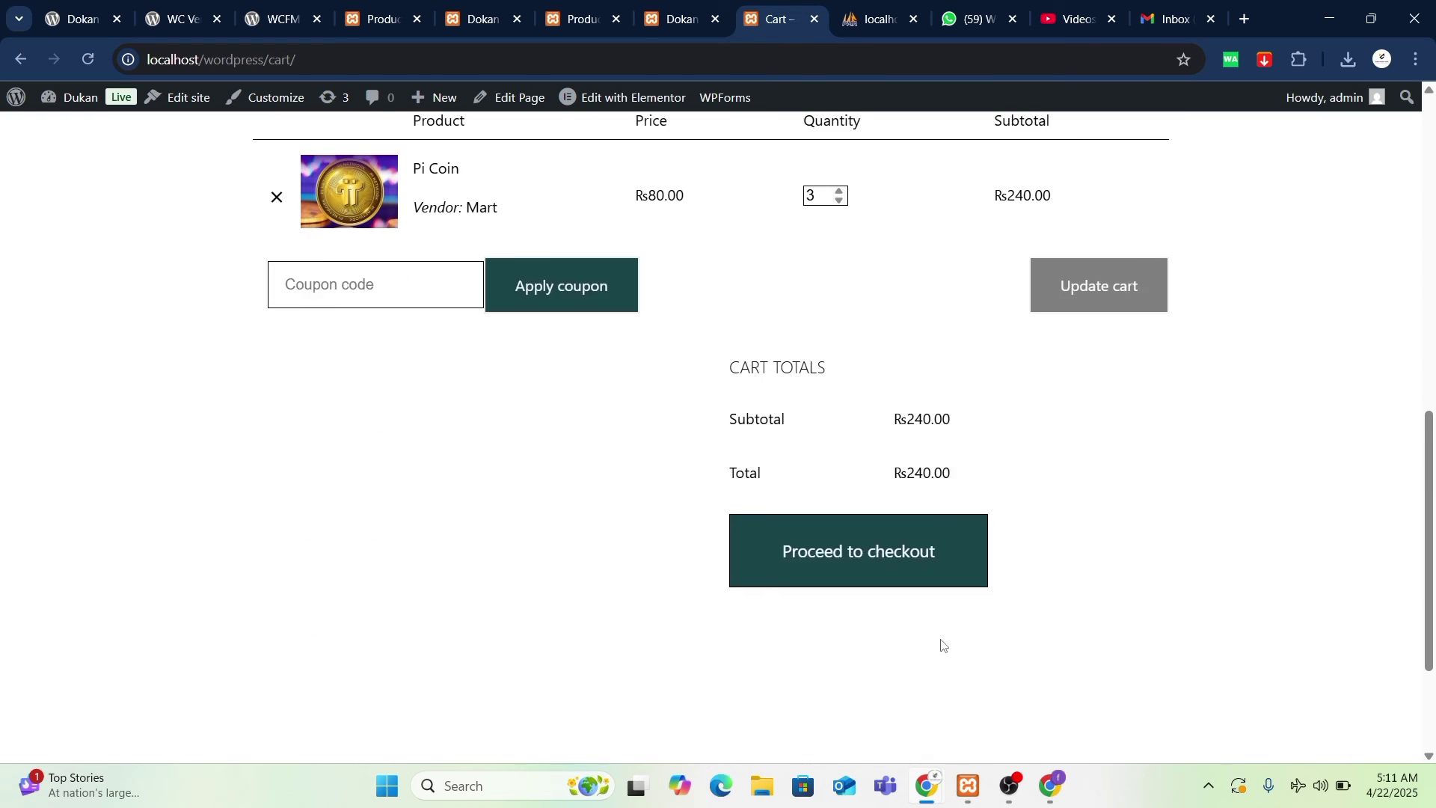
click(920, 523)
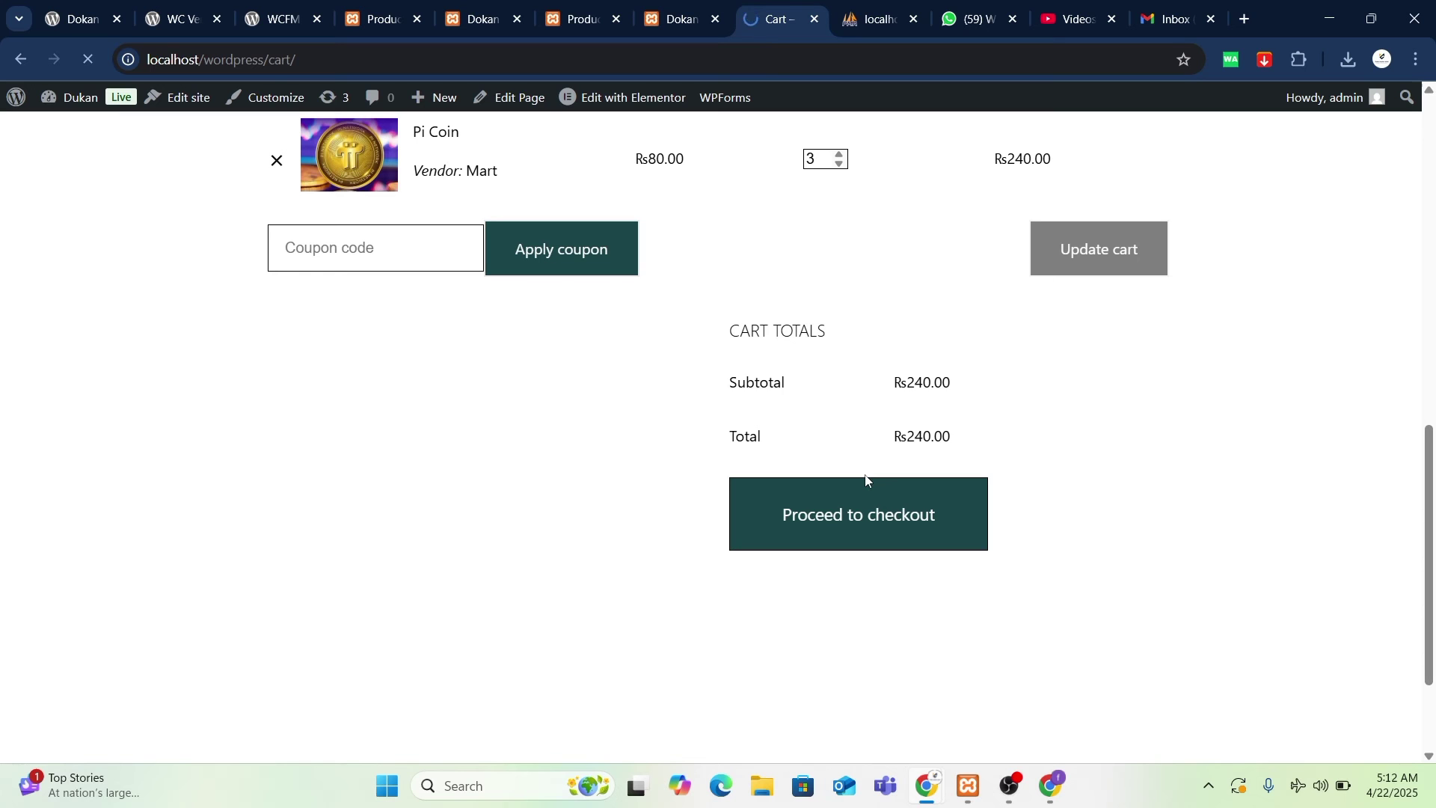
scroll(865, 481, down, 5)
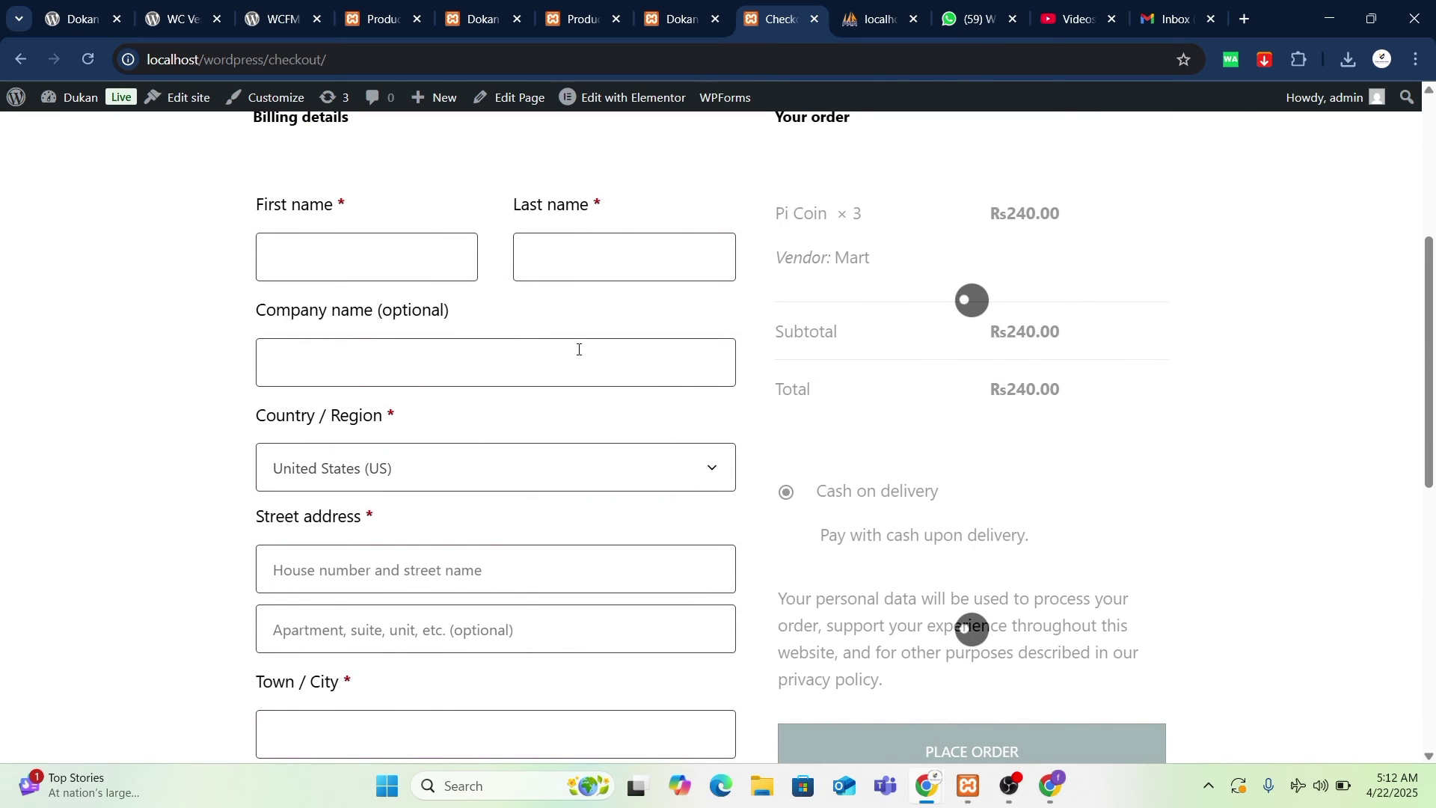
- Fill the billing details from a saved address, with country Pakistan and province Sindh
click(437, 268)
click(423, 312)
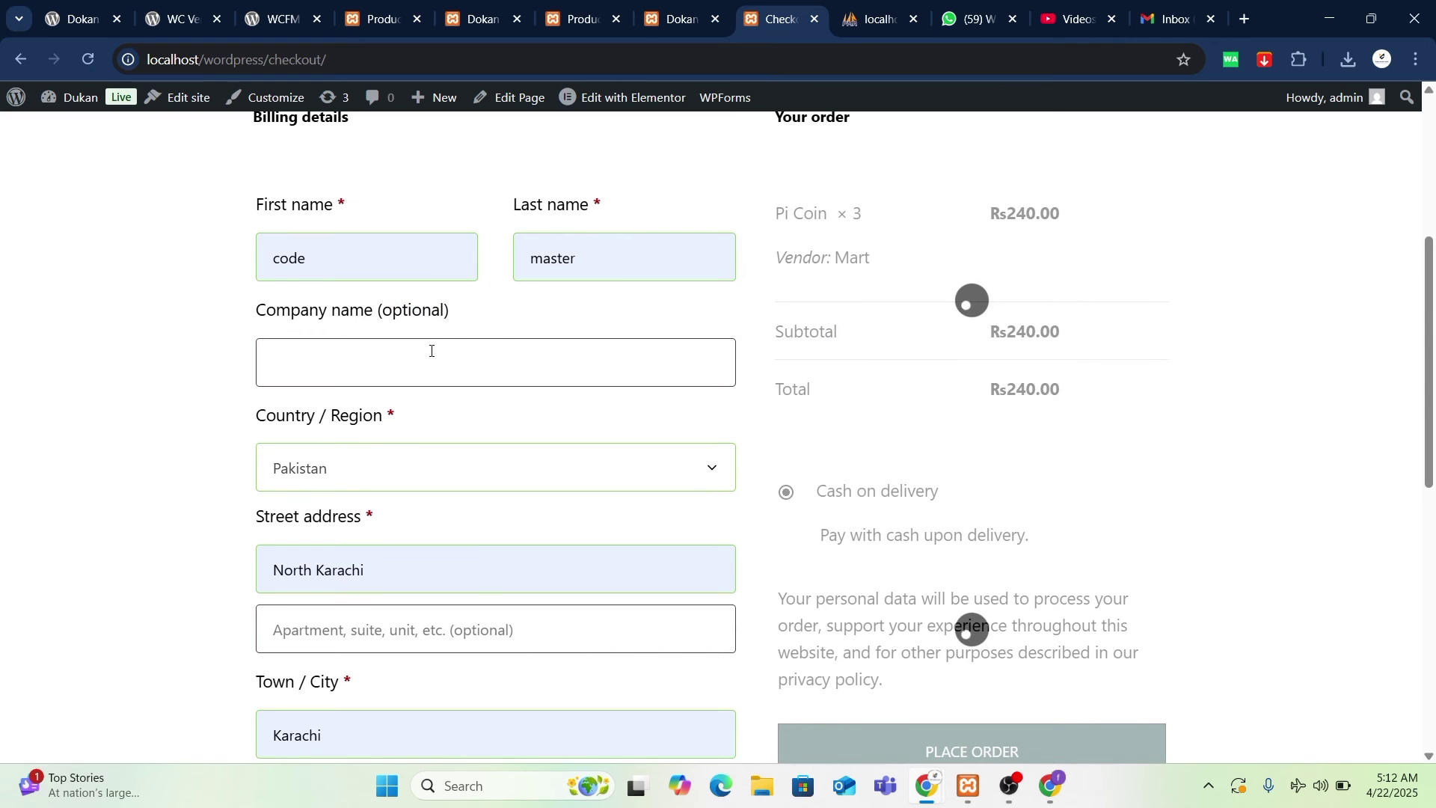
click(433, 363)
click(409, 476)
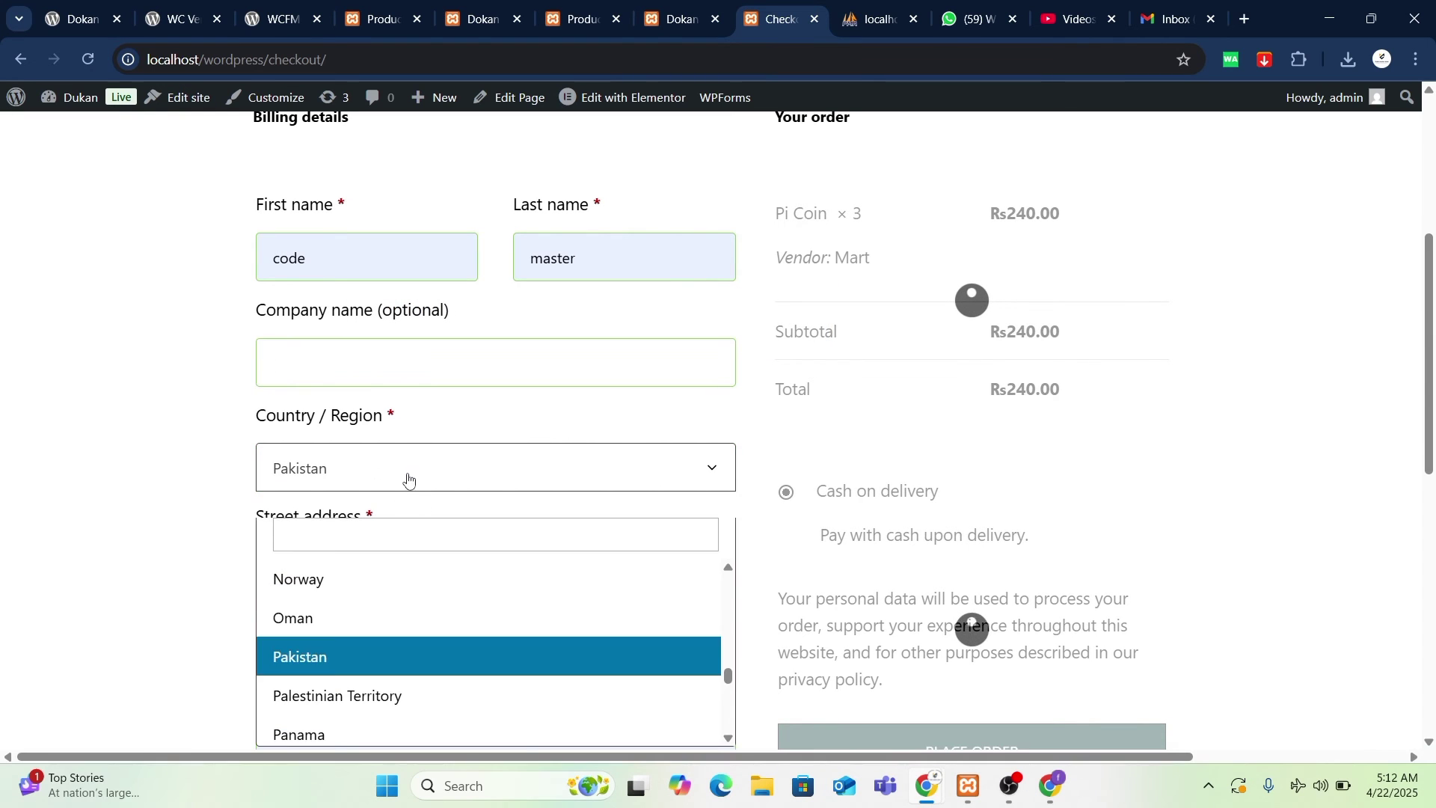
click(359, 656)
scroll(405, 350, down, 4)
click(405, 350)
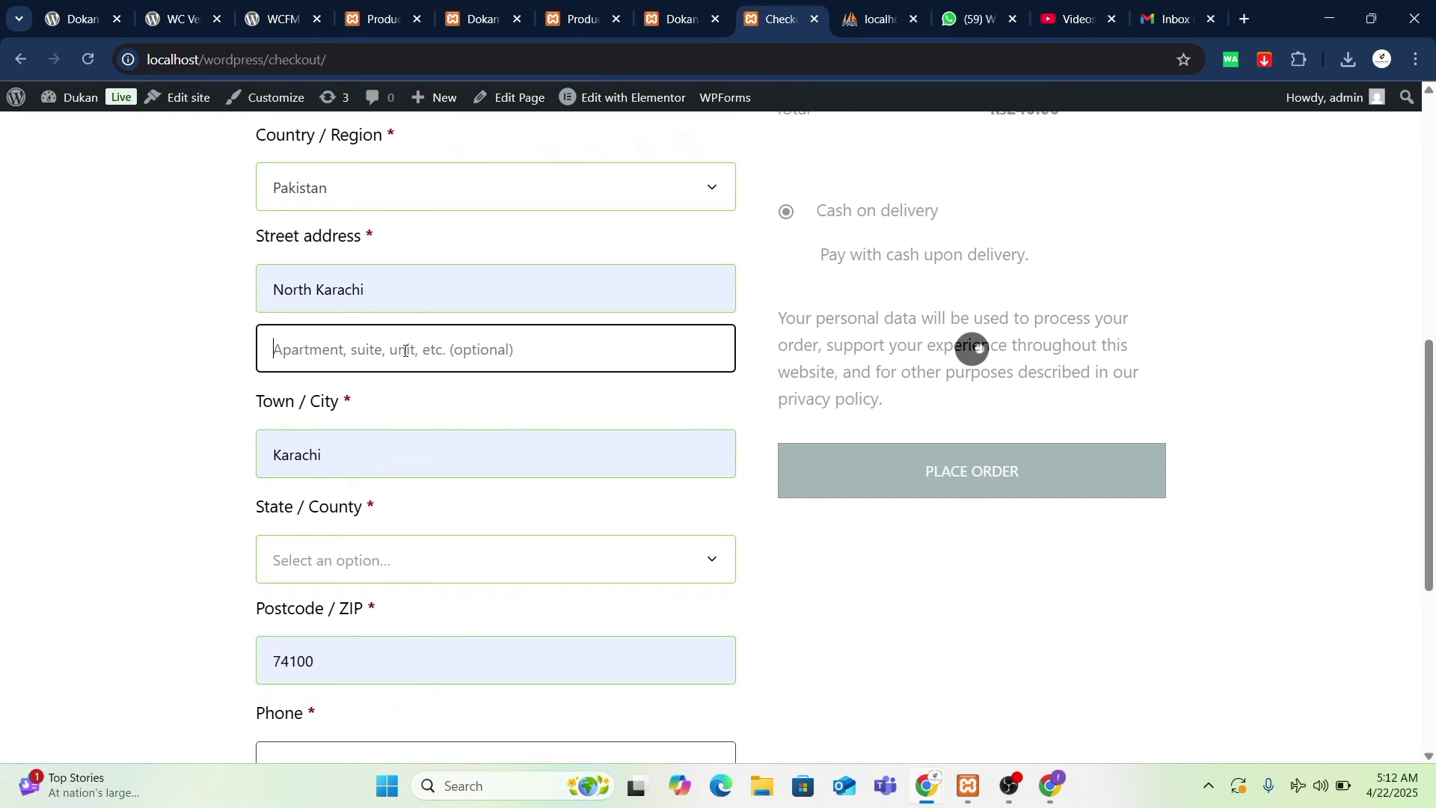
scroll(343, 300, down, 1)
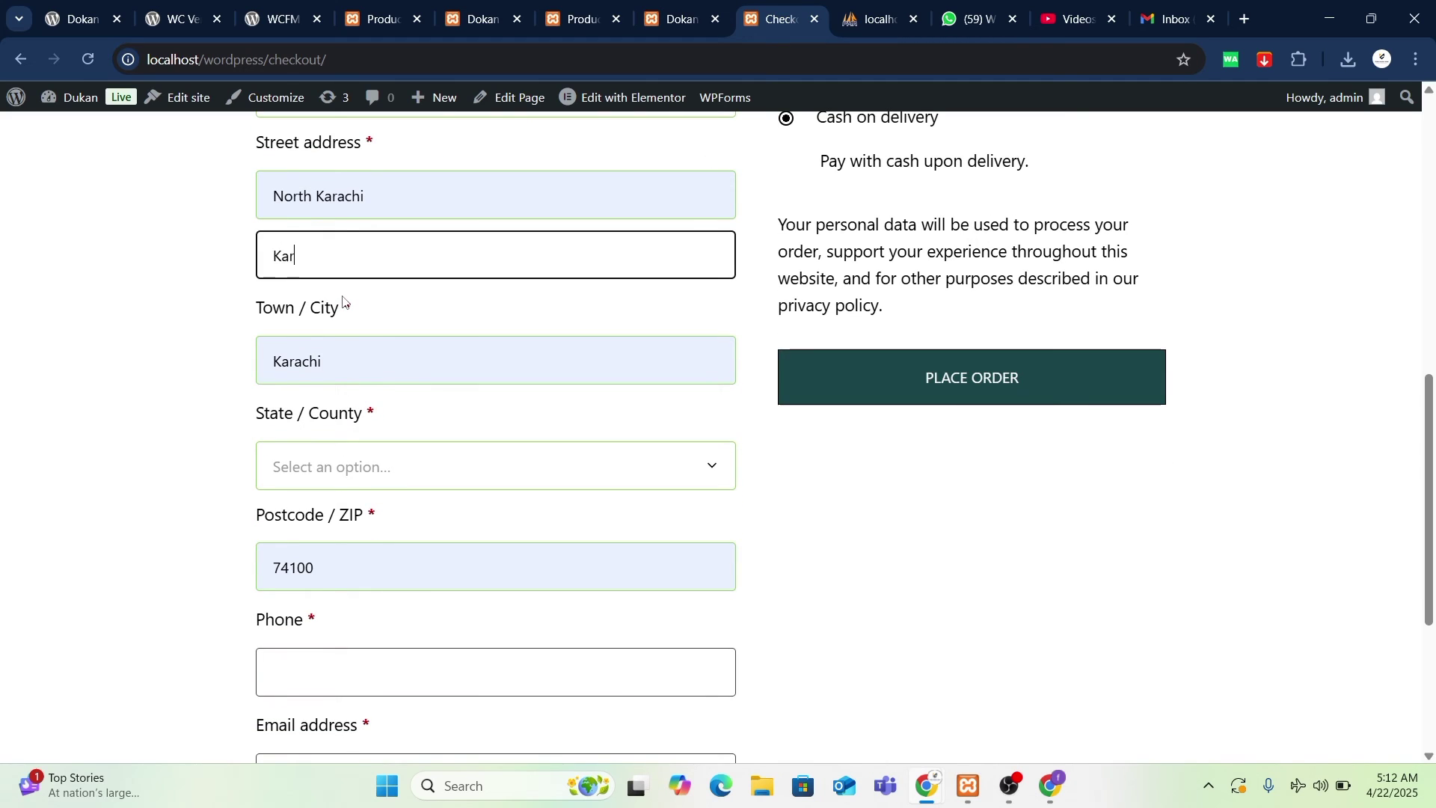
click(366, 468)
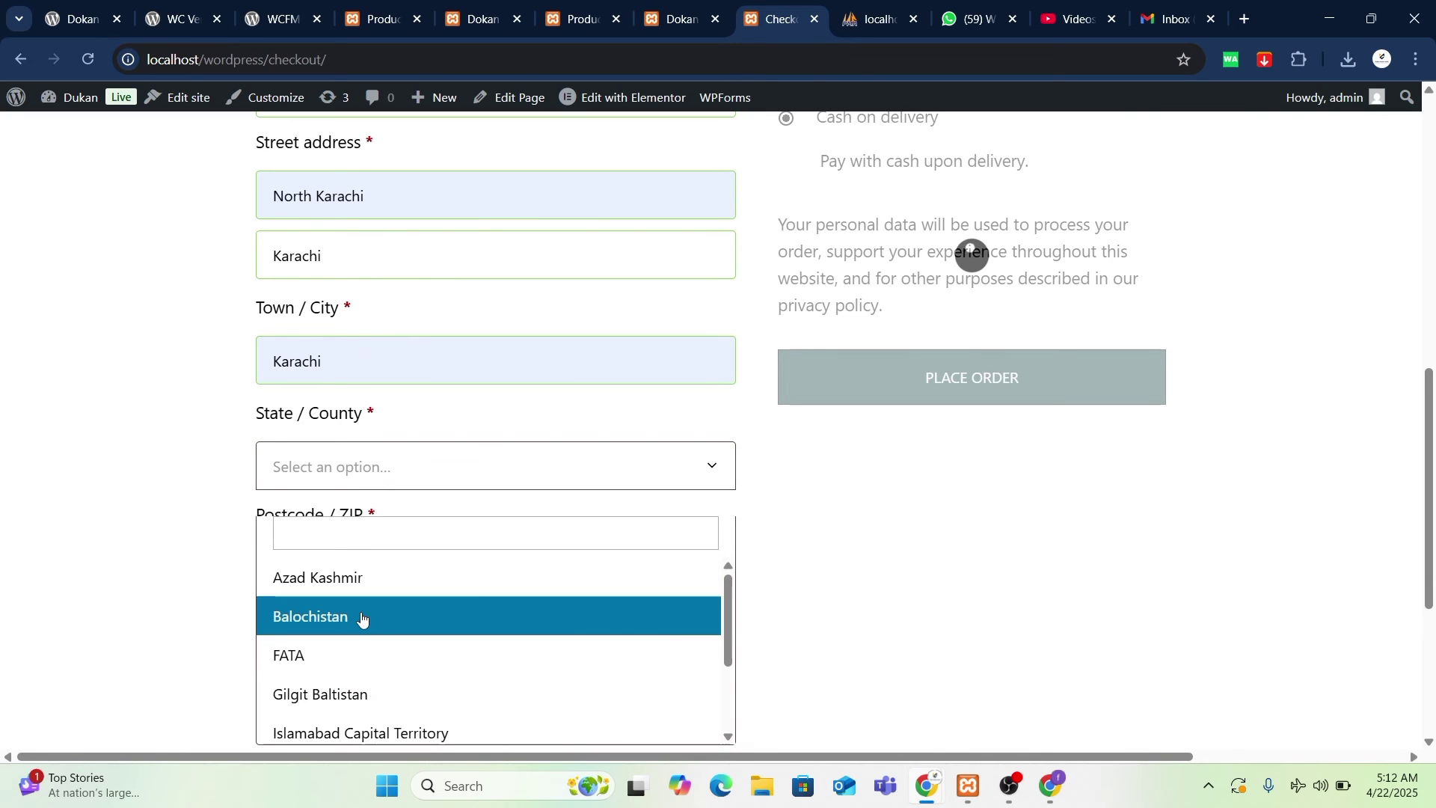
scroll(359, 619, down, 2)
click(349, 731)
- Fill in the billing phone number, then replace it with a corrected number
scroll(186, 528, down, 2)
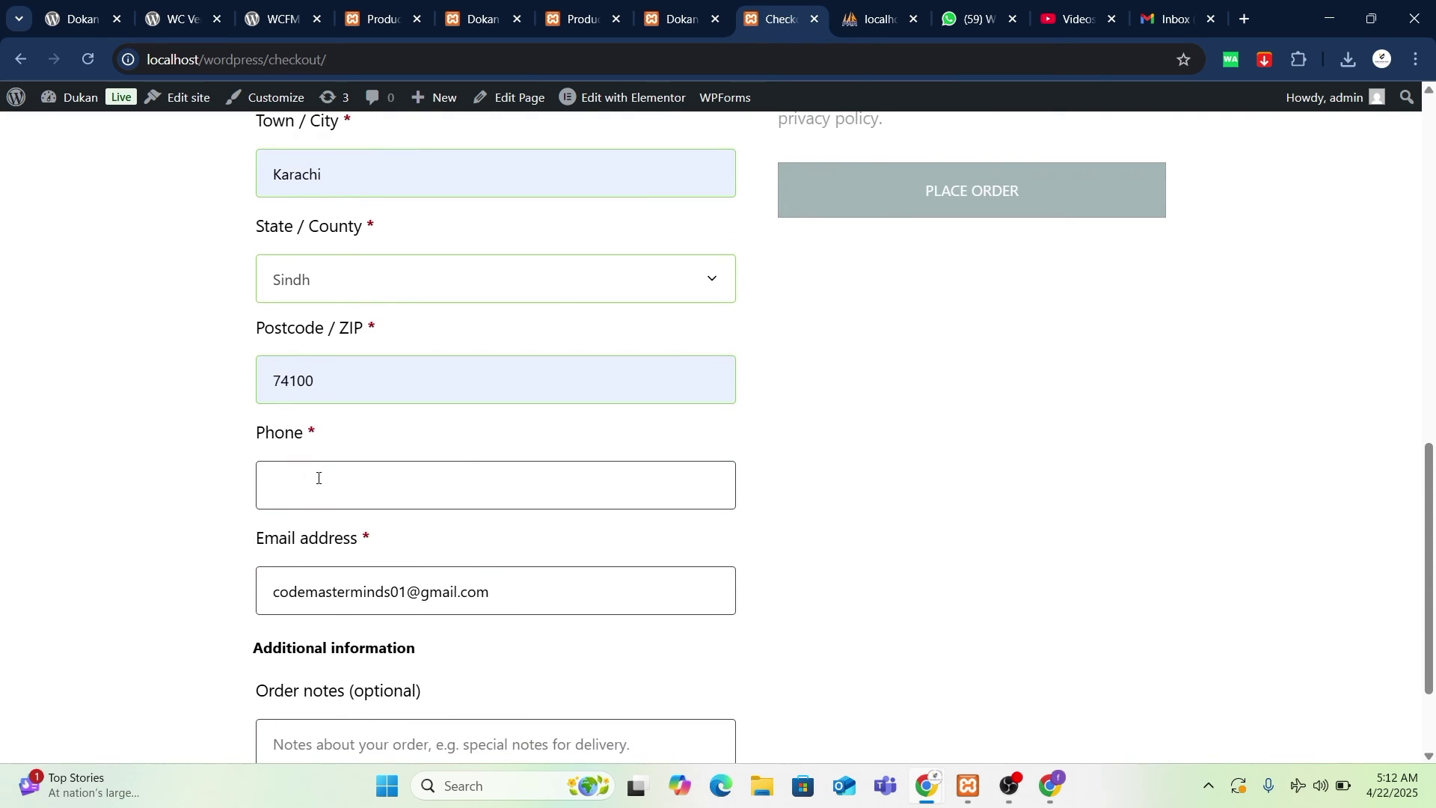
click(319, 478)
click(401, 537)
scroll(298, 452, down, 2)
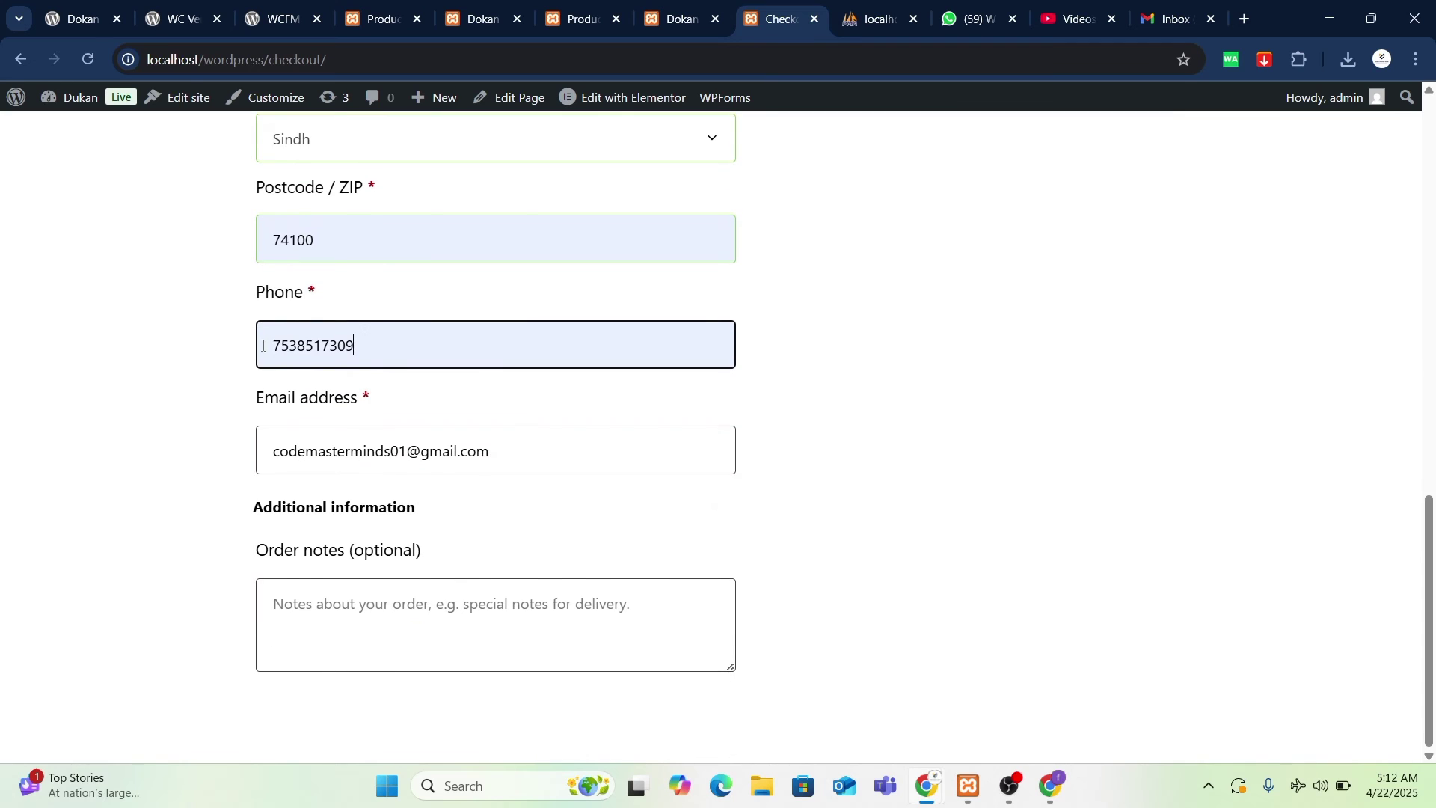
double_click(303, 347)
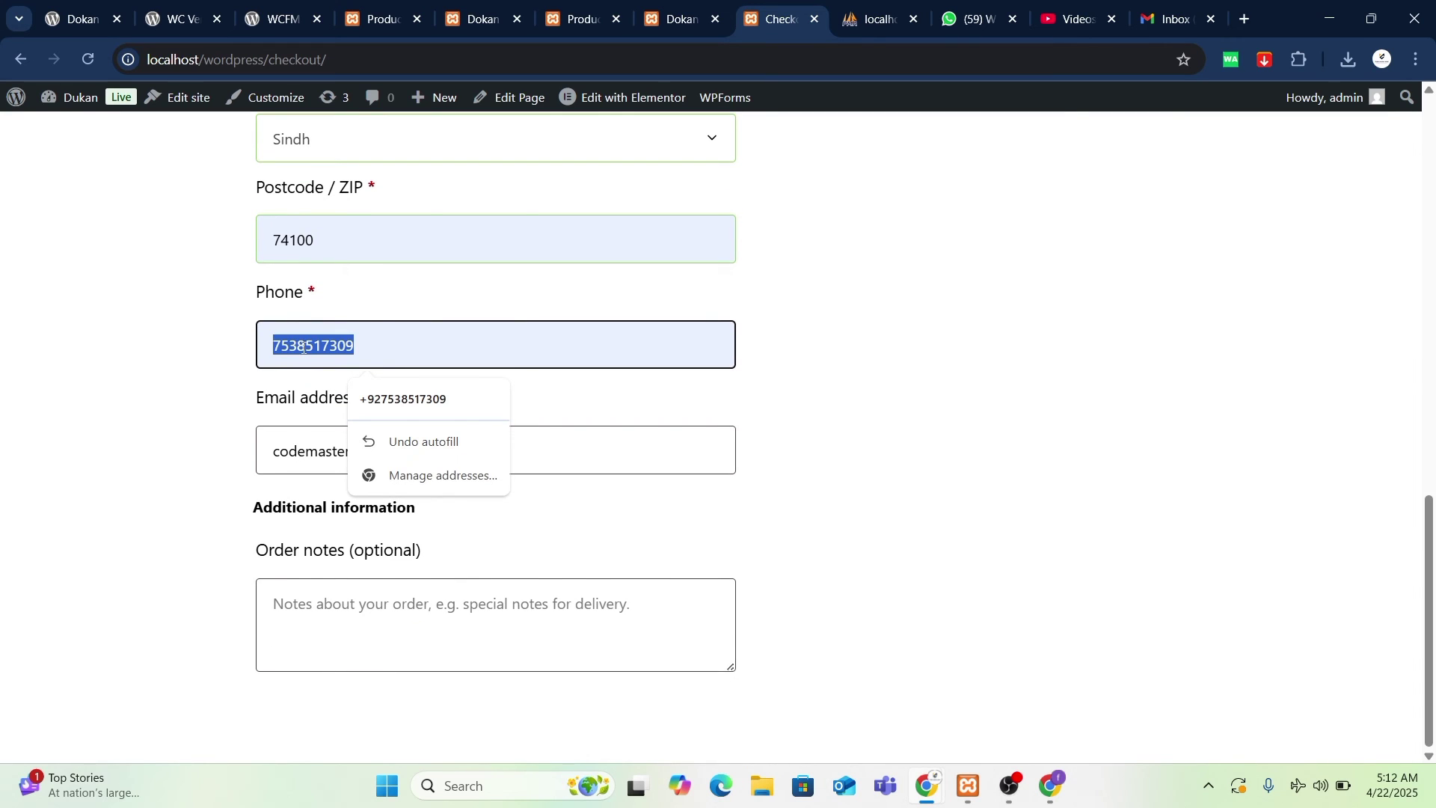
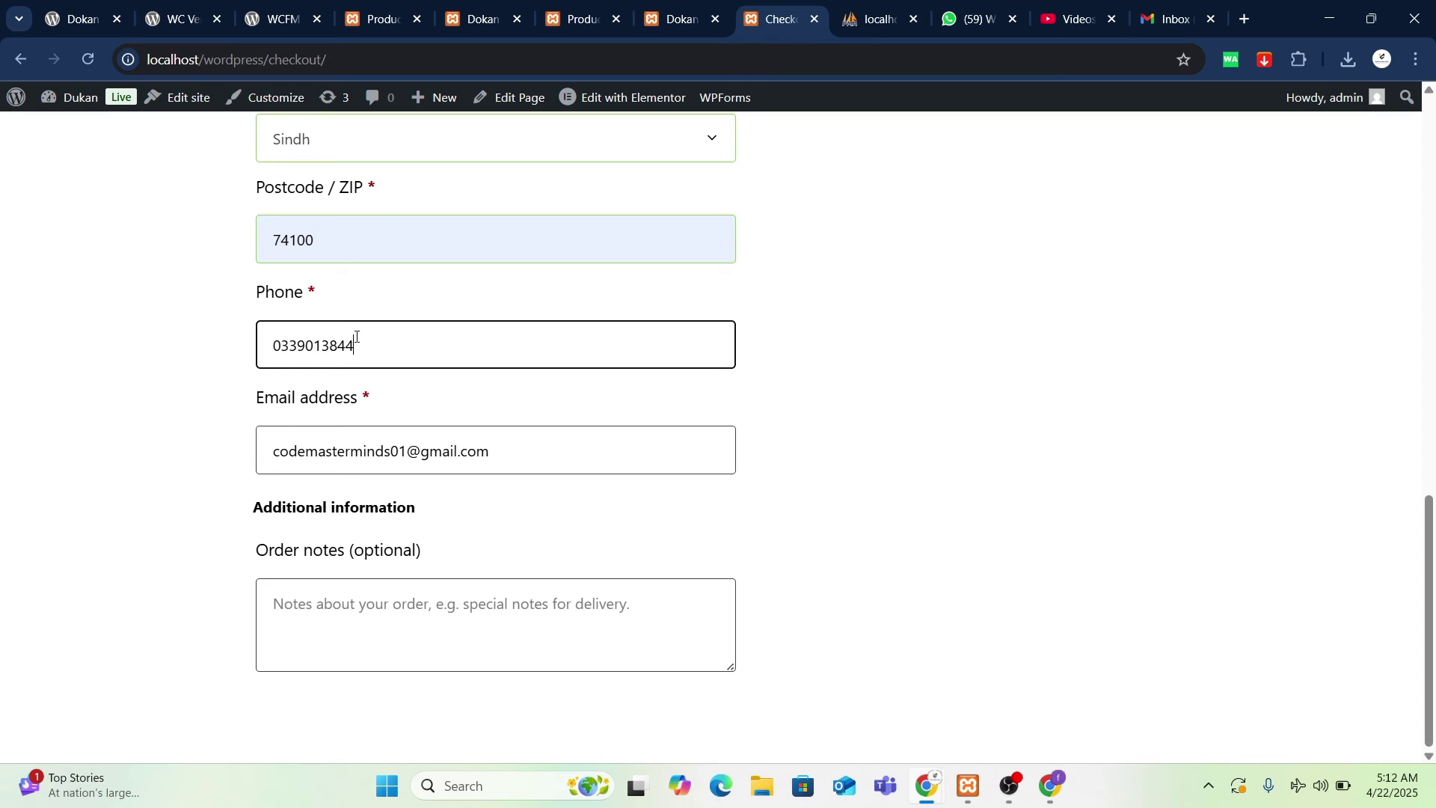
scroll(883, 637, up, 8)
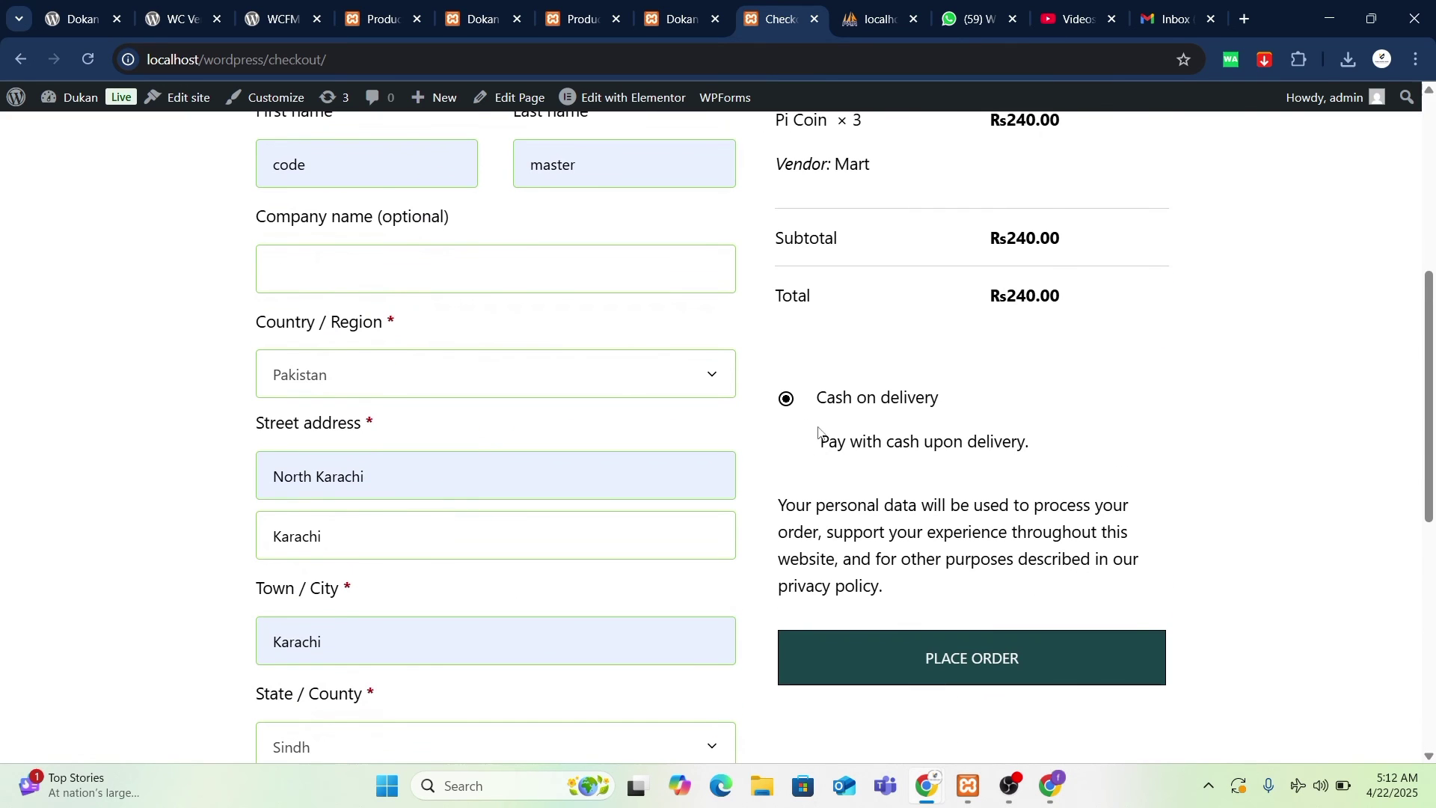
- Place the cash-on-delivery order and decline saving the changed address in Chrome
click(976, 663)
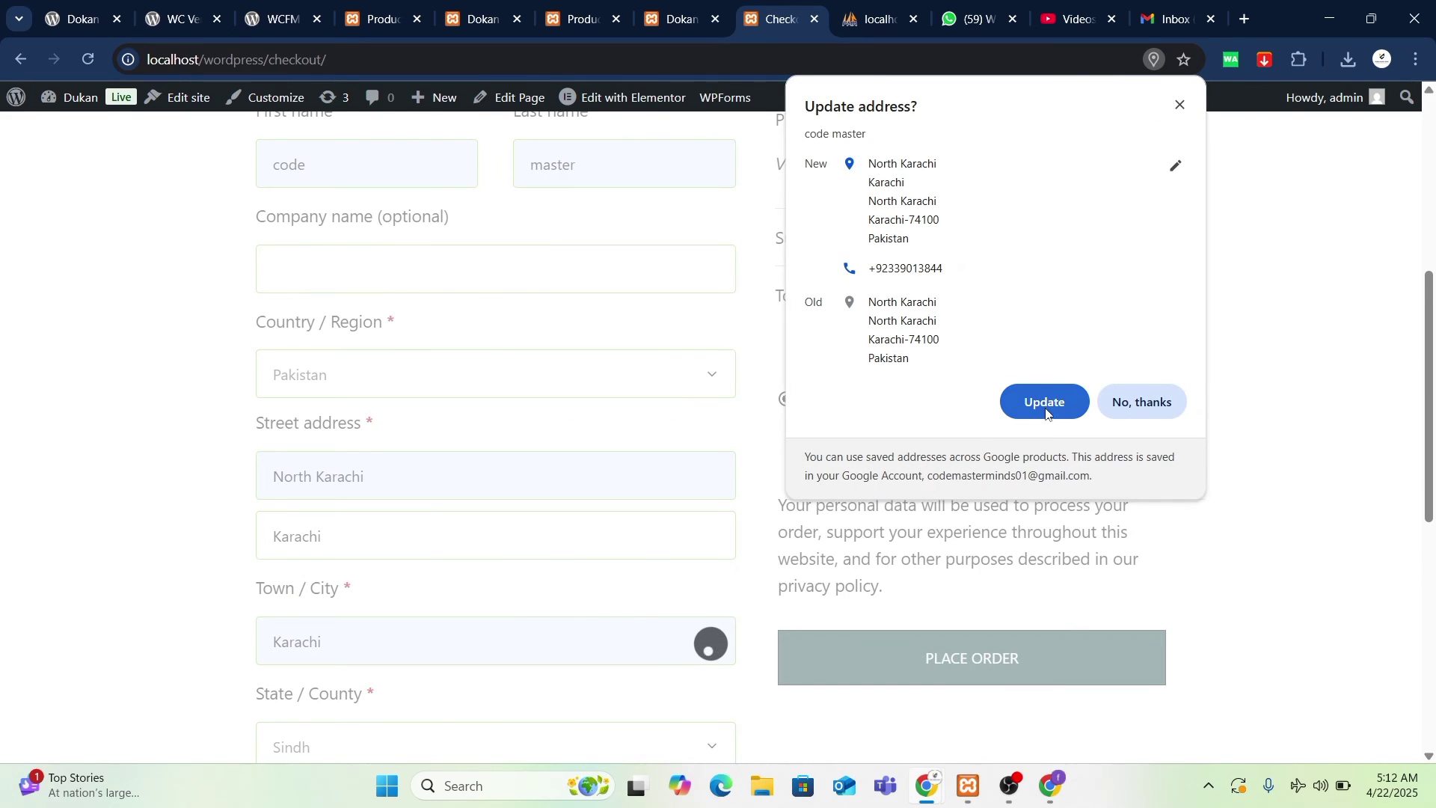
click(1142, 402)
scroll(1151, 627, down, 5)
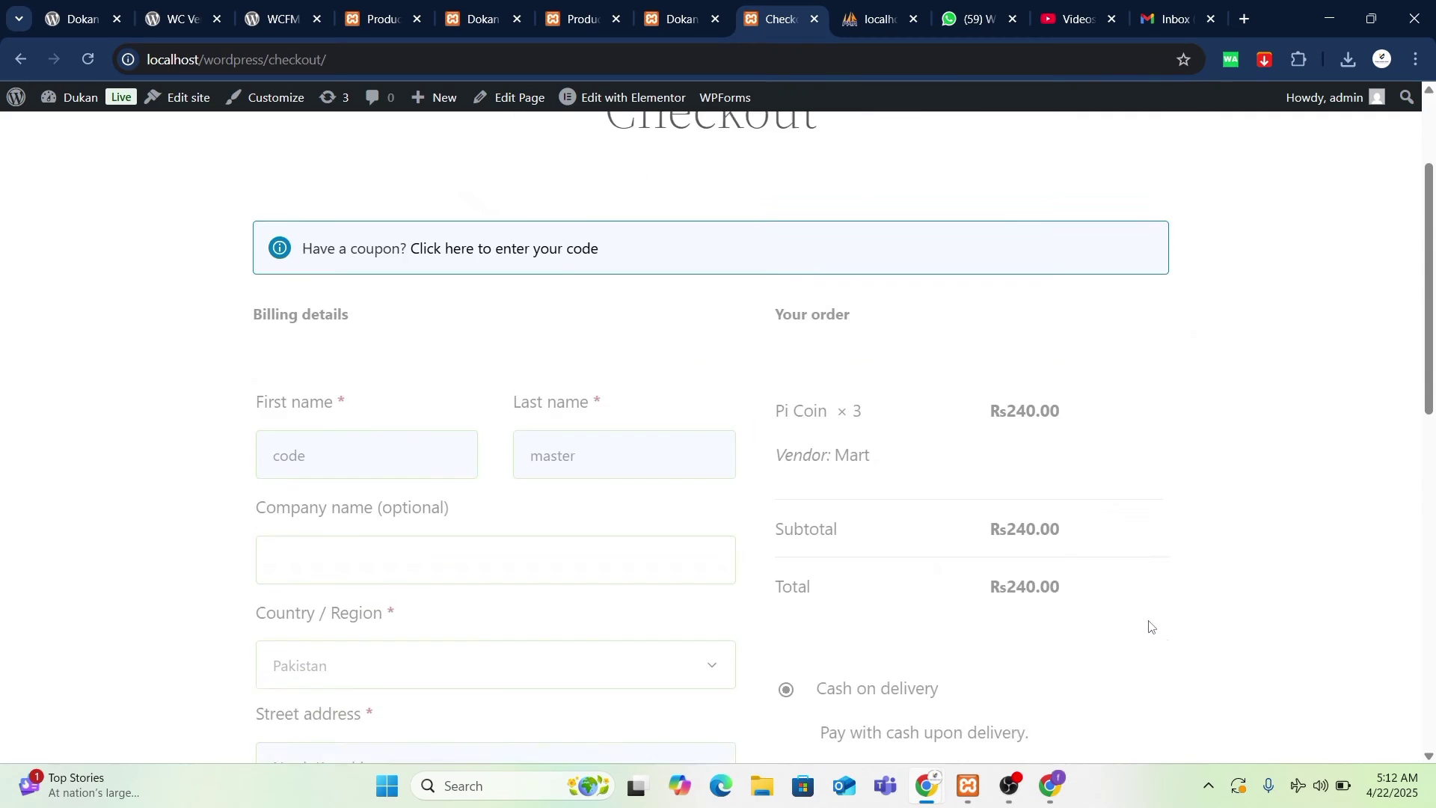
scroll(1150, 627, up, 1)
scroll(1150, 626, down, 2)
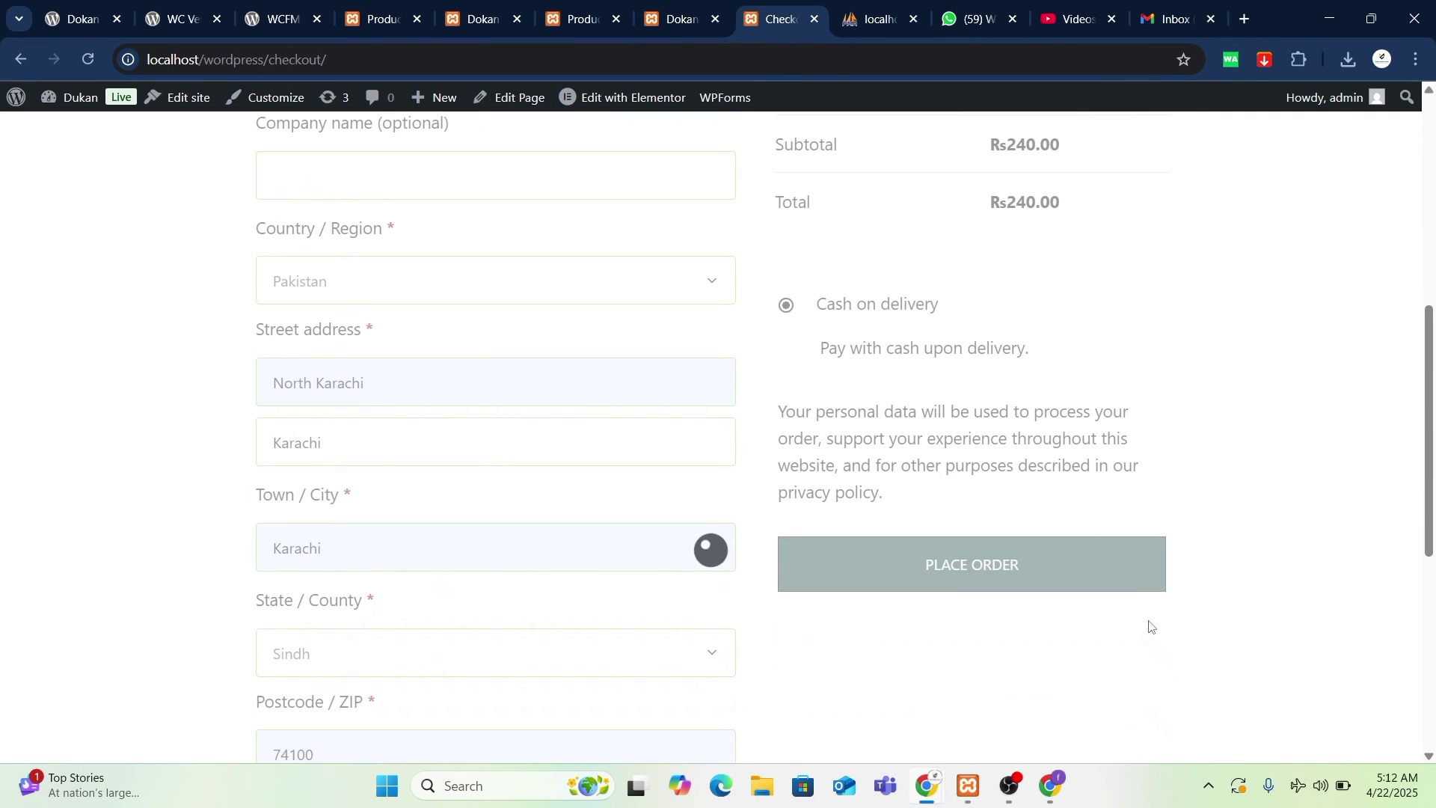
mouse_move(931, 787)
mouse_move(1034, 703)
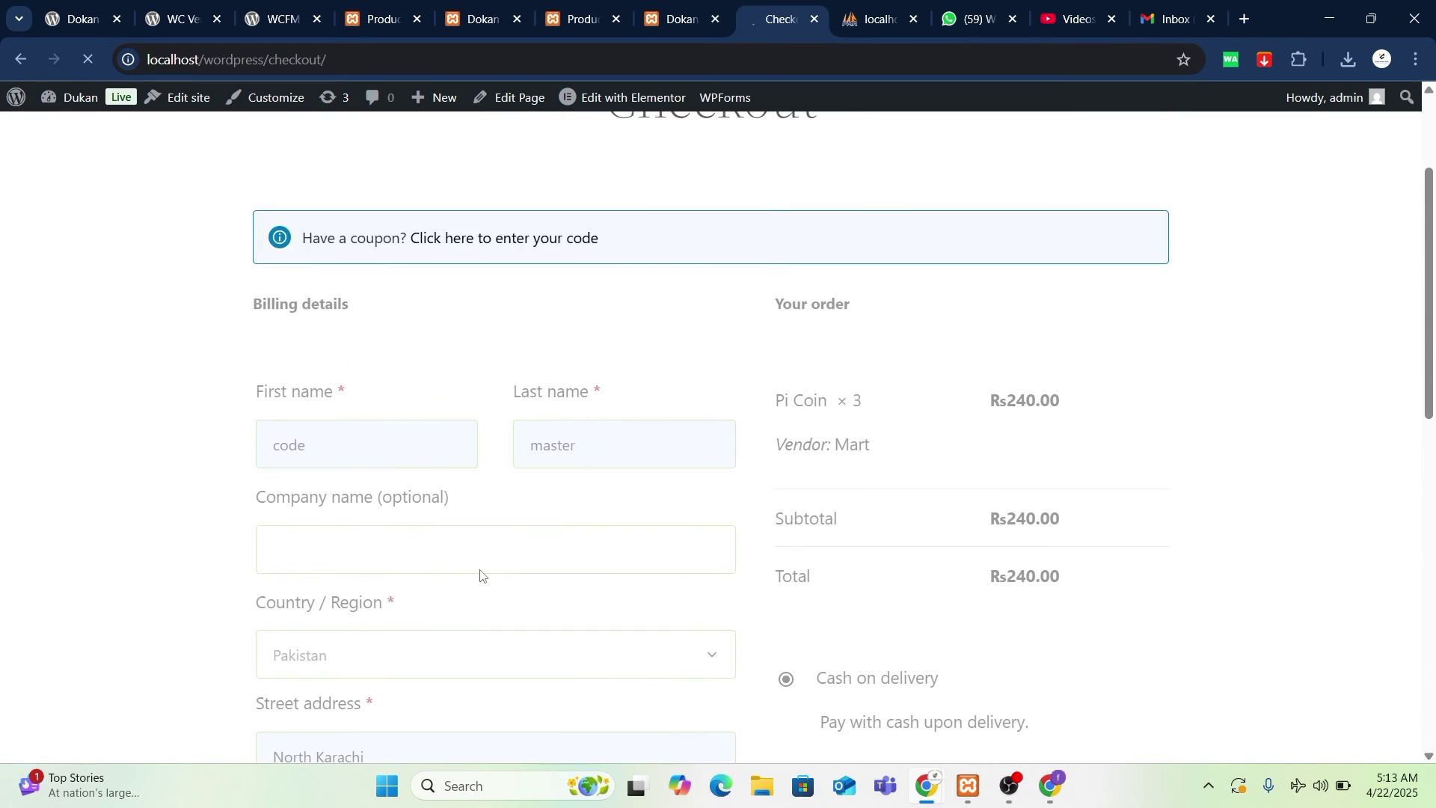
scroll(725, 612, down, 8)
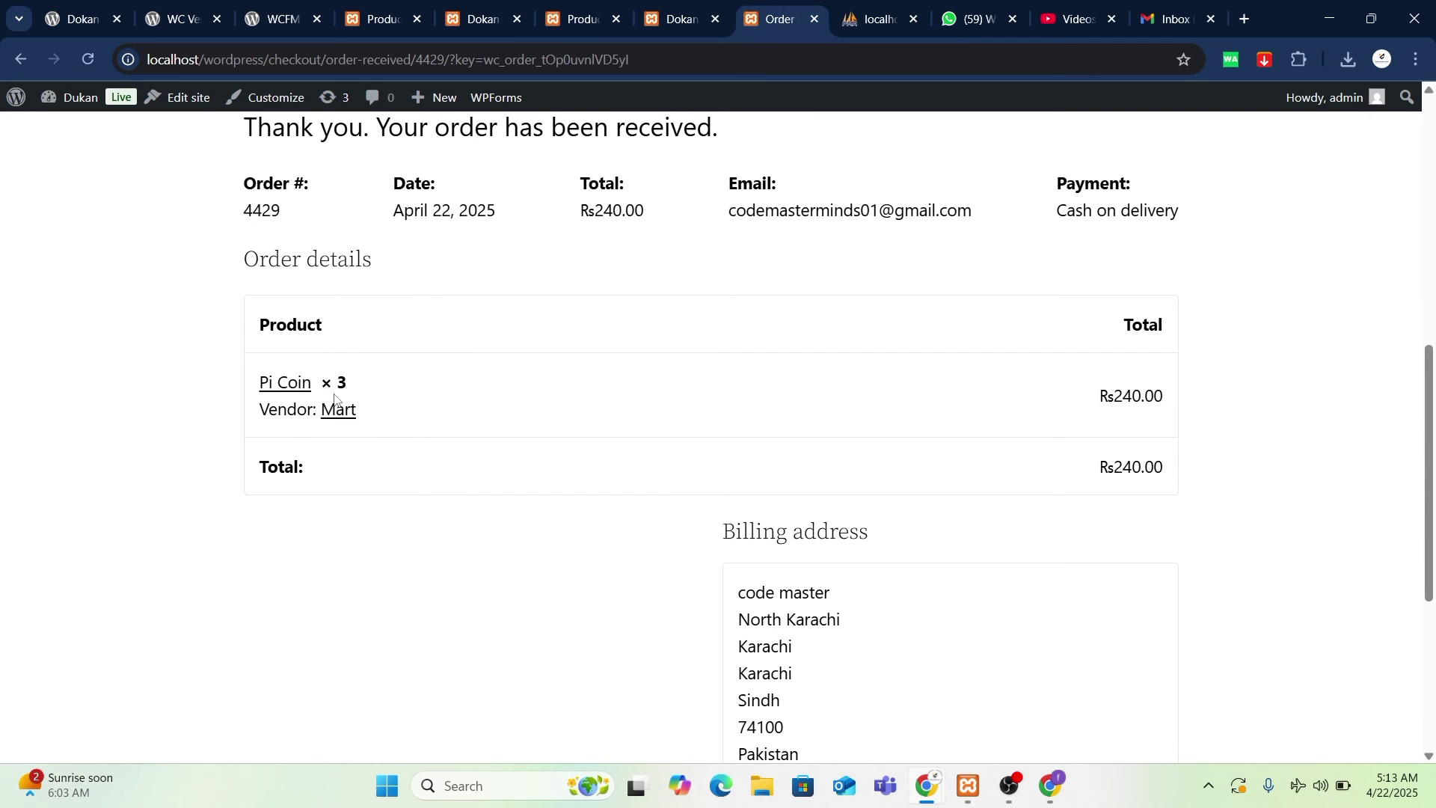
- Highlight the thank-you line on the Order received page
scroll(1217, 476, down, 5)
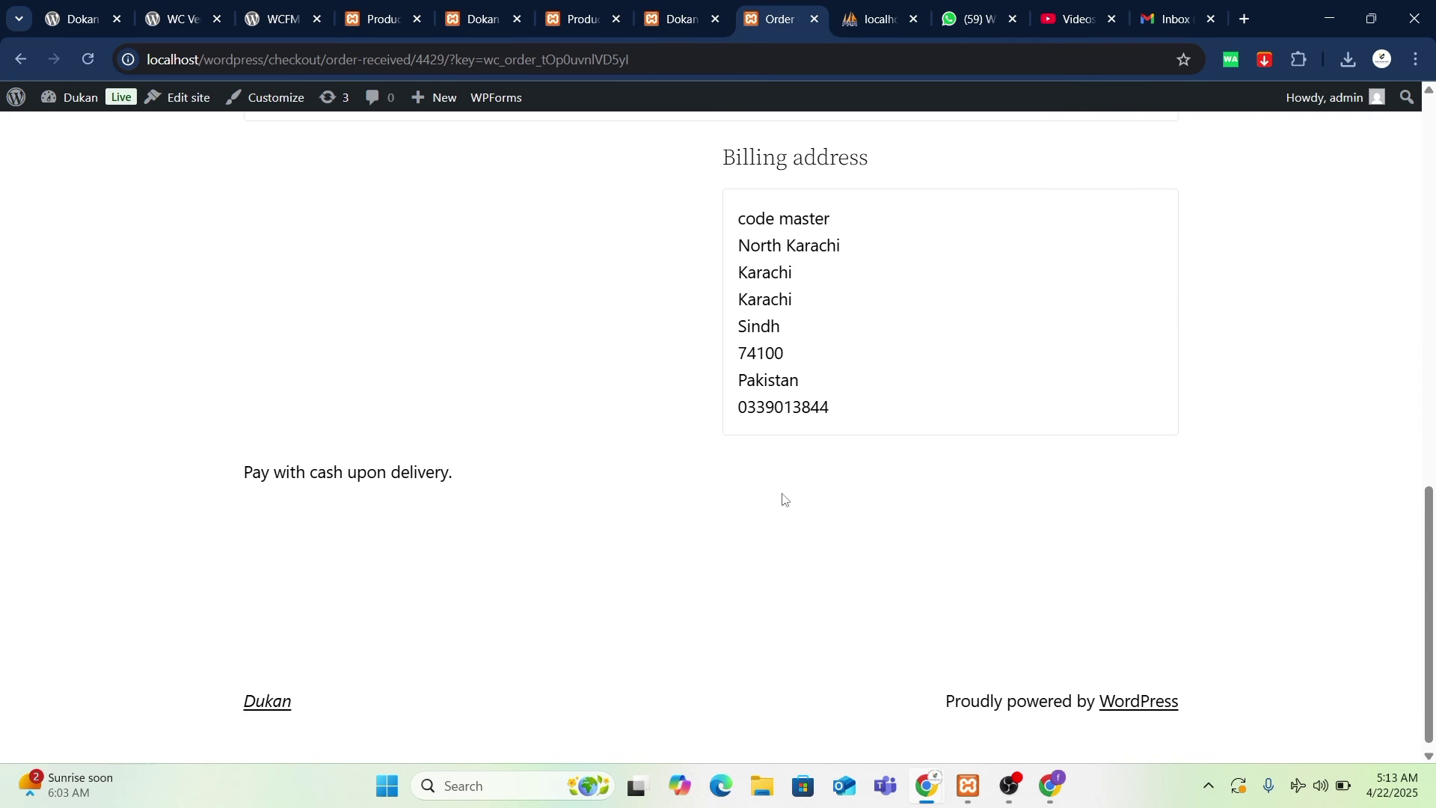
scroll(782, 496, up, 8)
drag(222, 309, 823, 309)
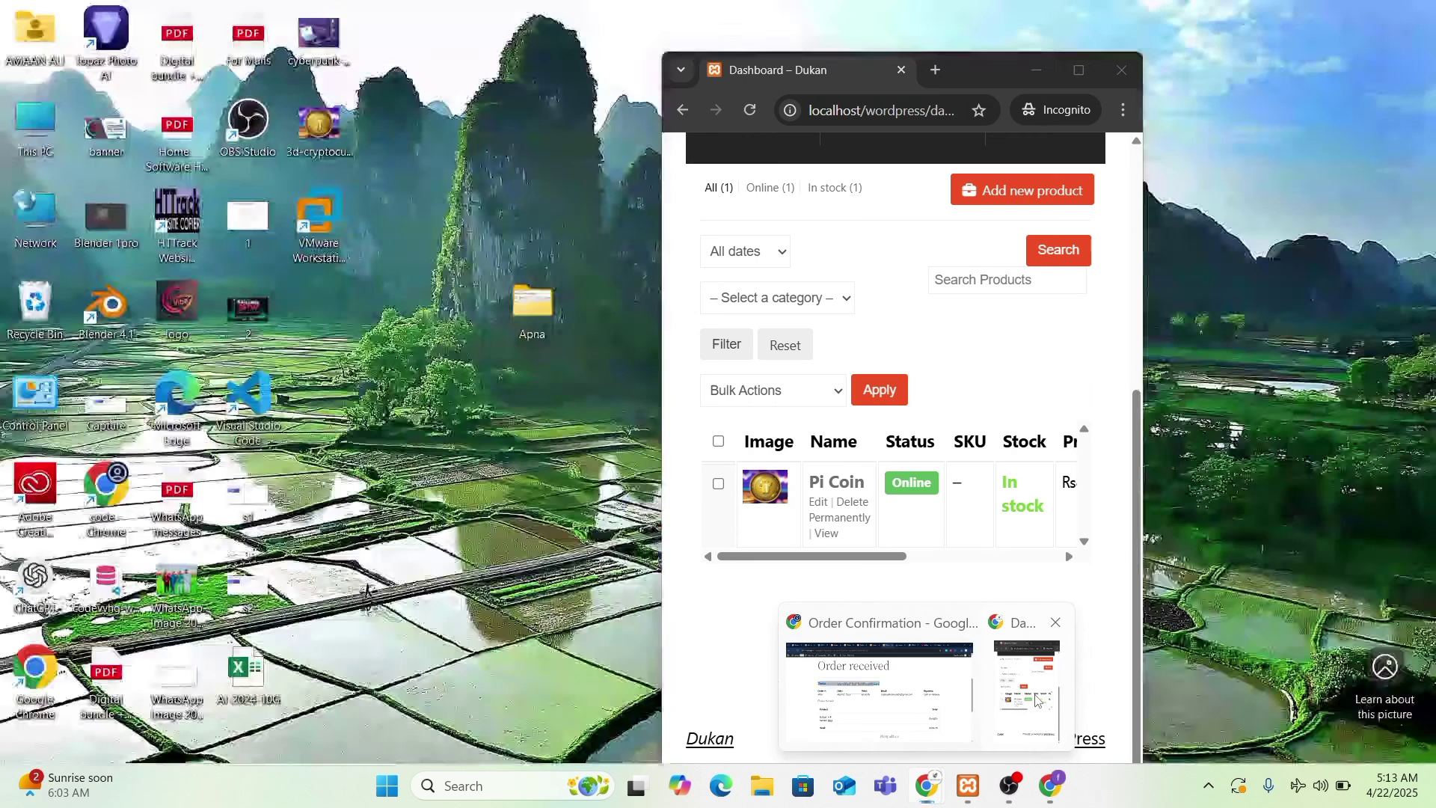
- Reload the incognito vendor Products page, then maximize and restore its window
click(1039, 673)
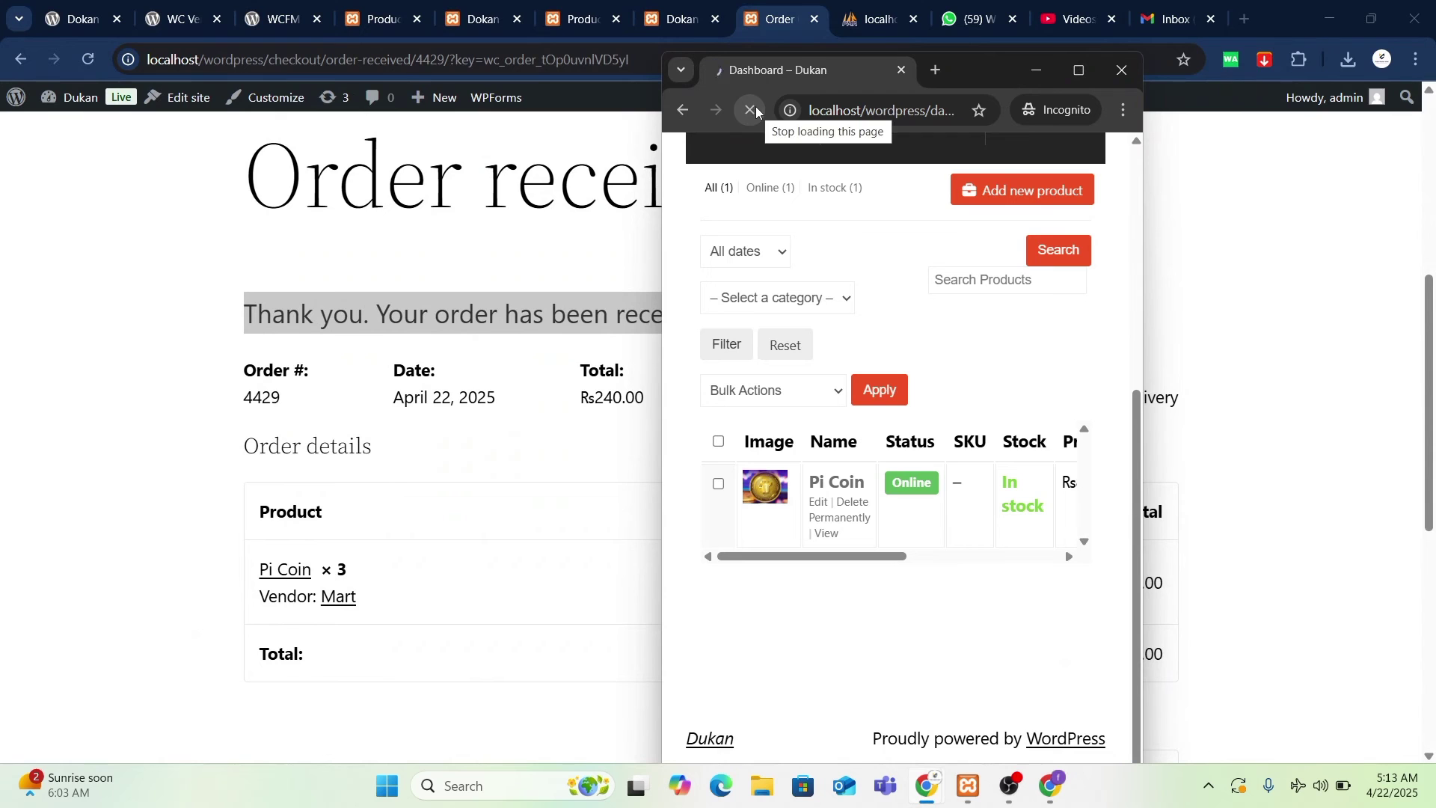
click(743, 112)
click(750, 109)
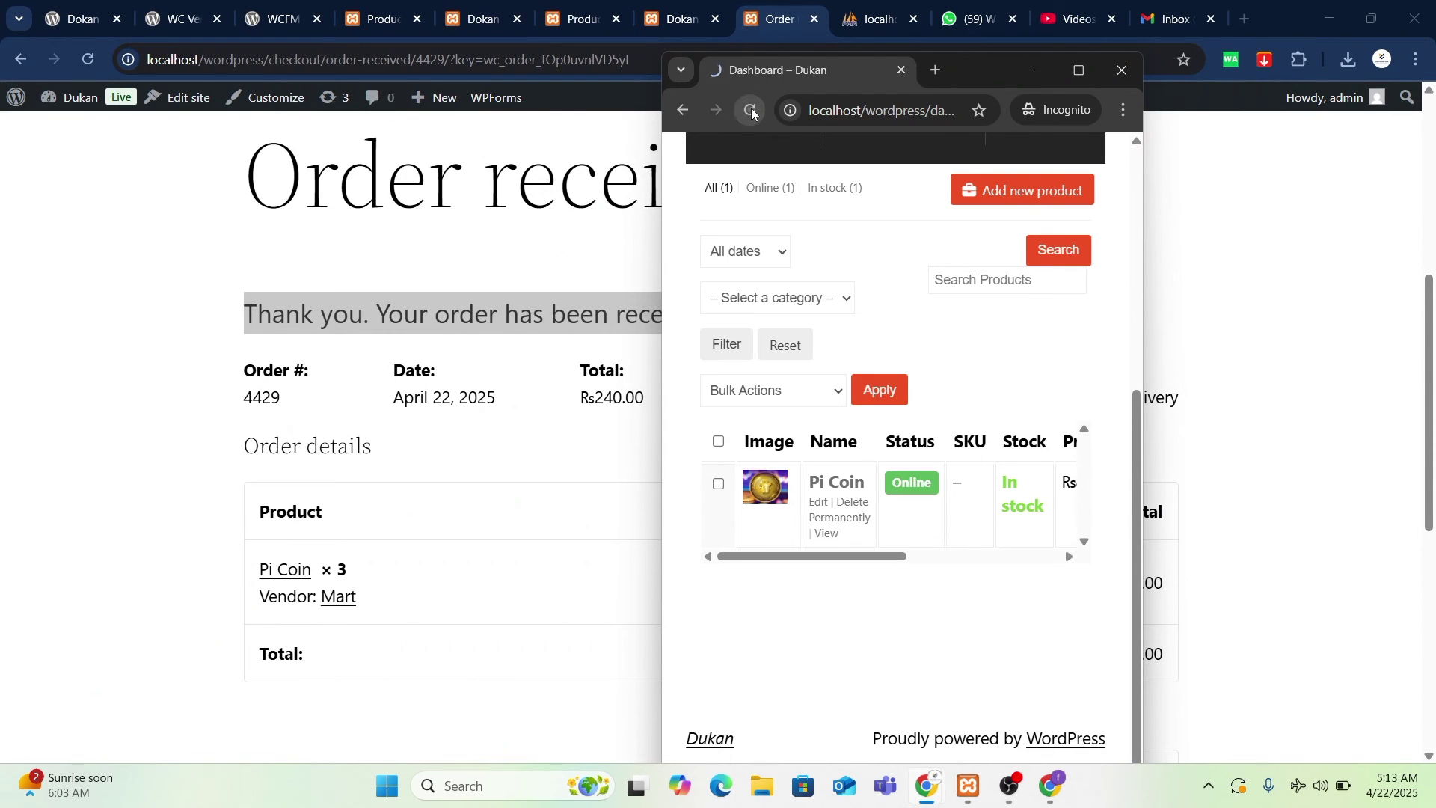
click(752, 112)
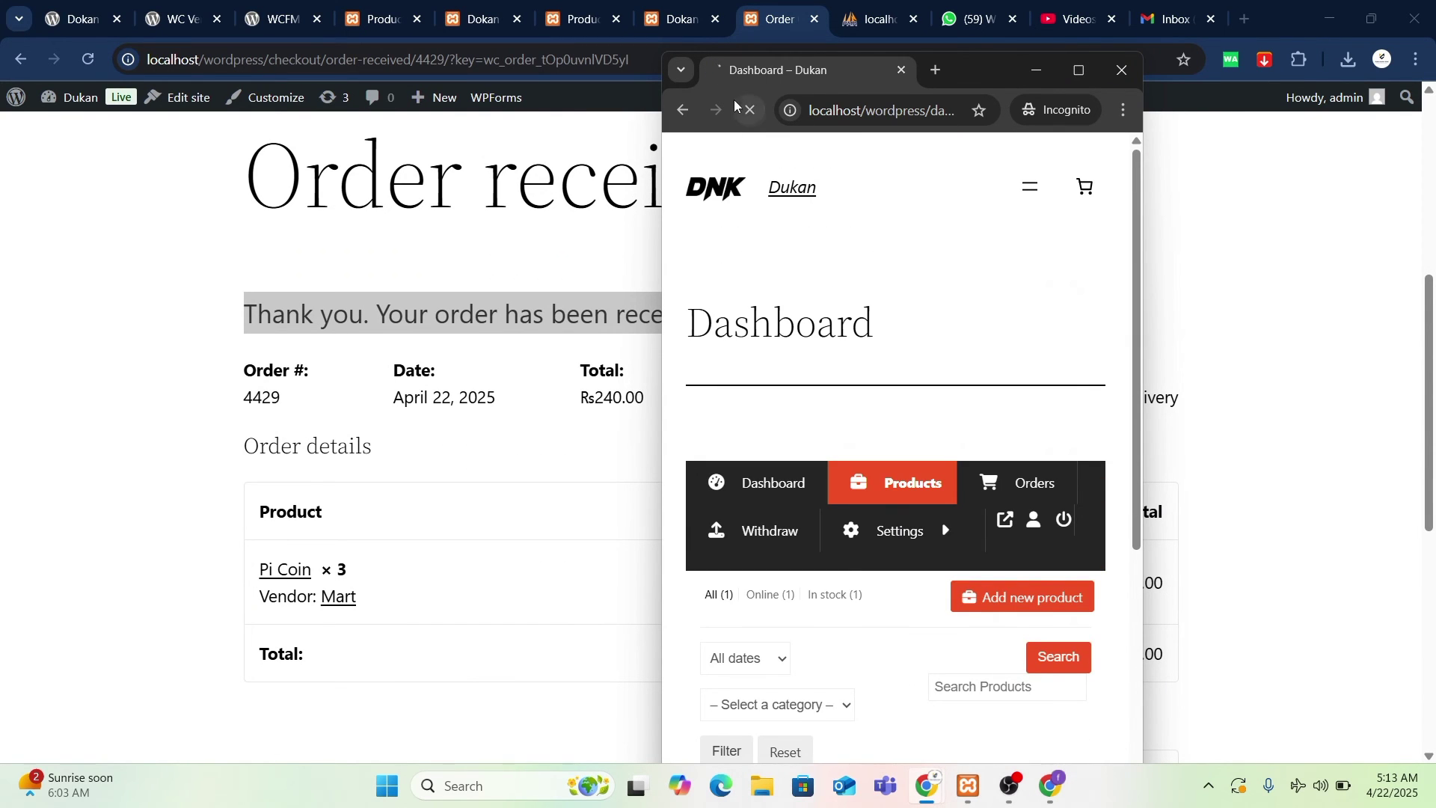
click(909, 110)
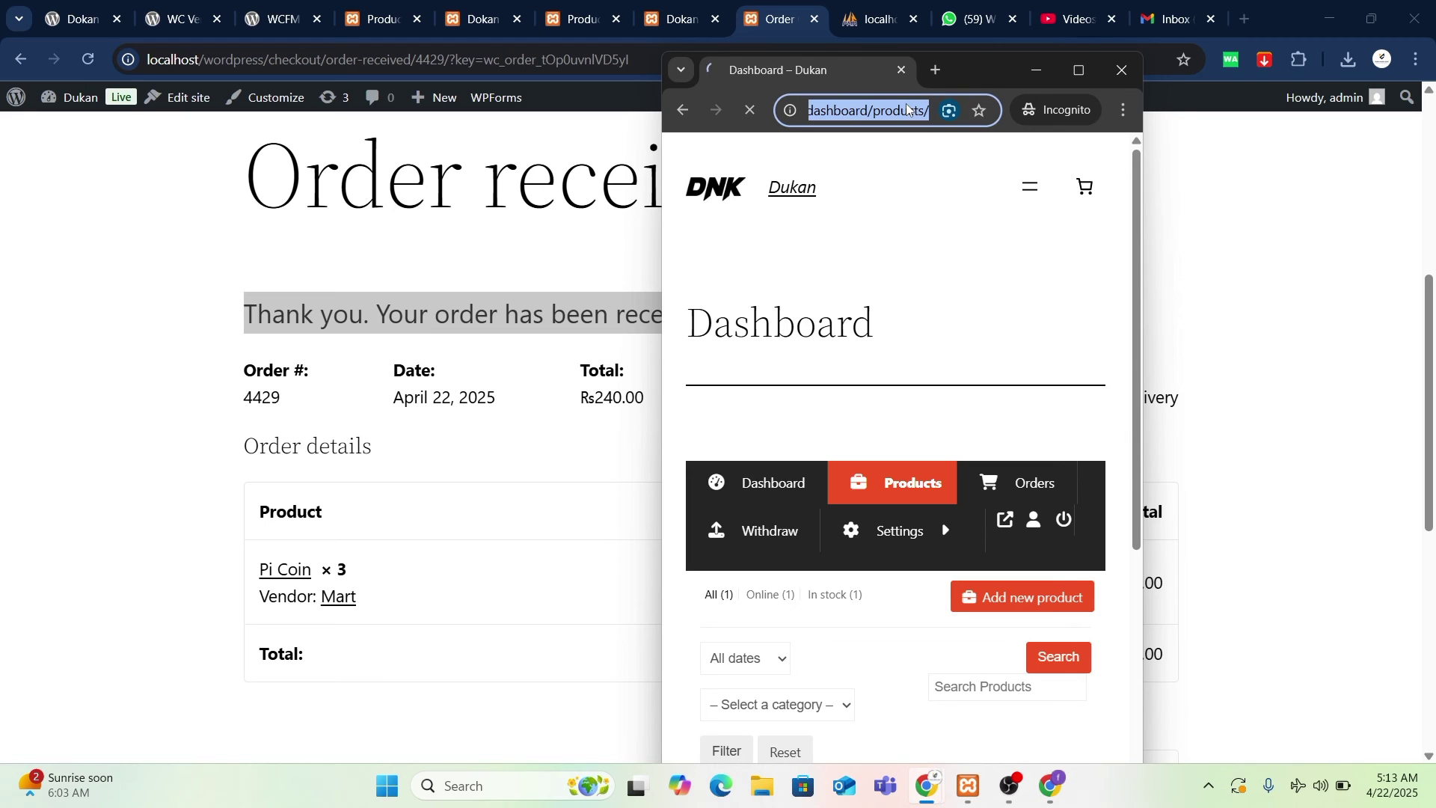
click(1077, 73)
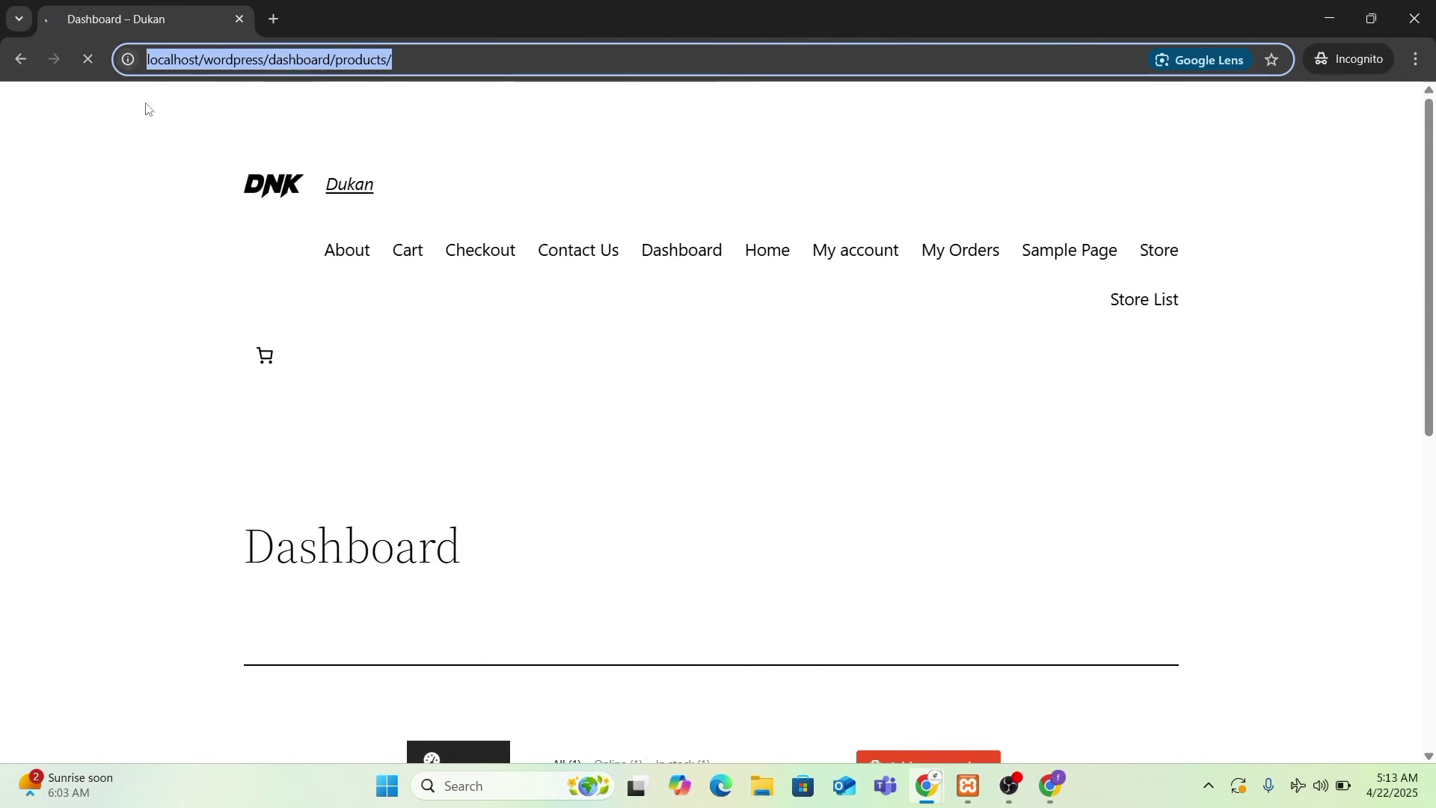
scroll(925, 525, down, 7)
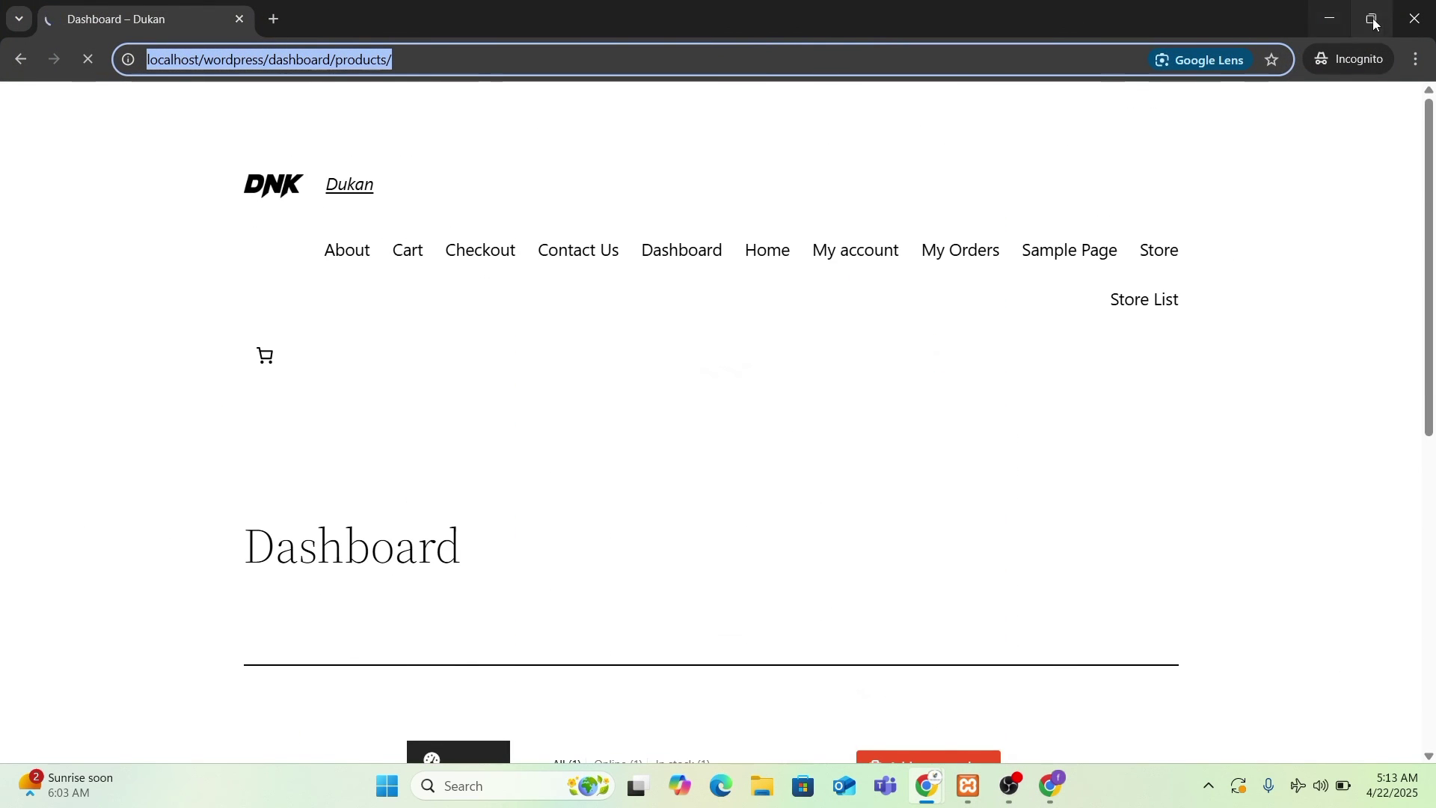
click(1372, 19)
scroll(1063, 362, down, 5)
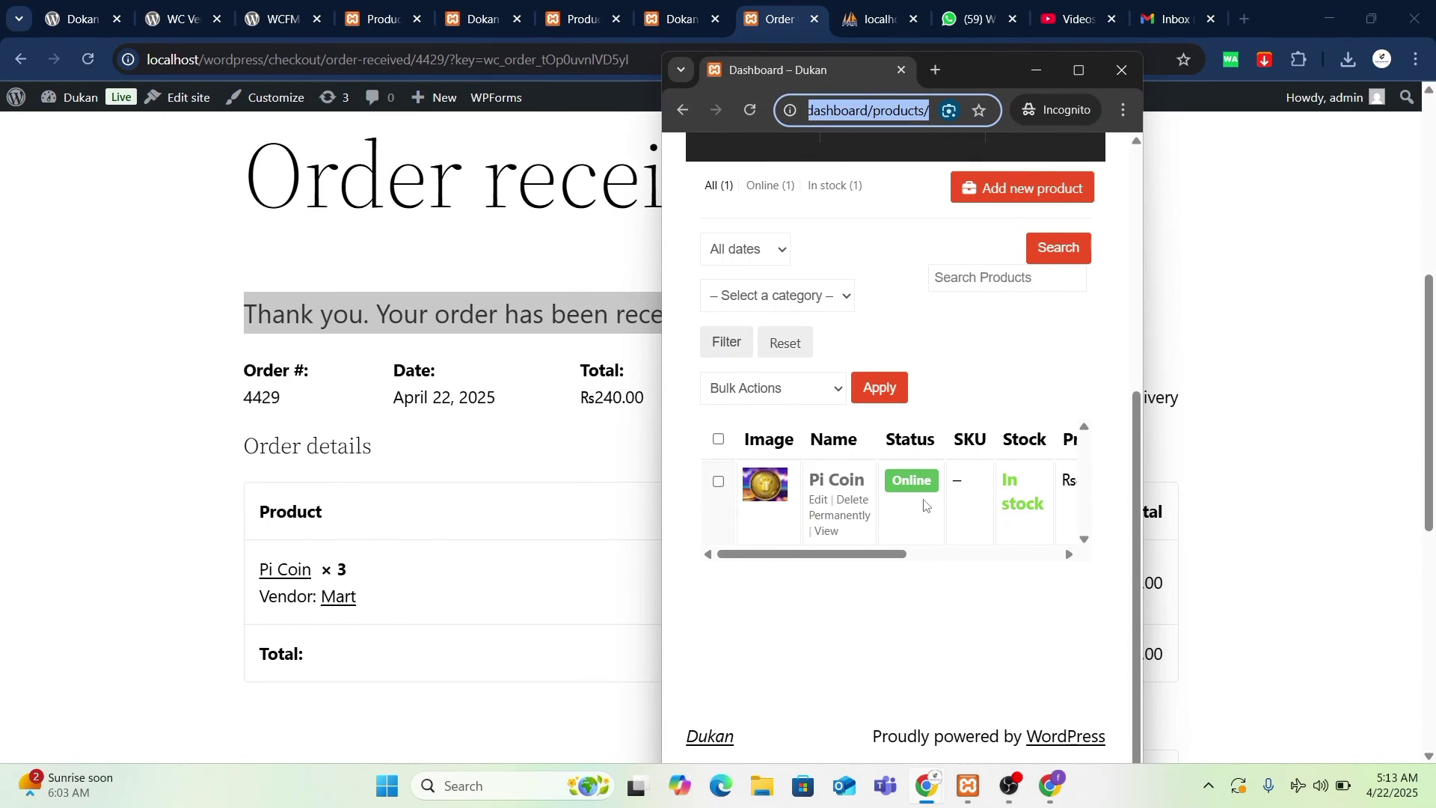
scroll(925, 505, up, 3)
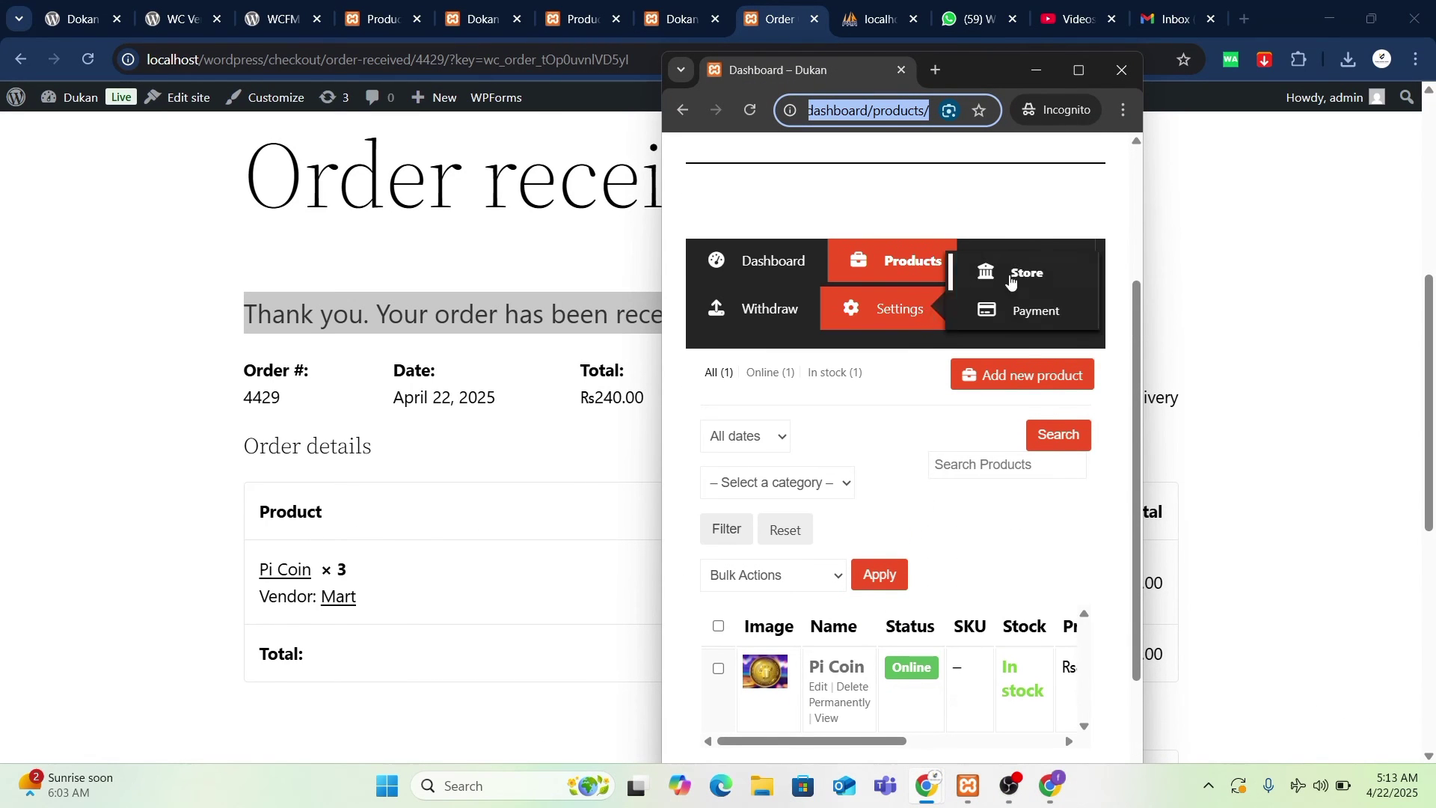
- Mark order 4429 Complete from the vendor Orders list's Action column, leaving Completed (1)
click(1052, 262)
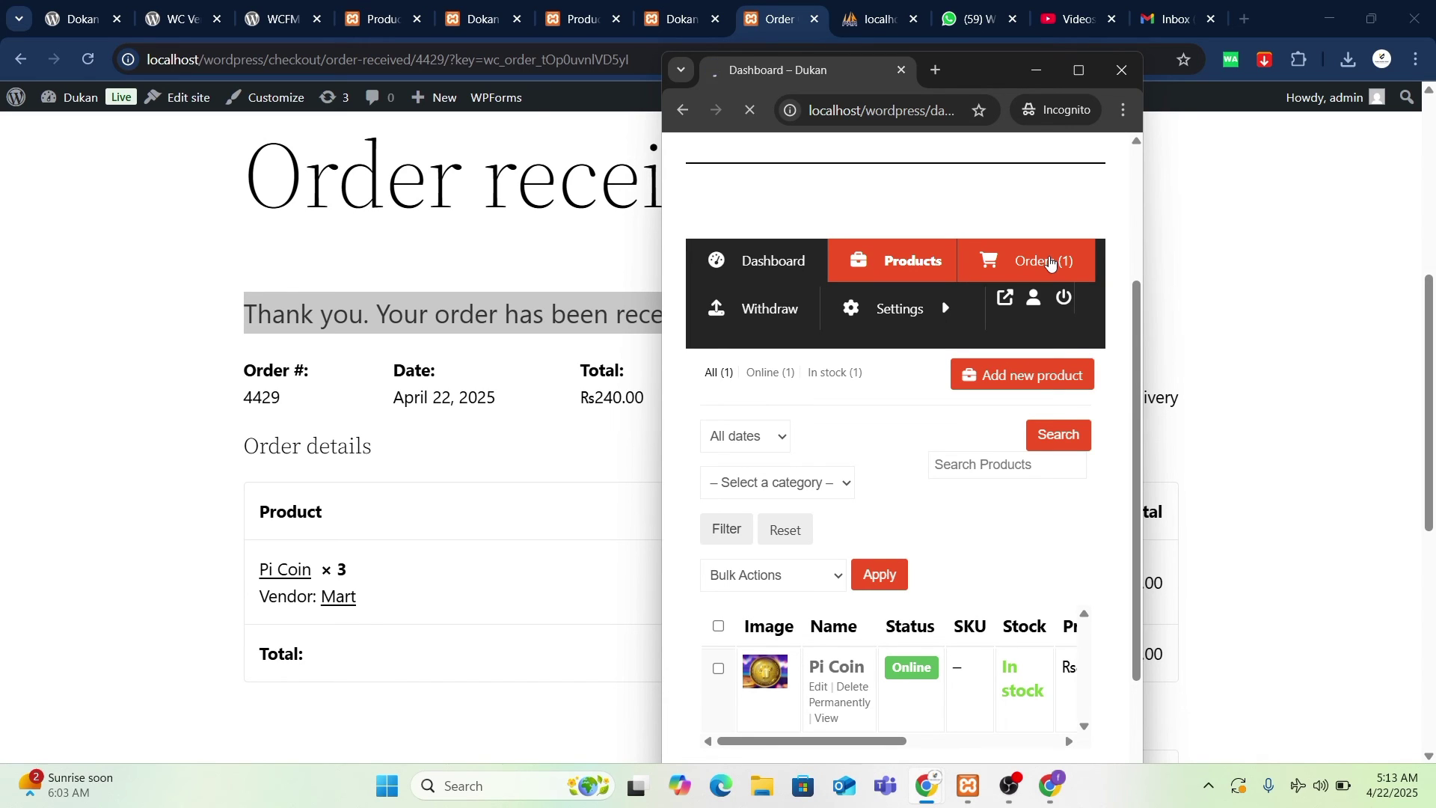
scroll(921, 503, down, 7)
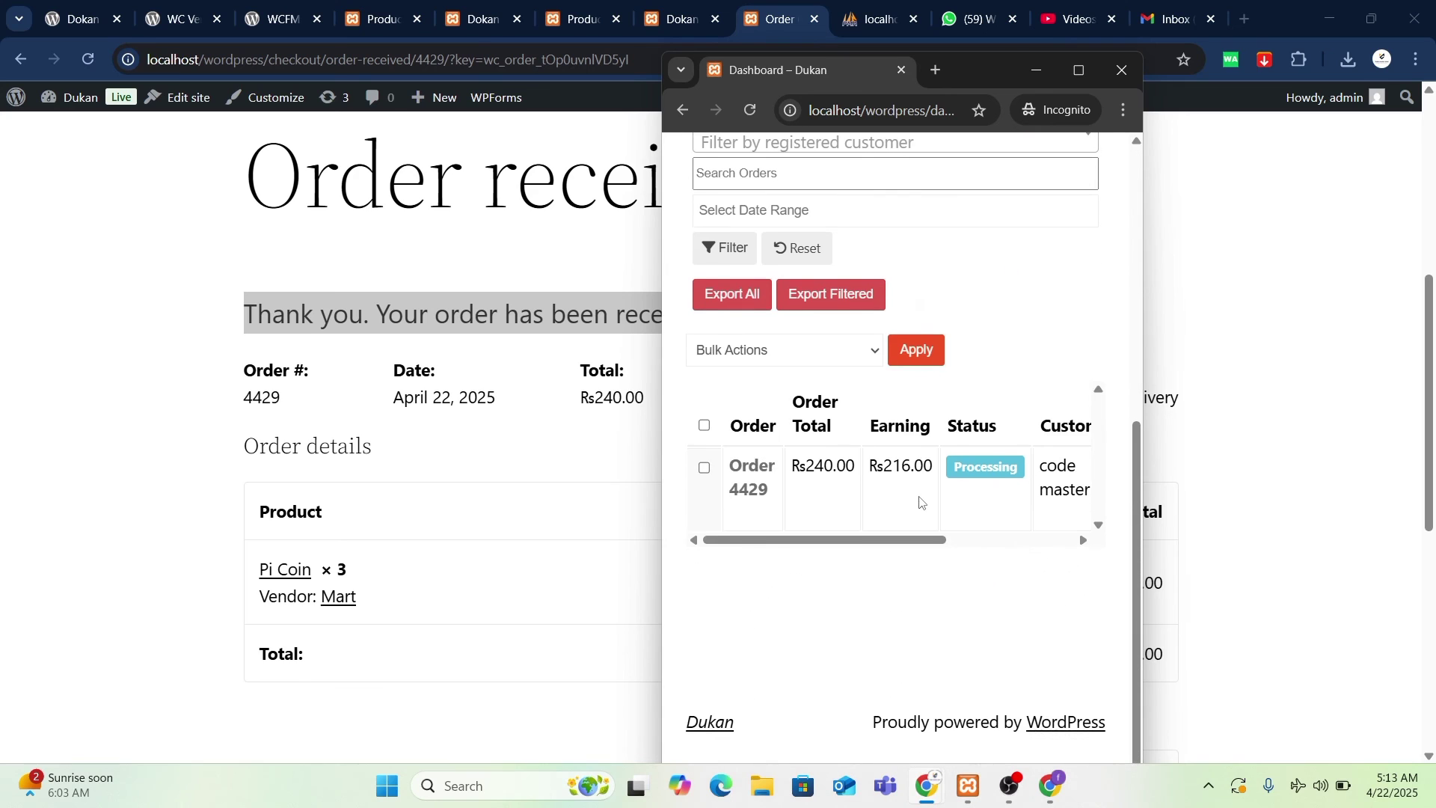
scroll(927, 503, right, 5)
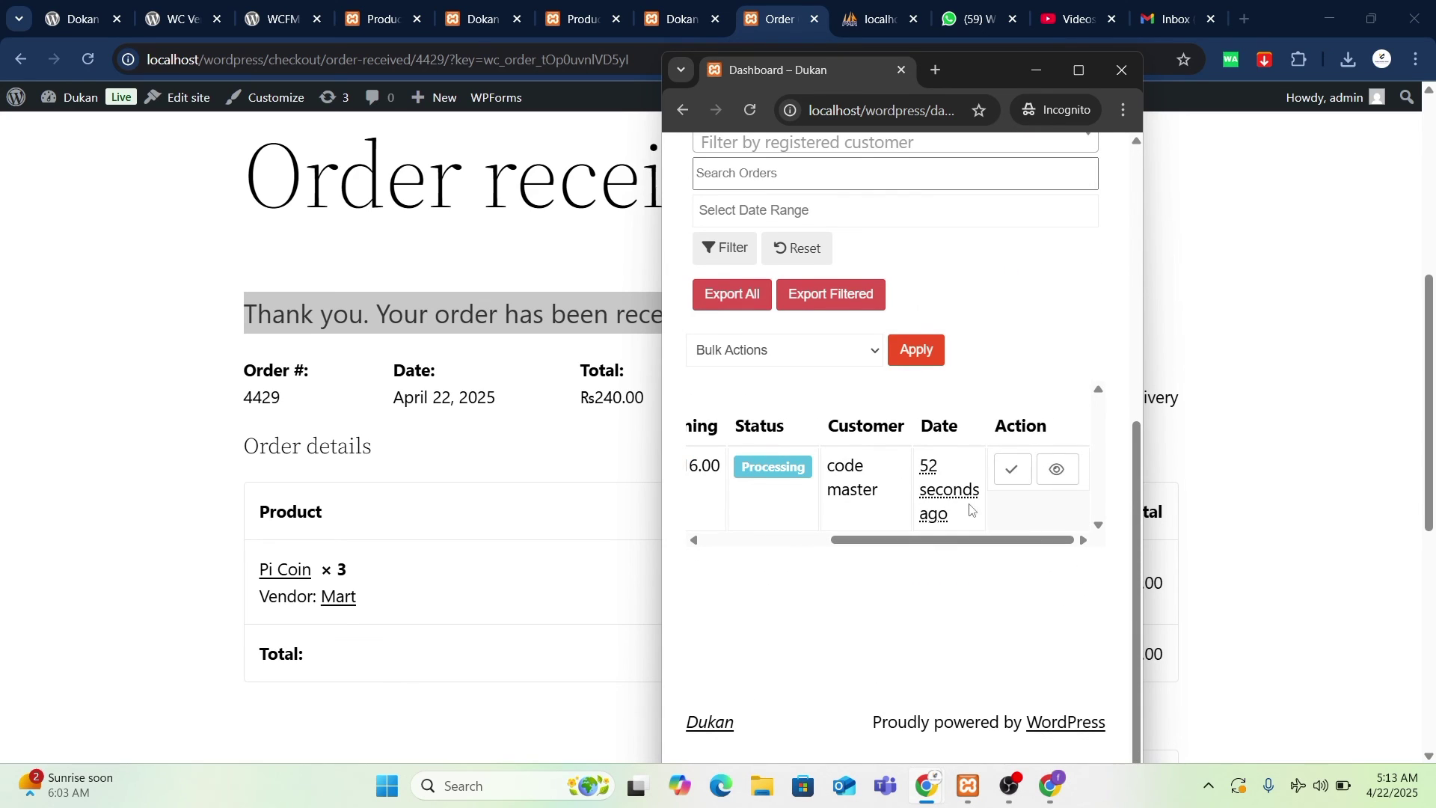
mouse_move(955, 545)
mouse_down()
mouse_move(872, 545)
mouse_move(953, 546)
mouse_up()
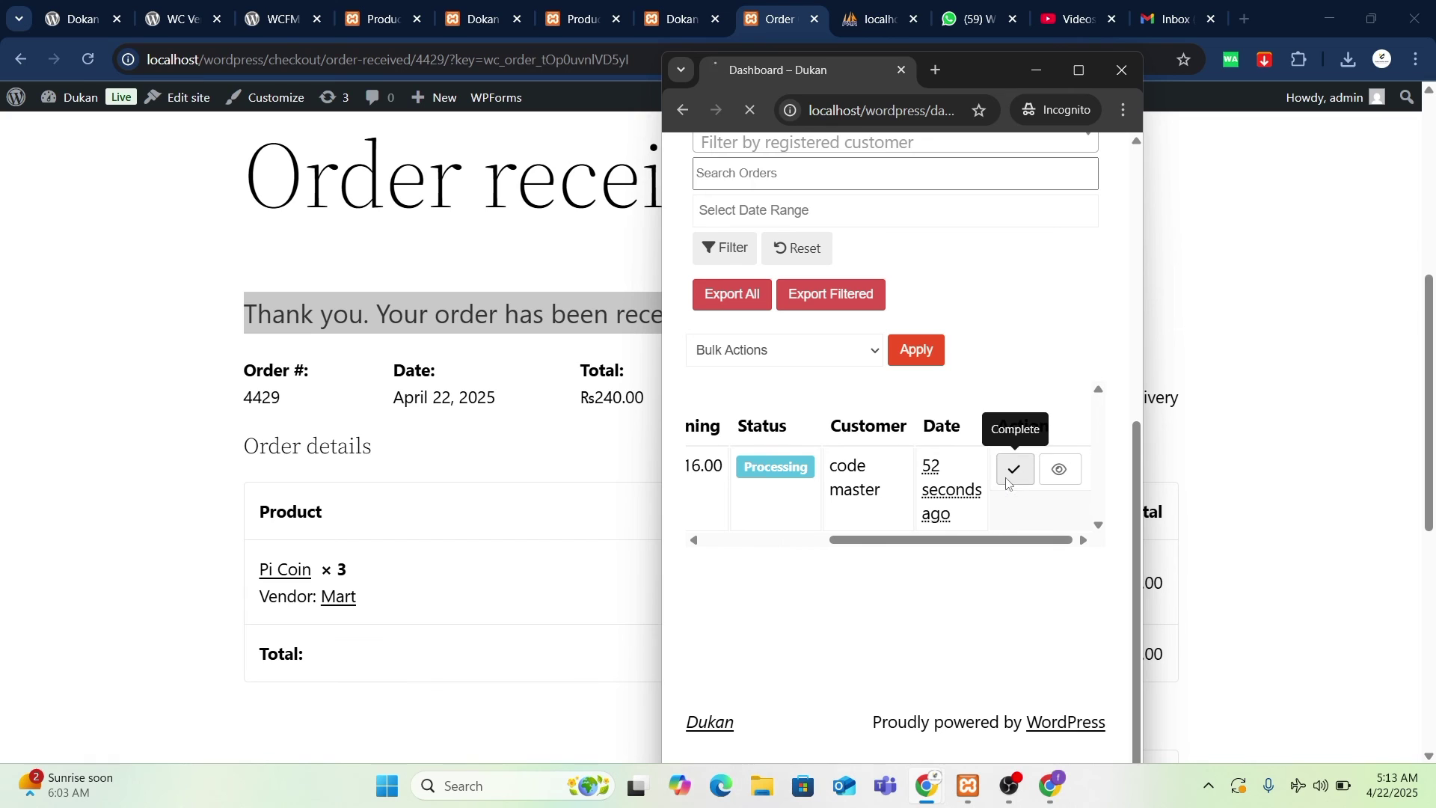
mouse_move(1016, 542)
mouse_down()
mouse_move(850, 547)
mouse_move(1006, 548)
mouse_up()
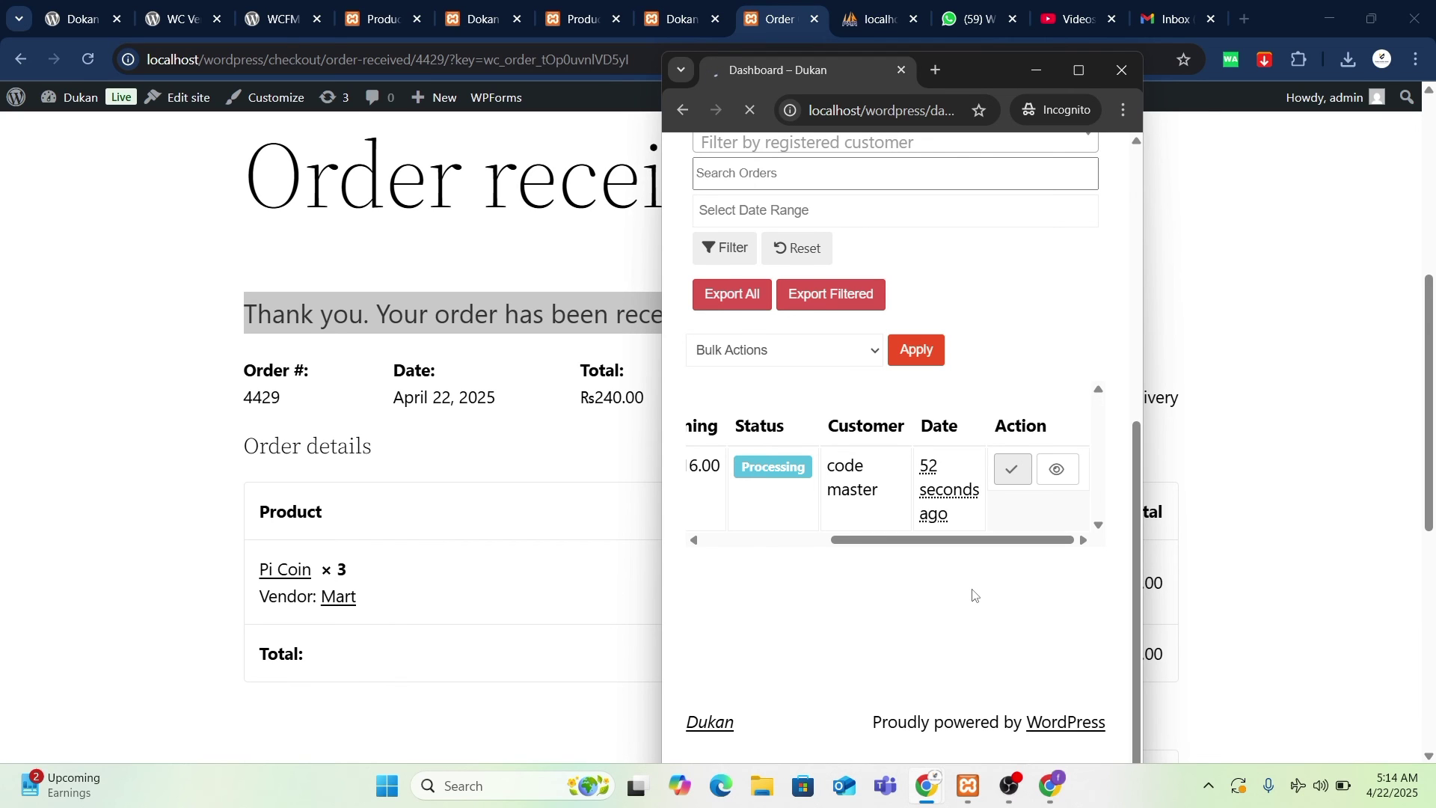
scroll(974, 594, up, 5)
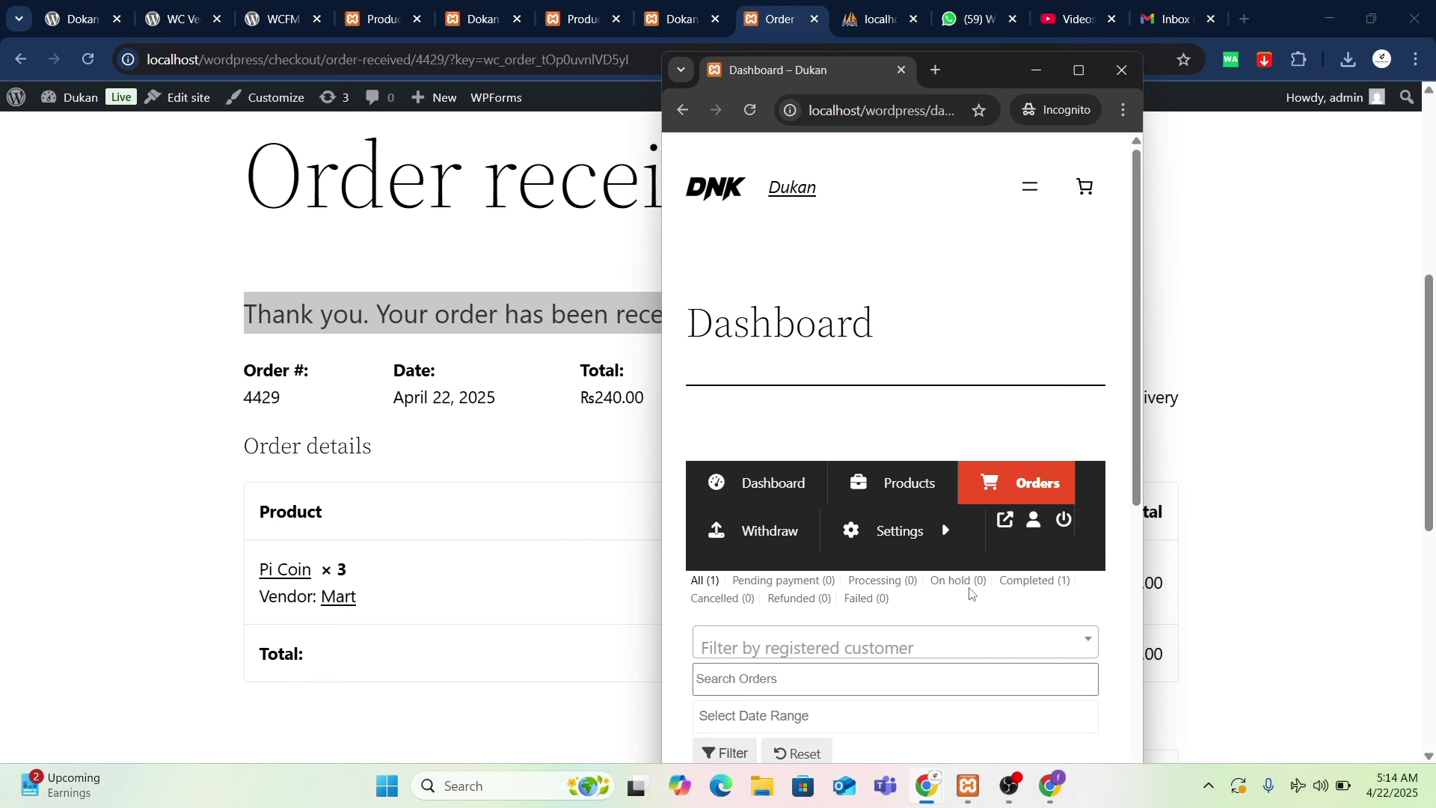
- Check the vendor's ₨216.00 withdrawable balance, then switch to the admin's Dokan dashboard tab
scroll(971, 593, down, 5)
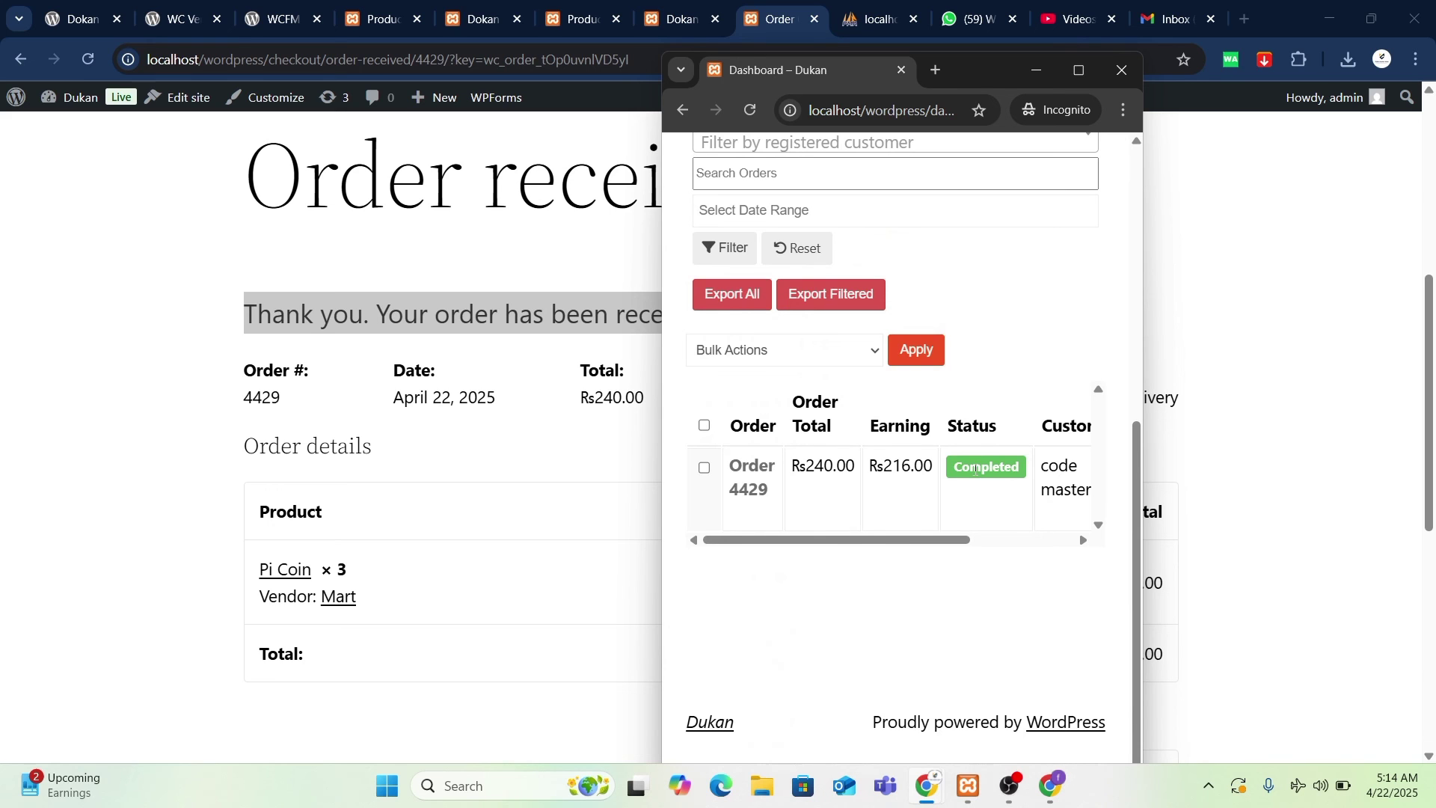
scroll(954, 534, up, 5)
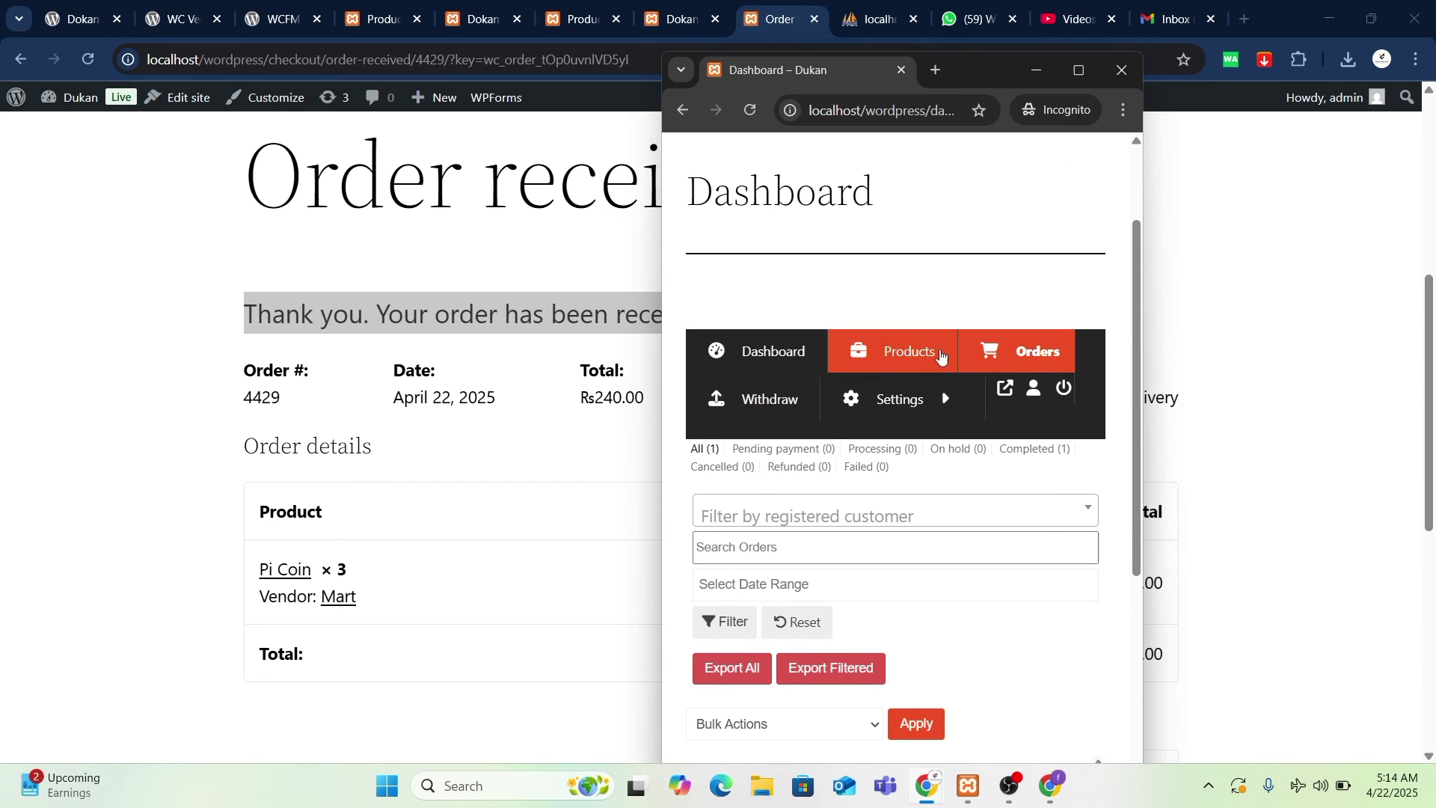
scroll(986, 649, down, 5)
scroll(957, 468, up, 5)
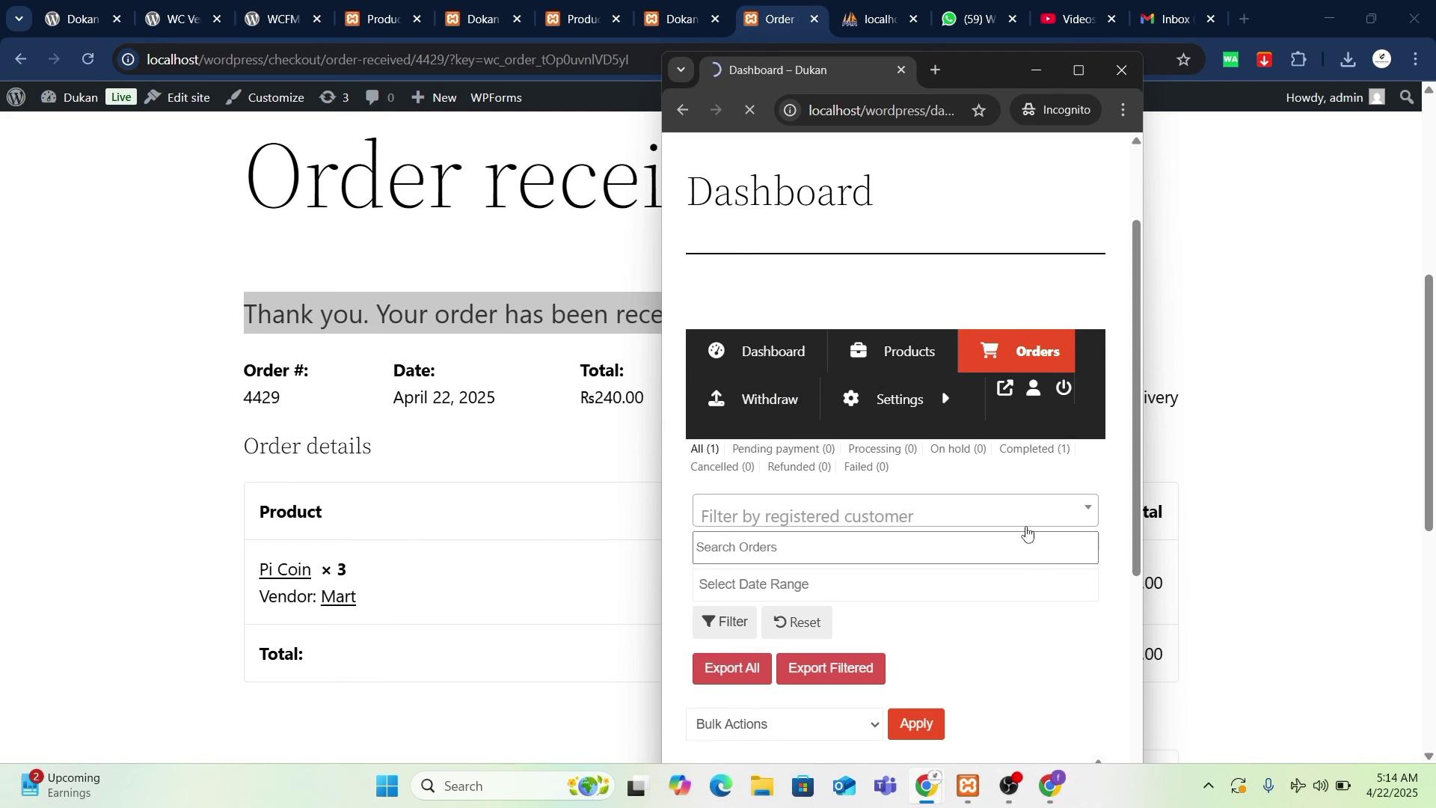
scroll(1027, 532, down, 5)
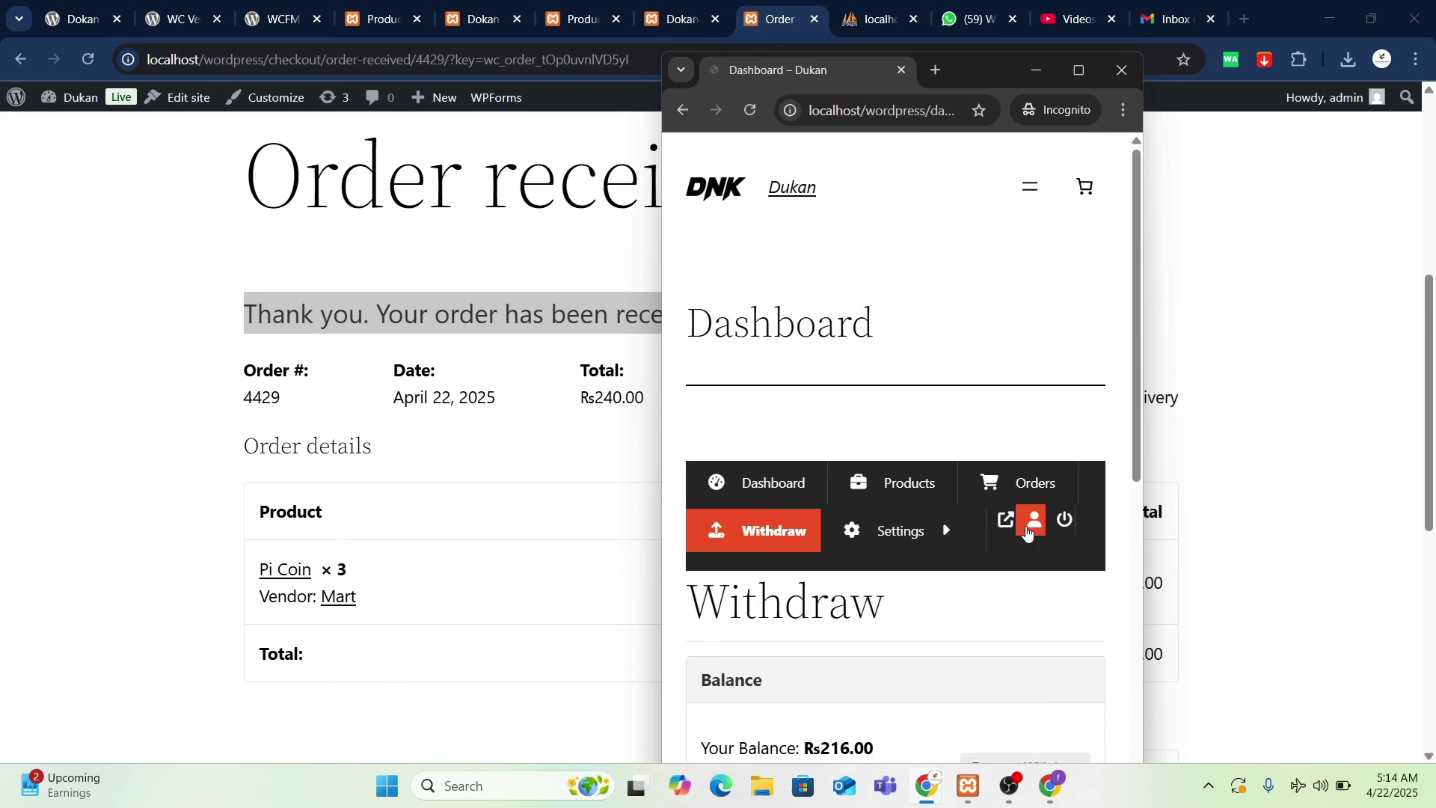
scroll(1027, 532, down, 7)
scroll(1027, 531, down, 1)
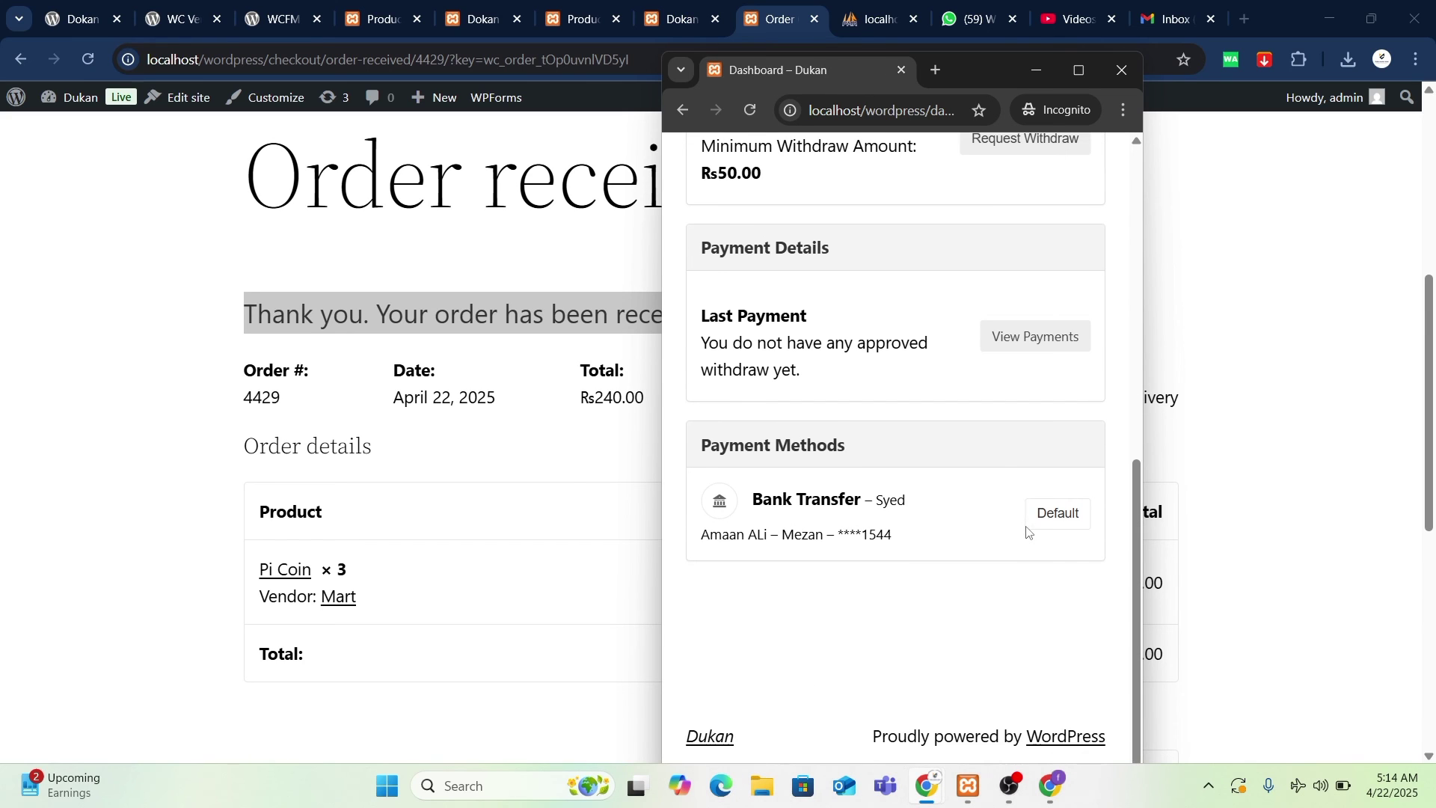
scroll(935, 562, up, 3)
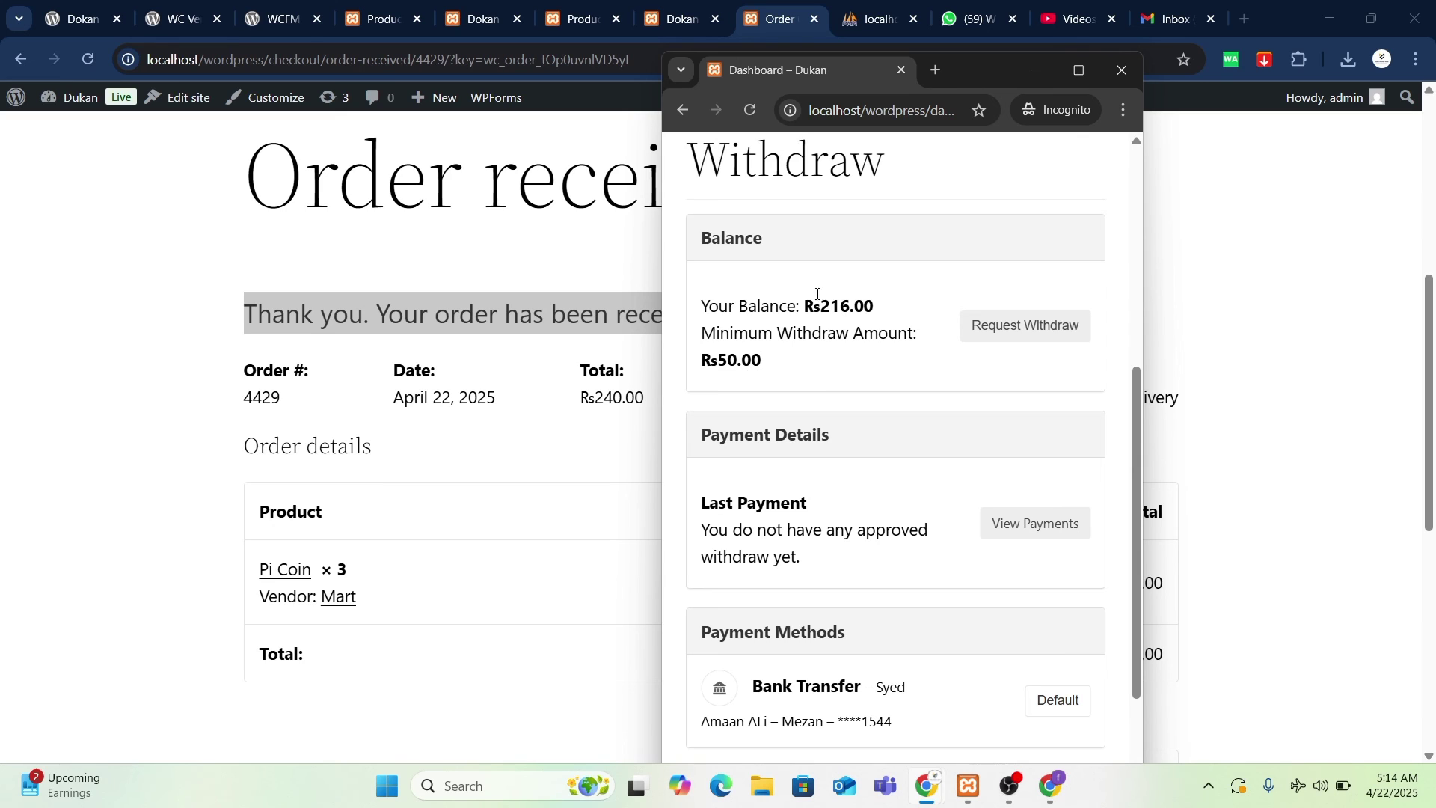
drag(818, 295, 911, 312)
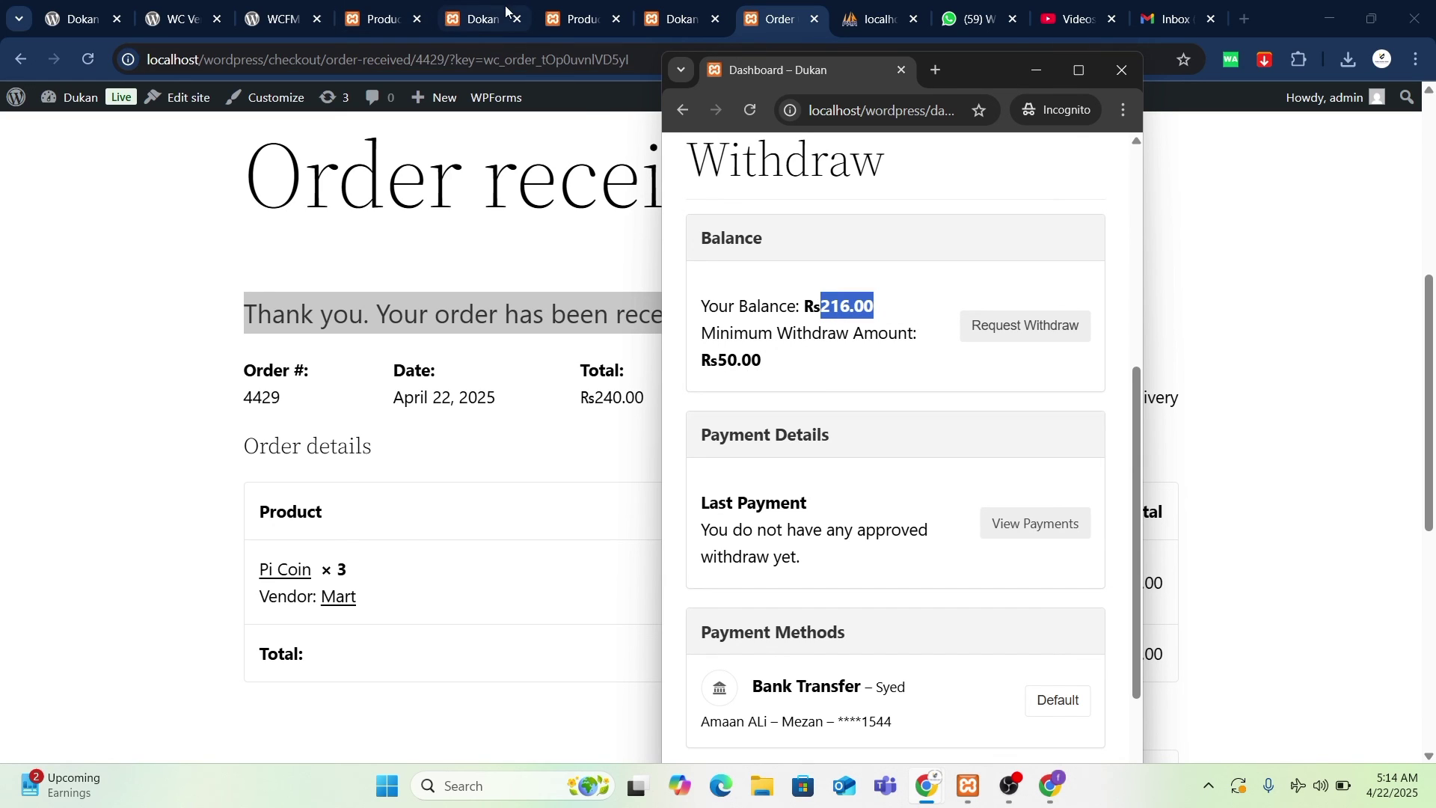
click(474, 19)
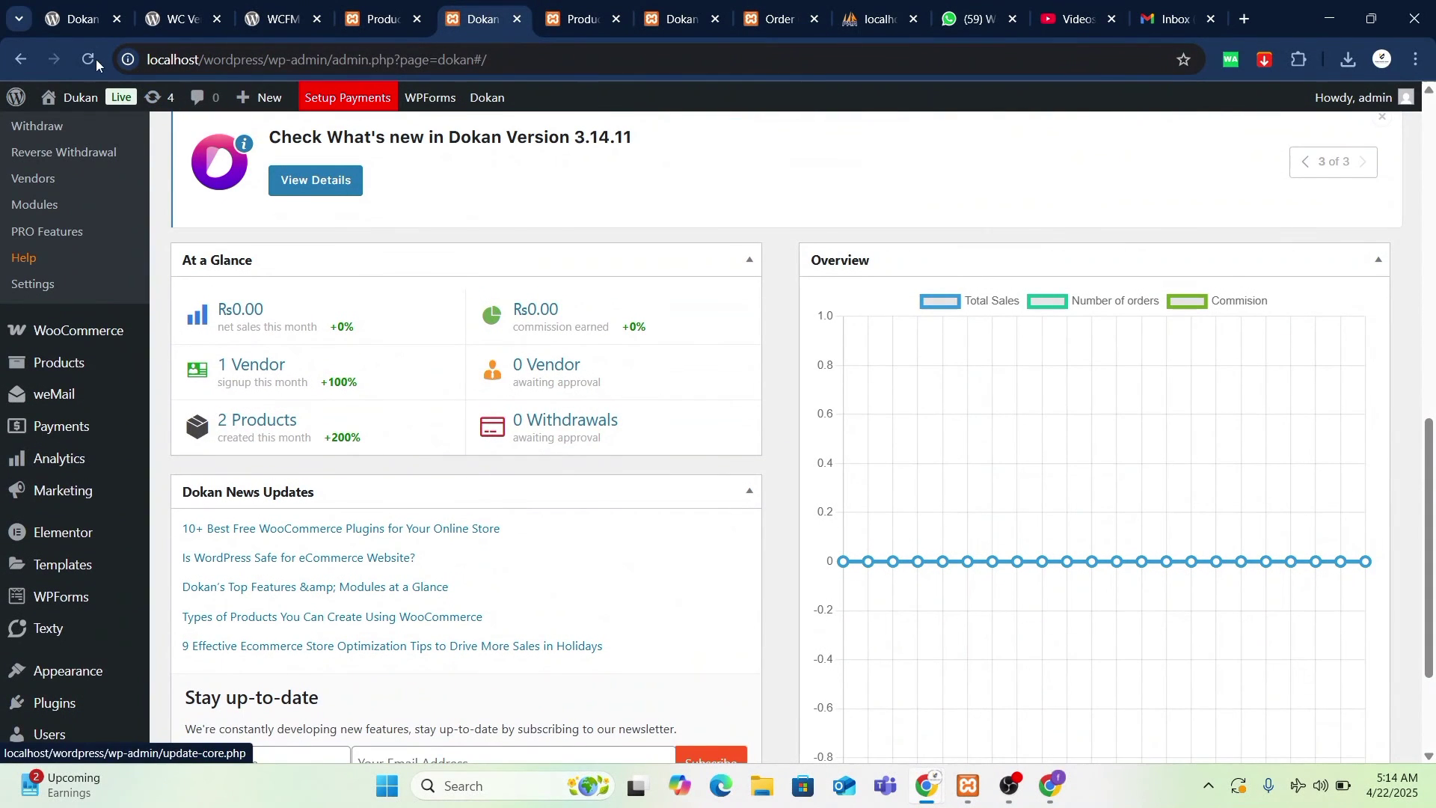
- Reload the admin Dokan dashboard and bring the vendor's Withdraw page forward
click(90, 59)
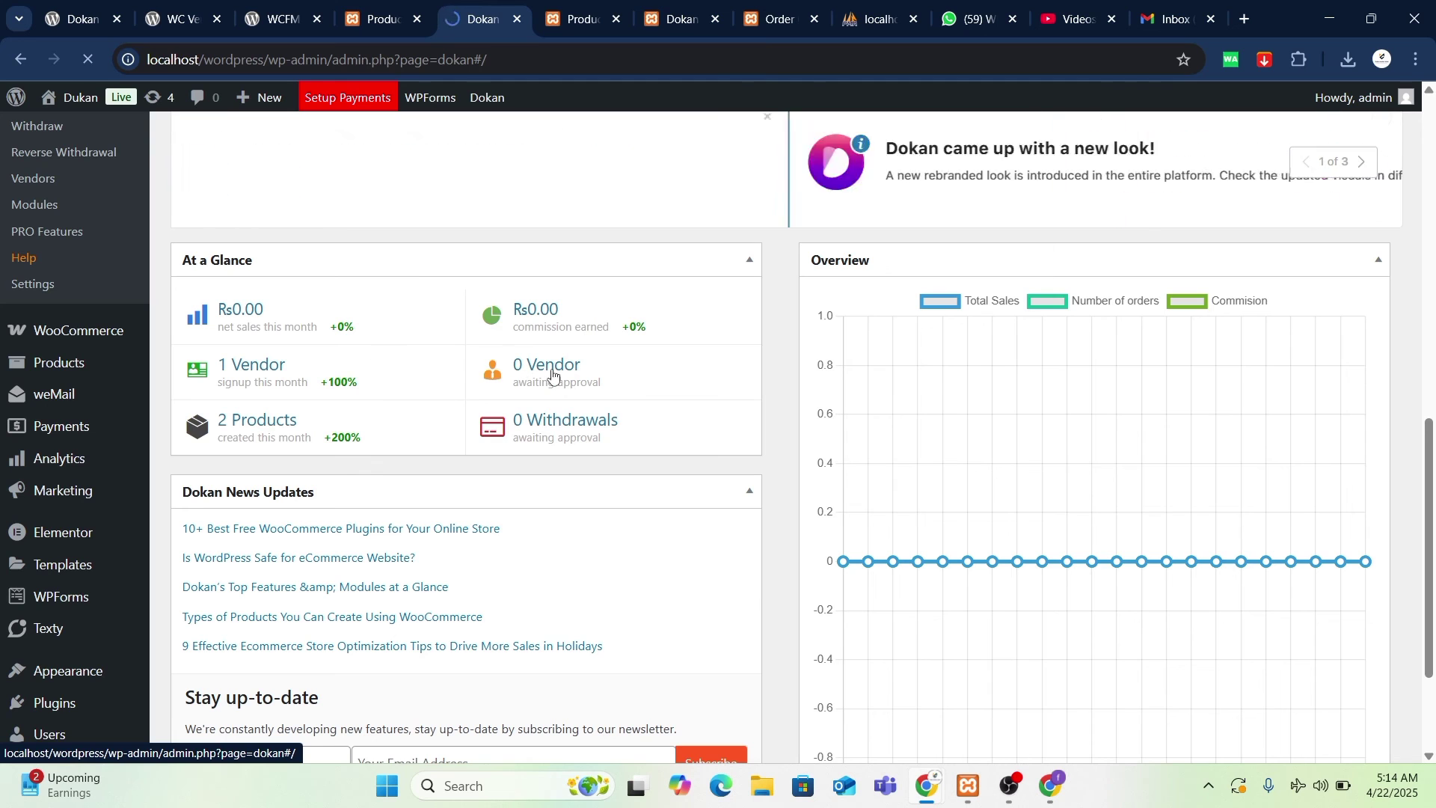
mouse_move(921, 792)
click(1026, 688)
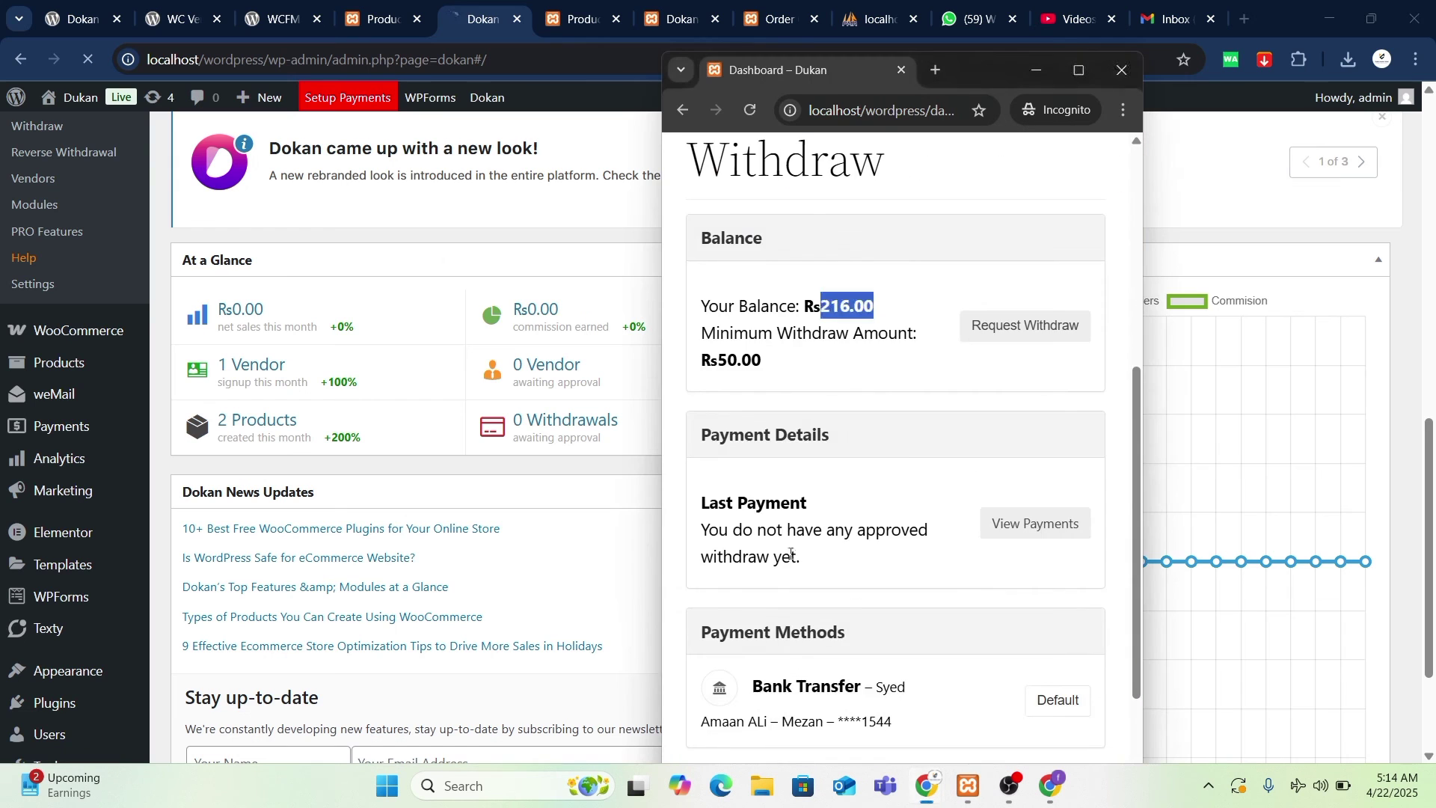
scroll(817, 522, down, 3)
scroll(939, 559, up, 5)
scroll(938, 560, down, 1)
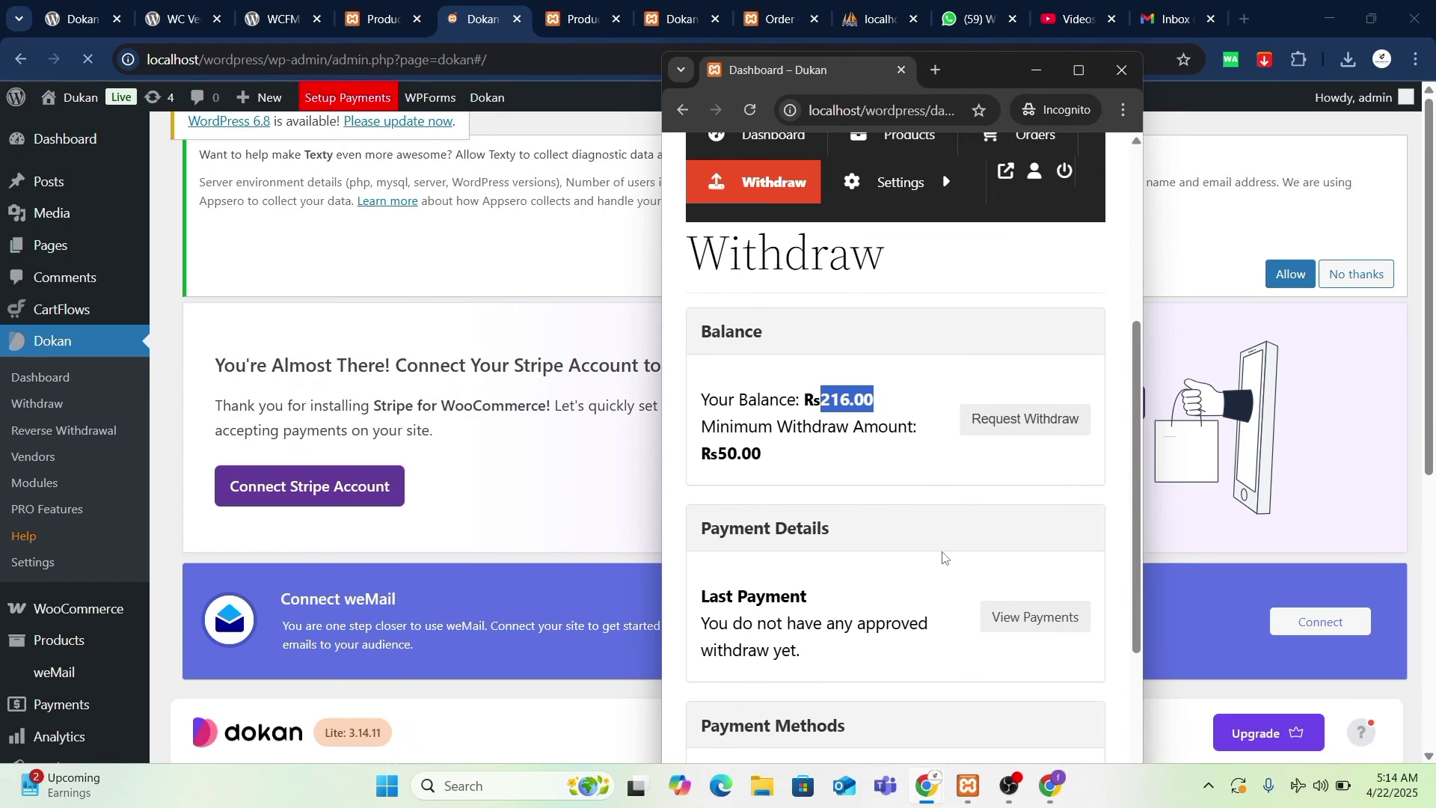
- Request a ₨216 withdrawal using Bank Transfer as the method
click(1028, 423)
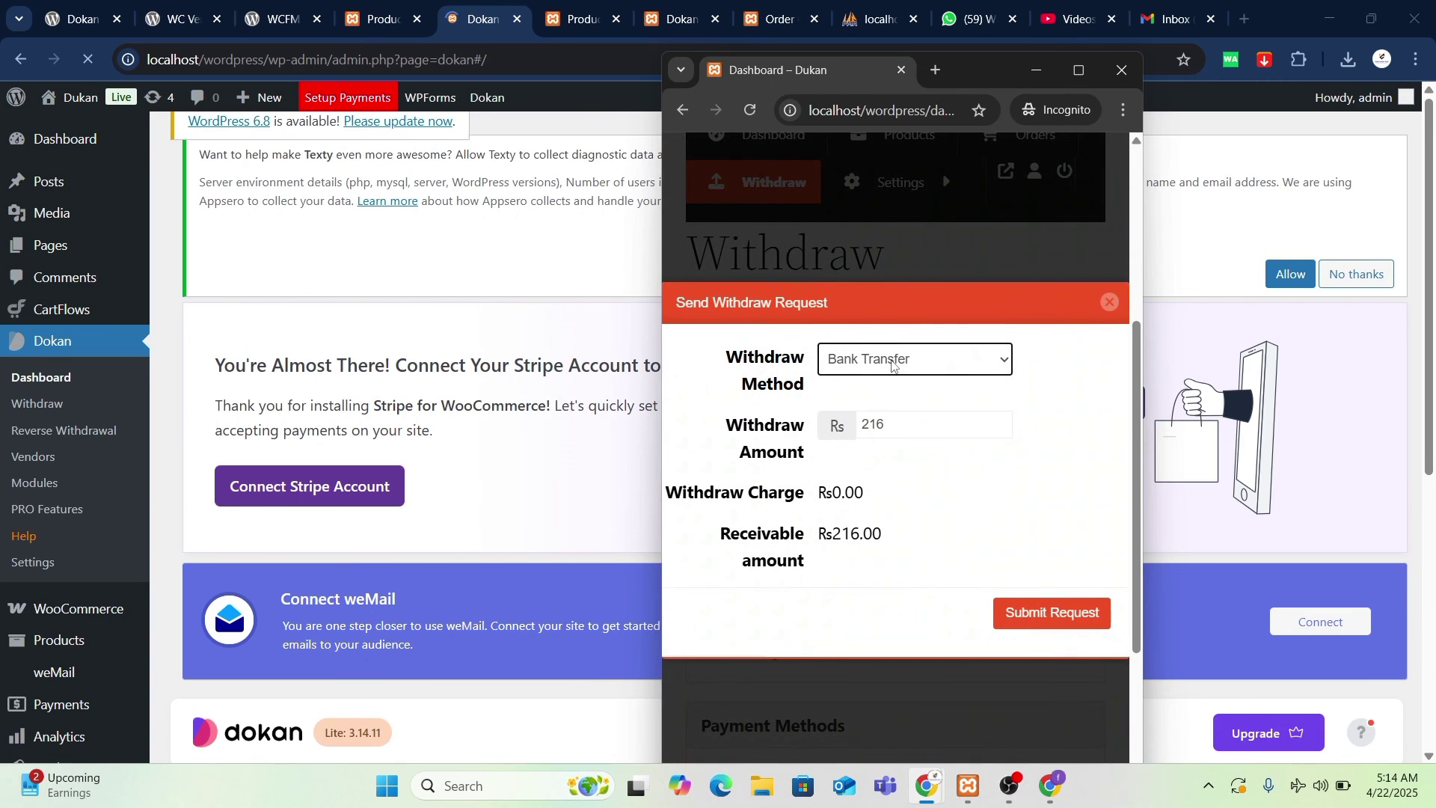
click(938, 365)
click(940, 383)
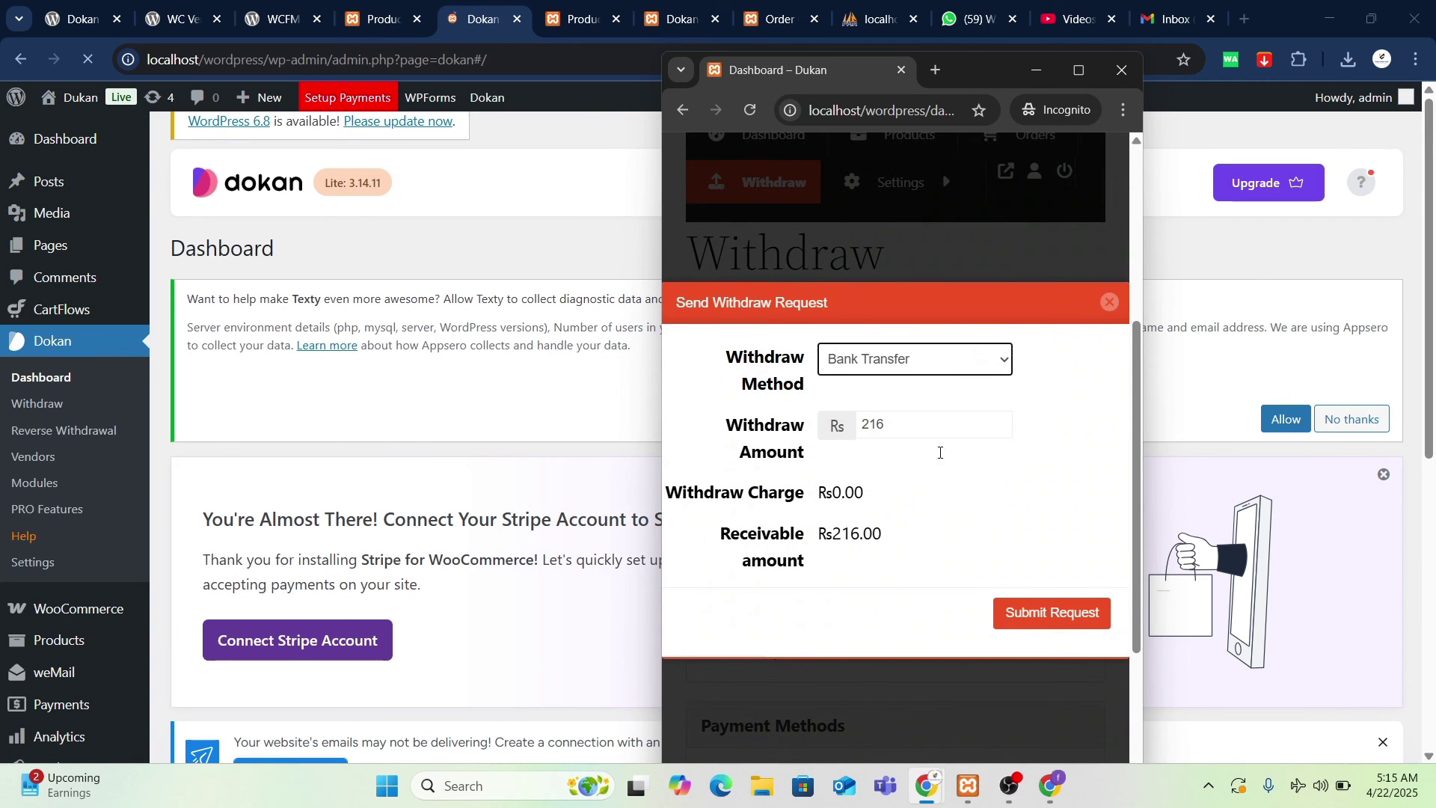
click(1019, 607)
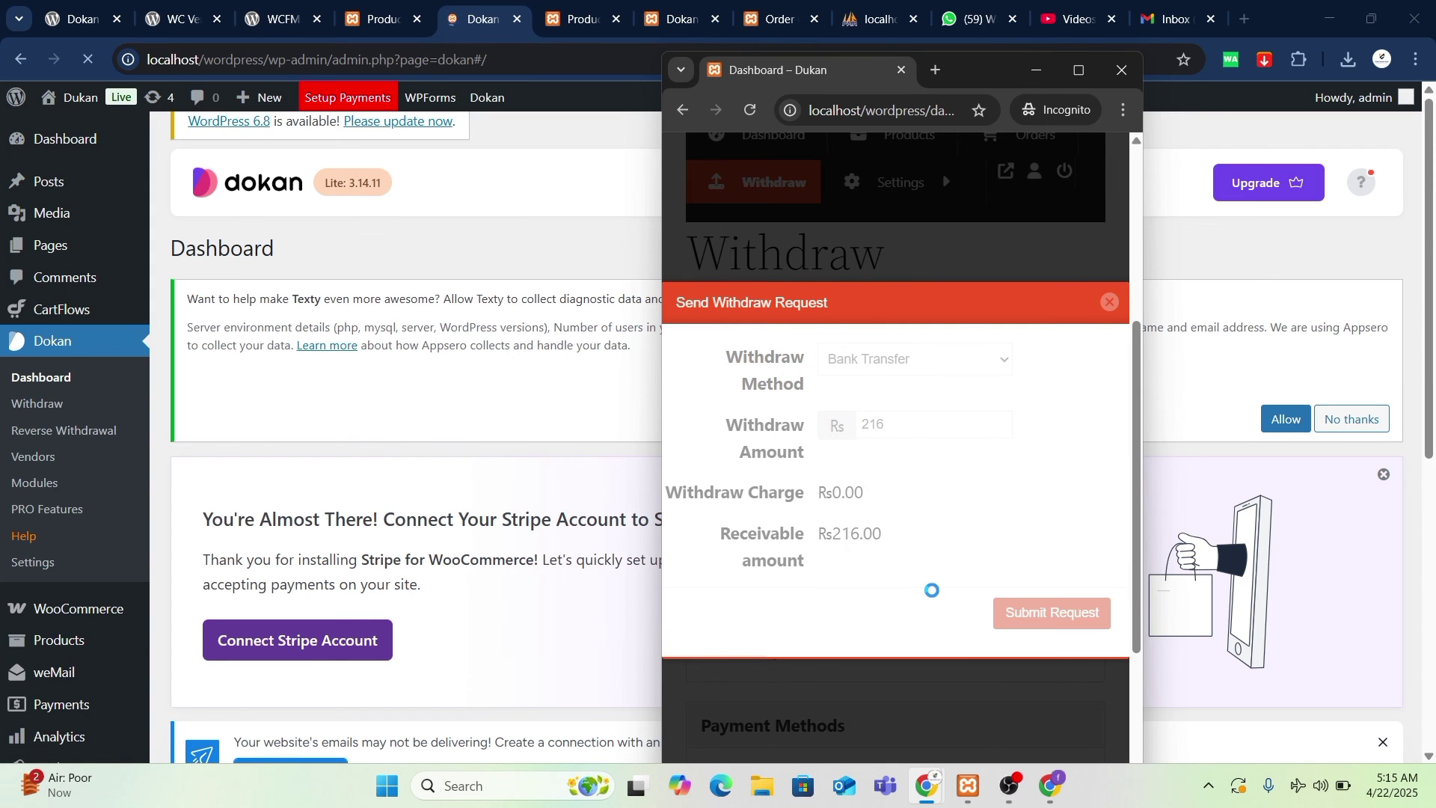
scroll(610, 496, down, 8)
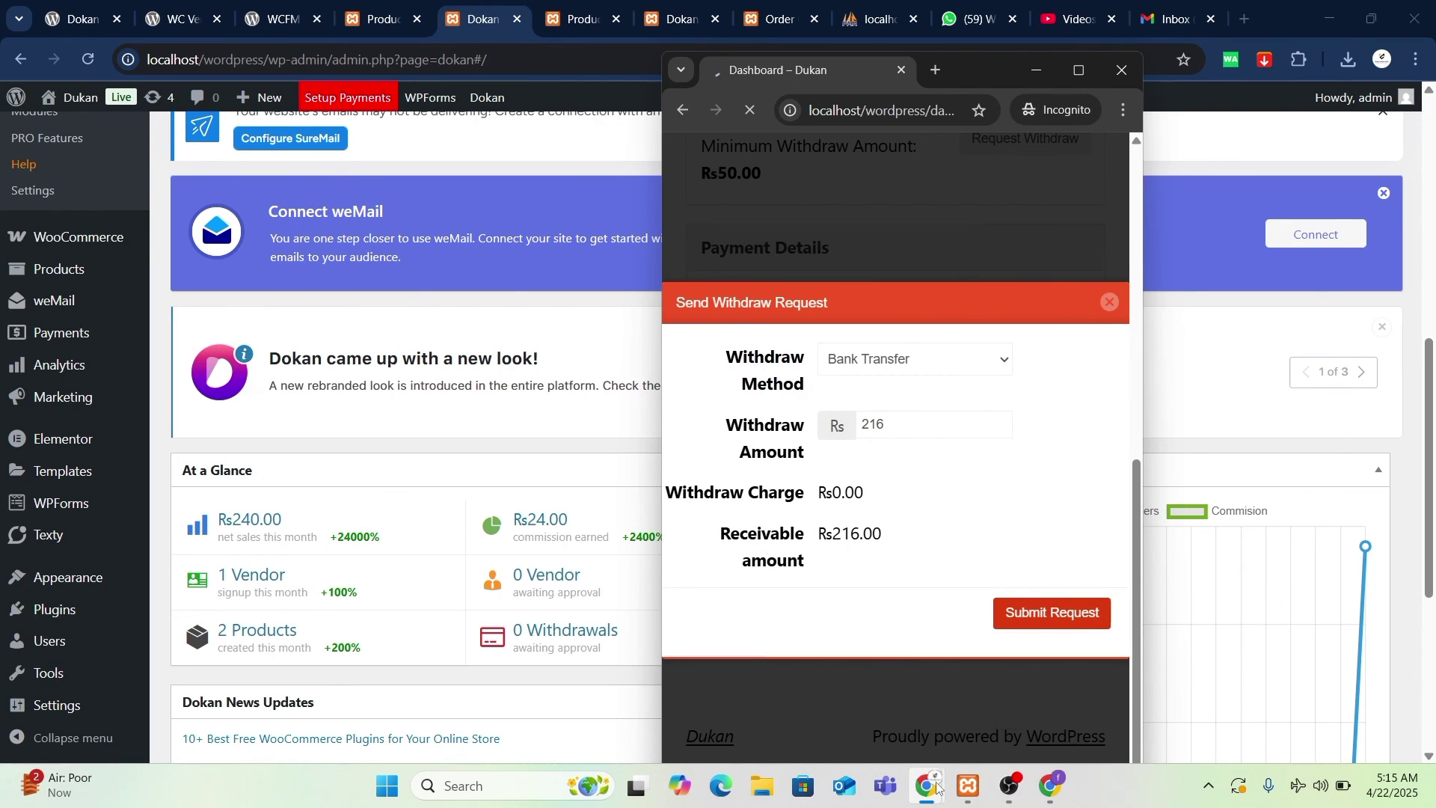
- Approve the vendor's pending ₨216.00 Bank Transfer request under Dokan > Withdraw, leaving Pending 0, Approved 1
click(1036, 70)
scroll(370, 513, down, 5)
scroll(370, 513, up, 1)
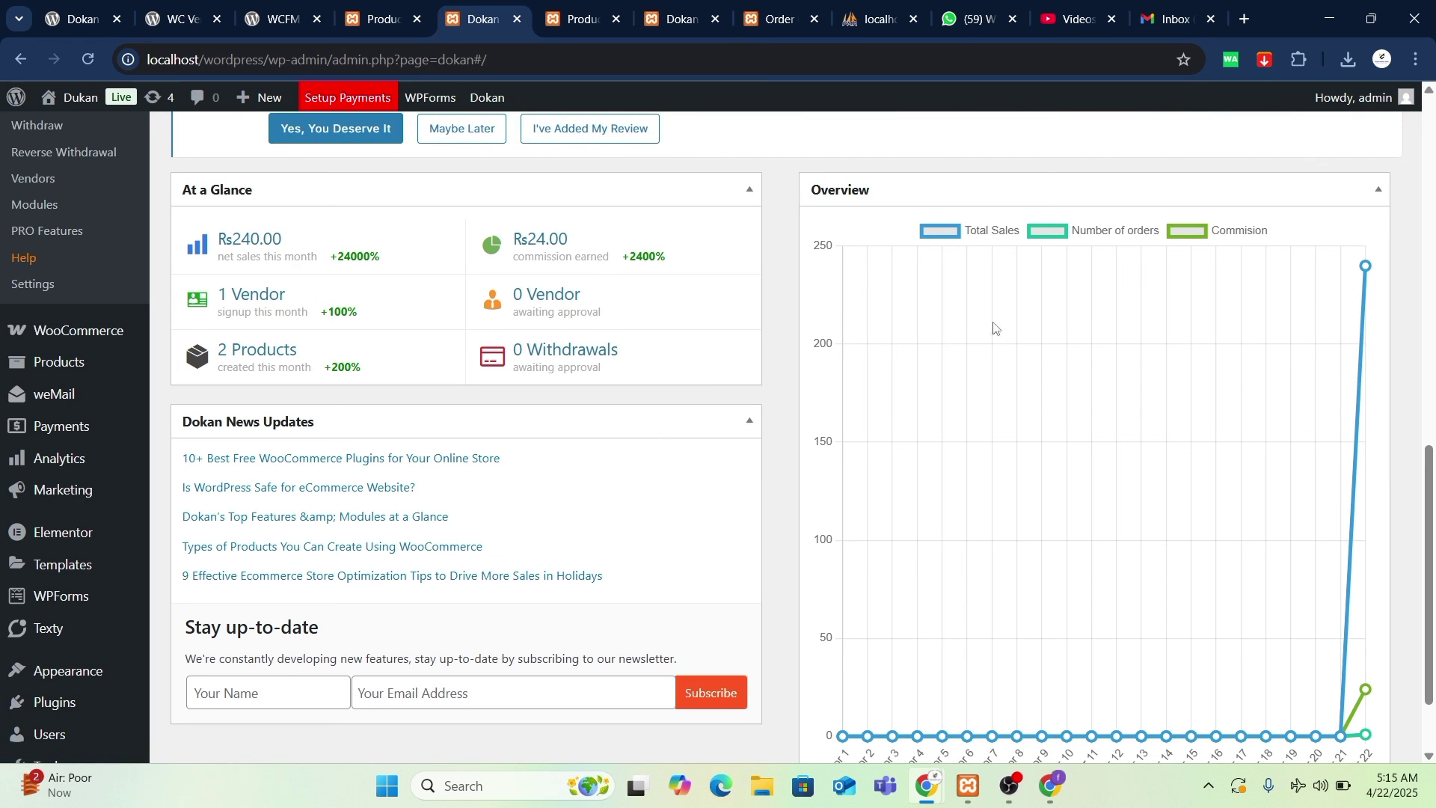
scroll(70, 334, up, 2)
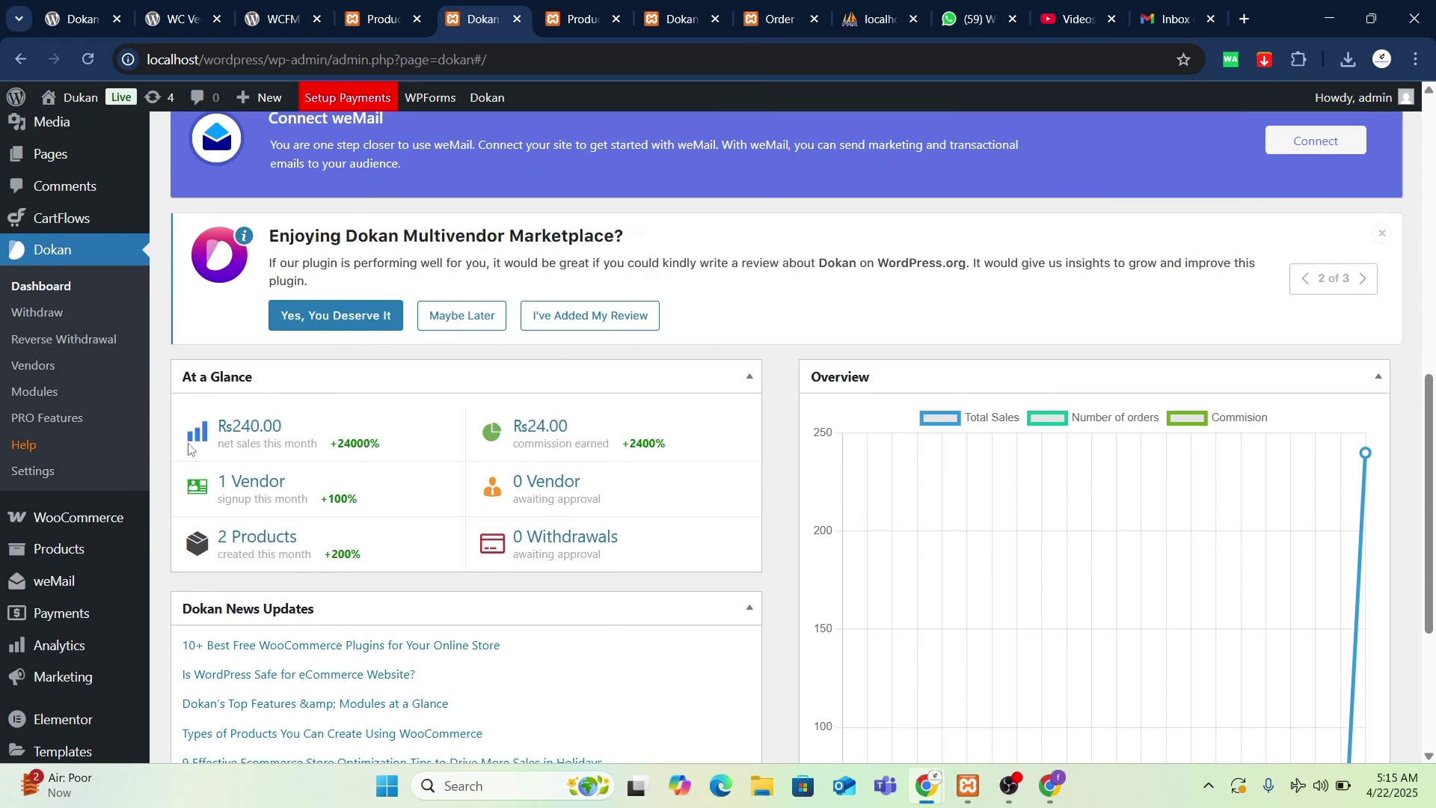
click(66, 319)
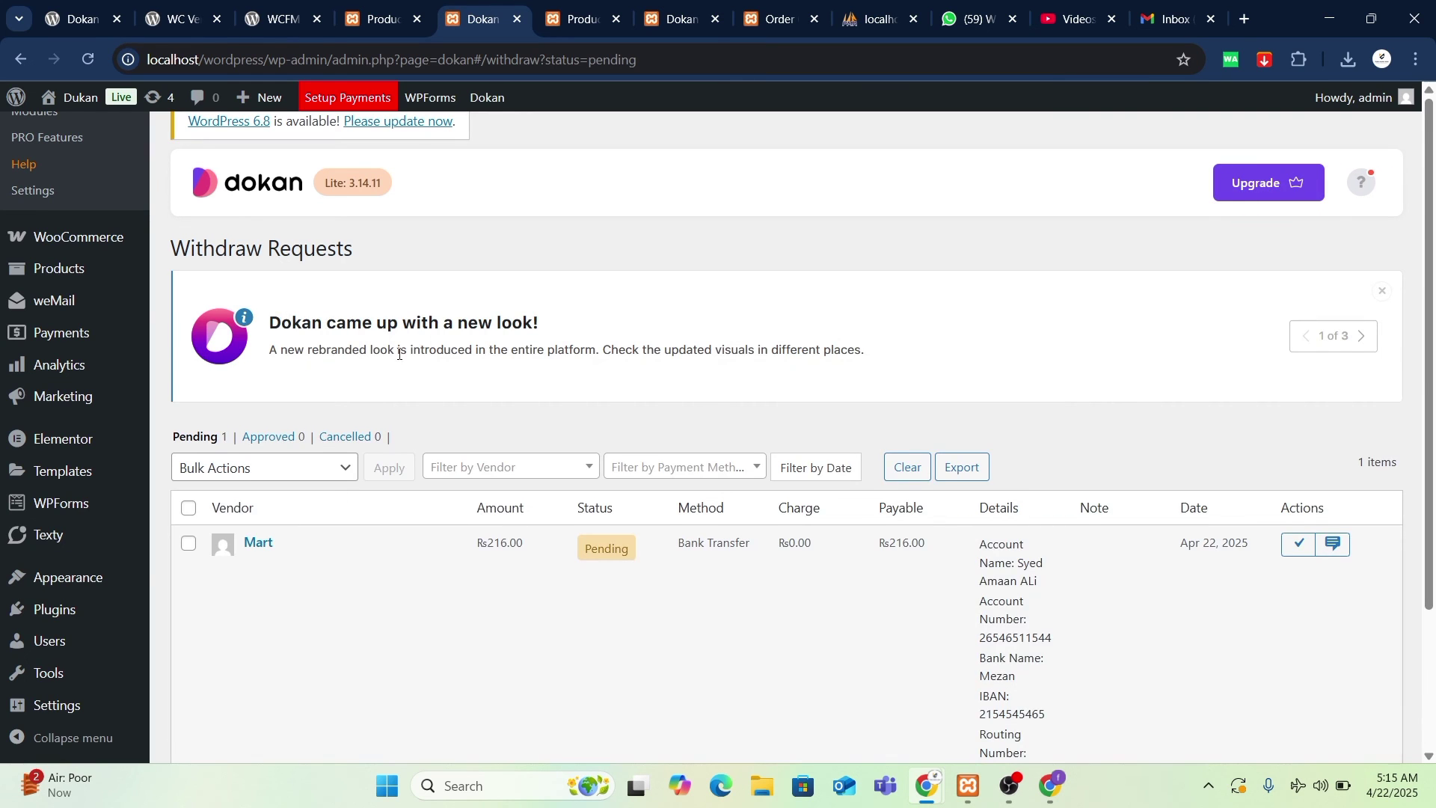
scroll(399, 354, down, 3)
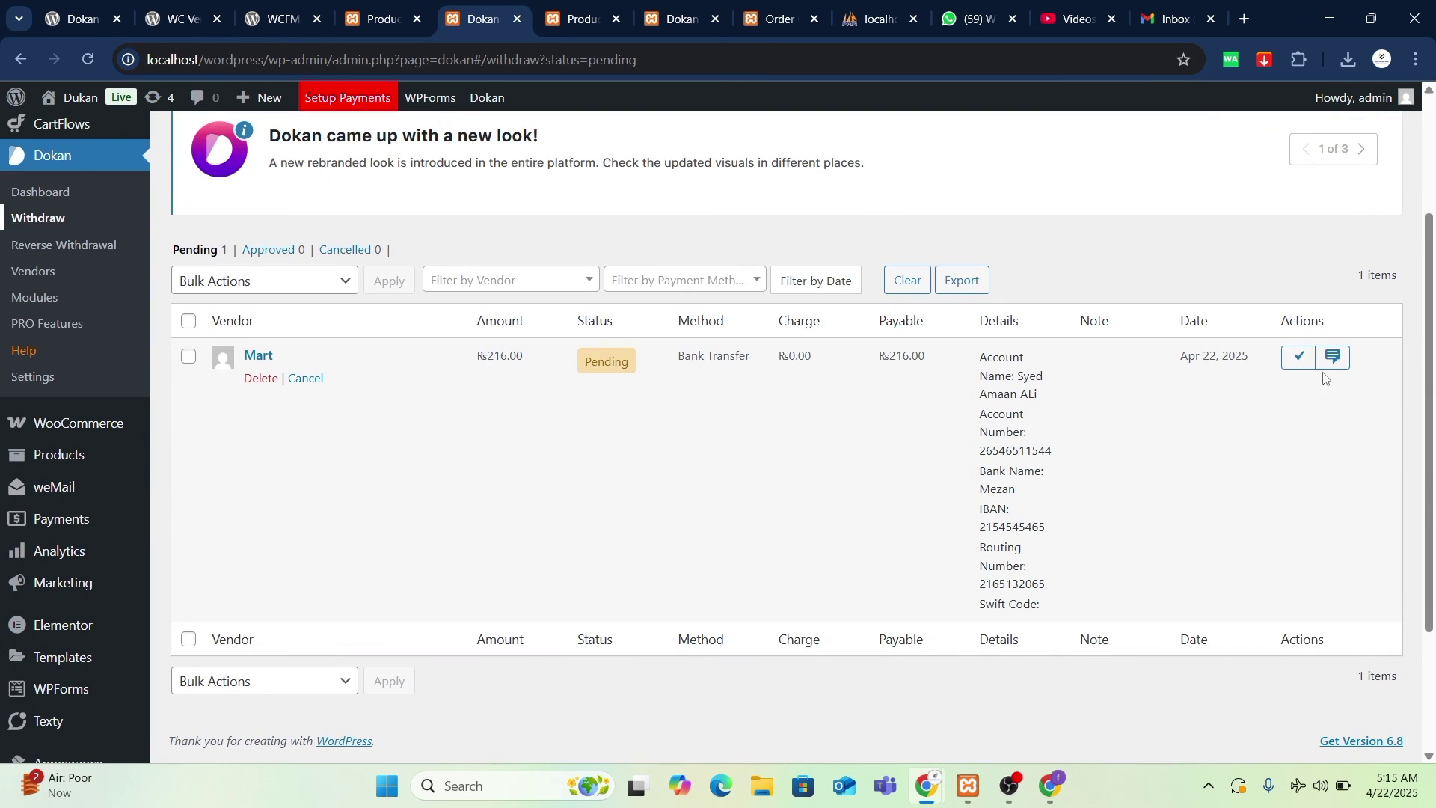
click(1297, 365)
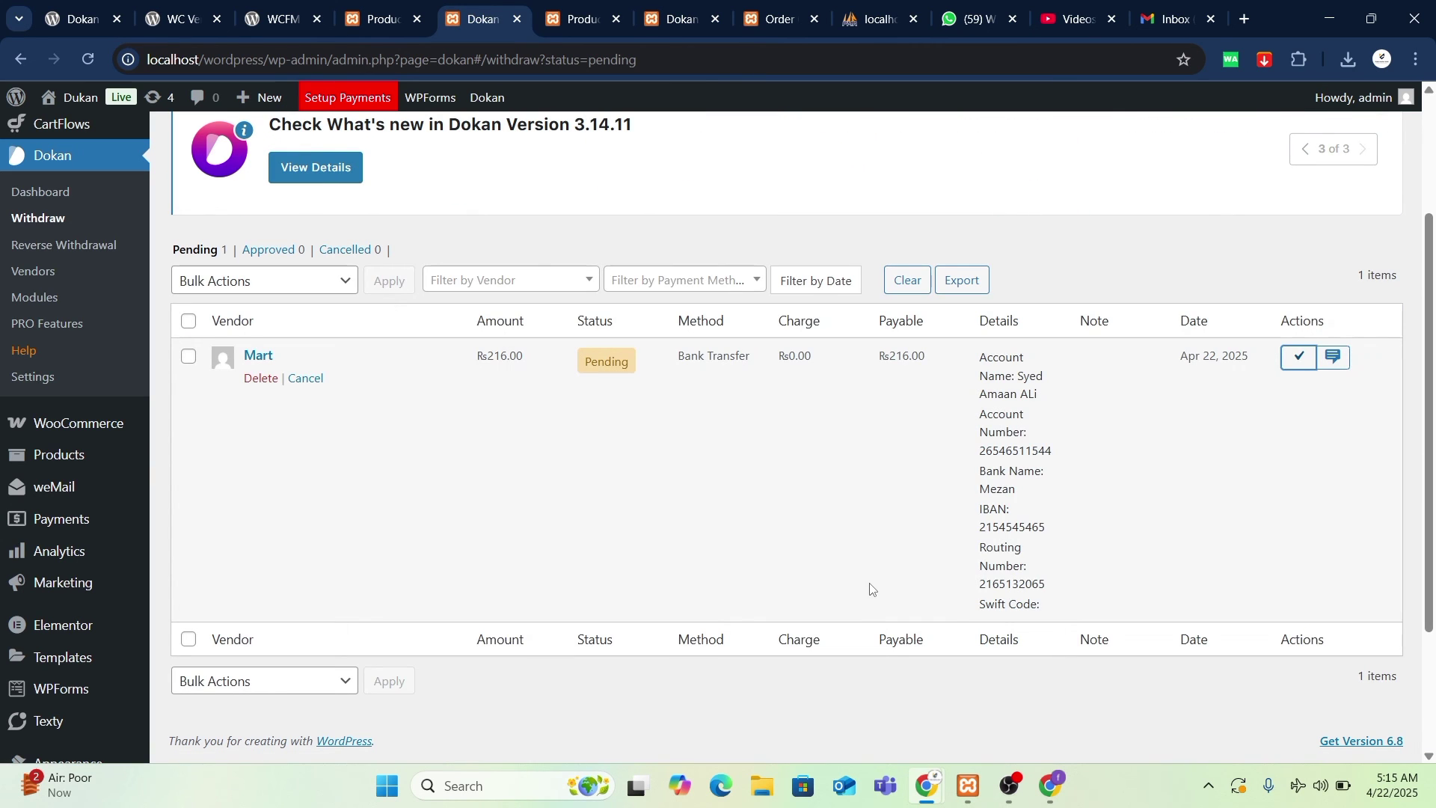
click(1294, 362)
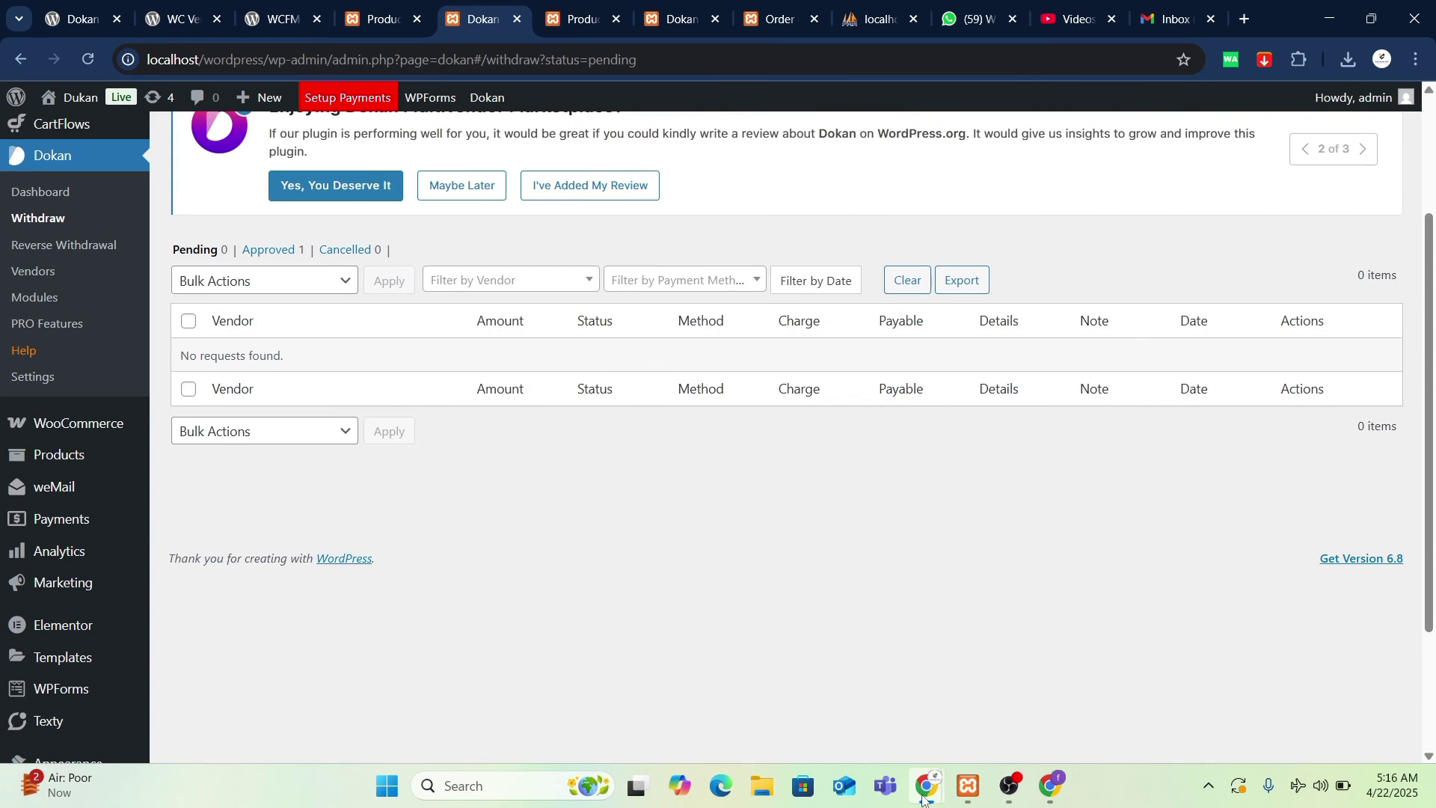
- Check that the vendor's Withdraw page shows a ₨0.00 balance
mouse_move(927, 785)
click(1027, 692)
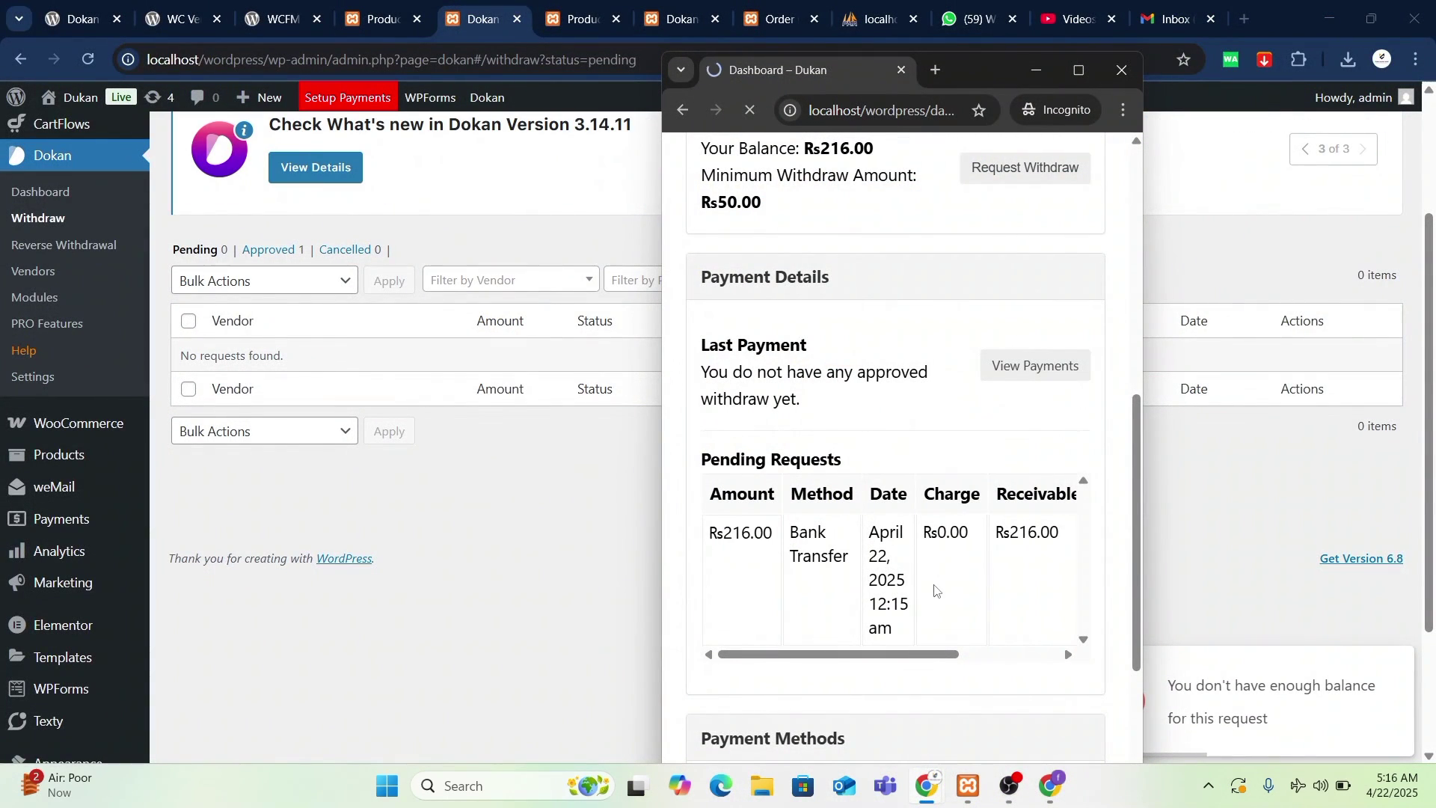
scroll(849, 436, down, 3)
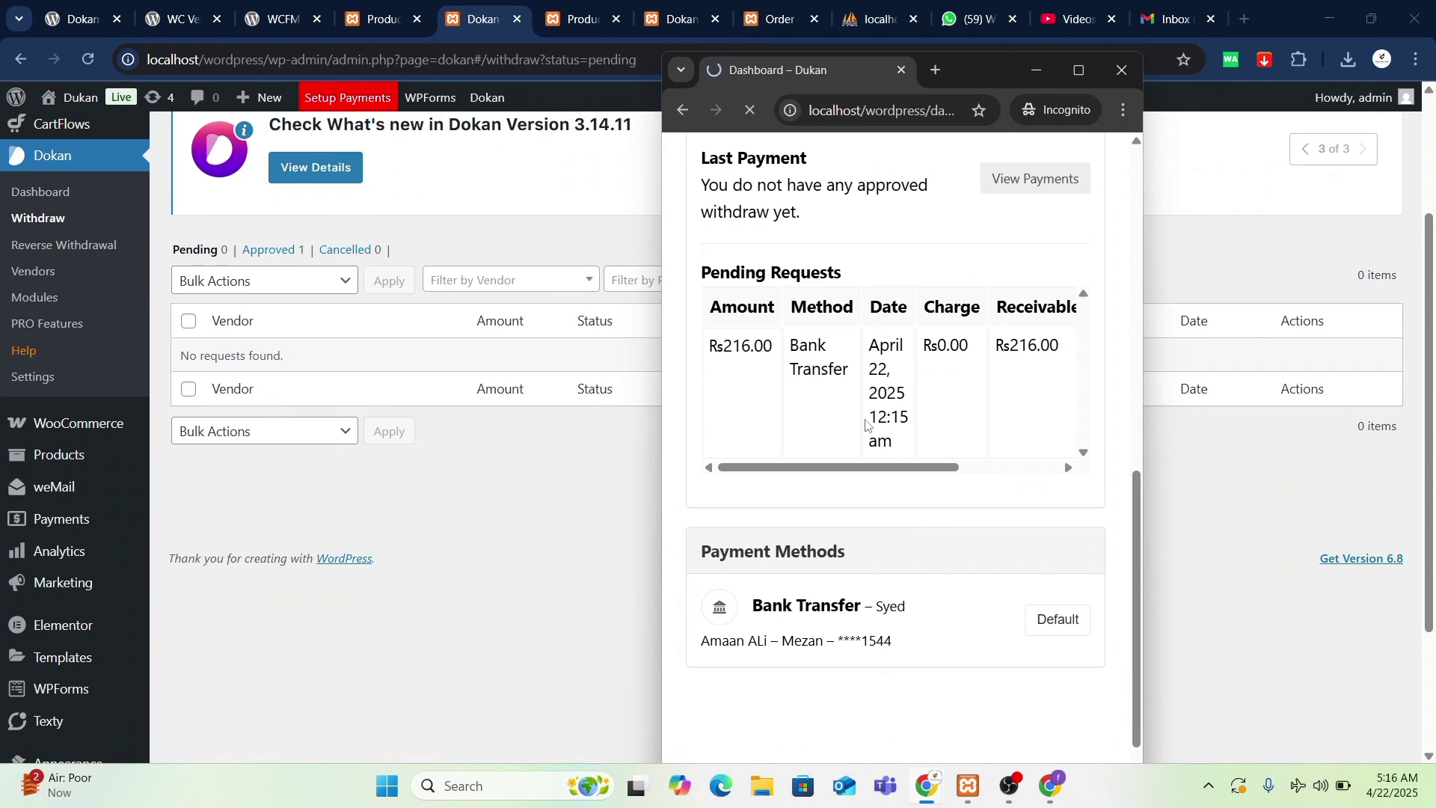
scroll(897, 482, right, 3)
scroll(897, 483, left, 3)
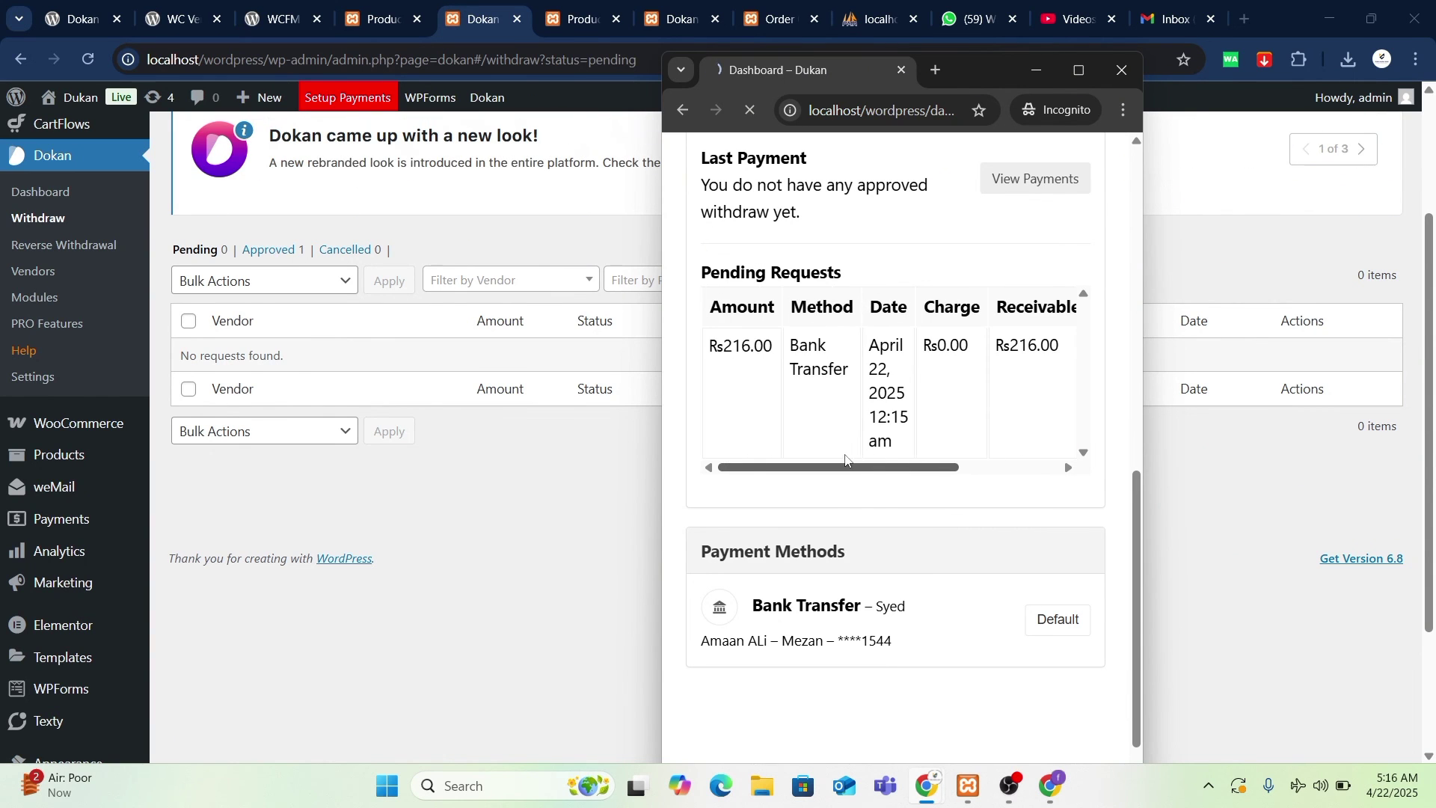
scroll(941, 613, up, 5)
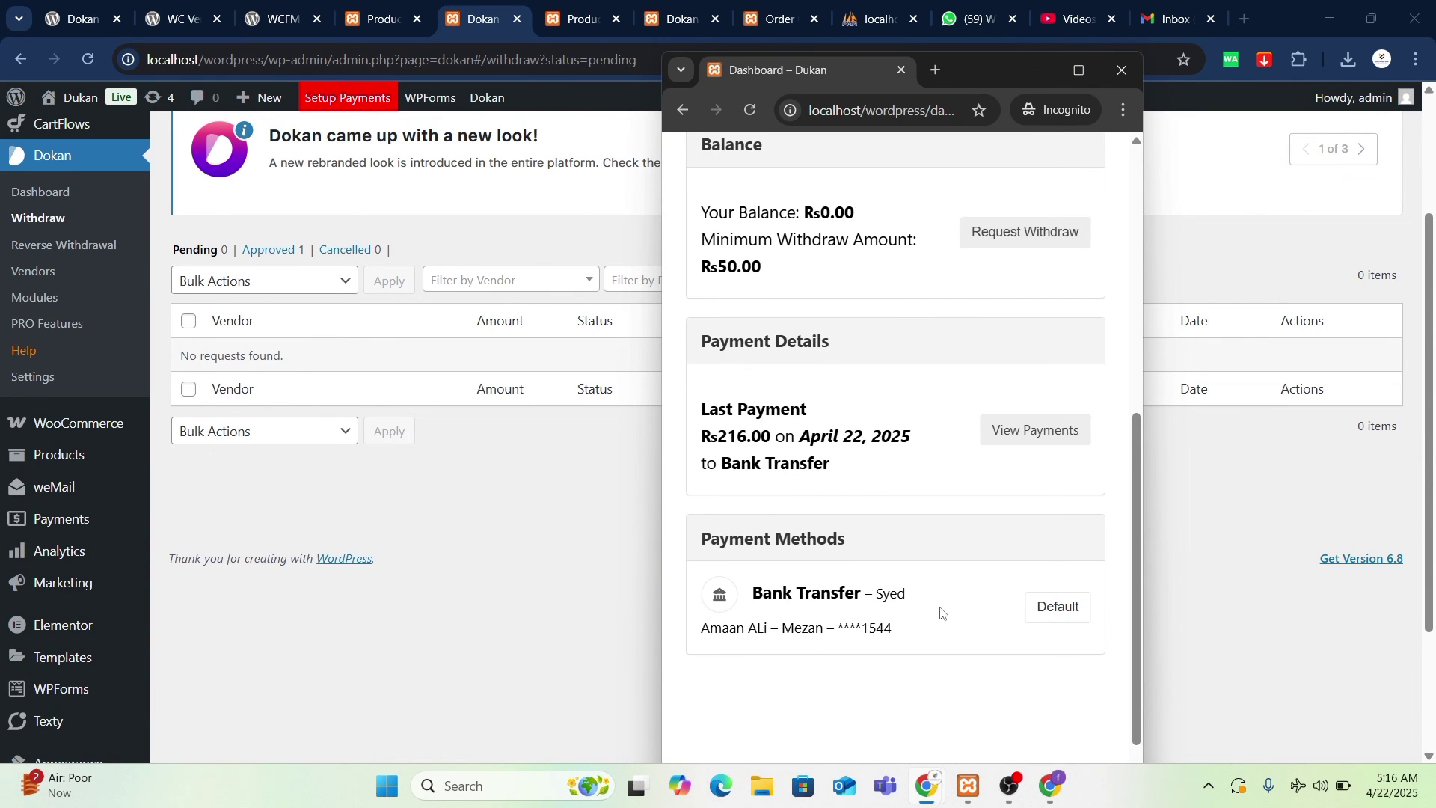
scroll(941, 614, down, 2)
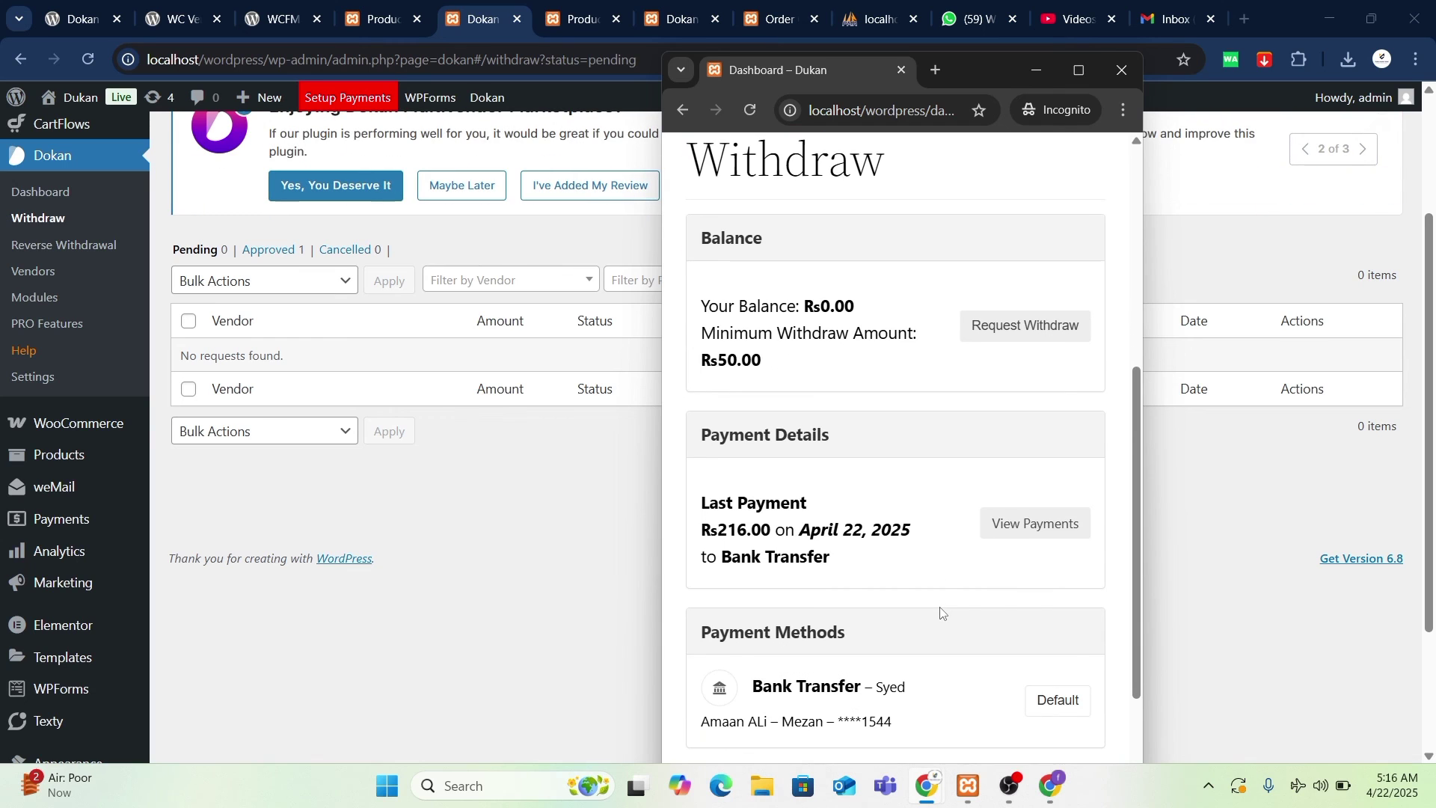
scroll(941, 613, up, 3)
scroll(940, 613, down, 3)
- Review the vendor's payments, showing the ₨216.00 Bank Transfer, then return to the Withdraw Dashboard
click(1039, 531)
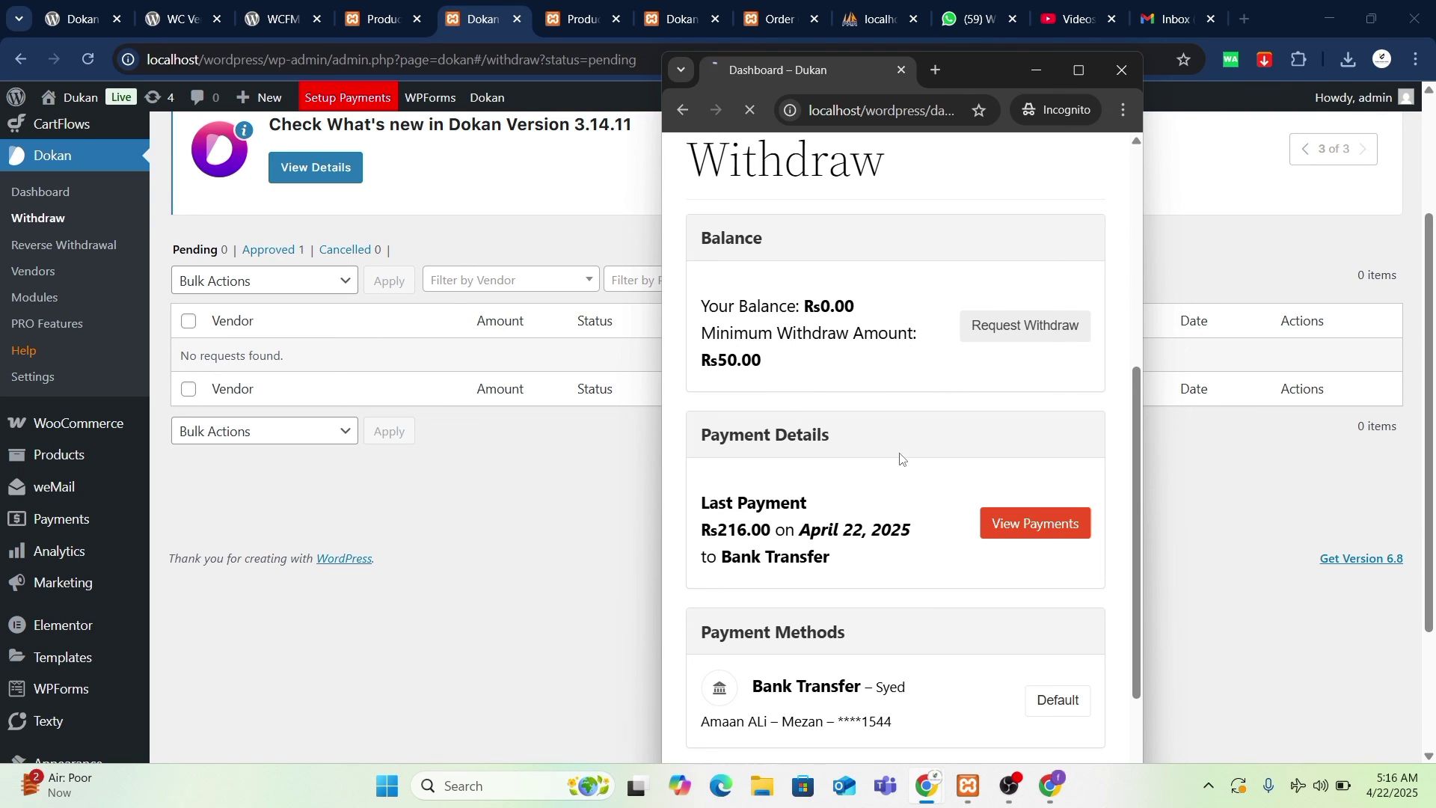
scroll(903, 459, down, 3)
scroll(903, 458, up, 5)
scroll(849, 448, down, 3)
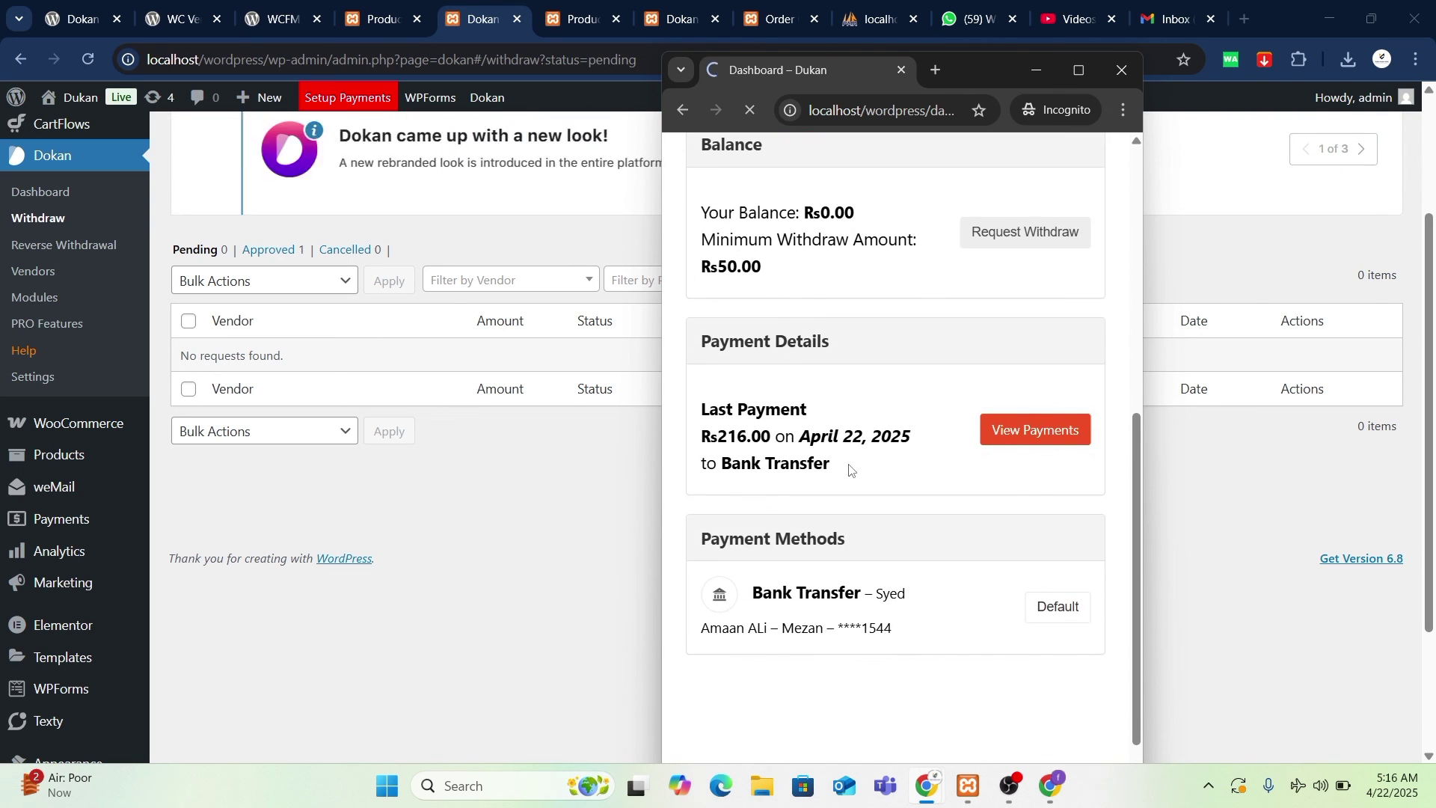
scroll(851, 464, up, 1)
scroll(838, 486, down, 3)
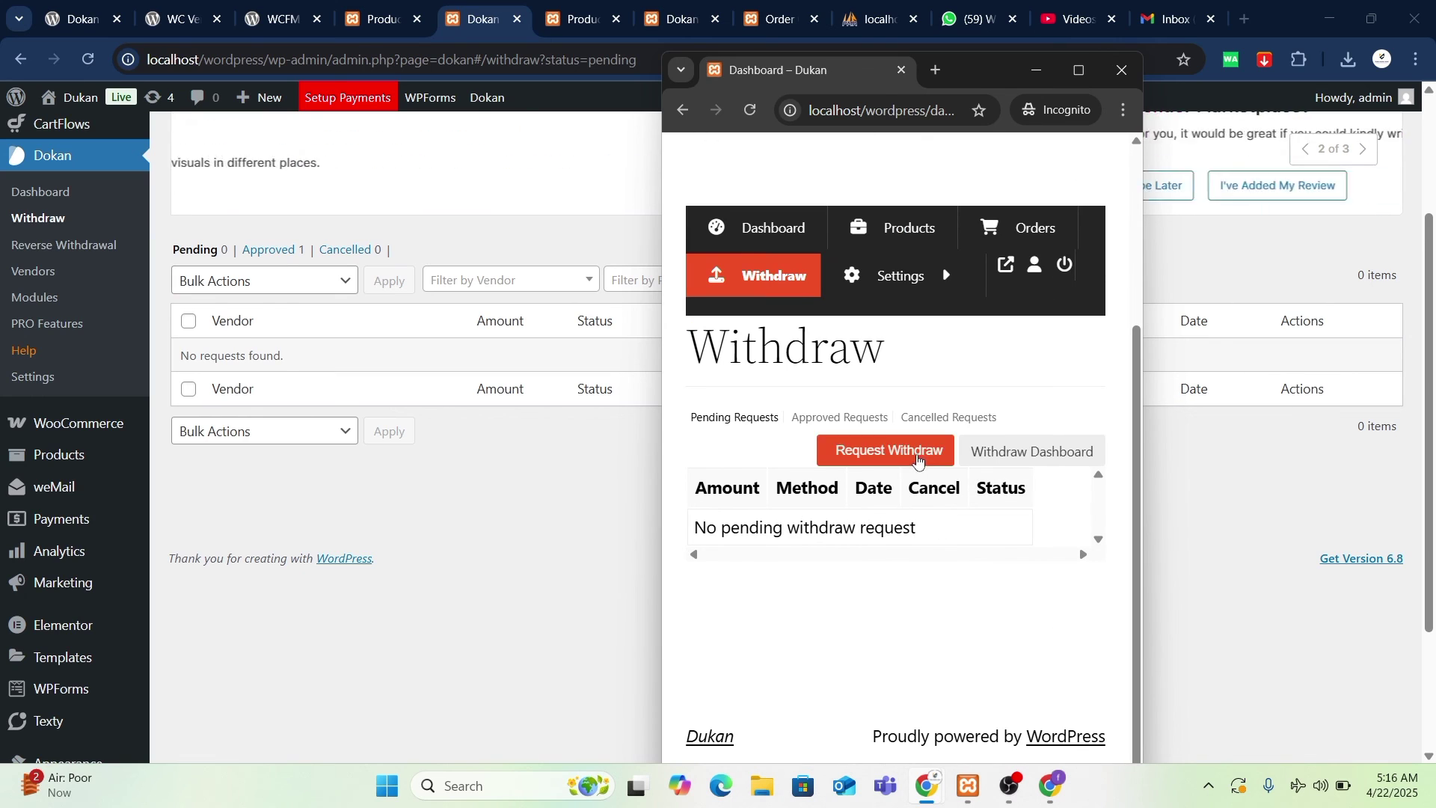
click(1002, 458)
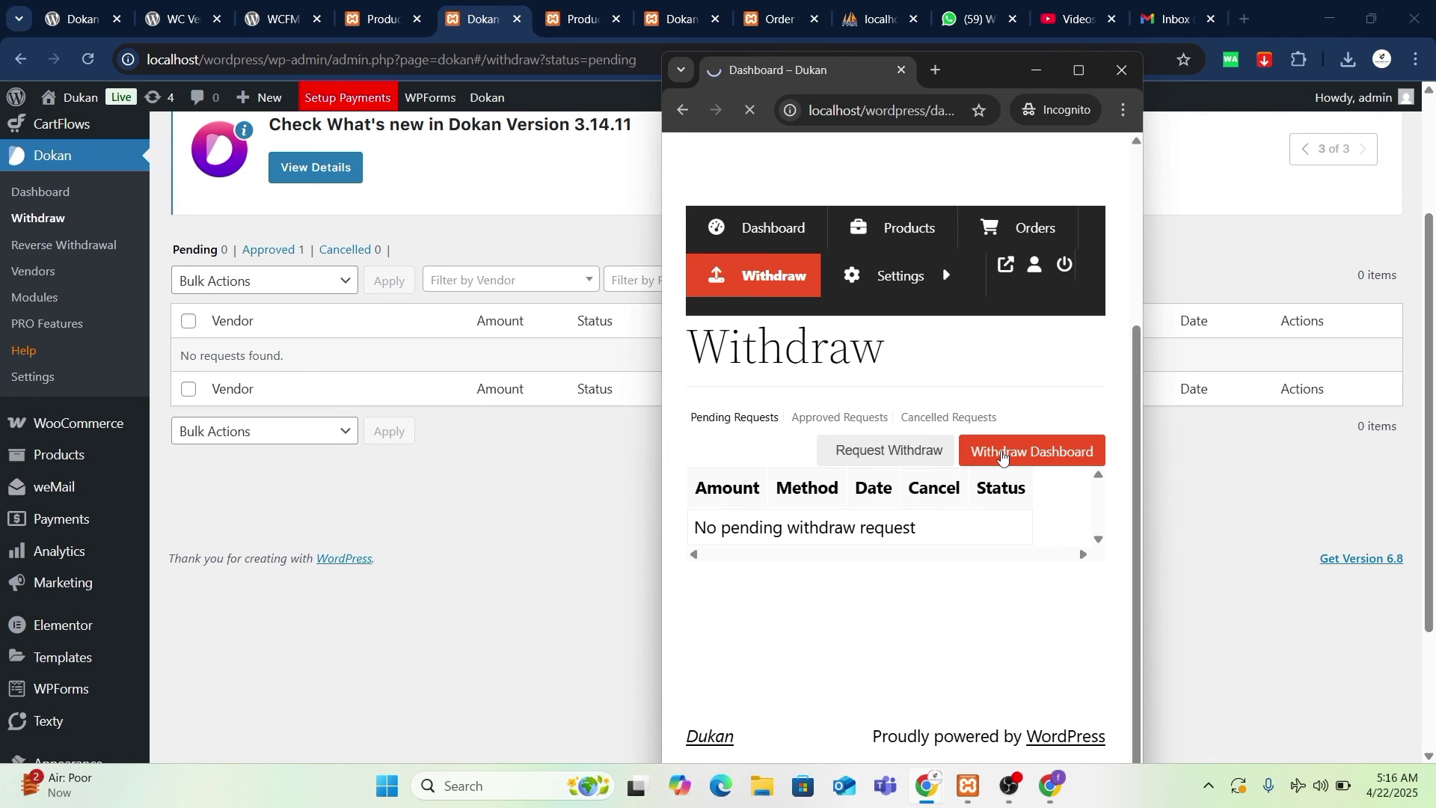
- Switch back to the admin window and open Dokan's General Settings
scroll(826, 391, down, 8)
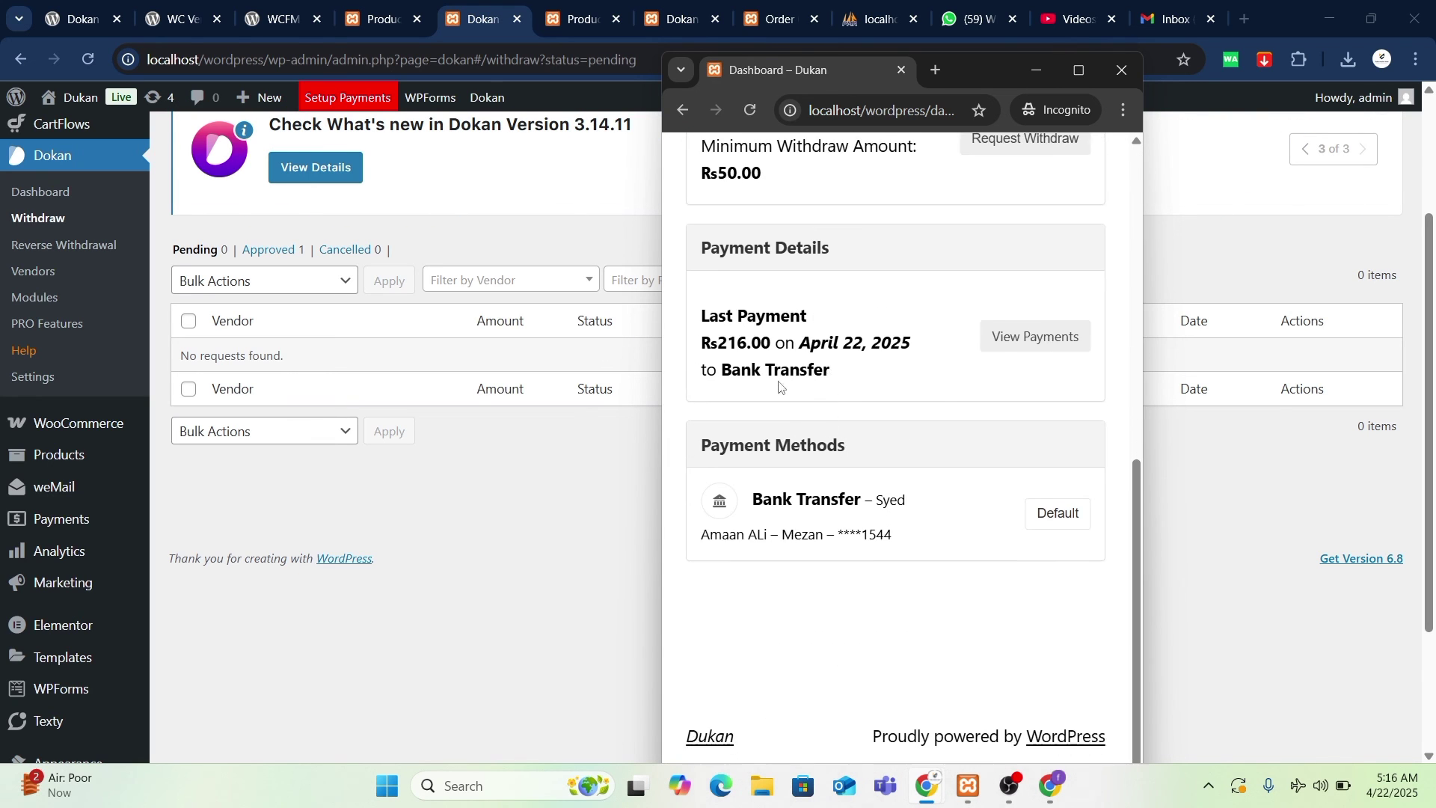
click(1243, 573)
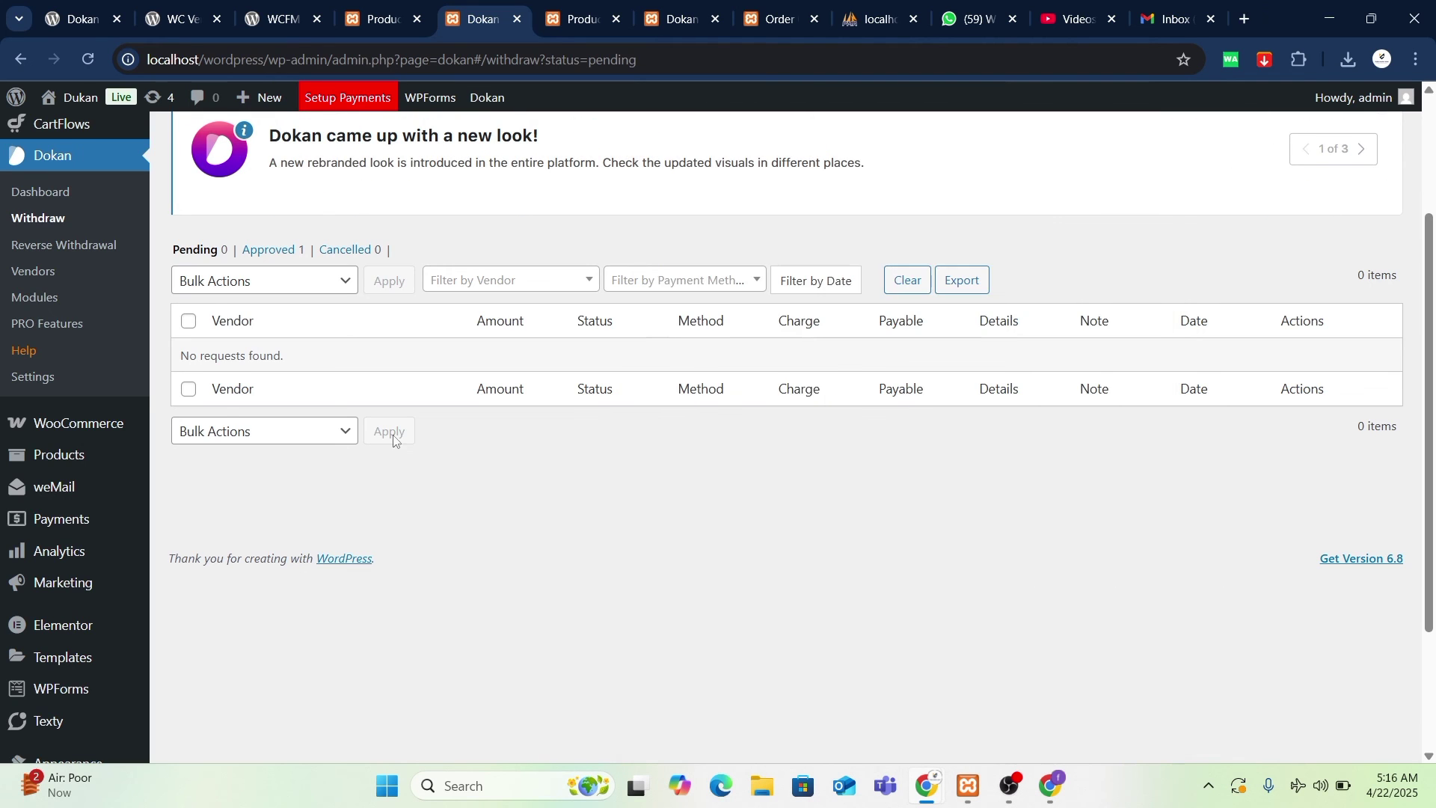
scroll(397, 441, up, 3)
click(47, 564)
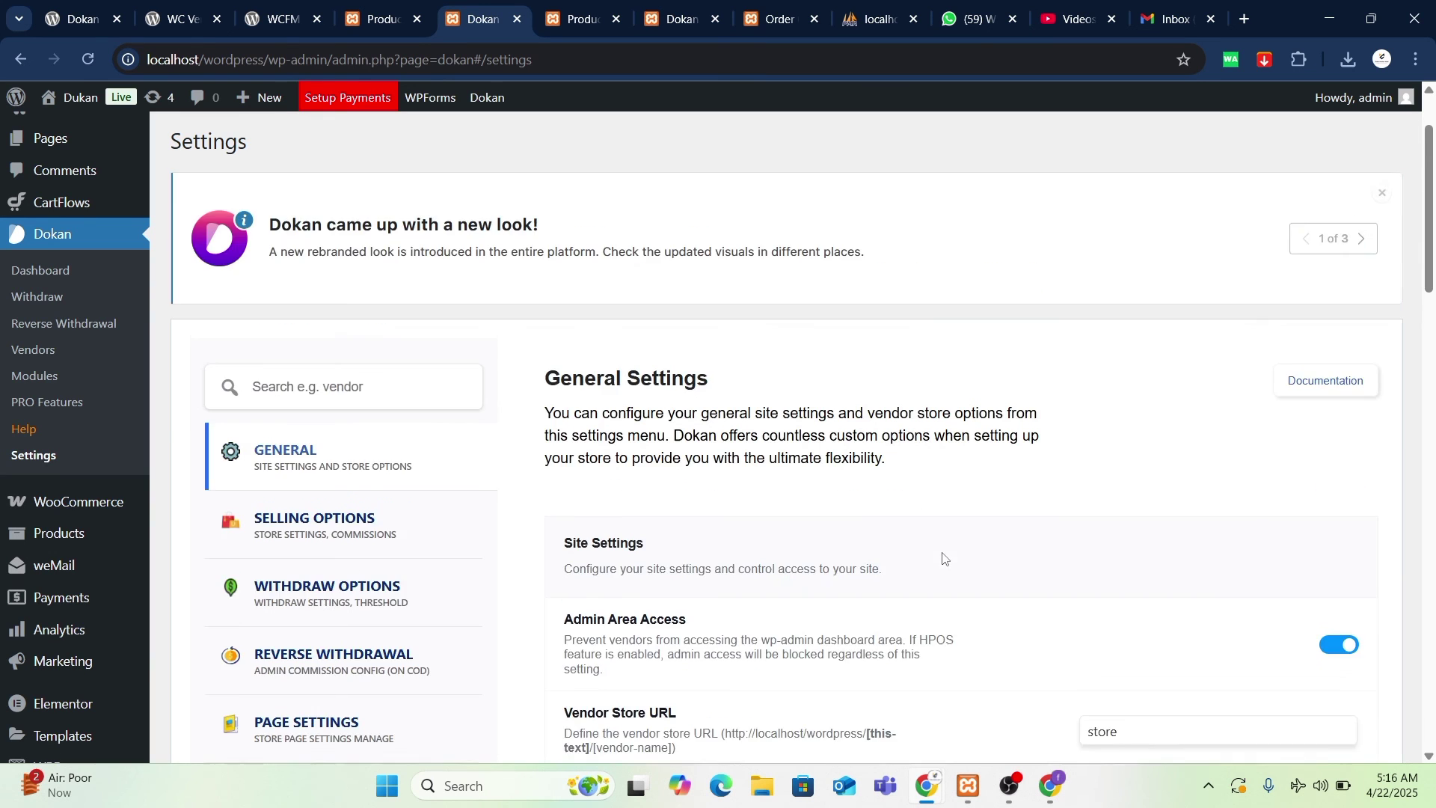
scroll(942, 558, down, 3)
scroll(984, 536, down, 8)
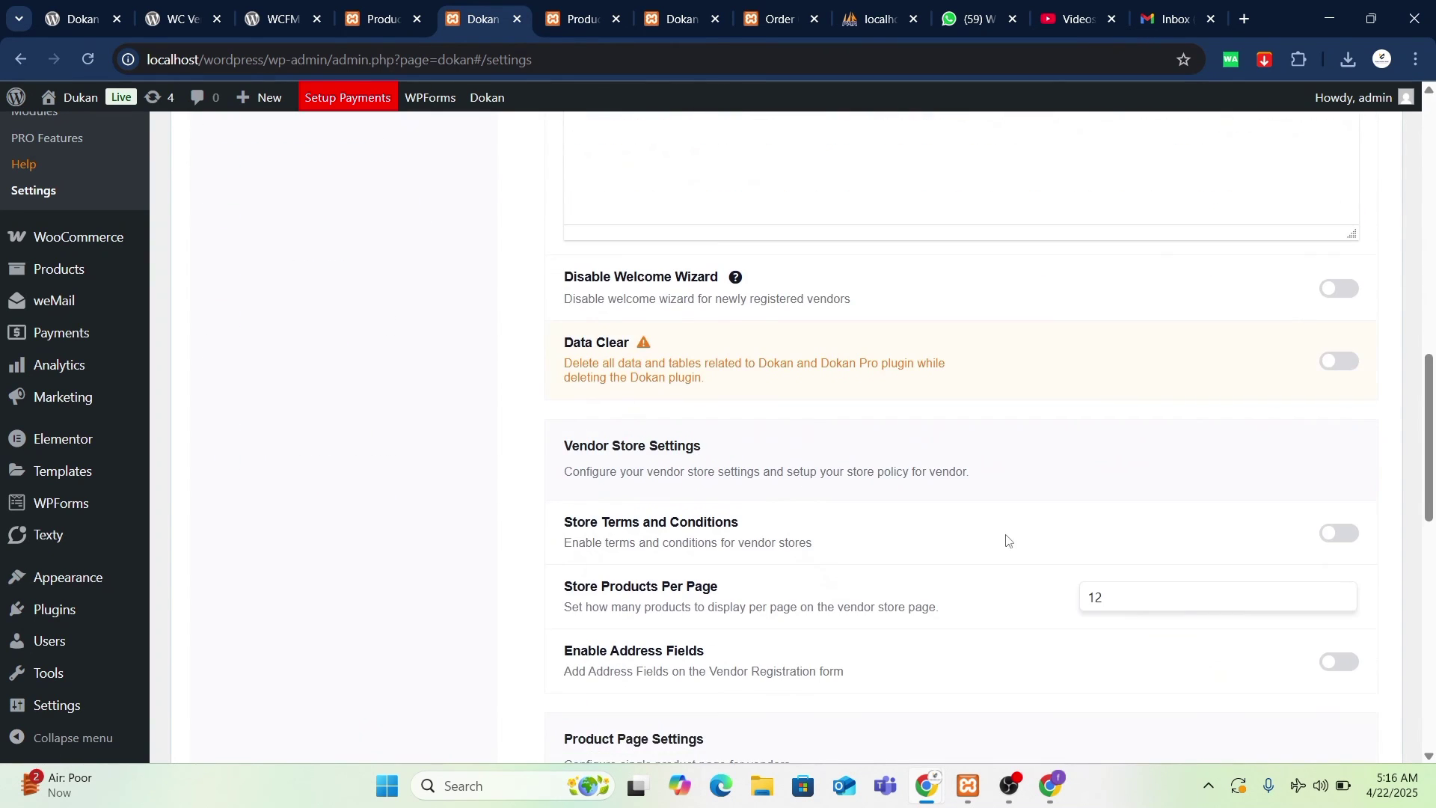
scroll(682, 458, down, 3)
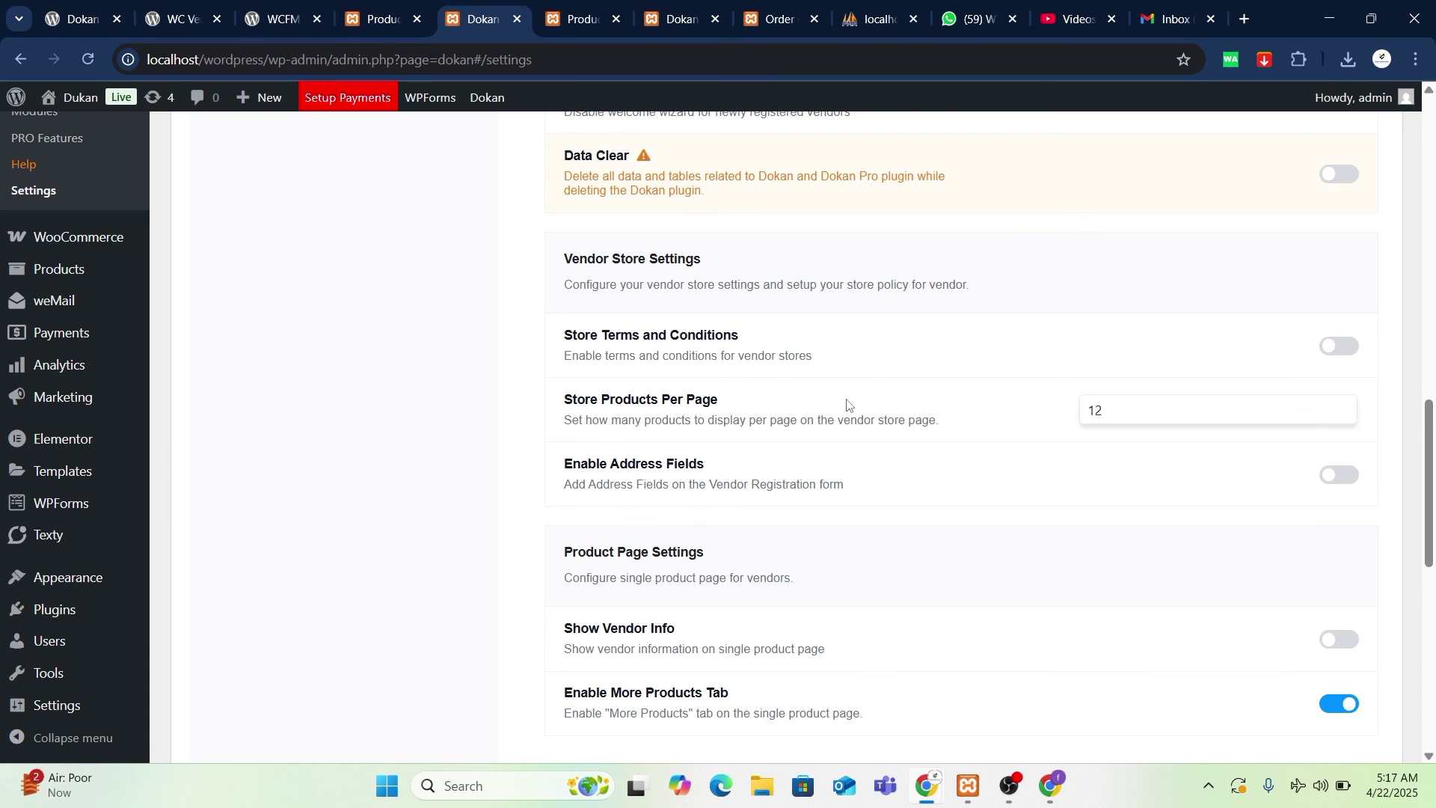
scroll(852, 359, down, 1)
scroll(1152, 329, down, 1)
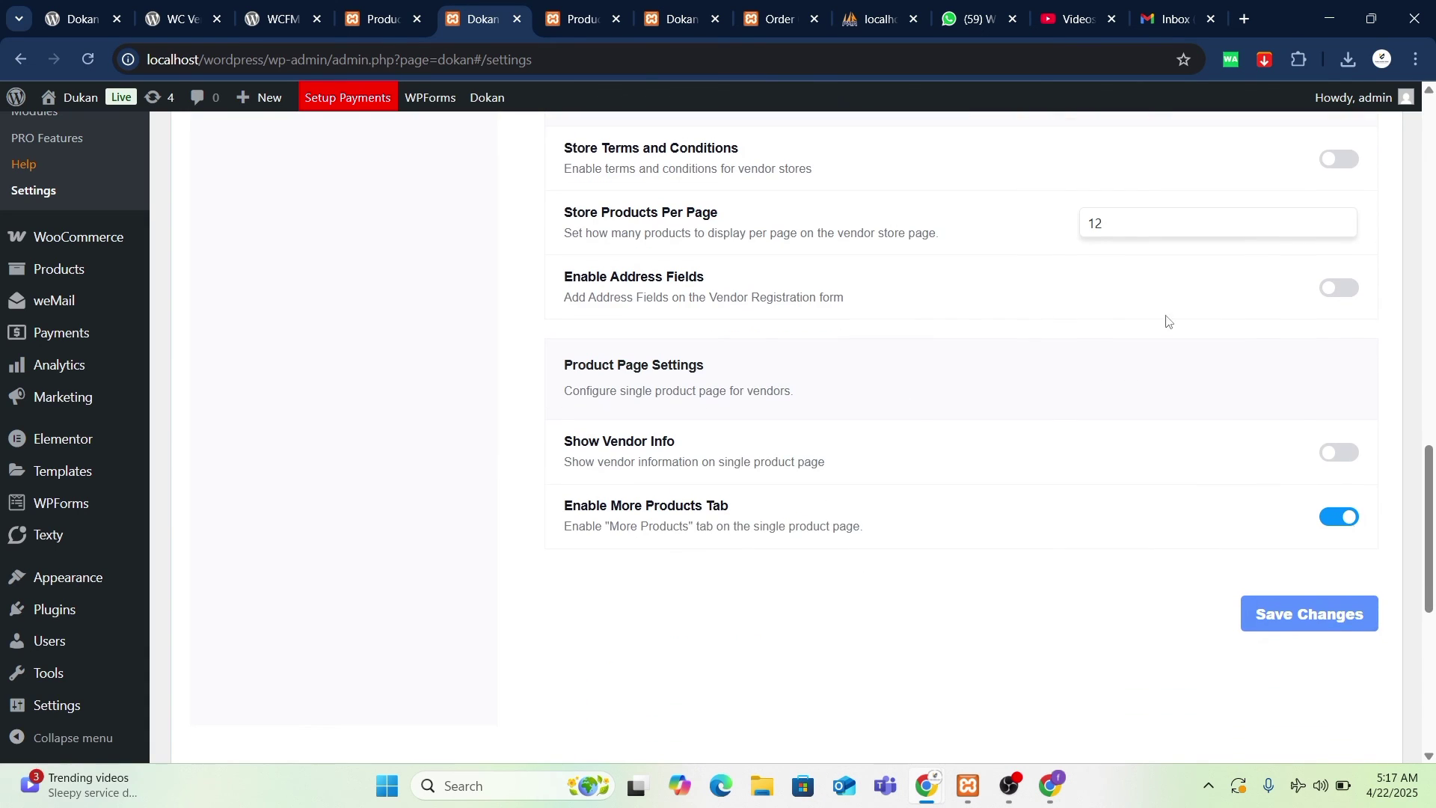
scroll(730, 625, down, 3)
scroll(734, 622, up, 3)
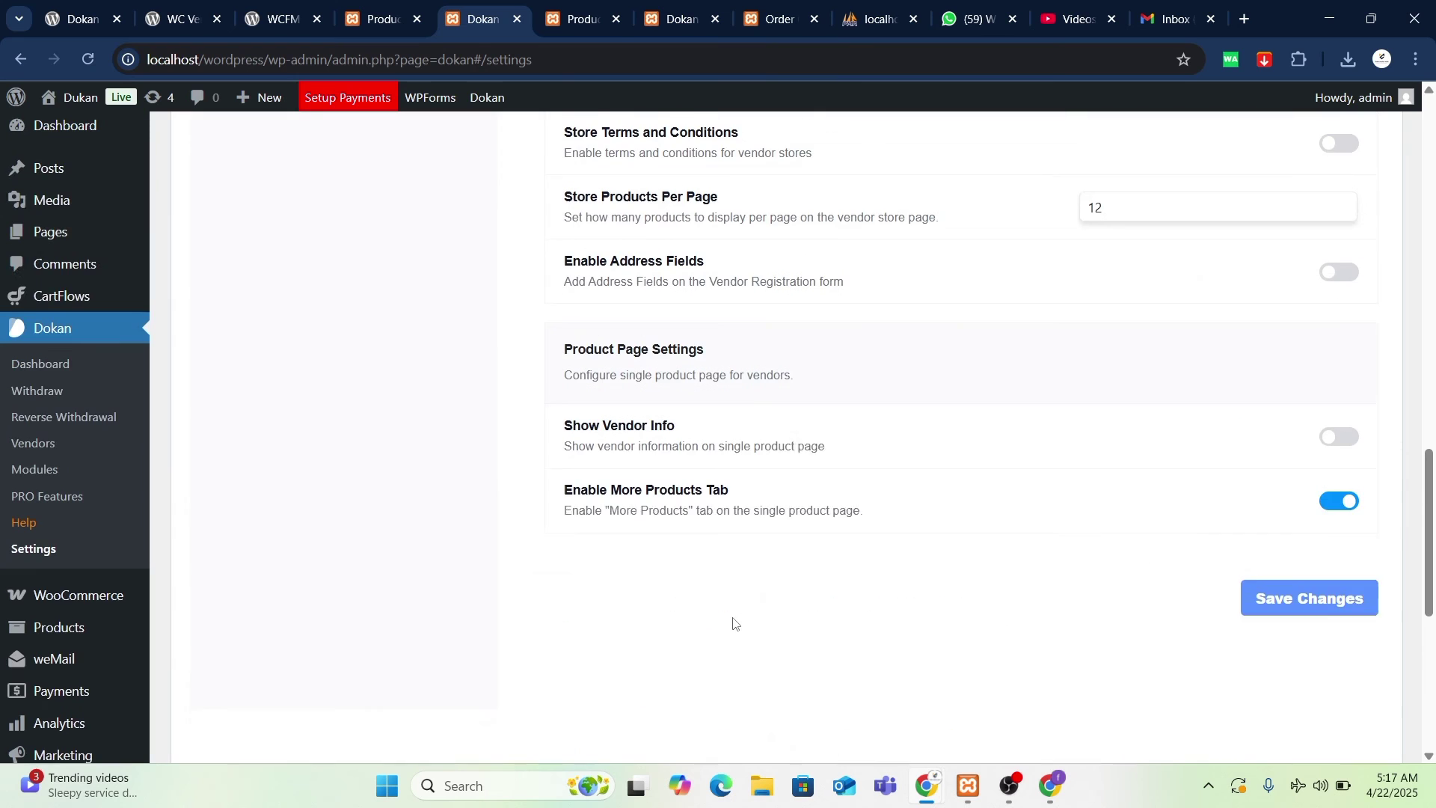
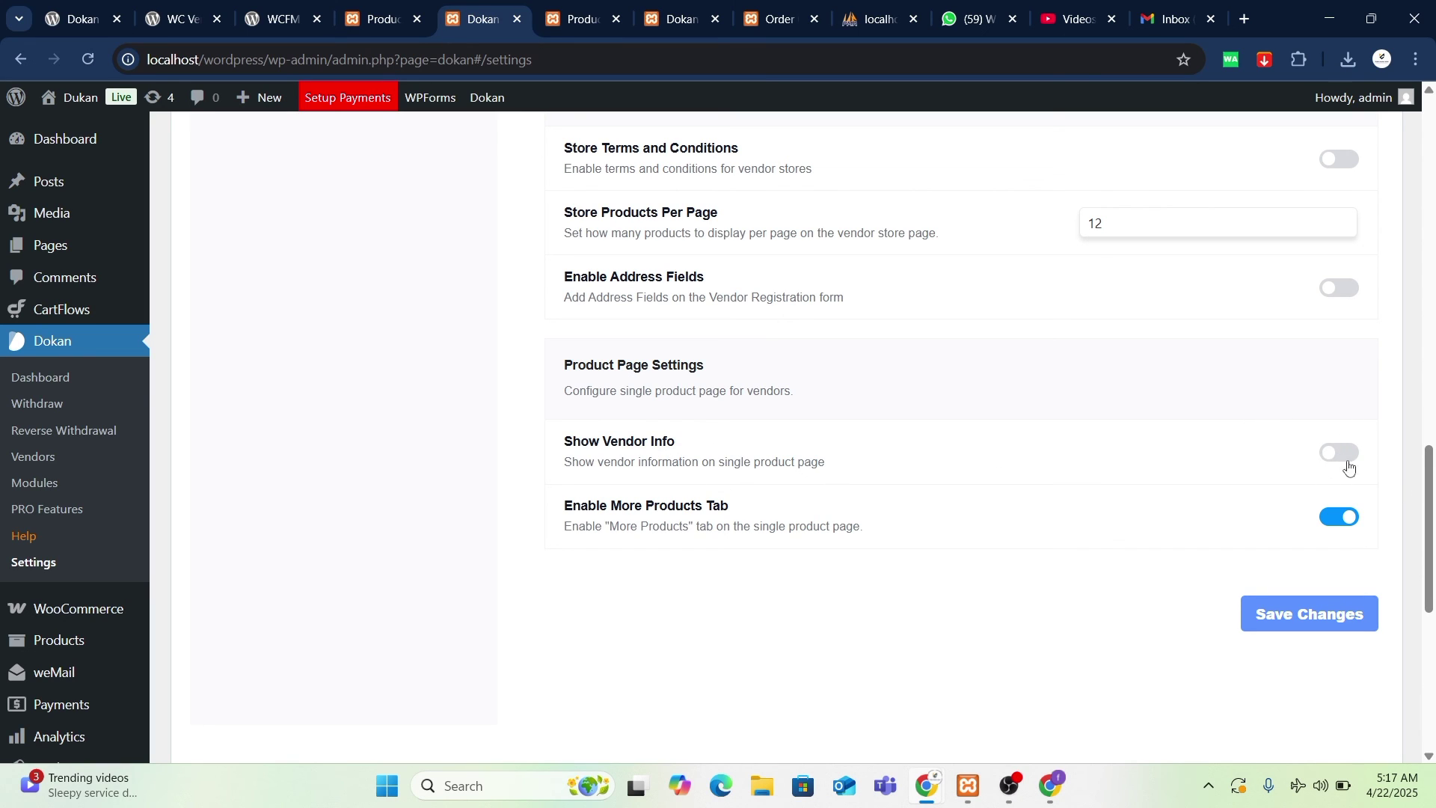
- Open Selling Options and switch Shipping Fee to Admin, then back to Vendor
scroll(988, 516, up, 3)
scroll(1142, 600, down, 2)
scroll(407, 351, up, 12)
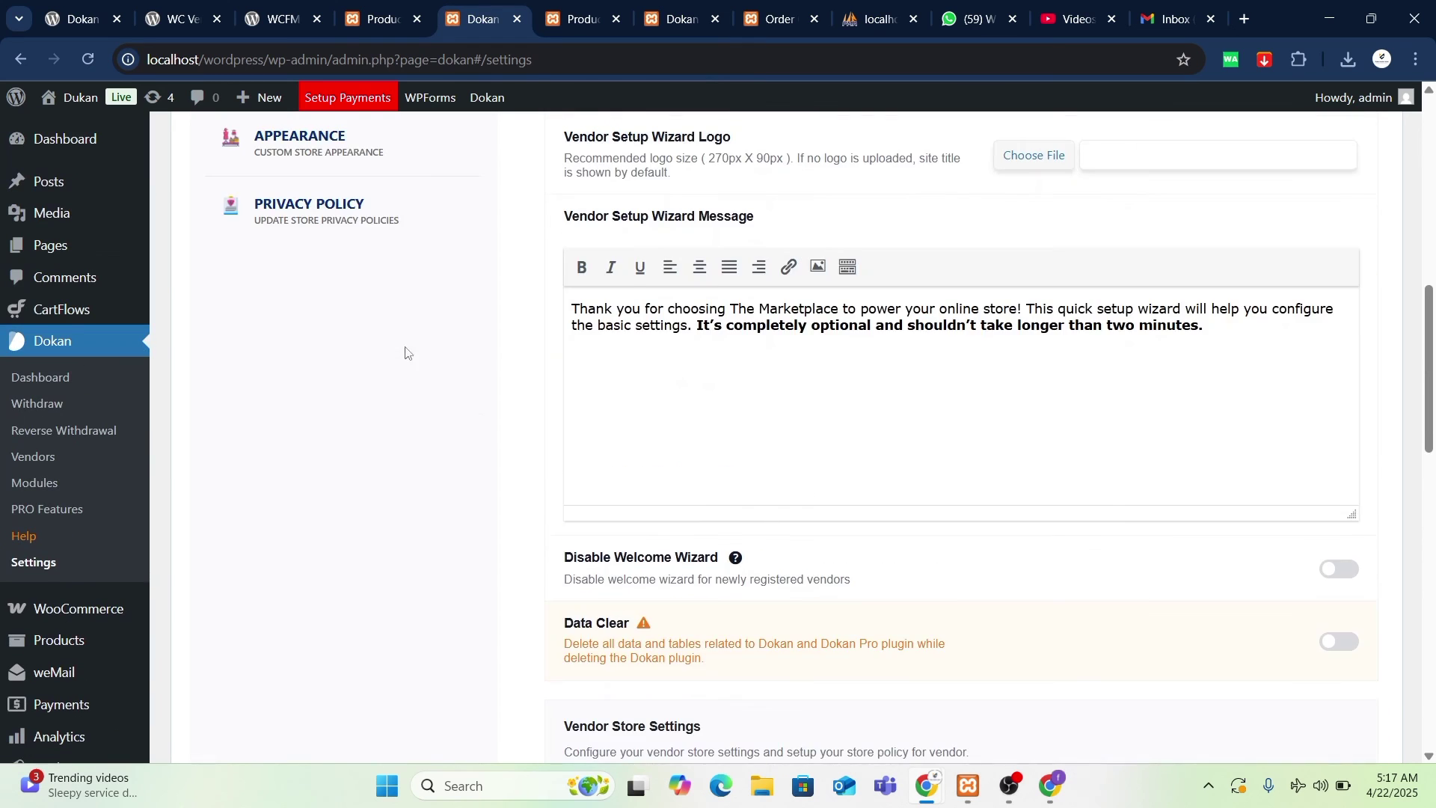
click(404, 255)
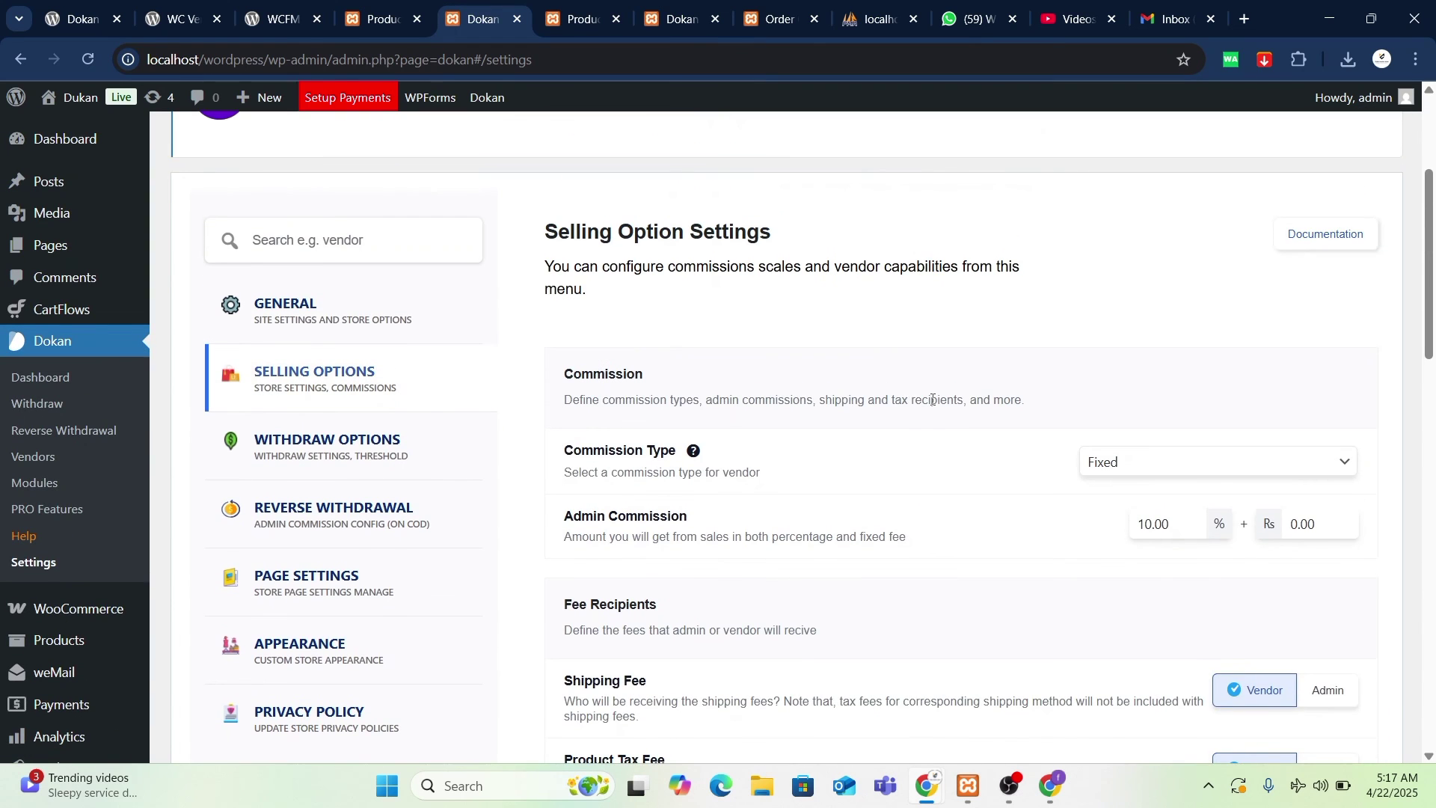
scroll(933, 400, down, 2)
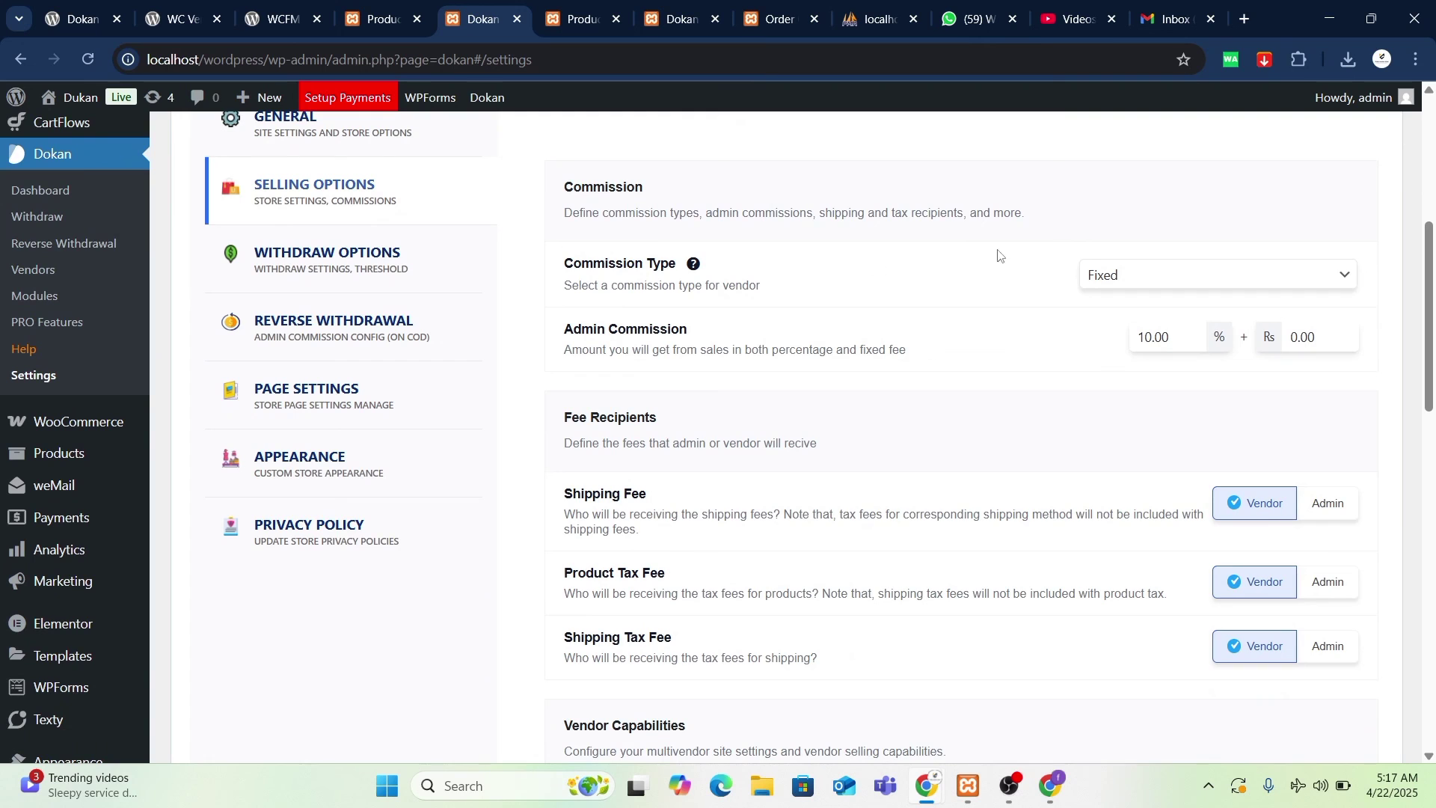
scroll(1157, 369, down, 2)
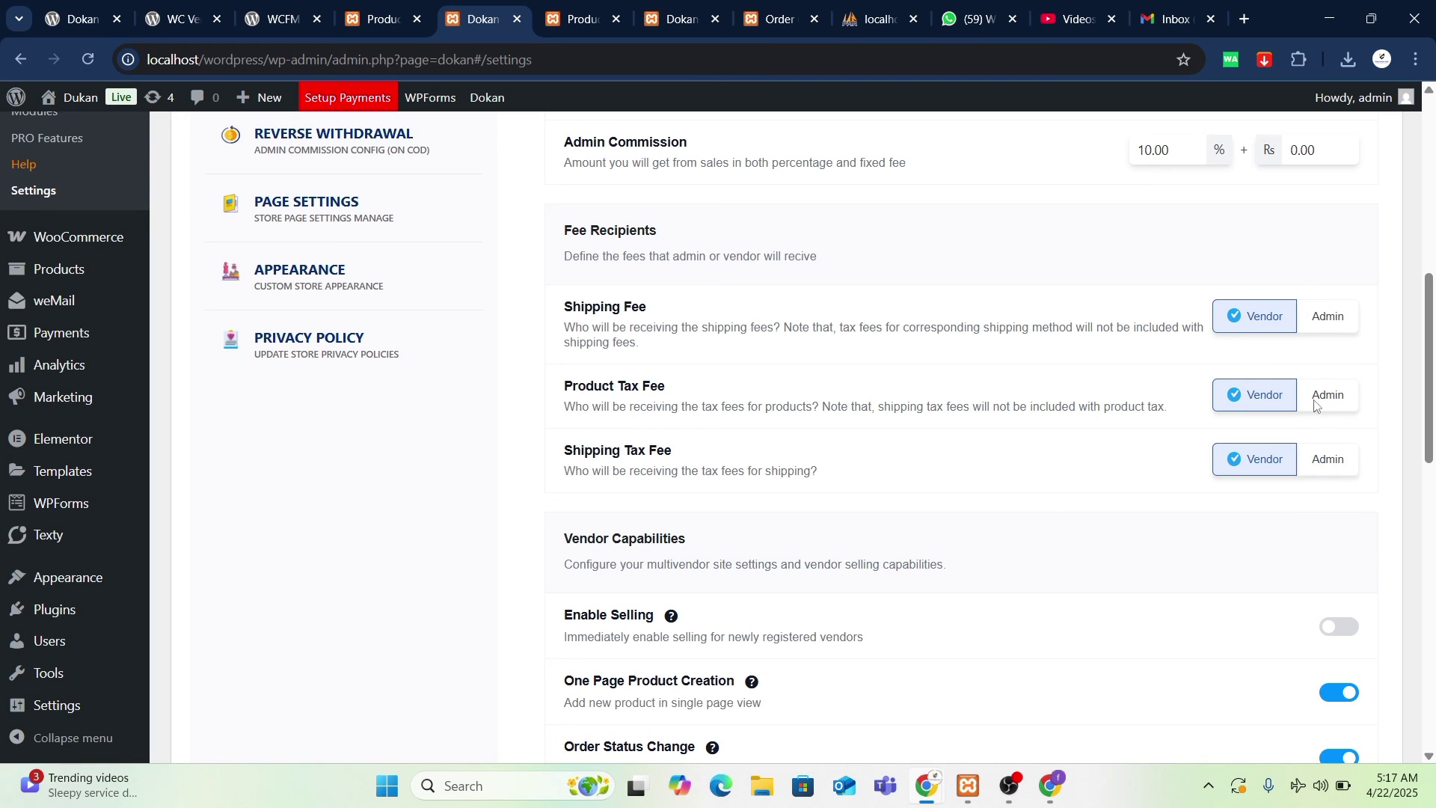
click(1331, 318)
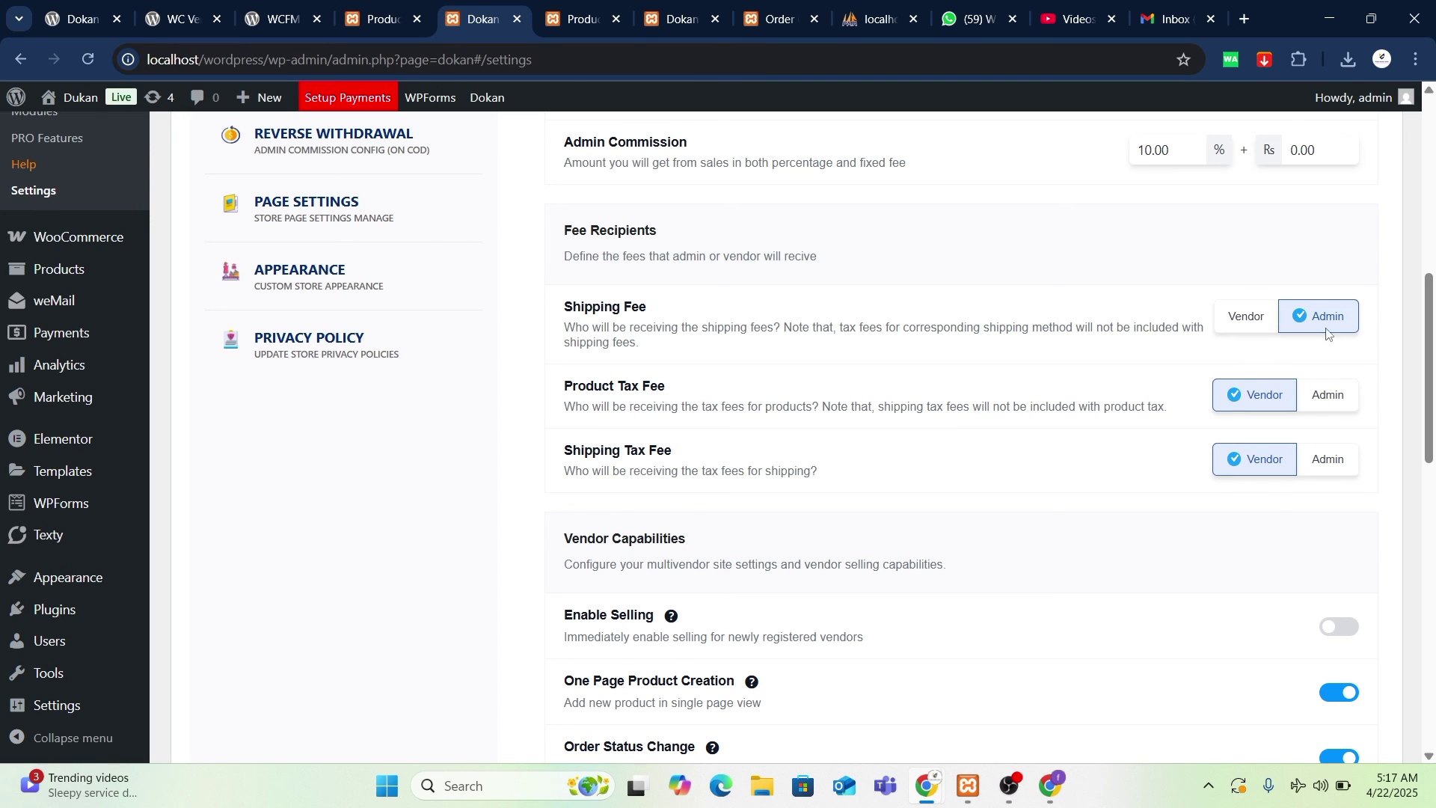
click(1246, 316)
- Turn on Select any category and highlight part of its description
scroll(1224, 251, down, 2)
scroll(1223, 251, down, 2)
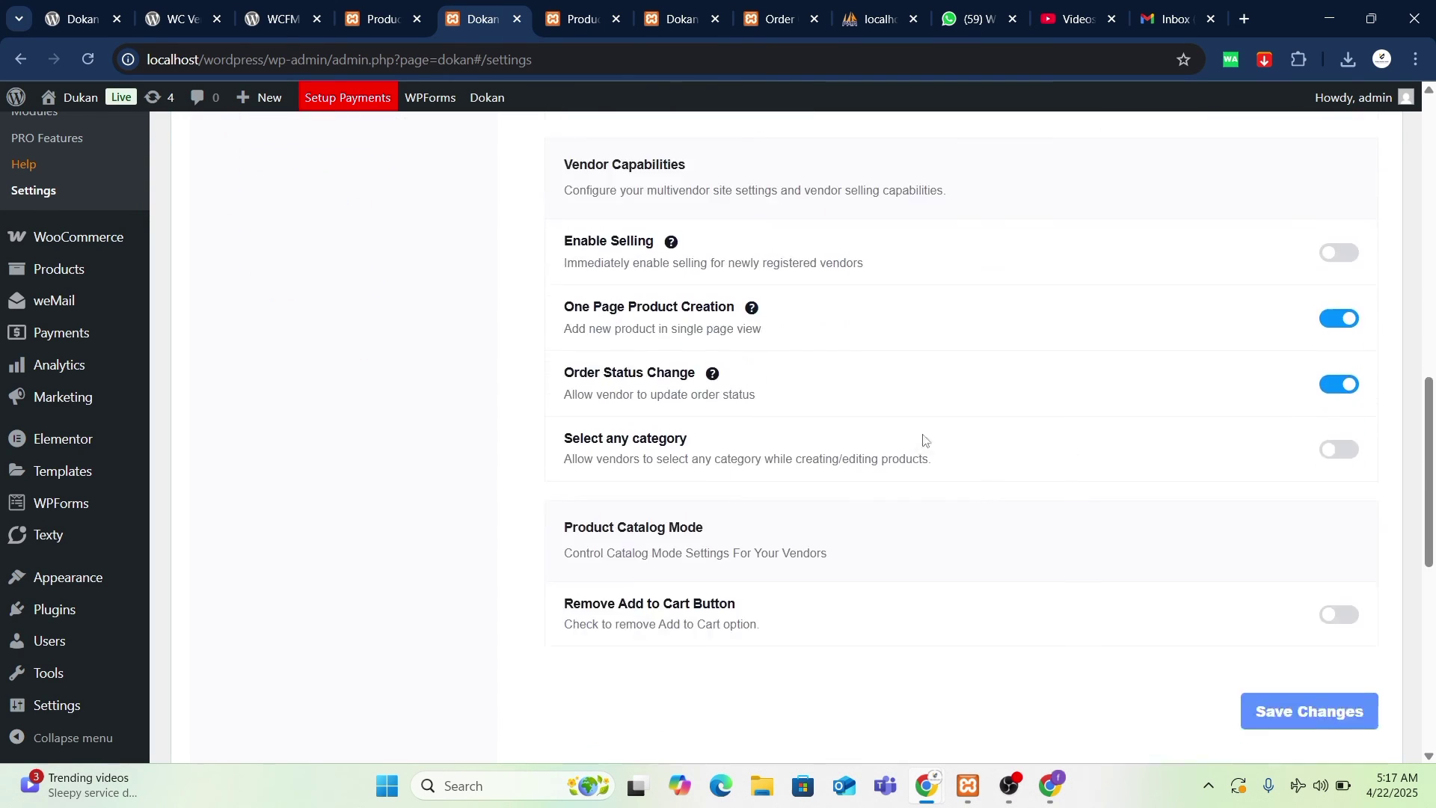
scroll(1210, 543, down, 1)
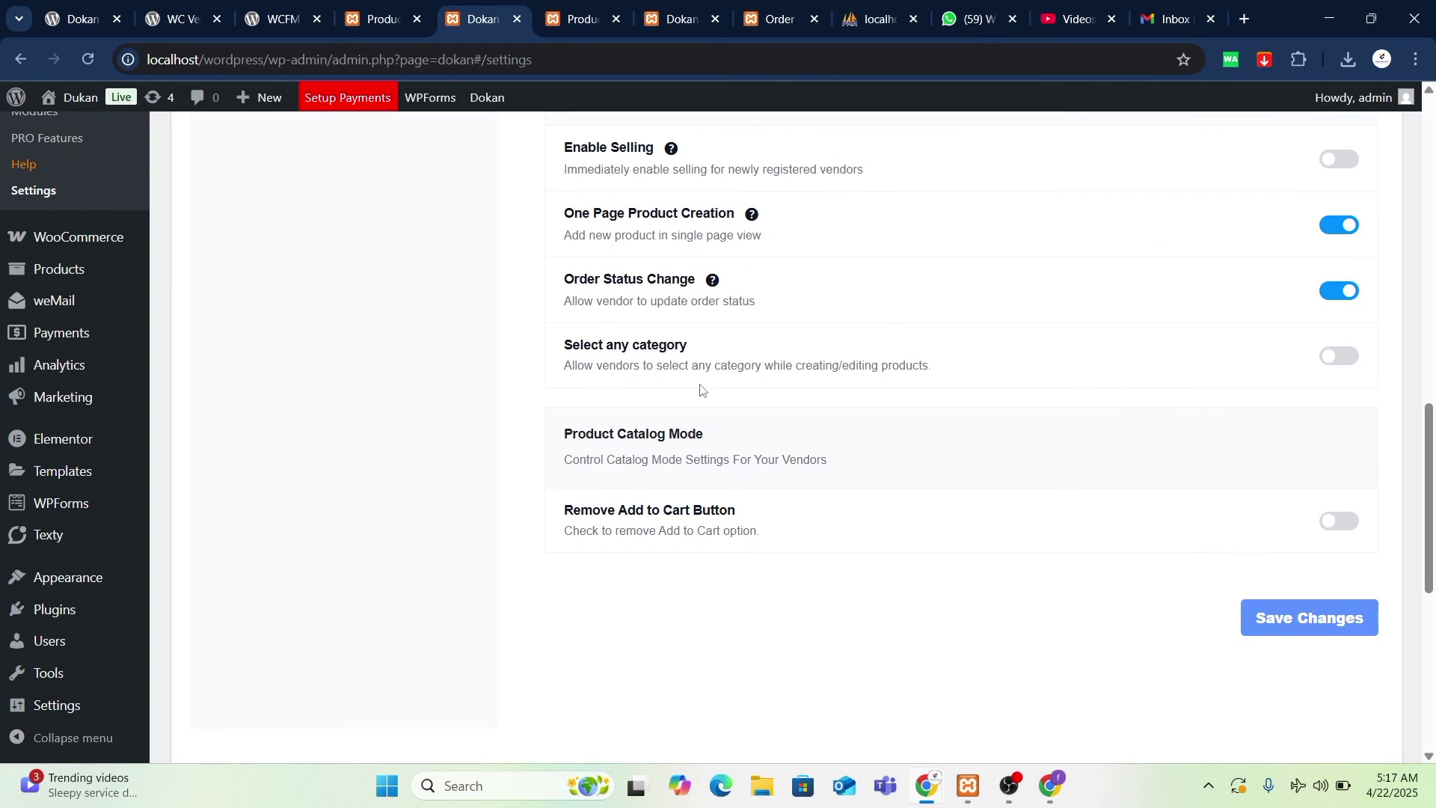
click(1334, 362)
drag(877, 367, 941, 373)
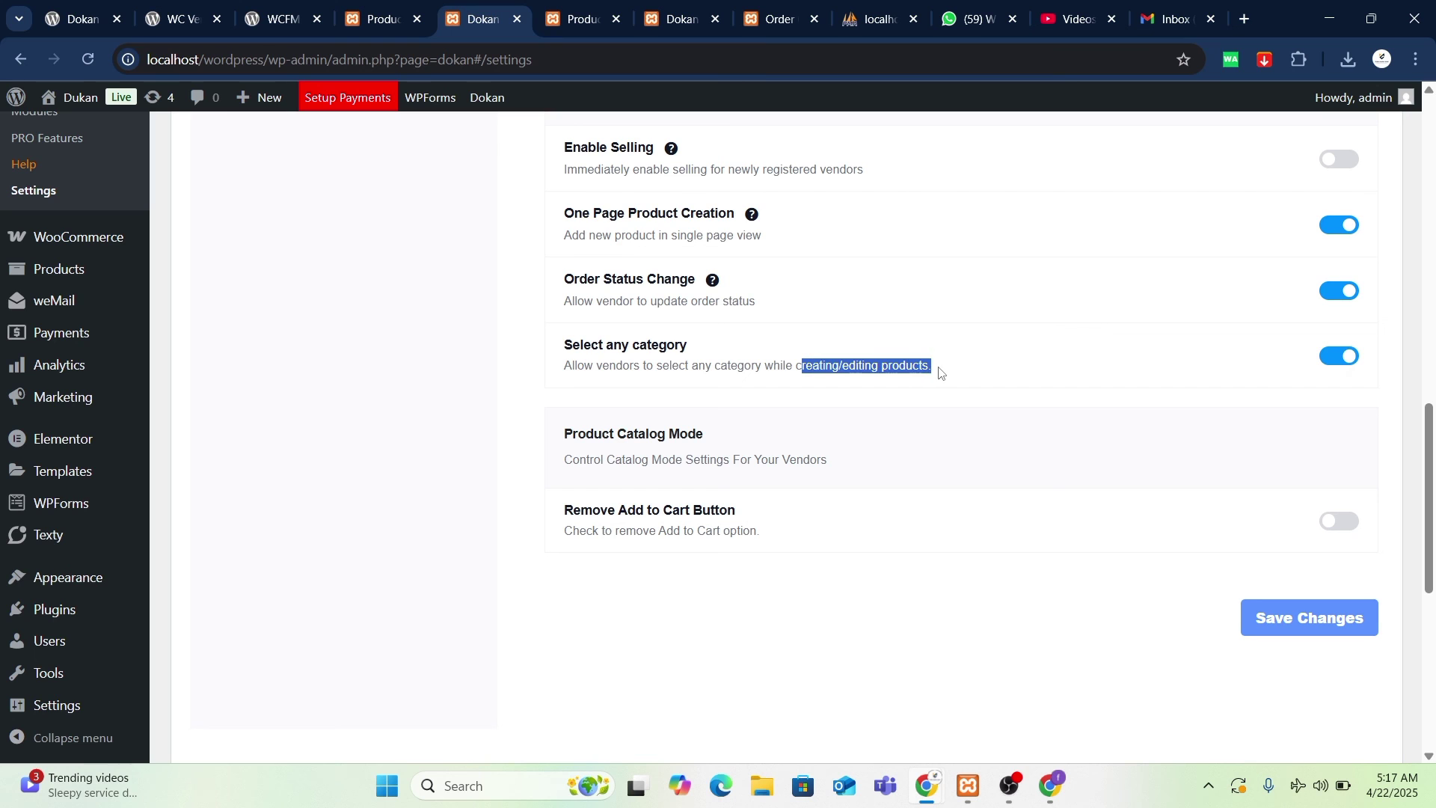
scroll(940, 371, up, 3)
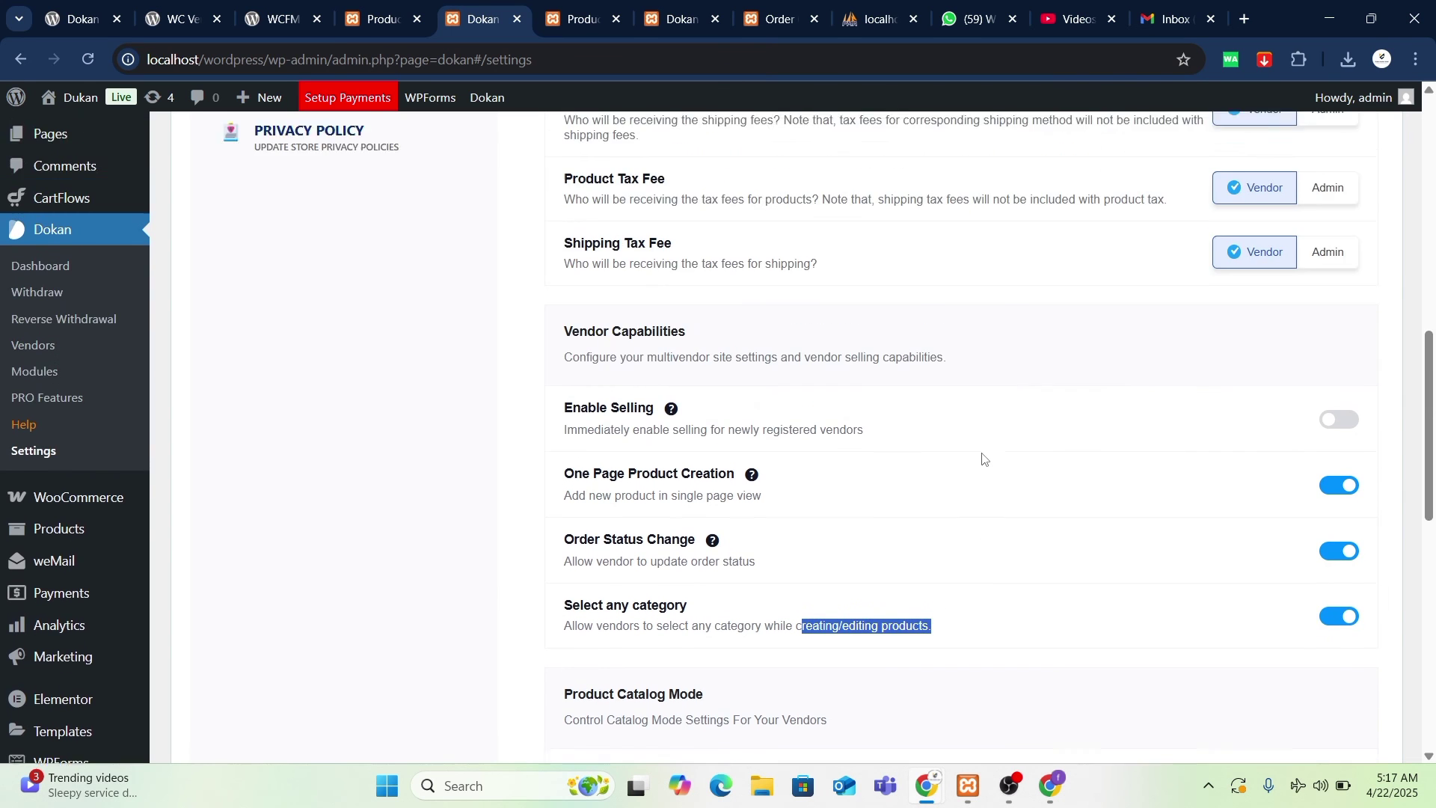
scroll(985, 459, down, 1)
scroll(557, 416, up, 4)
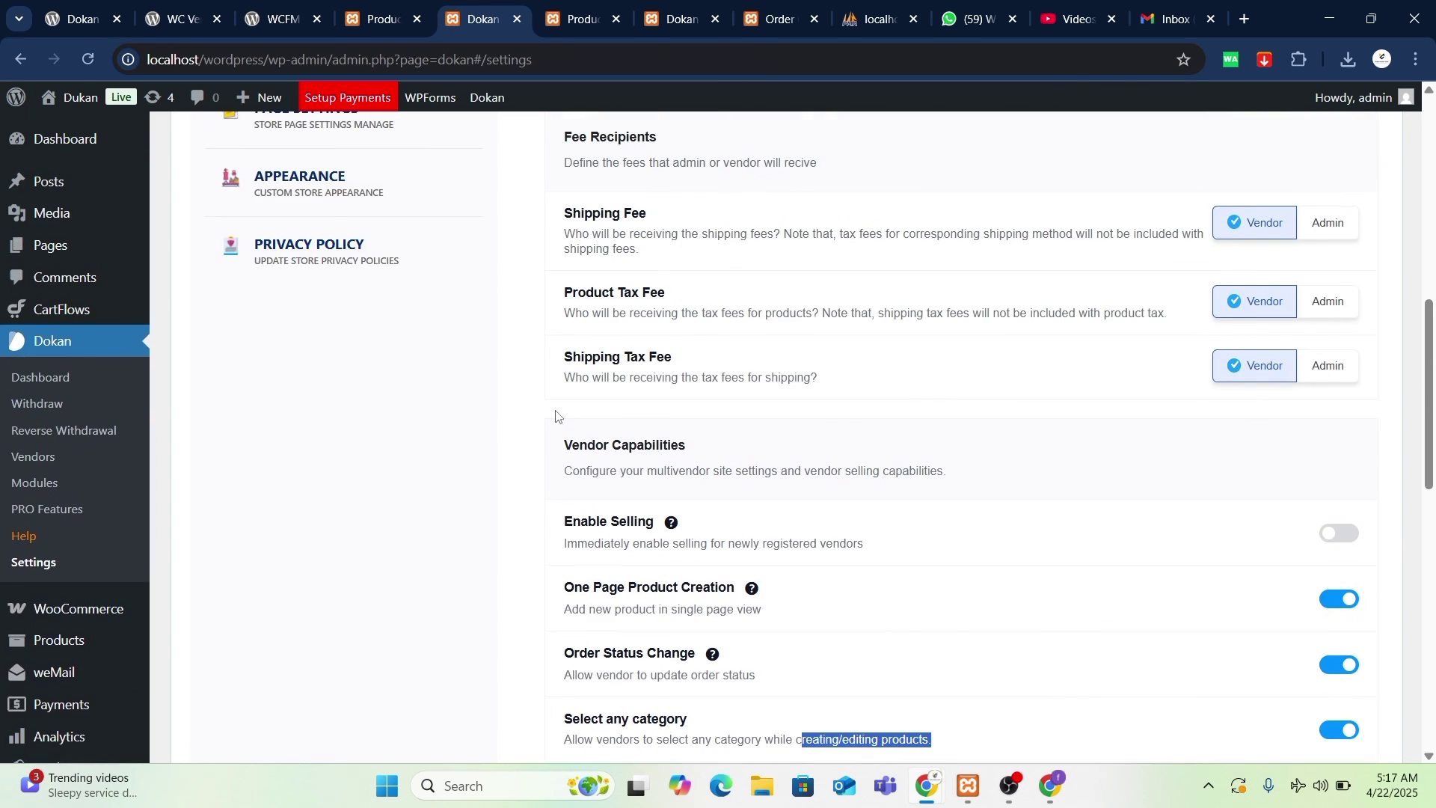
scroll(456, 380, up, 4)
- Review Withdraw Options methods and limits, highlighting the Completed withdraw order status
click(344, 353)
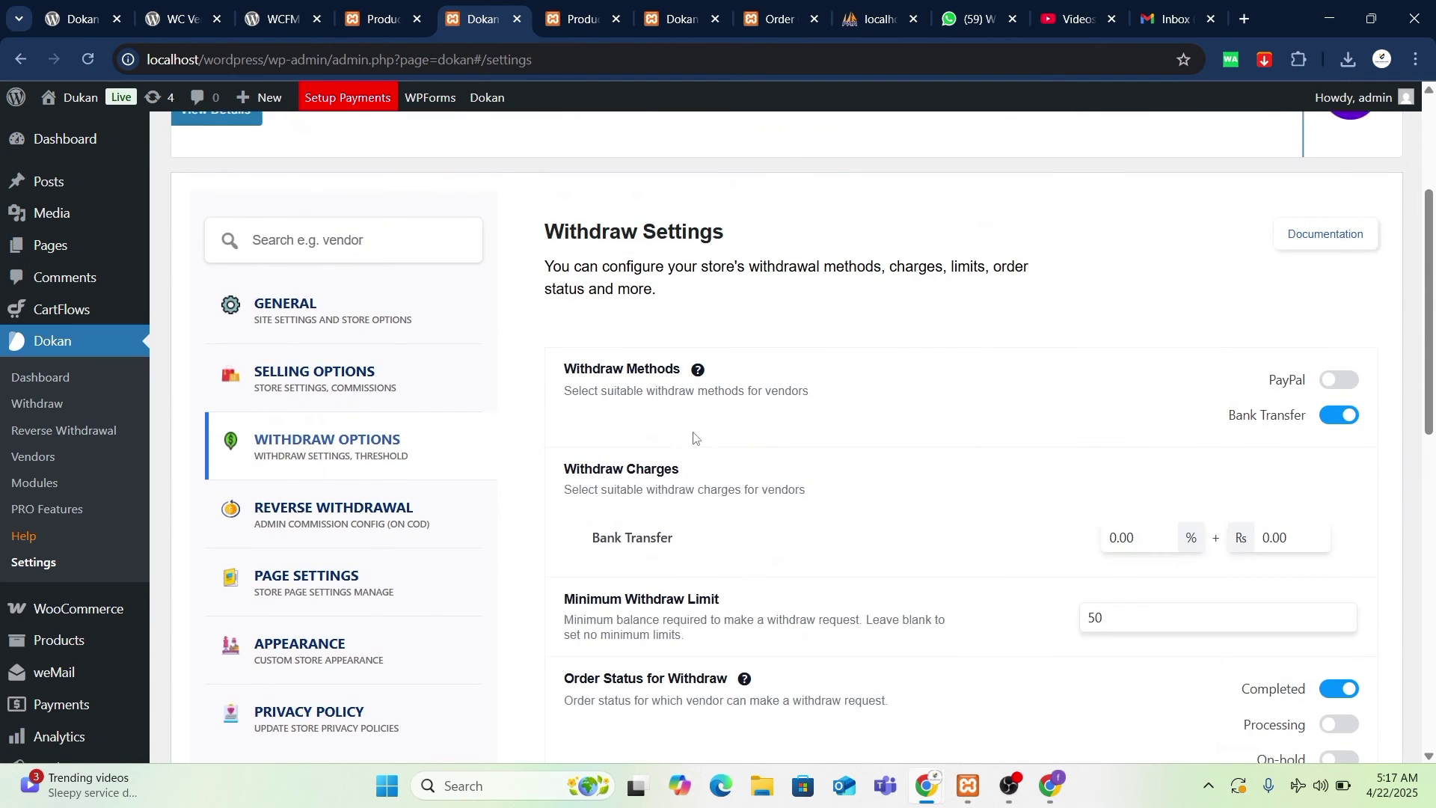
scroll(569, 366, down, 3)
scroll(985, 408, up, 2)
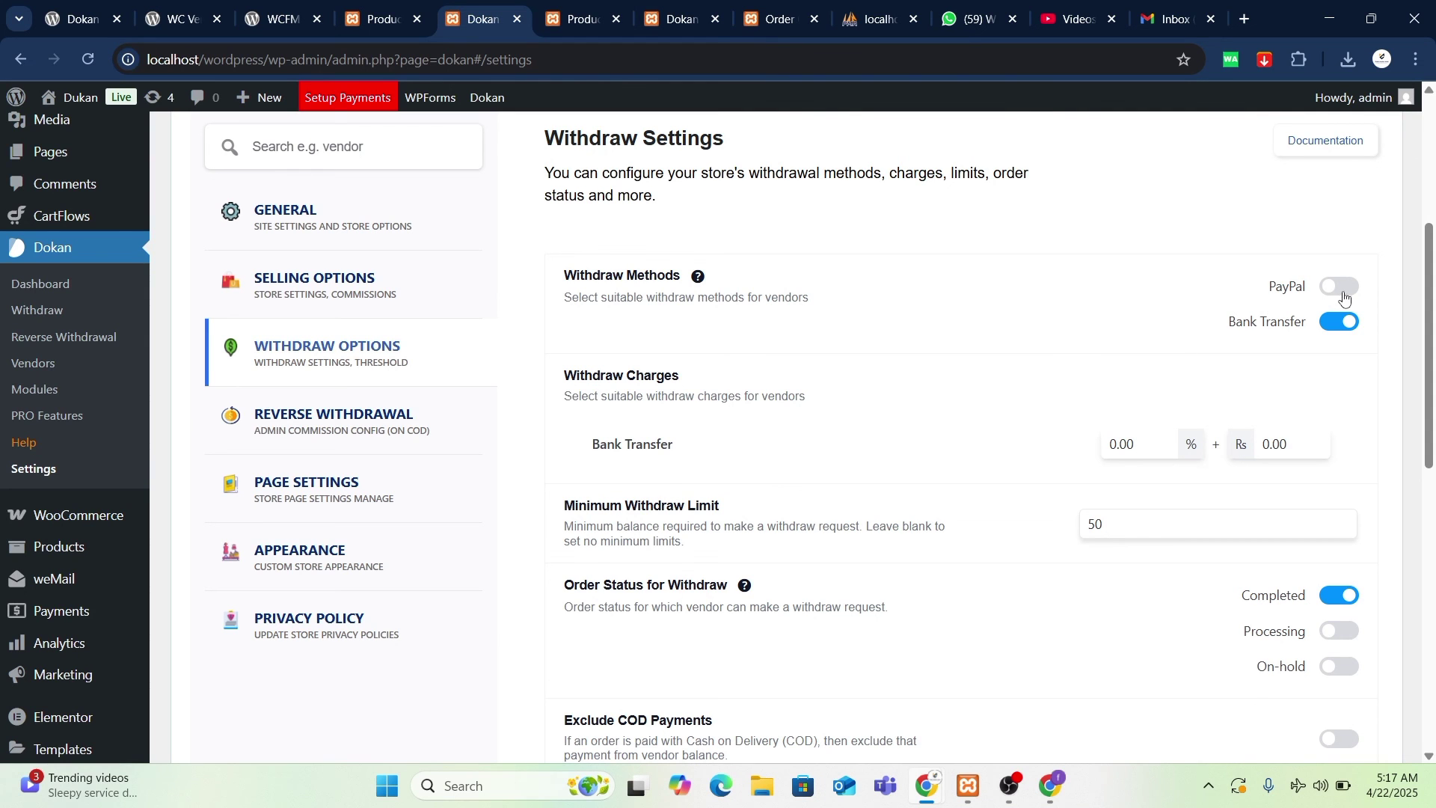
scroll(1237, 474, down, 2)
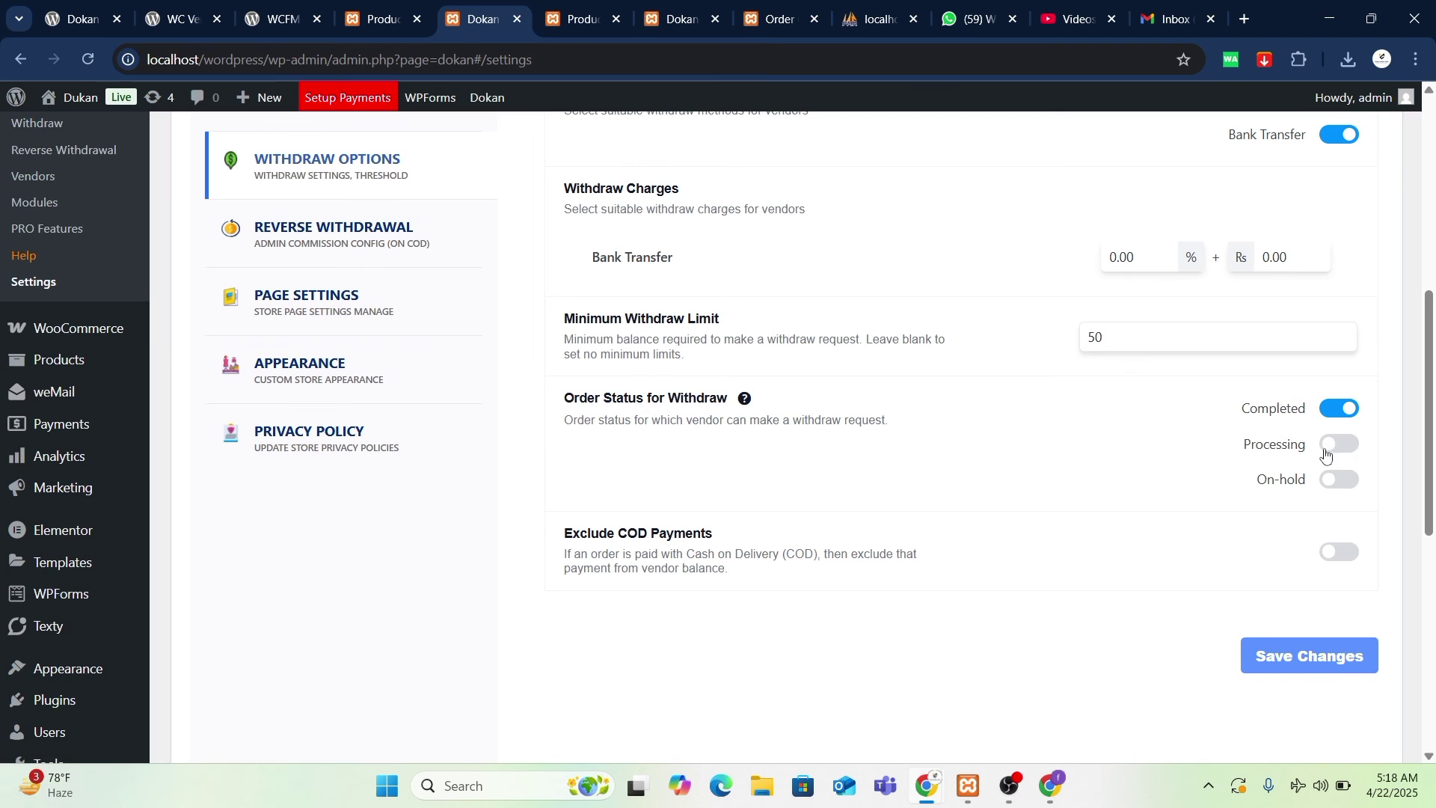
scroll(1170, 499, up, 1)
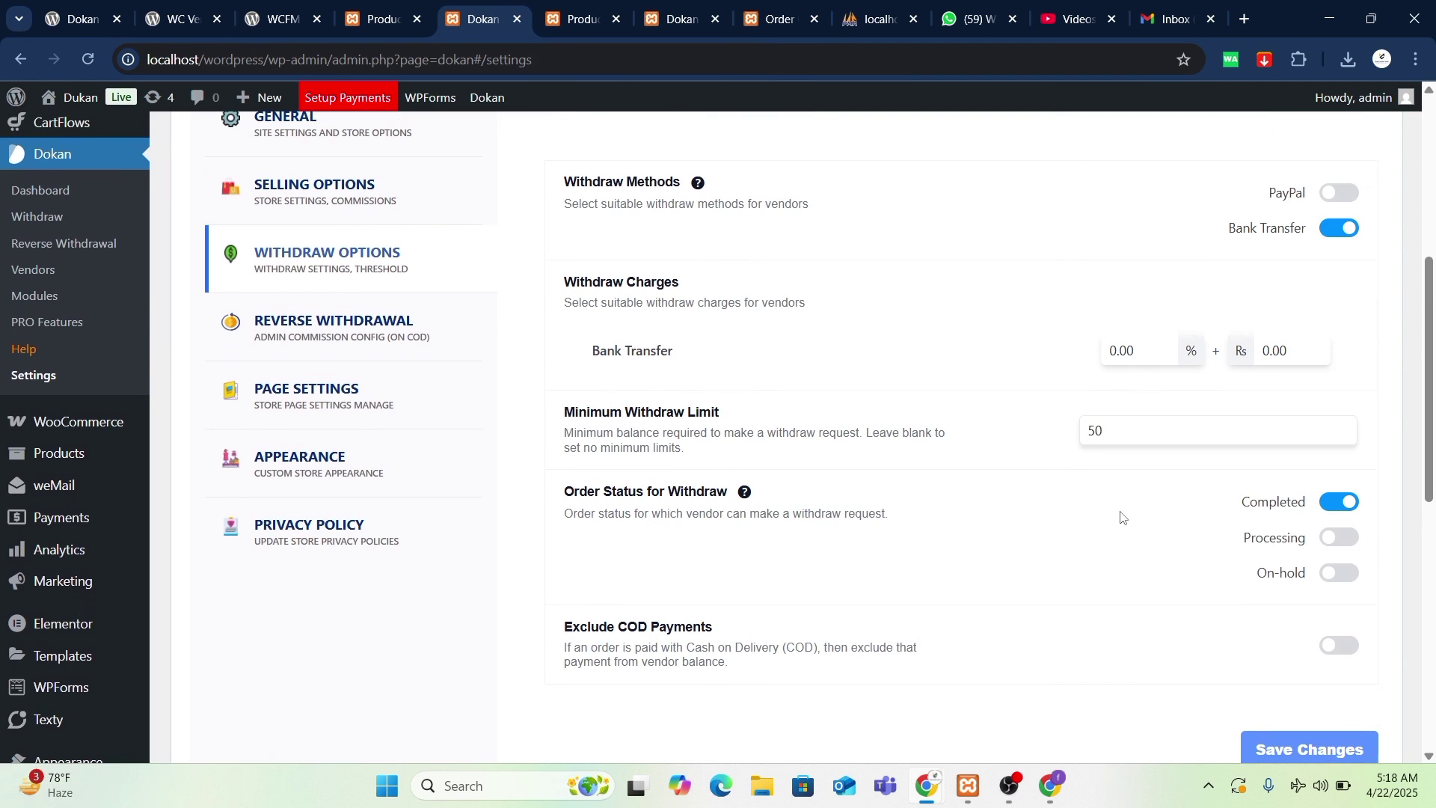
double_click(1253, 502)
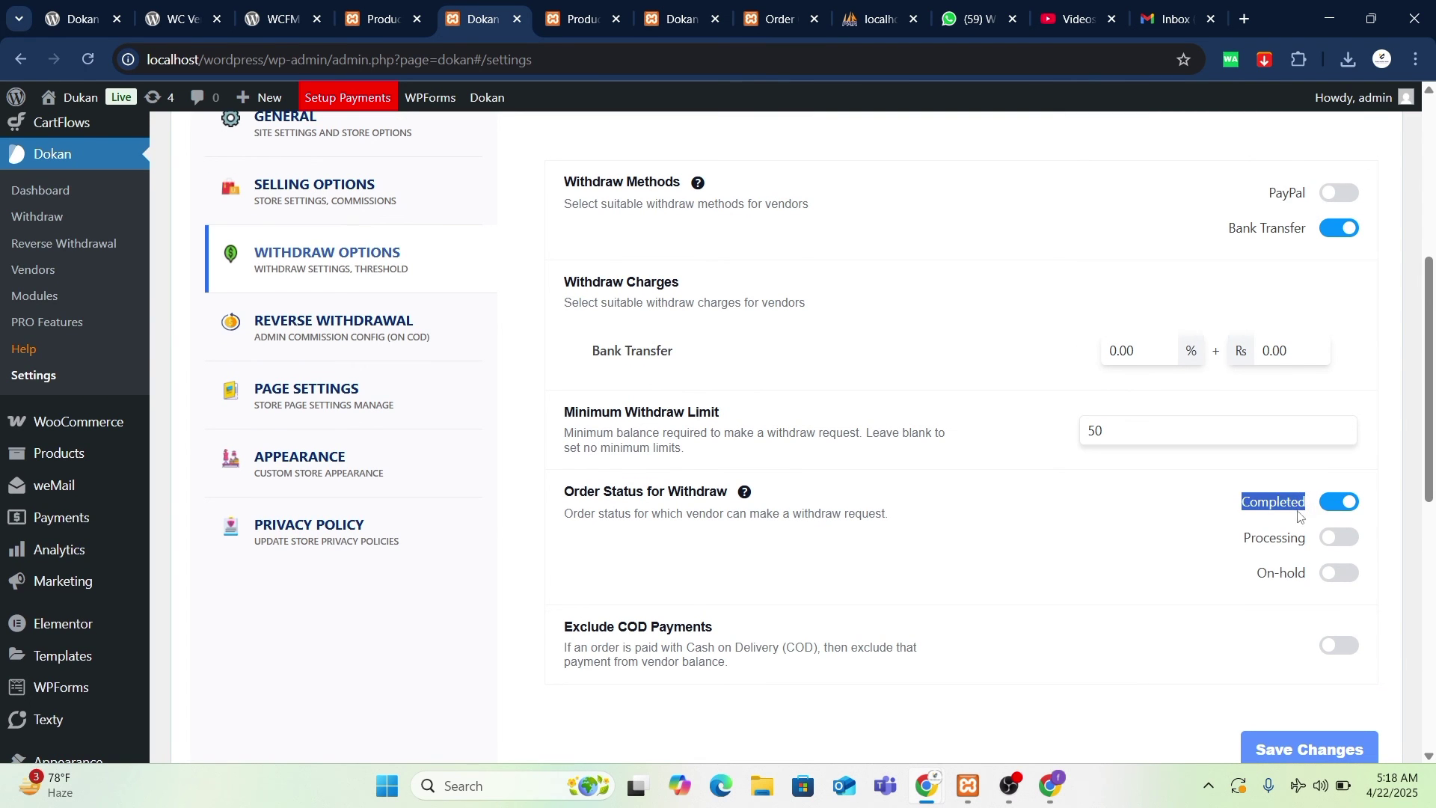
- Highlight the Exclude COD Payments explanation, then clear the highlight
scroll(1299, 517, up, 1)
scroll(901, 501, down, 3)
scroll(900, 634, up, 4)
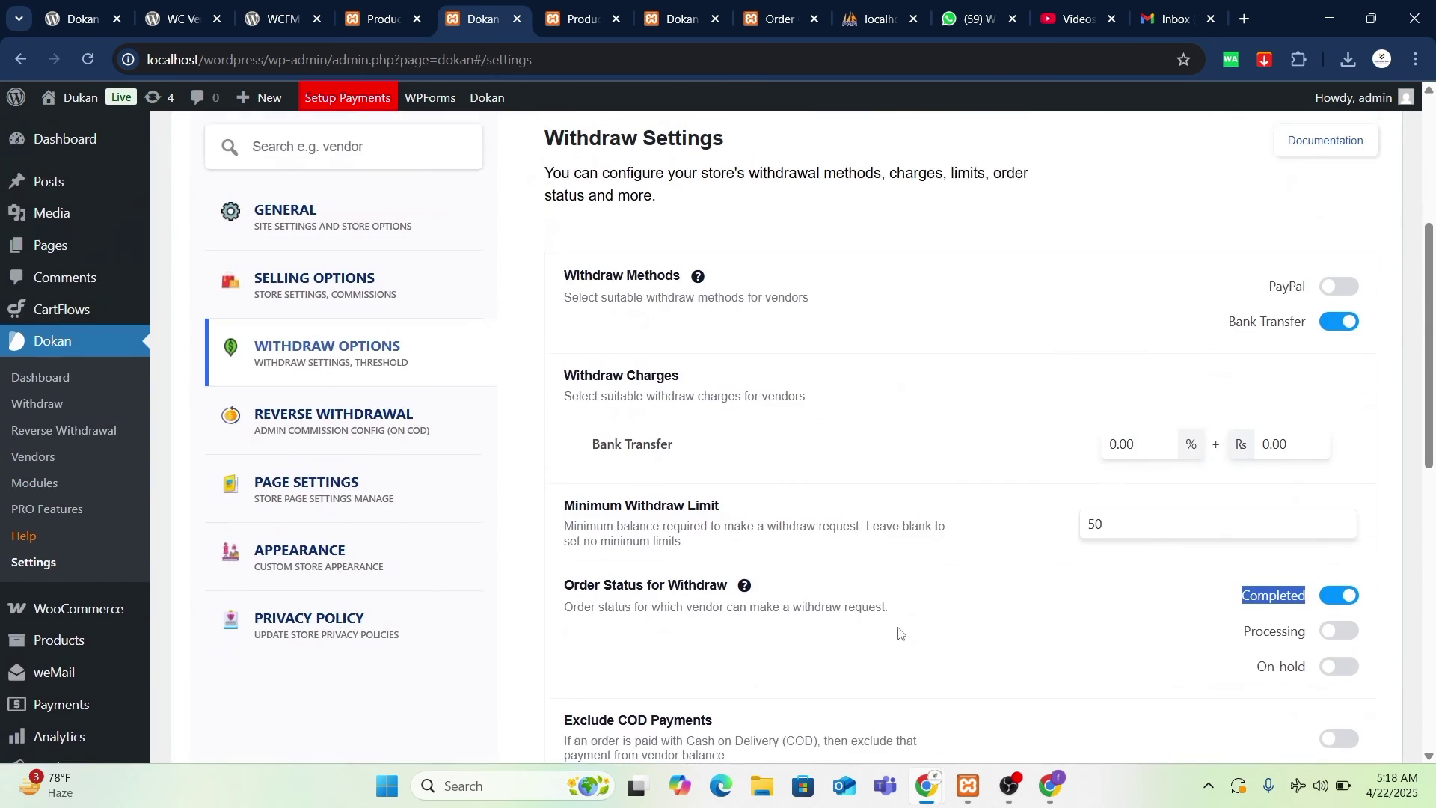
scroll(683, 576, down, 3)
scroll(683, 576, up, 1)
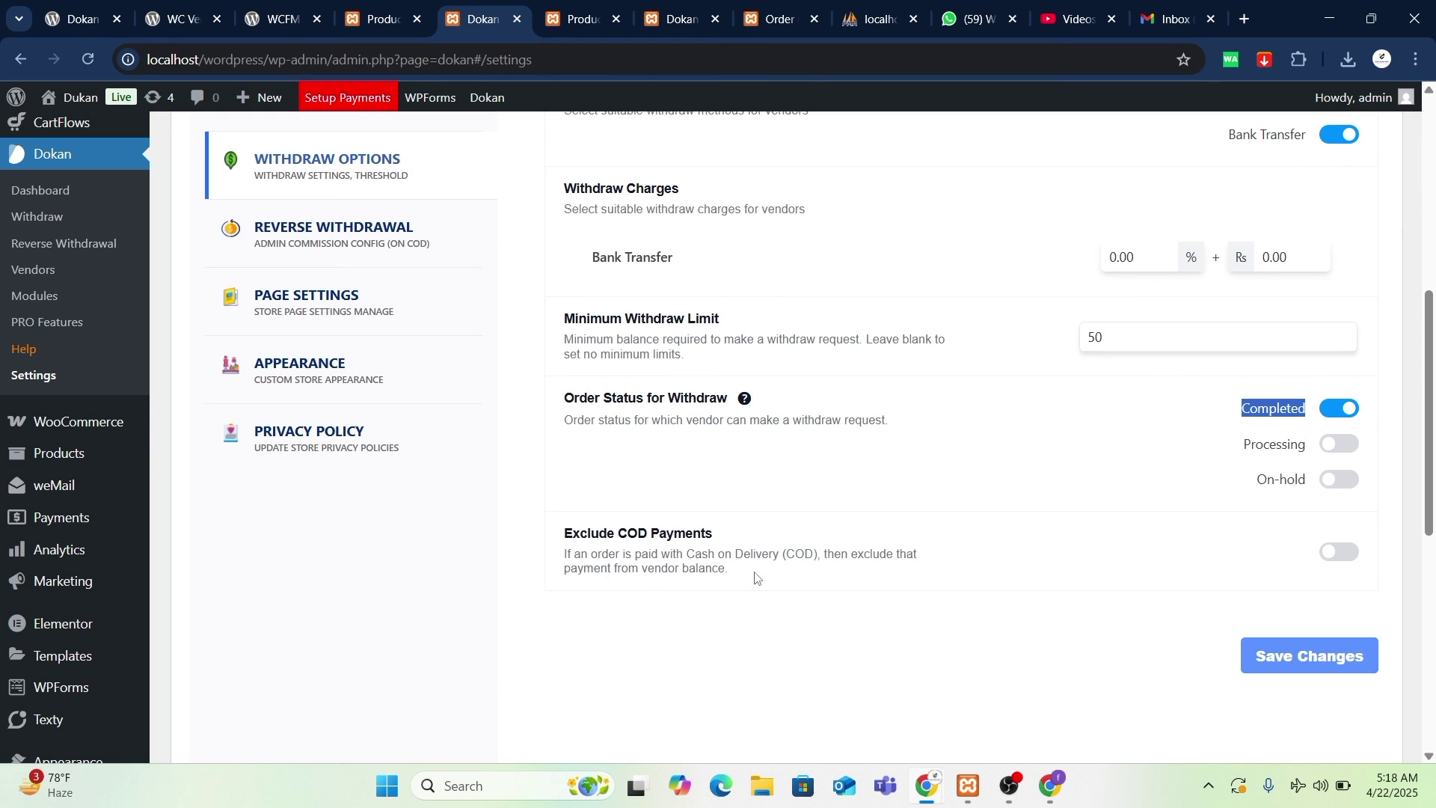
drag(764, 577, 595, 537)
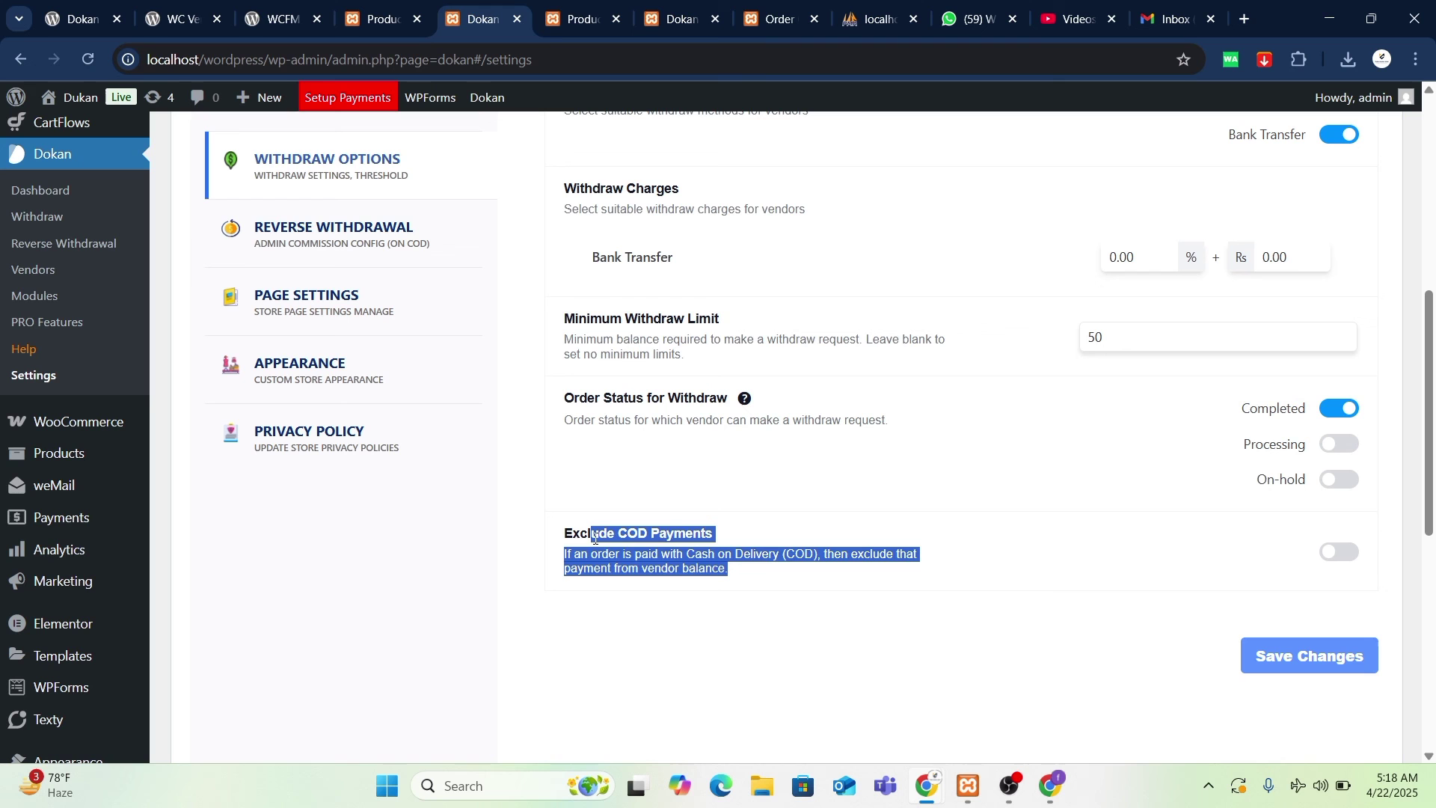
click(1192, 553)
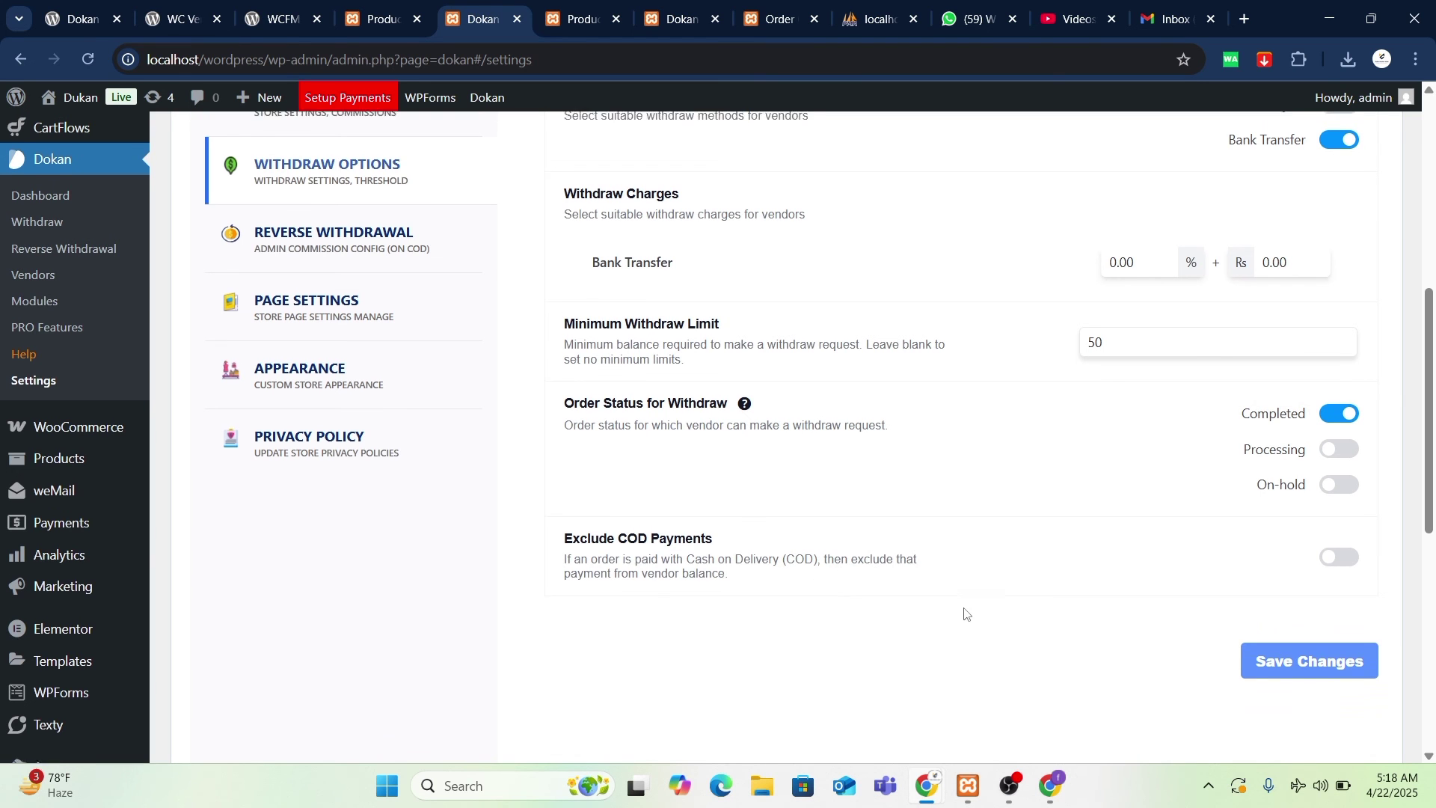
scroll(731, 584, up, 2)
- Check Reverse Withdrawal's Billing Type choices, keep By Amount Limit, then view Page Settings
click(414, 349)
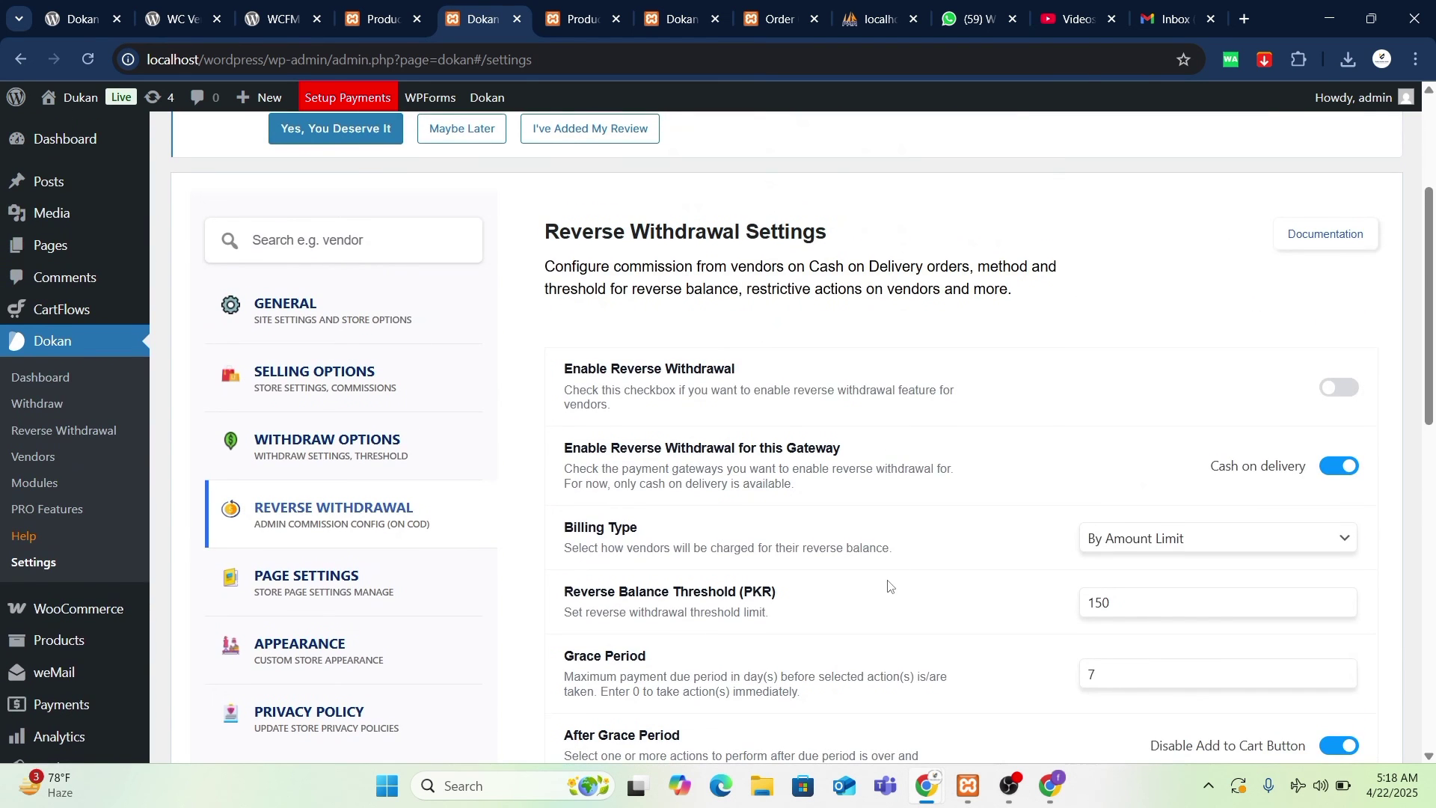
scroll(1000, 544, down, 2)
scroll(1014, 530, down, 1)
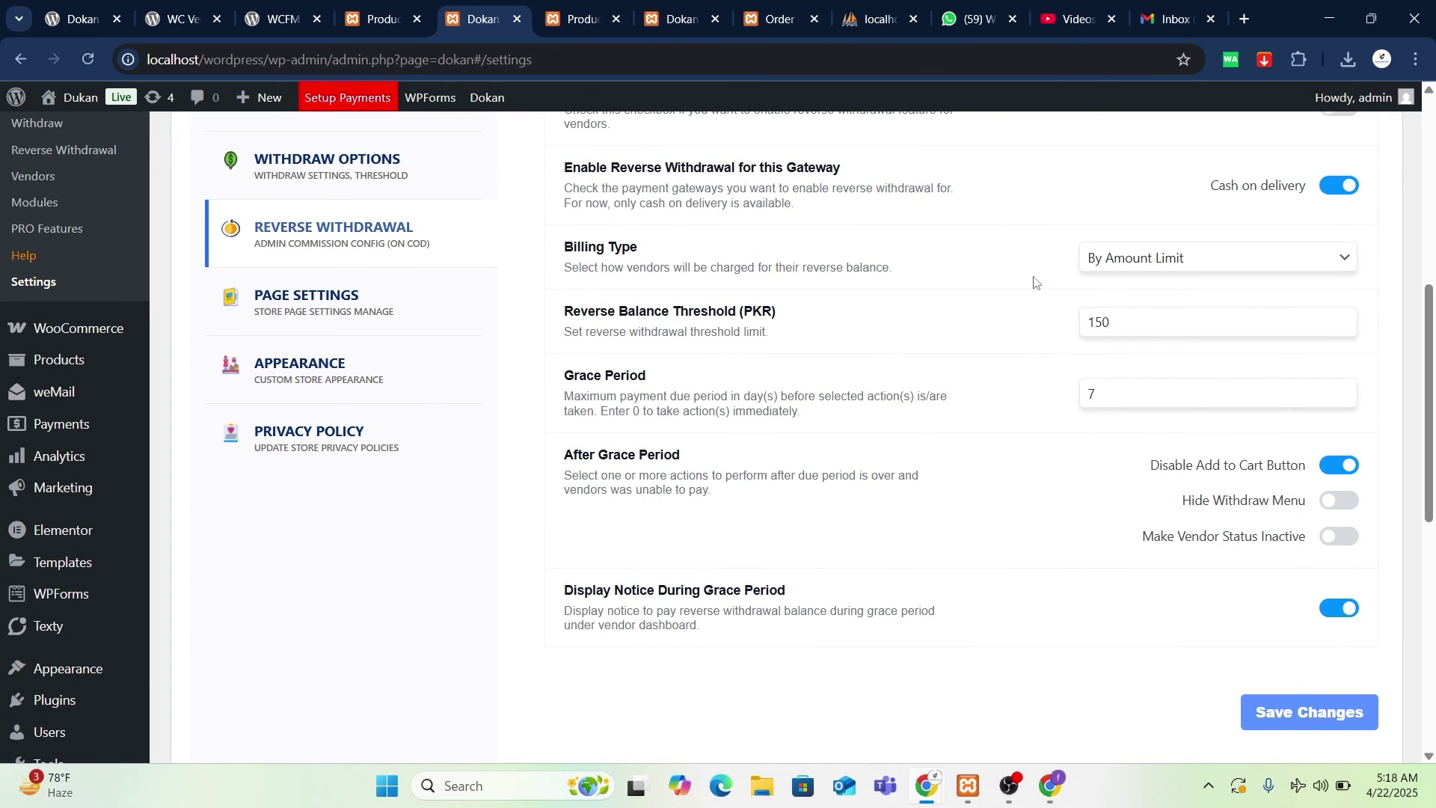
click(1200, 268)
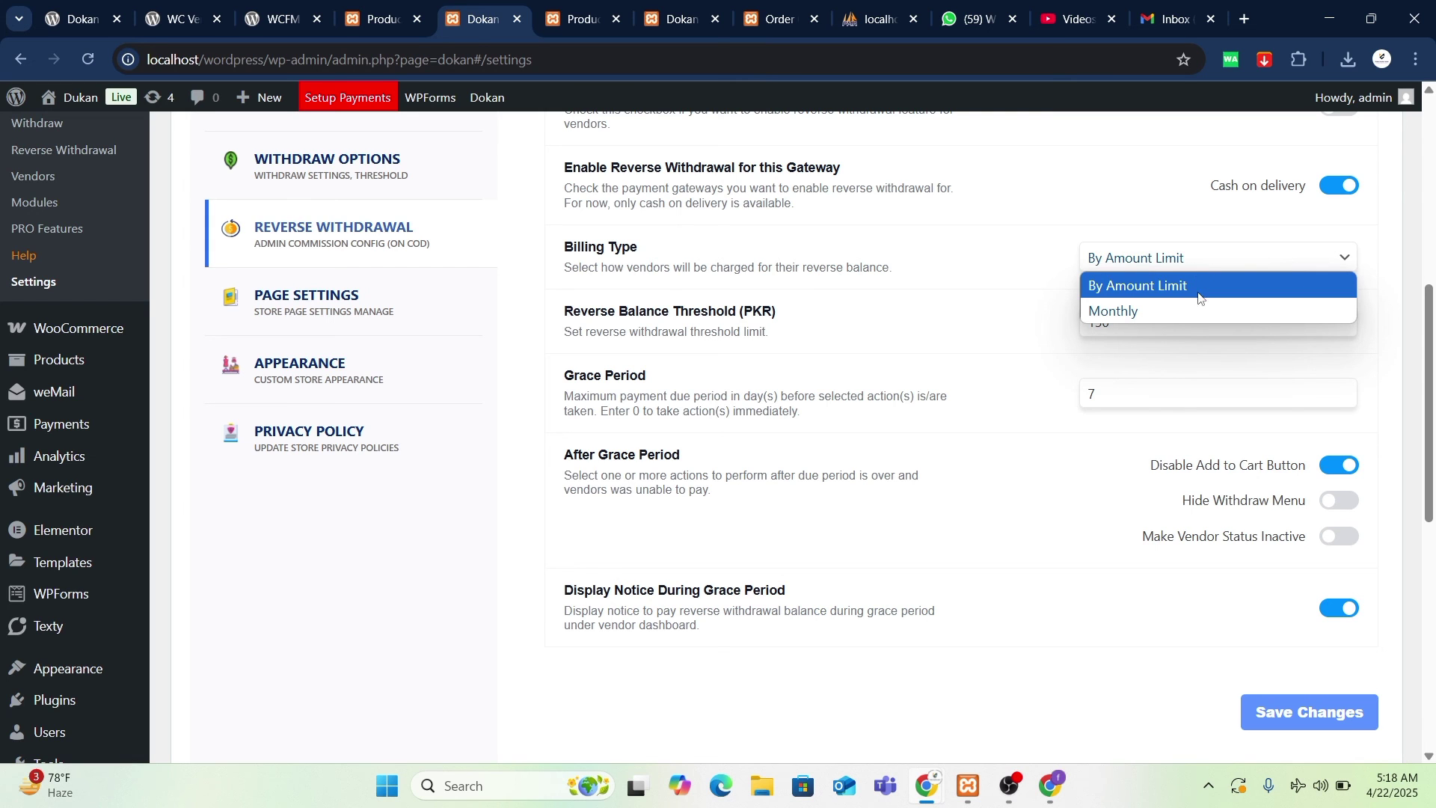
click(954, 261)
scroll(1122, 321, up, 2)
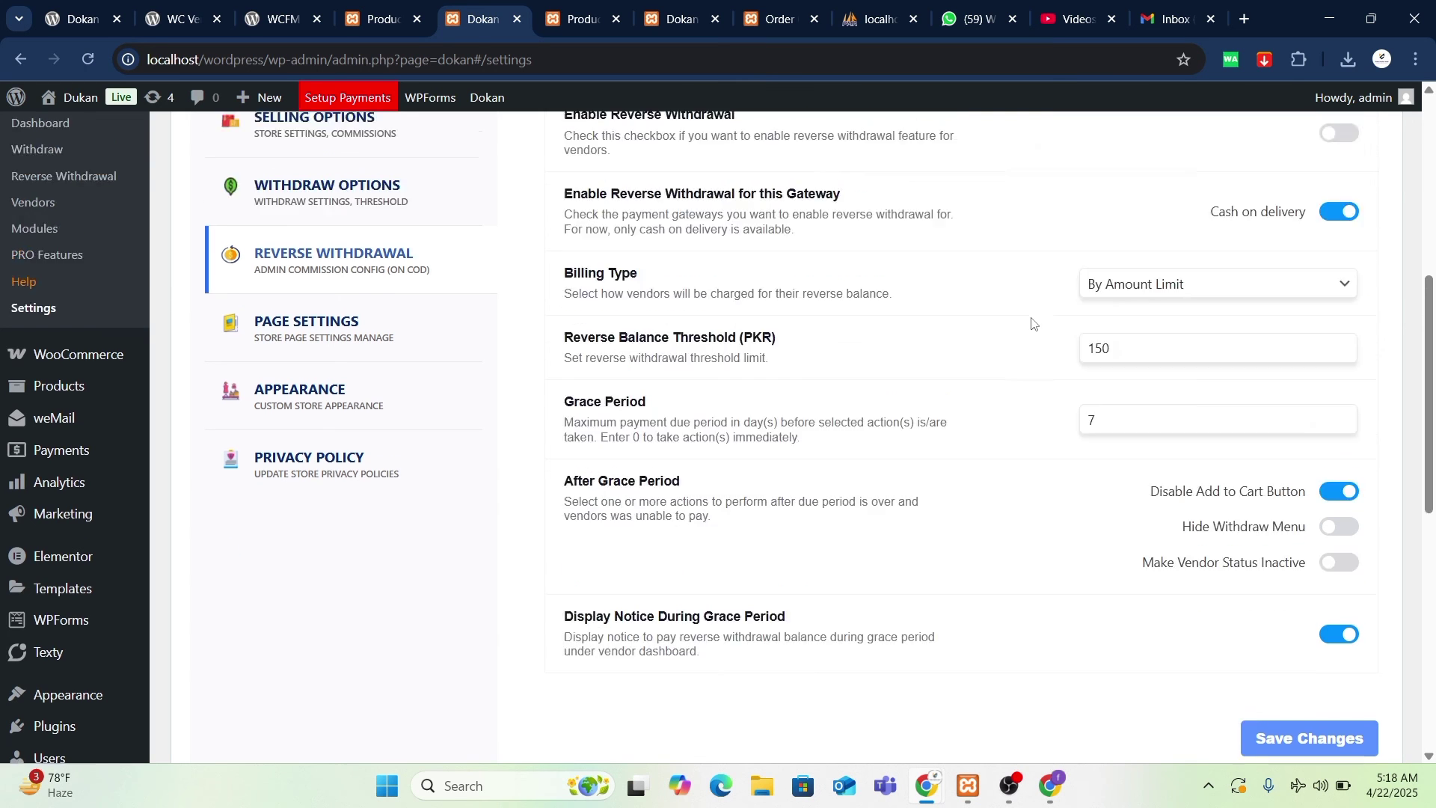
scroll(882, 486, down, 2)
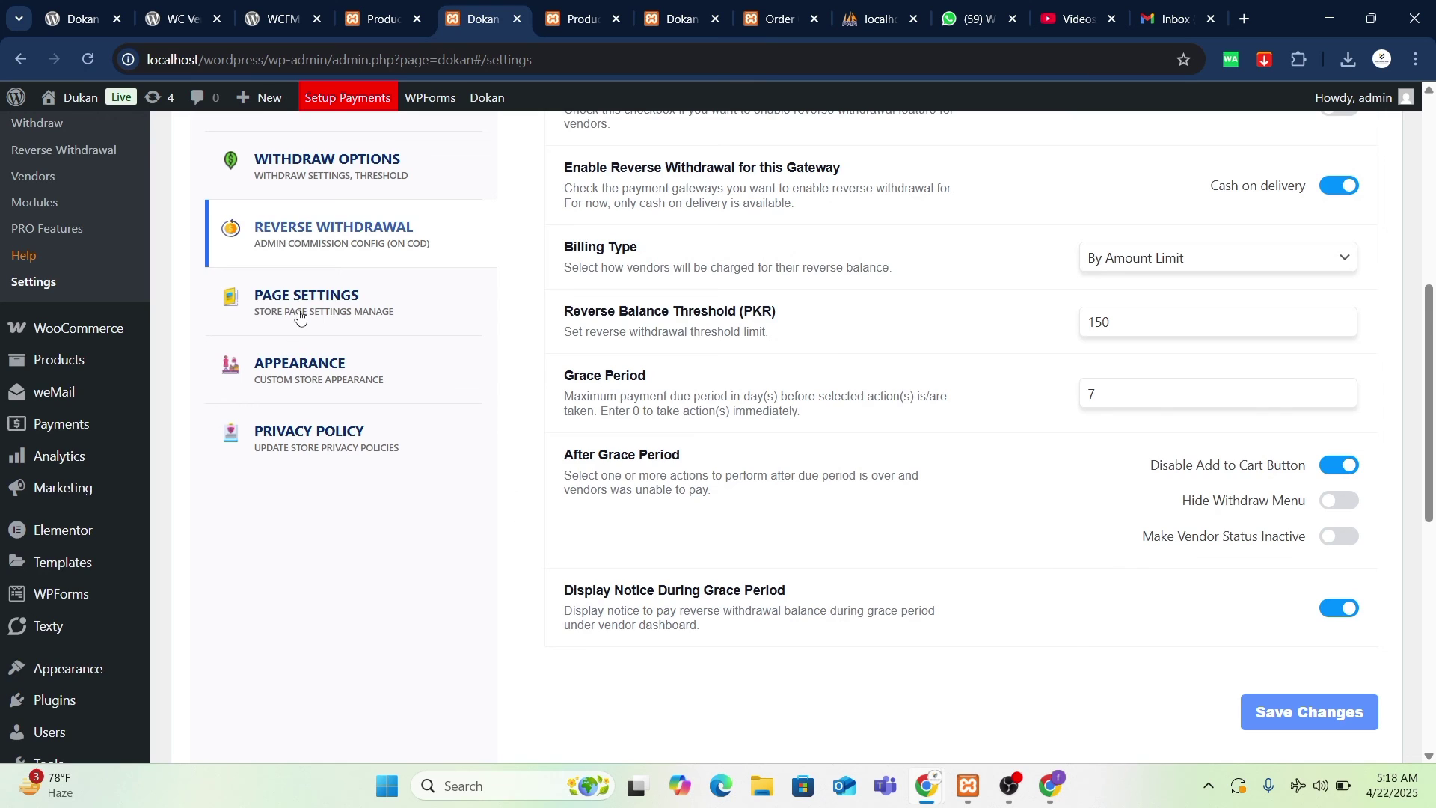
click(299, 311)
scroll(753, 529, down, 2)
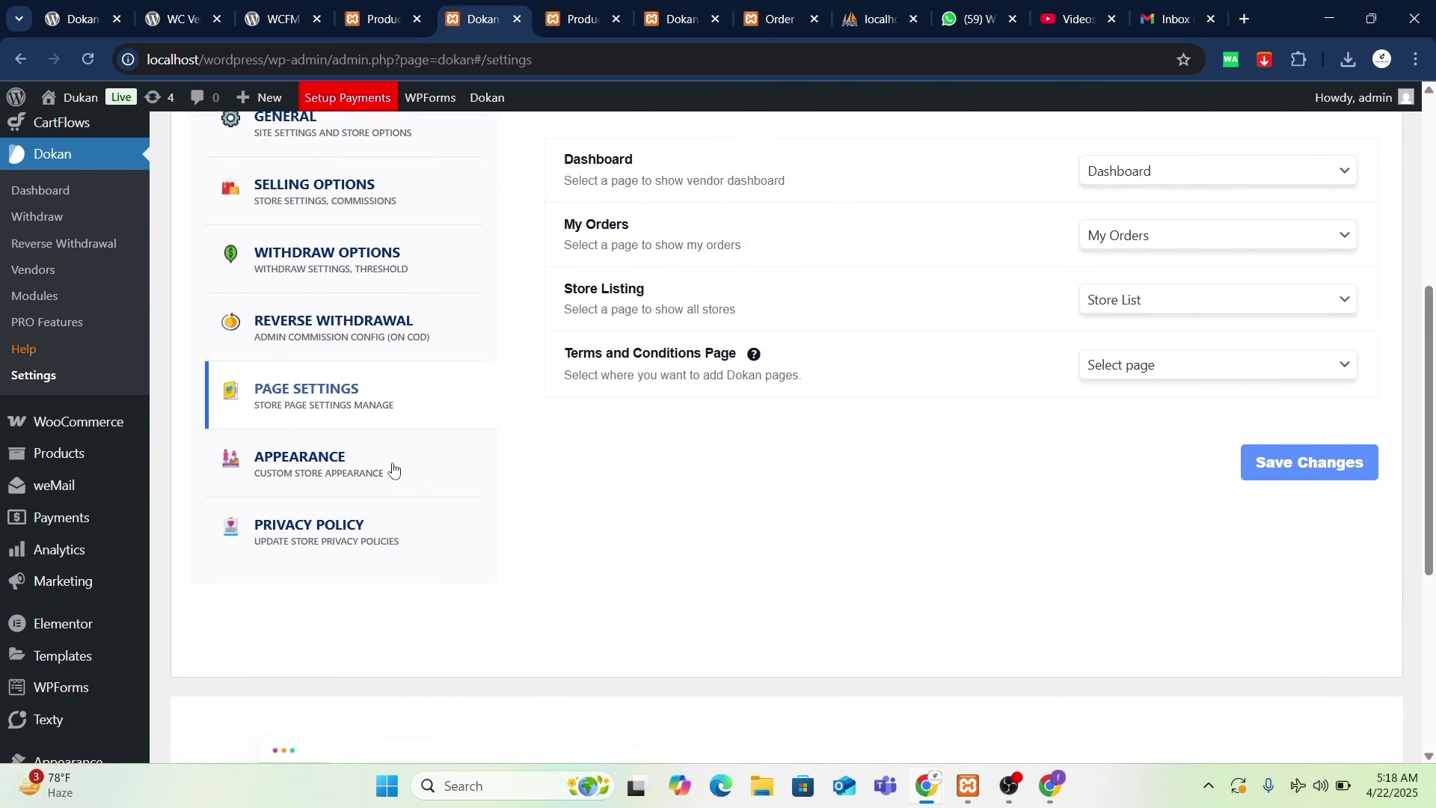
- Look over the Appearance settings, then scroll to the Privacy Policy's default policy text
click(389, 466)
scroll(804, 550, down, 5)
scroll(804, 551, up, 1)
scroll(804, 551, up, 1)
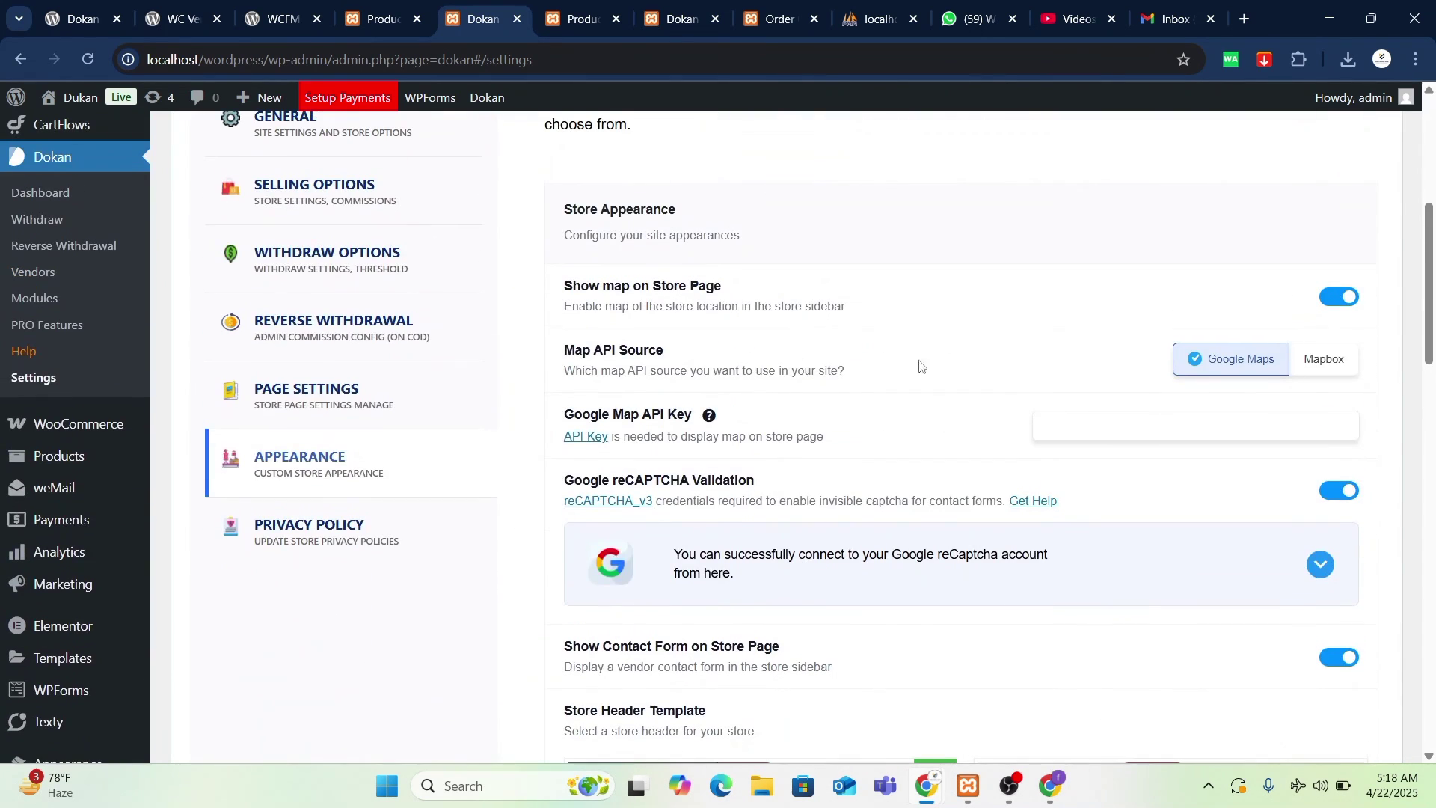
click(363, 544)
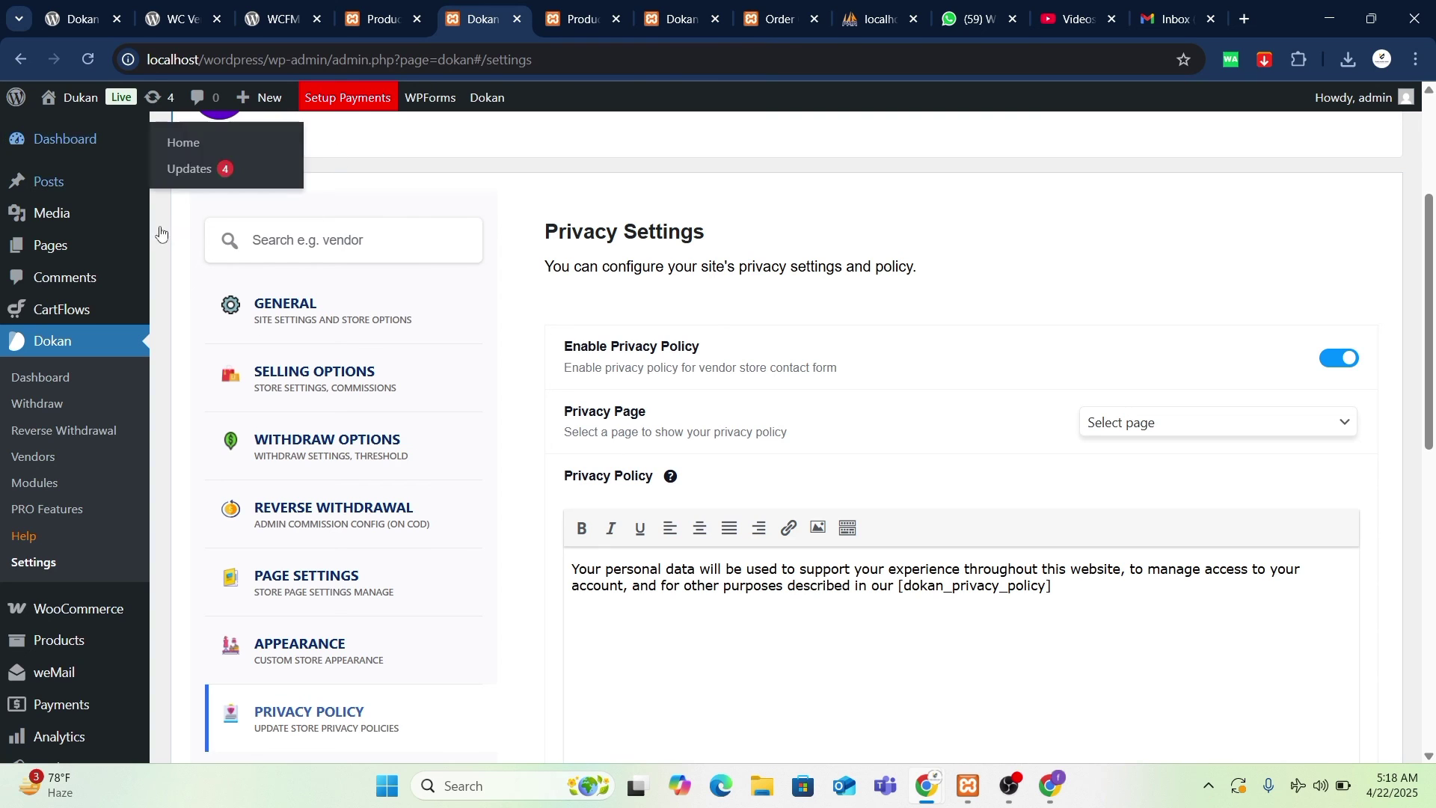
scroll(880, 486, down, 1)
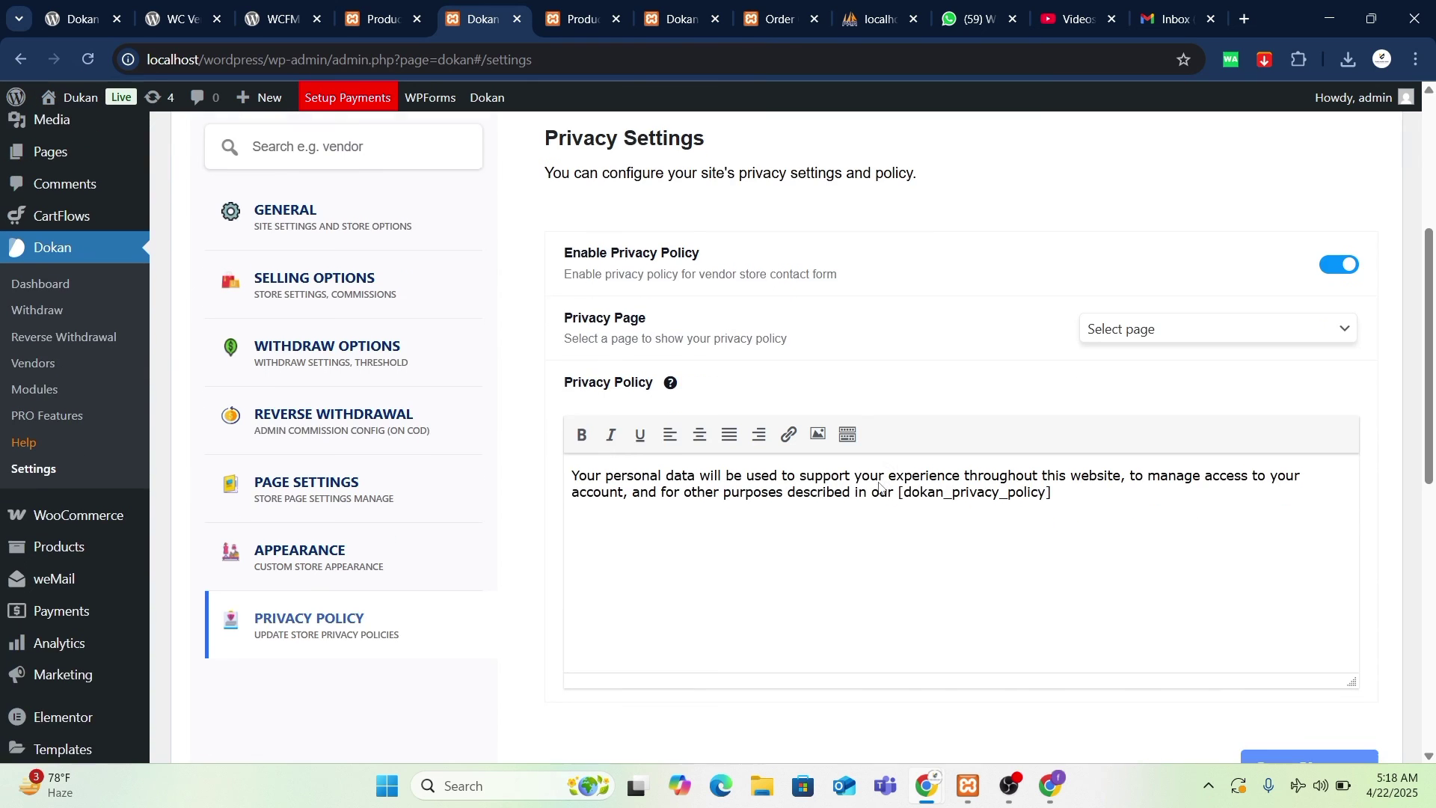